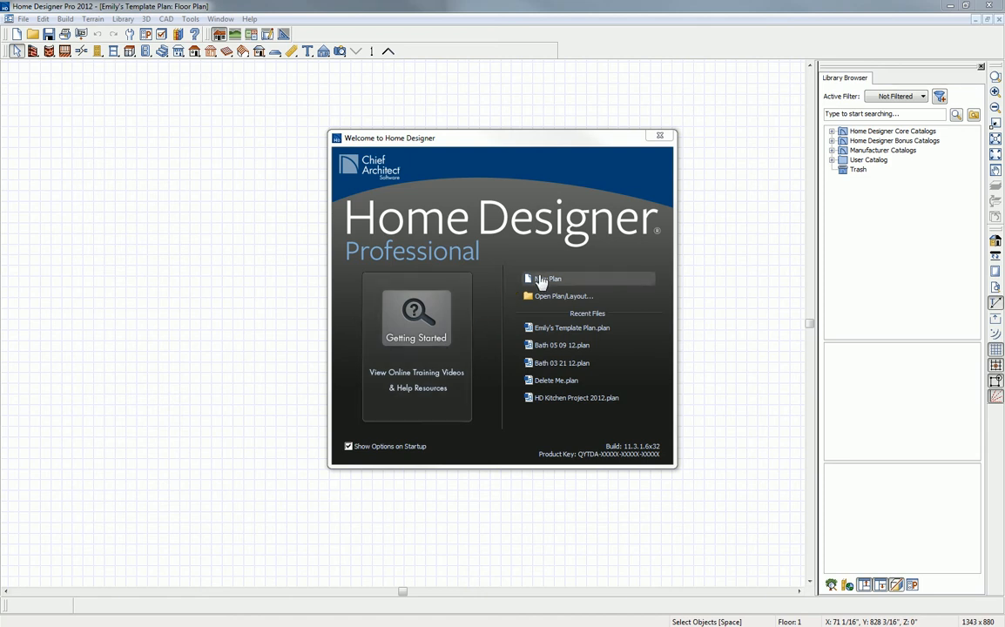
Step: Preview the new-plan templates Arts & Crafts, Country Cottage and the interior template Efficiency Bath without creating a plan
click(543, 280)
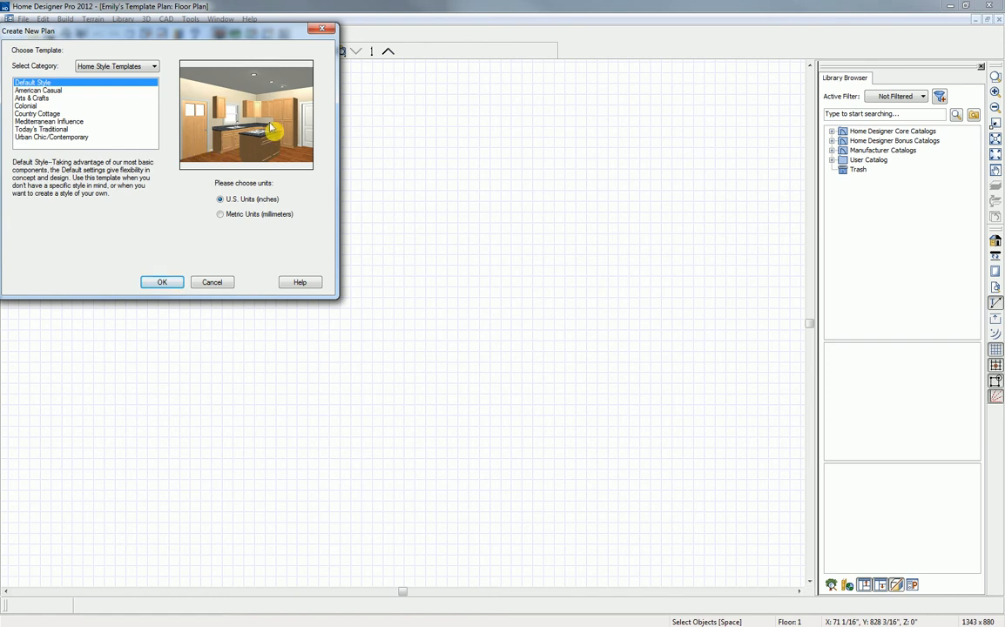
click(70, 98)
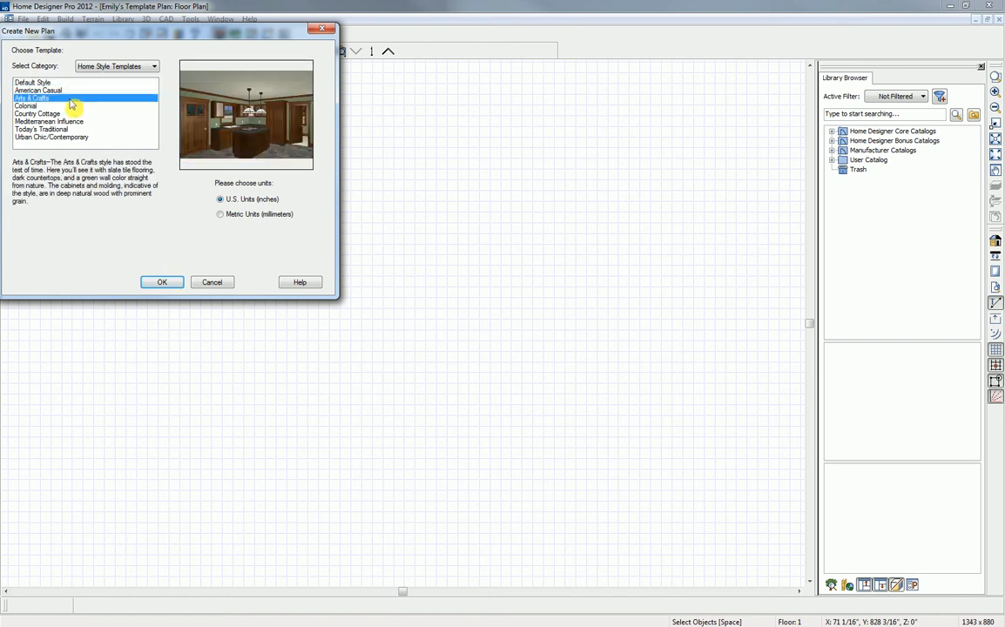
click(74, 114)
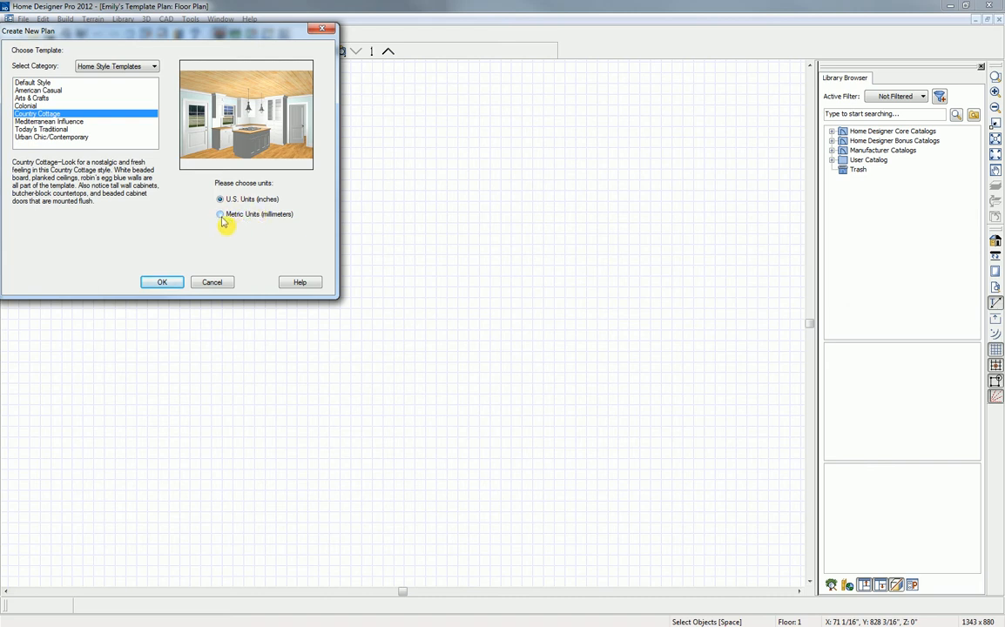
click(155, 68)
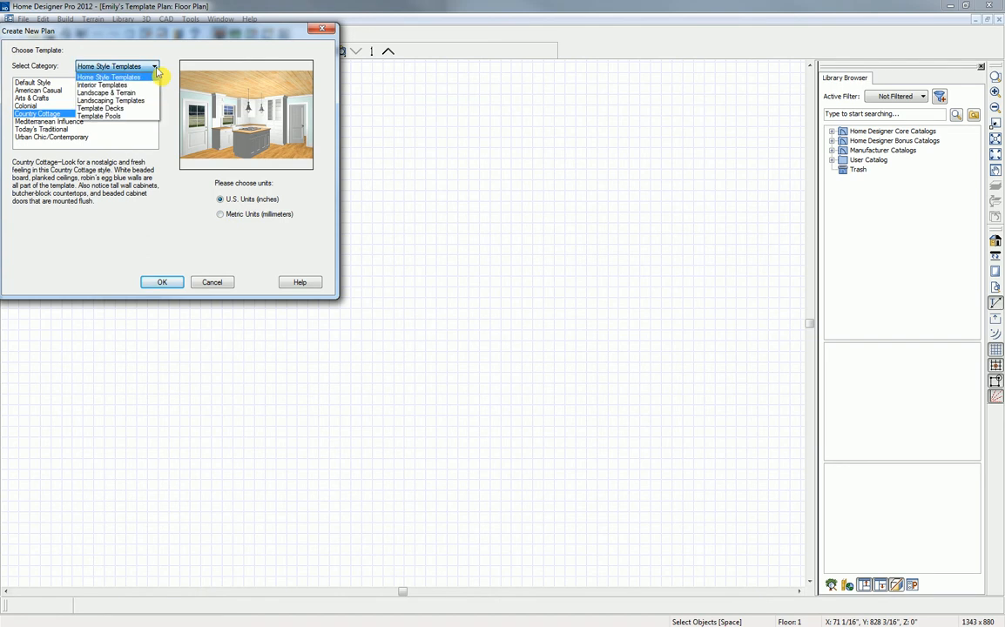
click(94, 86)
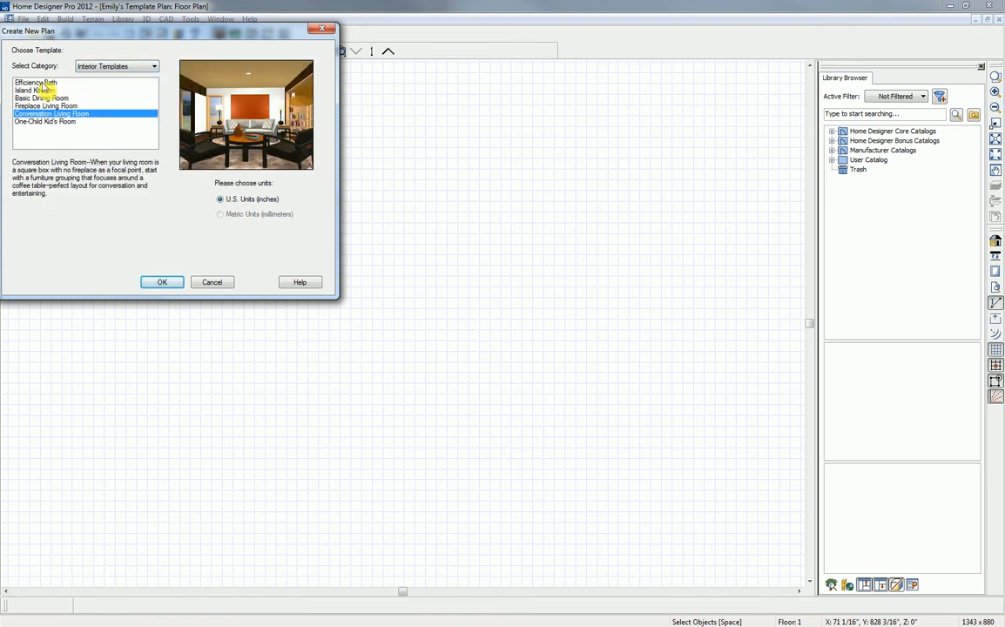
click(44, 82)
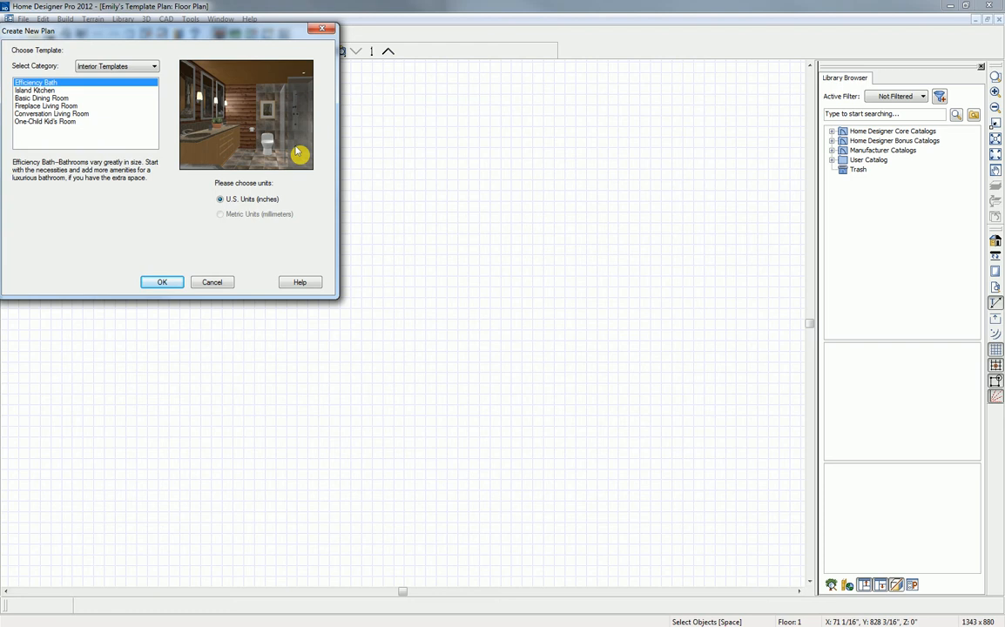
click(212, 283)
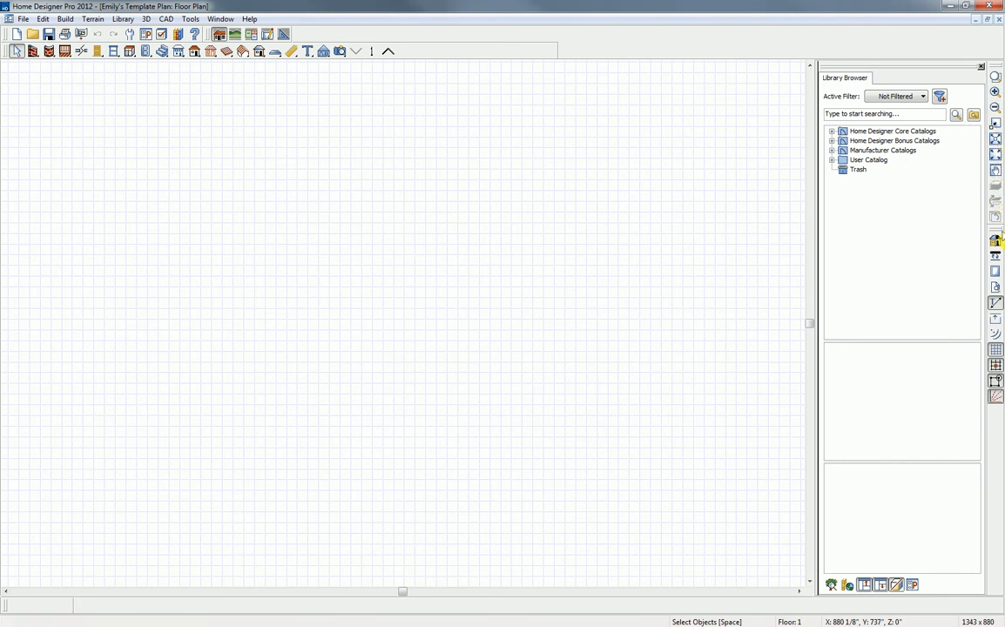
Step: Show the straight wall tools and review the toolbar style options in the appearance preferences without changing them
click(995, 303)
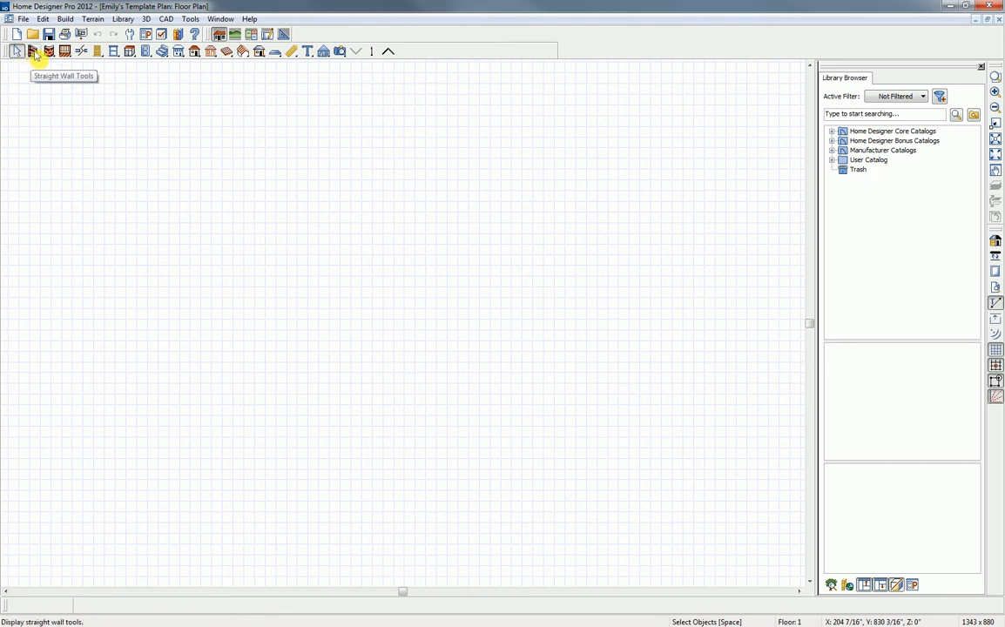
click(34, 53)
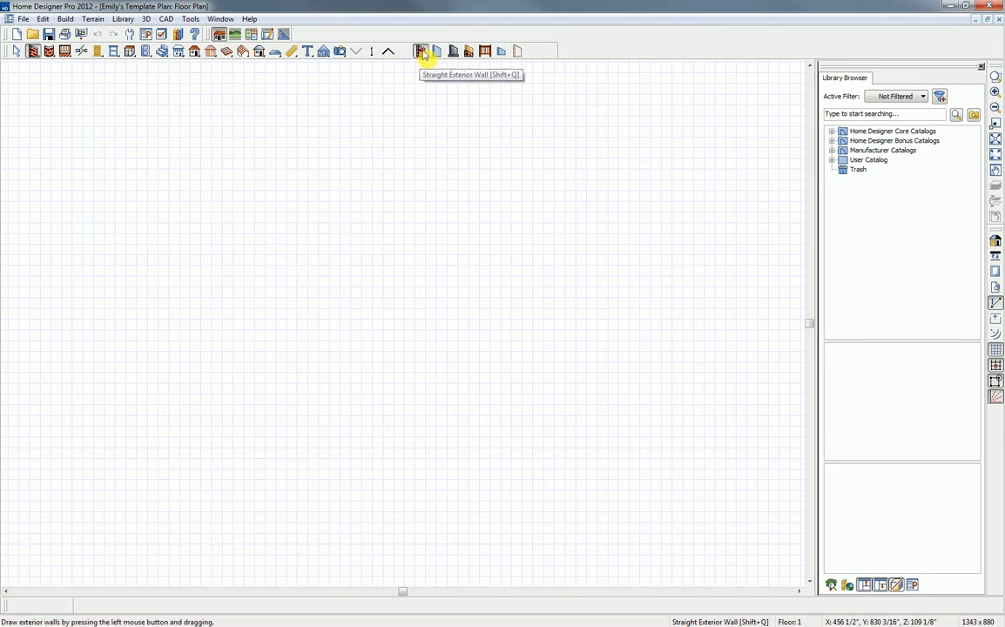
click(145, 35)
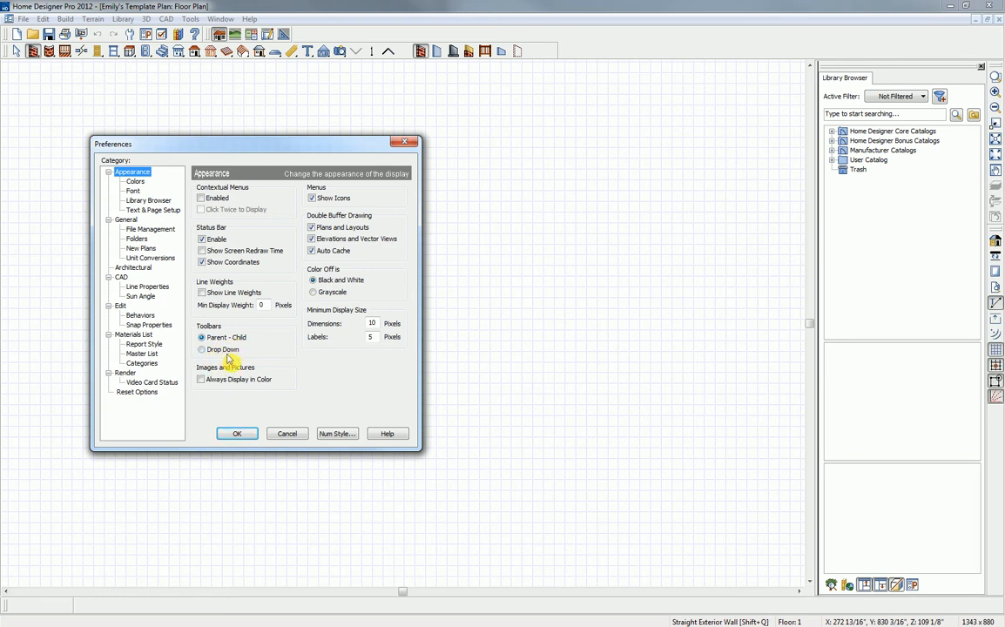
click(280, 432)
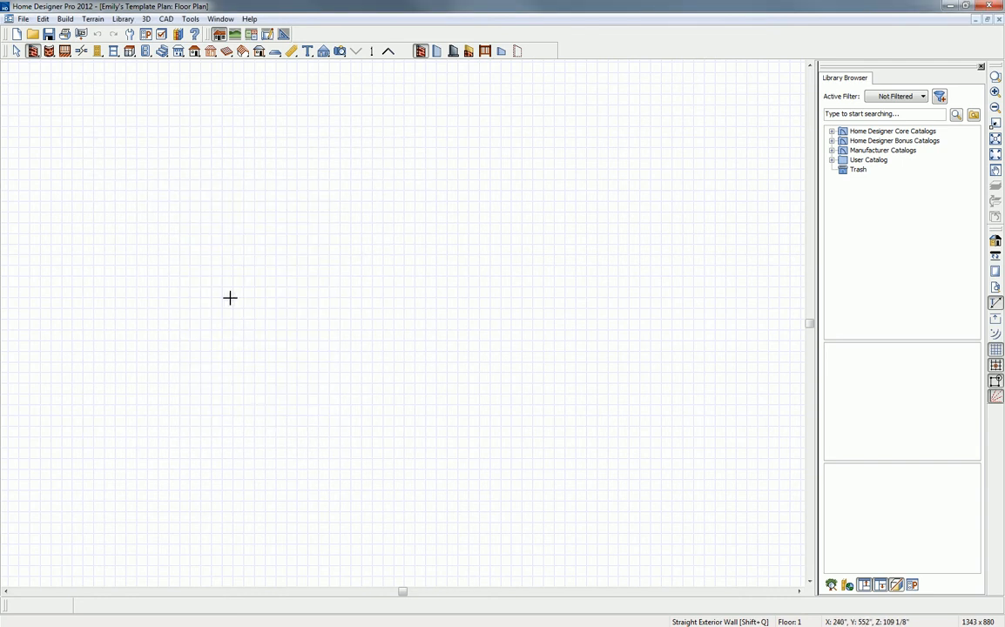
click(190, 20)
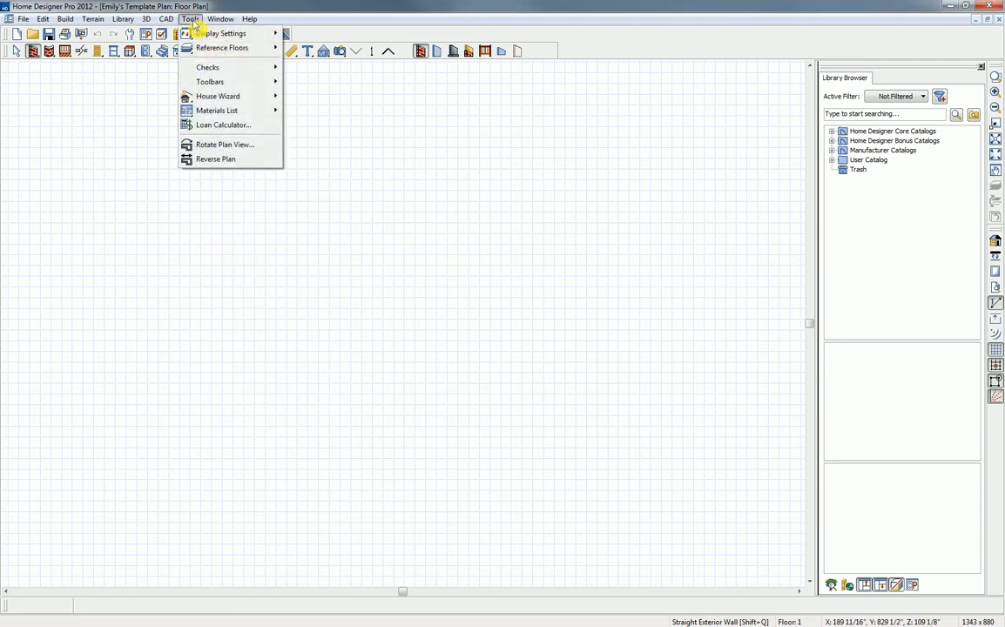
mouse_move(210, 83)
click(191, 19)
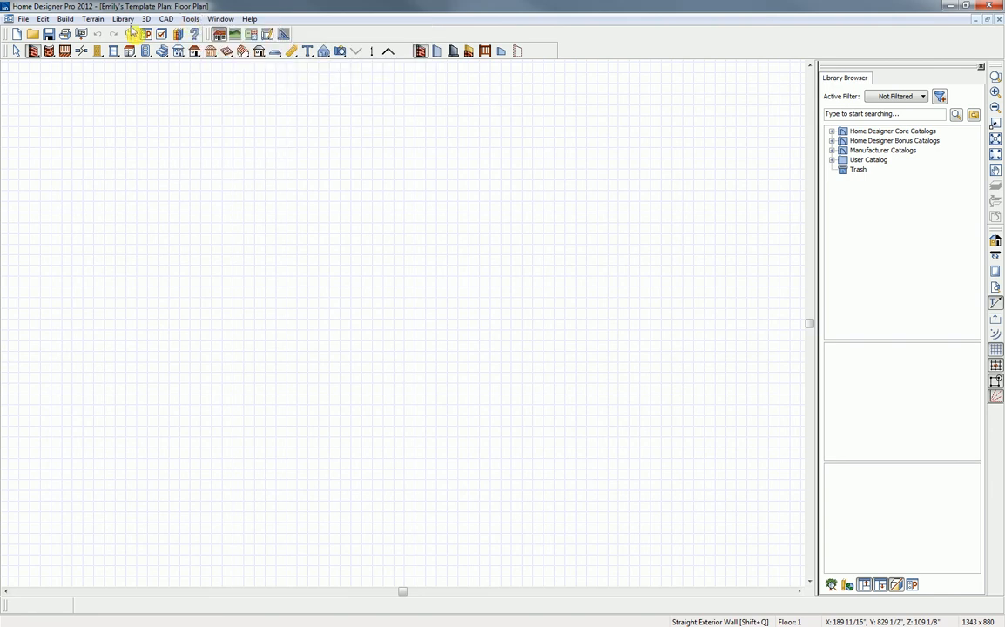
Step: Draw a vertical straight exterior wall about 30'-6" long on the left side of the plan
click(420, 53)
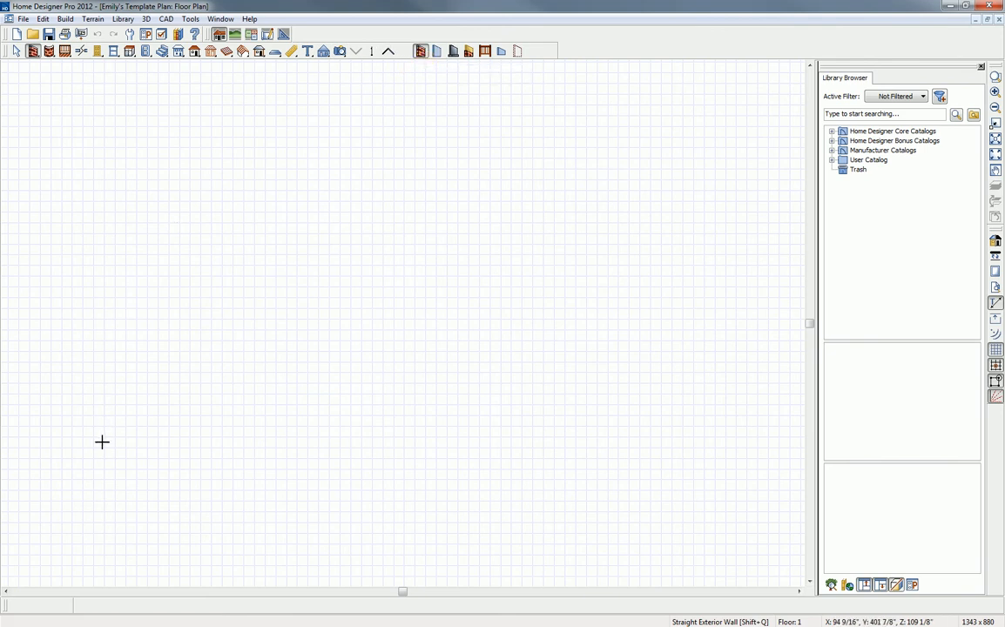
drag(93, 451, 86, 125)
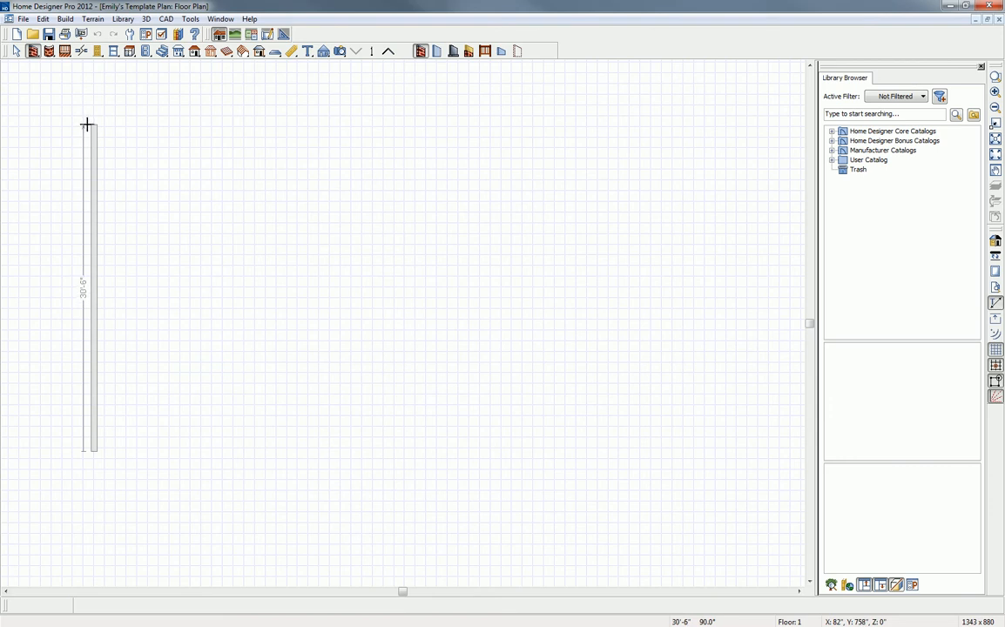
drag(88, 124, 88, 125)
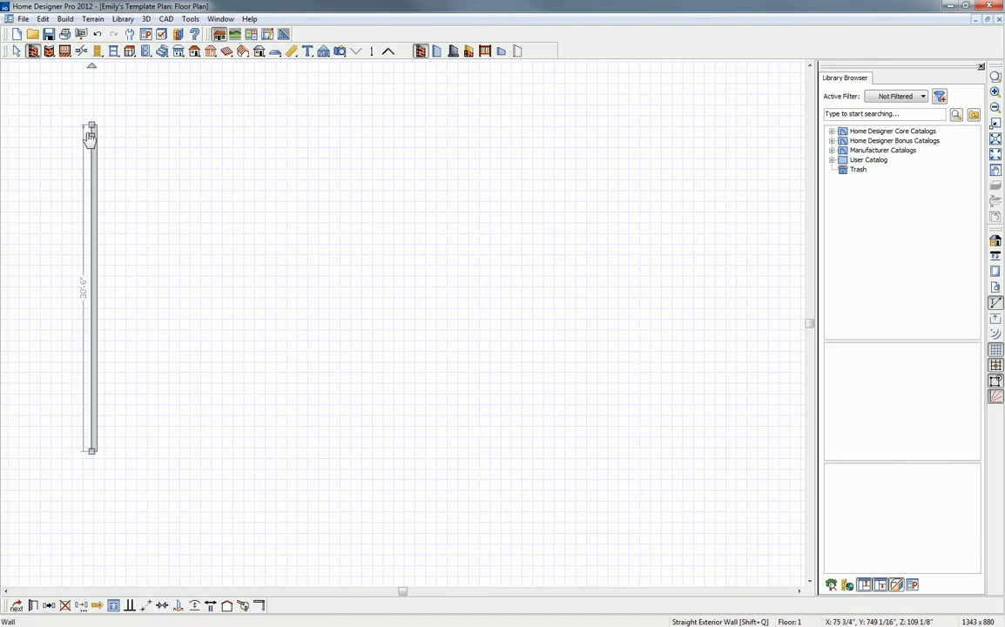
Step: Set the vertical exterior wall's length to 30'-4" and deselect it
click(83, 300)
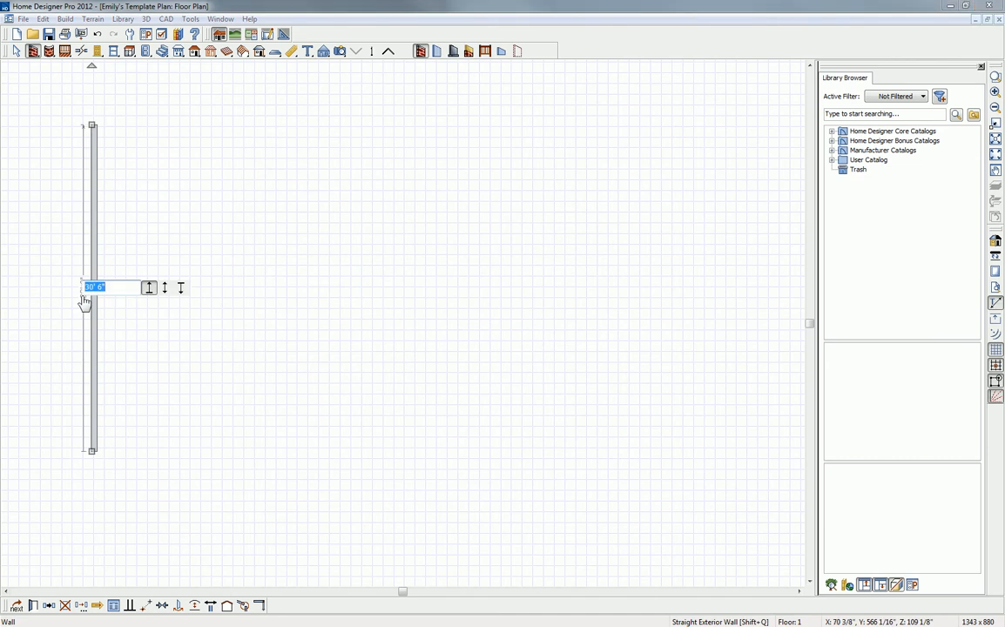
click(84, 300)
text(30)
key(Return)
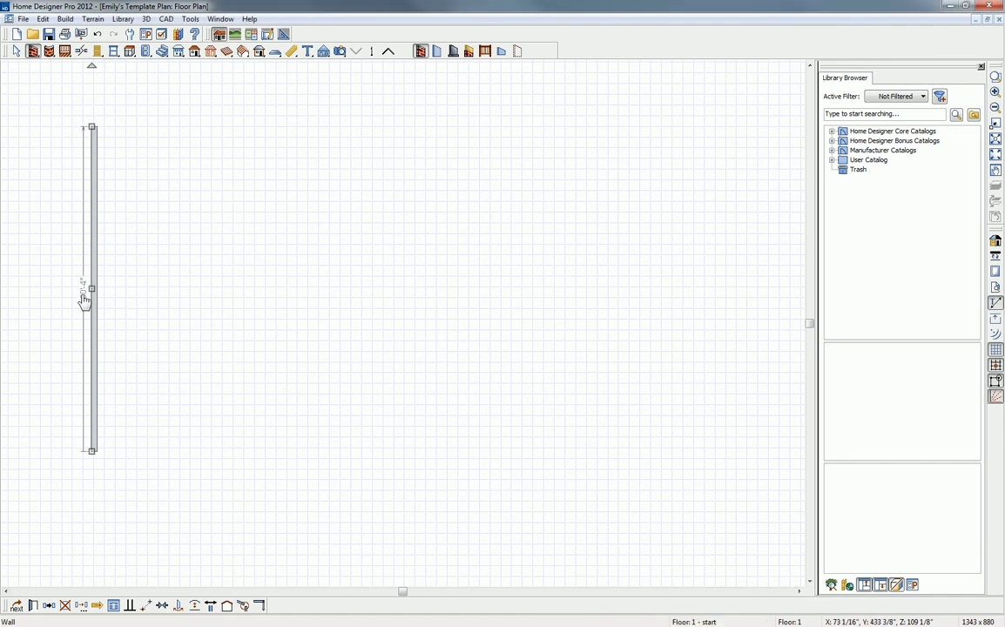
click(99, 120)
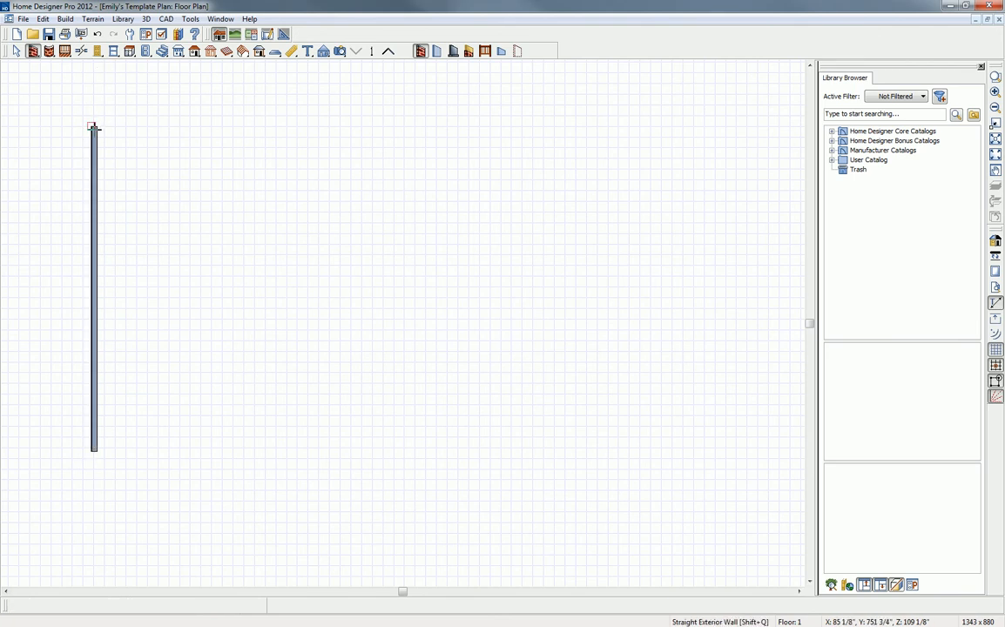
Step: Draw an exterior wall about 38'-2" long from the vertical wall's upper end and close the rectangle with interior walls on the right and bottom
mouse_move(93, 126)
mouse_down()
mouse_move(501, 128)
mouse_move(502, 184)
mouse_move(500, 128)
mouse_up()
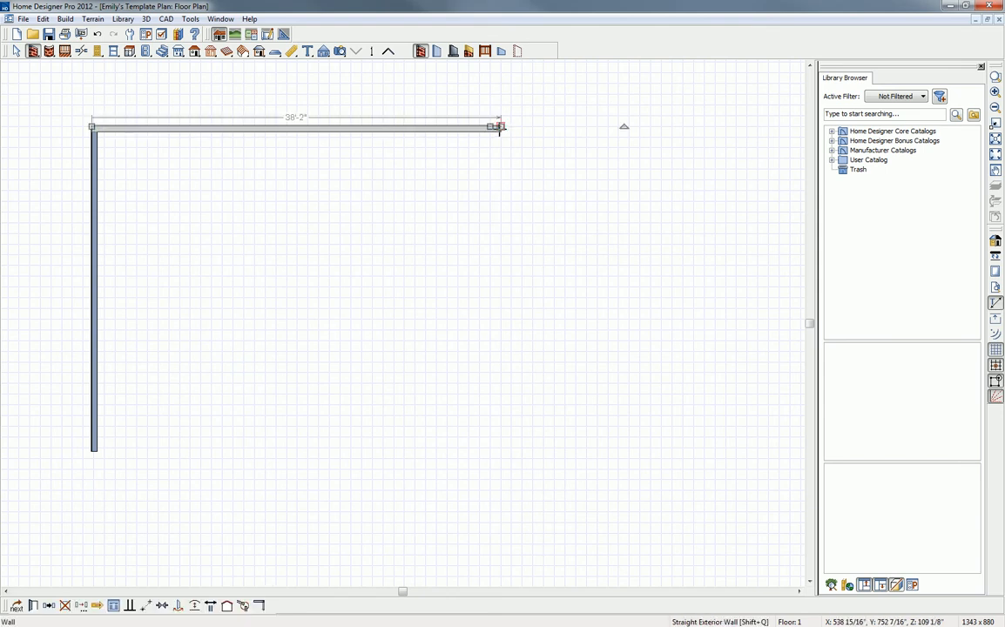
click(438, 52)
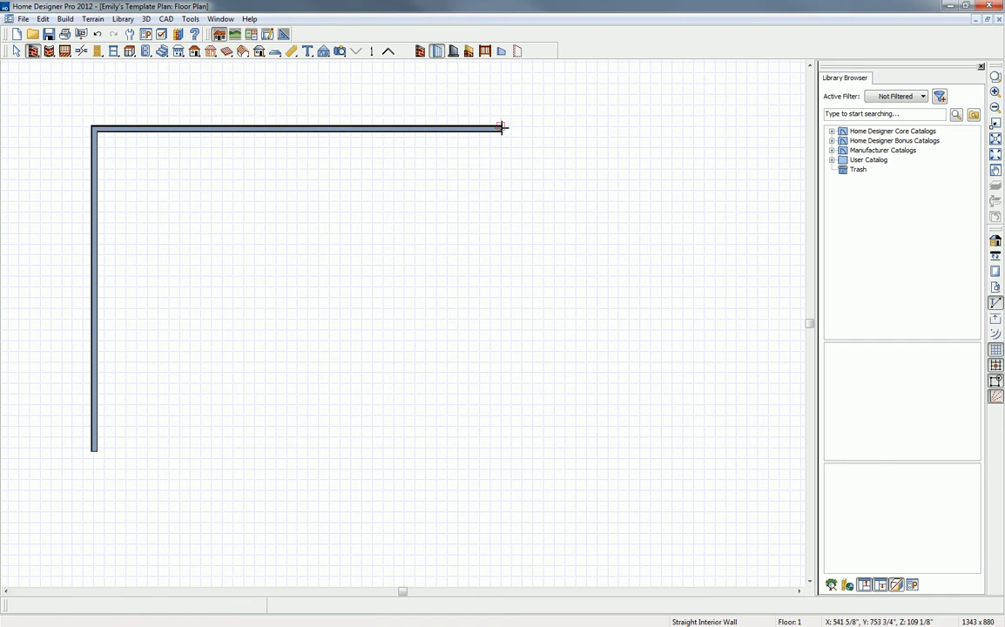
drag(501, 139, 91, 450)
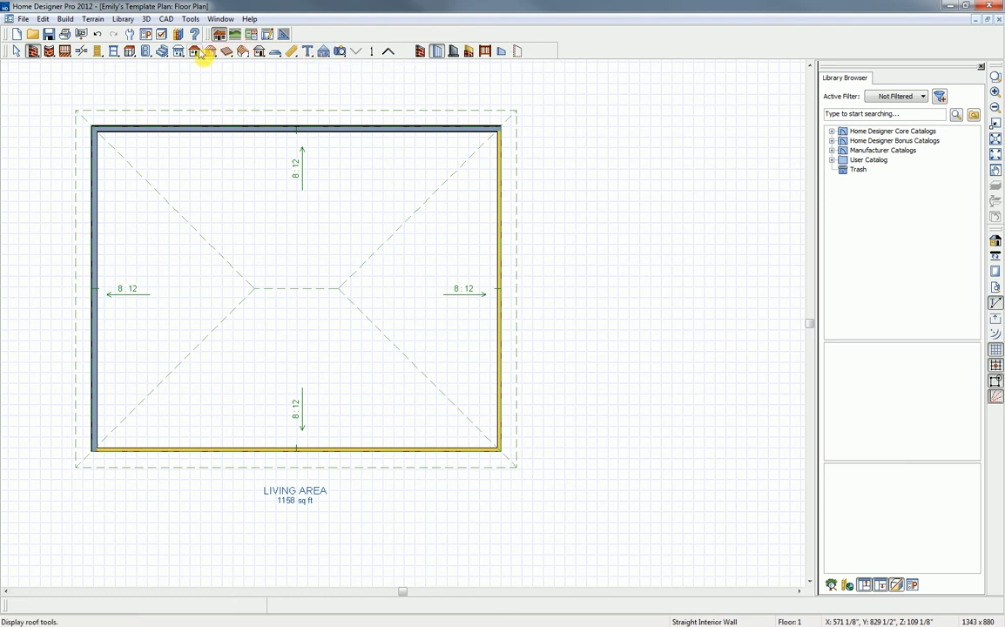
Step: Hide the layers Roof Planes, Roofs, Baselines and Roofs, Labels in the floor plan's display options
click(196, 52)
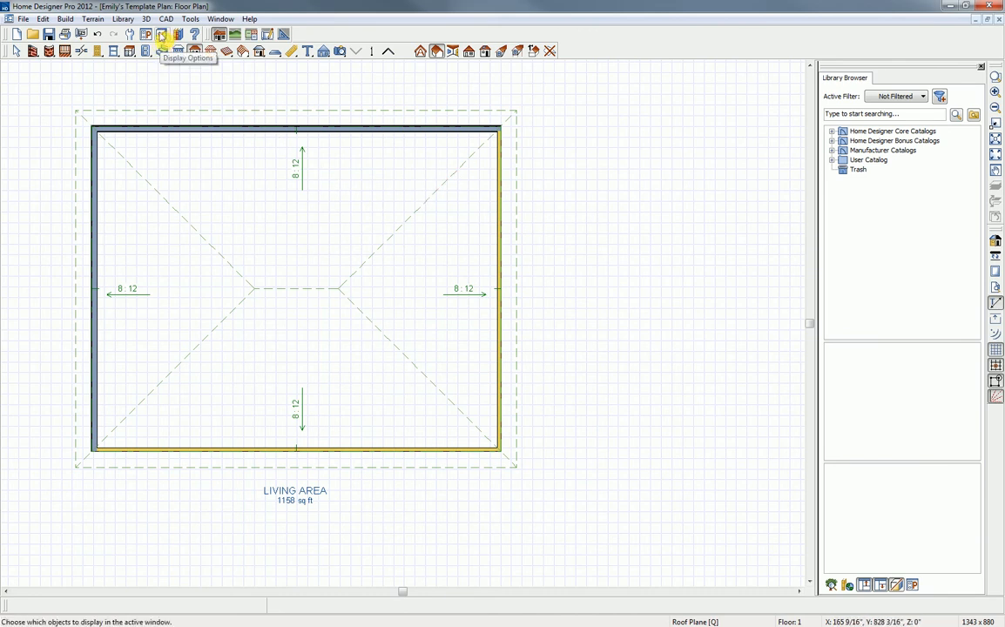
click(161, 35)
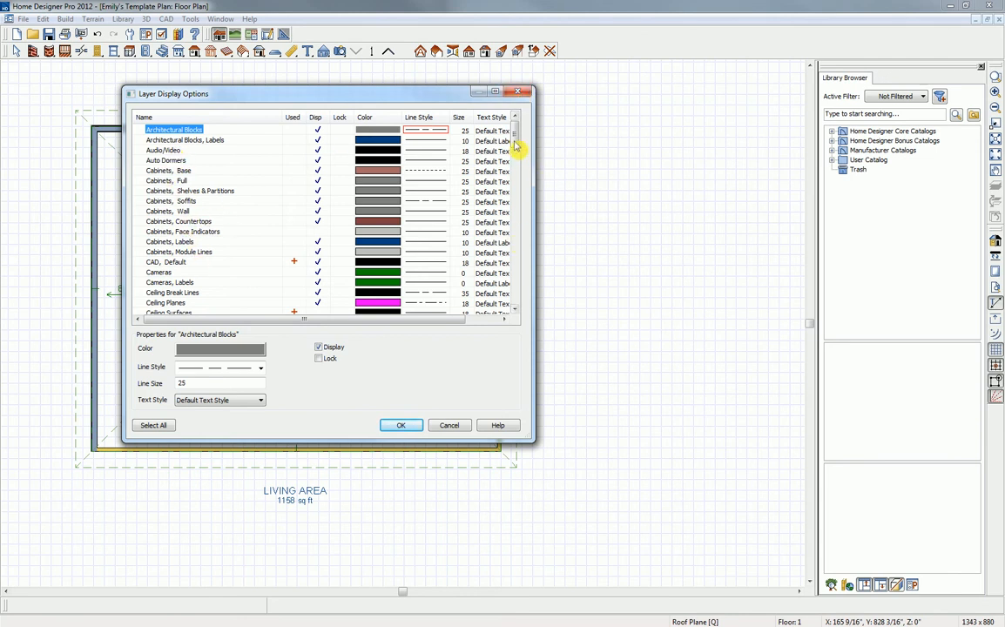
key(r)
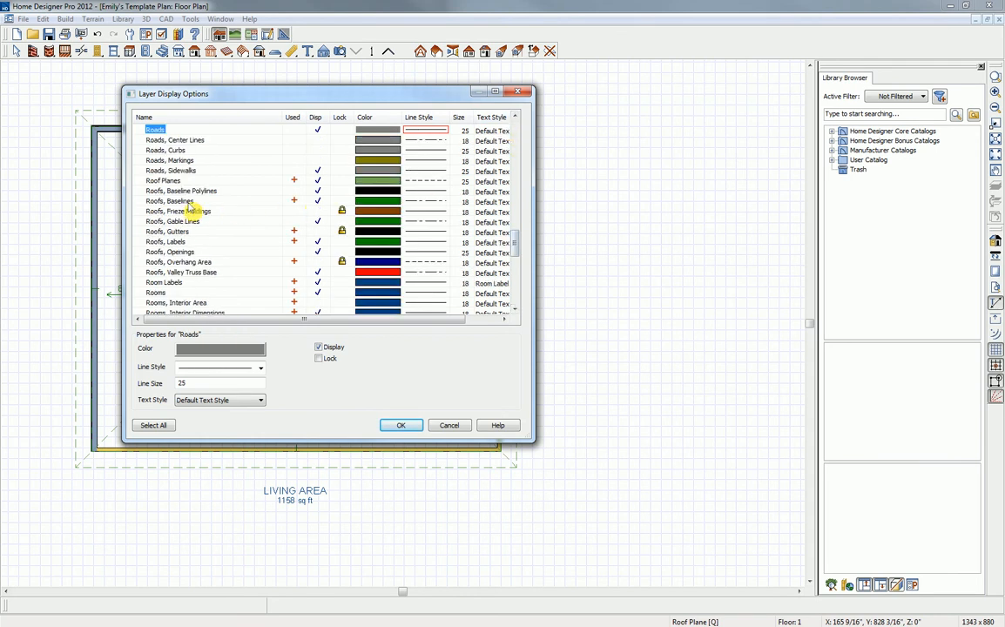
click(318, 191)
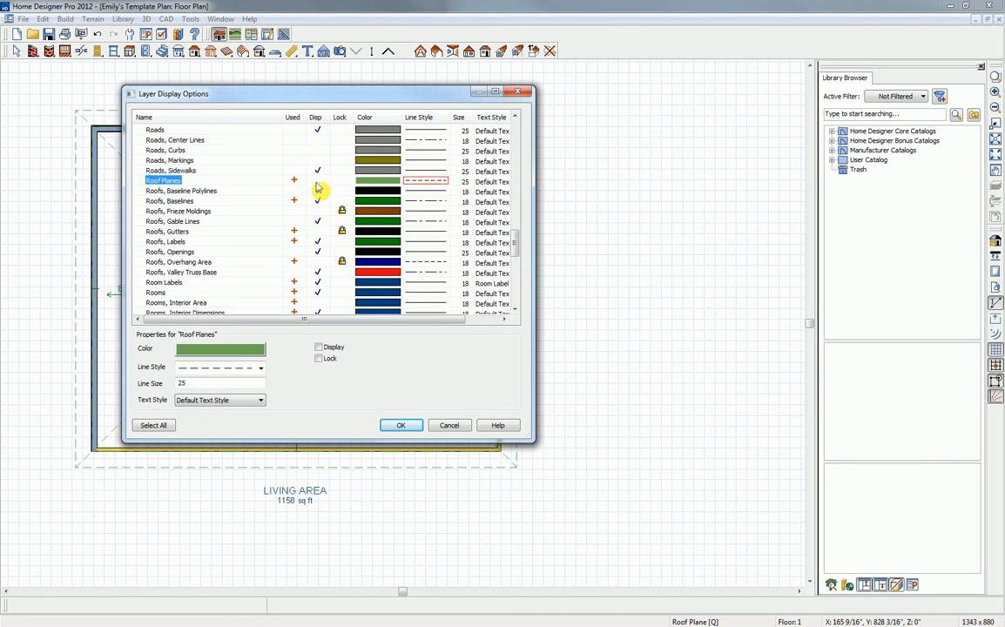
click(318, 201)
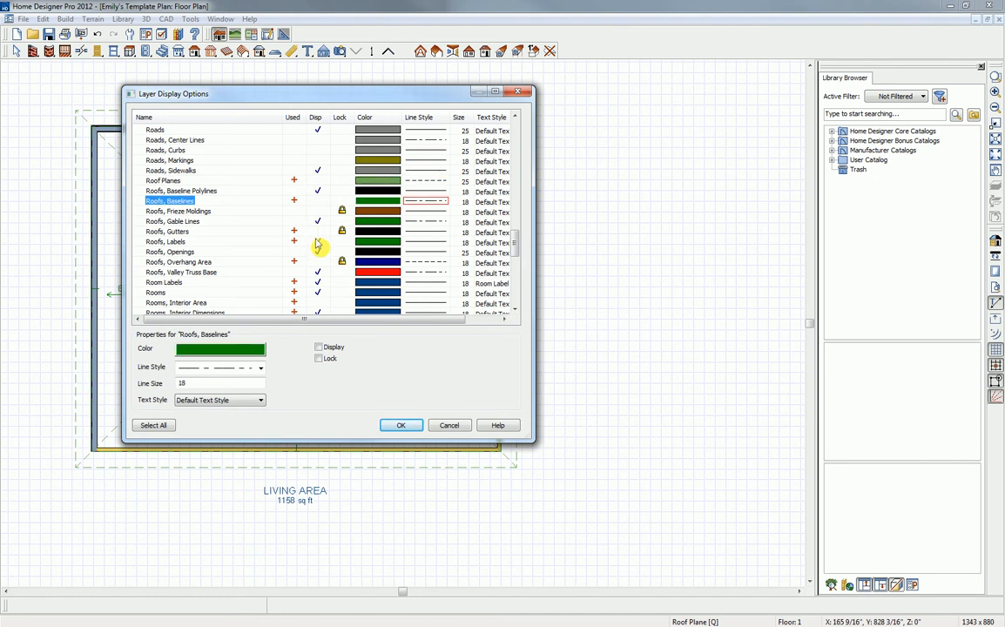
click(318, 243)
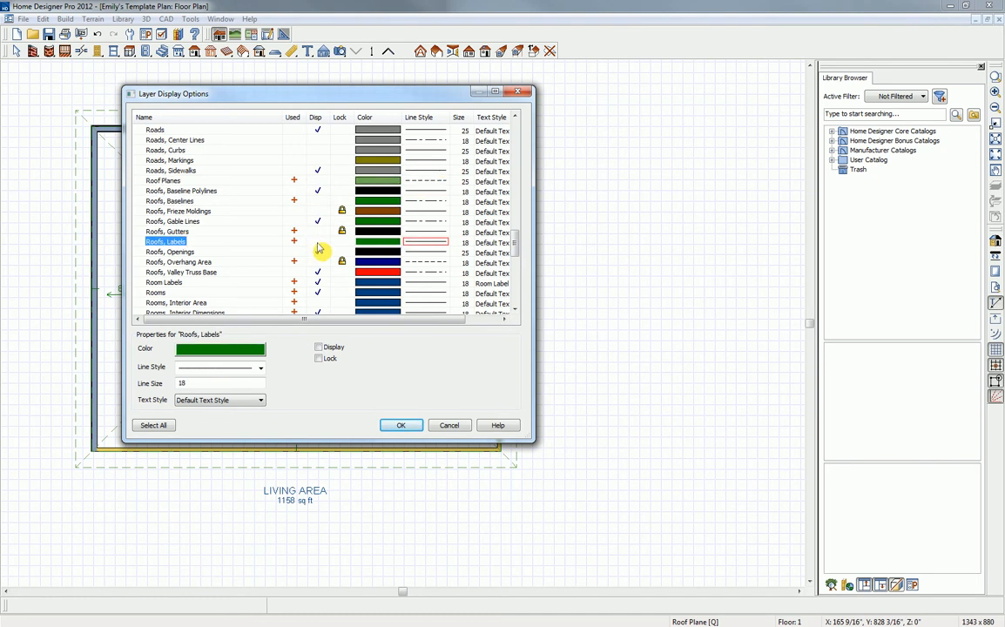
click(403, 426)
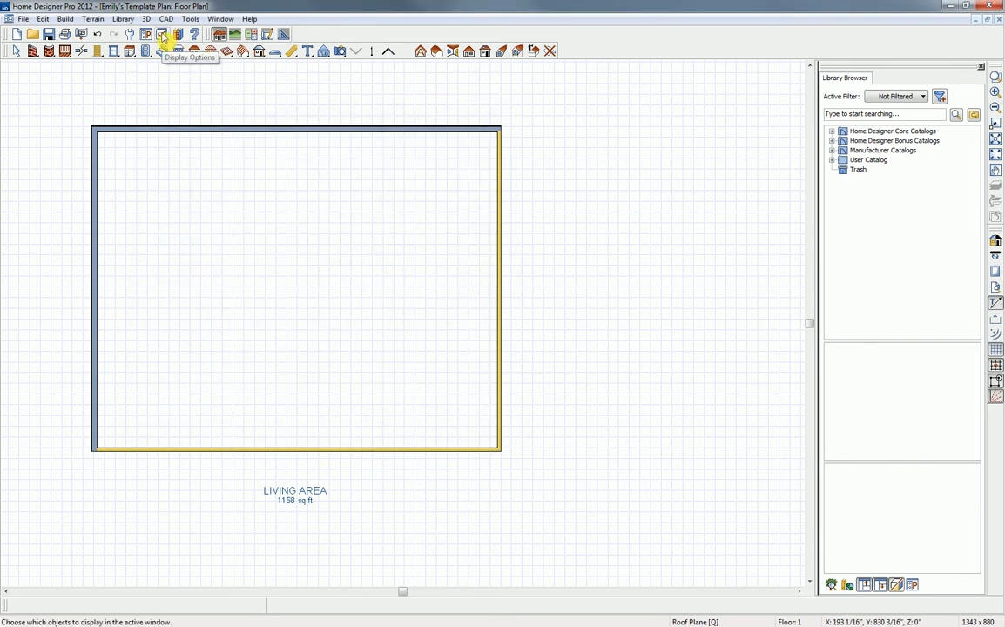
click(190, 18)
mouse_move(187, 35)
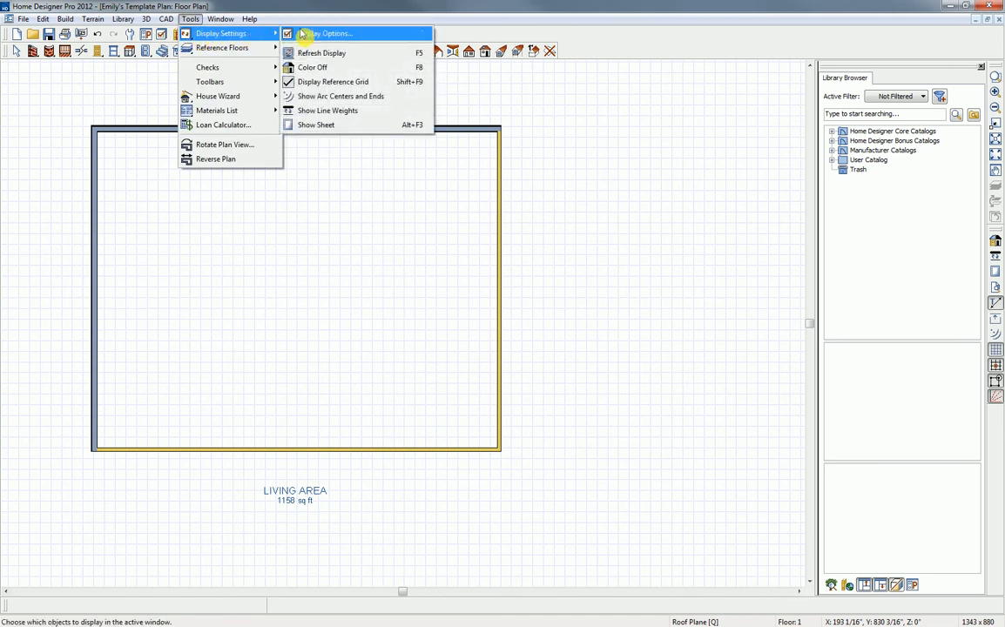
click(633, 40)
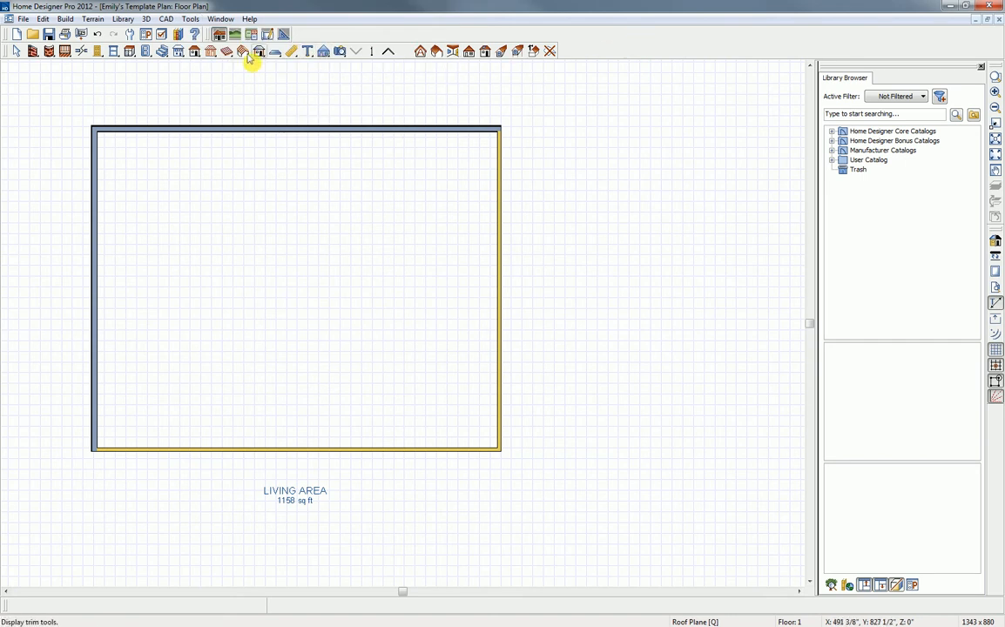
Step: Draw straight interior walls: a vertical divider through the middle, two horizontal partitions in the left half, and a small corner room against the left wall
click(32, 52)
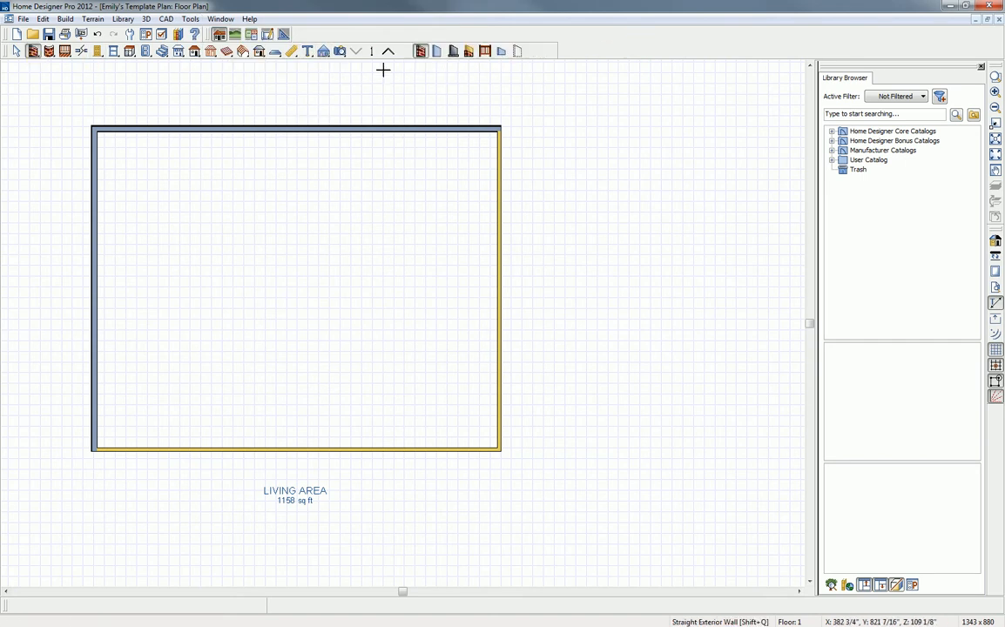
click(439, 54)
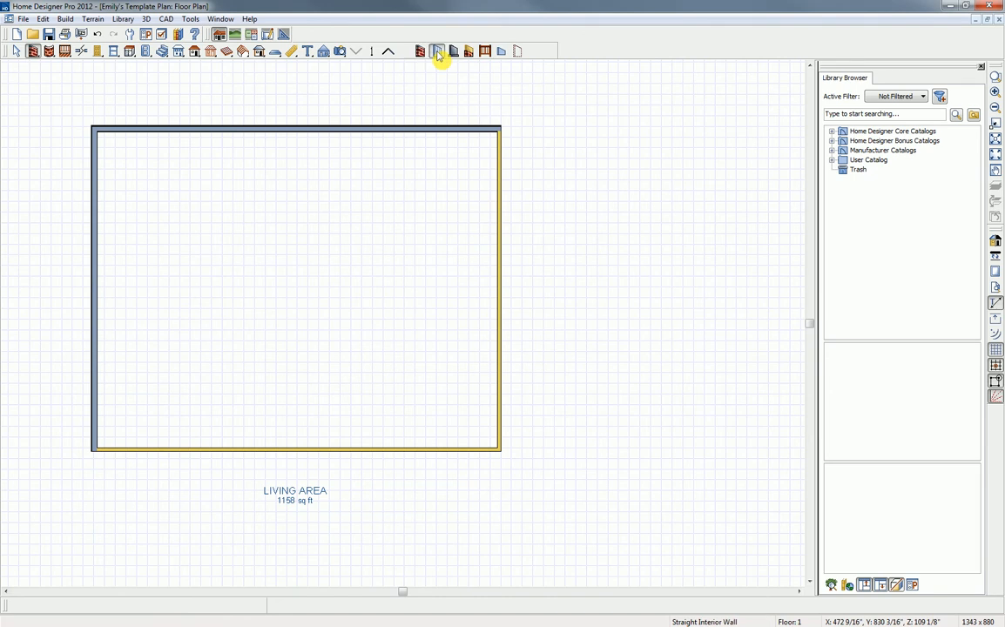
drag(291, 129, 305, 445)
drag(292, 372, 94, 373)
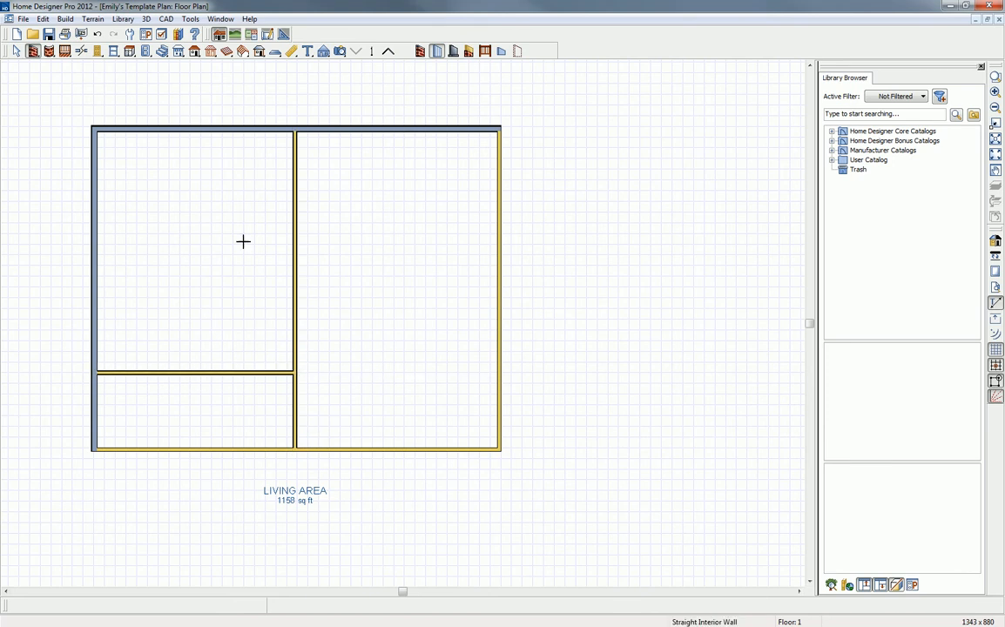
drag(94, 205, 292, 206)
mouse_move(94, 305)
mouse_down()
mouse_move(157, 303)
mouse_move(160, 366)
mouse_up()
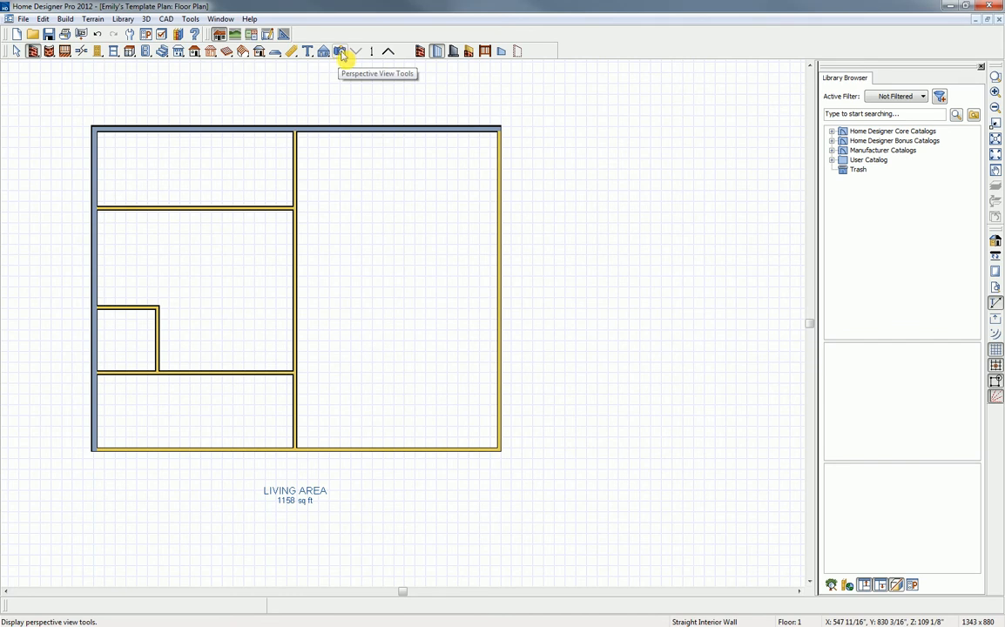
Step: Open a Doll House View of the current floor, and orbit and pan the camera to look down into the rooms
click(341, 52)
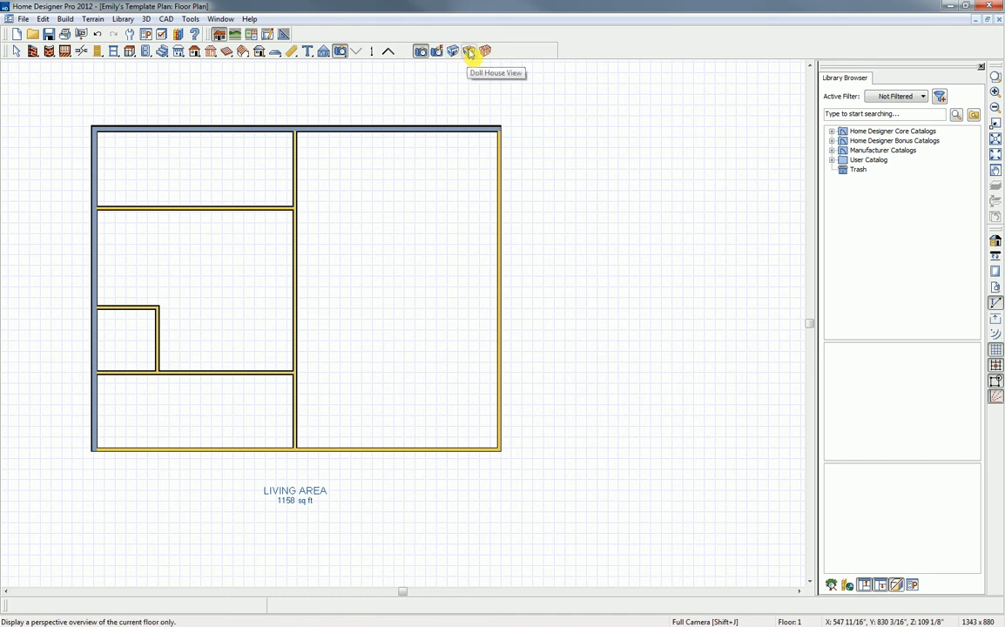
click(469, 53)
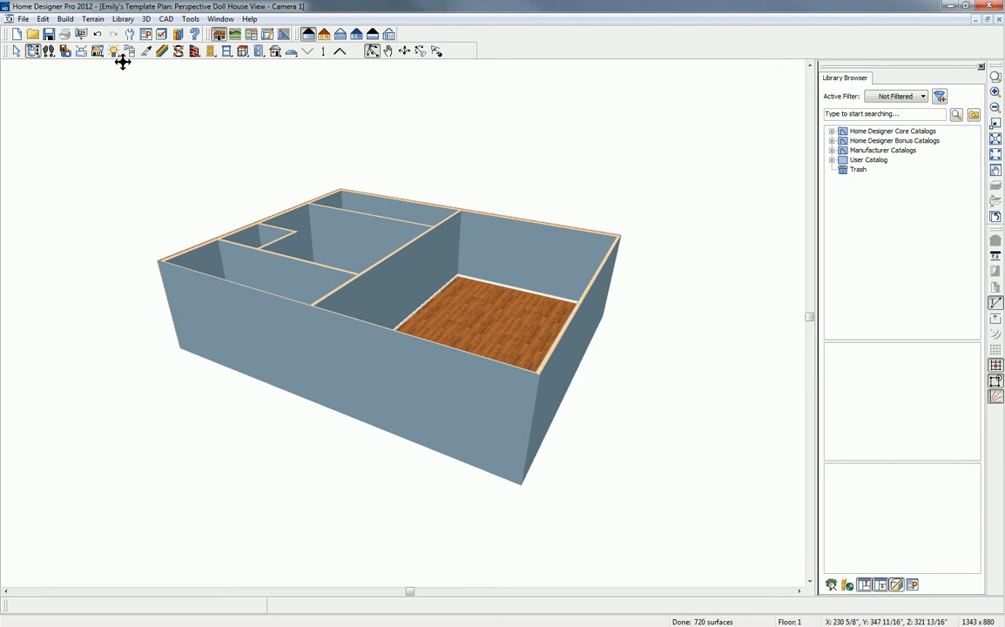
click(33, 54)
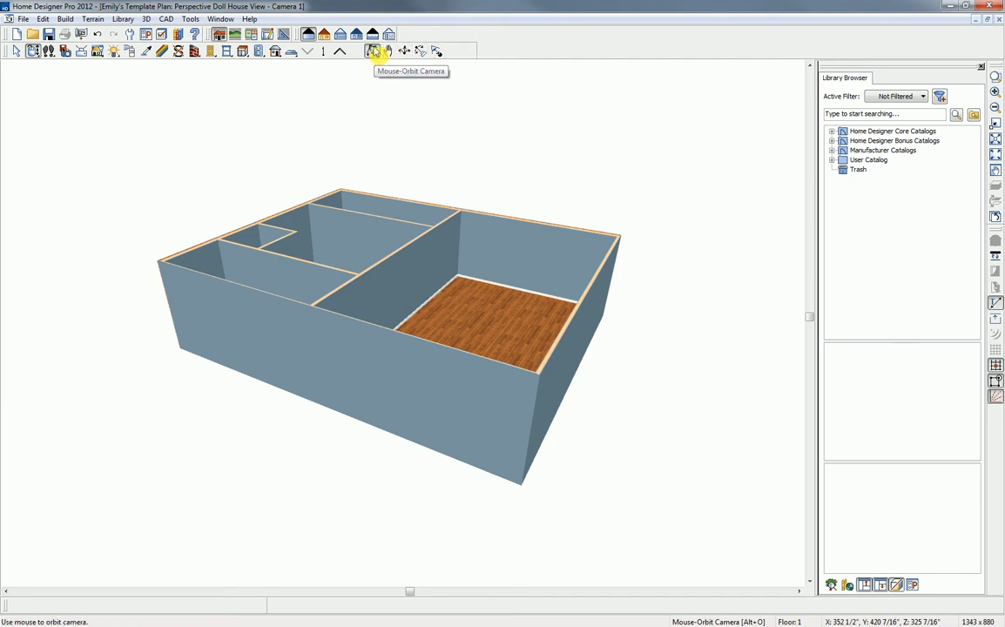
click(373, 53)
drag(472, 269, 429, 291)
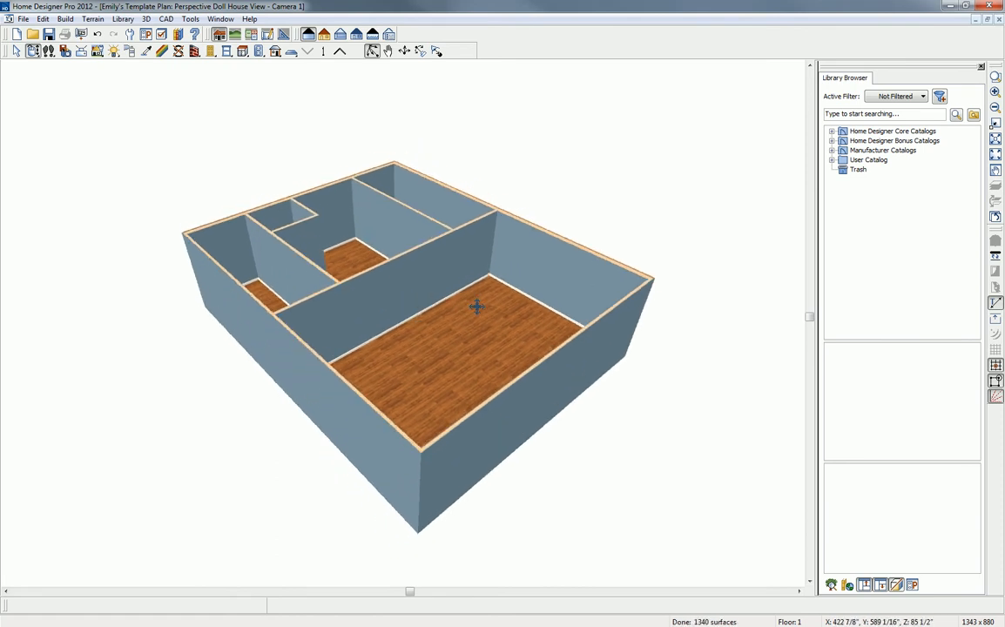
click(388, 52)
middle_drag(422, 245, 426, 255)
drag(424, 256, 397, 225)
key(alt+o)
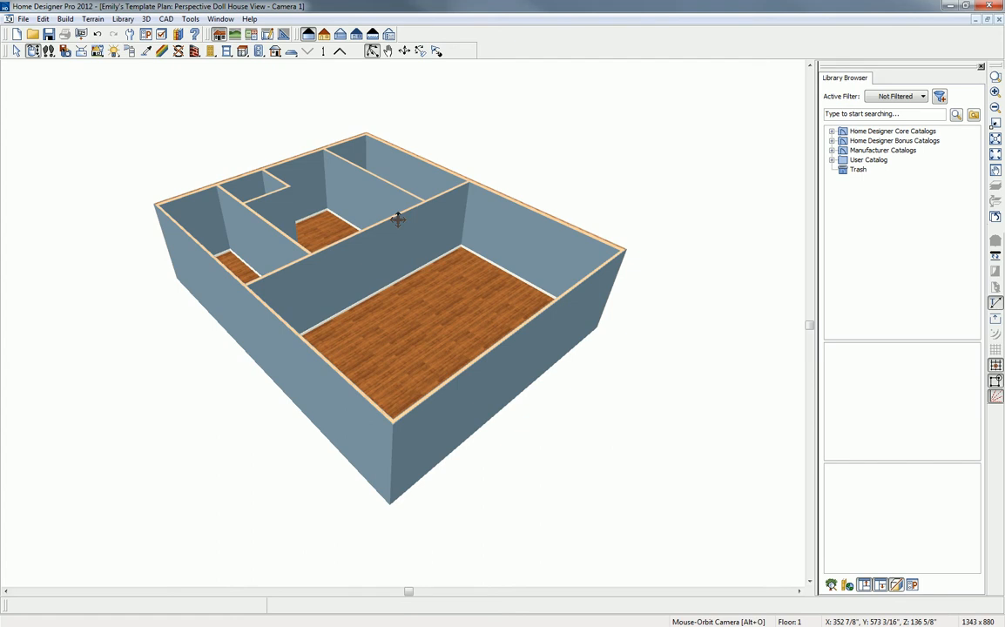
Step: Paint the large room's walls and the exterior wall faces with the generic brown color Dust from the core catalog's materials
click(832, 132)
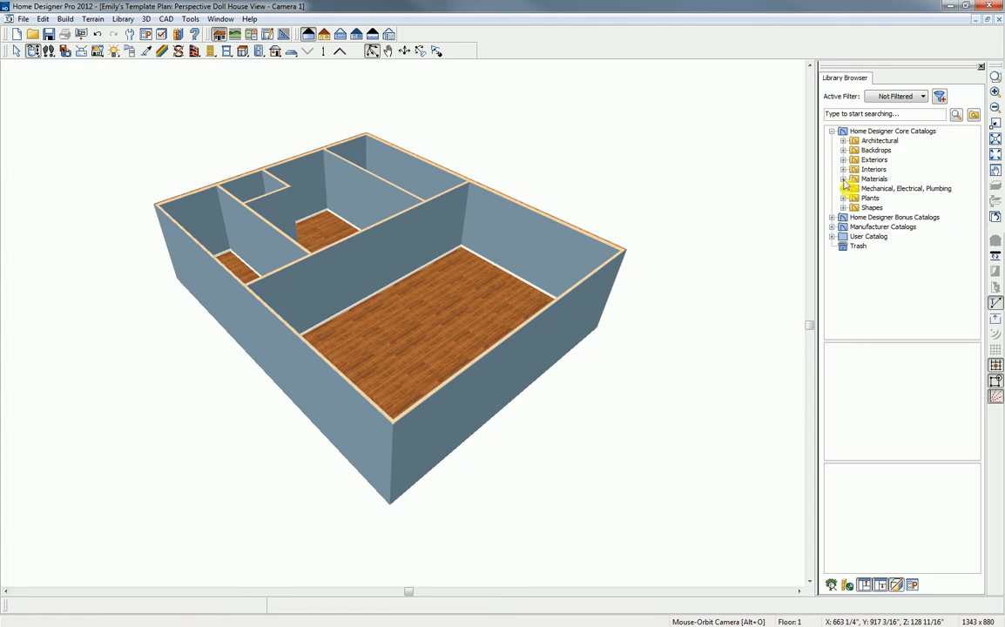
click(843, 179)
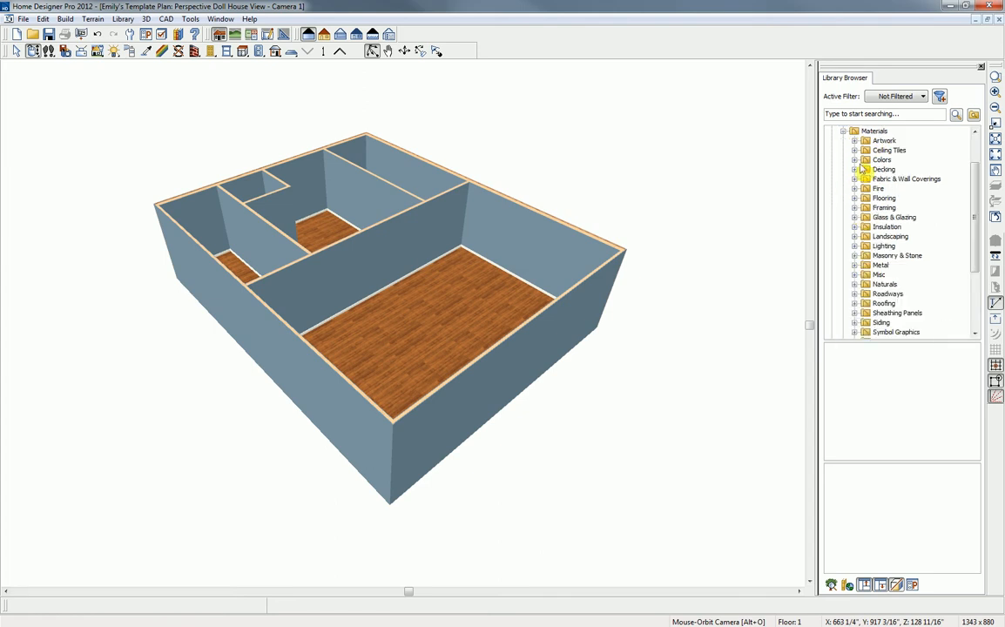
click(854, 160)
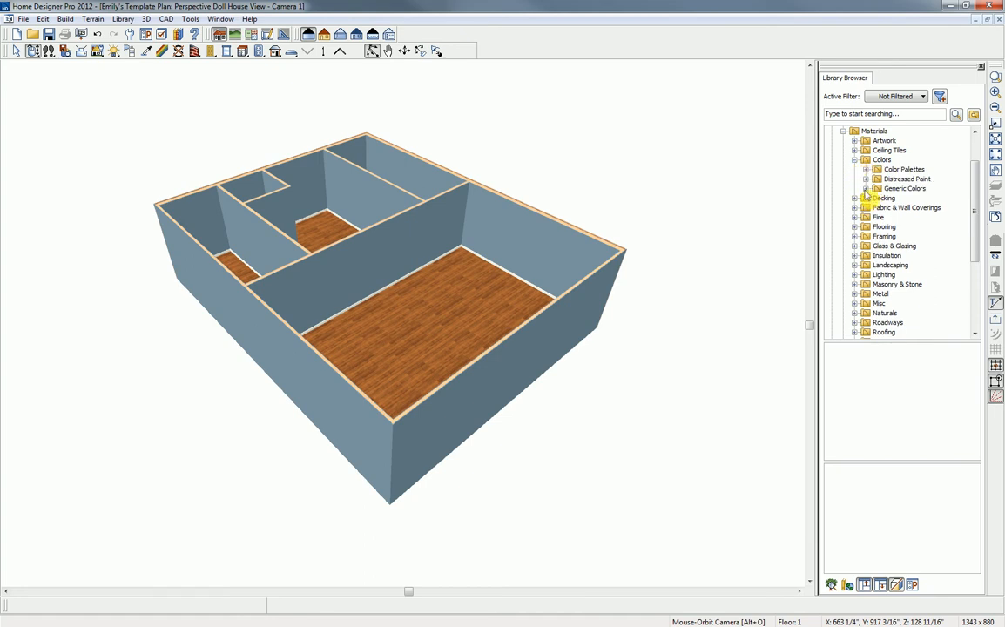
click(866, 188)
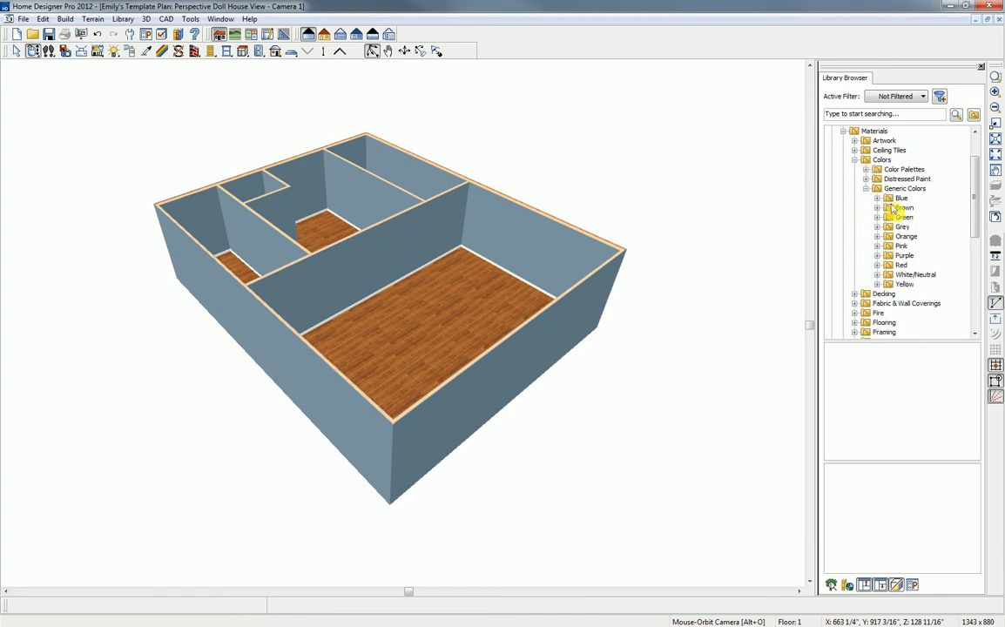
click(892, 209)
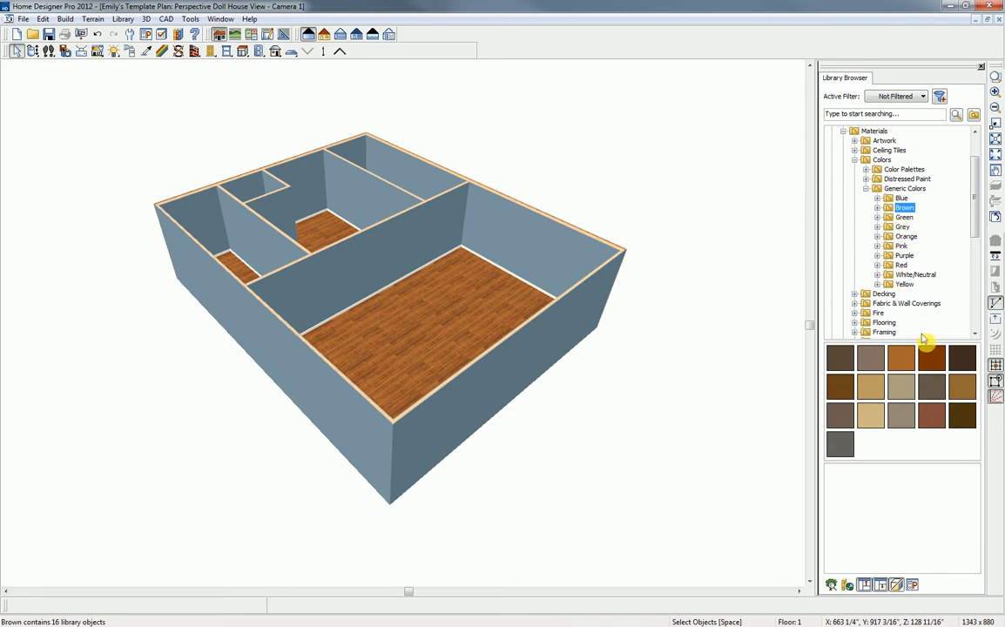
click(906, 397)
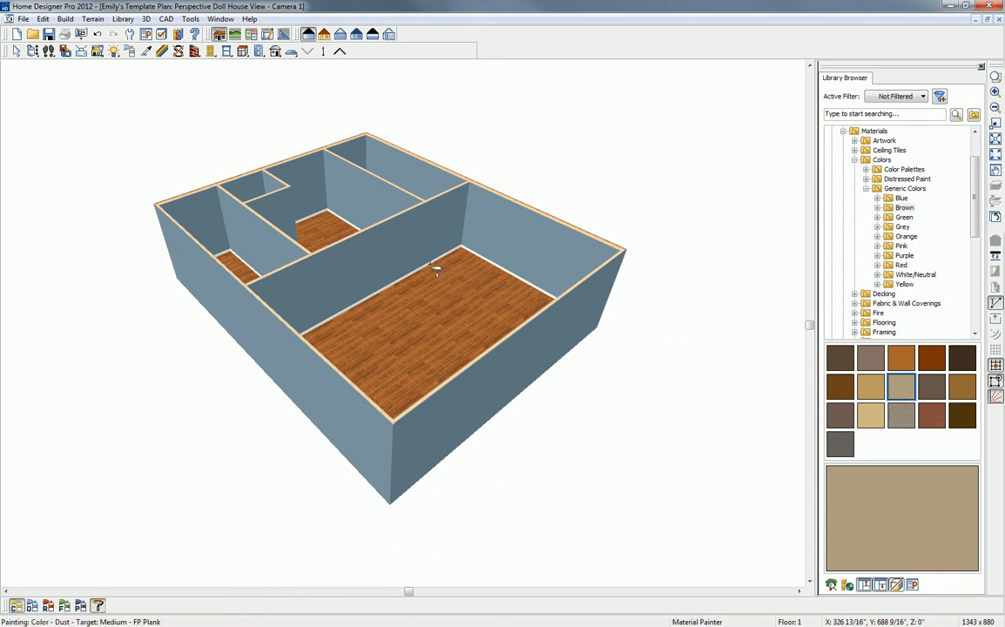
click(391, 253)
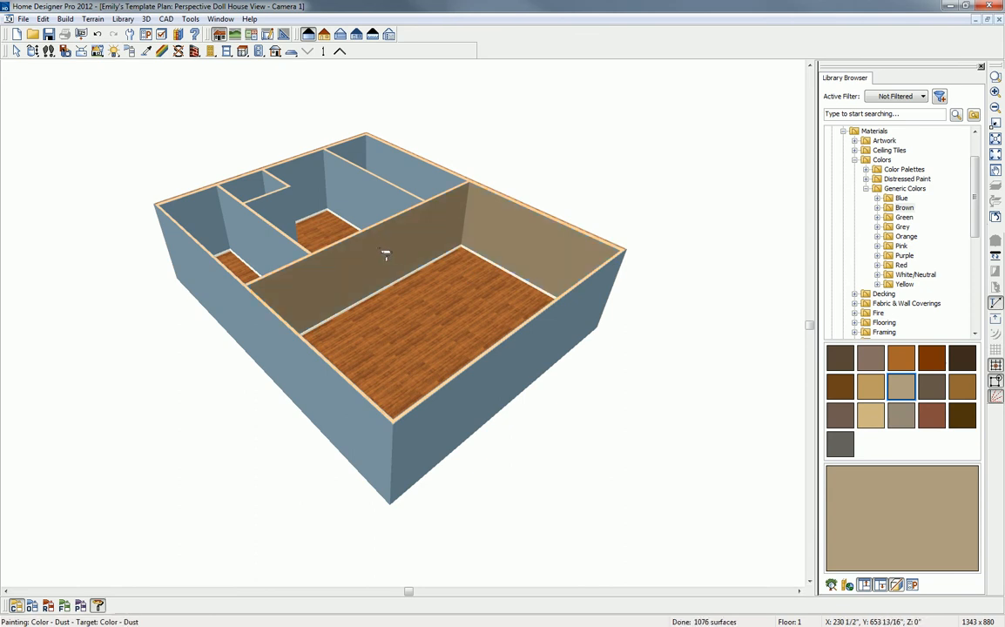
click(530, 351)
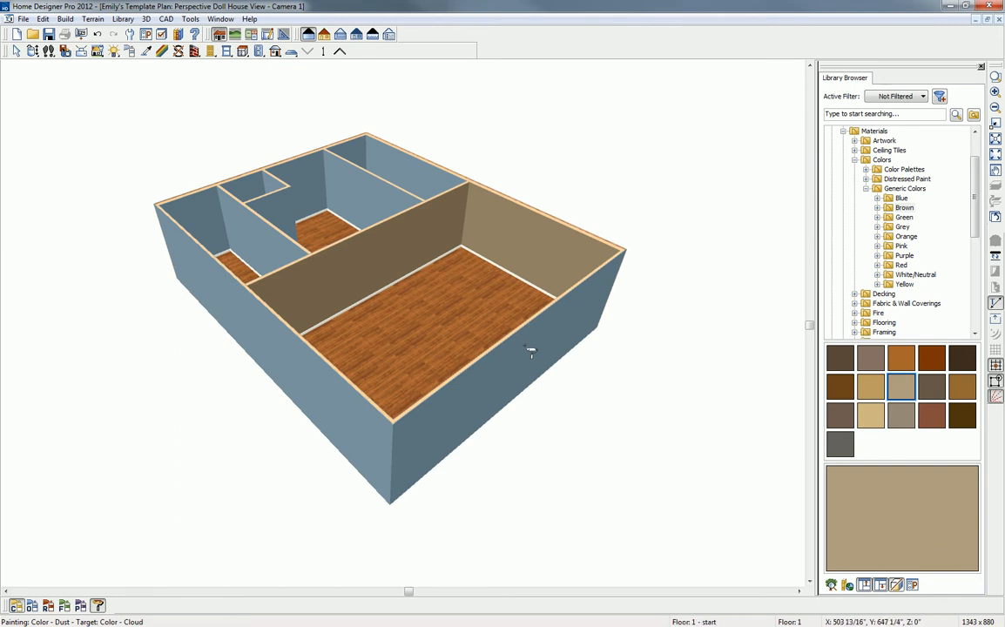
click(334, 390)
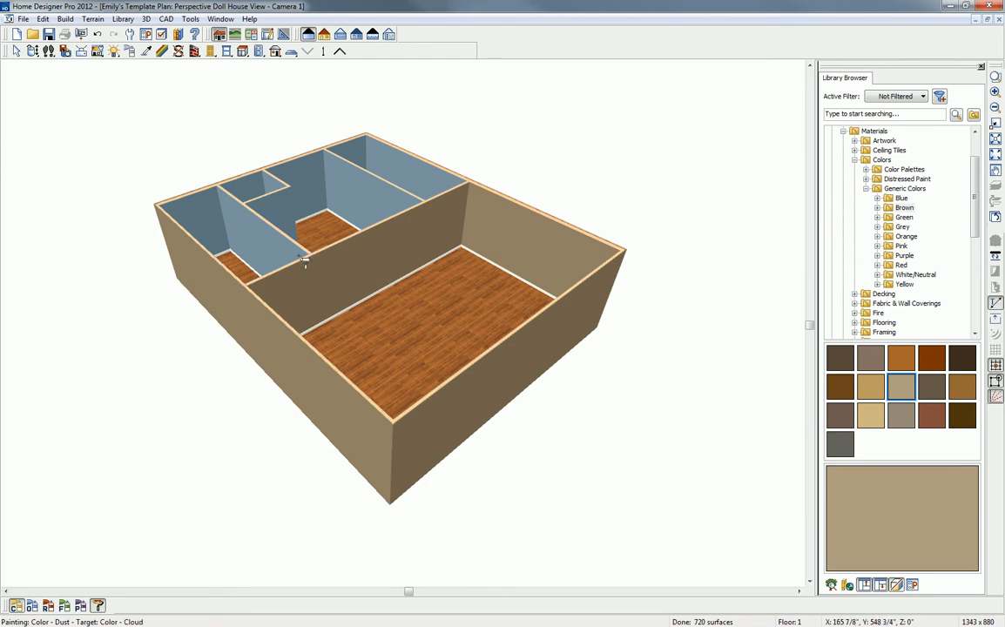
Step: Apply the flooring material Carpet-B4 to the floors of the large room and the two narrow end rooms
click(33, 52)
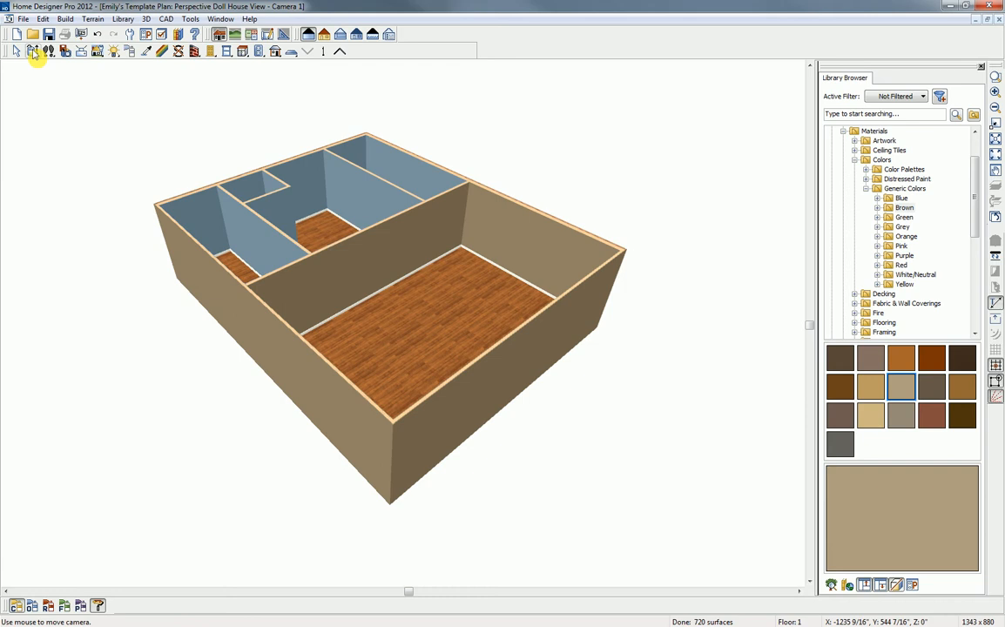
click(34, 52)
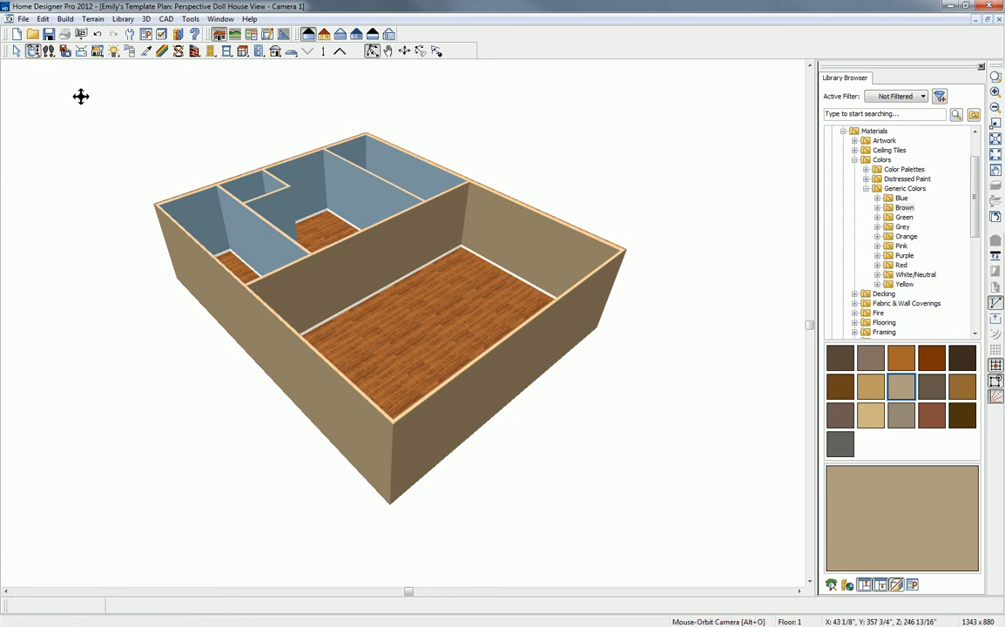
drag(225, 215, 214, 315)
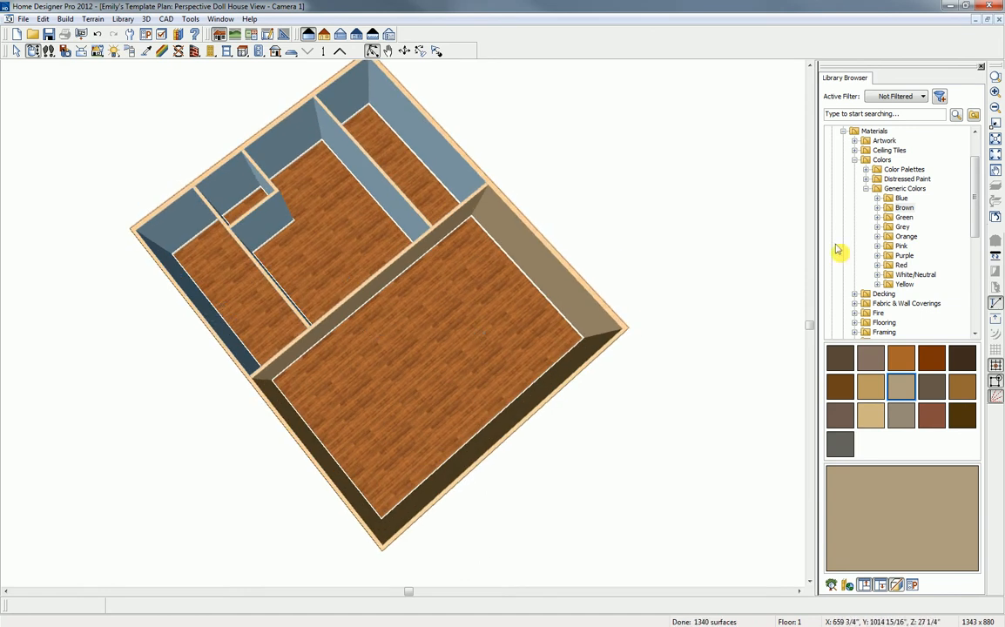
click(854, 161)
click(843, 131)
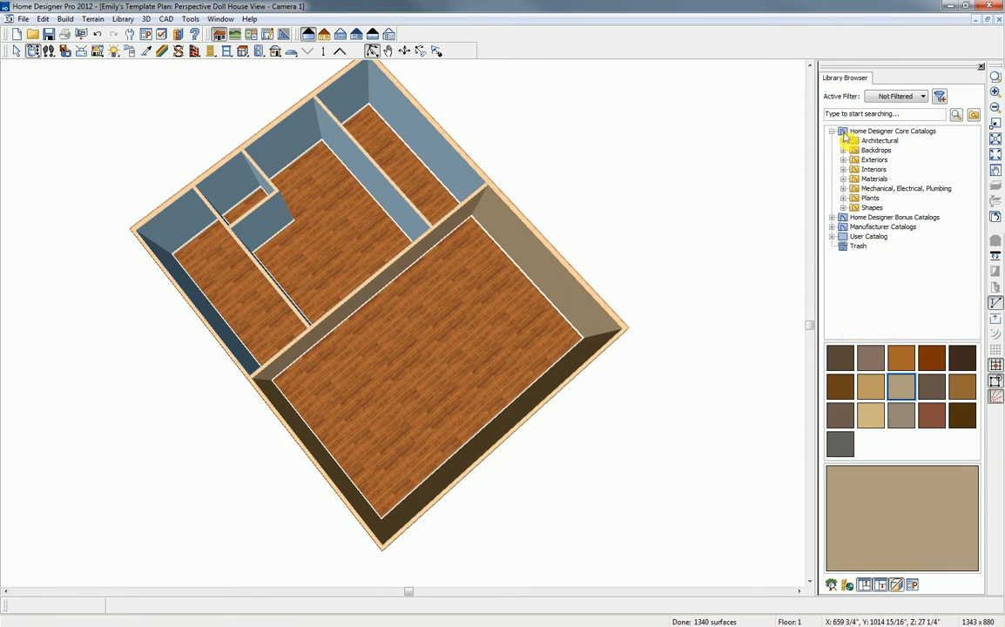
click(843, 179)
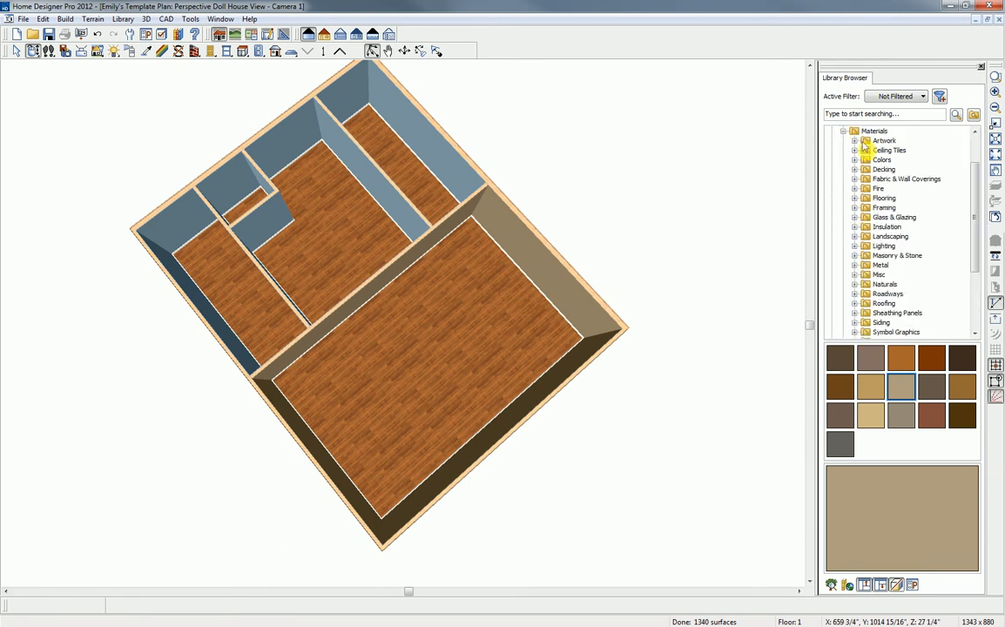
click(855, 198)
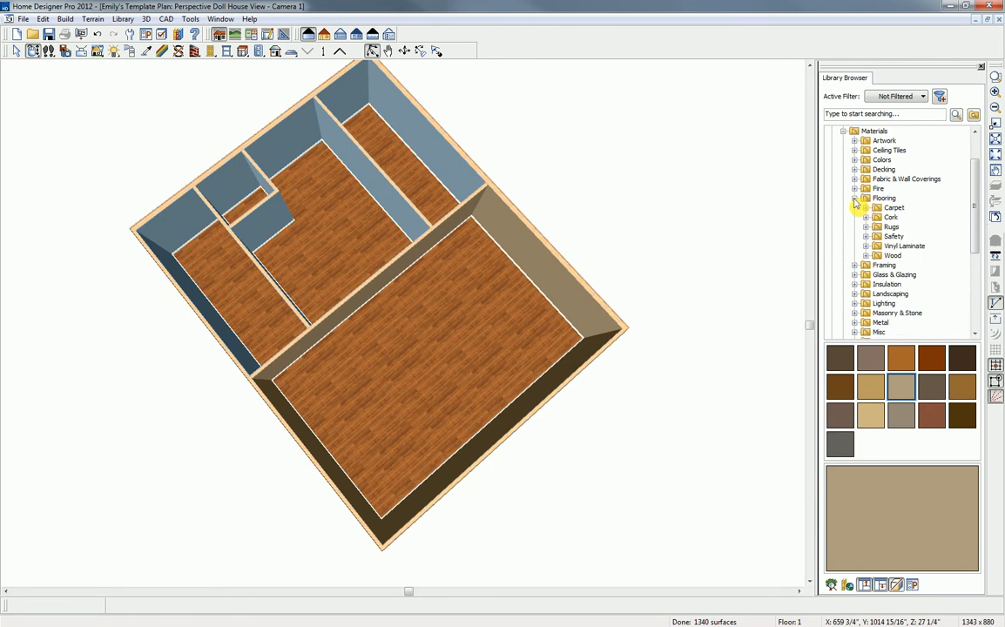
click(867, 209)
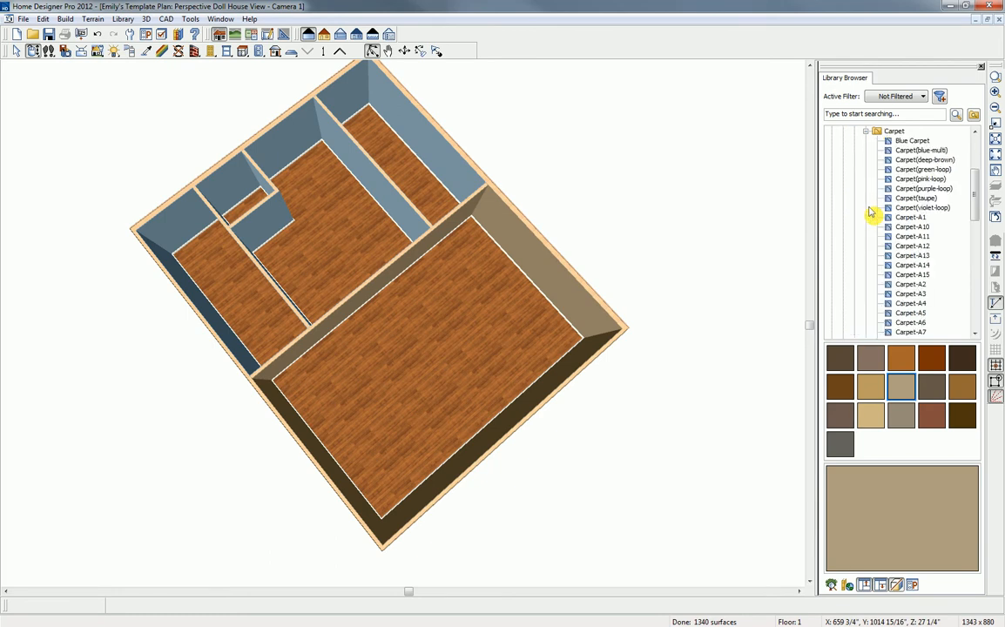
click(893, 132)
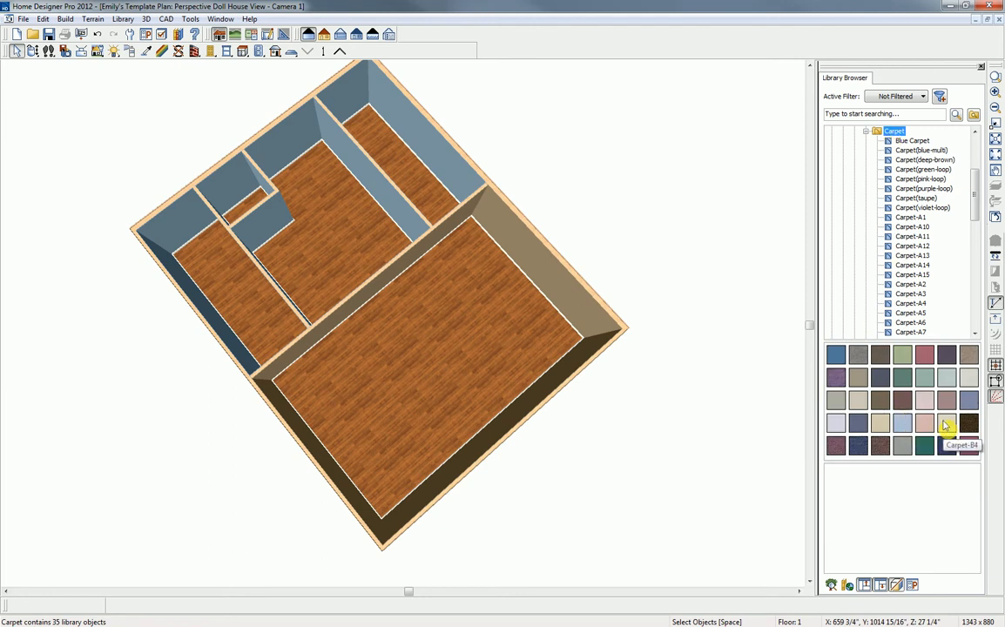
click(947, 424)
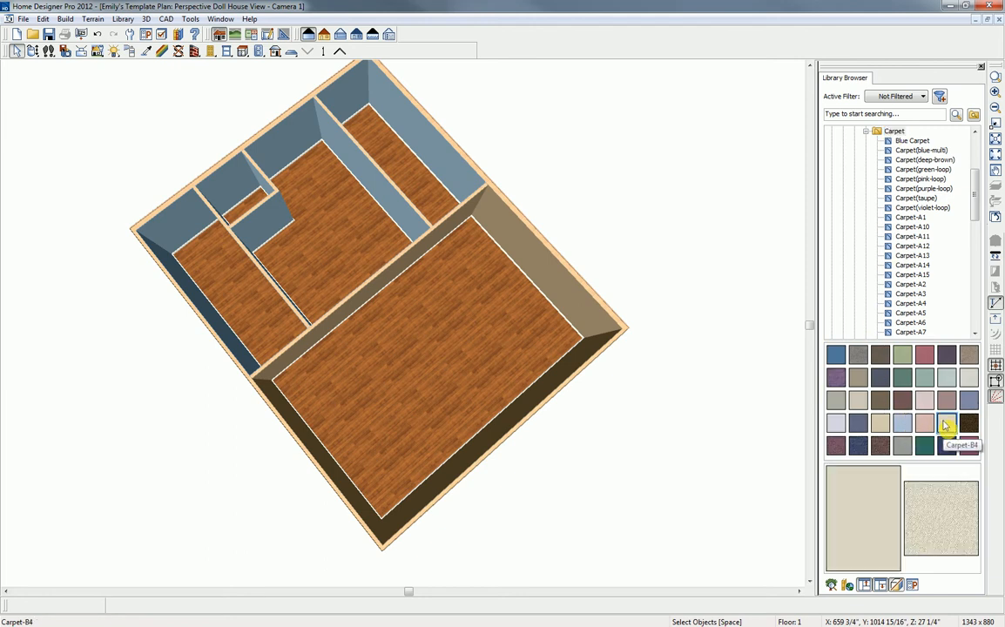
click(493, 336)
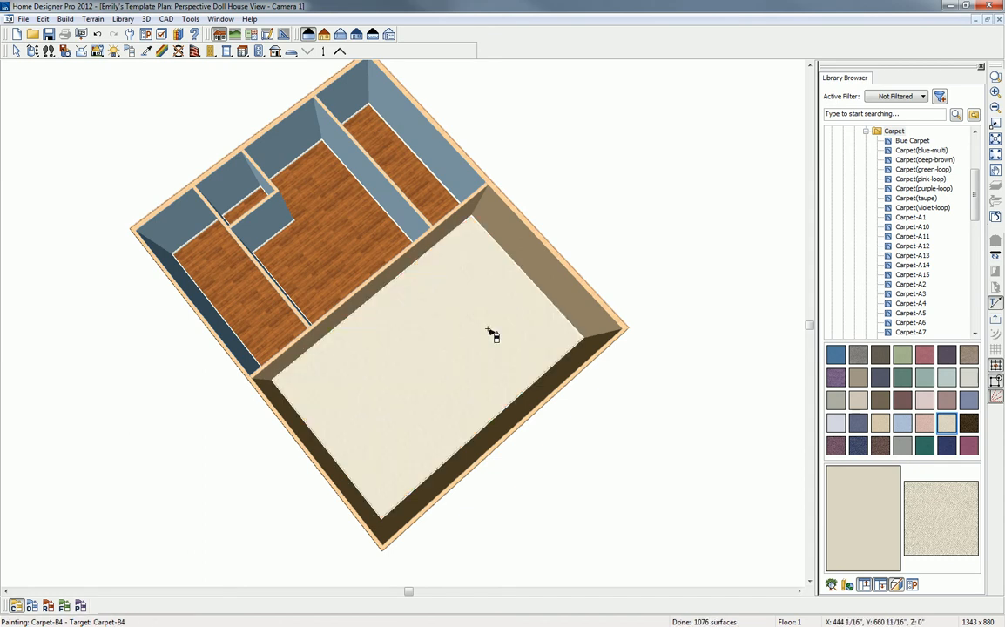
click(422, 186)
click(252, 312)
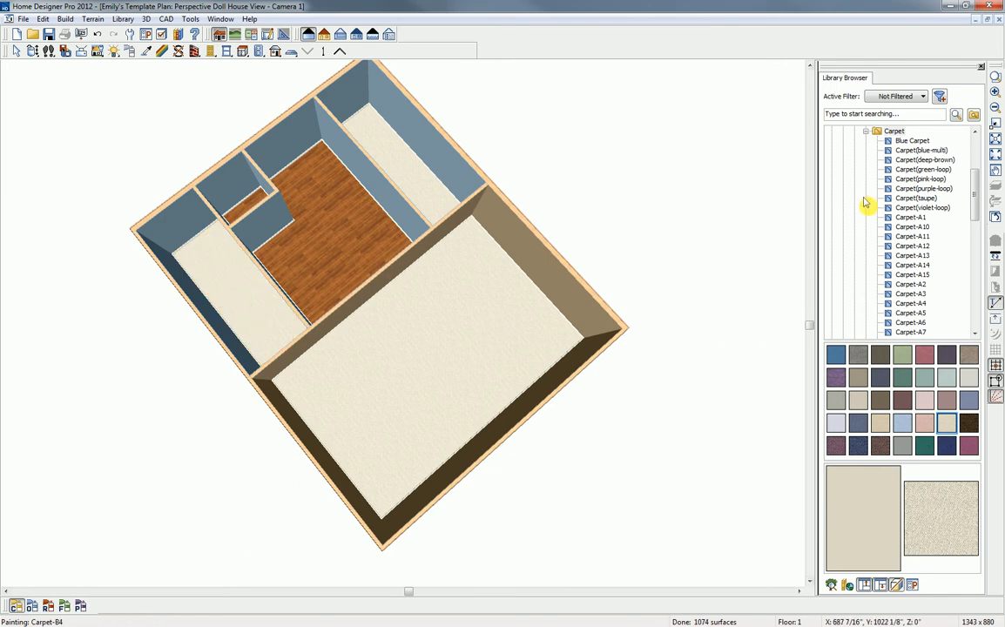
Step: Apply the oak flooring Dark - OK Plank to the floors of the middle room and the small corner room
click(865, 132)
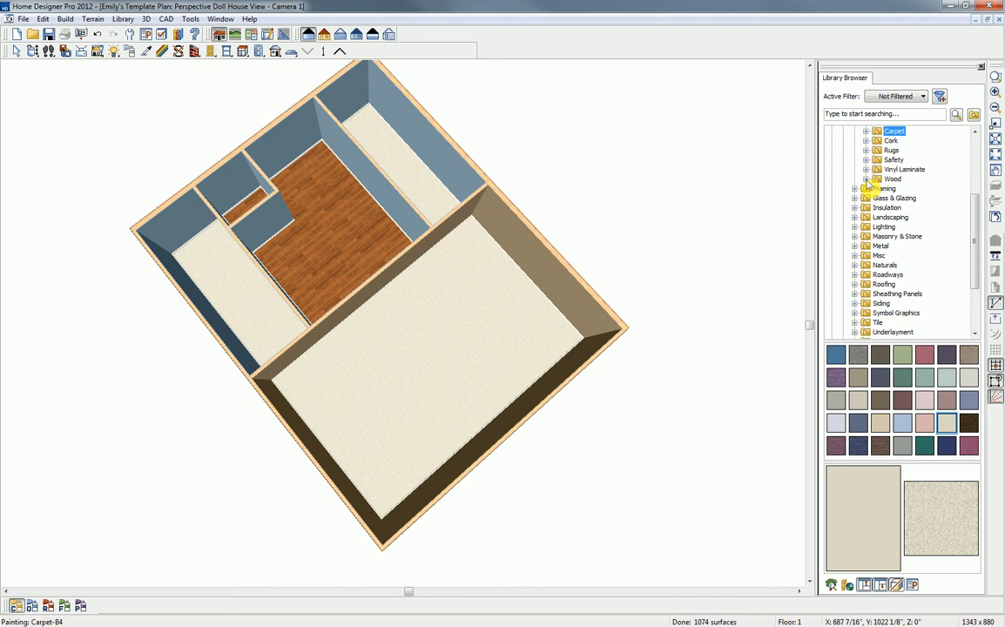
click(866, 179)
click(888, 208)
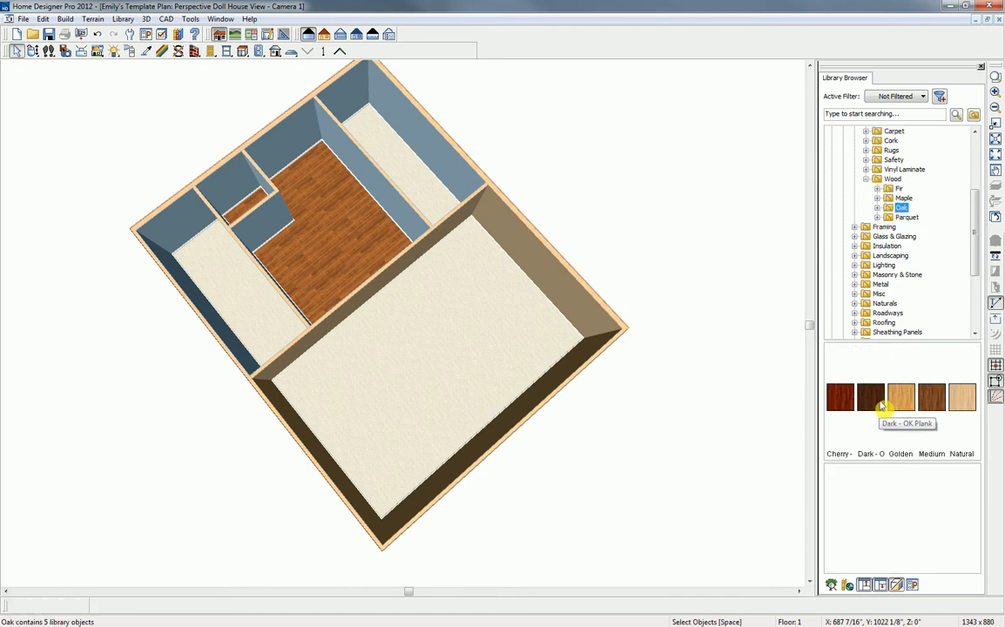
click(873, 401)
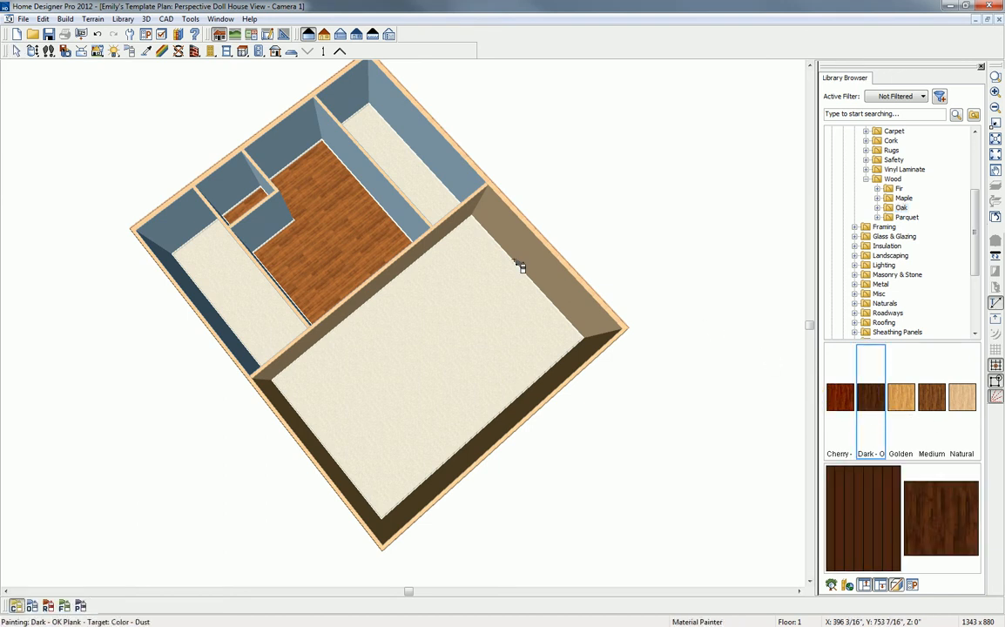
click(338, 229)
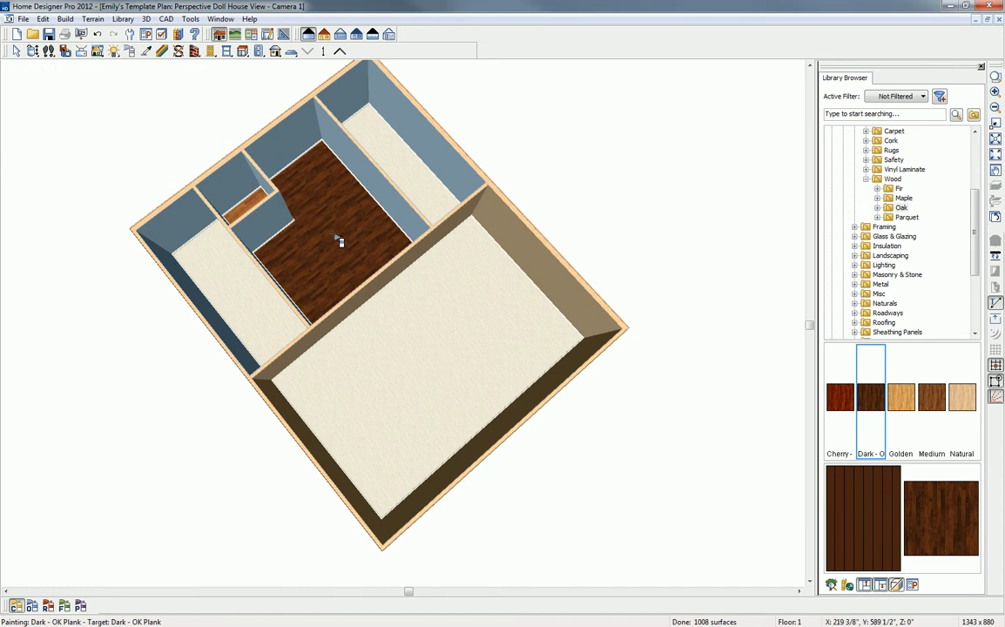
click(257, 207)
Step: Lighten the wall material Color - Cloud in the smaller rooms to a pale blue with a luminance of 198
click(33, 51)
drag(197, 249, 226, 167)
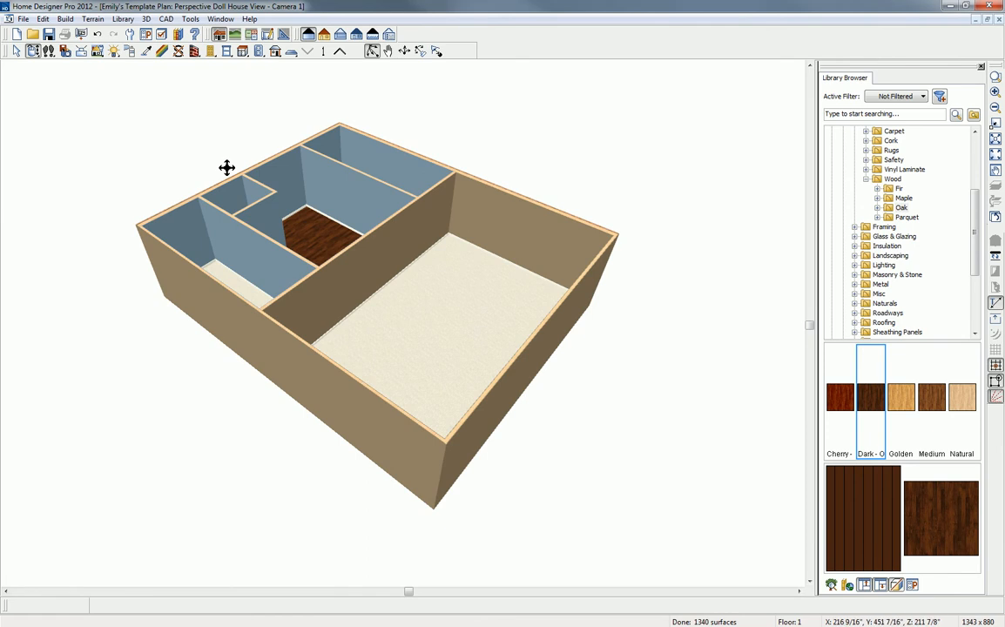
click(162, 53)
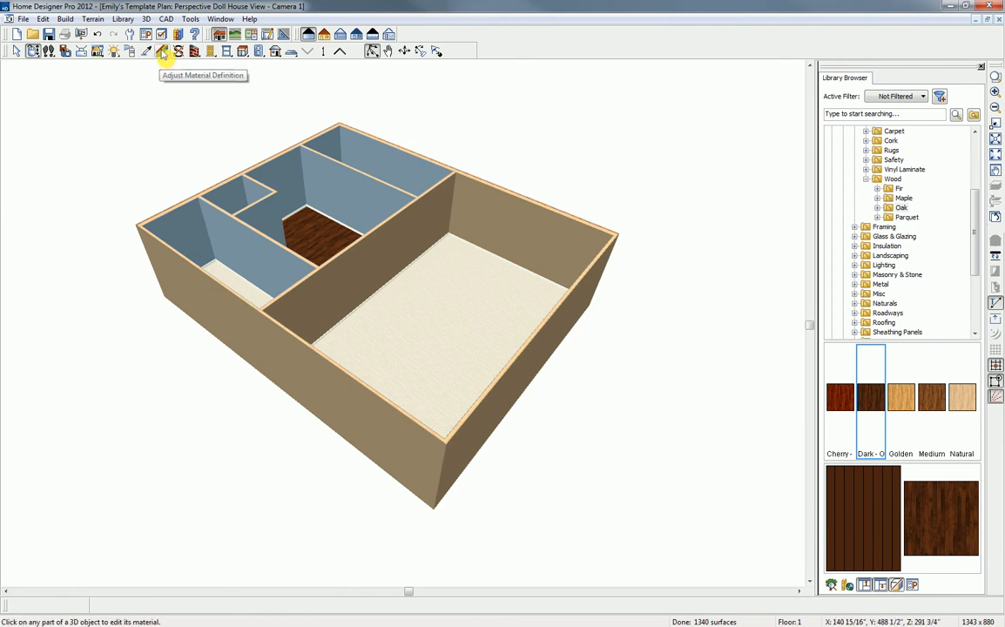
click(162, 52)
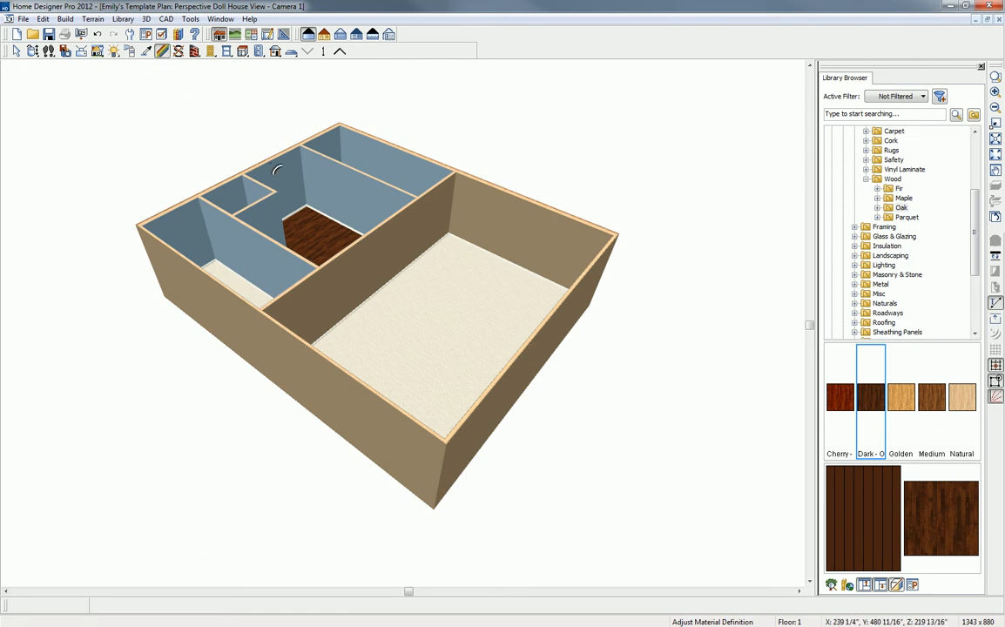
click(285, 173)
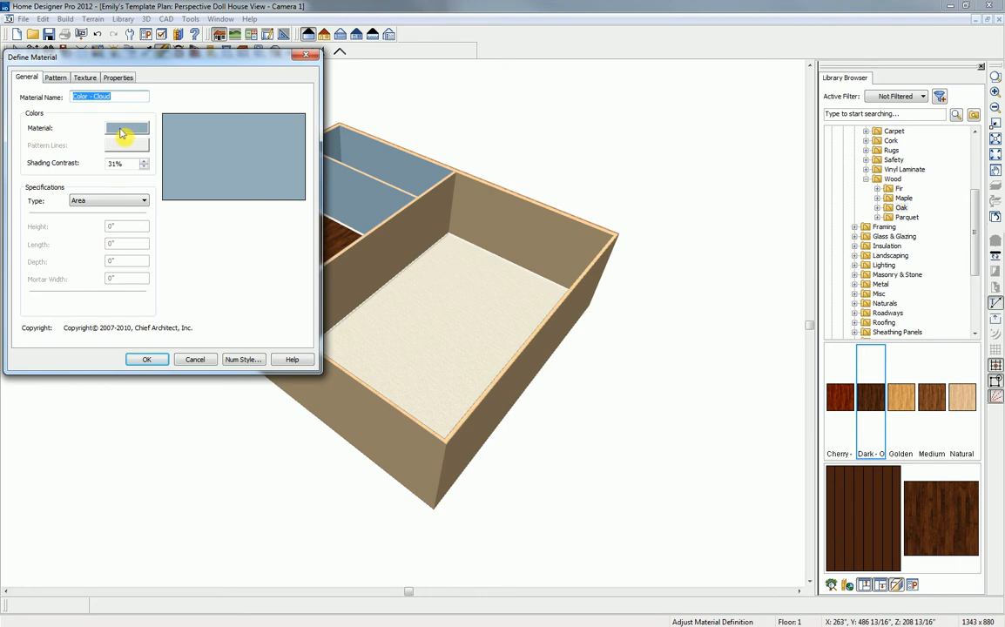
click(121, 133)
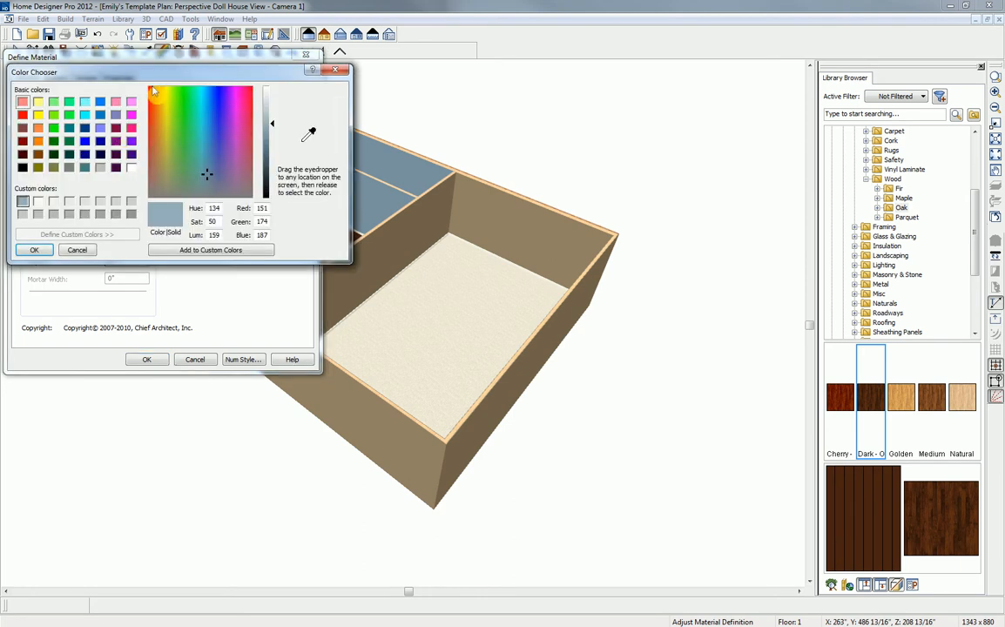
drag(273, 129, 276, 109)
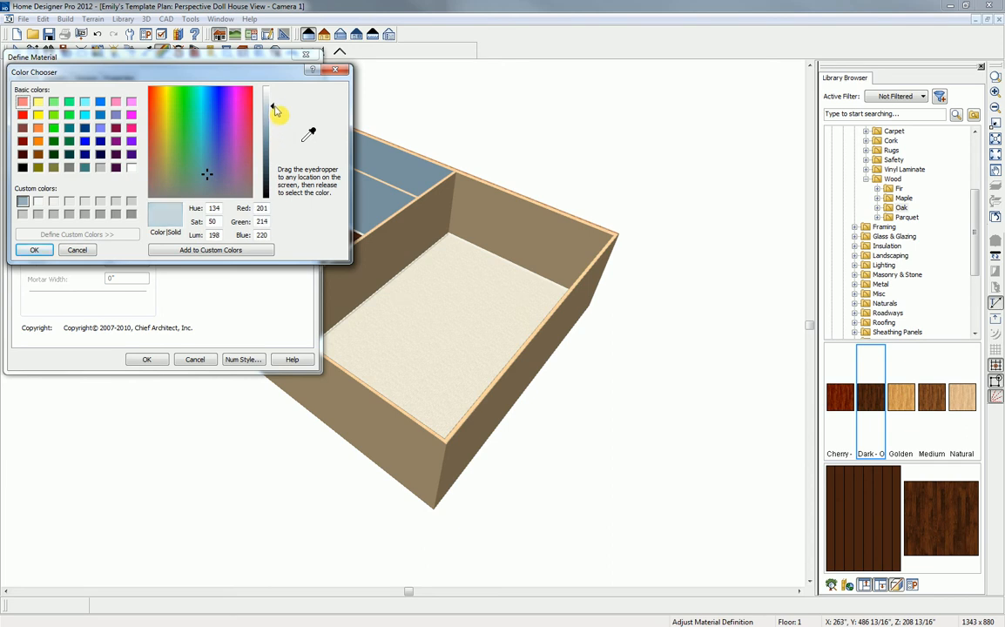
click(34, 250)
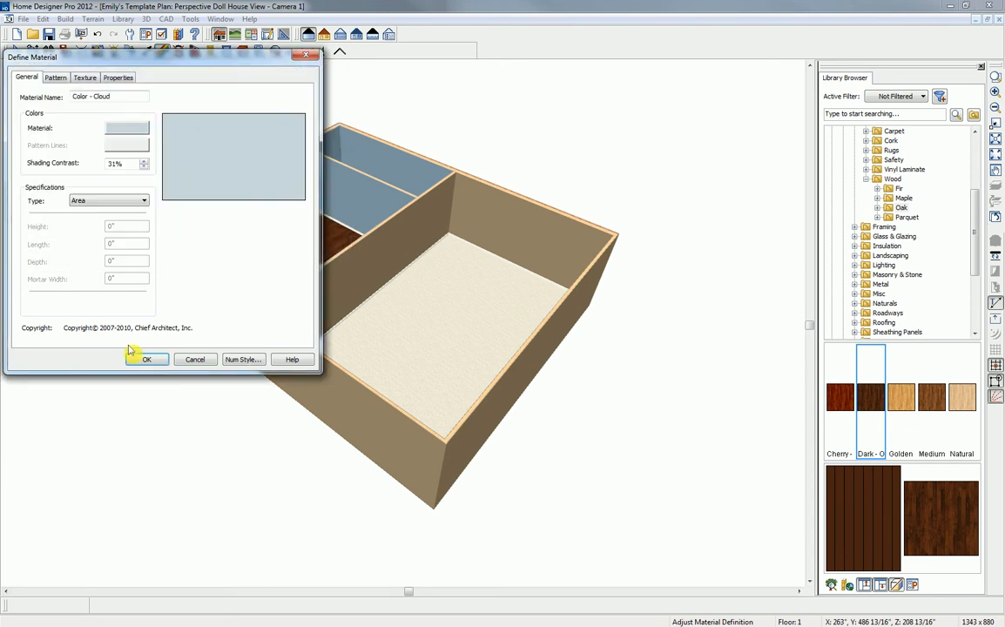
click(142, 360)
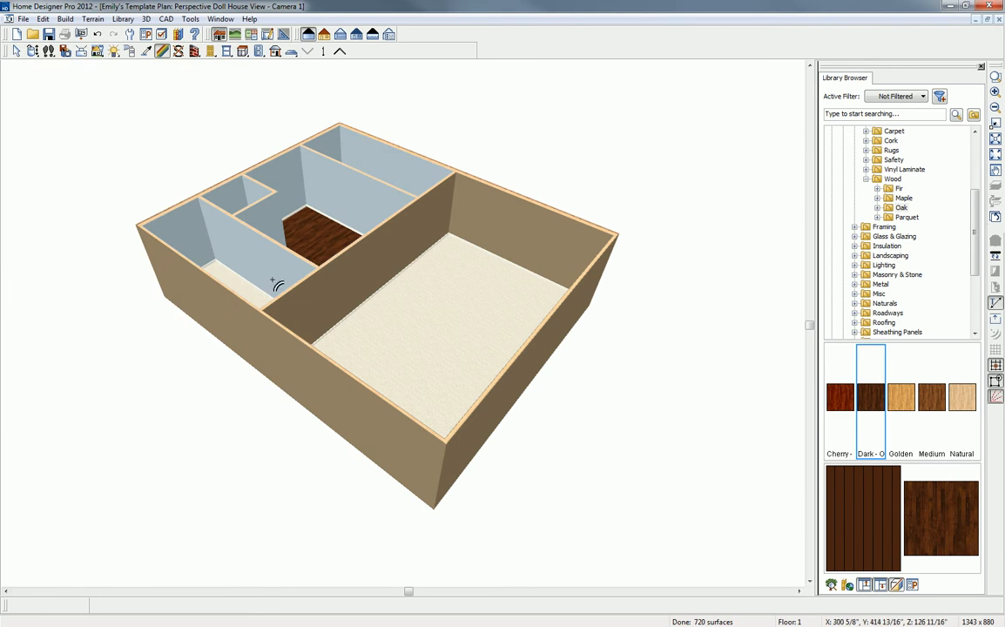
Step: Open the definition of the middle room's floor material, Dark - OK Plank, and set its pattern angle to 0°
click(320, 242)
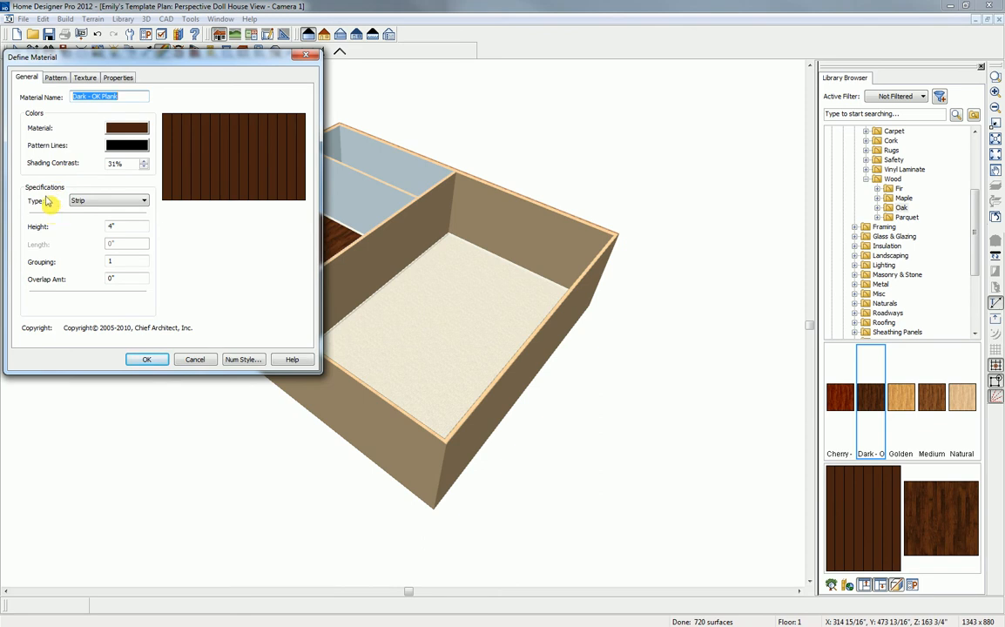
click(54, 78)
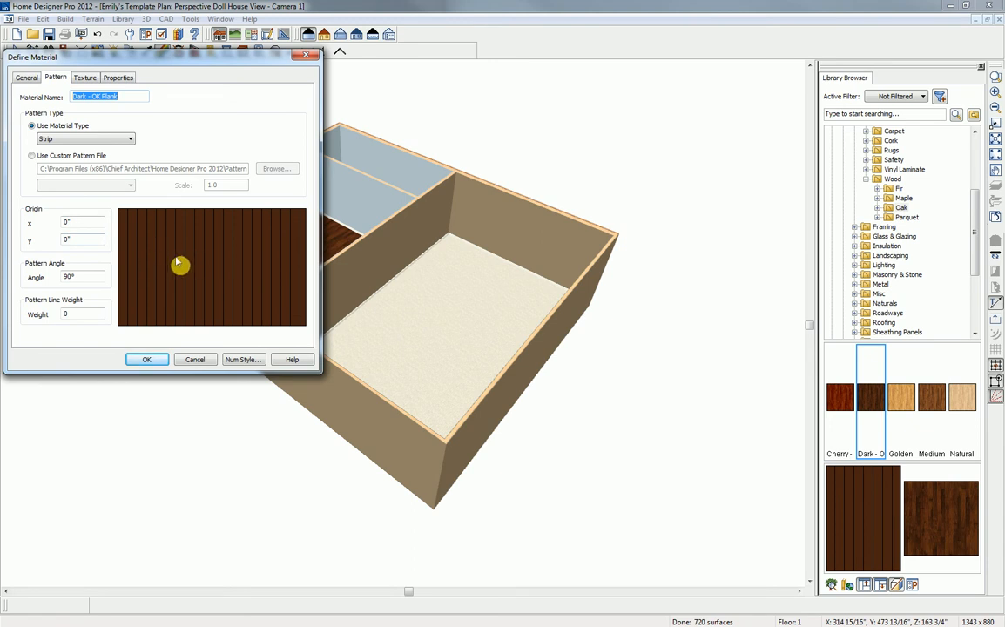
drag(88, 277, 58, 277)
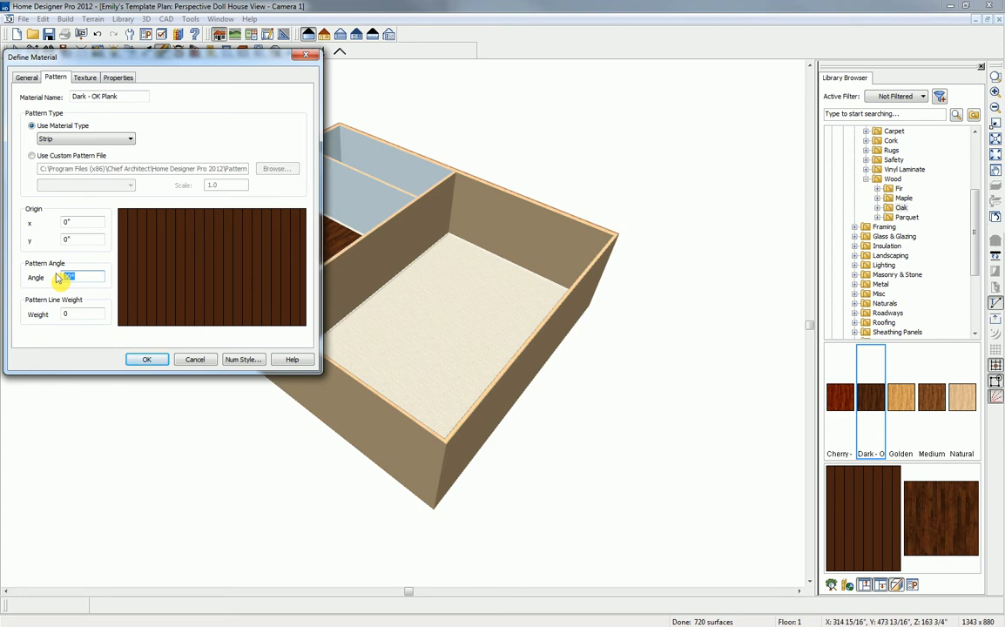
text(0)
key(Tab)
Step: Set the texture mapping angle of Dark - OK Plank to 90° and apply the material changes
click(79, 78)
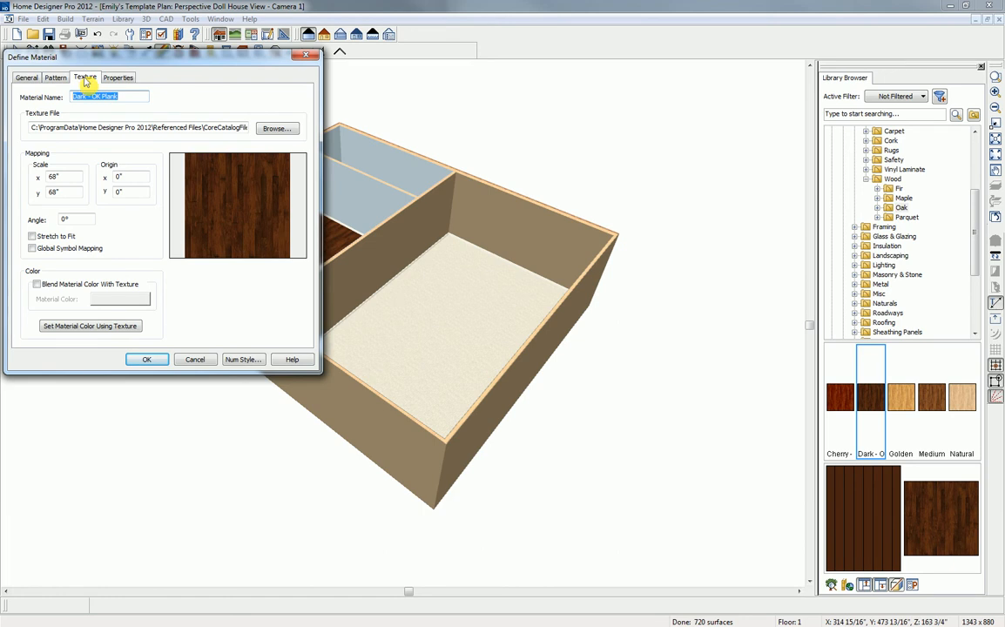
drag(84, 220, 48, 214)
text(9)
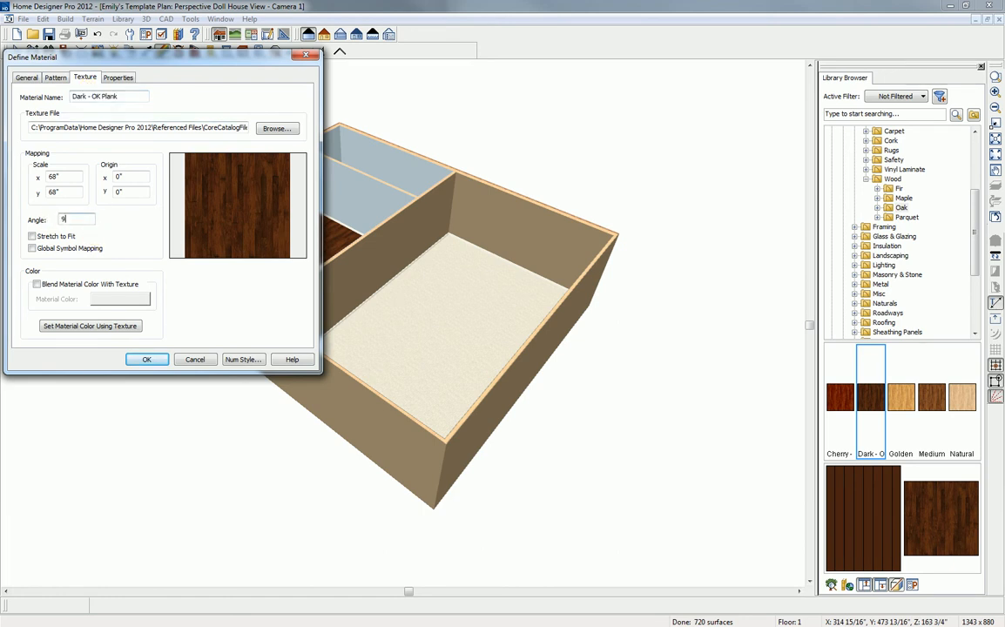
key(Tab)
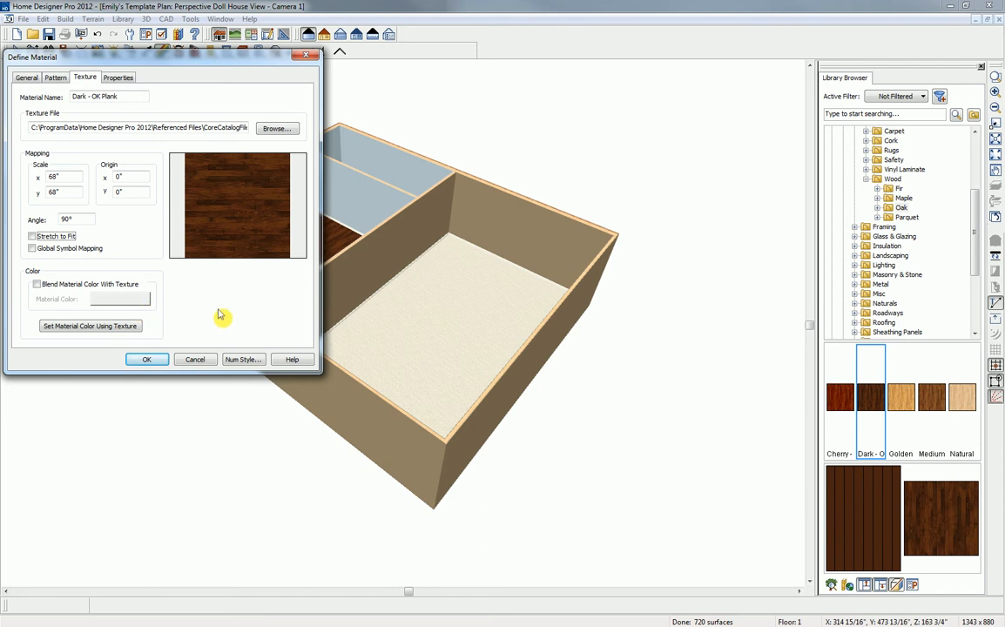
click(155, 362)
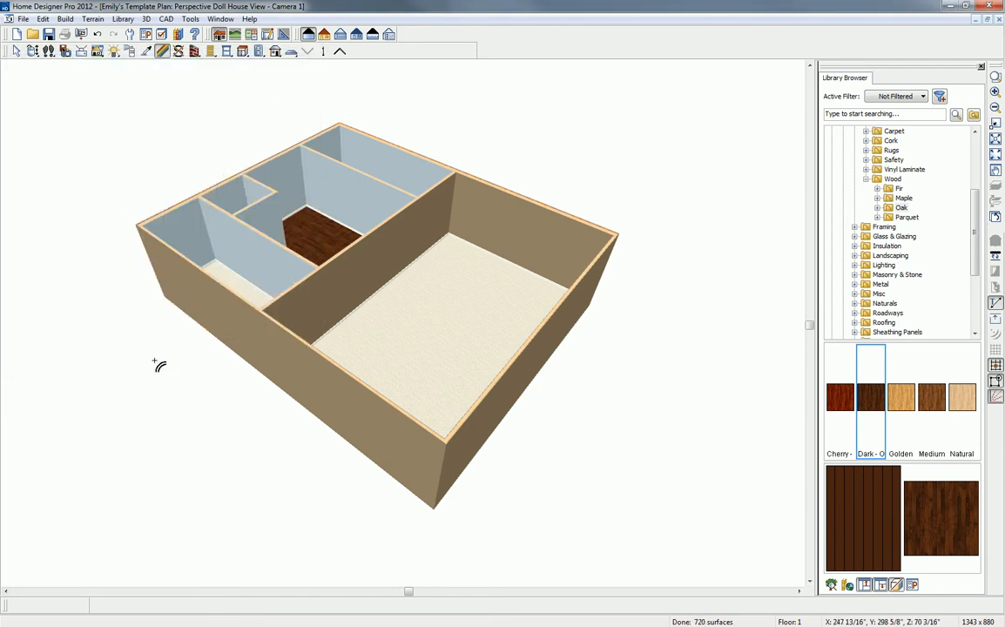
Step: Place a hinged door in the large room's wall shared with the middle room
click(35, 53)
click(178, 52)
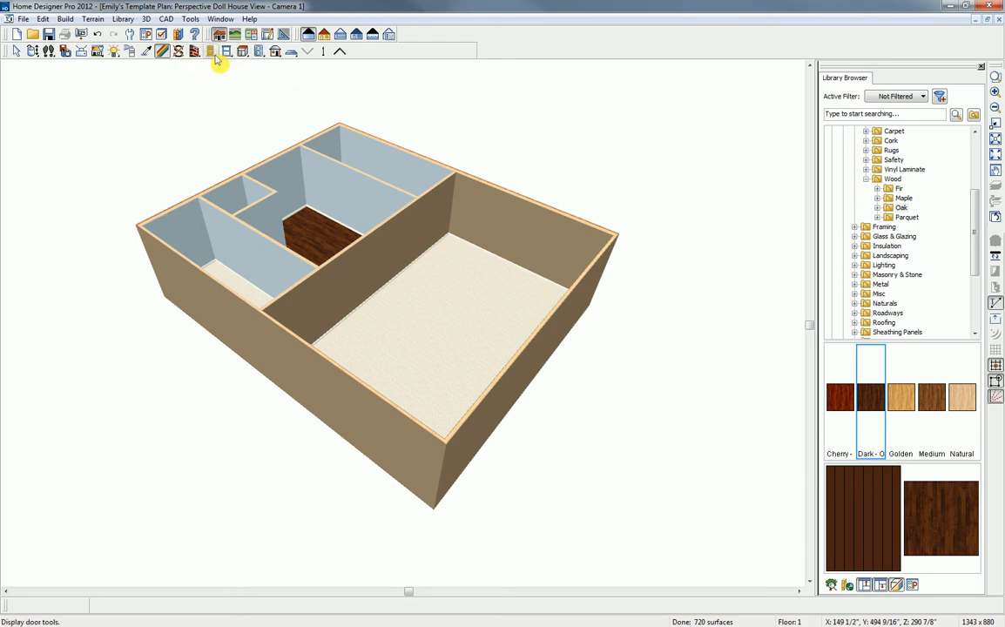
click(211, 53)
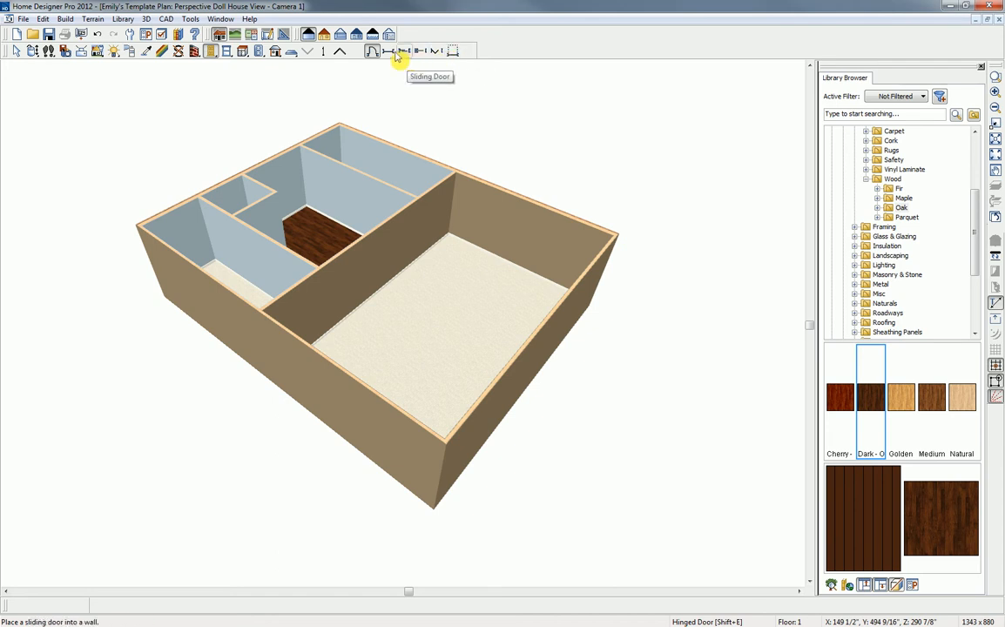
click(402, 234)
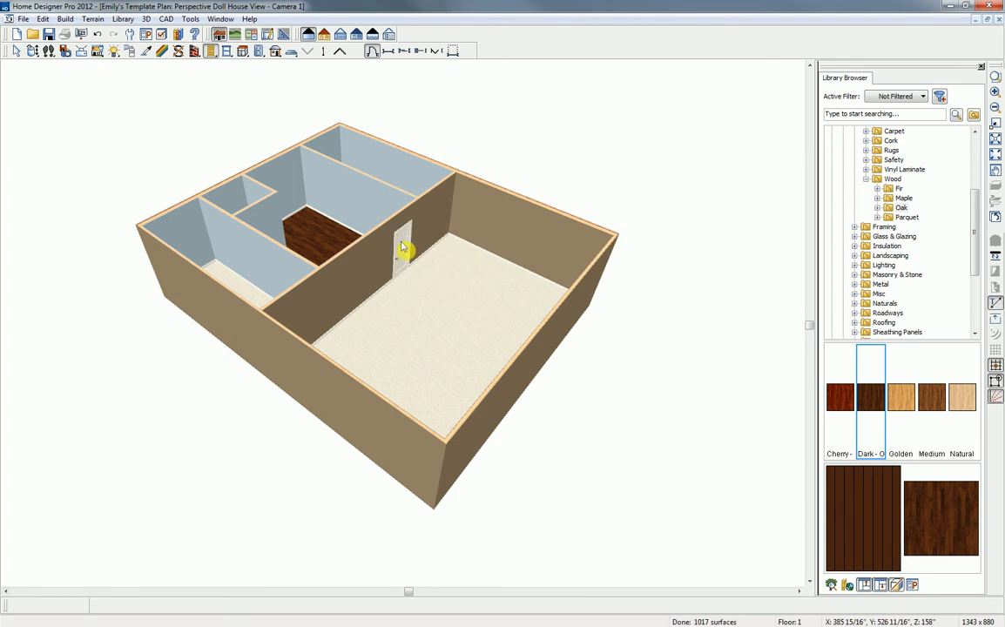
Step: Widen the new hinged door to 60 inches in its specification, look over its door options, and apply the change
click(401, 252)
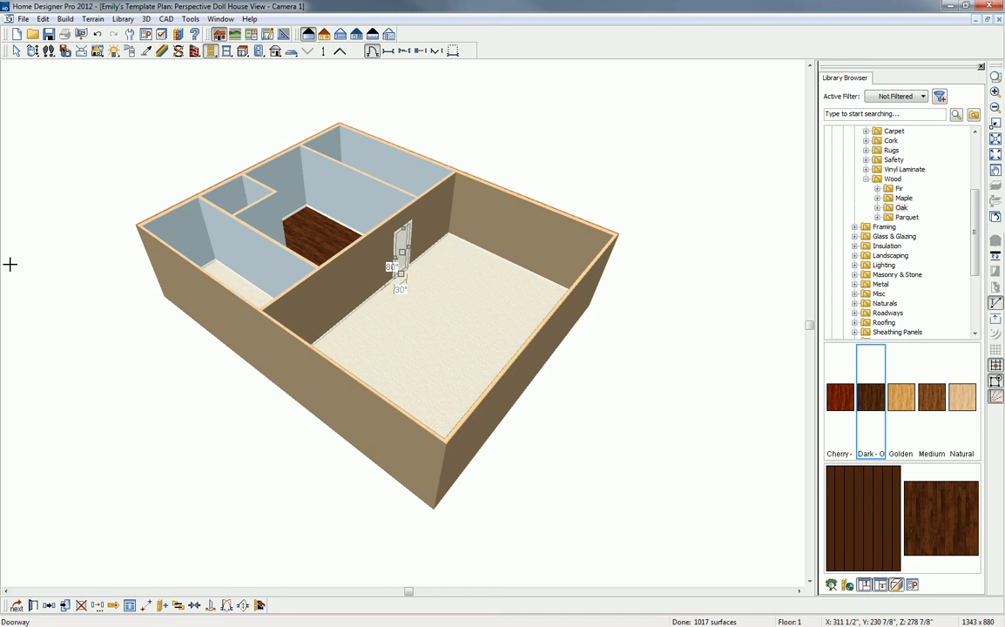
click(33, 605)
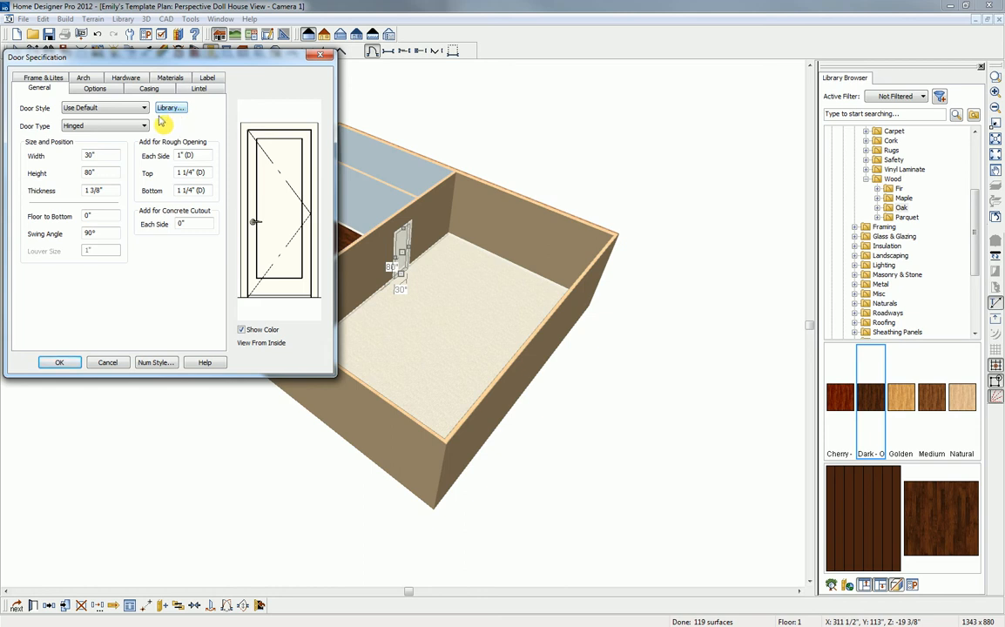
double_click(85, 155)
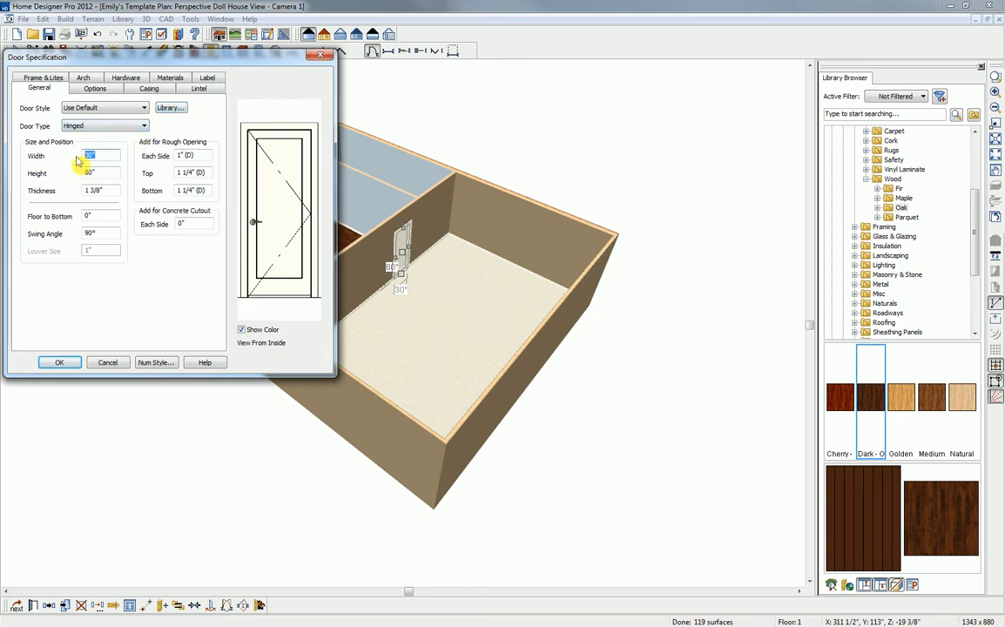
text(60)
click(92, 172)
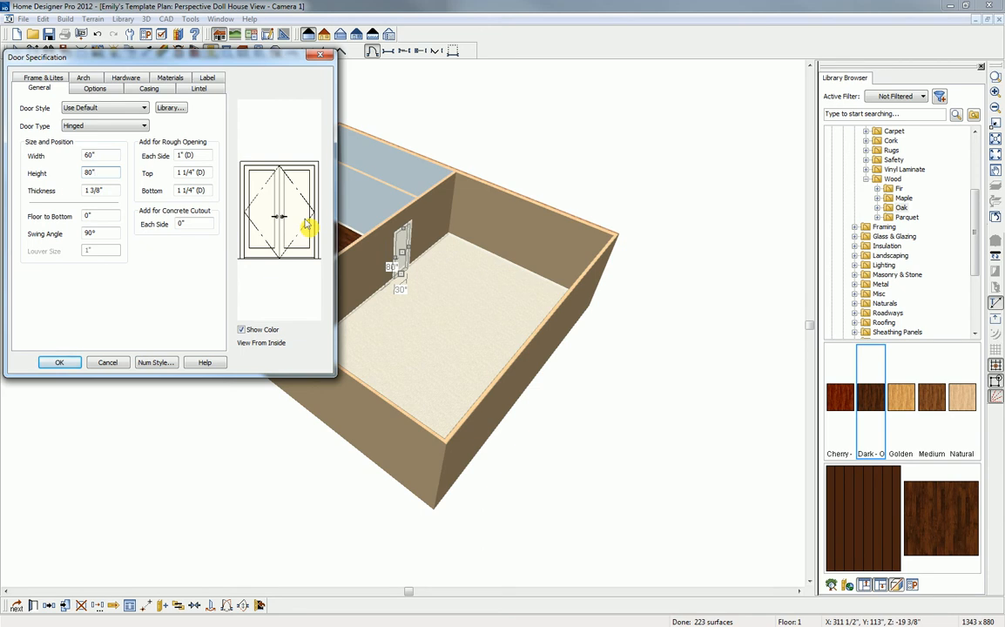
click(97, 88)
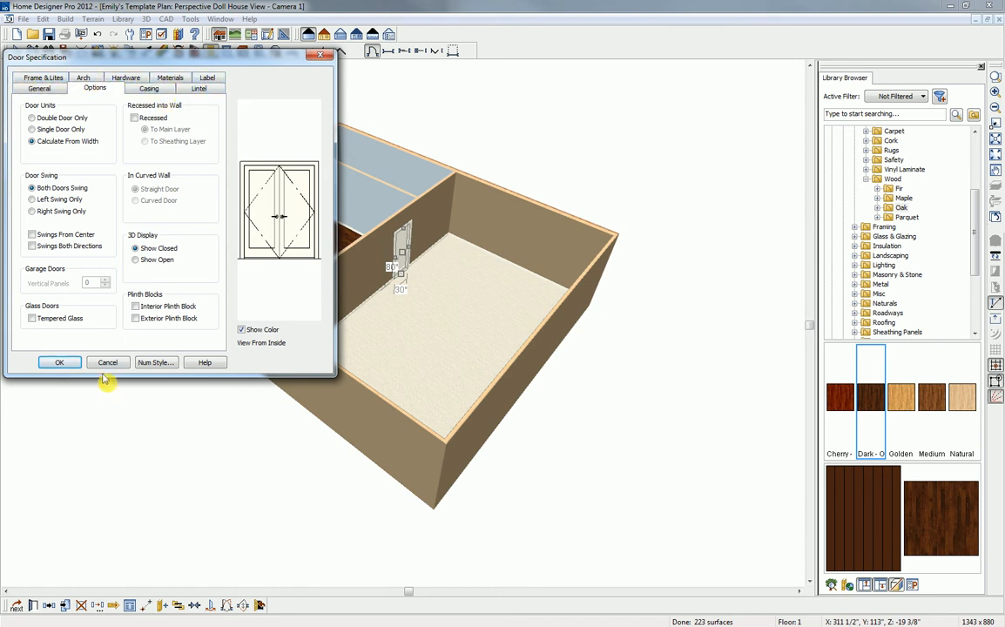
click(63, 360)
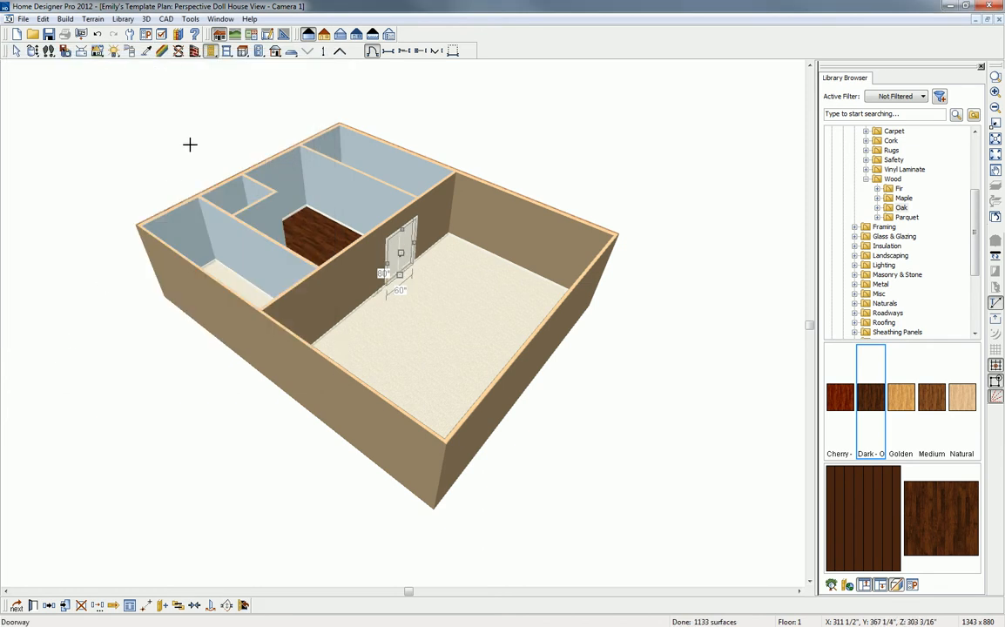
Step: Place a sliding door in the large room's exterior wall nearest the double door, and close the camera view to return to the floor plan
click(406, 53)
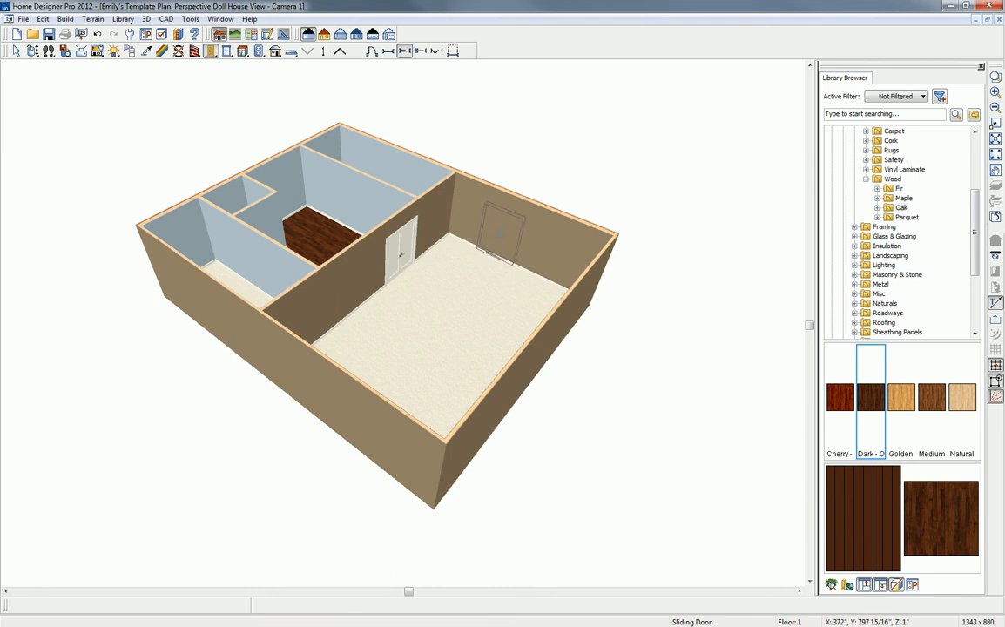
click(497, 233)
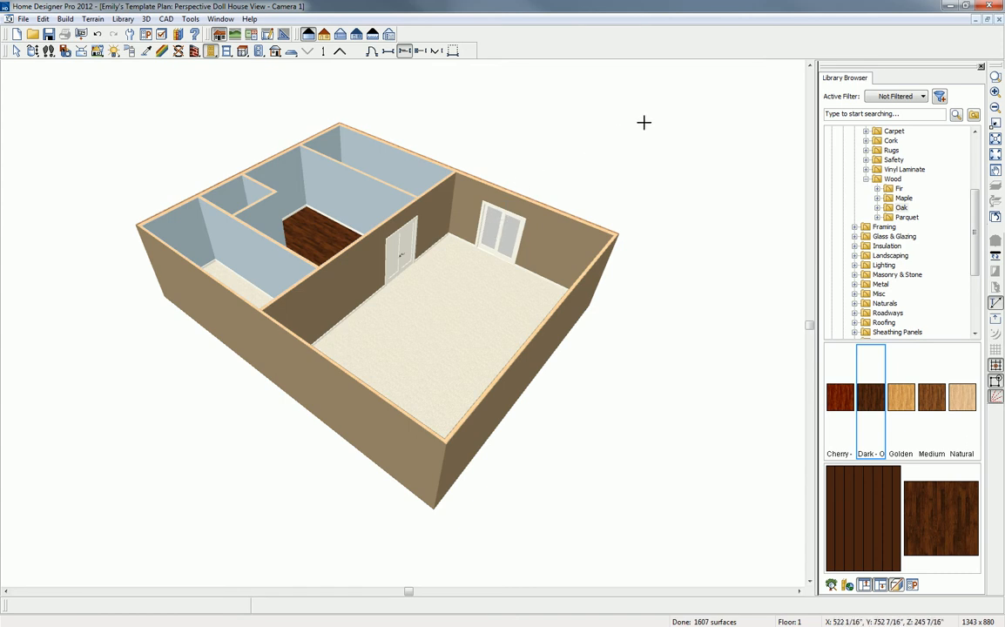
click(999, 19)
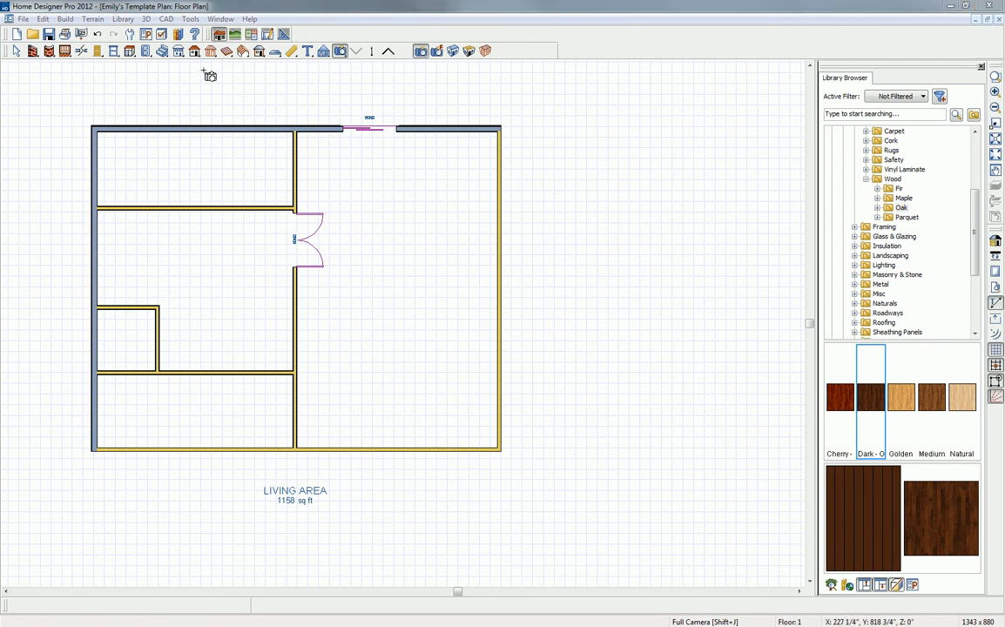
Step: Place hinged doors in the walls between the middle room and both narrow end rooms, swinging each into its end room
click(100, 51)
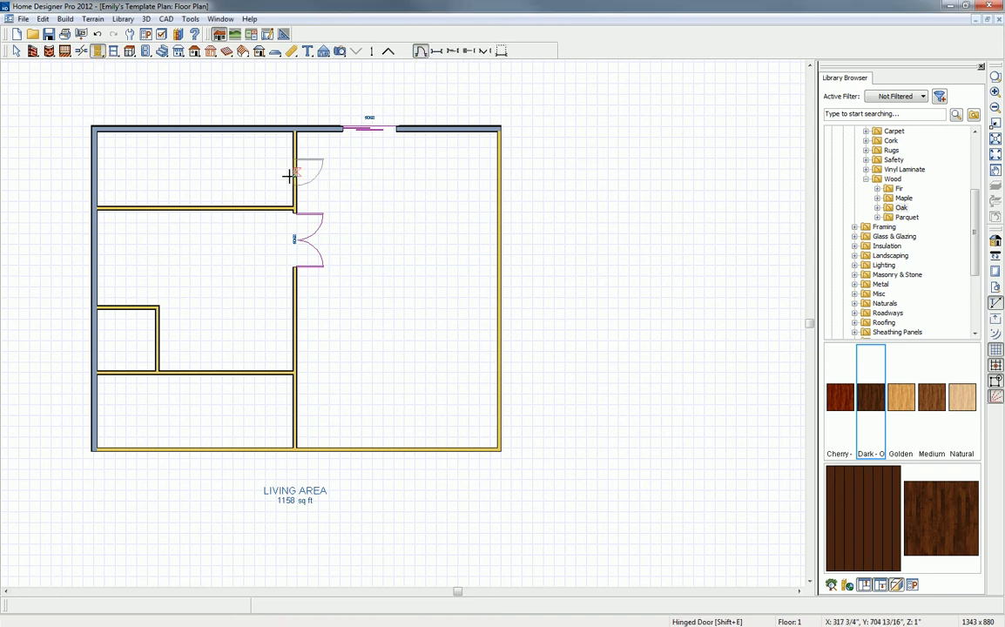
click(239, 211)
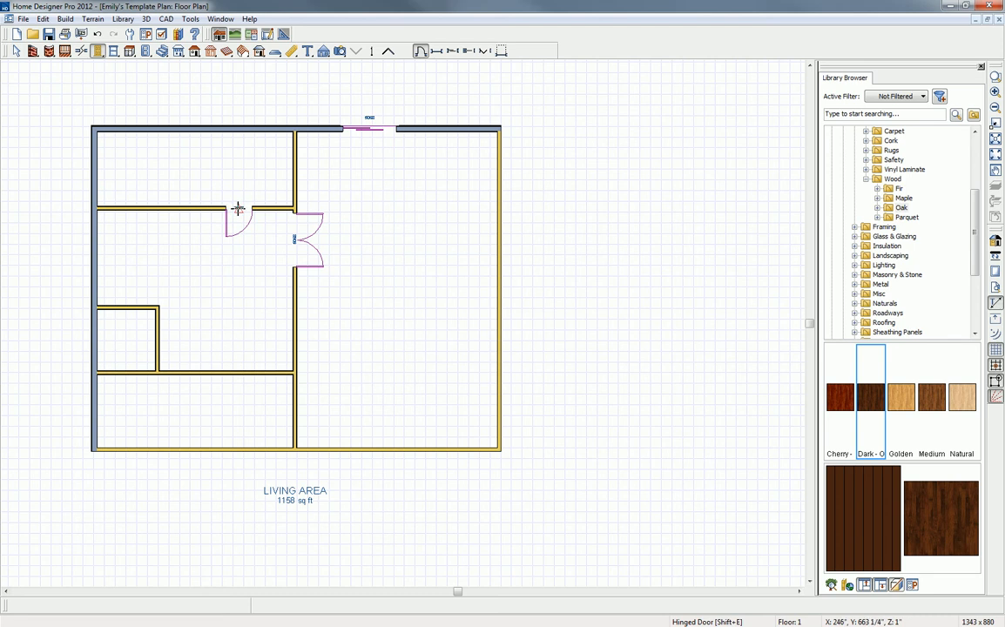
click(239, 210)
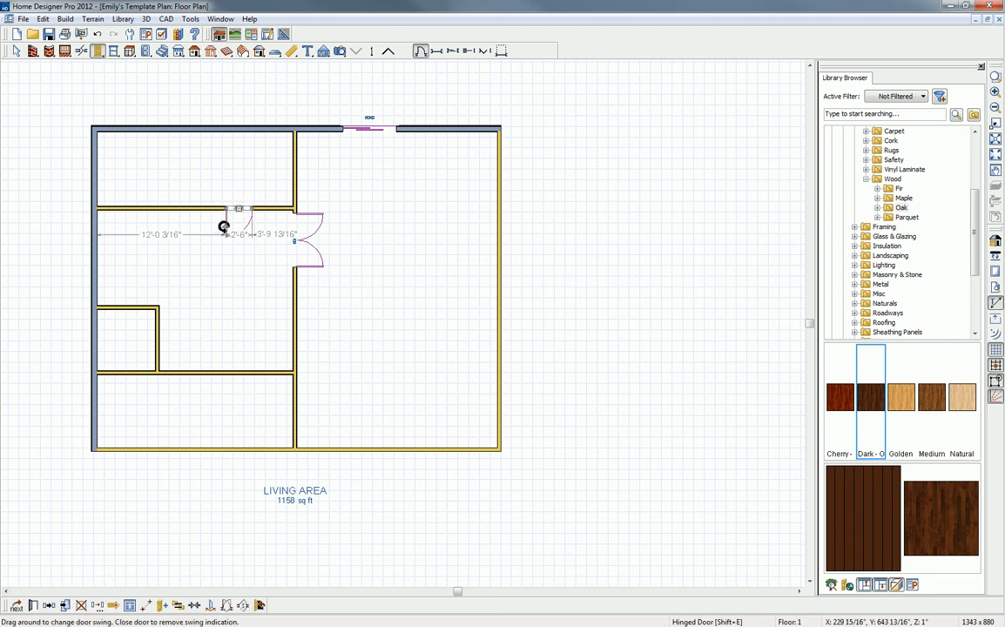
drag(224, 227, 275, 189)
click(179, 374)
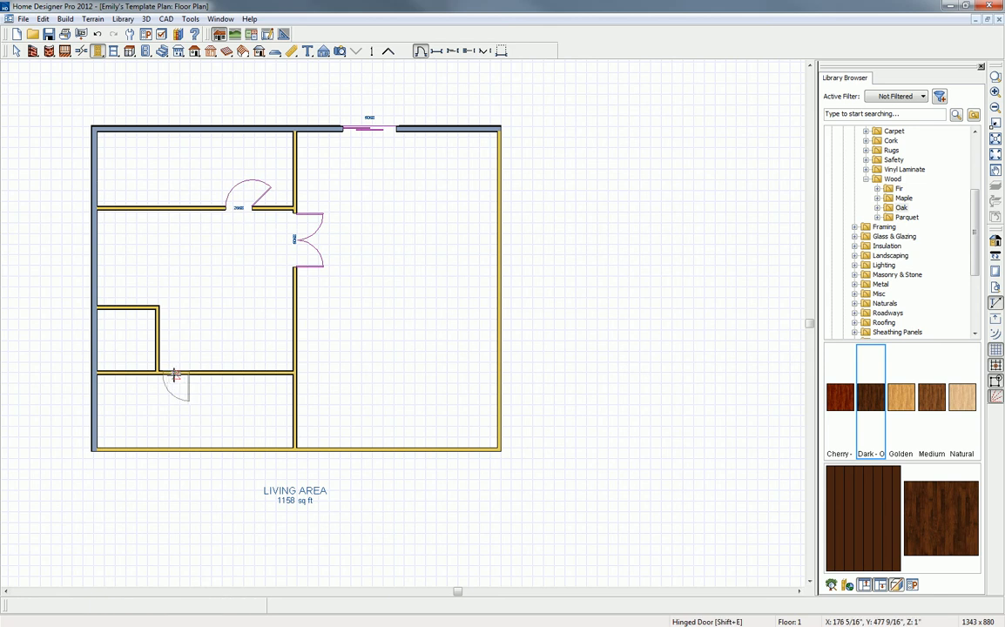
drag(183, 375, 164, 387)
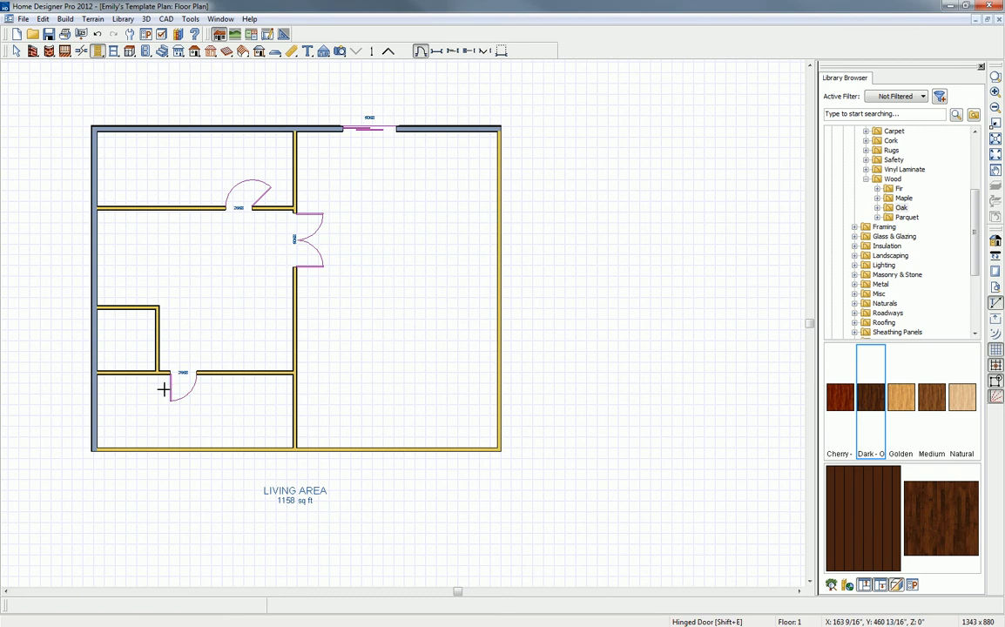
Step: Place a pocket door in the small corner room's wall facing the middle room, and return to selecting objects
click(469, 53)
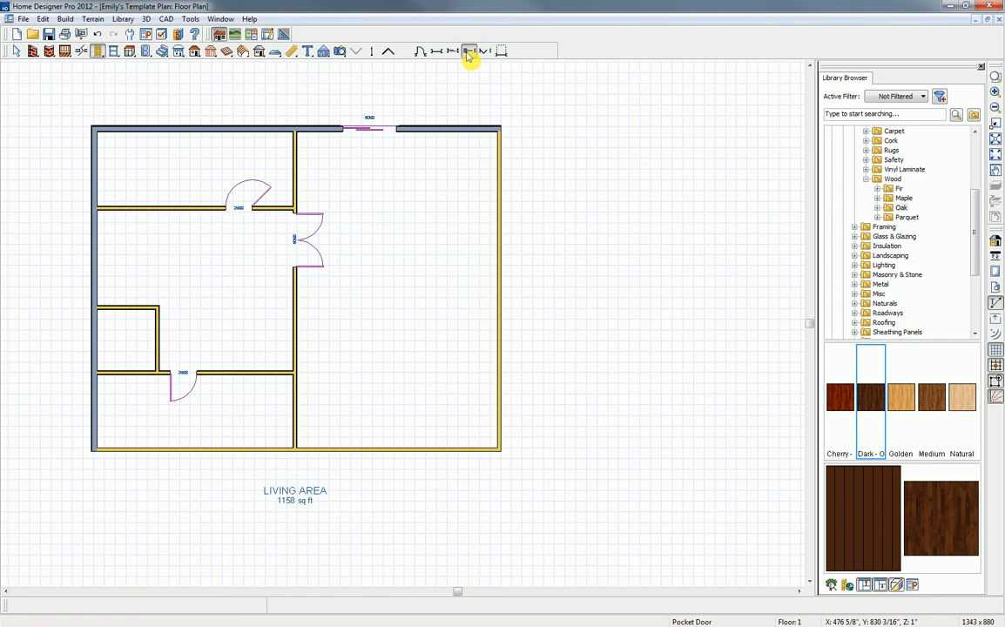
click(164, 335)
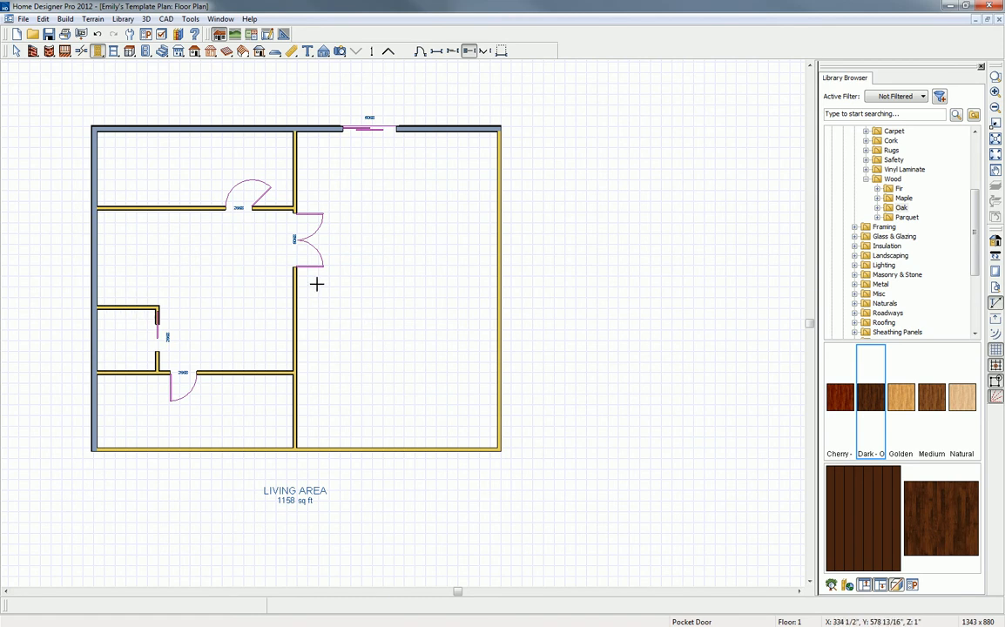
key(space)
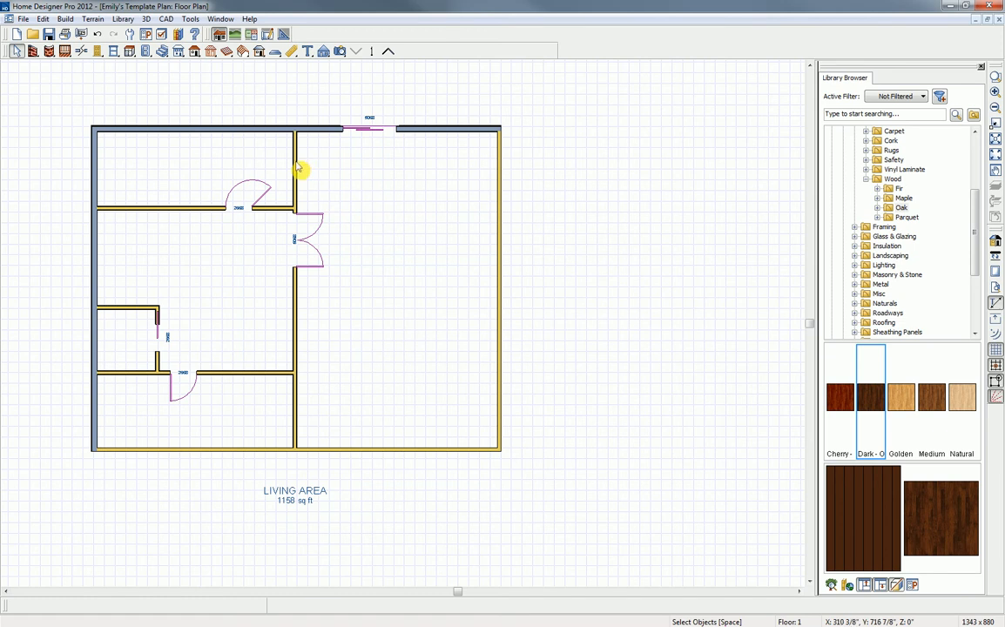
Step: Set the distance from the plan's left exterior wall to the long interior dividing wall to 18 feet
click(296, 162)
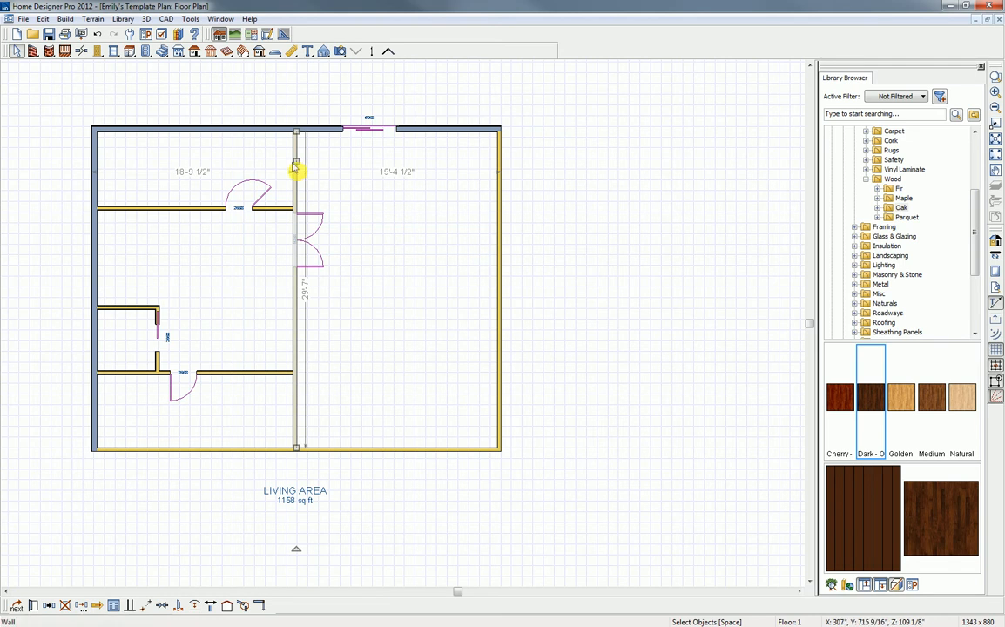
click(192, 175)
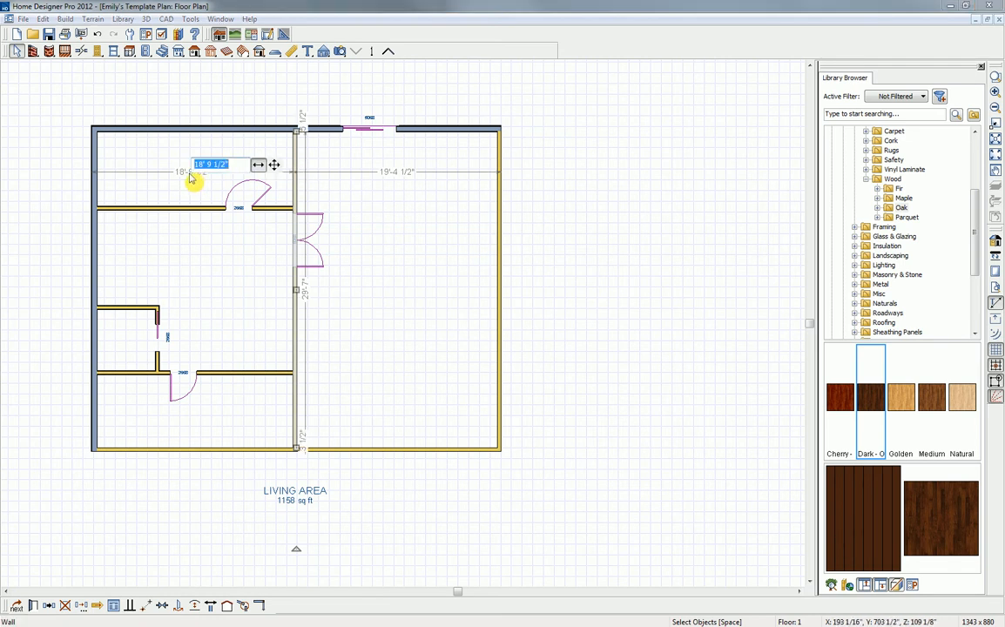
text(18)
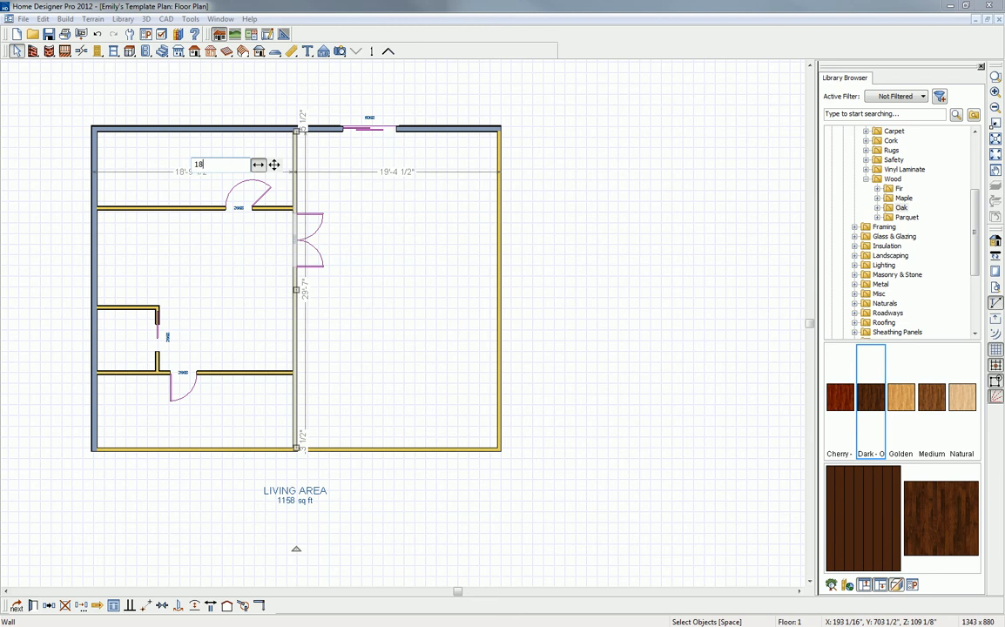
key(Return)
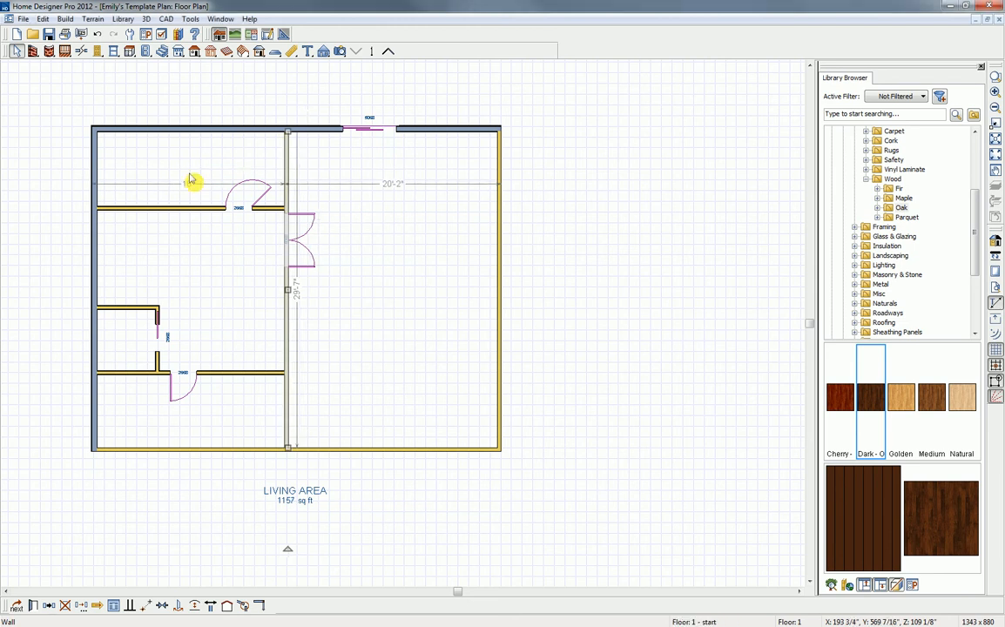
Step: Move the large room's right exterior wall so that it stands 22 feet from the long dividing wall
click(500, 245)
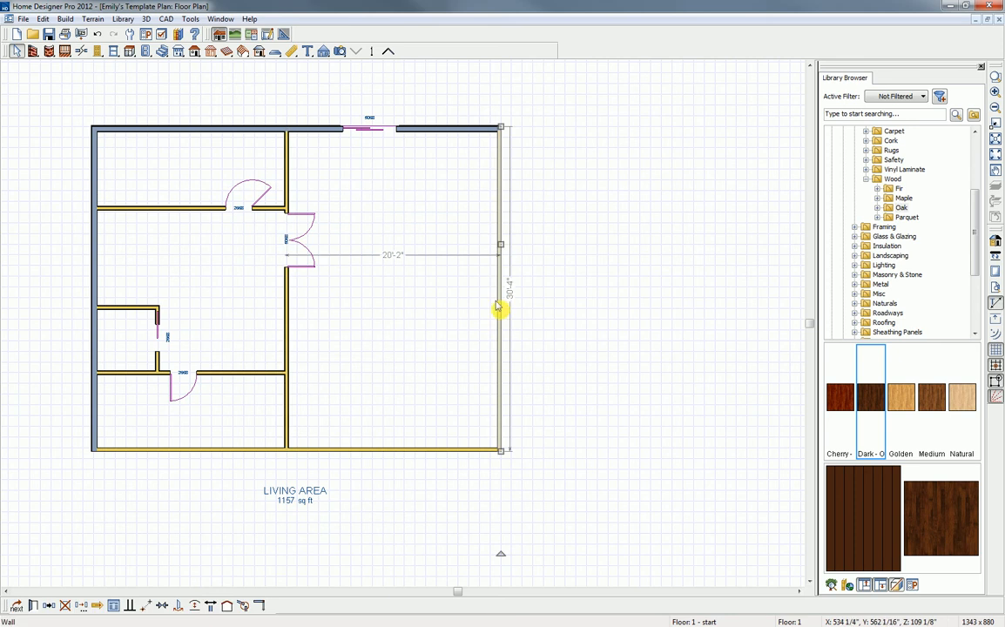
click(390, 256)
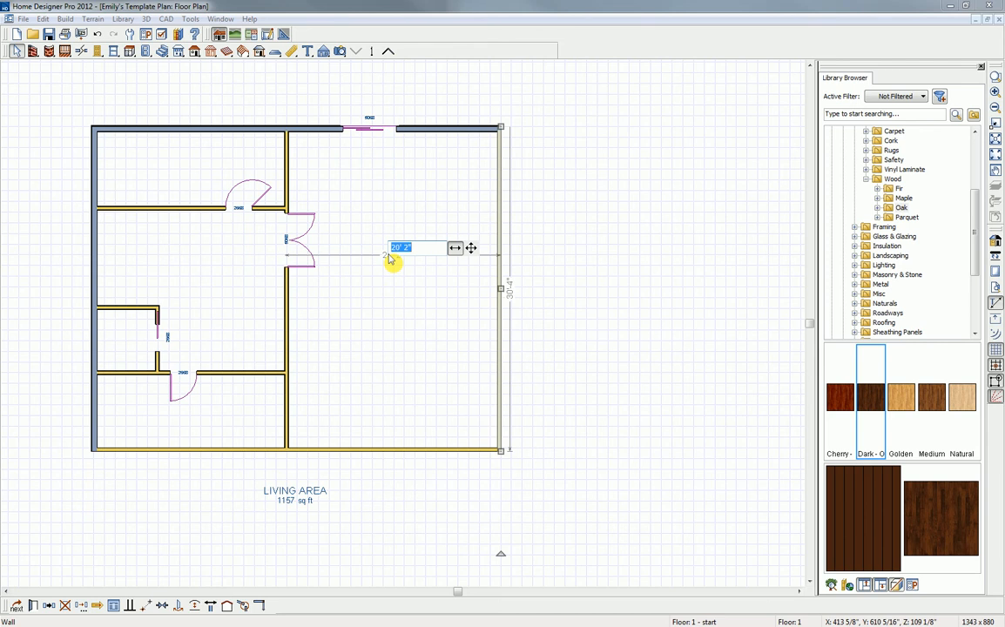
text(22)
key(Return)
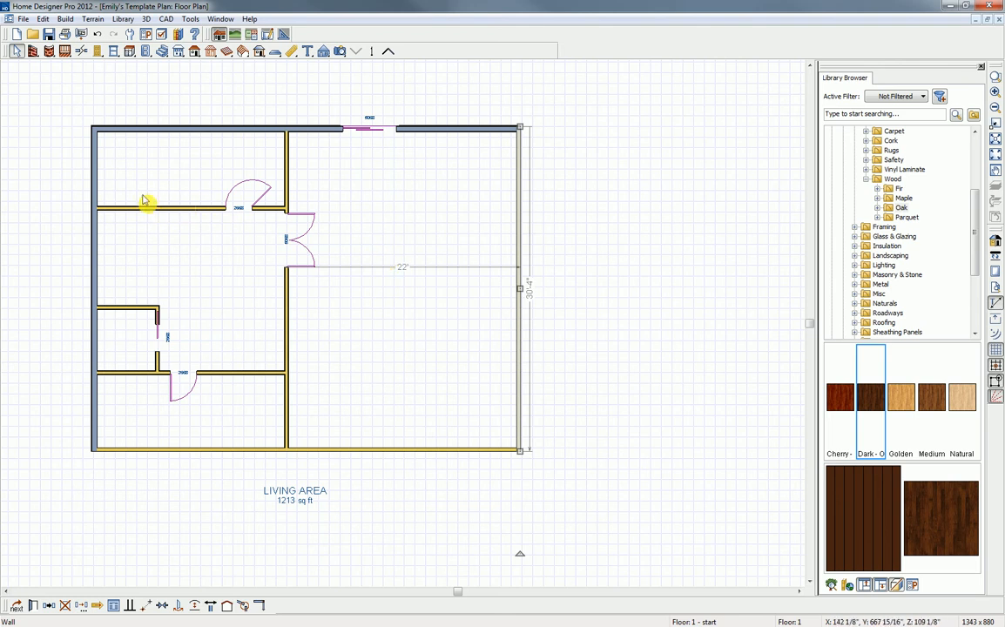
Step: Add an interior dimension line running vertically through the upper, middle, corner and lower rooms on the plan's left side
click(293, 55)
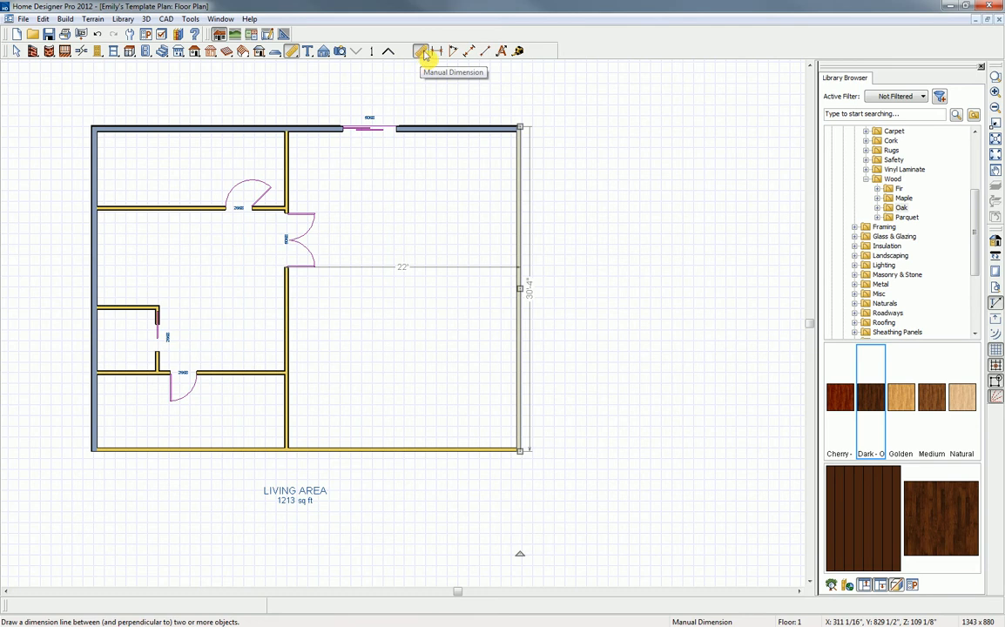
click(470, 51)
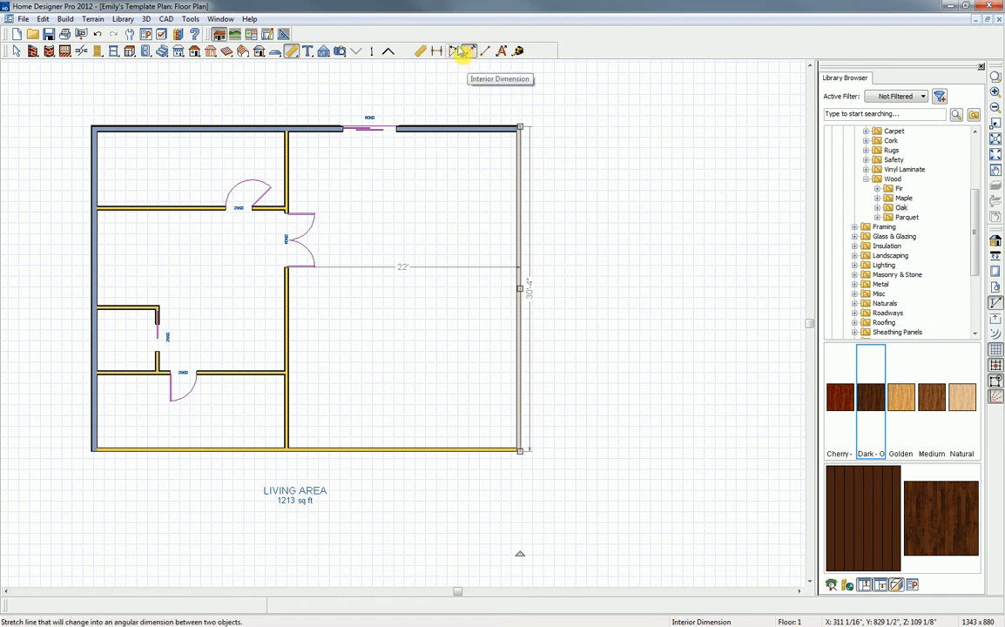
drag(123, 99, 128, 462)
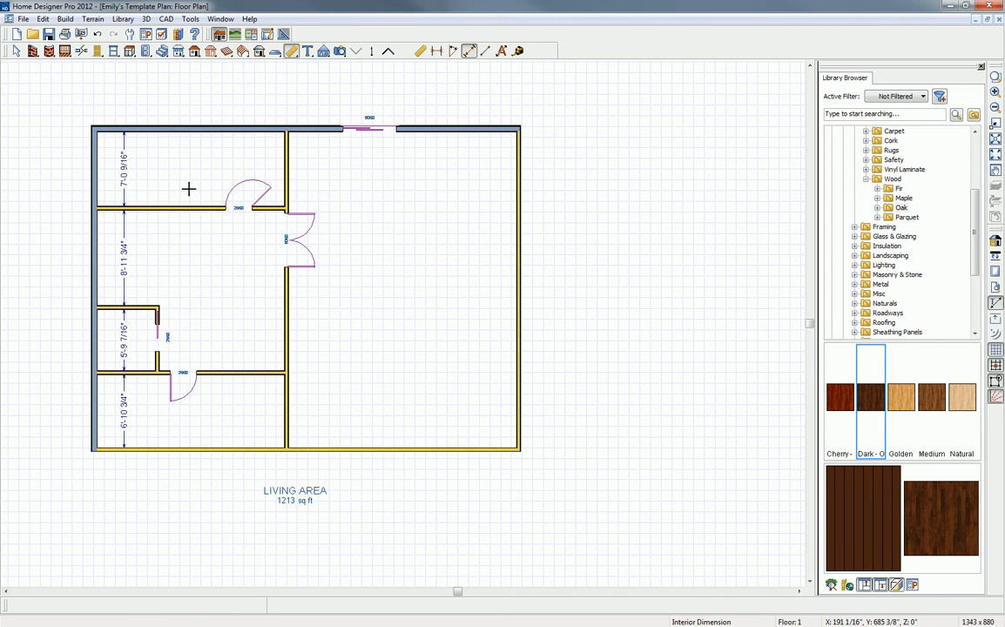
Step: Move the wall between the upper narrow room and the middle room to make the narrow room 6 feet deep
key(space)
click(164, 207)
click(168, 216)
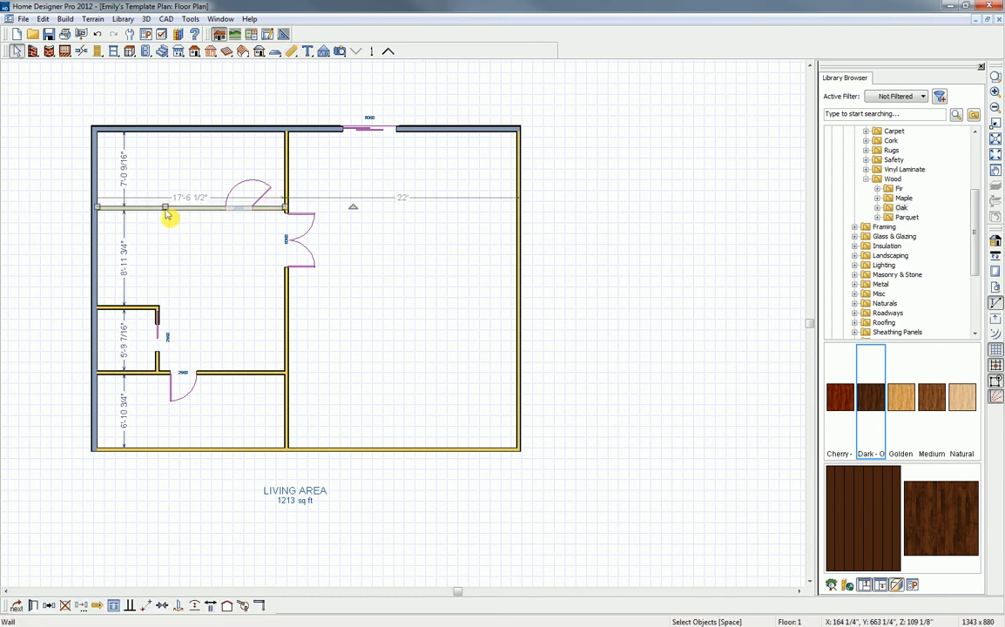
click(124, 177)
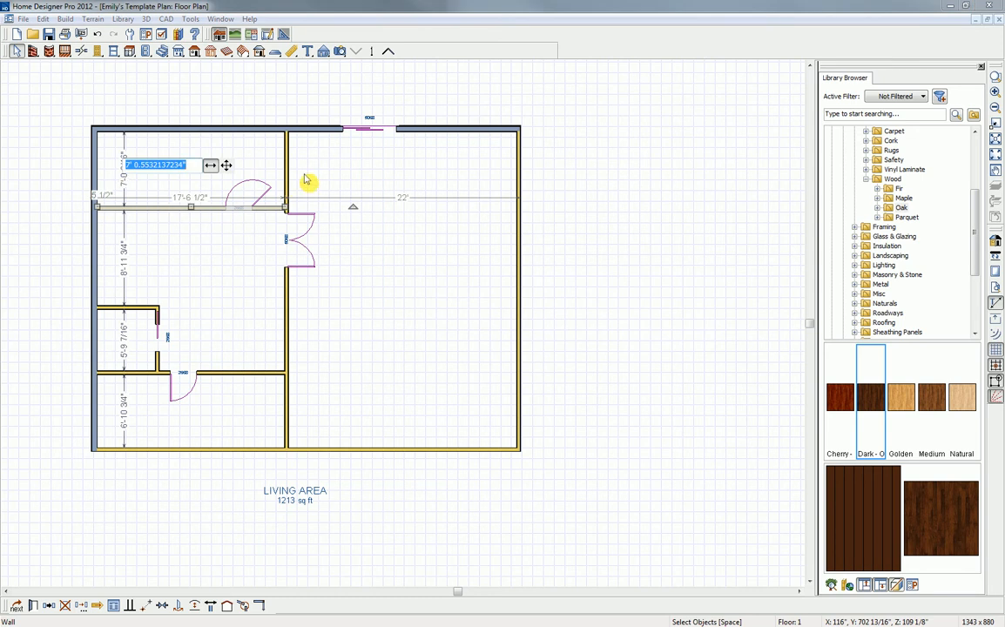
text(6)
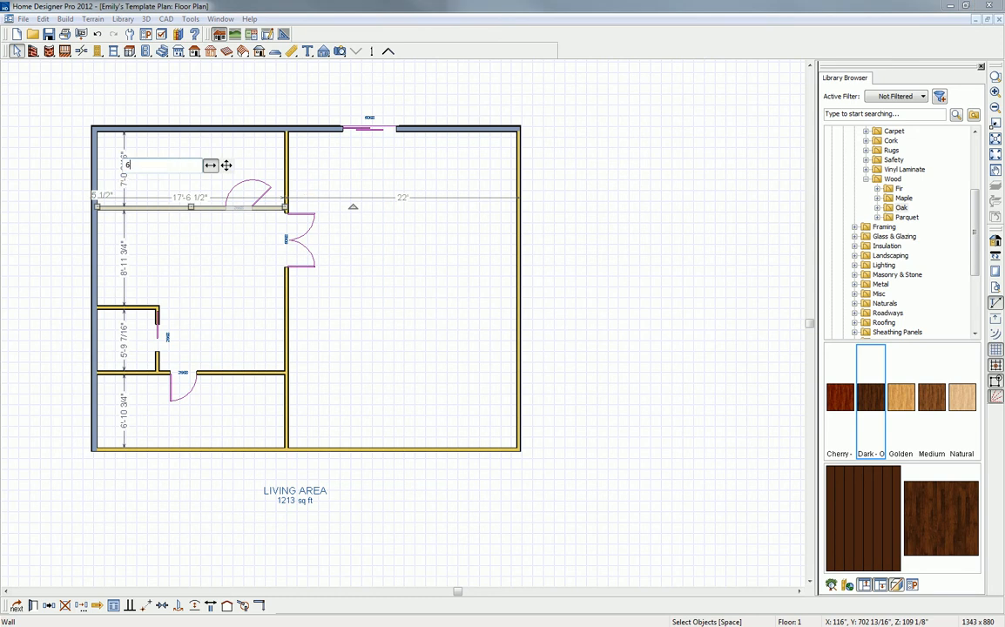
key(Return)
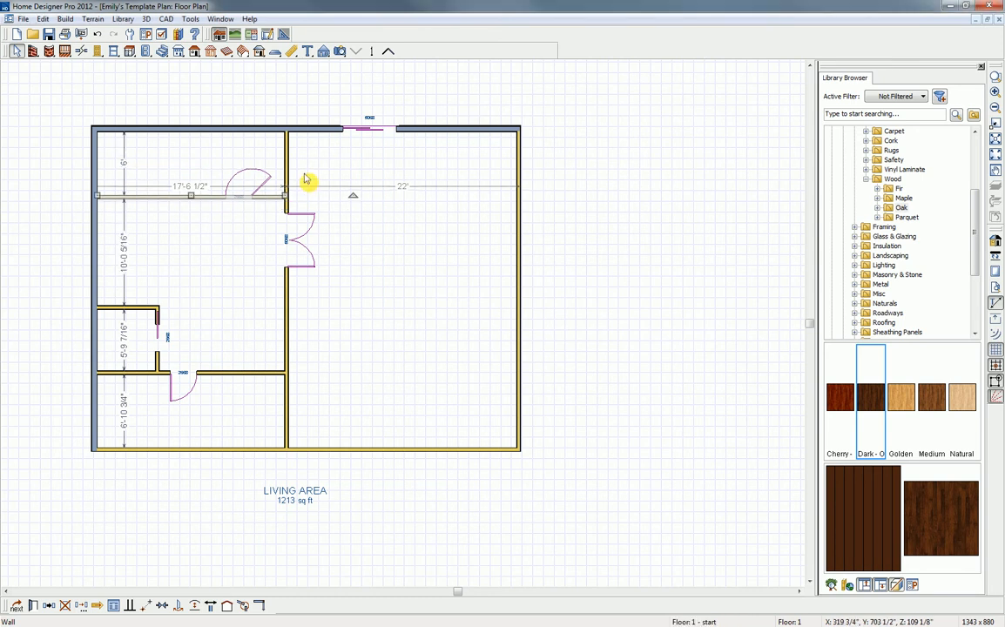
Step: Move the small corner room's upper wall to set the middle room's dimension above it to 11'2.5"
click(142, 305)
click(122, 245)
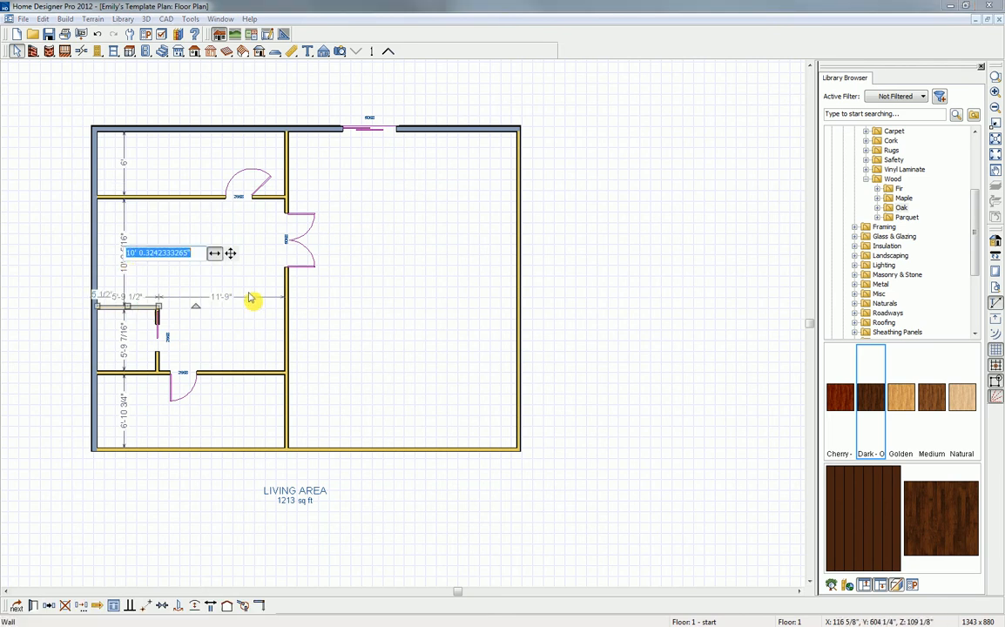
text(11'2.5)
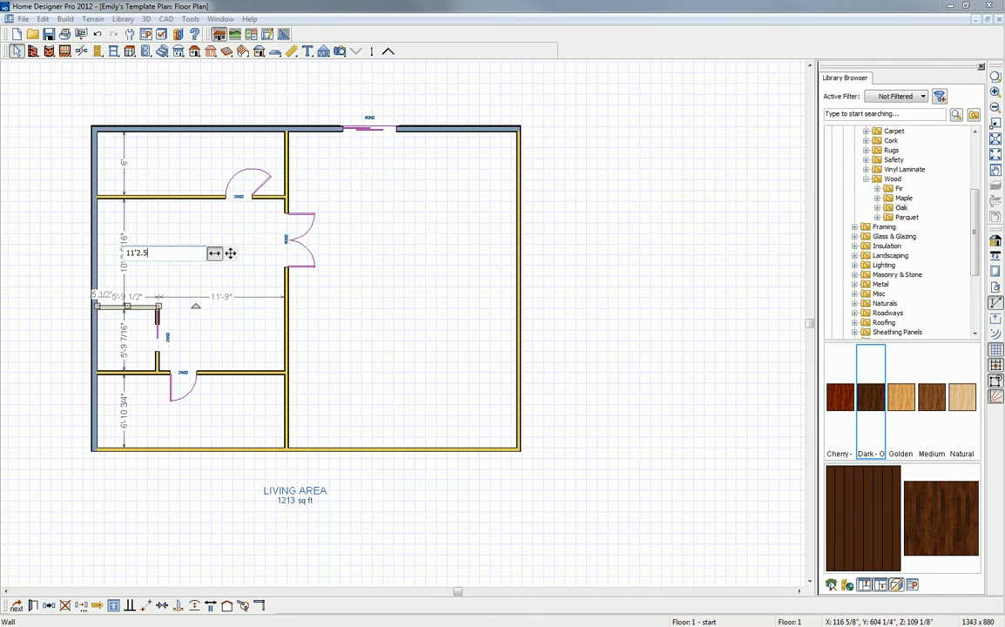
key(Return)
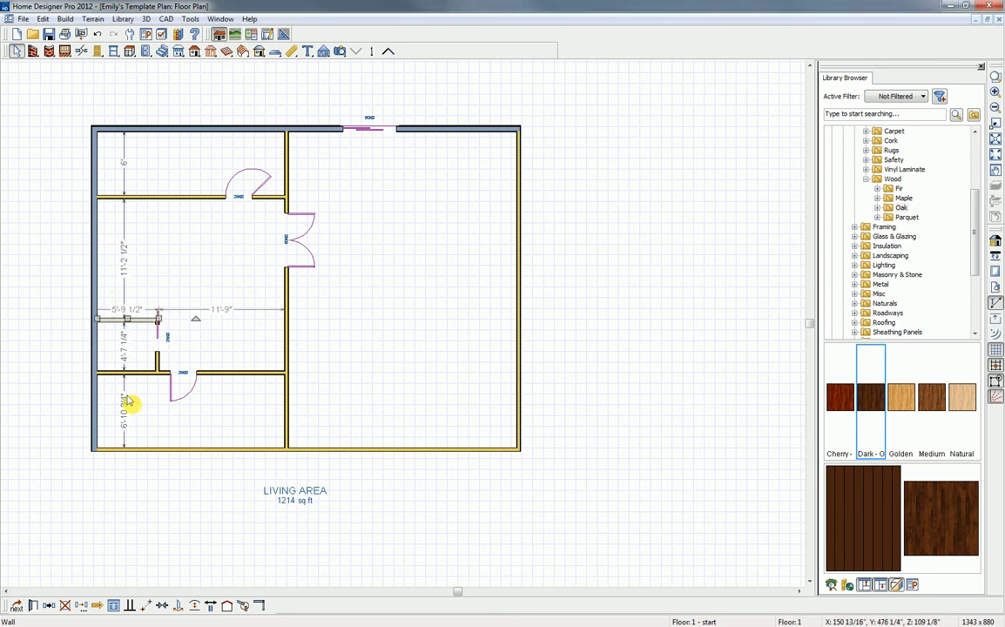
Step: Move the wall below the small corner room to set that room's depth to 5'6"
click(149, 375)
click(124, 355)
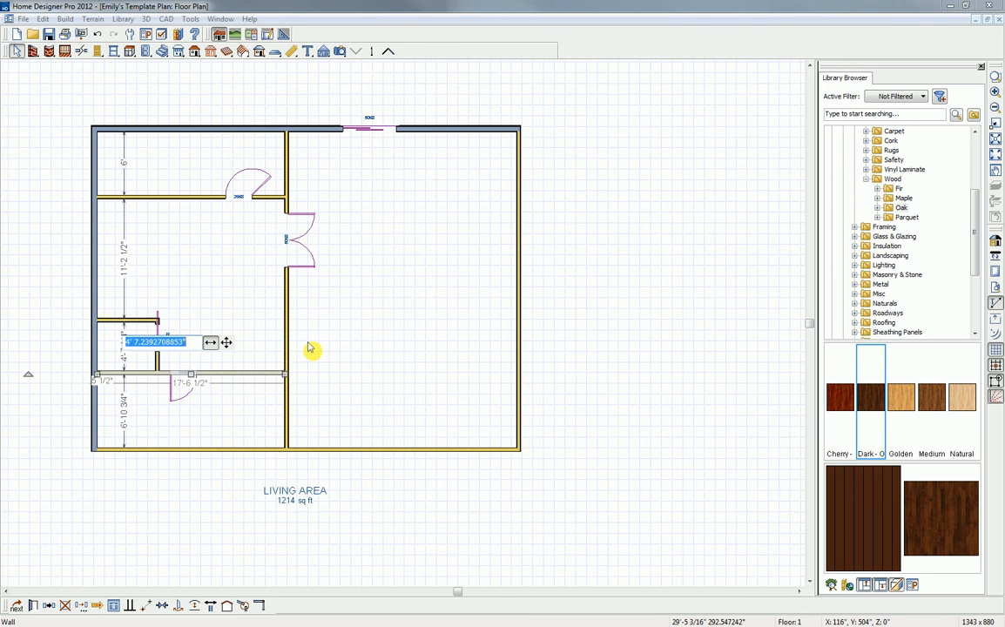
text(5'6)
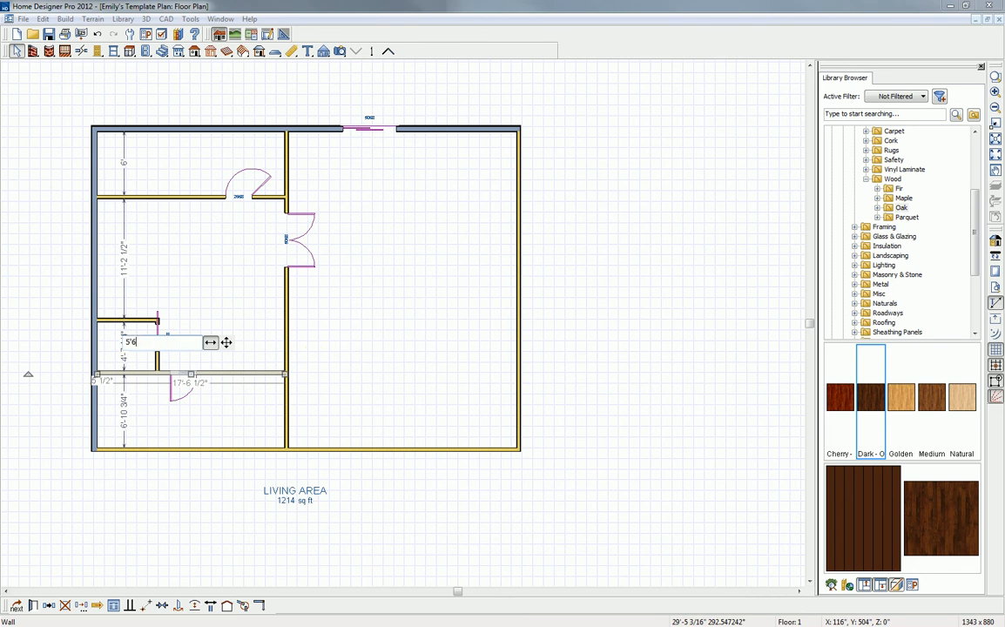
key(Return)
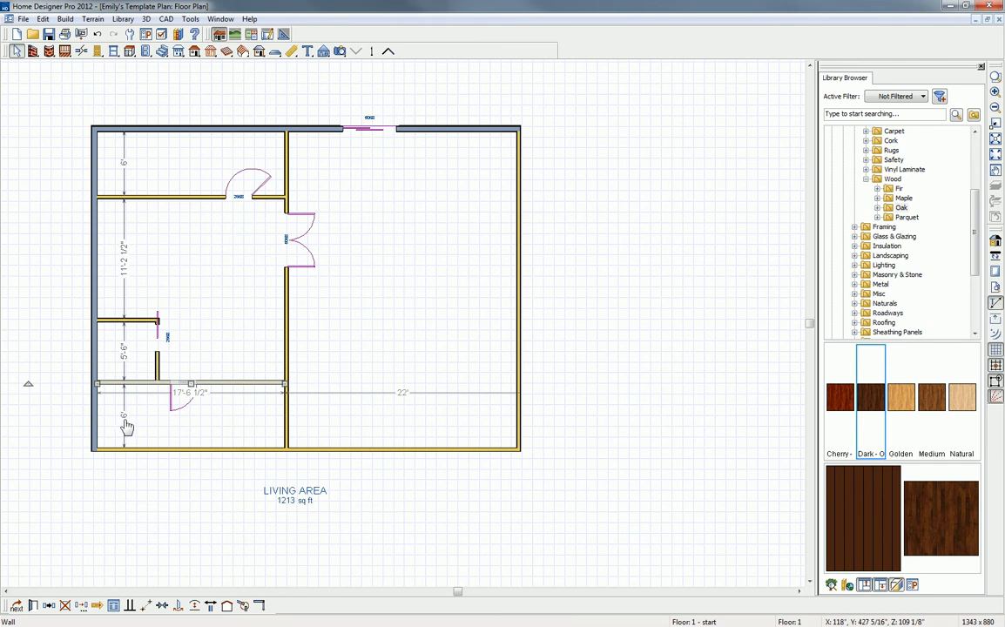
Step: Delete the interior dimension line running vertically through the left-side rooms
click(127, 366)
click(125, 360)
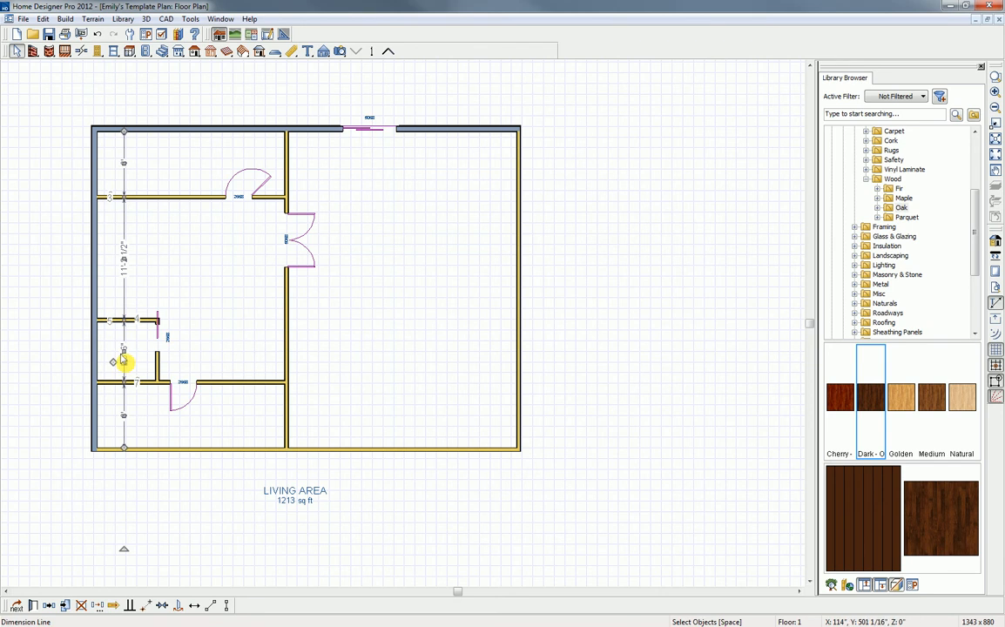
key(Delete)
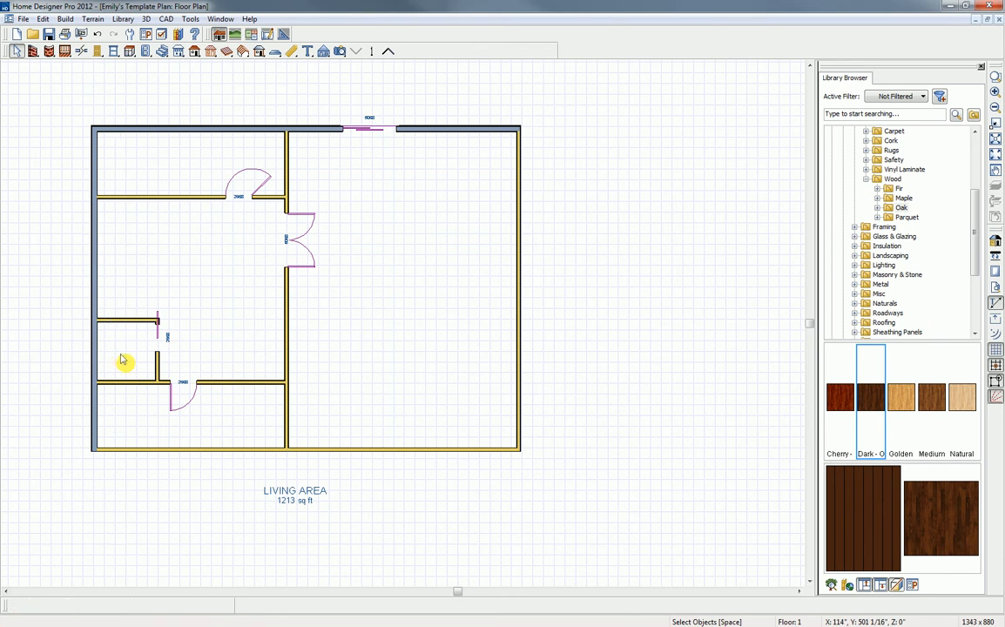
Step: Reverse the small corner room's pocket door so that it slides into the lower part of its wall
click(170, 339)
drag(170, 339, 175, 370)
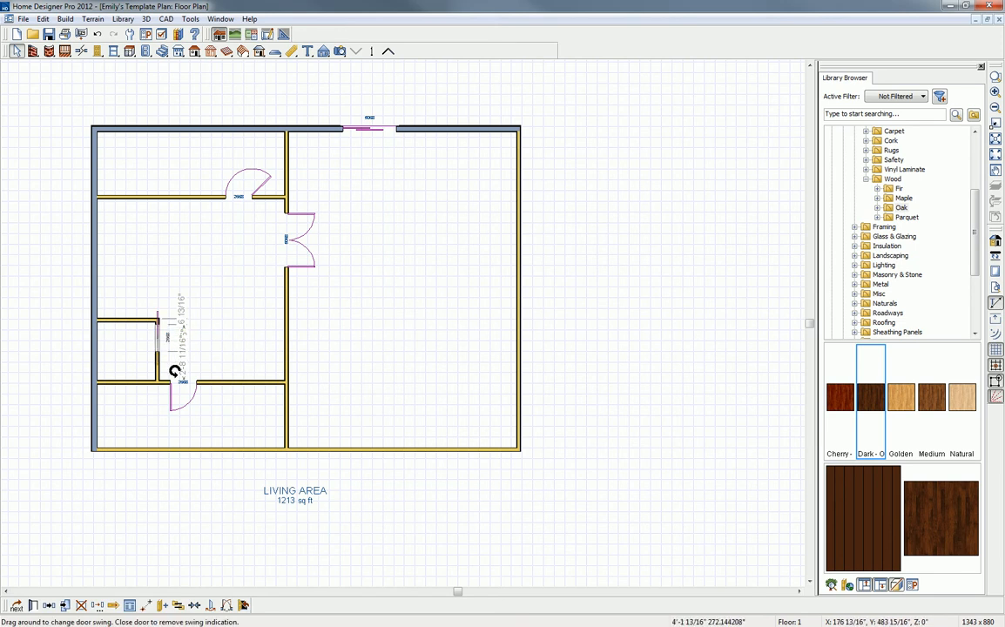
drag(175, 370, 179, 361)
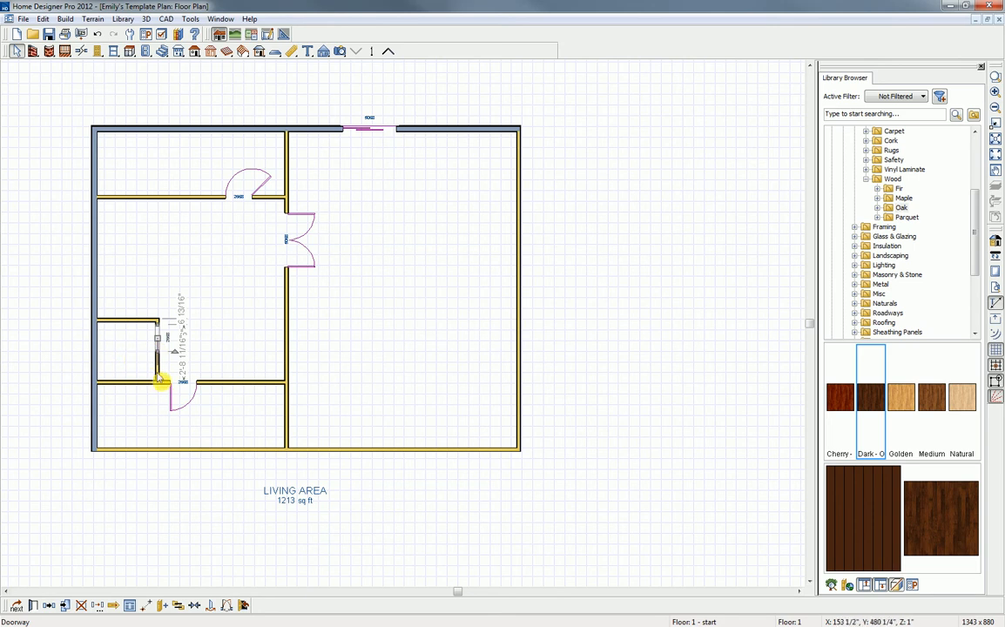
Step: Add an interior dimension across the small corner room and set the room's width to 5'9" by moving its pocket door wall
click(292, 51)
click(469, 51)
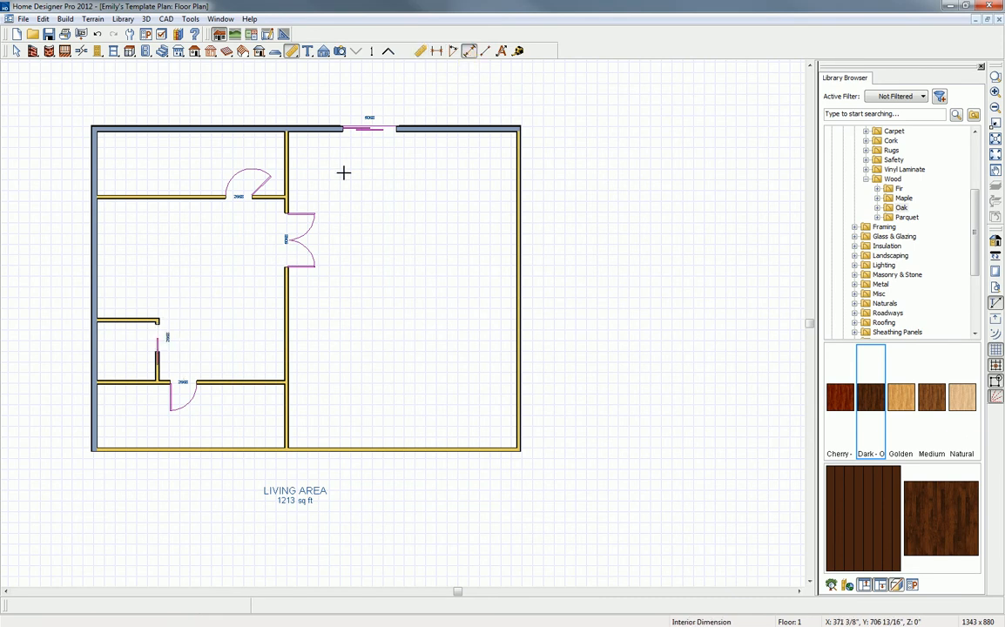
drag(172, 362, 78, 362)
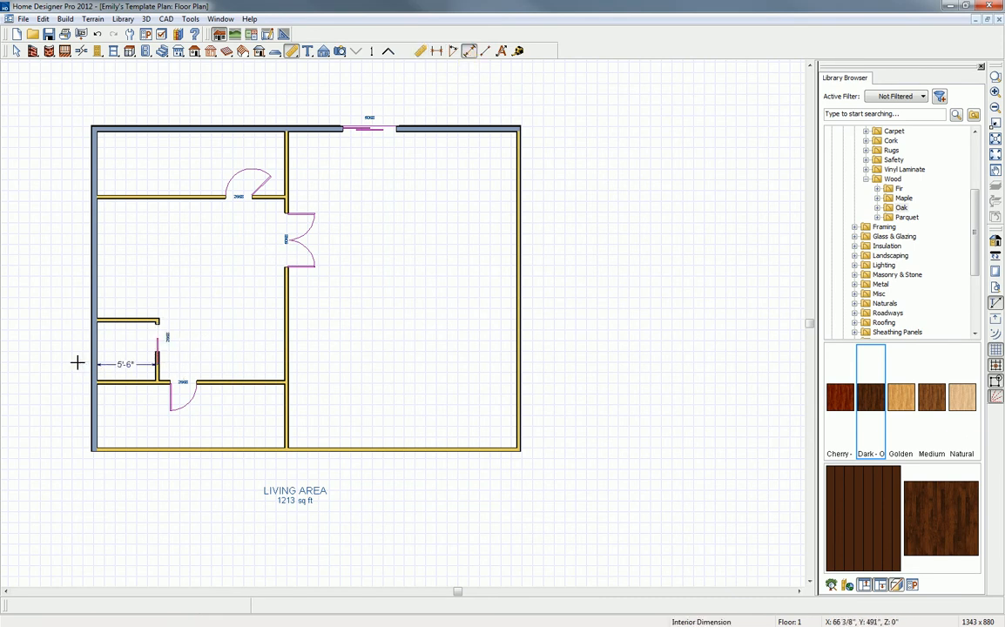
click(150, 370)
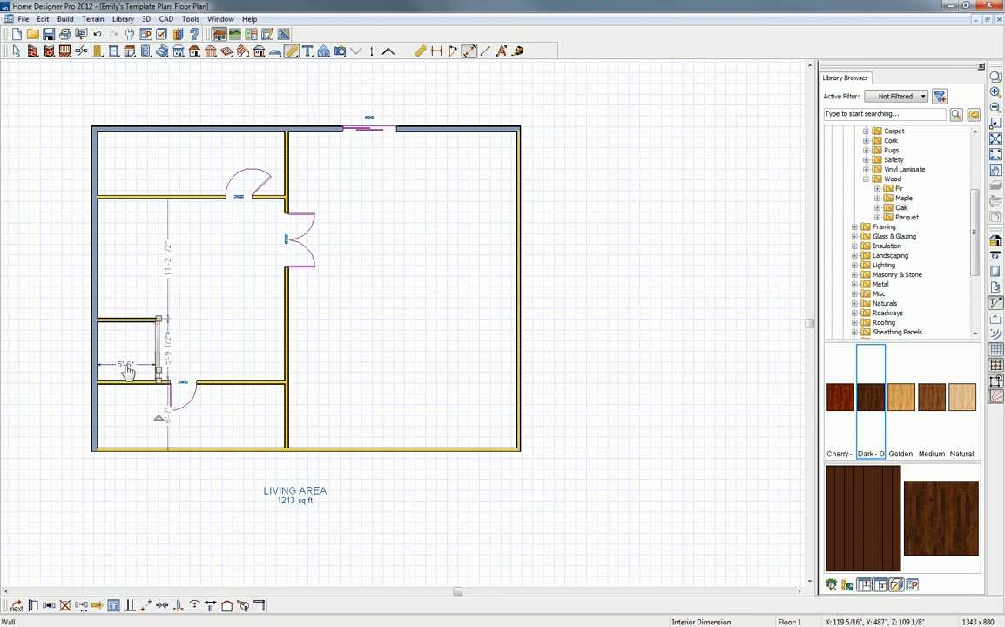
click(126, 366)
text(5'9)
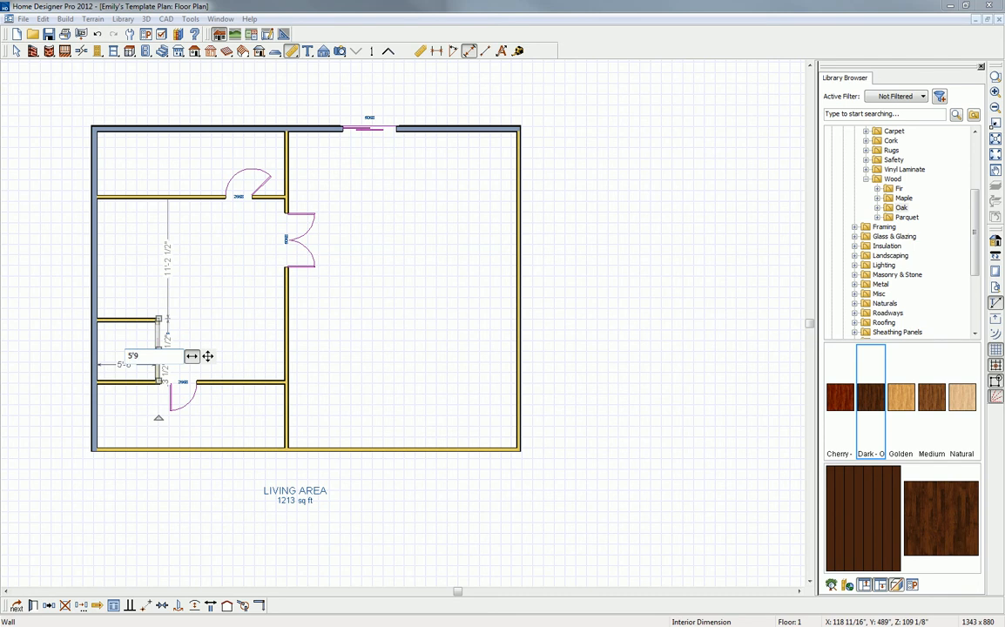
key(Return)
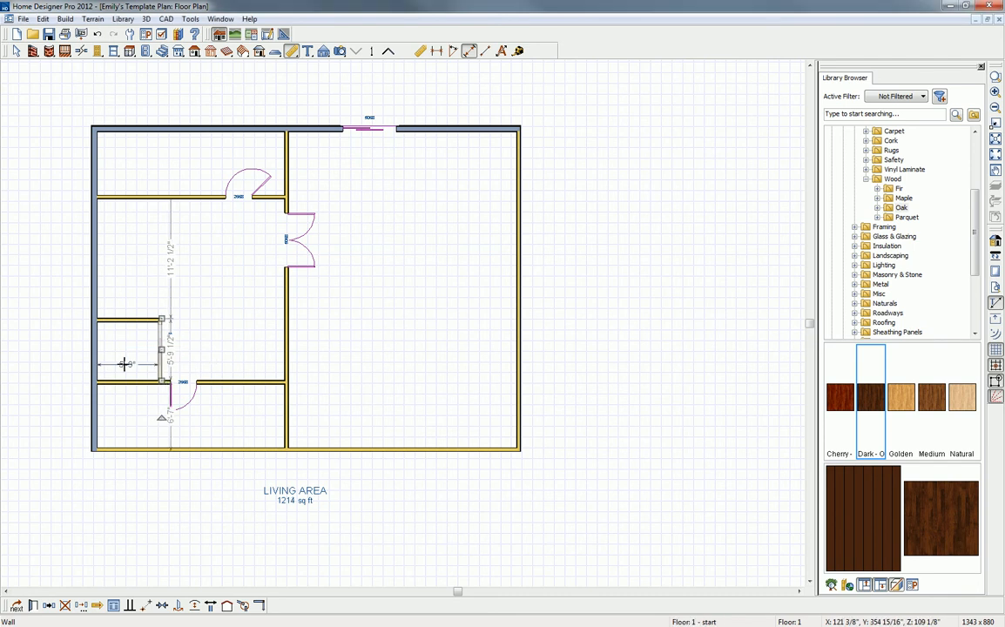
Step: Return to selecting objects and remove the horizontal dimension line inside the small corner room
key(space)
click(137, 364)
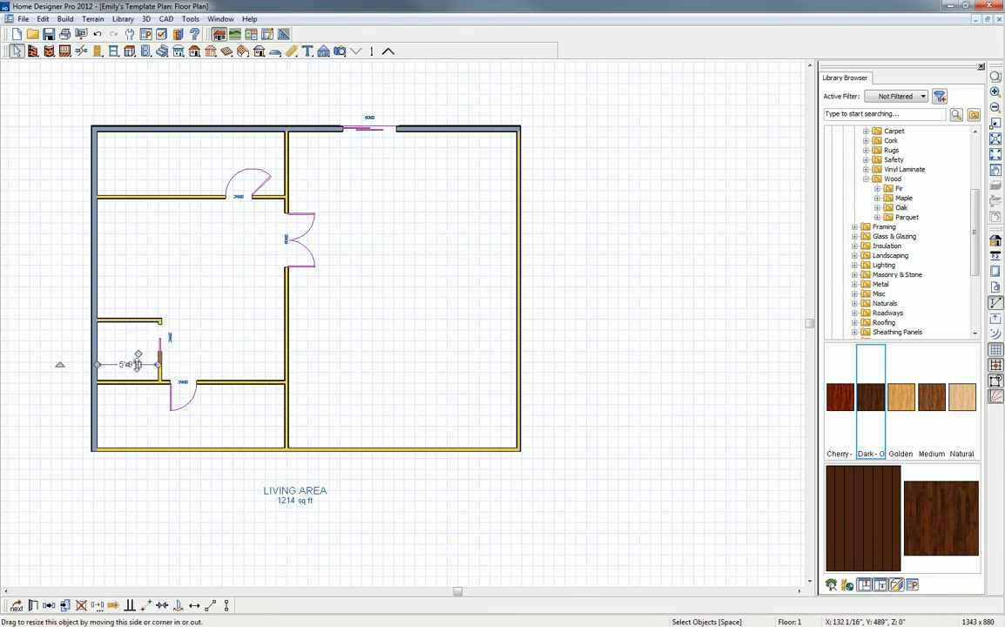
click(139, 372)
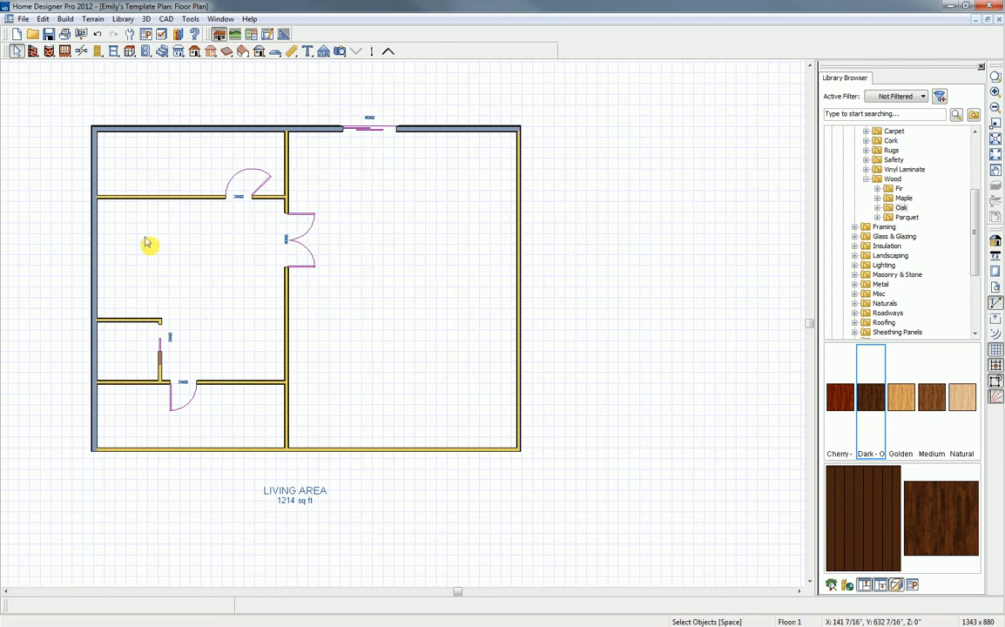
Step: Create a full camera view of the middle room, looking from the long dividing wall toward the upper-left corner, and return to selecting objects
click(342, 51)
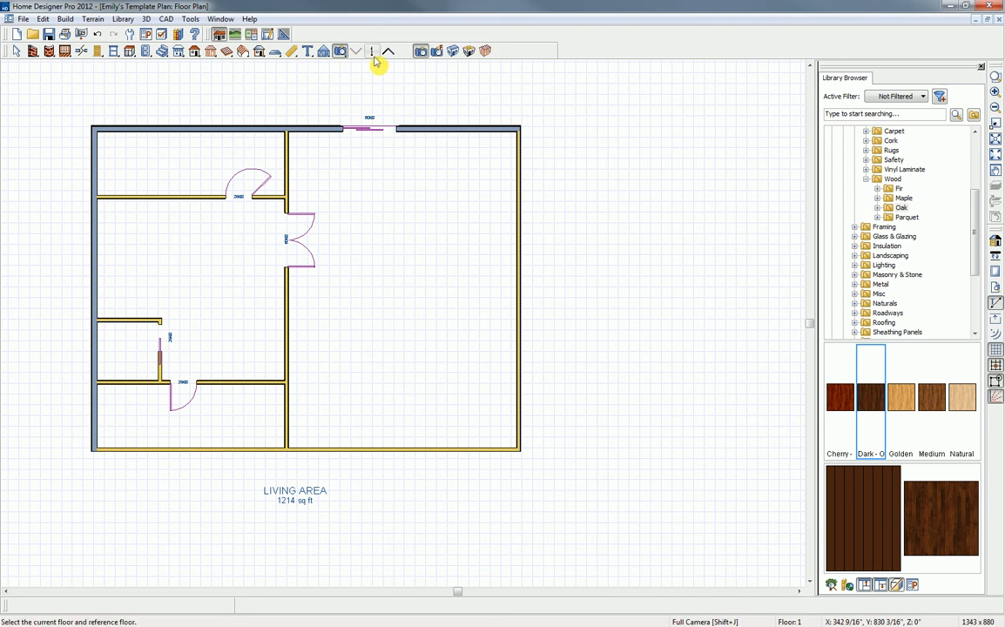
click(420, 51)
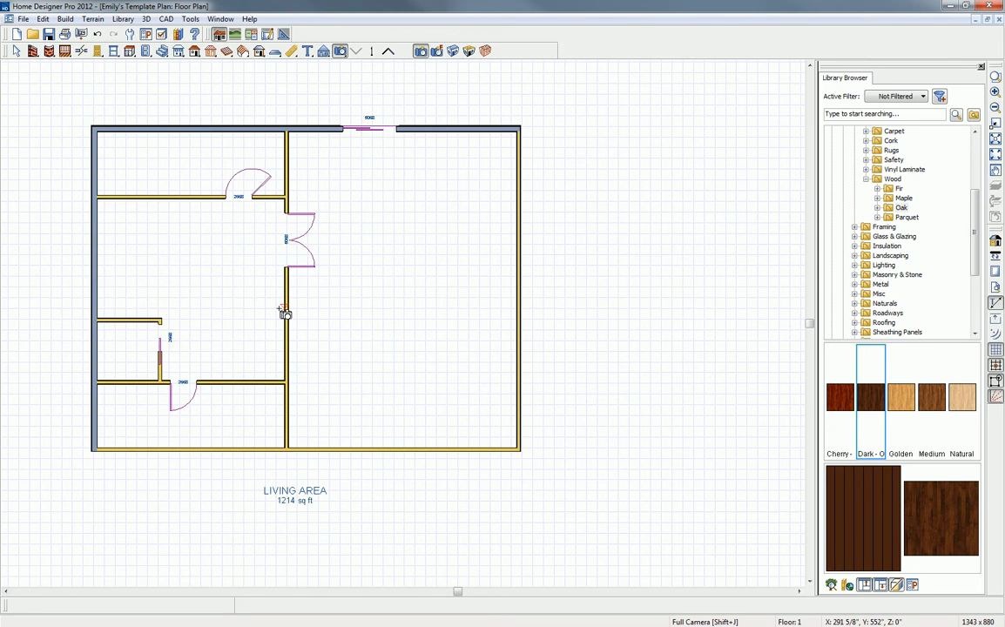
drag(284, 313, 100, 206)
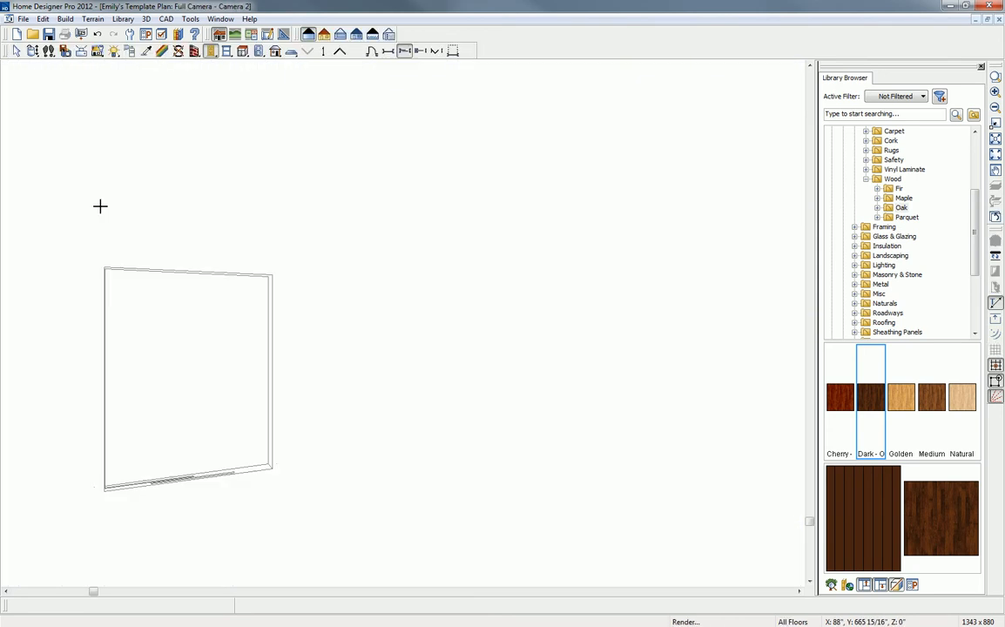
key(space)
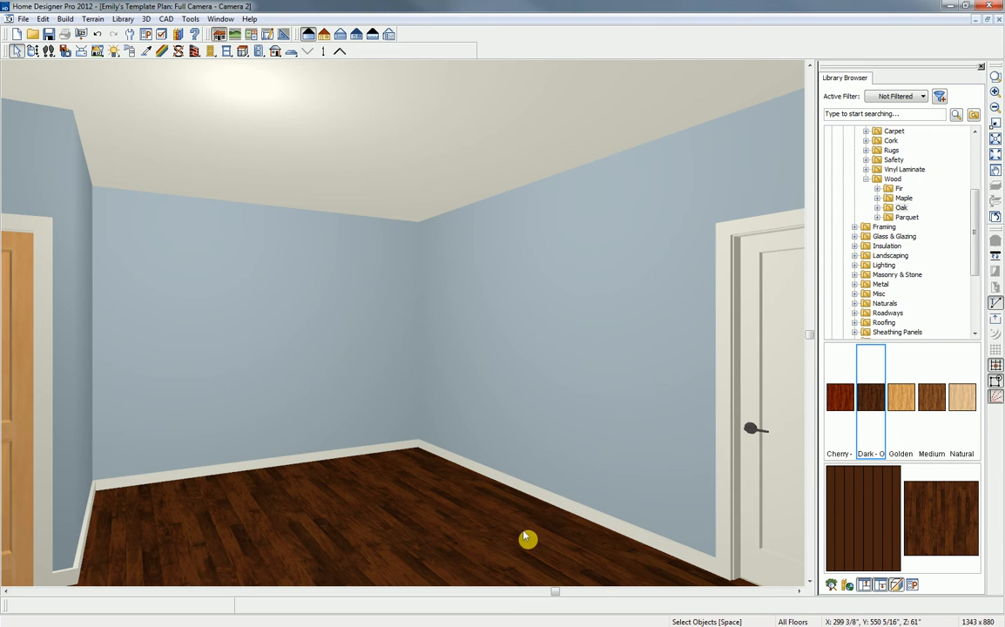
Step: Tile the camera view and floor plan side by side, and enlarge the plan around the upper-left rooms
click(219, 18)
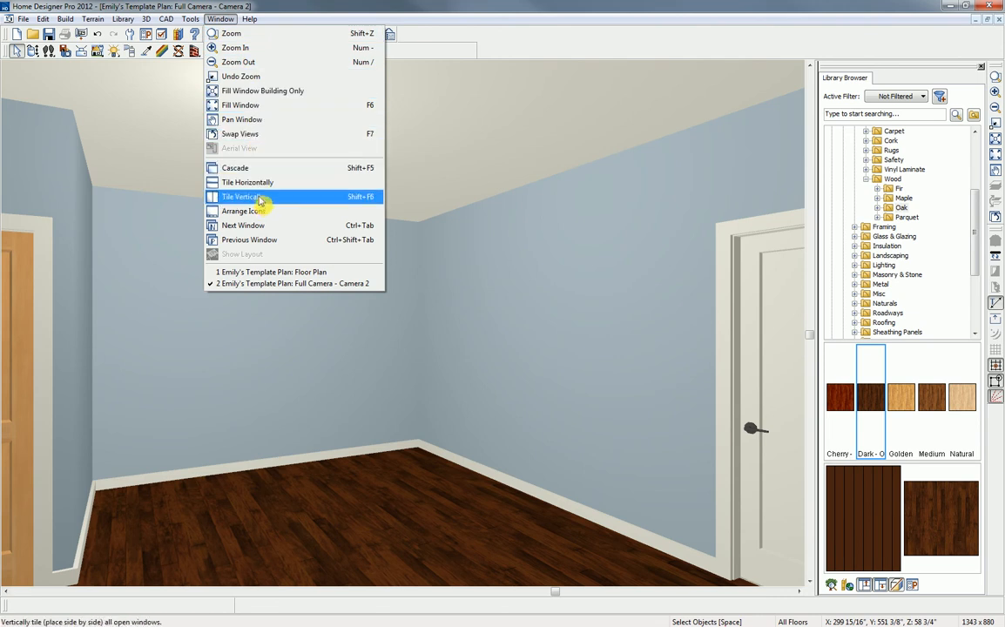
click(361, 201)
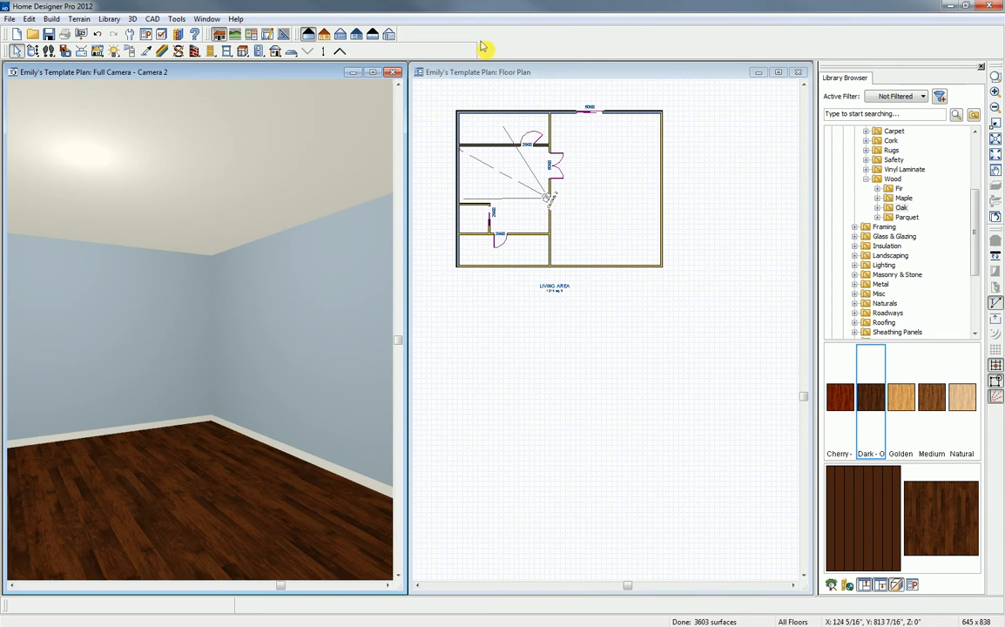
click(425, 73)
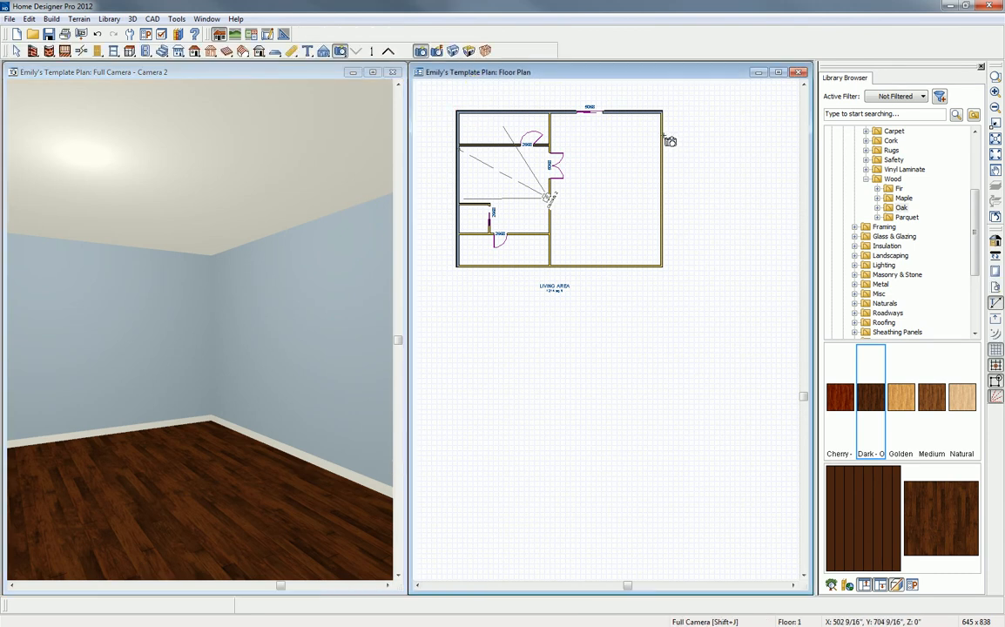
click(995, 78)
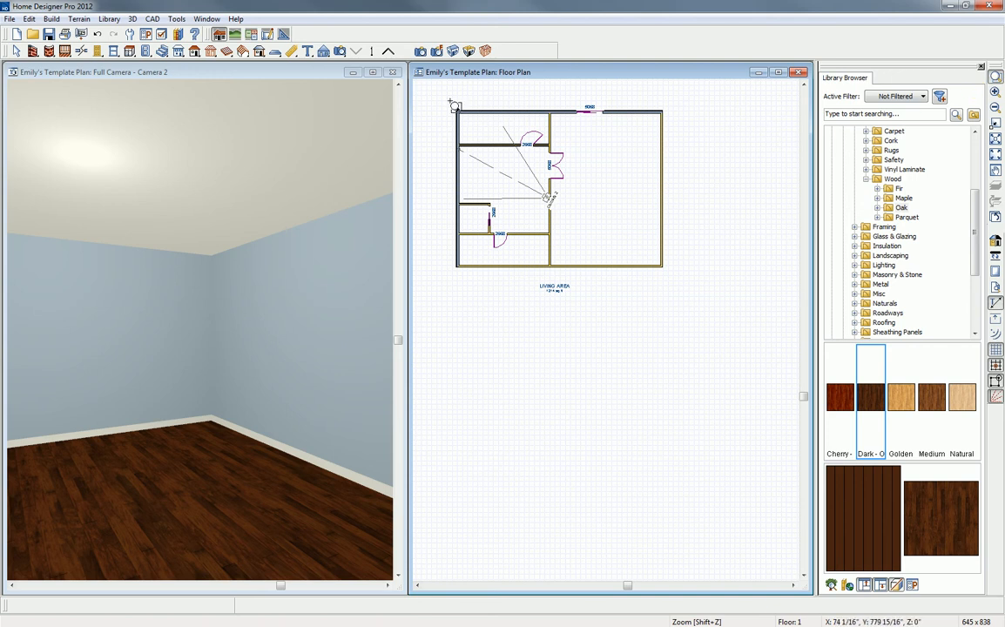
drag(447, 99, 563, 214)
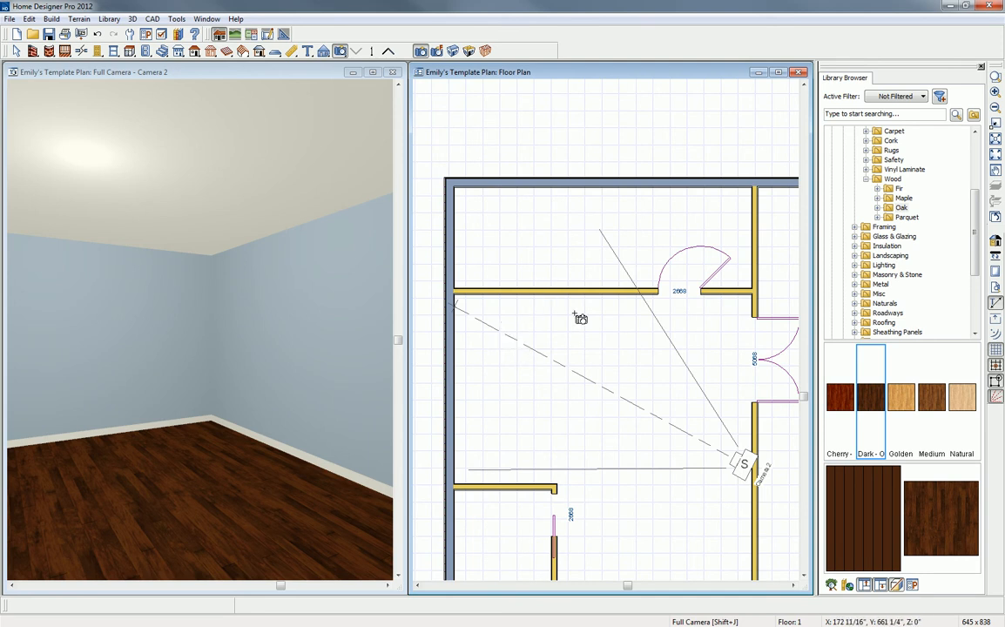
key(space)
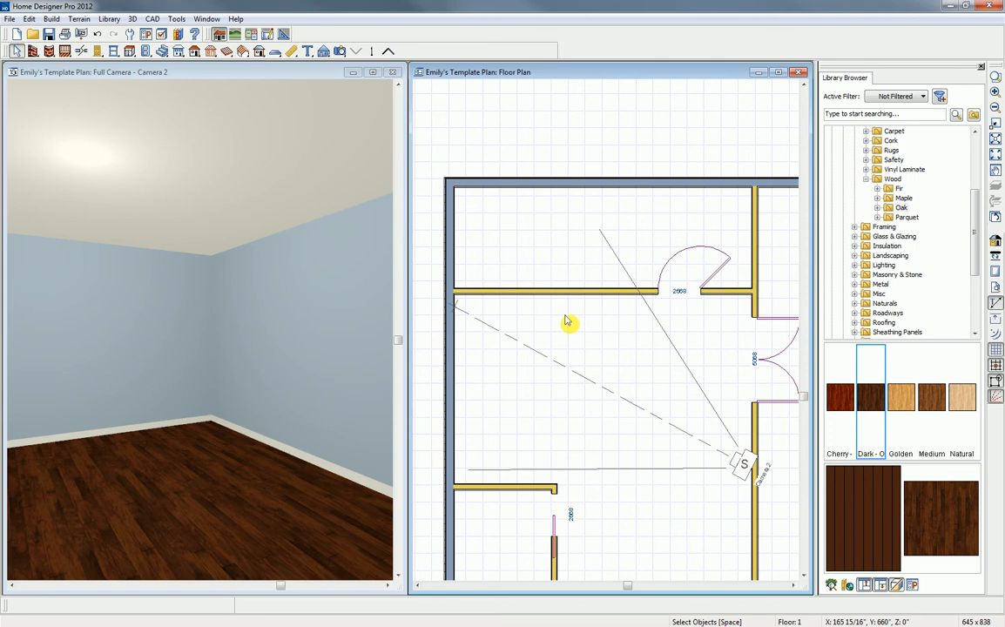
Step: Draw two straight half-walls enclosing the middle room's upper-left corner as a shower about 8'-3 1/2" by 5'-6 1/2"
click(33, 51)
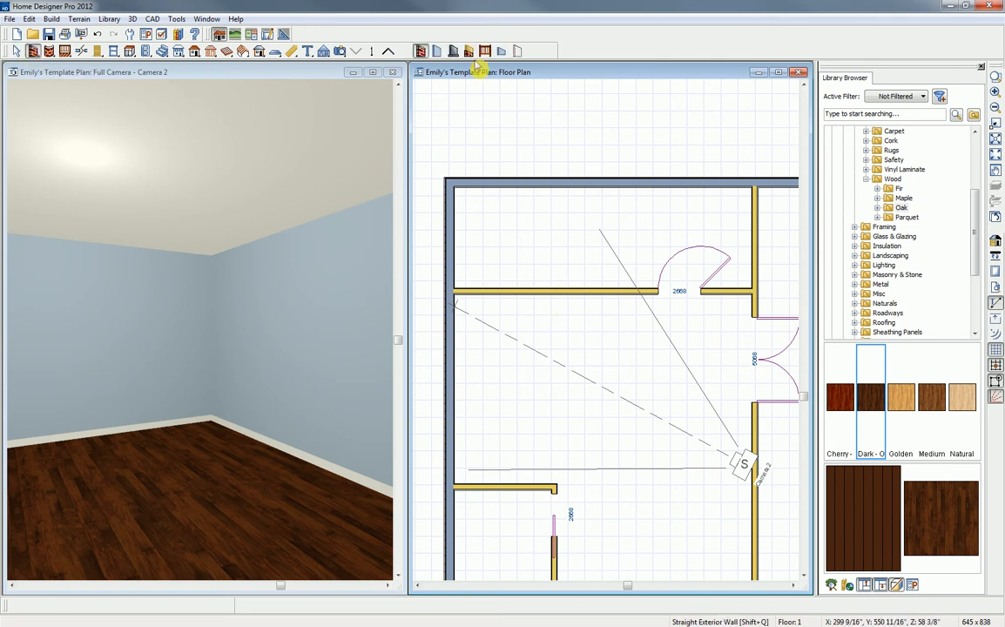
click(502, 52)
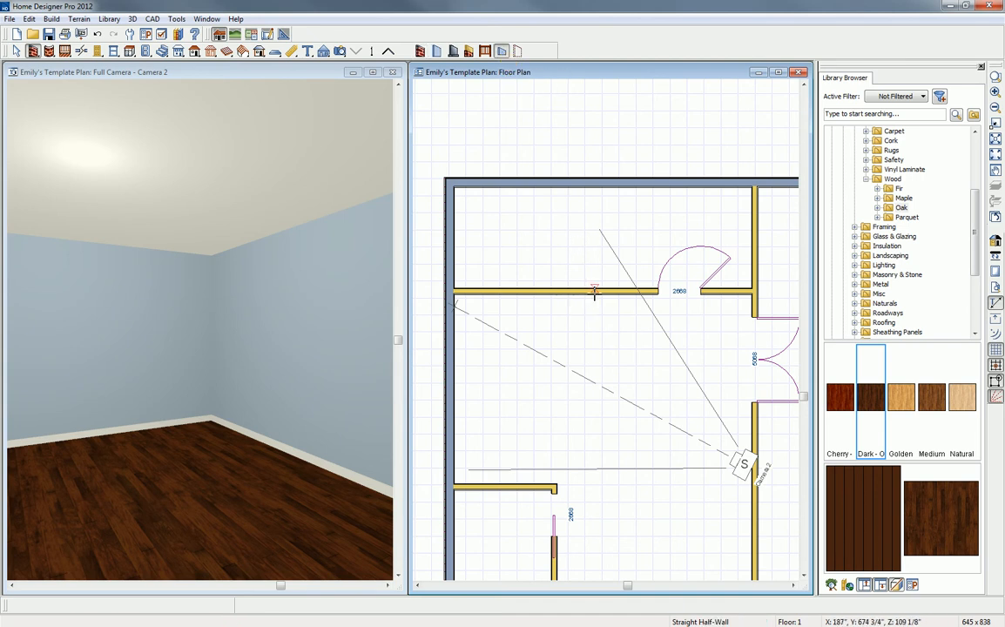
drag(594, 293, 451, 387)
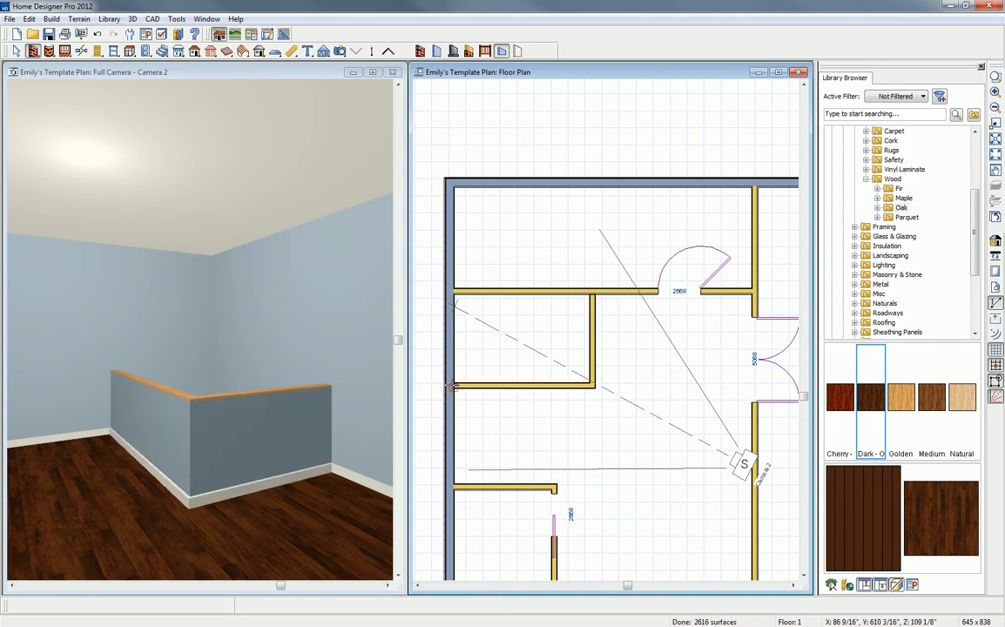
Step: Select both shower half-walls together, set their wall type to Glass Shower and check that type's layer definition
click(503, 387)
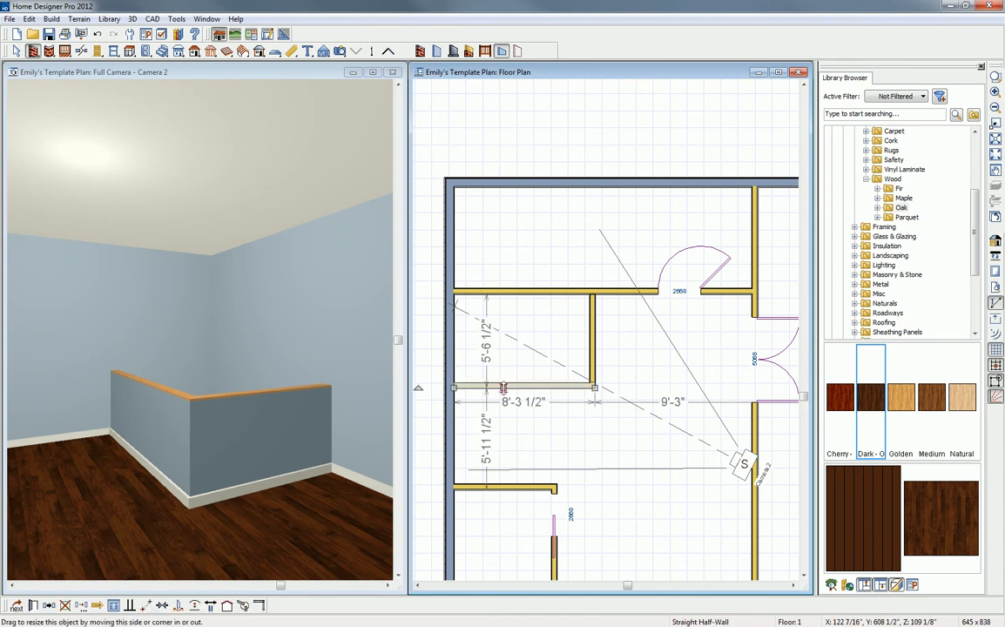
shift+click(591, 340)
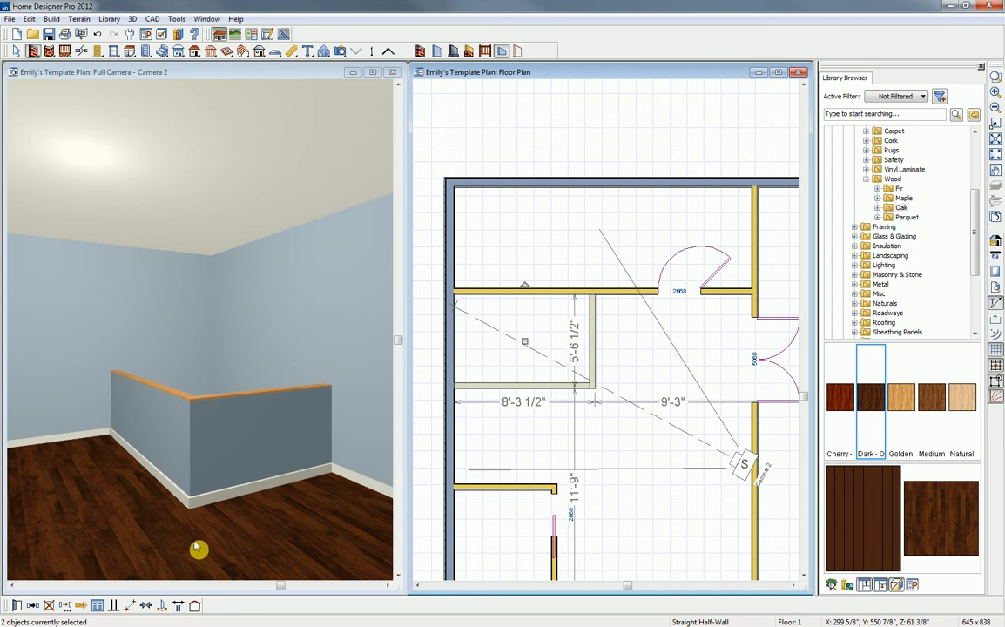
click(14, 610)
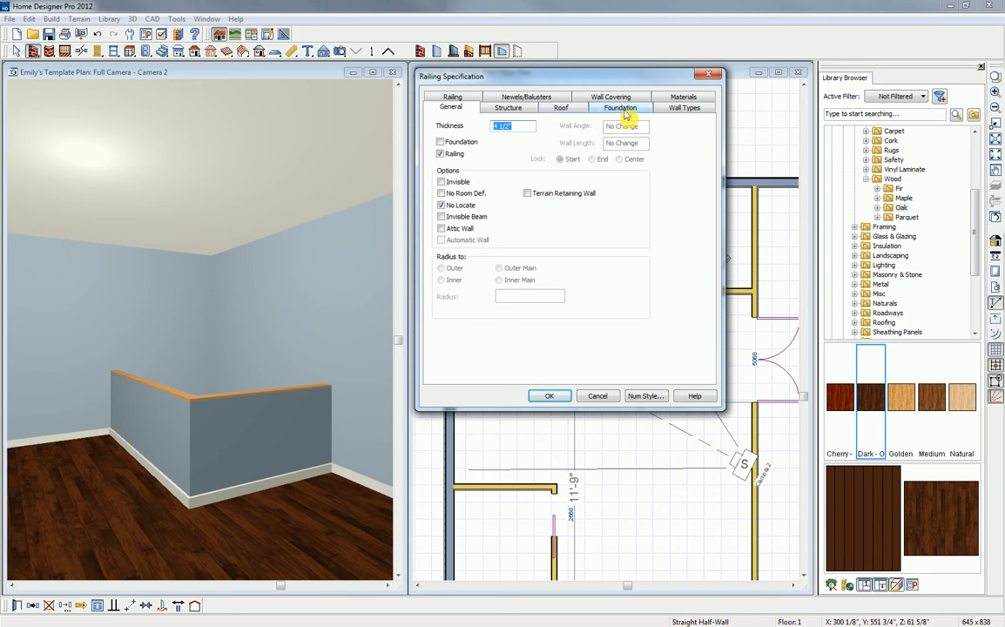
click(673, 107)
click(592, 138)
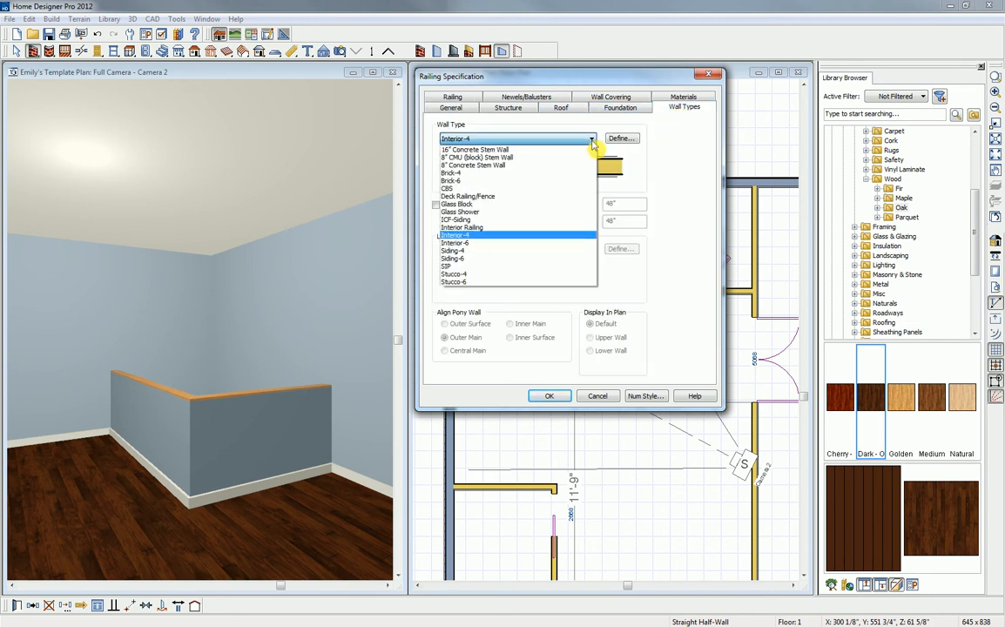
click(564, 212)
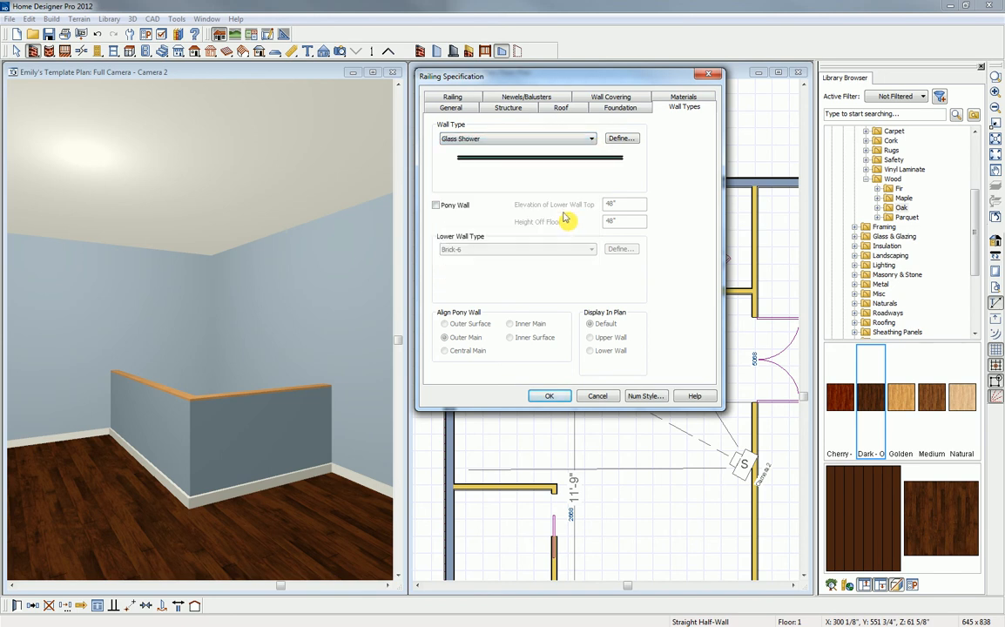
click(620, 138)
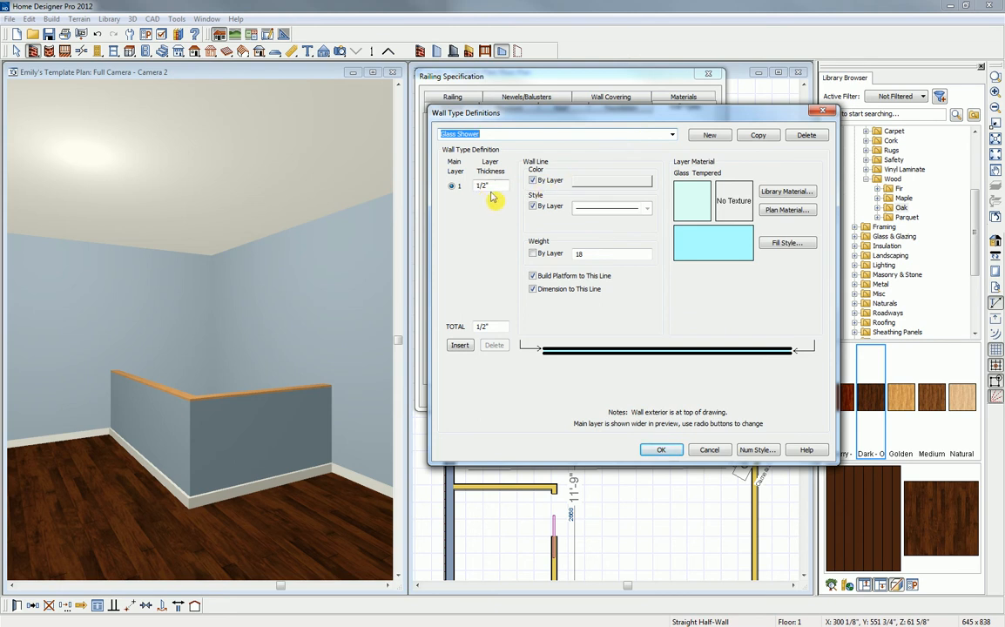
click(710, 450)
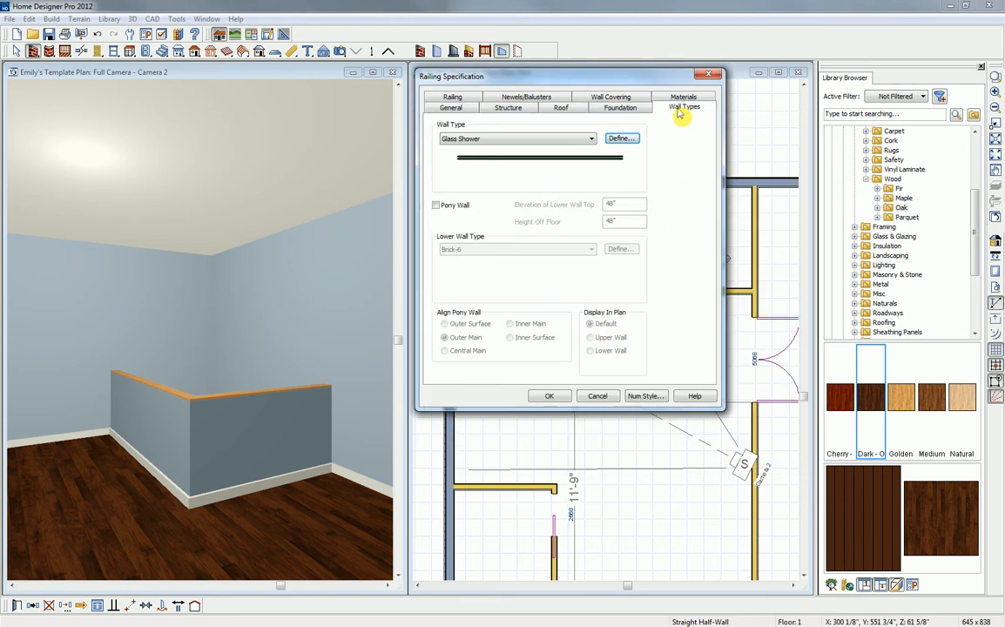
Step: Set the railing height of both glass shower walls to 86" and apply the specification
click(519, 98)
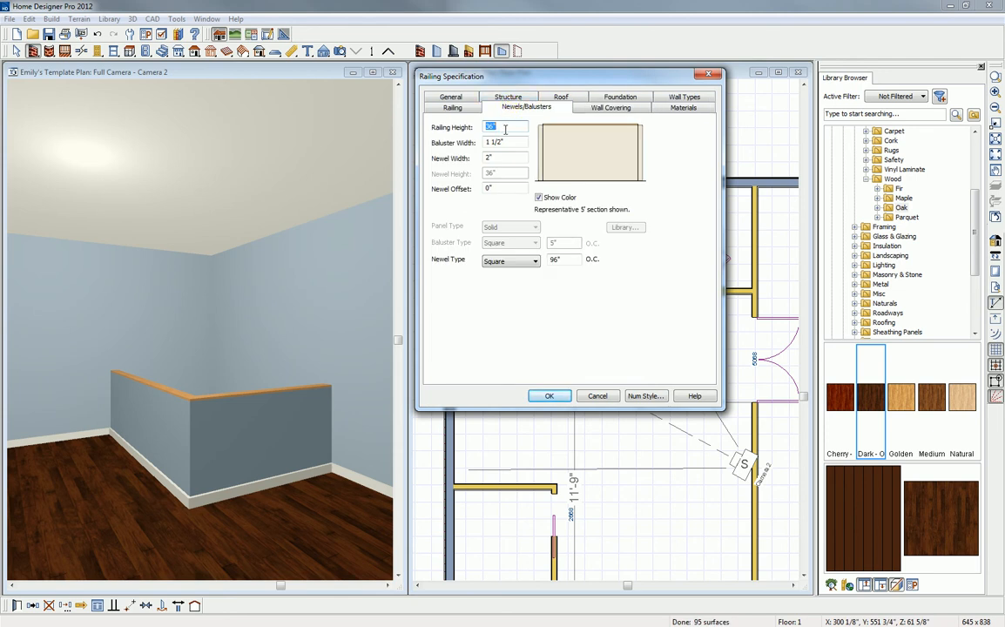
text(86)
click(683, 109)
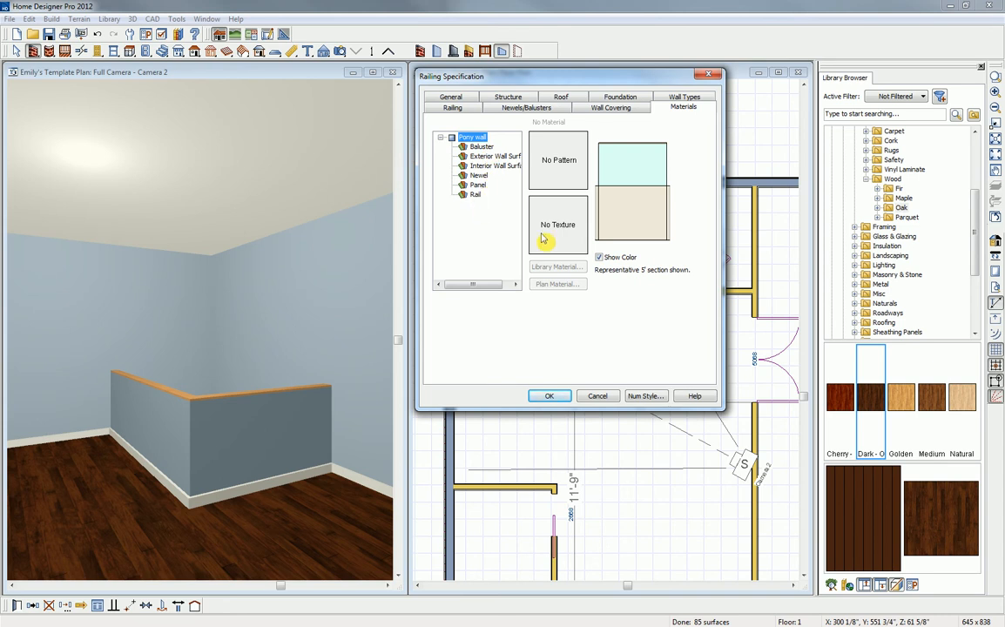
click(549, 398)
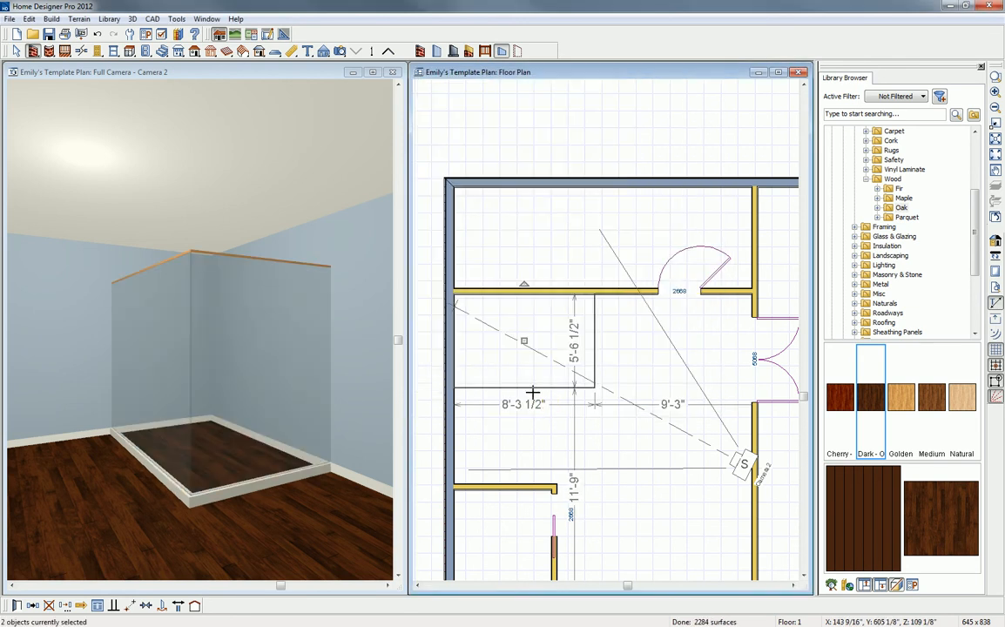
Step: Open the room specification of the shower enclosure and set its floor elevation to -2"
click(489, 351)
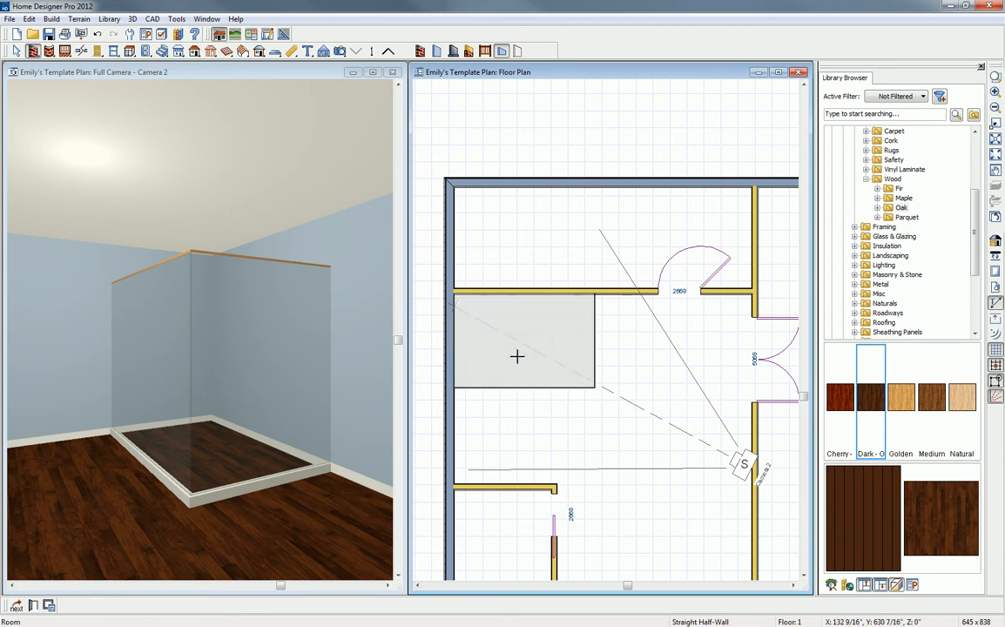
click(34, 606)
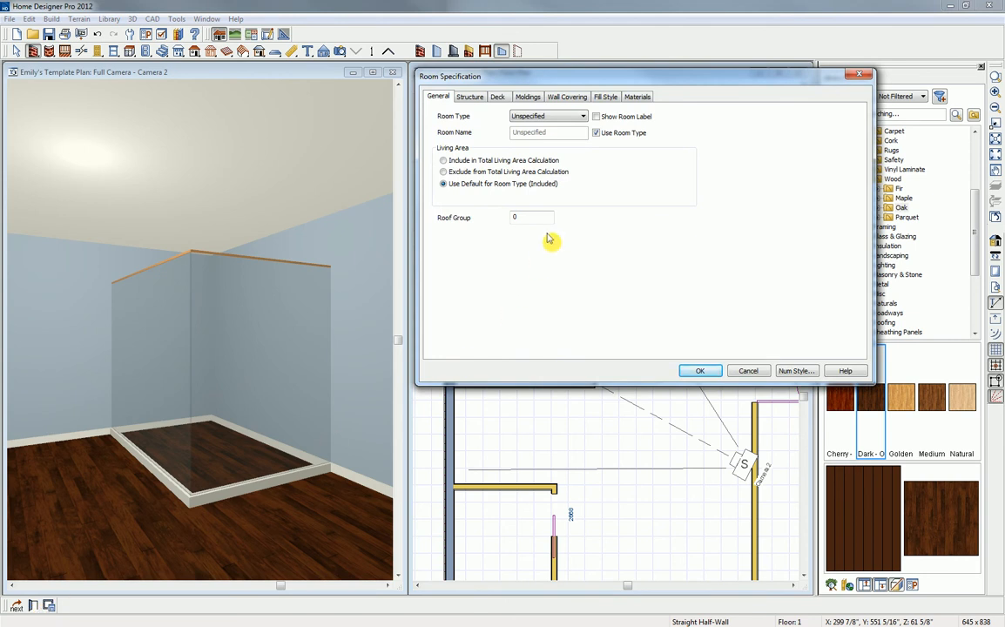
click(579, 118)
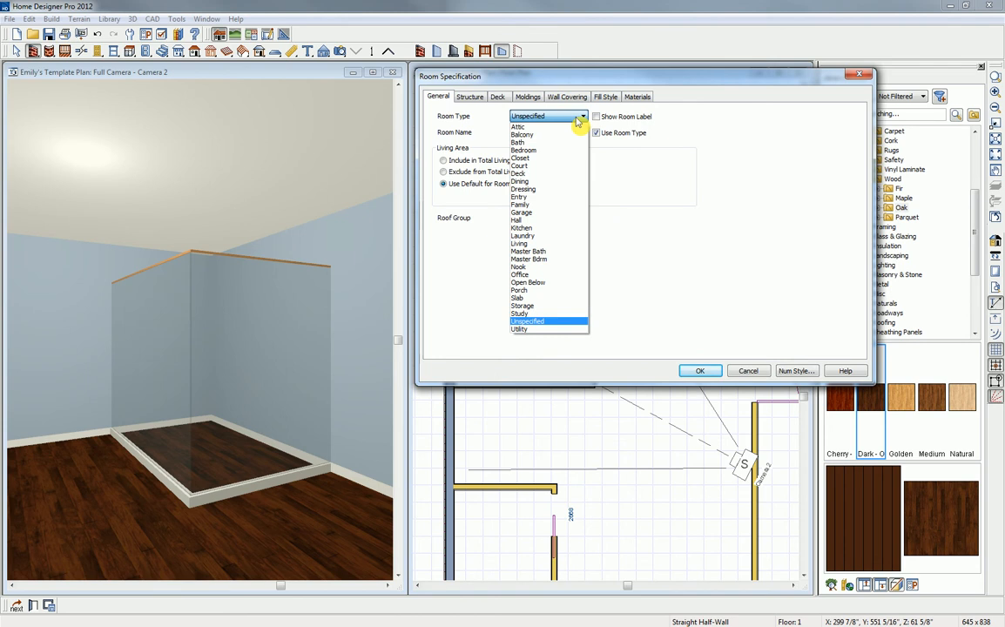
click(579, 121)
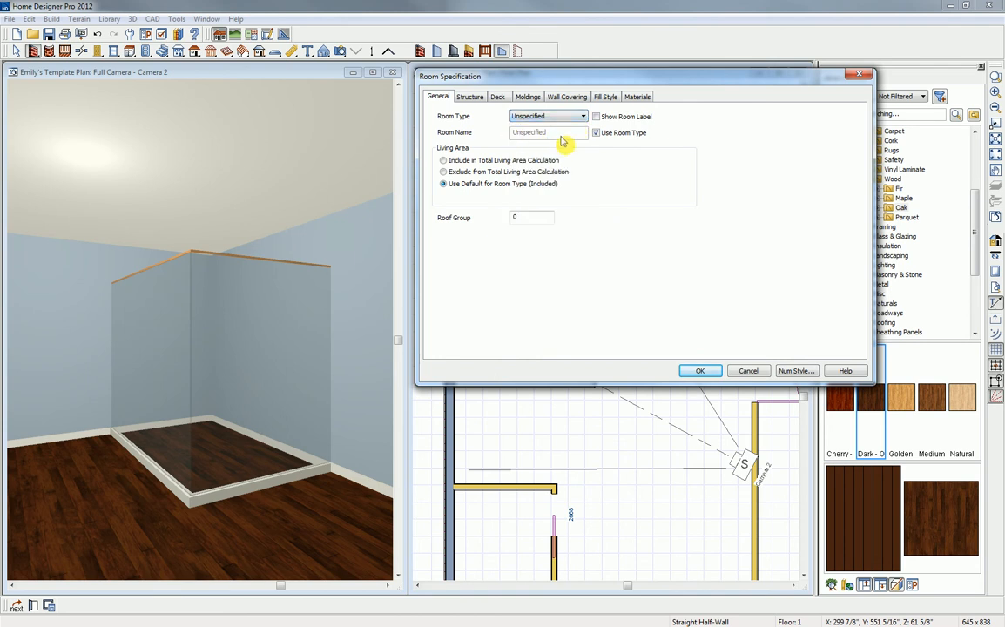
click(470, 98)
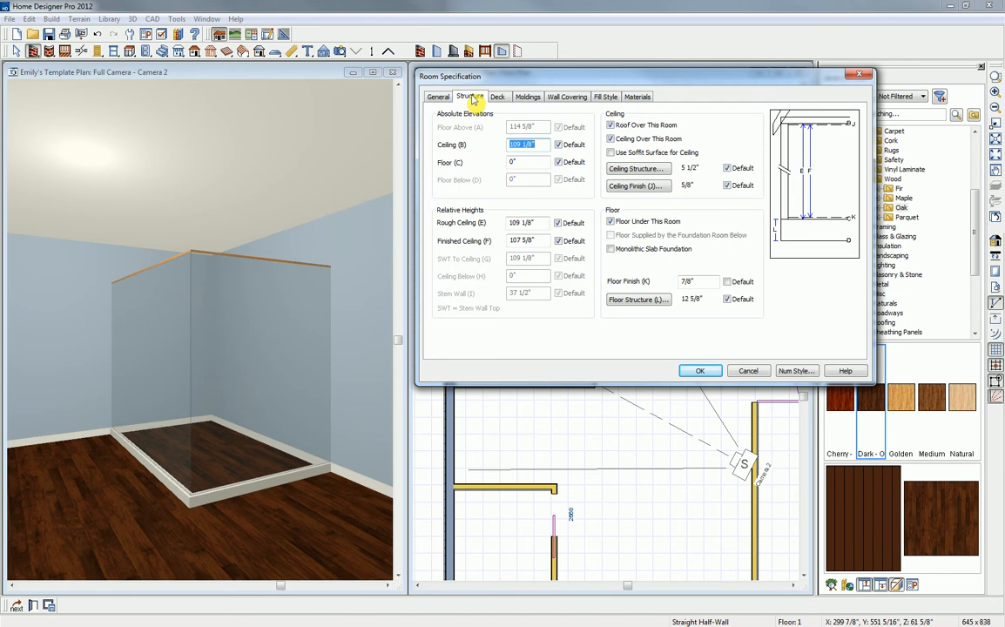
double_click(517, 162)
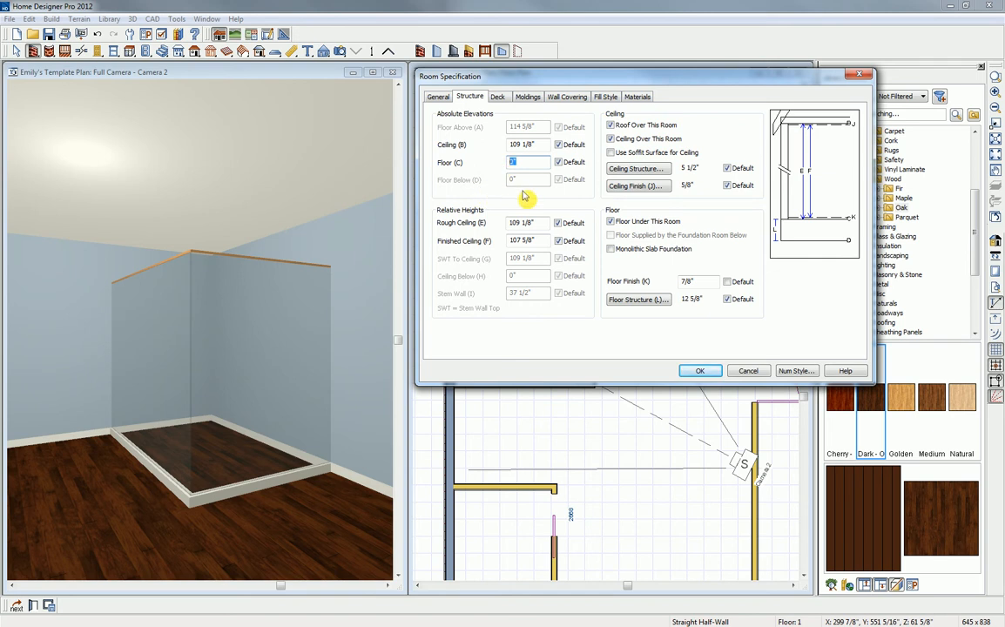
text(-2)
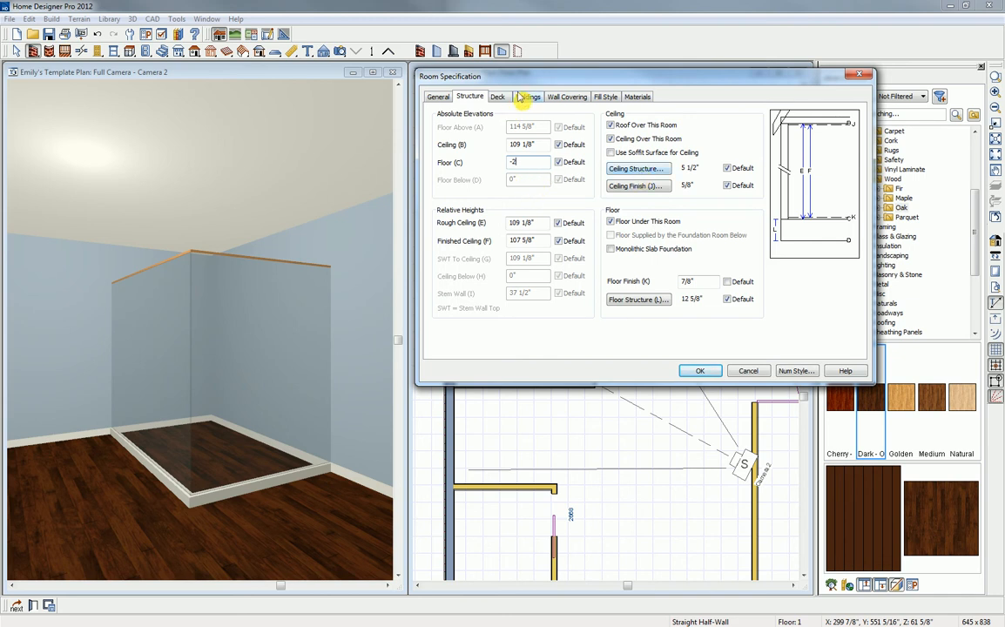
Step: Turn off default moldings for the shower room and delete its base molding
click(528, 97)
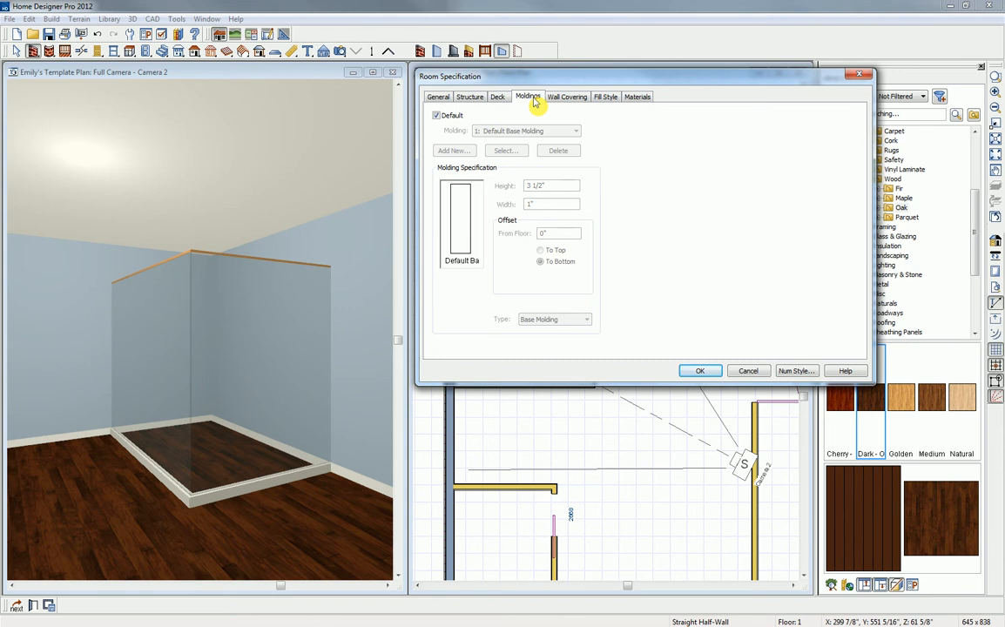
click(438, 116)
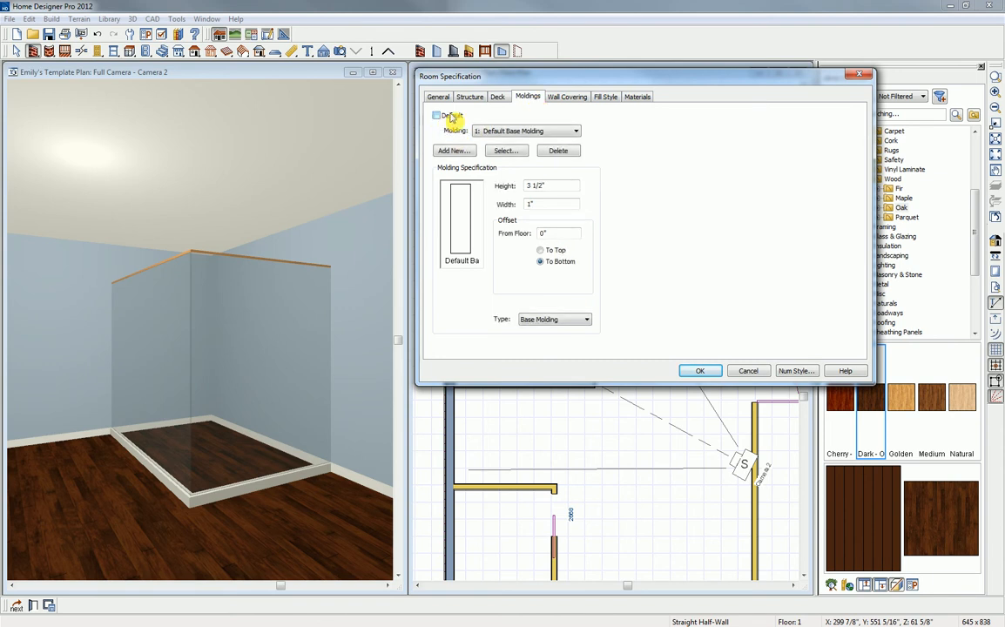
click(560, 152)
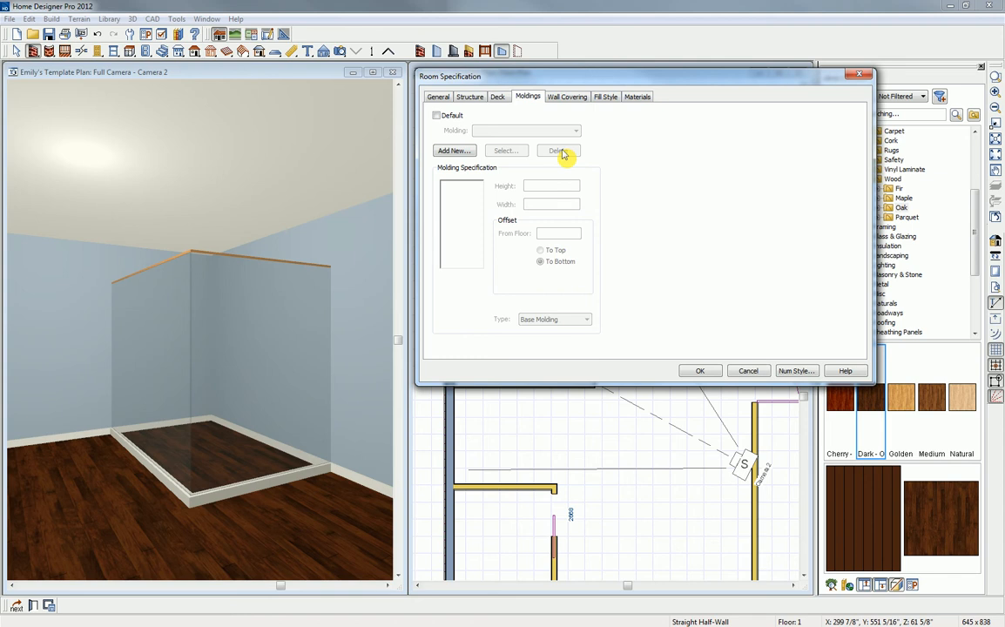
Step: Open the library material selection for the shower room's floor covering and collapse the expanded Oak, Wood and Flooring categories
click(639, 100)
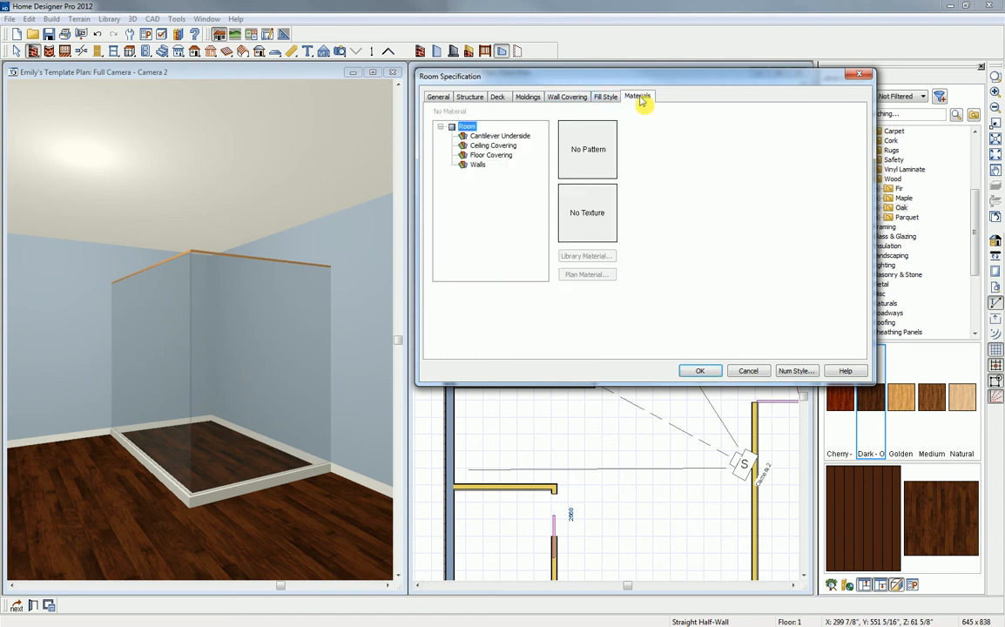
click(481, 157)
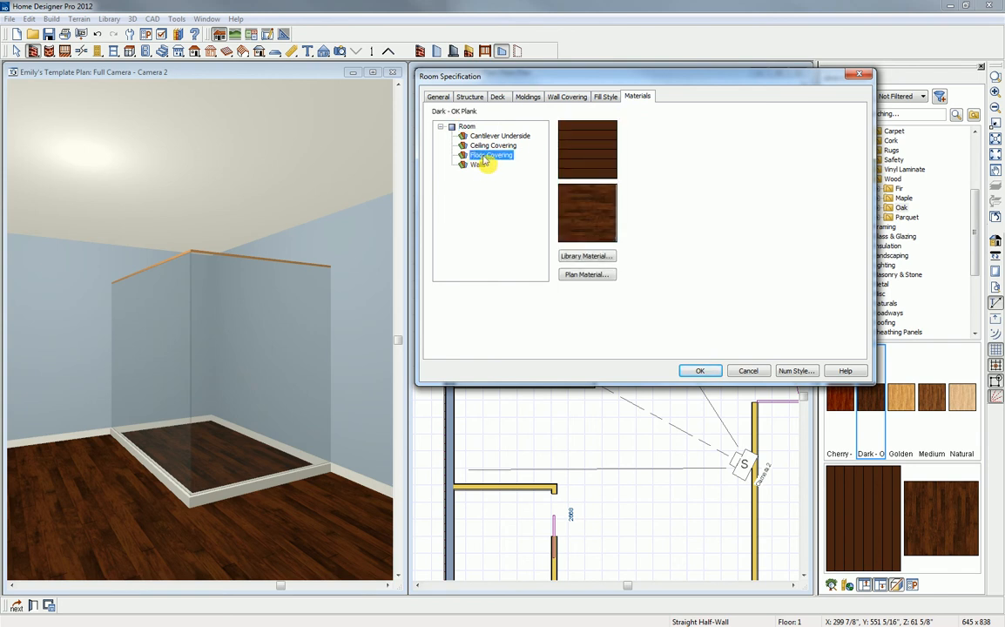
click(587, 257)
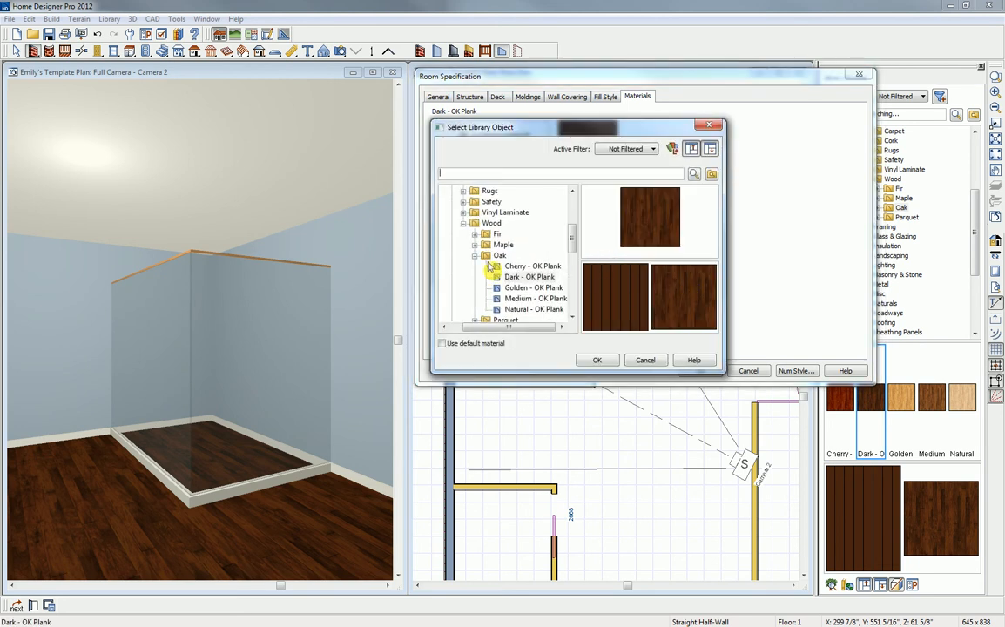
click(474, 255)
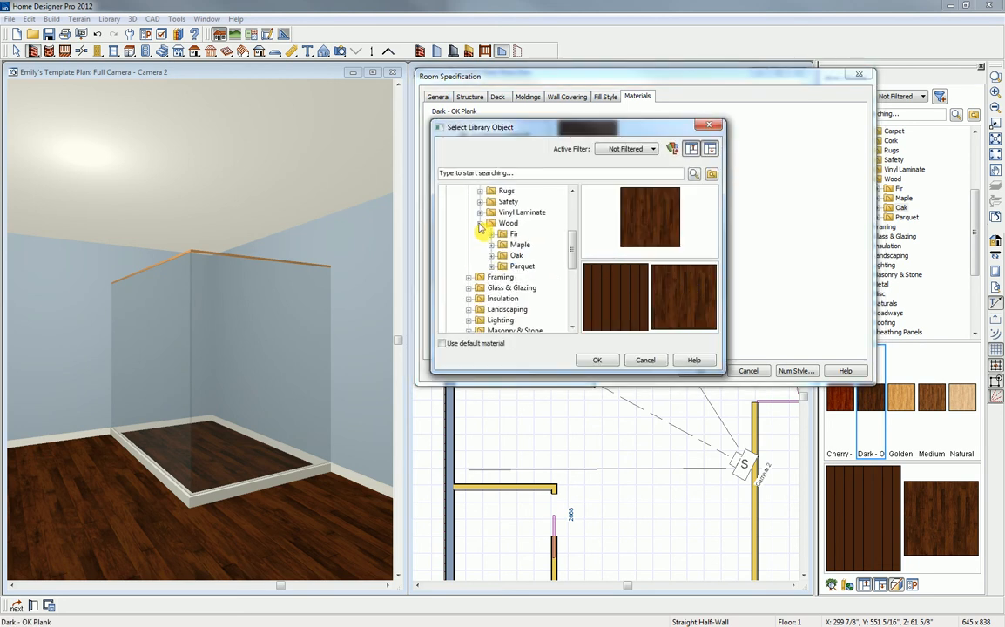
click(480, 224)
scroll(480, 228, up, 2)
click(468, 224)
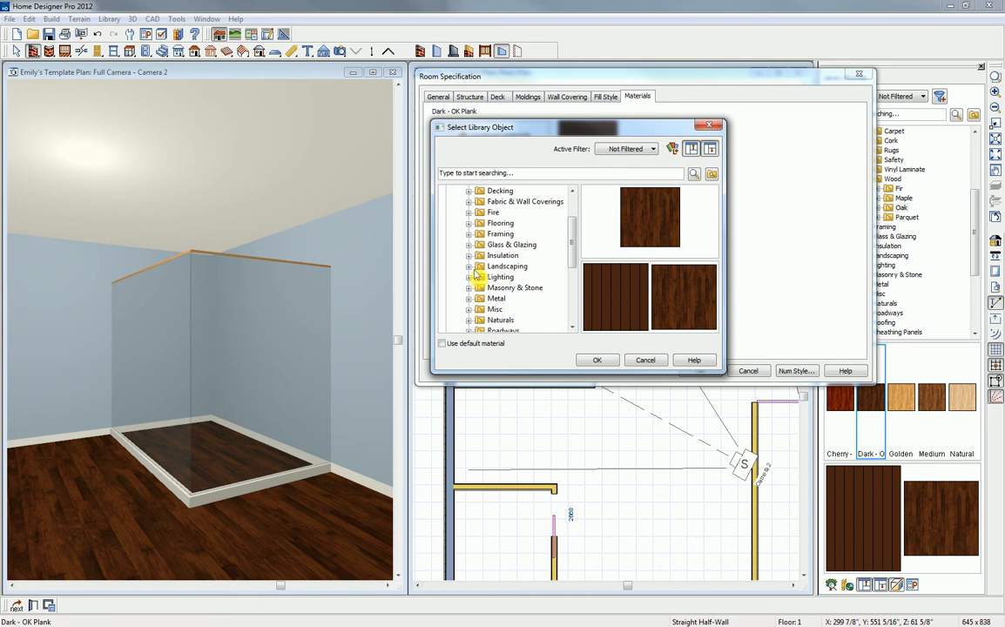
Step: Set the shower floor covering to the light beige Limestone tiles from the stone tile library and apply the room specification
scroll(477, 272, down, 1)
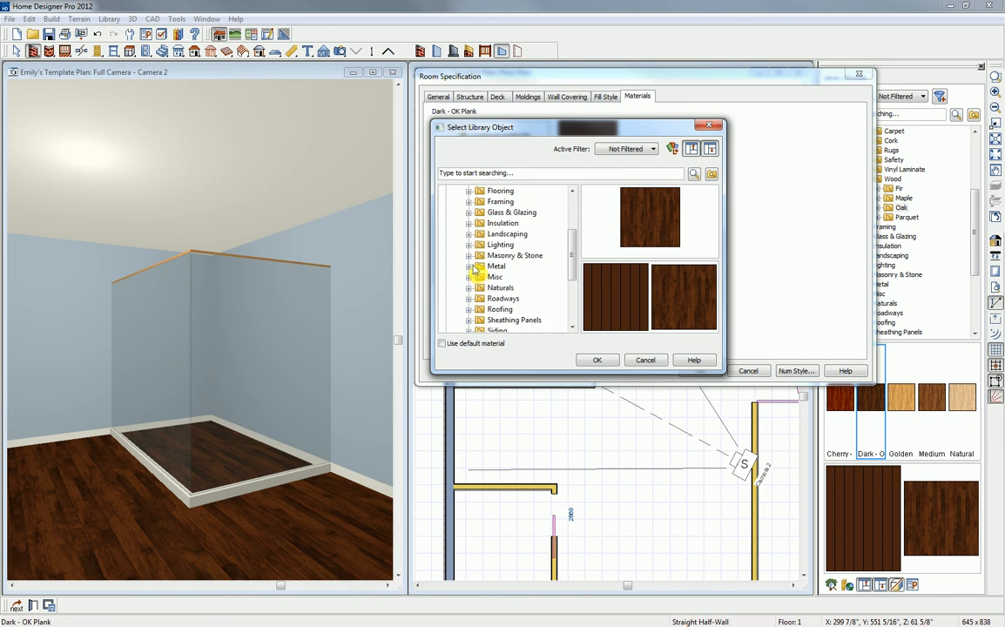
scroll(474, 268, down, 2)
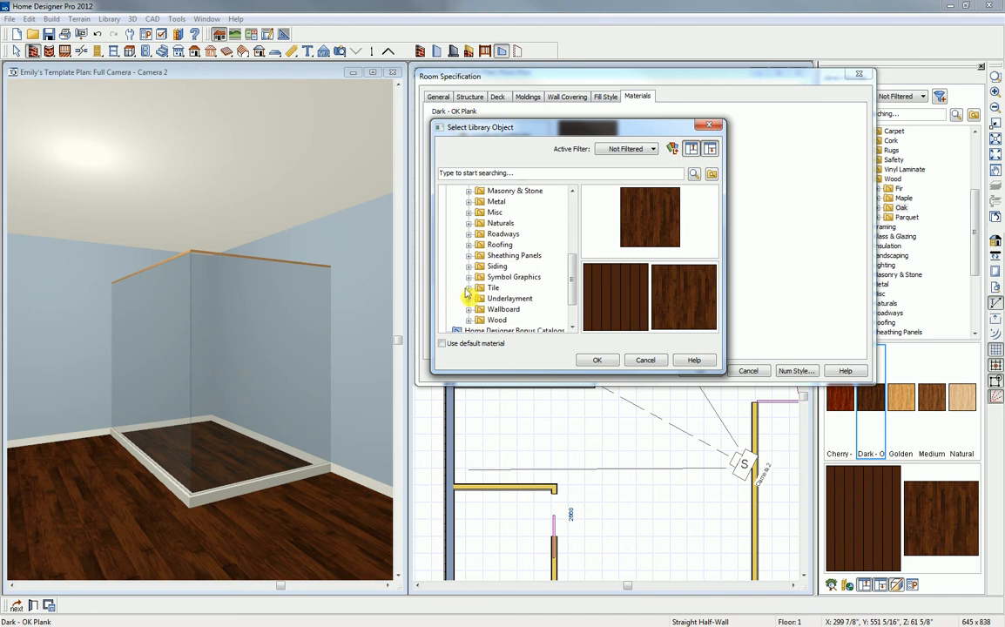
click(468, 287)
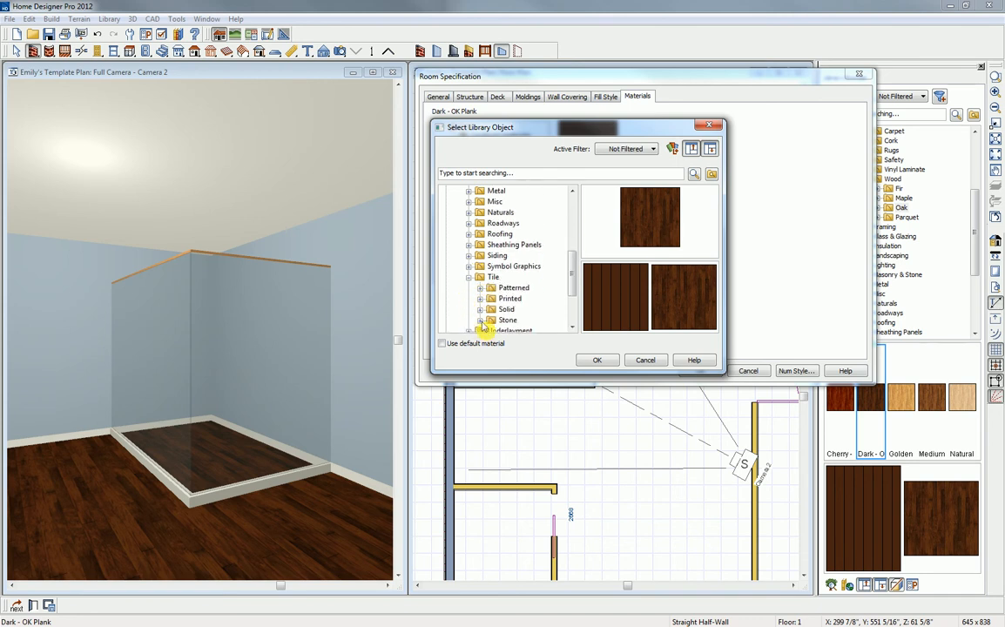
click(480, 319)
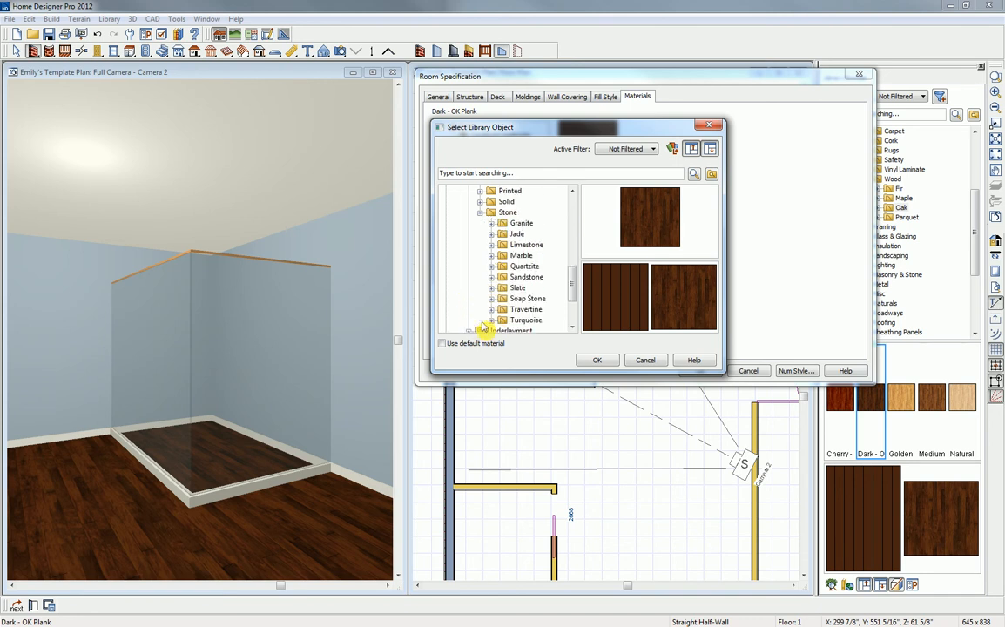
click(516, 245)
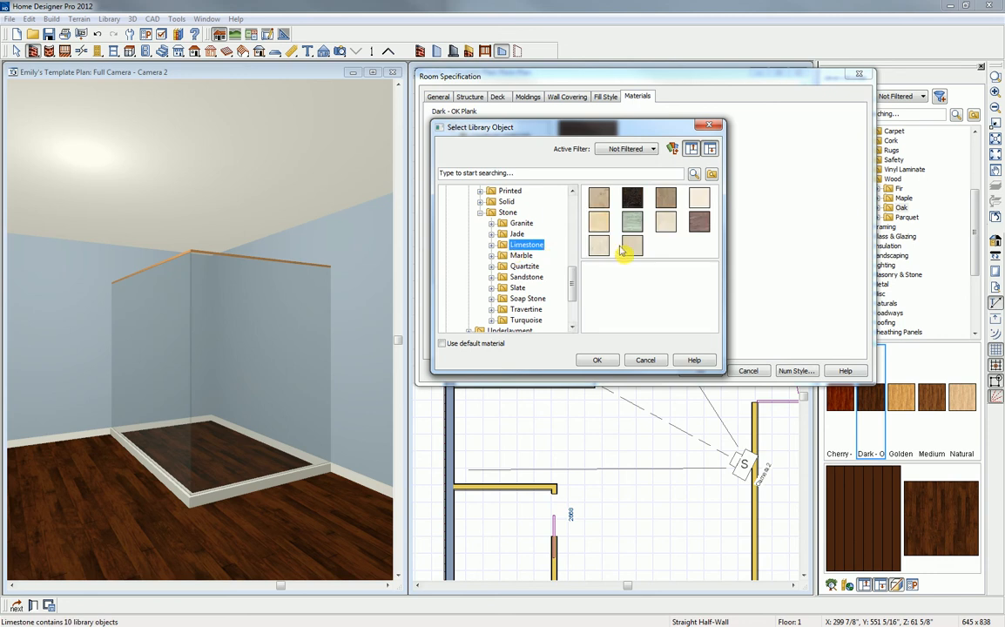
click(603, 250)
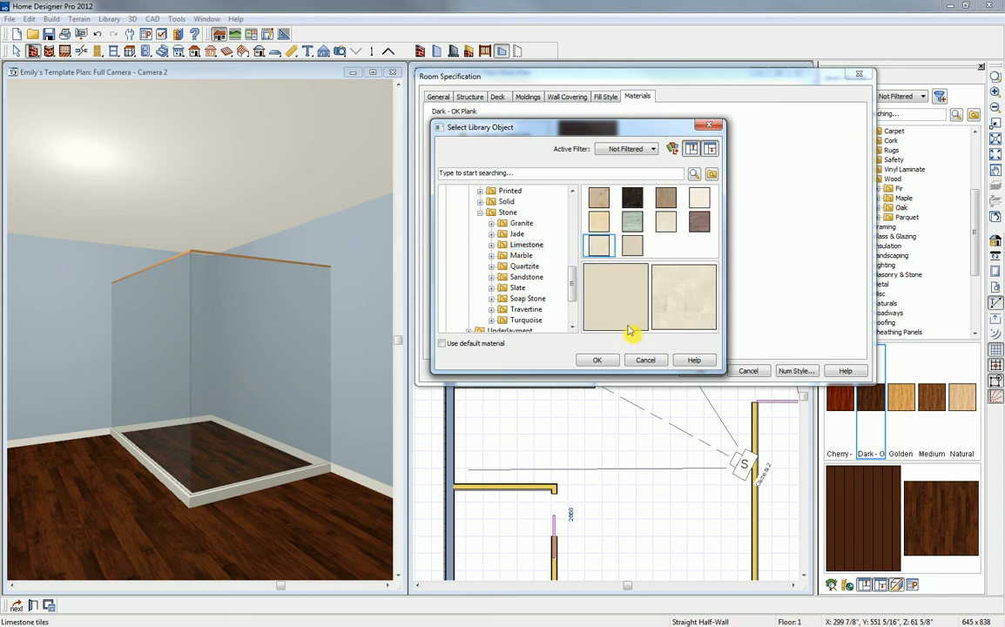
click(605, 362)
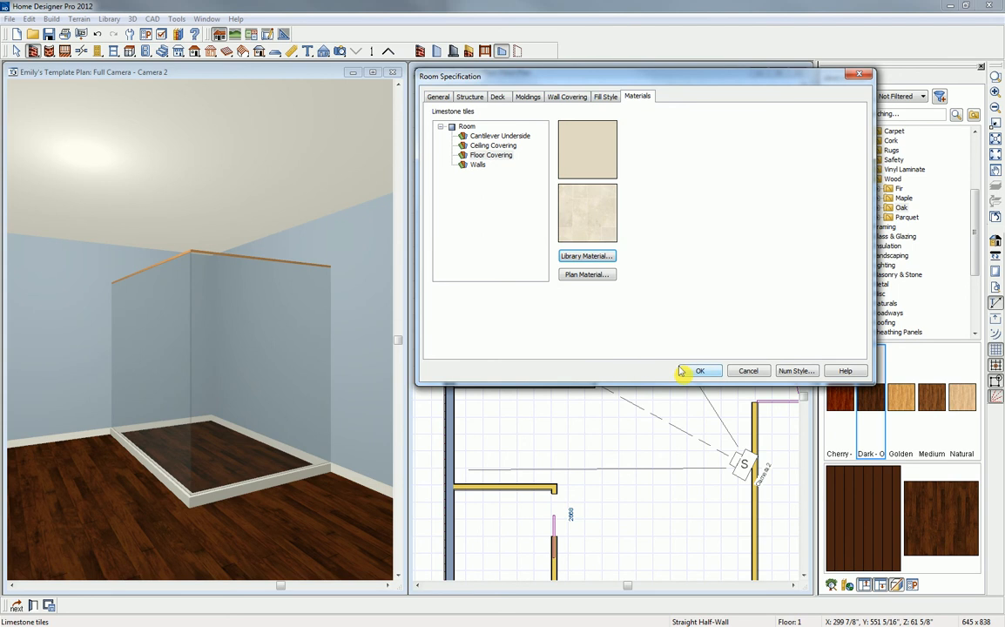
click(709, 372)
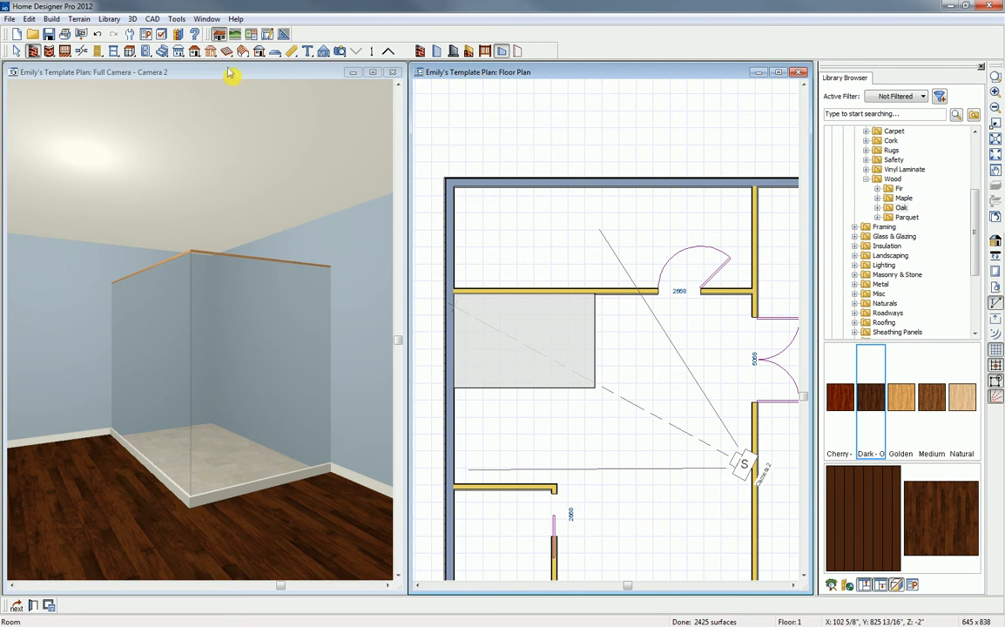
Step: Place a hinged door in the shower's right-hand glass wall on the floor plan and return to selecting objects
click(98, 52)
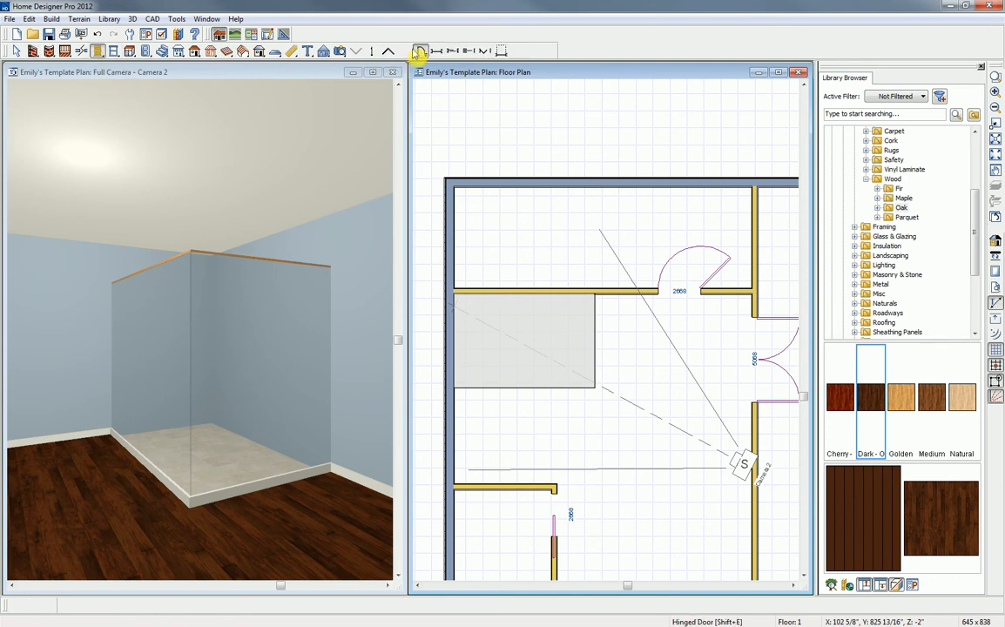
click(421, 54)
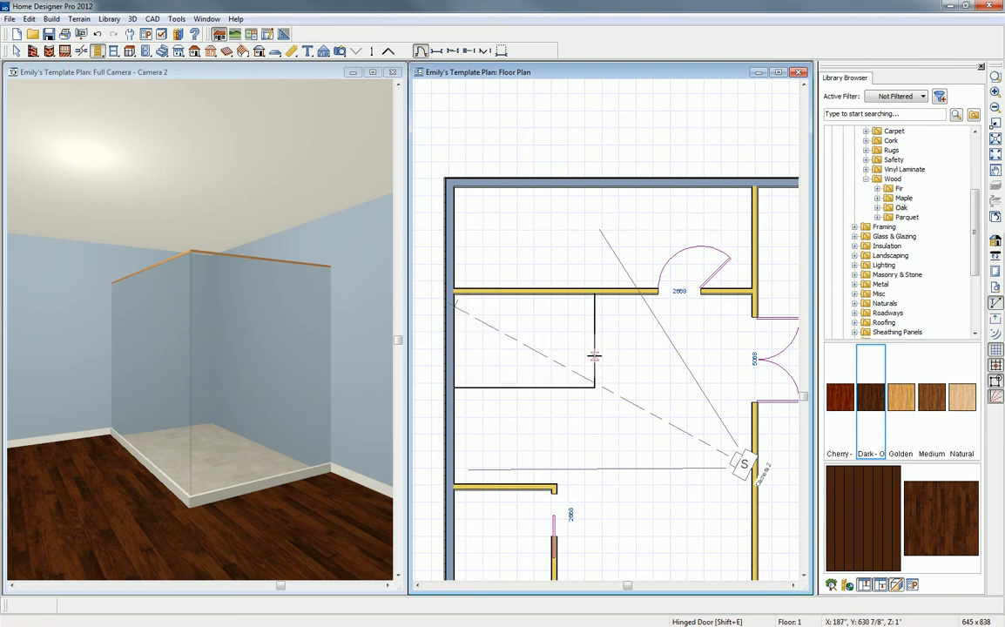
click(594, 356)
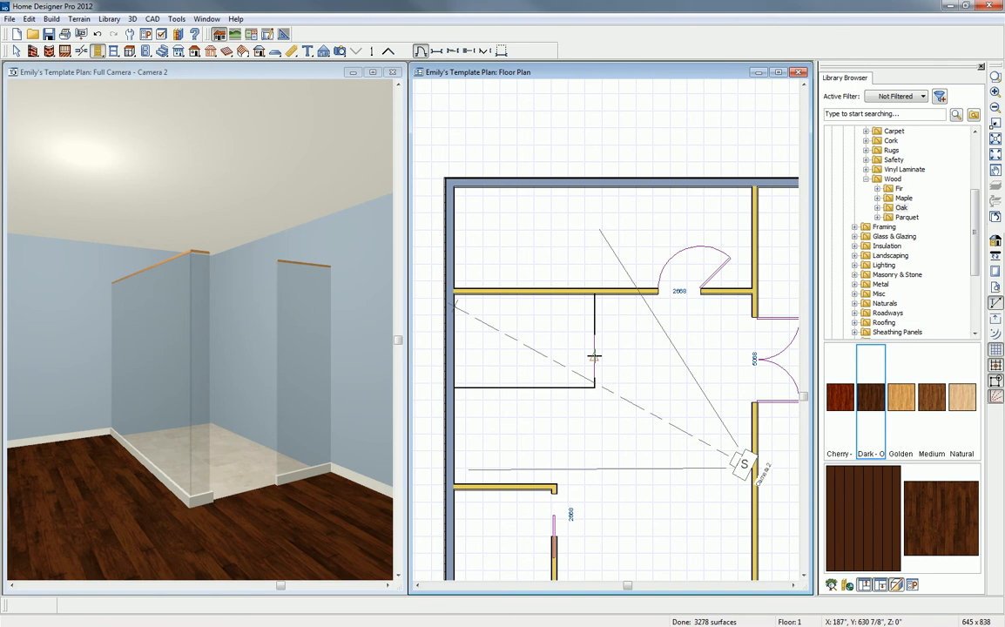
key(space)
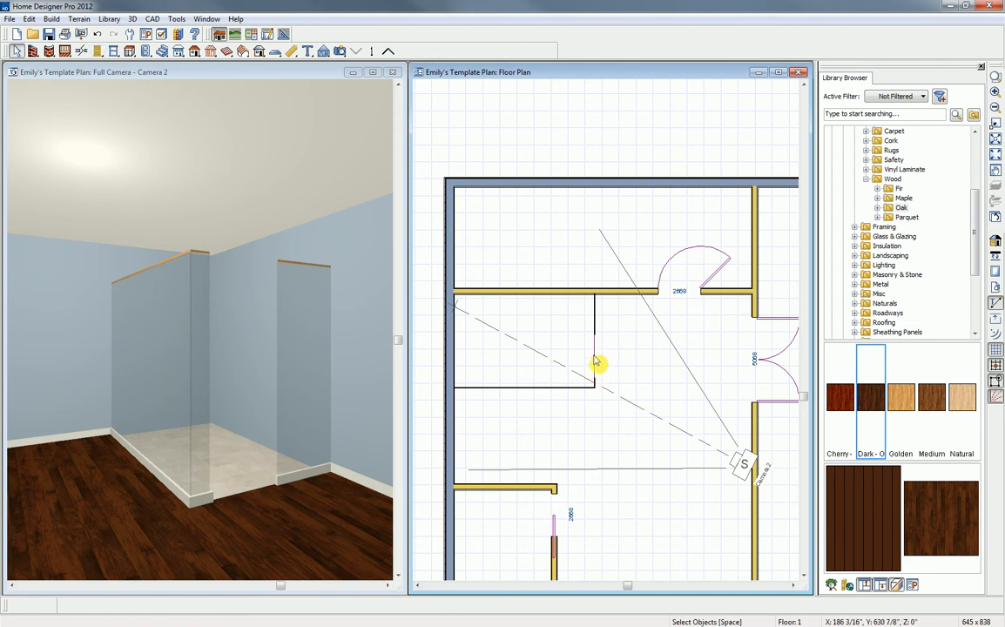
Step: Open the specification of the new shower door and set its style to Glass and its type to Hinged
click(594, 355)
double_click(594, 354)
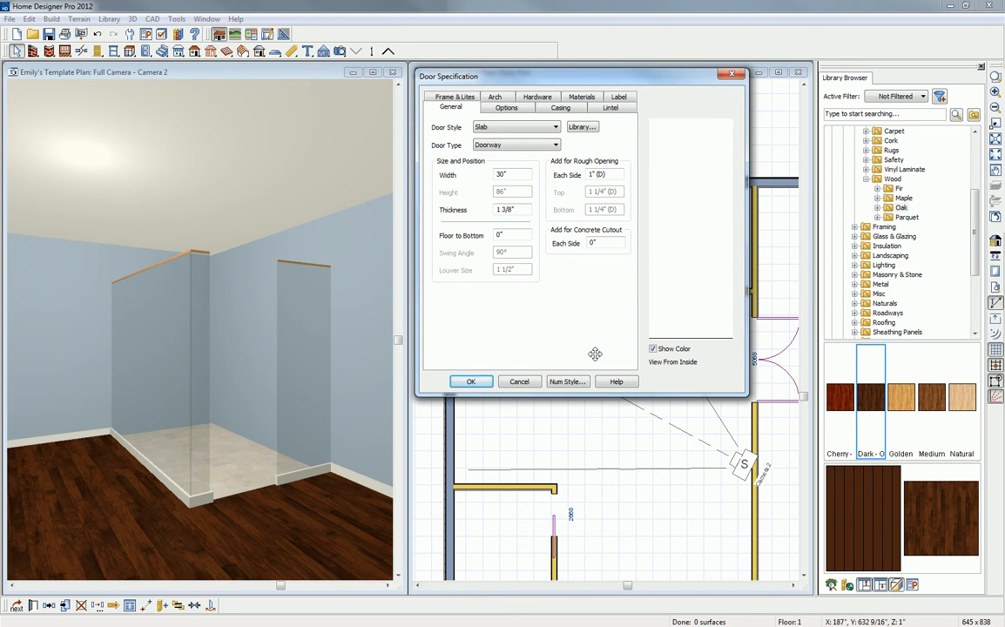
click(557, 128)
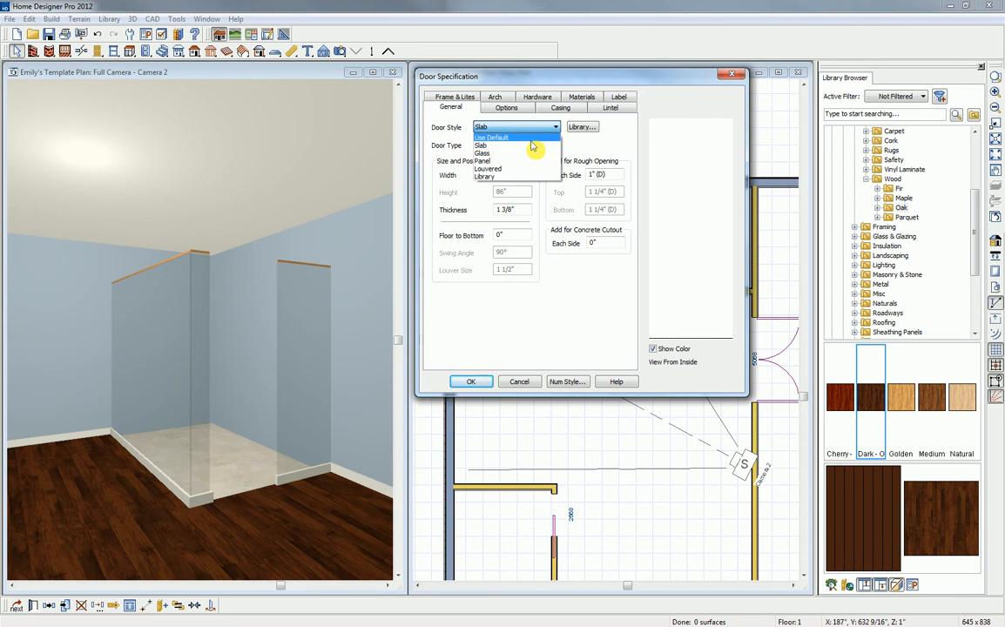
click(481, 153)
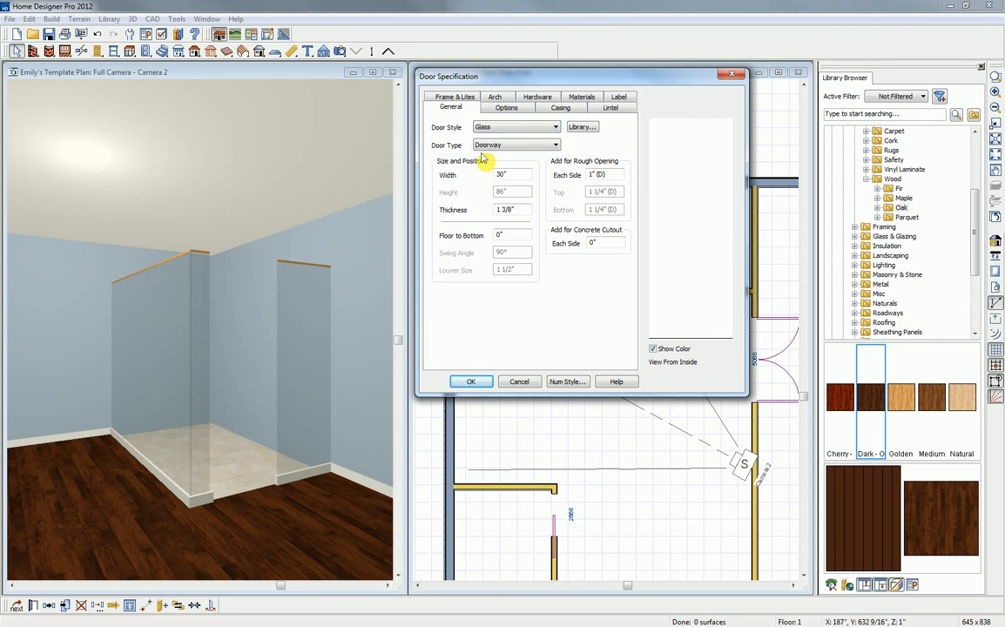
click(484, 145)
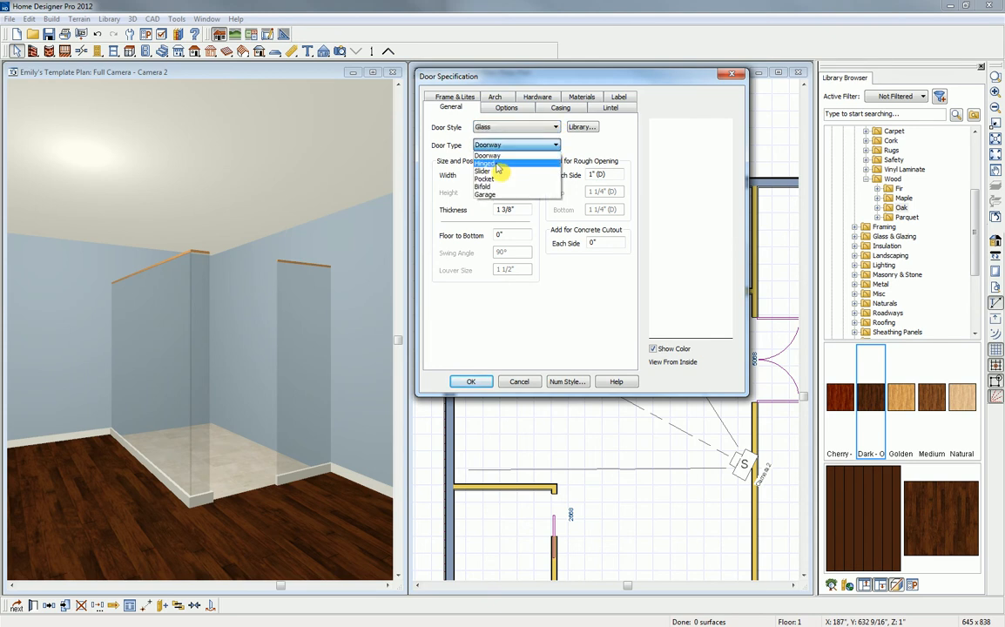
click(488, 165)
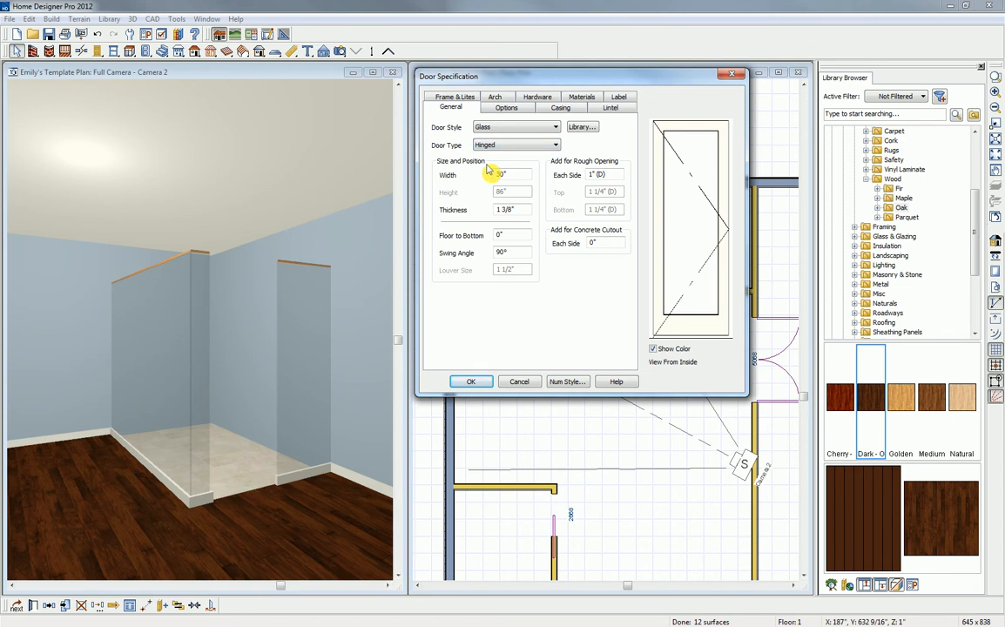
Step: Set the shower door's thickness to 1/2" and check its 3D display and casing options
drag(525, 210, 480, 211)
text(.5)
key(Tab)
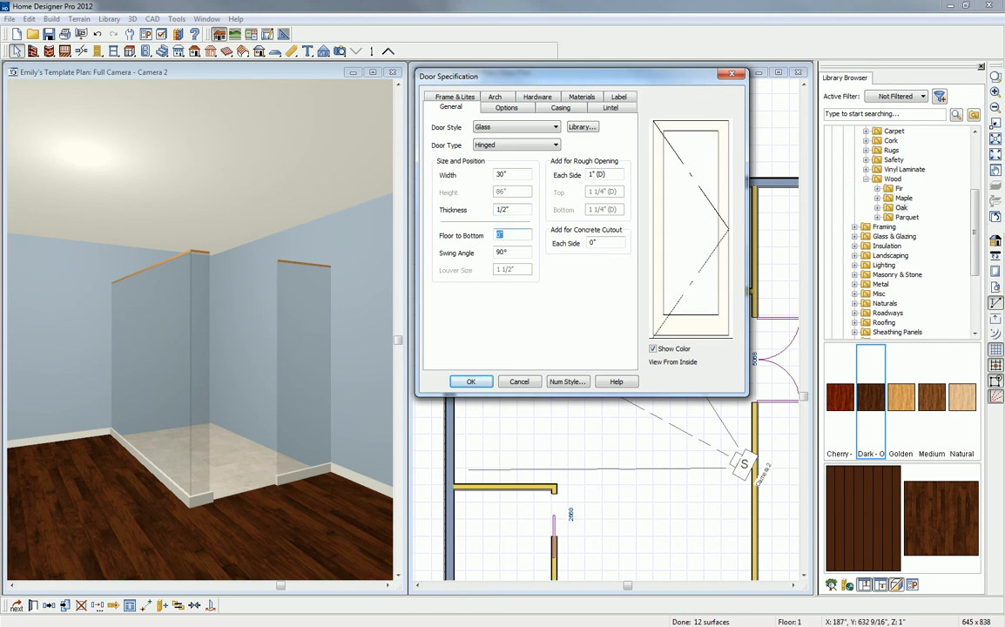
click(501, 109)
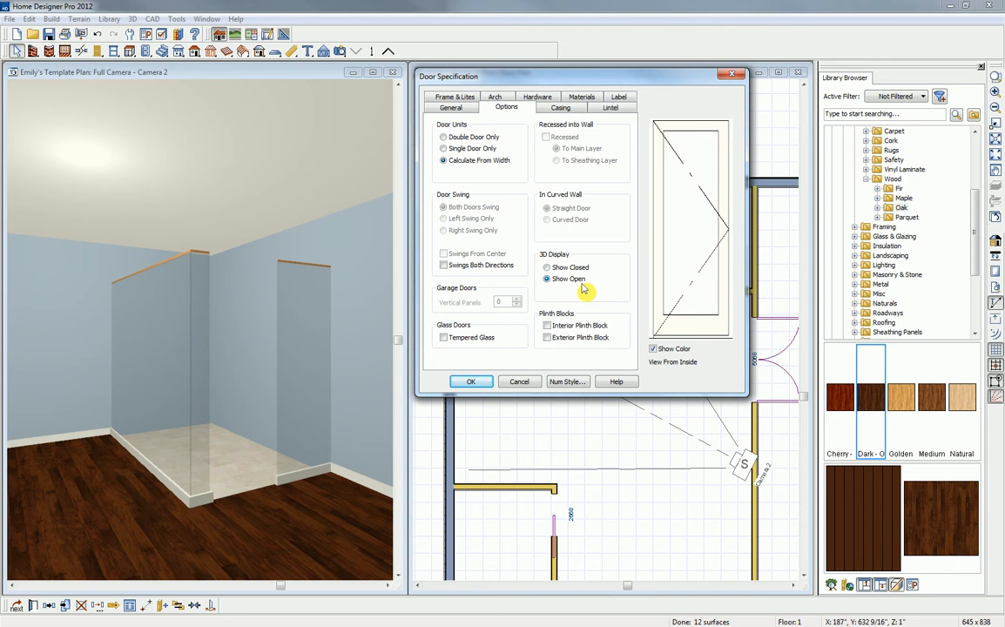
click(562, 108)
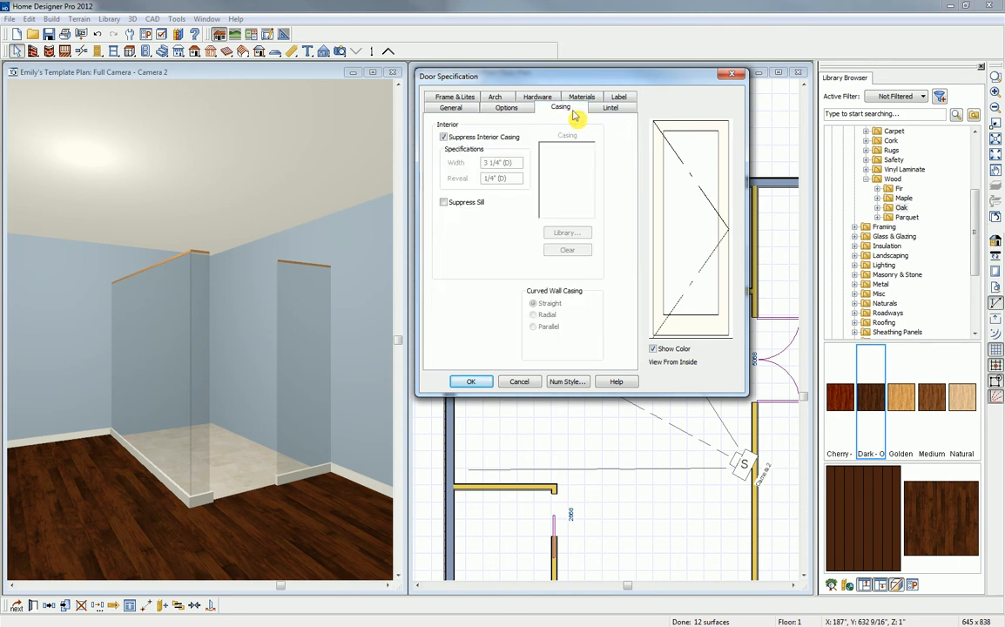
Step: Set both the frame width and the frame bottom of the glass shower door to 1/2"
click(454, 99)
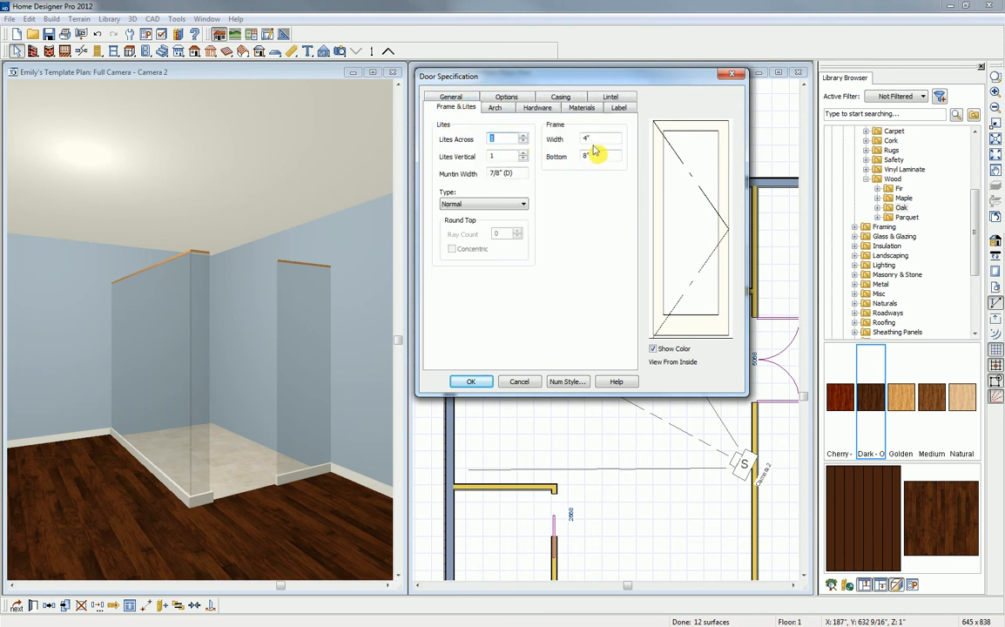
text(.5)
key(Tab)
key(Tab)
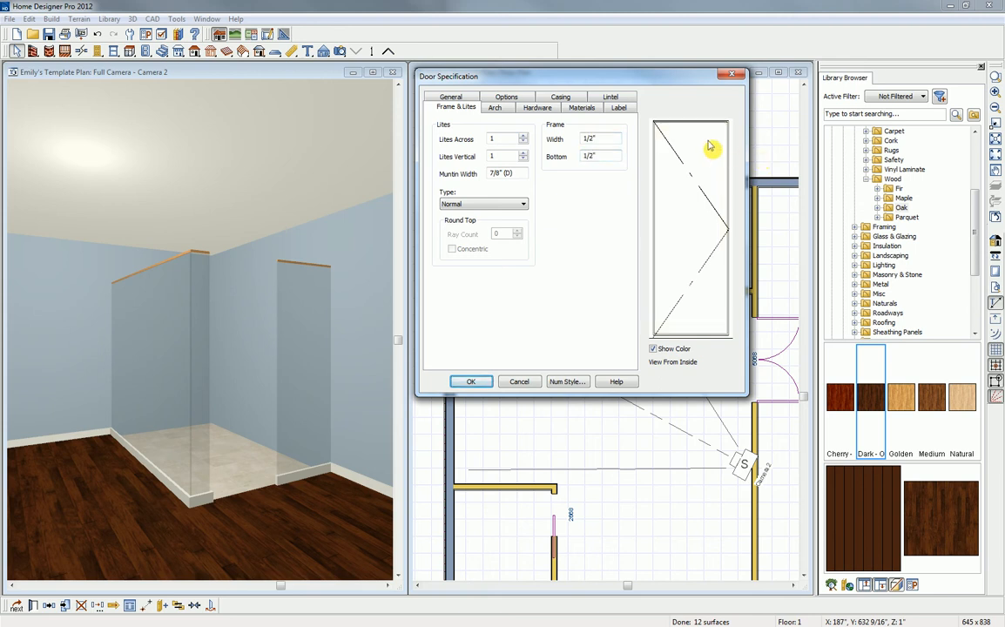
Step: Choose Bar Pull Long v from the library's cabinet bar pulls as the glass shower door's interior handle
click(539, 108)
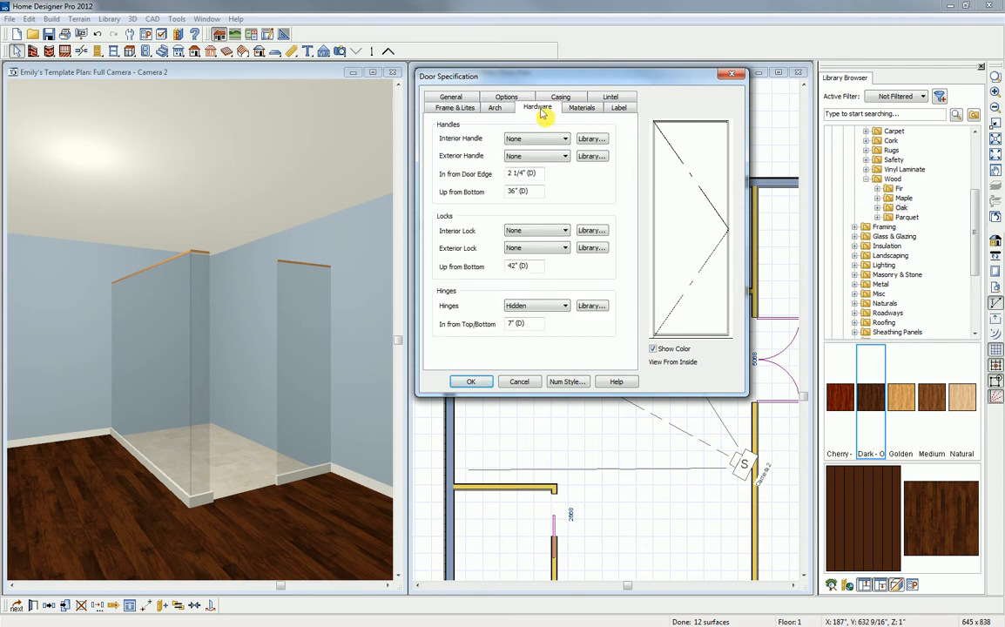
click(593, 140)
click(445, 191)
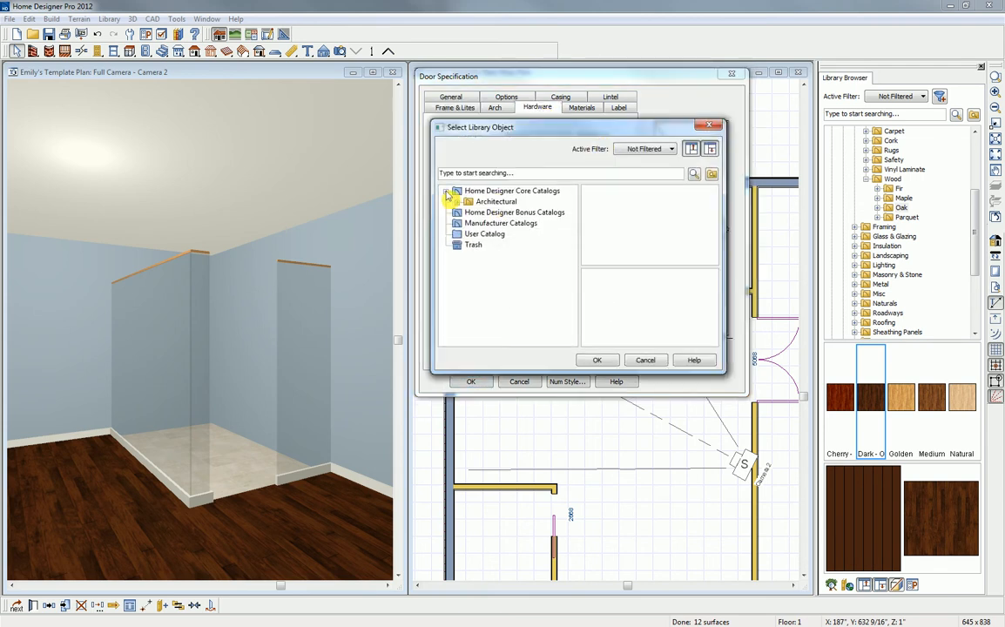
click(457, 202)
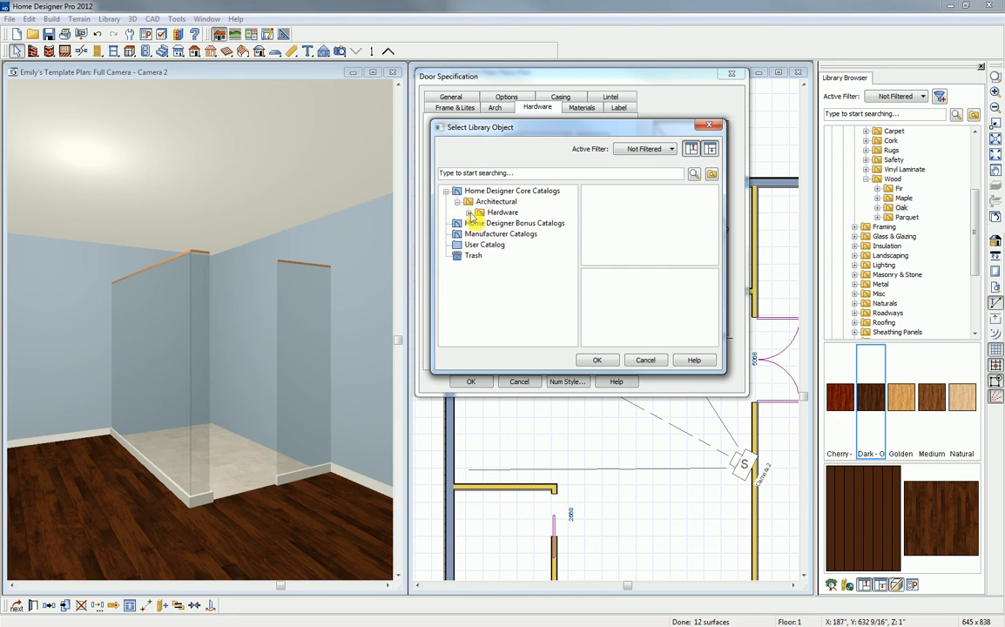
click(469, 213)
click(479, 223)
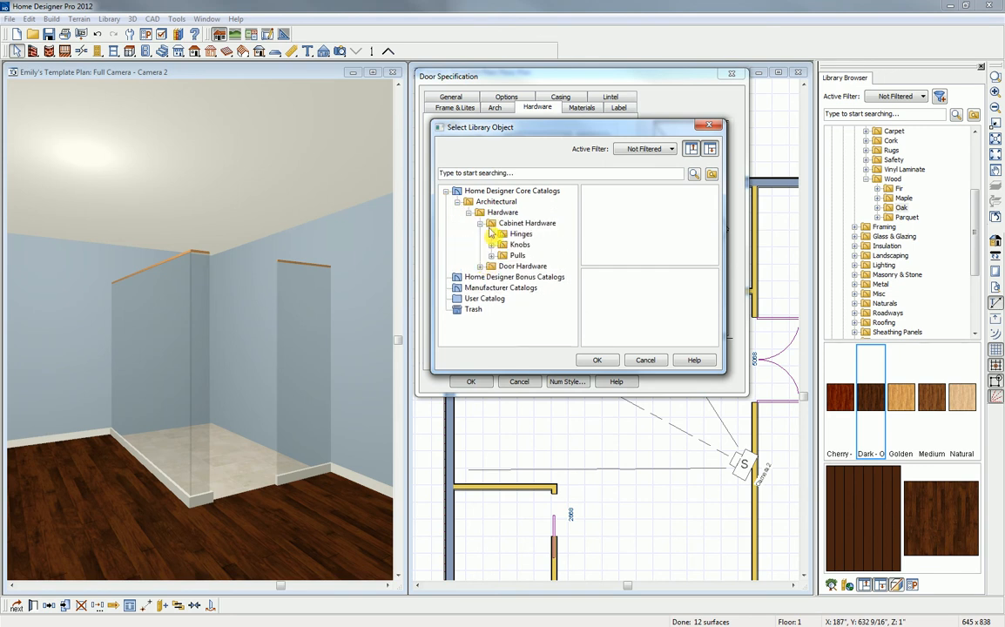
click(491, 256)
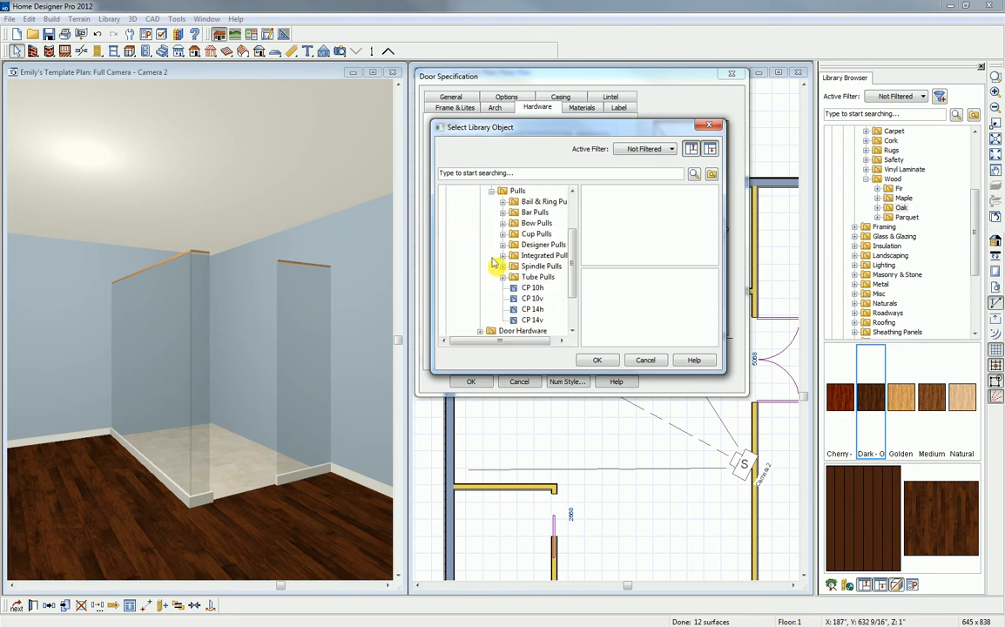
click(514, 217)
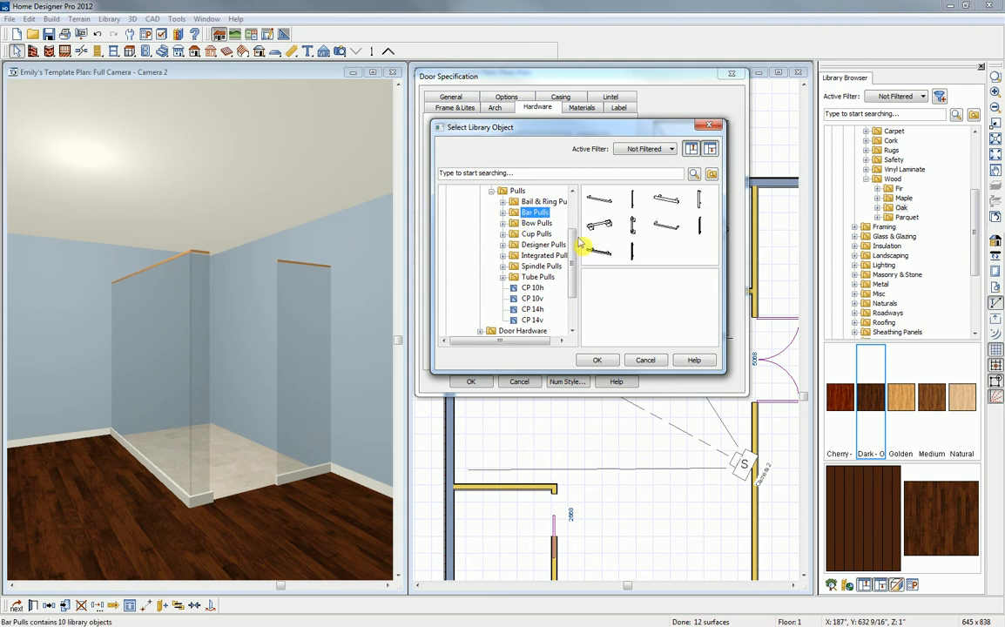
click(502, 213)
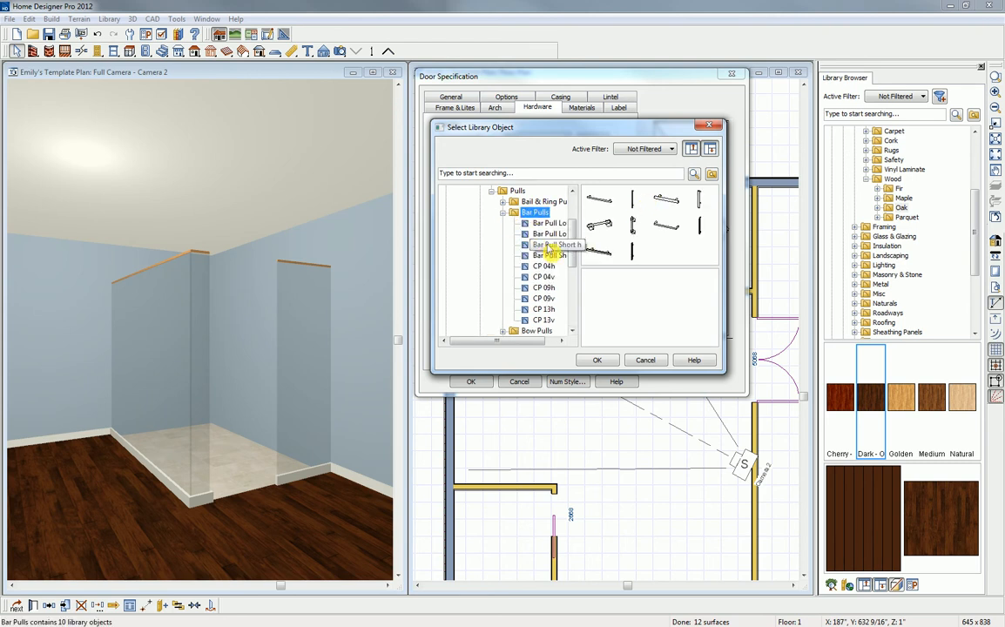
click(546, 223)
click(547, 233)
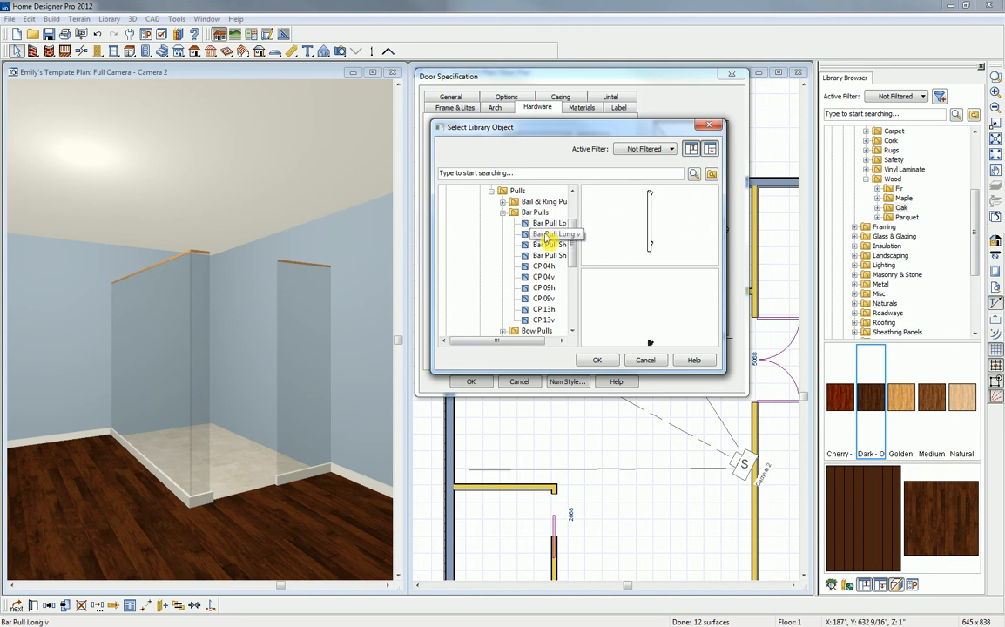
click(597, 360)
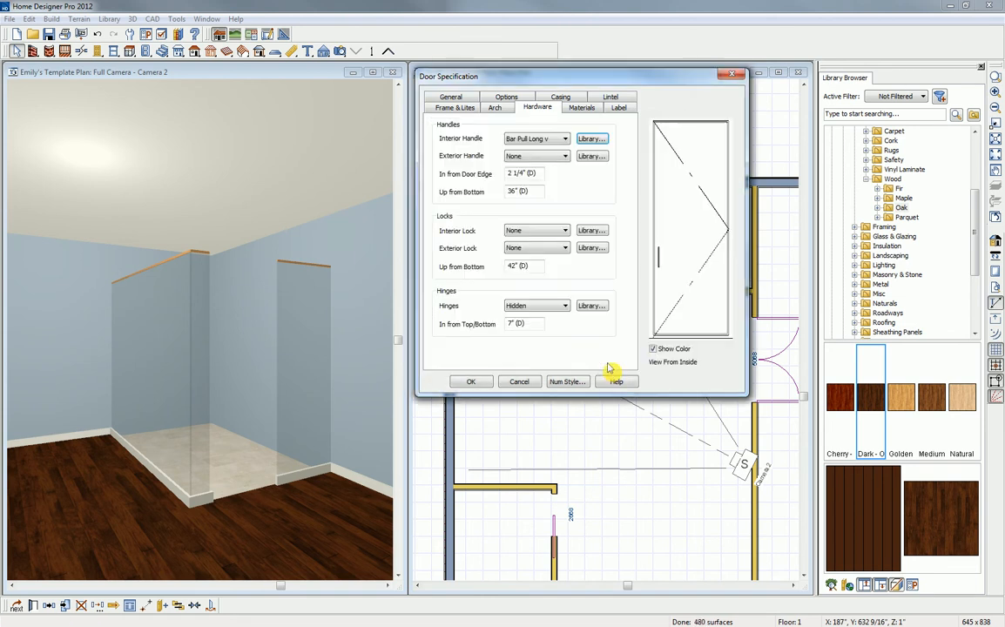
Step: Choose the same Bar Pull Long v from the library as the shower door's exterior handle
click(591, 156)
click(447, 192)
click(457, 201)
click(469, 213)
click(480, 223)
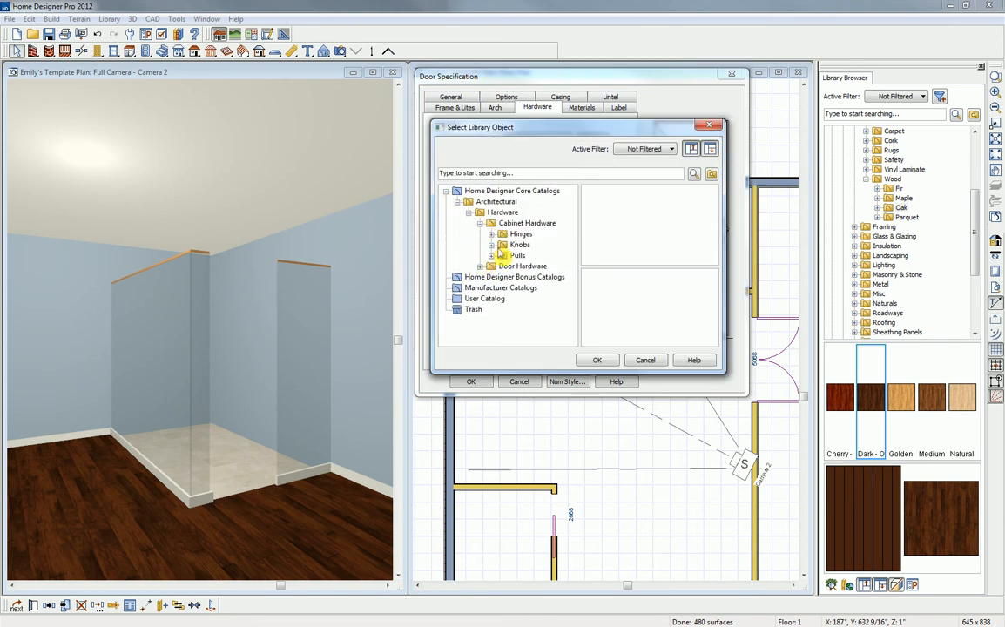
click(492, 256)
click(534, 212)
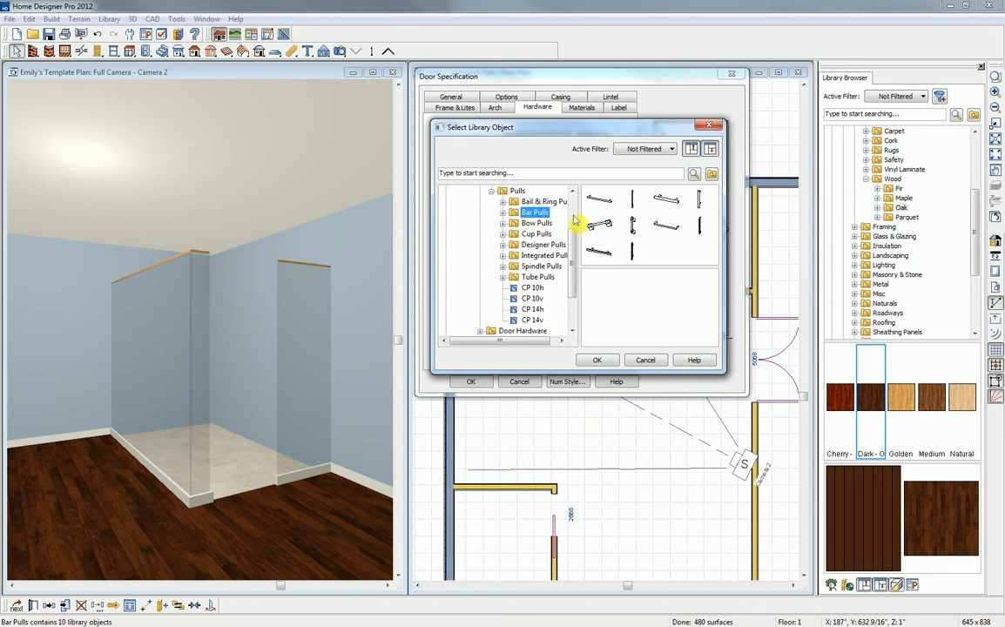
click(632, 204)
click(599, 360)
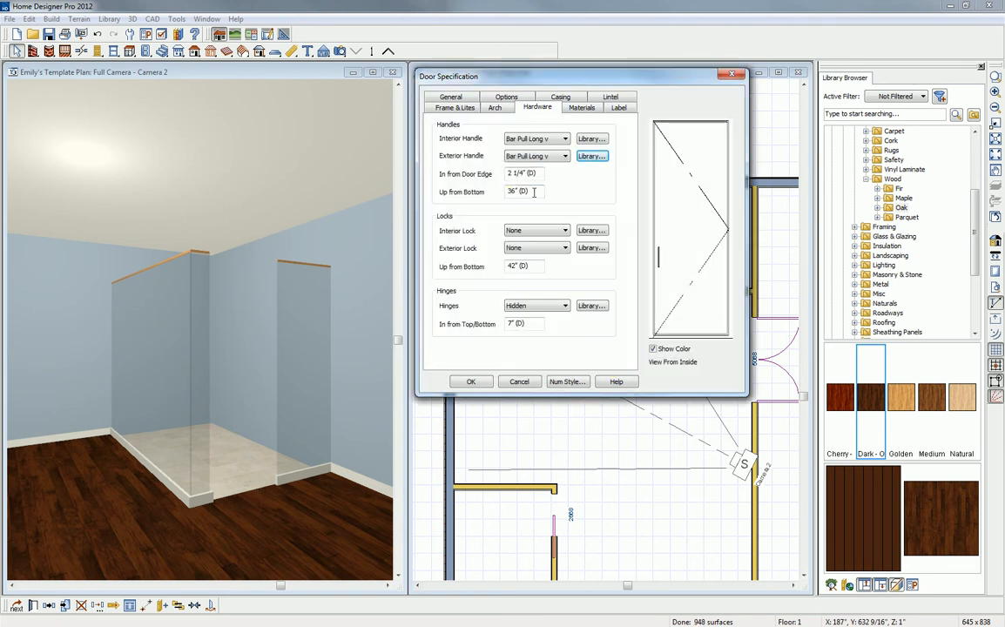
Step: Set the door handles 42" up from the bottom, apply the specification, and make the door swing into the shower
click(532, 192)
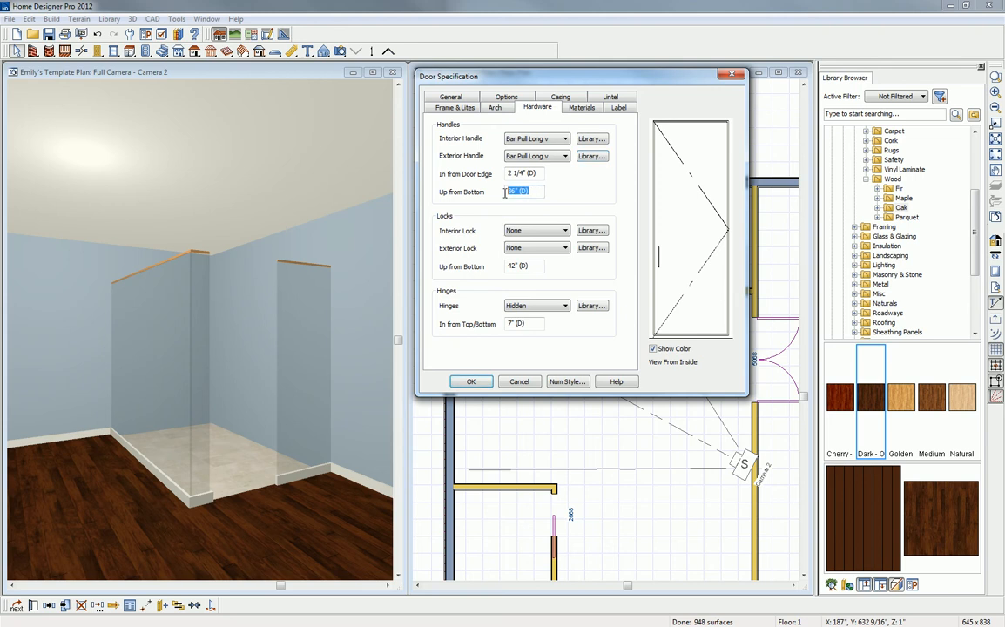
text(42)
click(470, 382)
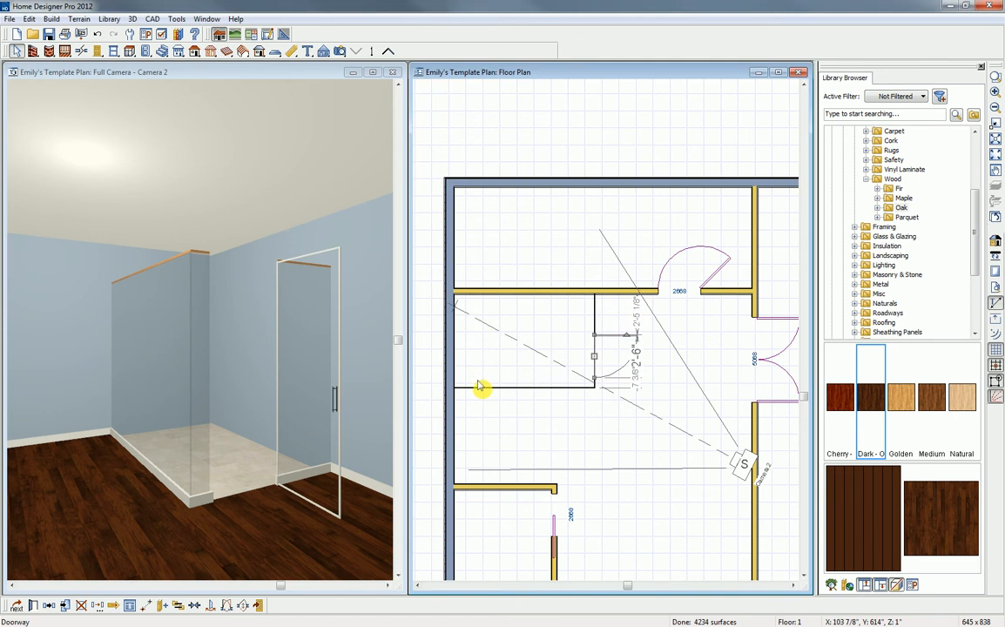
drag(639, 337, 573, 357)
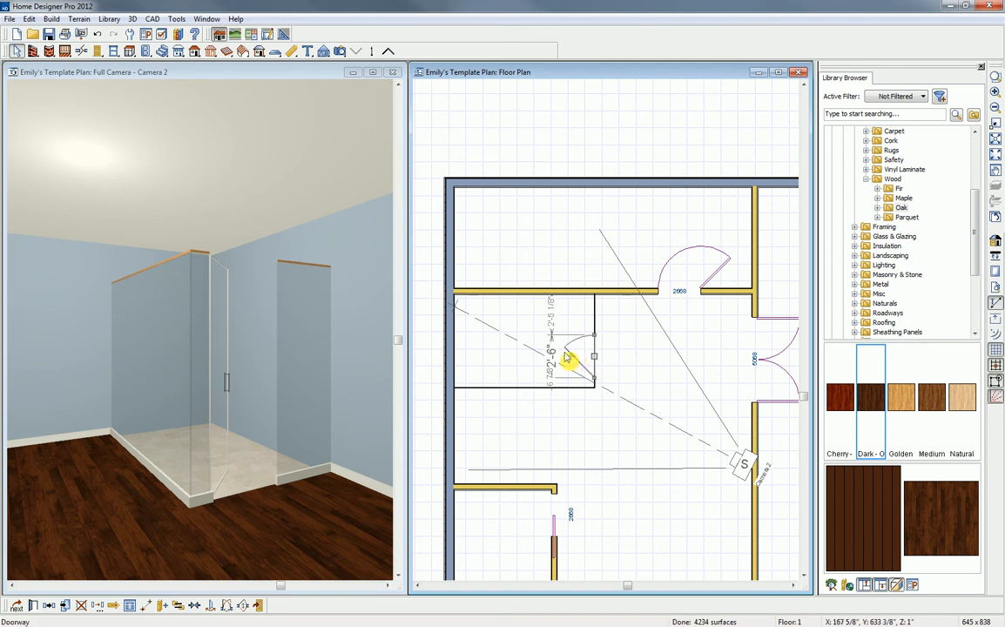
Step: Pick up the Glass Standard material from the door pane in the 3D view and apply it to the door's frame
click(166, 76)
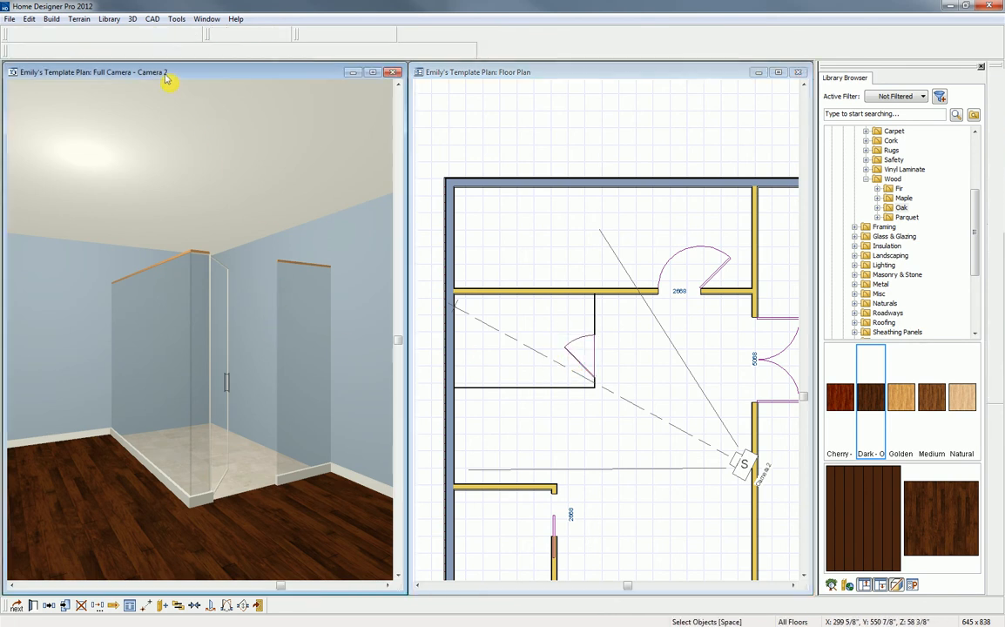
drag(115, 285, 143, 352)
middle_drag(209, 364, 188, 366)
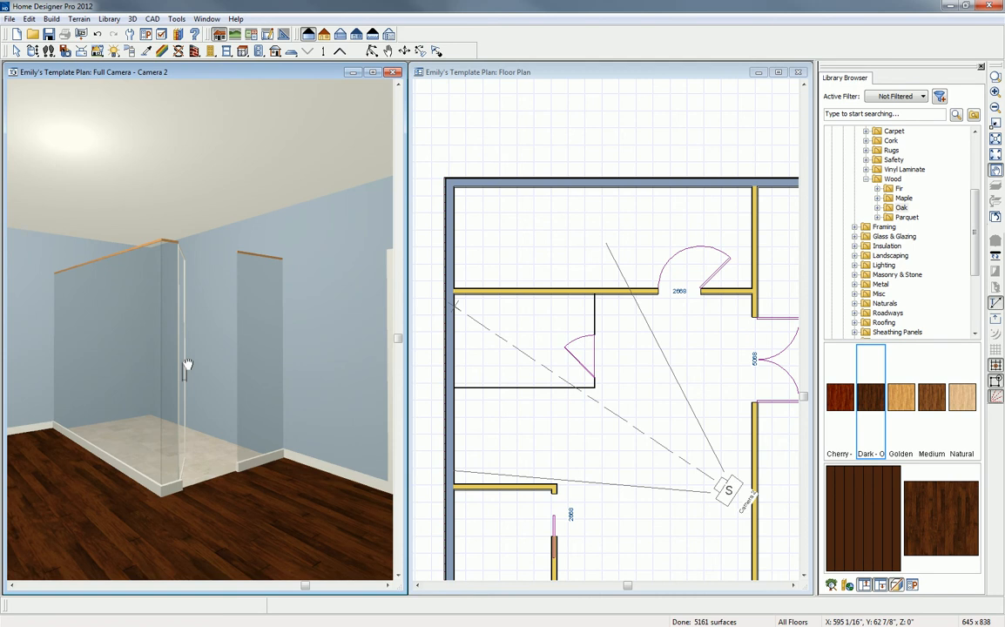
key(alt+o)
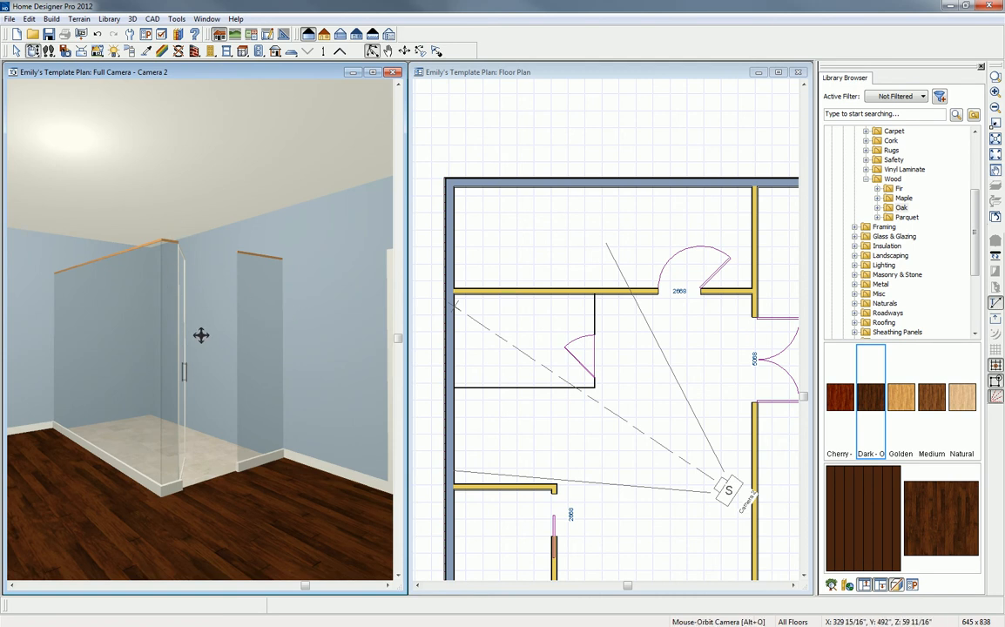
scroll(200, 336, up, 3)
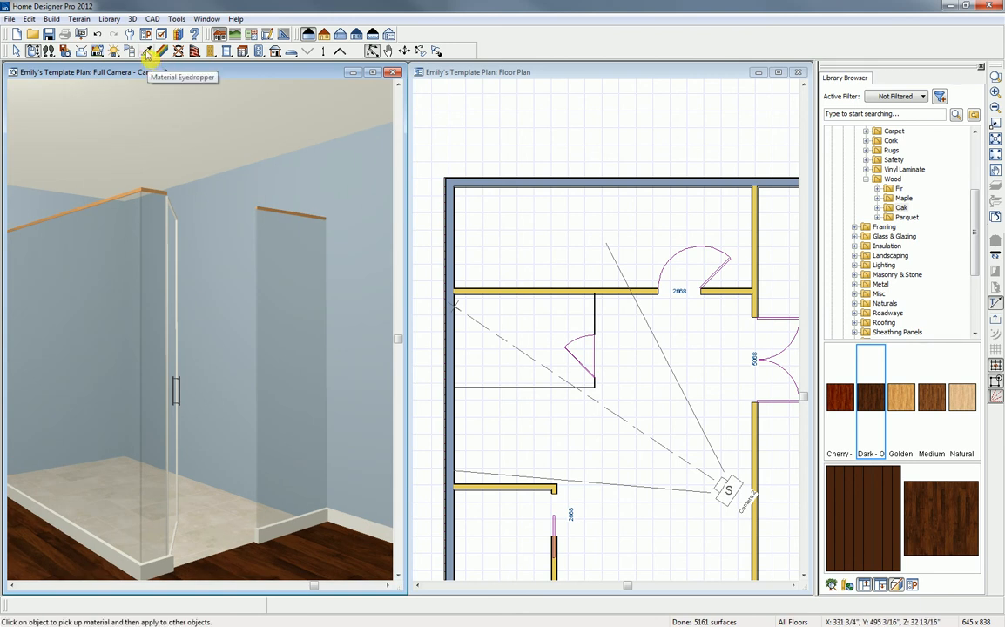
click(148, 52)
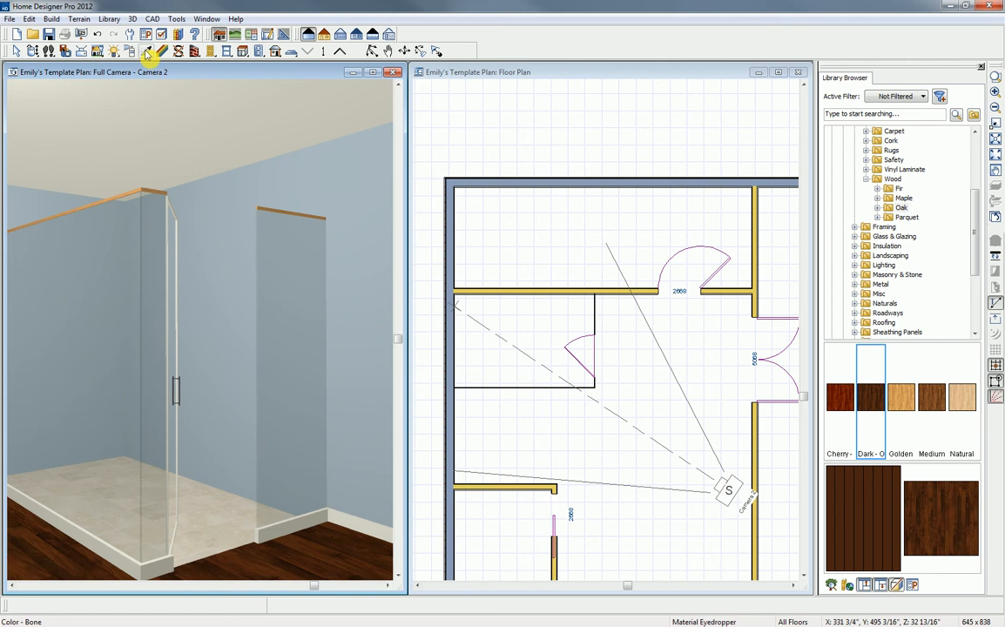
click(172, 242)
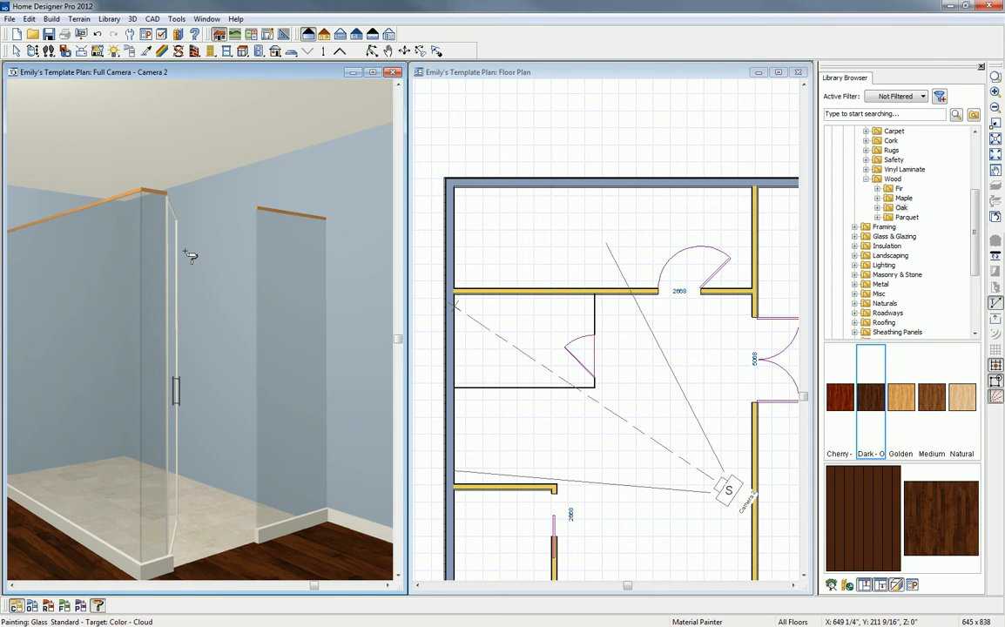
click(97, 606)
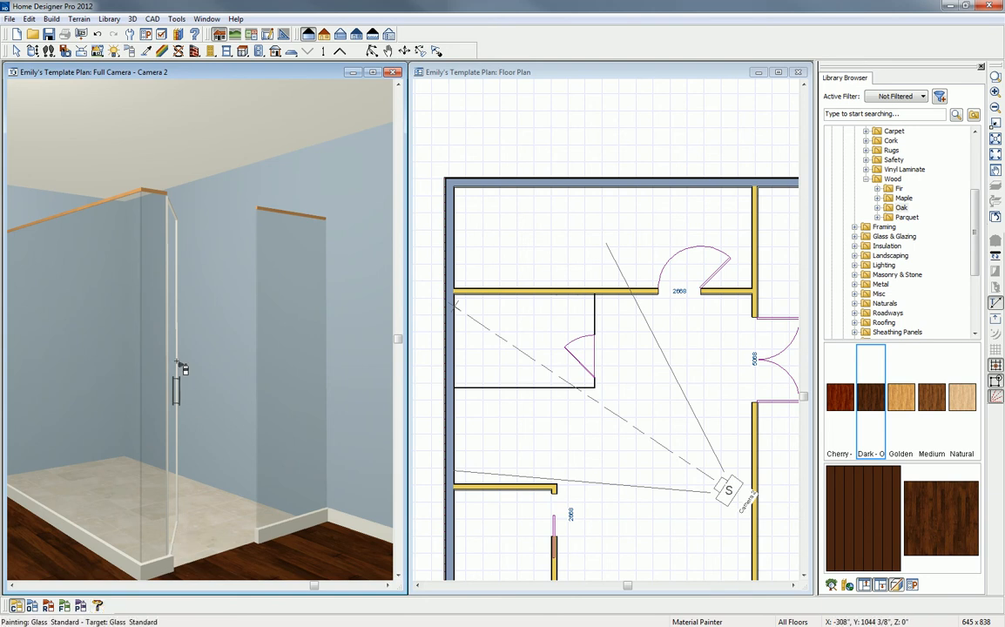
click(178, 364)
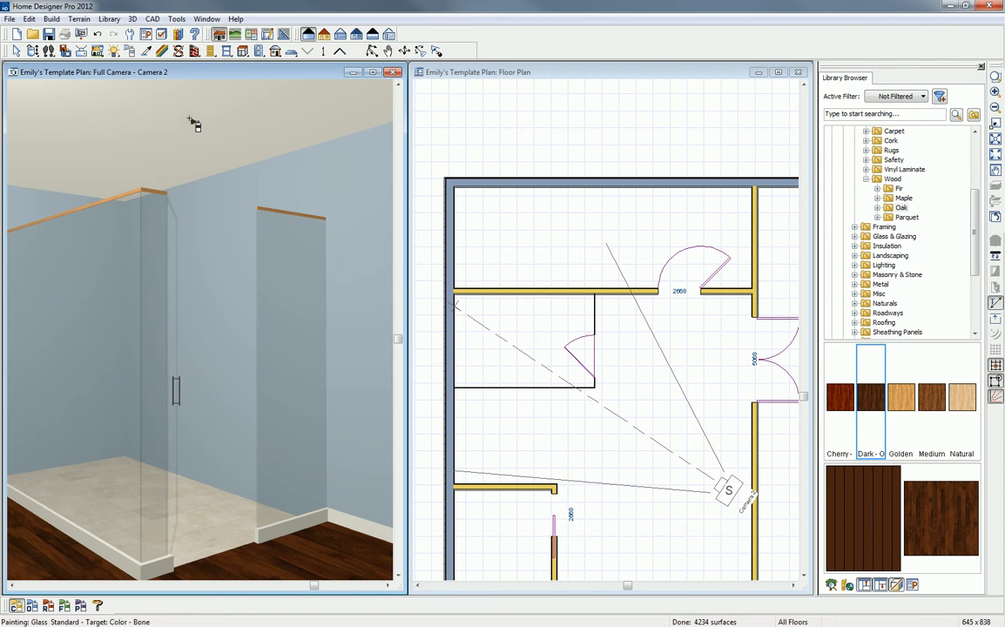
Step: Pick up Aluminum Brushed from the door handle and apply it to the top rails of the glass shower walls
click(147, 52)
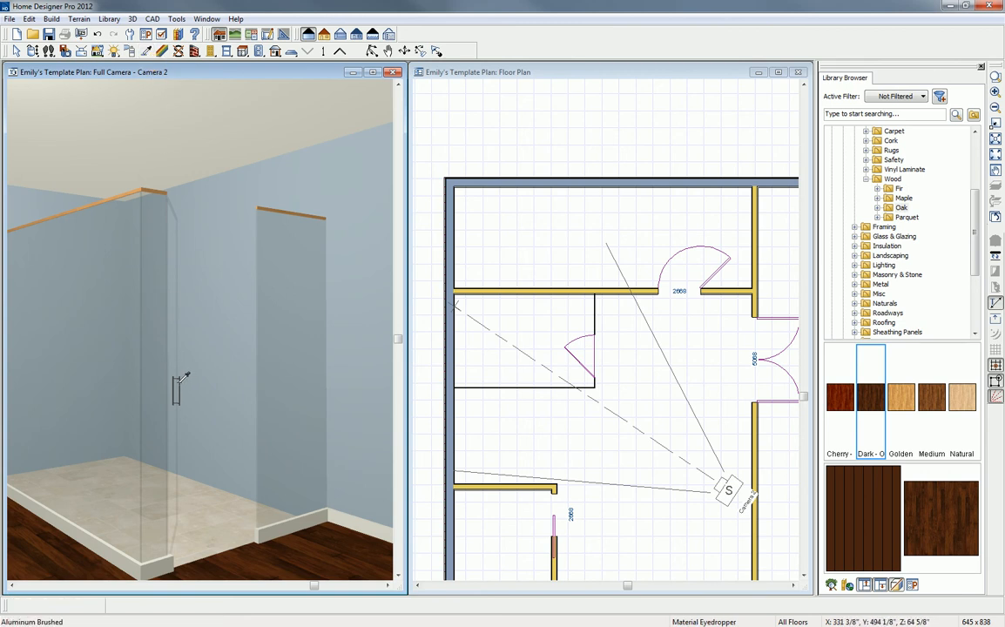
click(179, 382)
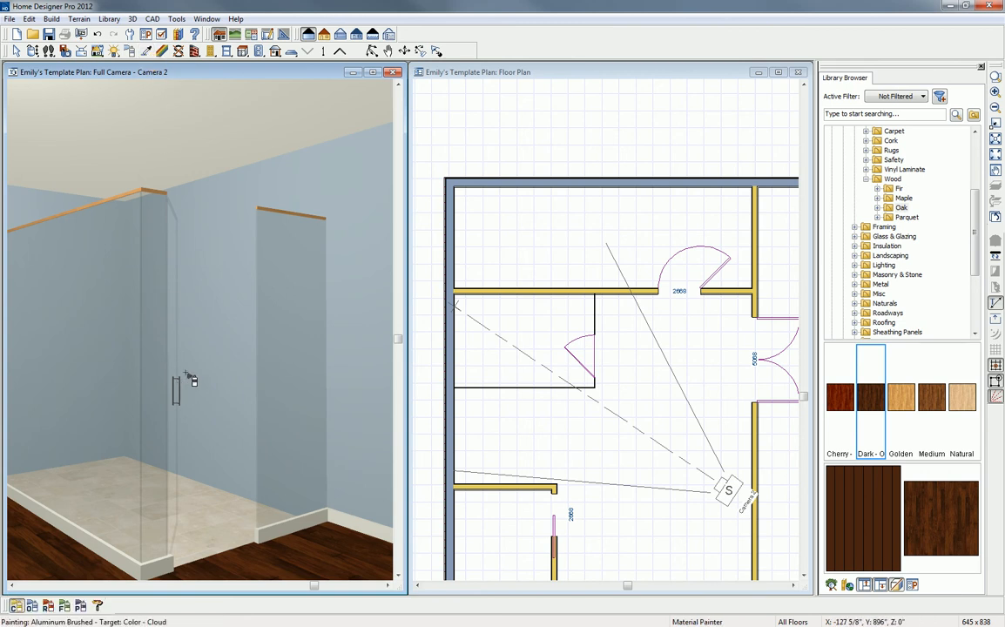
click(283, 212)
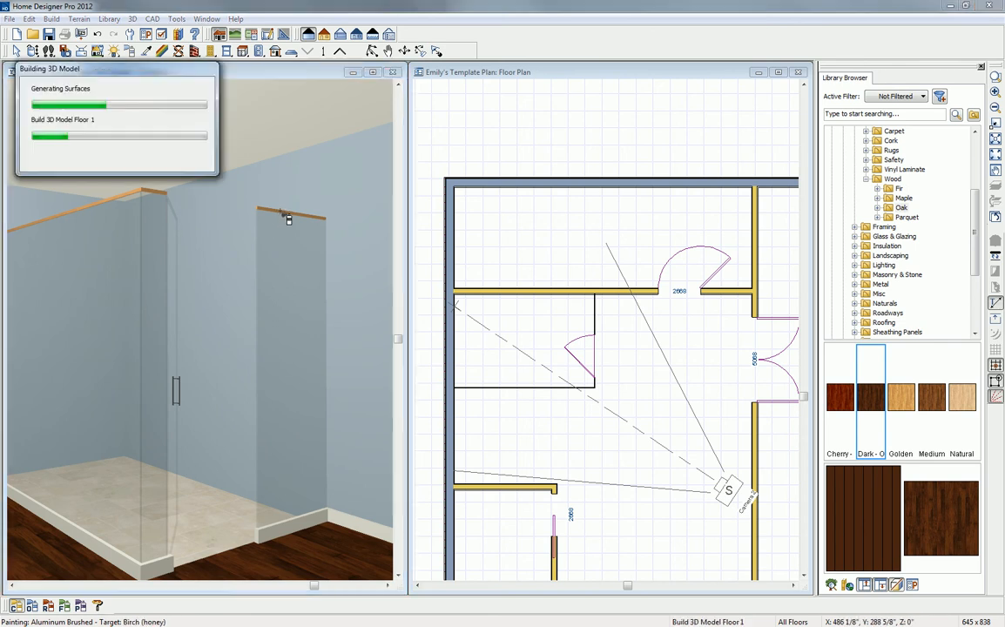
click(133, 202)
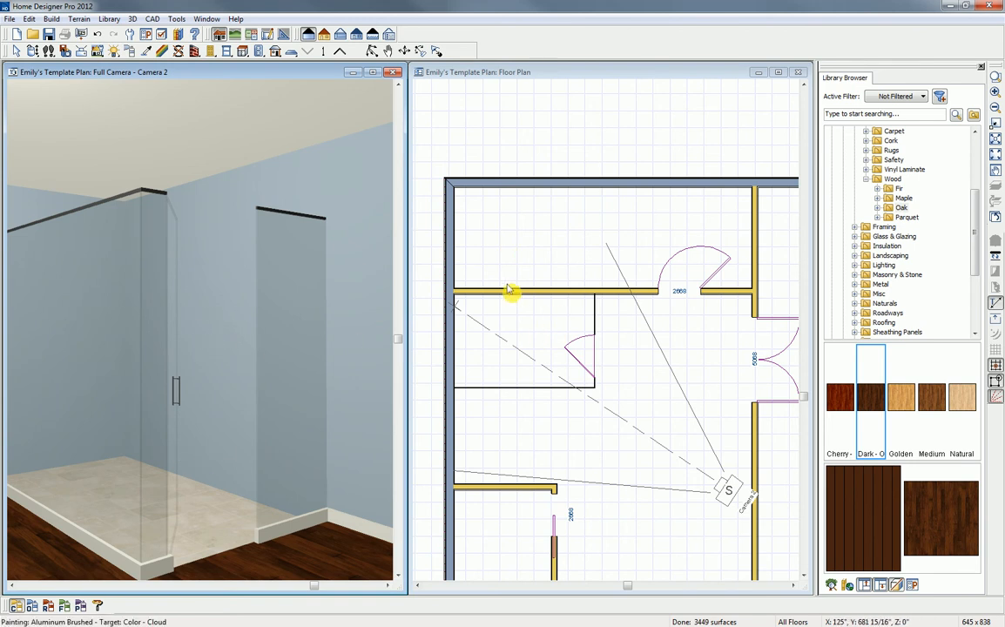
Step: On the floor plan, set the distance from the exterior wall to the shower wall containing the glass door to 8'
key(space)
click(594, 325)
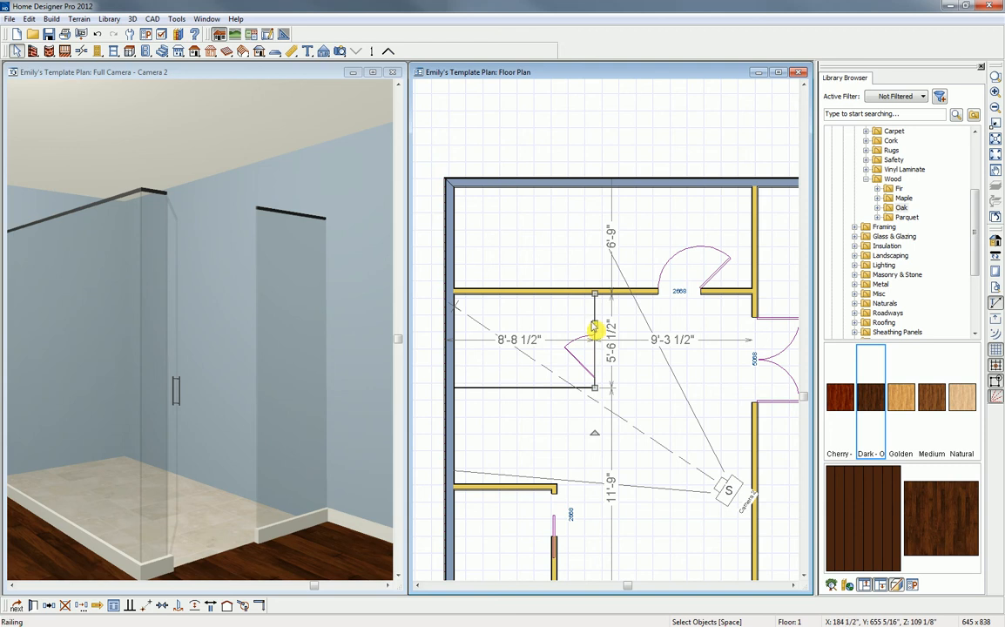
click(519, 338)
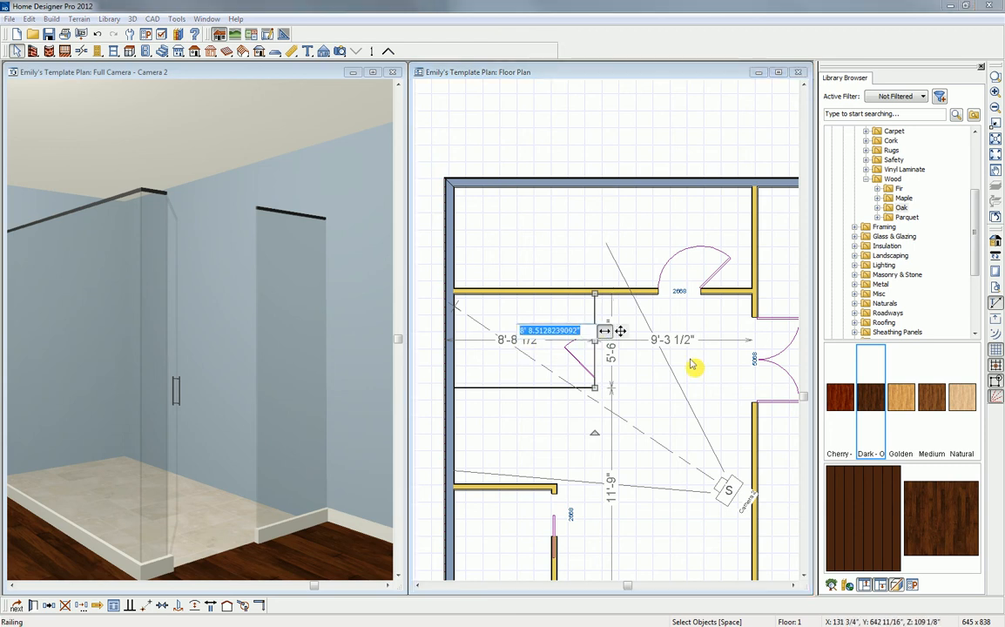
text(8)
key(Return)
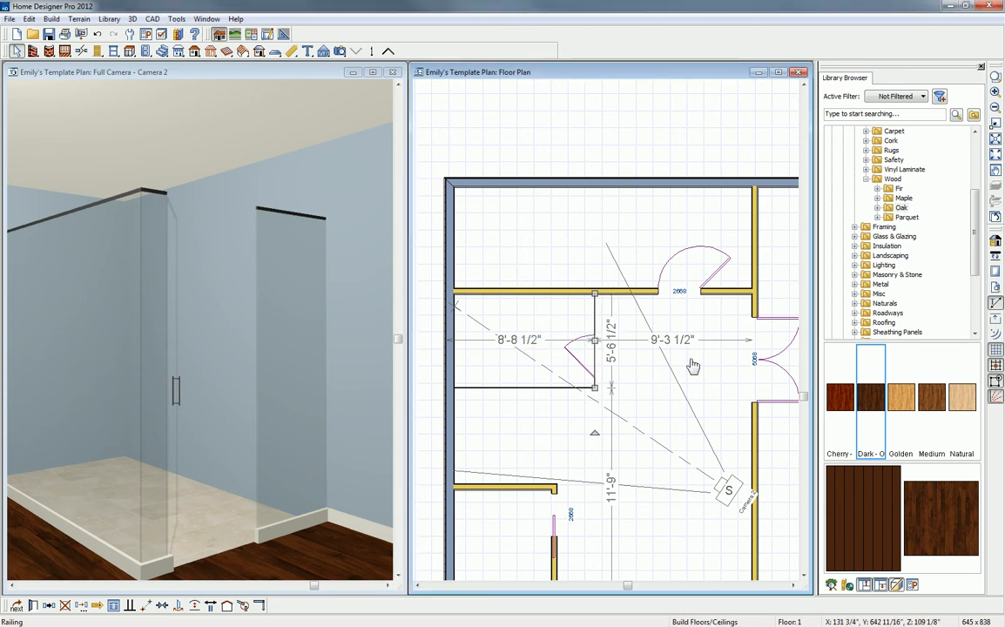
Step: Set the distance between the long glass shower wall and the parallel interior wall to 5'
click(524, 390)
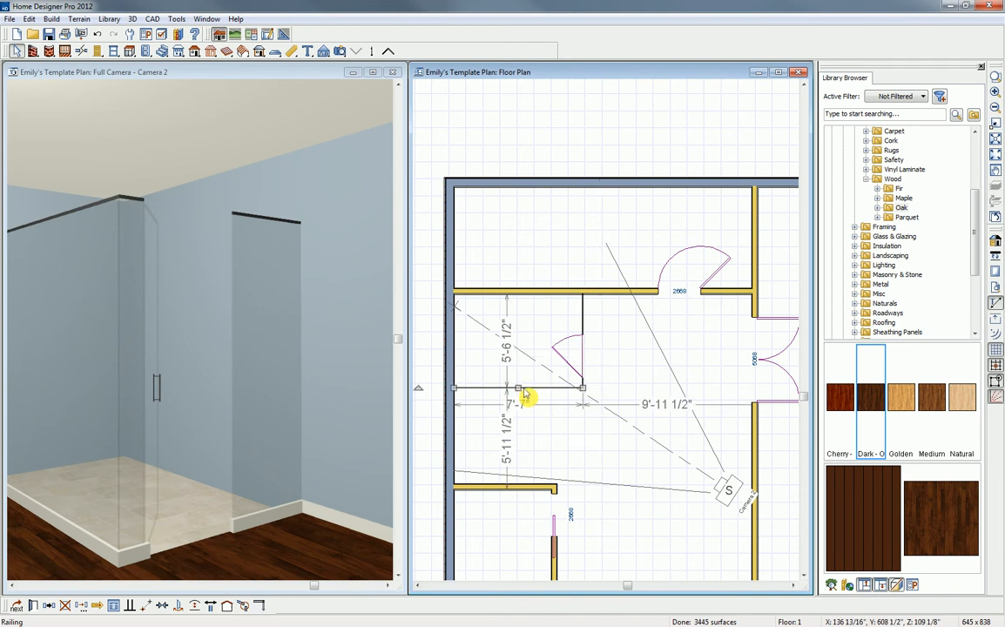
click(509, 358)
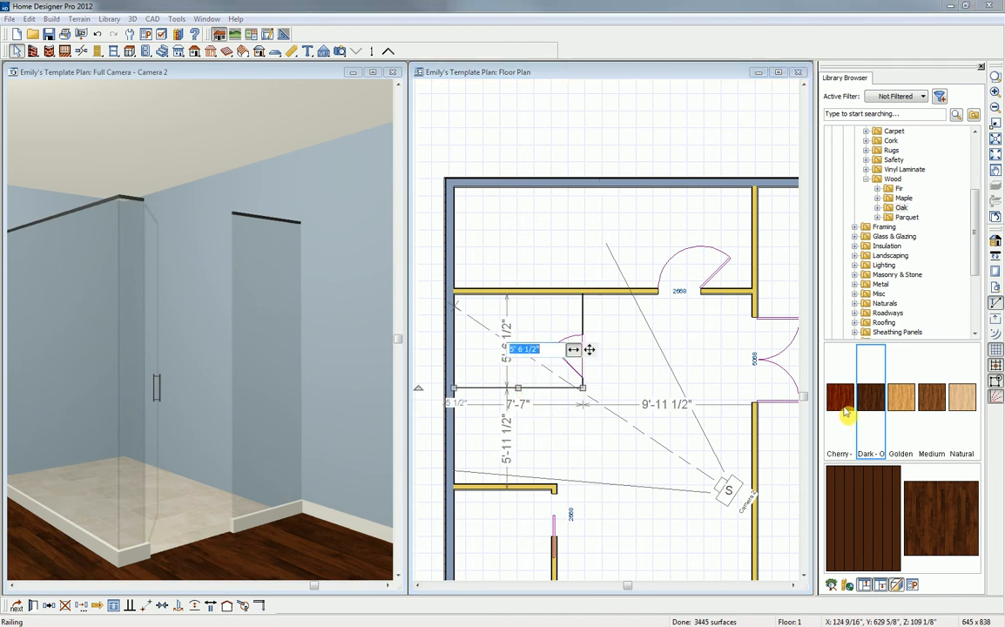
text(5')
key(Return)
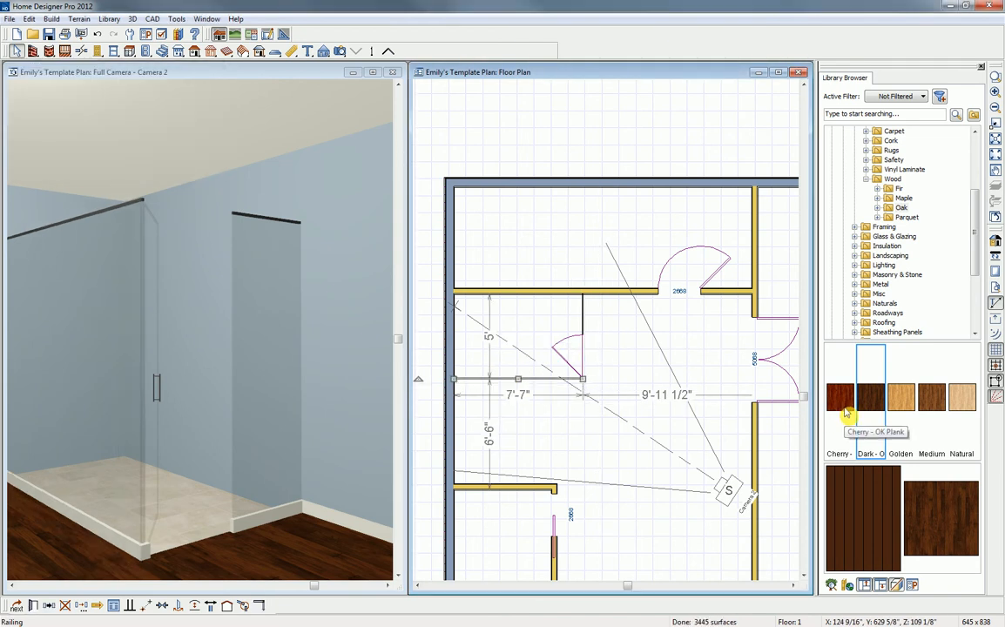
Step: Slide the glass door along its wall to about 6" from the shower's outer corner
click(581, 357)
drag(583, 355, 583, 350)
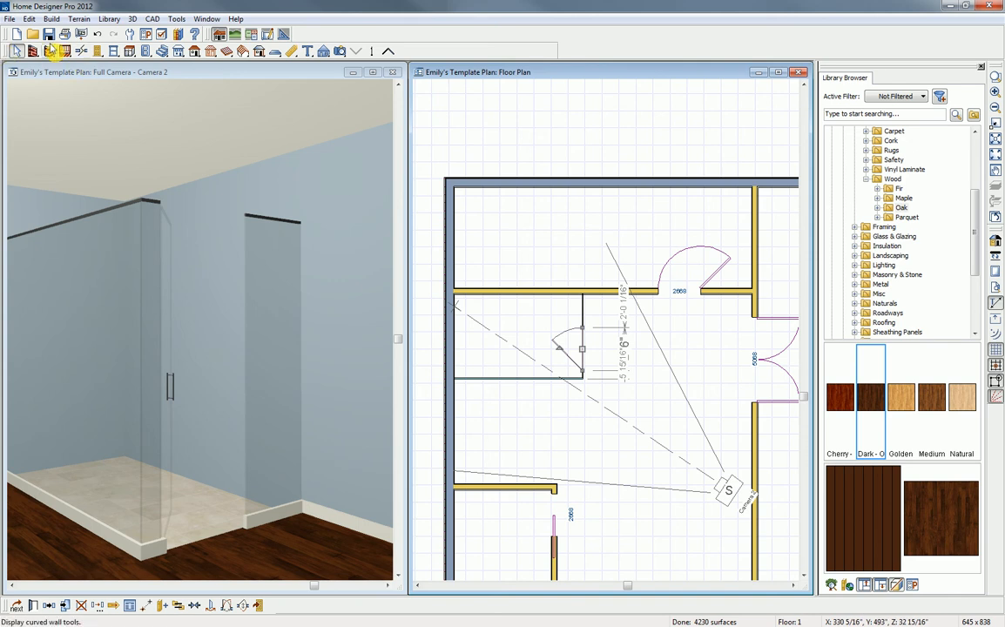
Step: Place a soffit inside the shower against the interior back wall and stretch it to 7'-6" wide, up to the glass door wall
click(129, 51)
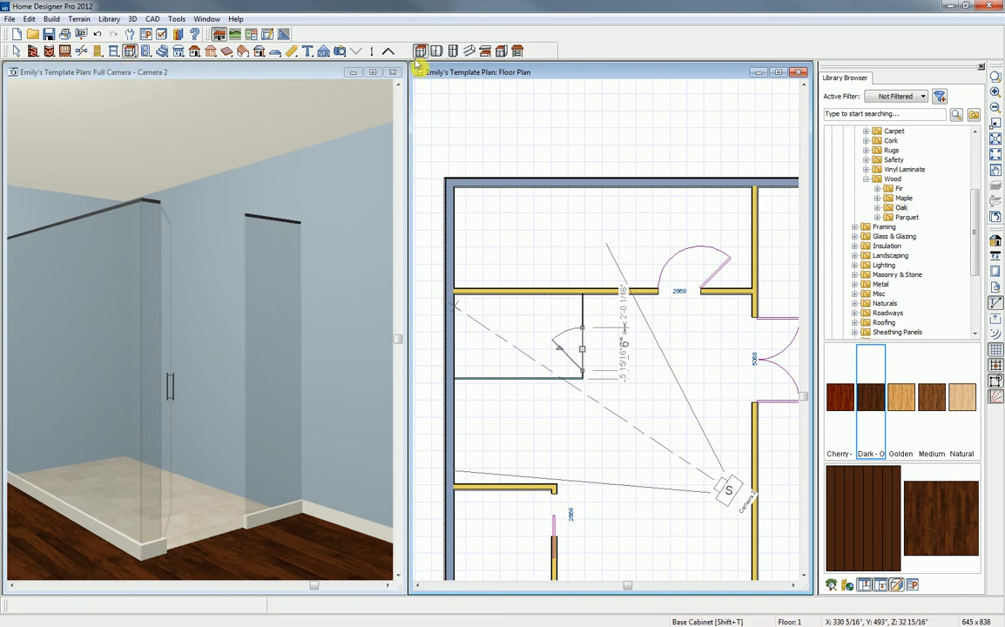
click(469, 52)
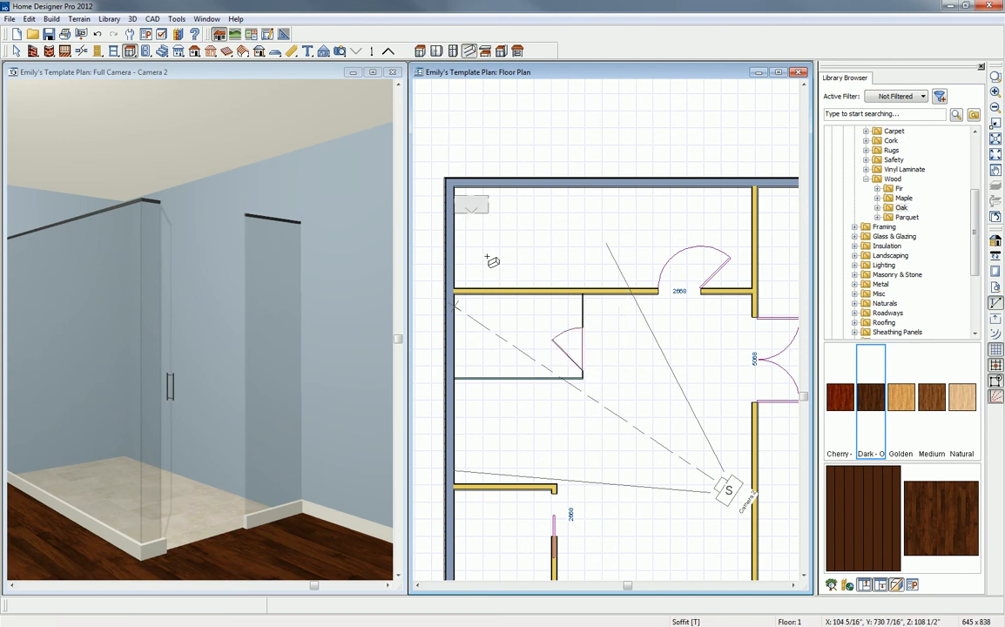
click(473, 305)
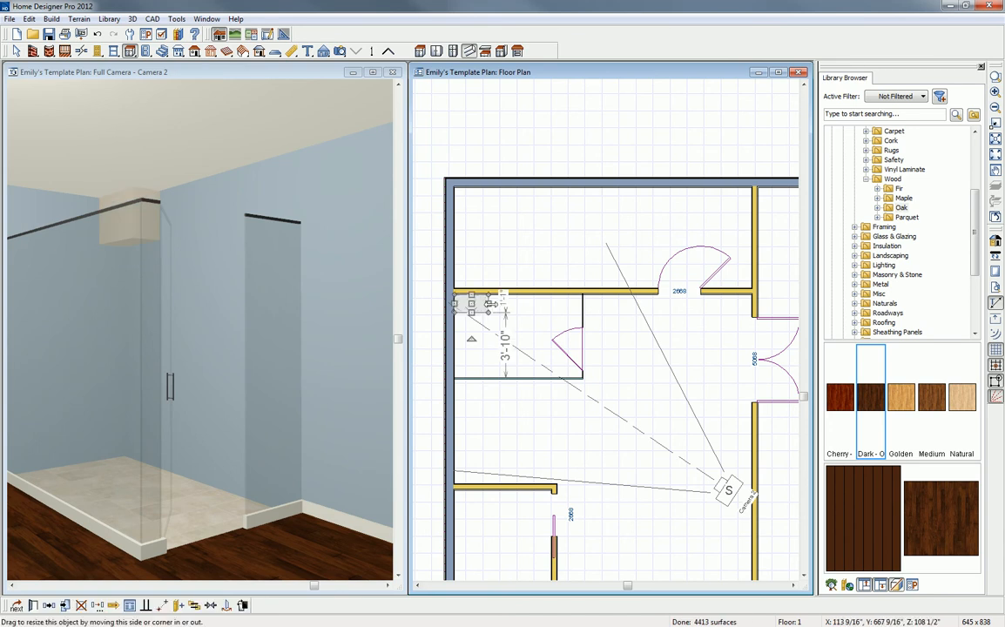
drag(501, 304, 581, 308)
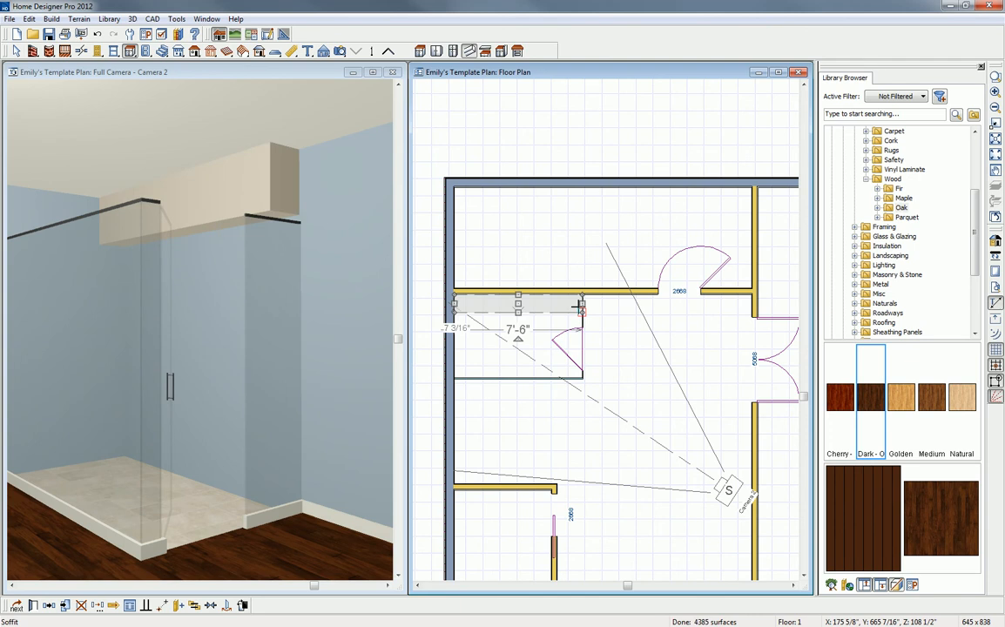
Step: Turn the soffit into a shower bench by setting its depth to 19" and its floor-to-bottom height to 0"
click(32, 606)
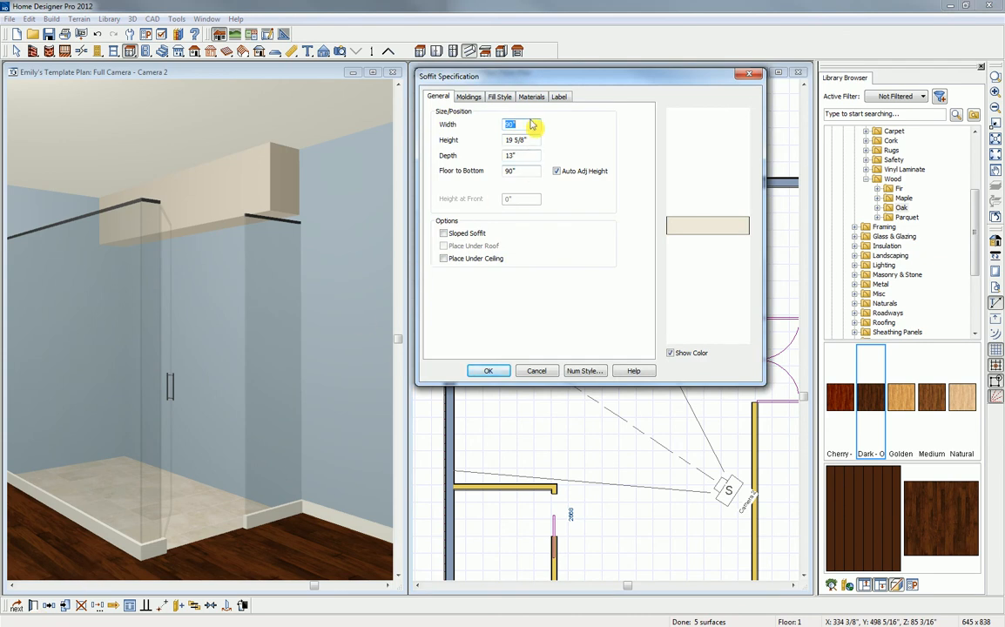
double_click(508, 156)
text(19)
text(0)
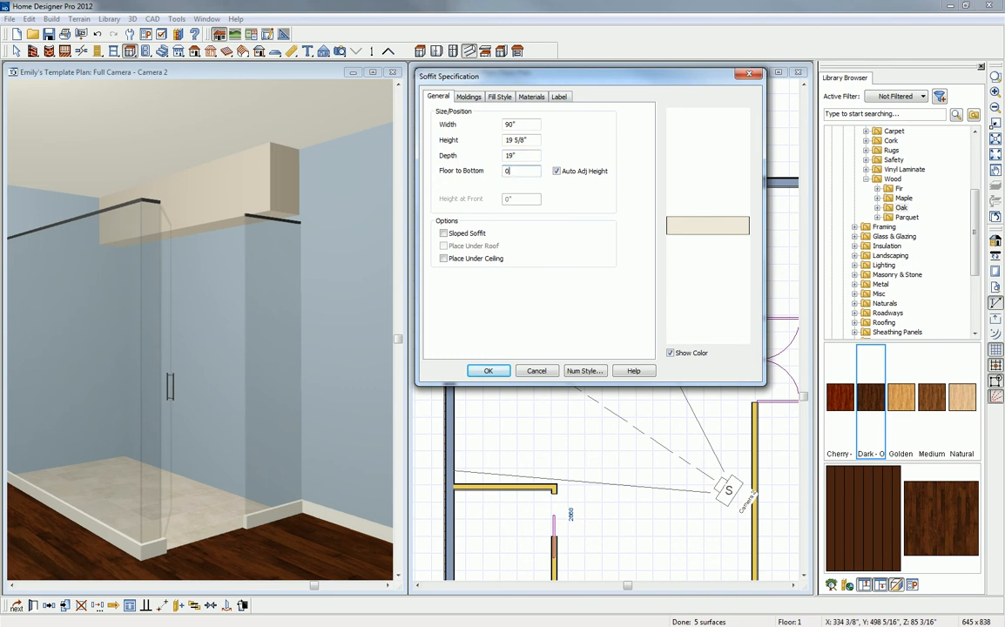
click(486, 371)
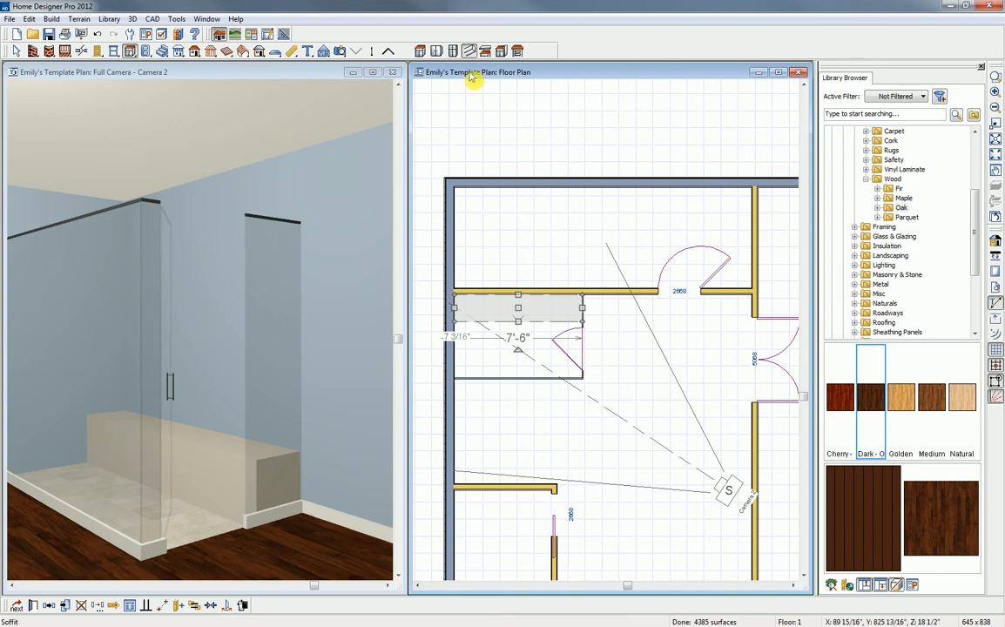
Step: Place a pass-thru opening in the interior wall behind the shower bench, roughly centred along the shower
click(114, 52)
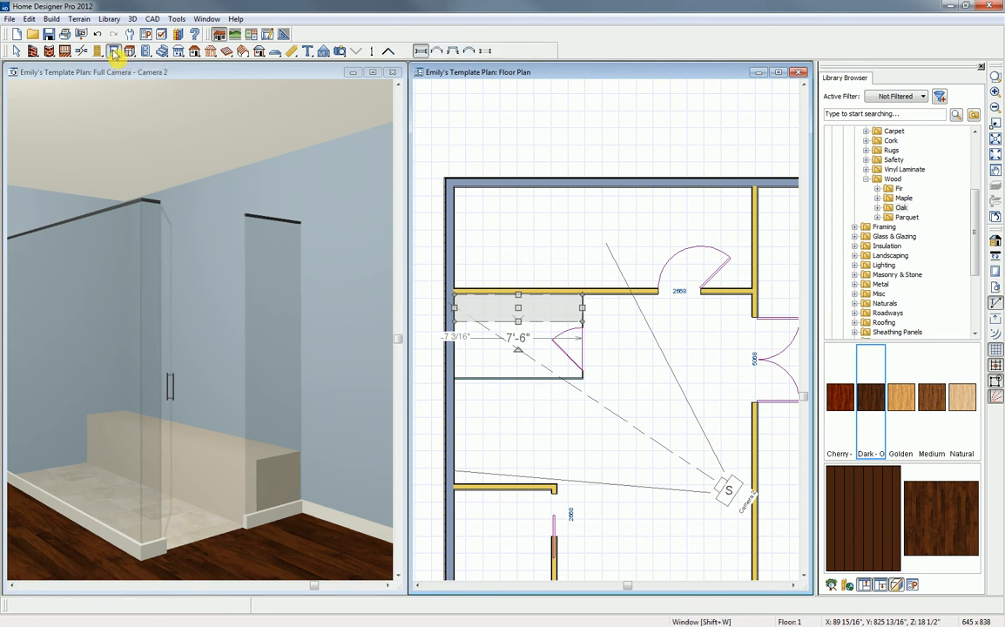
click(489, 54)
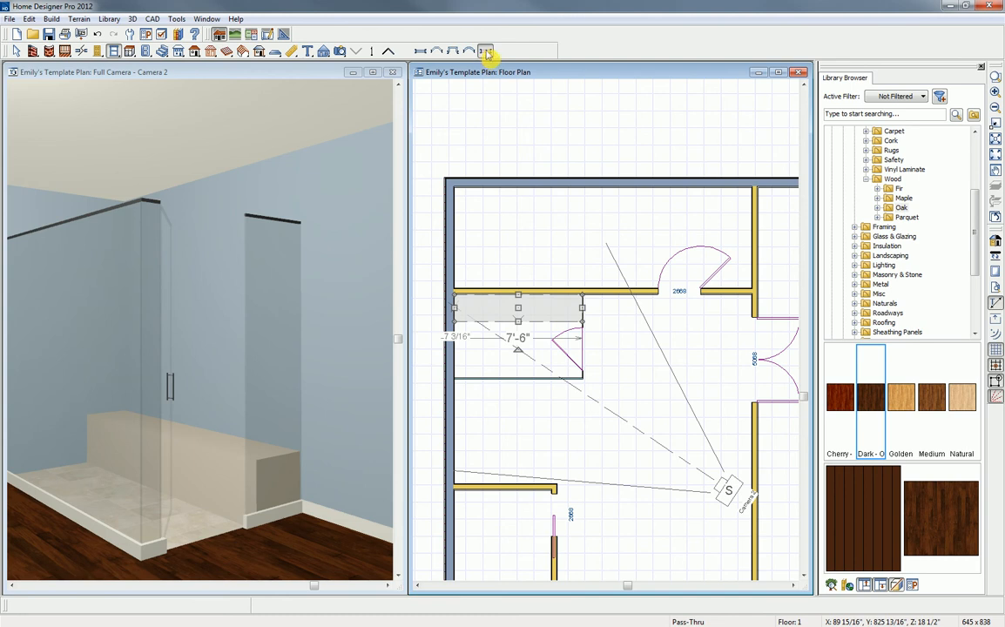
click(509, 291)
drag(509, 294, 517, 293)
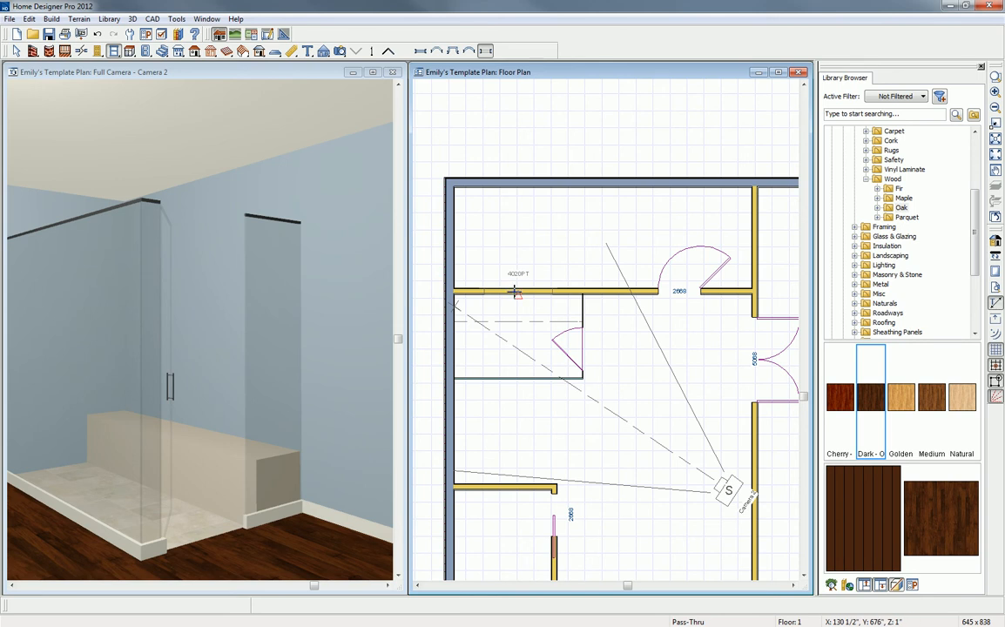
drag(516, 291, 514, 290)
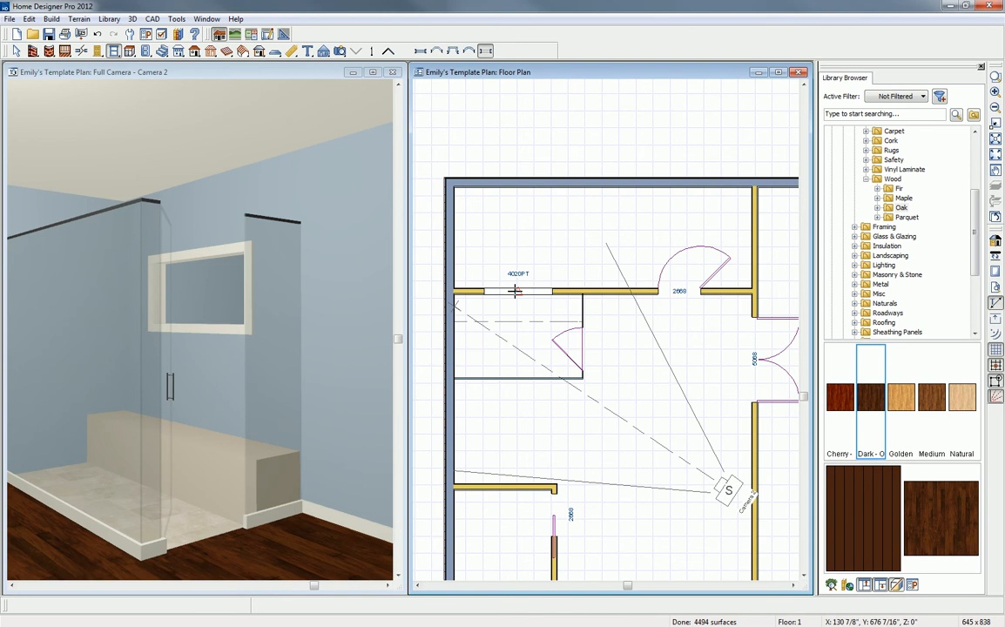
Step: Set the pass-thru's width to 36", height to 18" and floor-to-top height to 60"
click(516, 291)
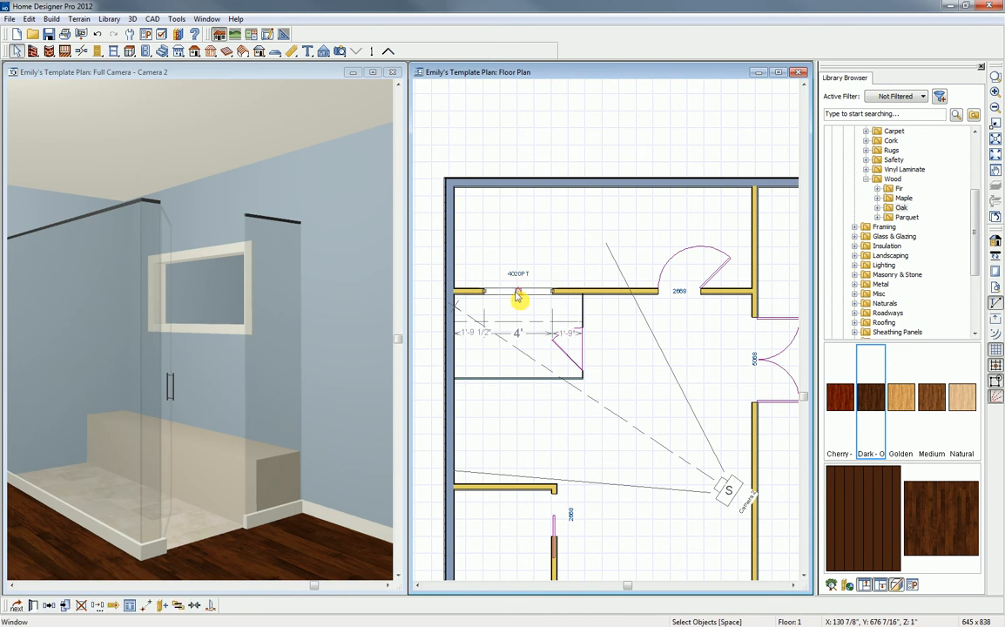
double_click(518, 293)
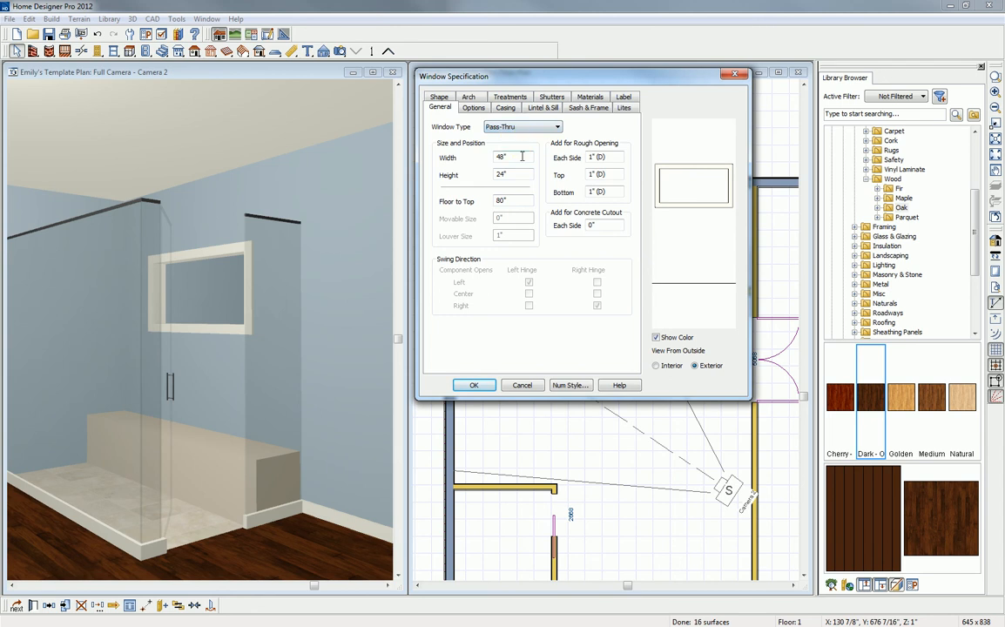
drag(524, 157, 485, 162)
text(36)
key(Tab)
text(18)
key(Tab)
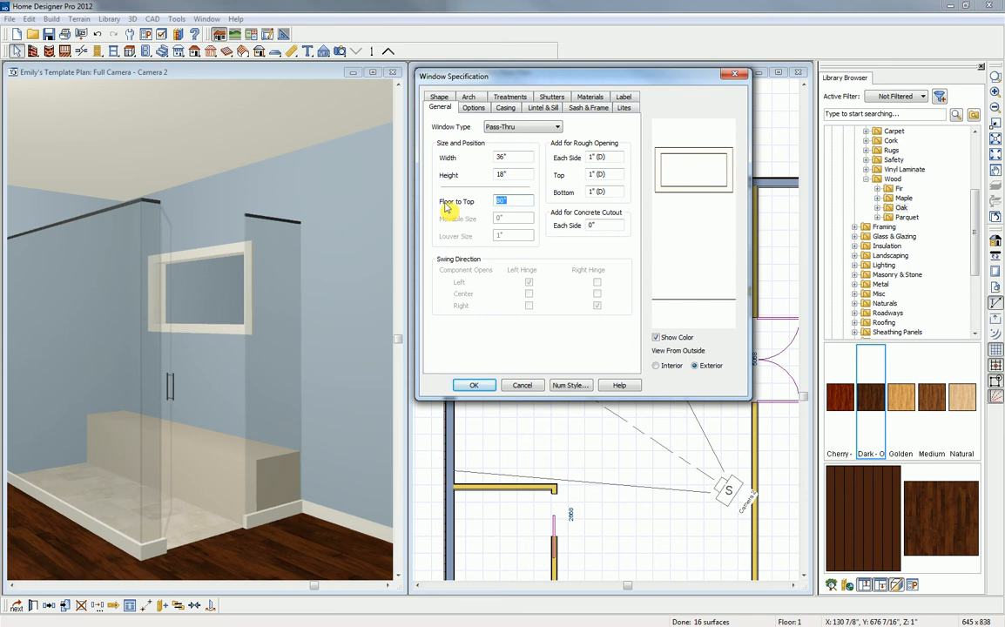
text(60)
key(Tab)
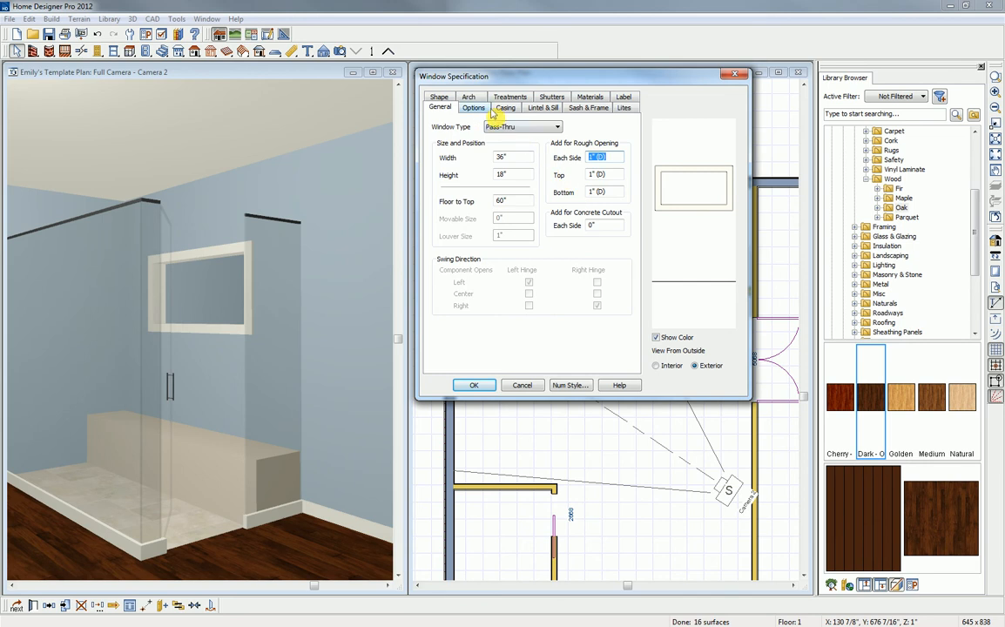
Step: Set the pass-thru's exterior and interior casing widths to 1/2" and apply the changes
click(508, 108)
key(Tab)
key(Tab)
key(Tab)
text(1/2)
key(Tab)
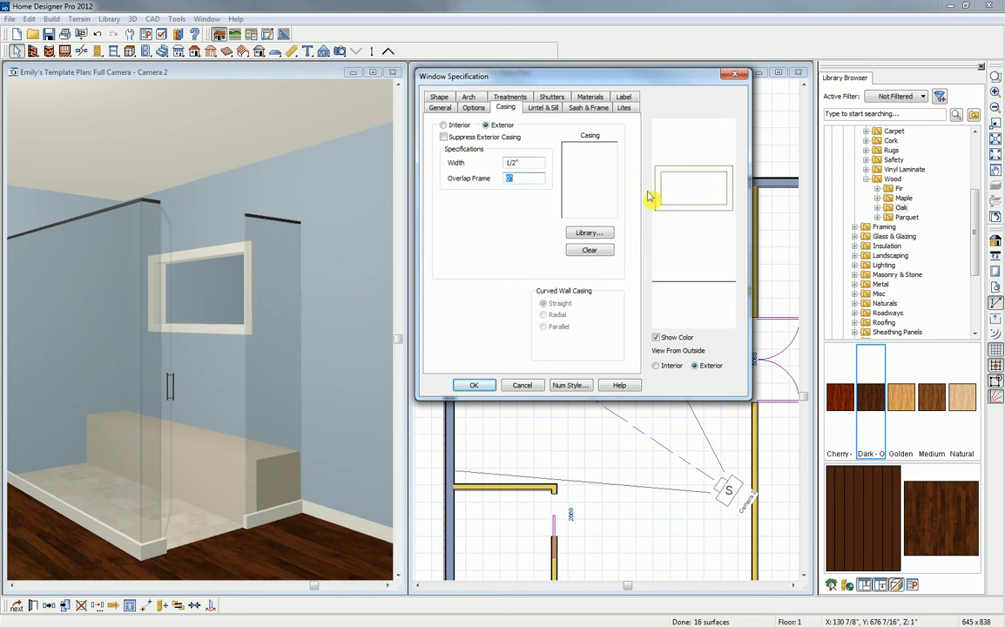
click(443, 124)
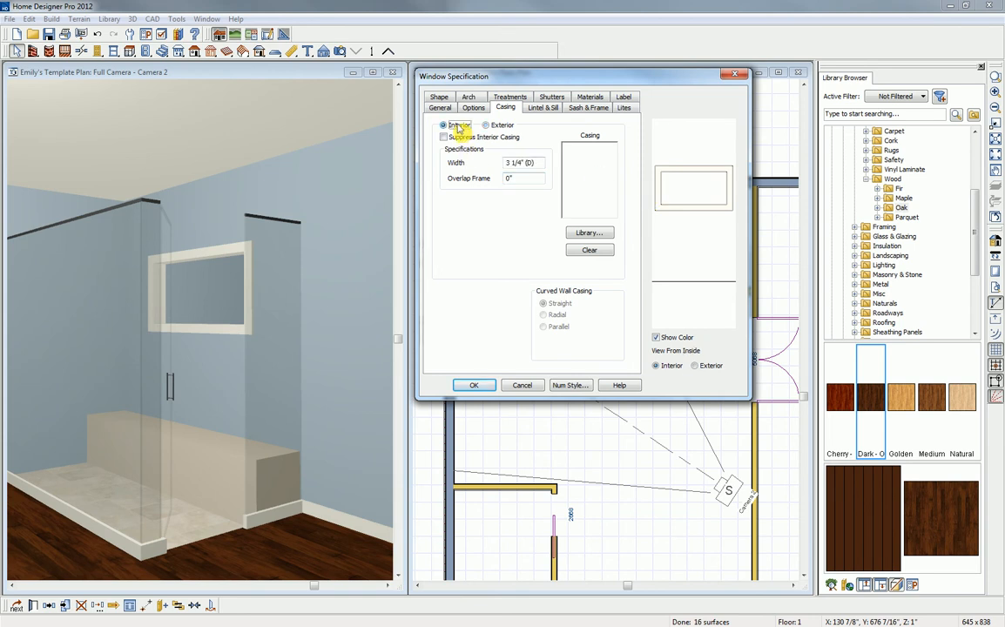
drag(545, 162, 504, 162)
text(.5)
key(Tab)
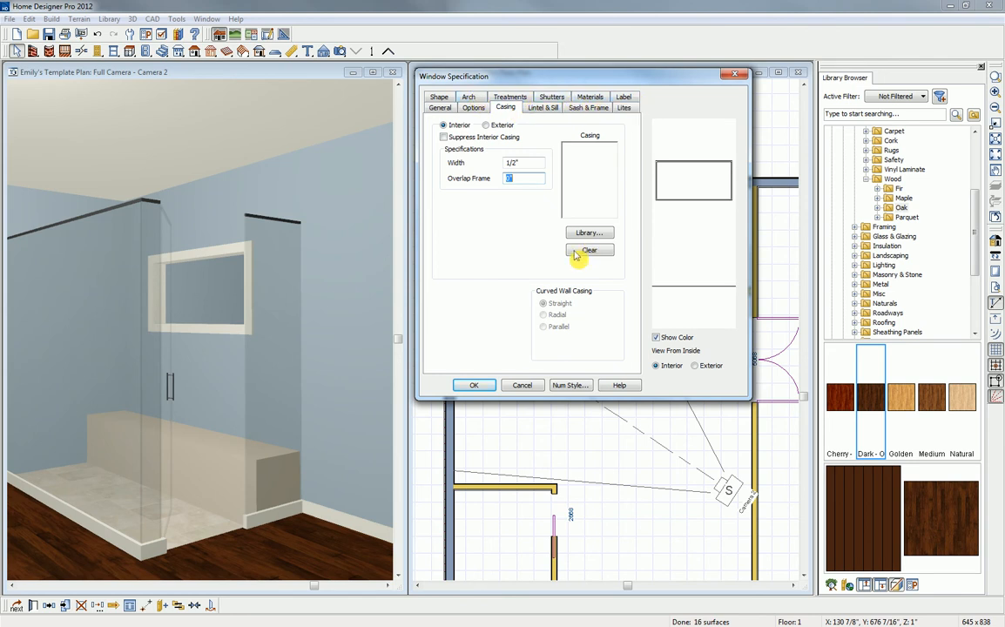
click(474, 386)
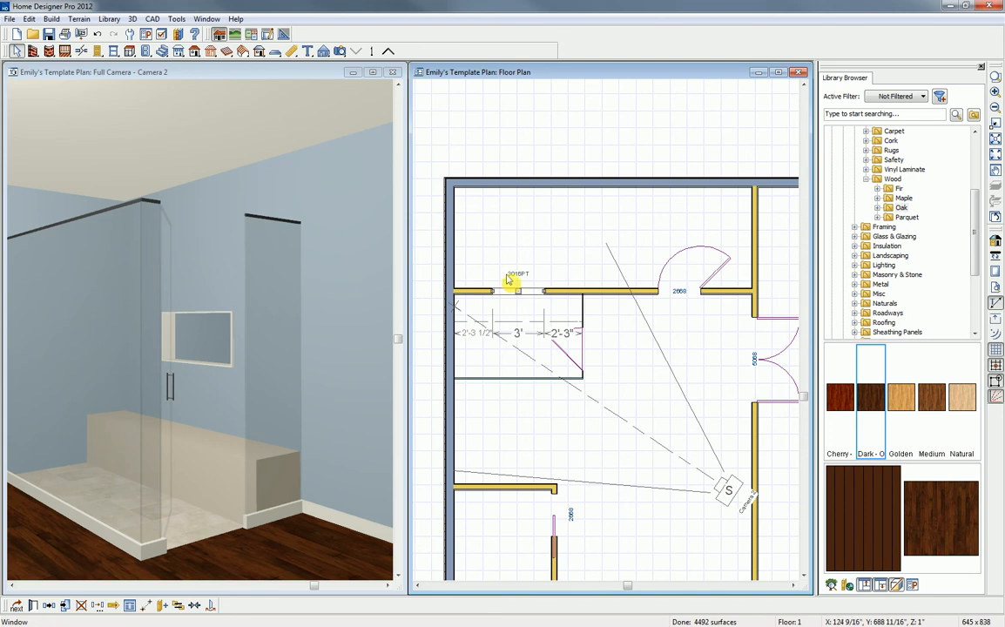
Step: Place a cabinet partition in the shower, over the bench and in front of the pass-thru opening
click(127, 50)
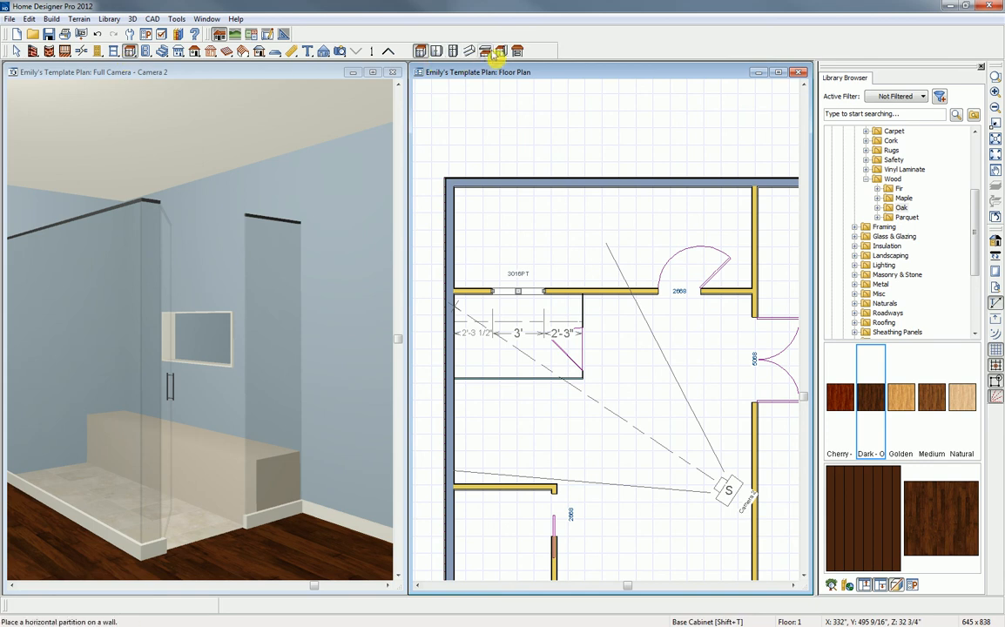
click(502, 51)
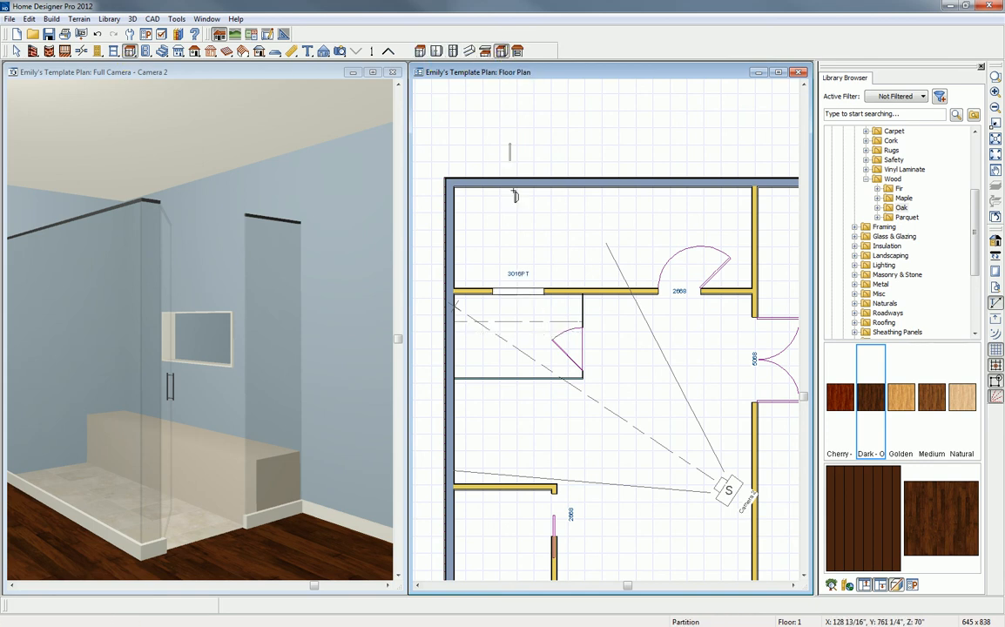
click(534, 314)
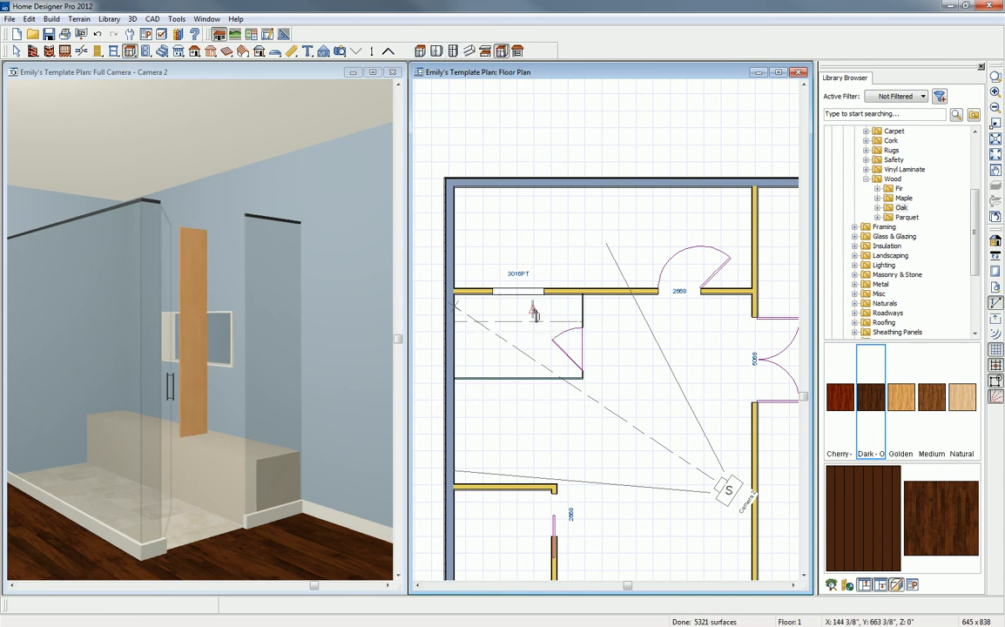
key(space)
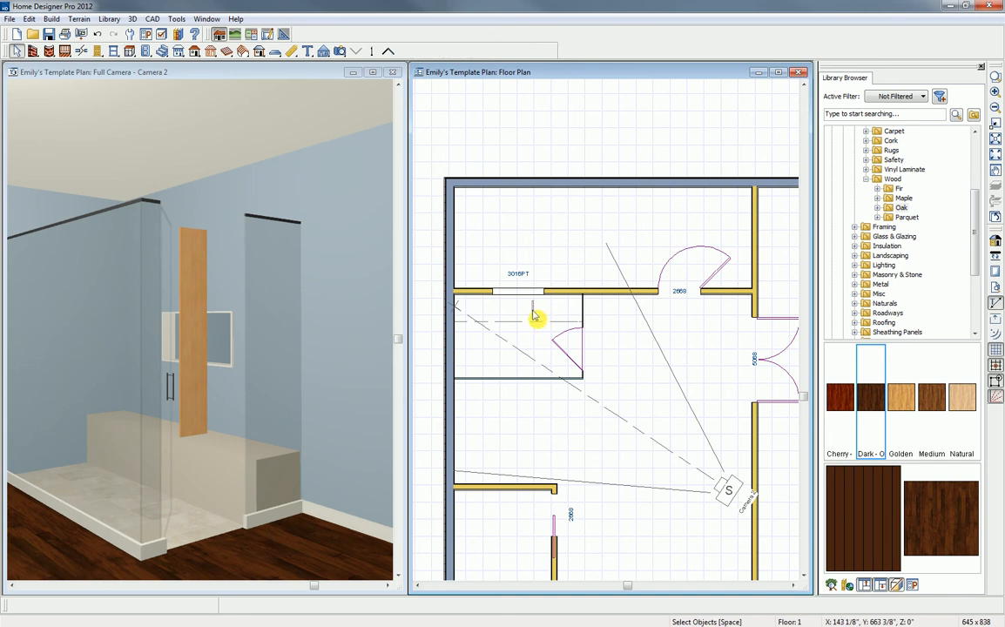
Step: Set the partition to 18" high, 36" wide, 1/2" deep and 42" from floor to bottom, with Auto Adj Height off
click(532, 311)
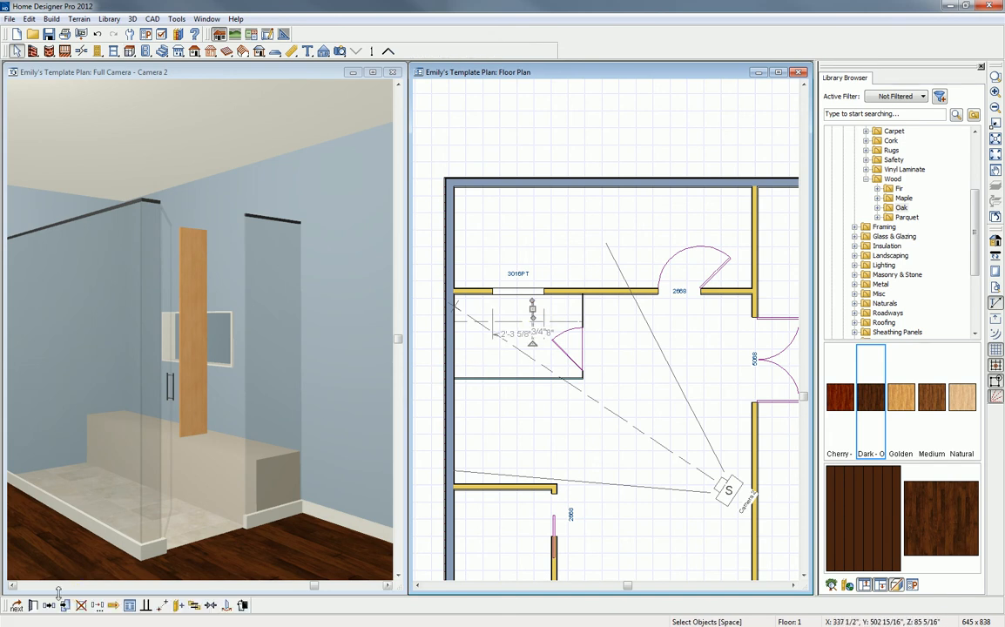
click(33, 606)
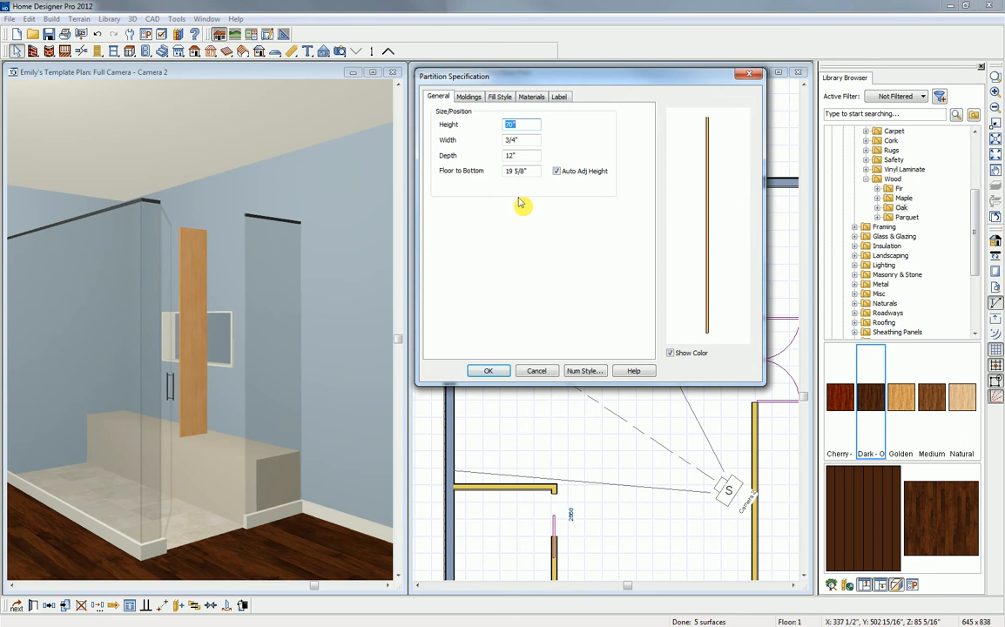
text(18)
key(Tab)
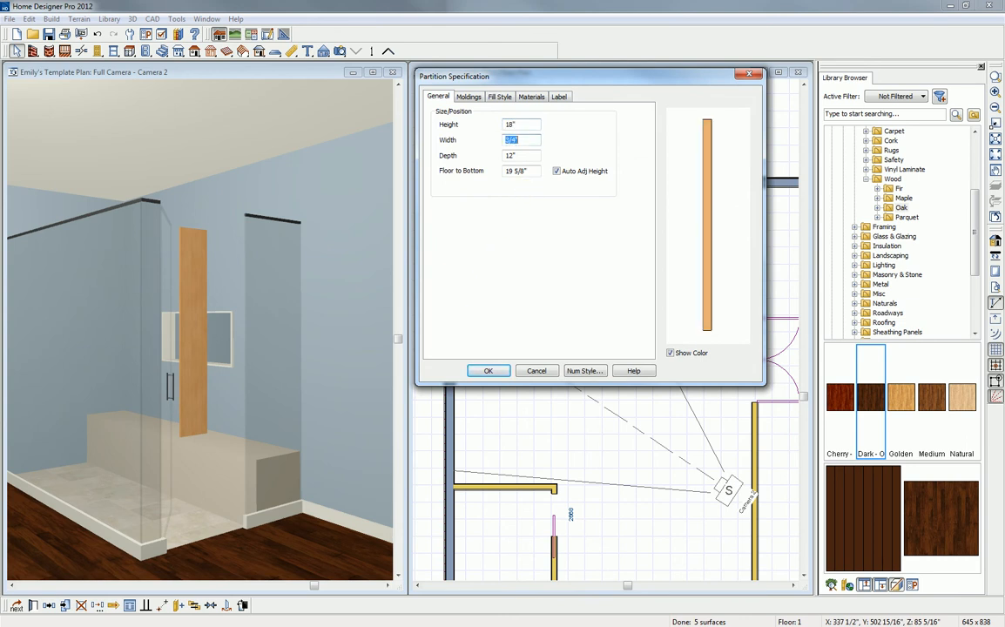
text(36)
key(Tab)
text(.)
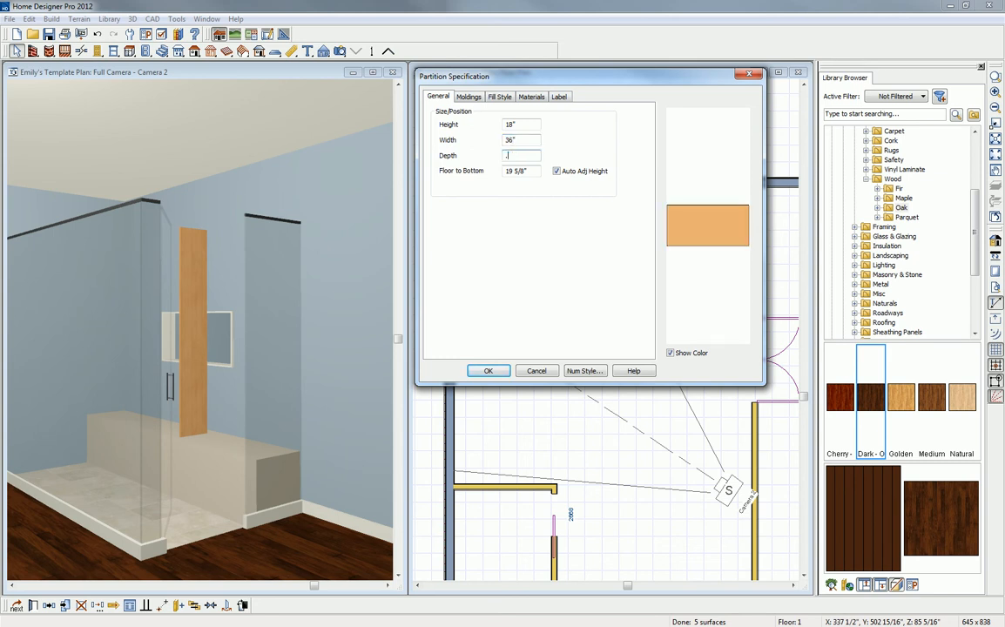
text(5)
key(Tab)
text(42)
click(558, 172)
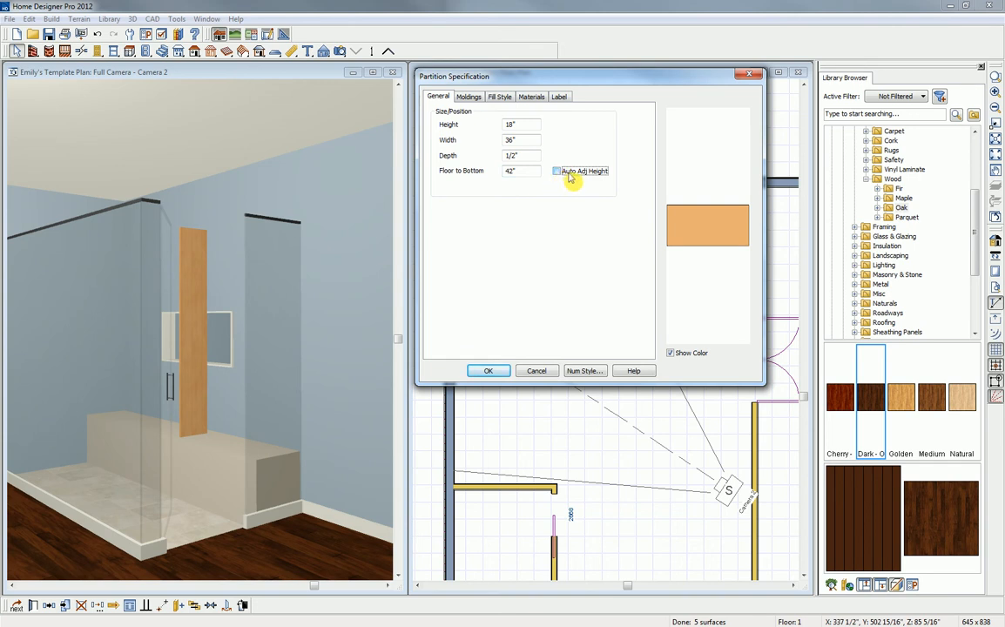
click(488, 371)
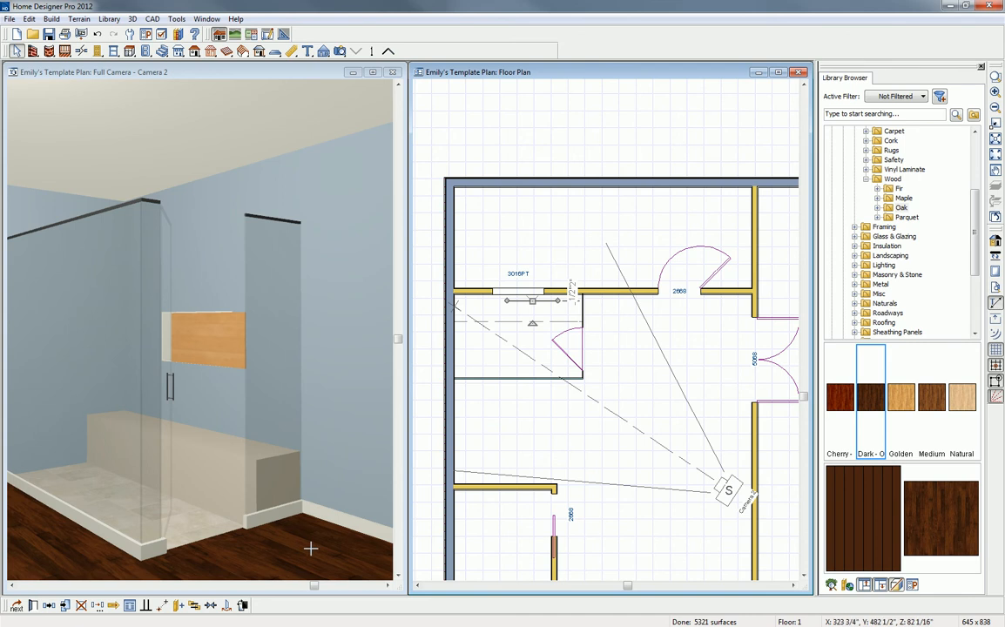
Step: Move the partition point to point from its corner to the pass-thru's corner so it backs the opening as a niche
click(161, 609)
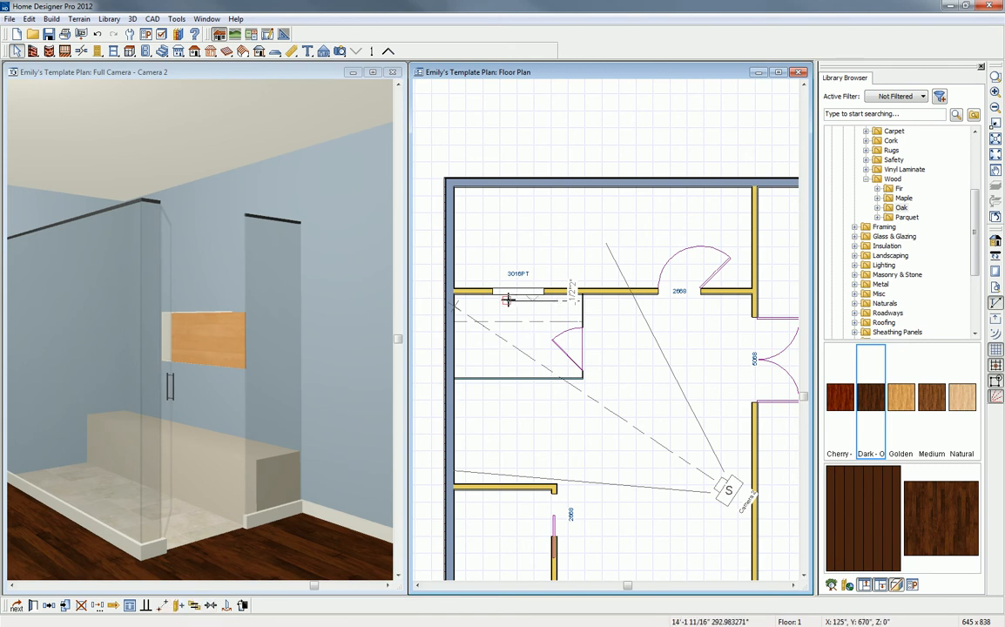
click(492, 290)
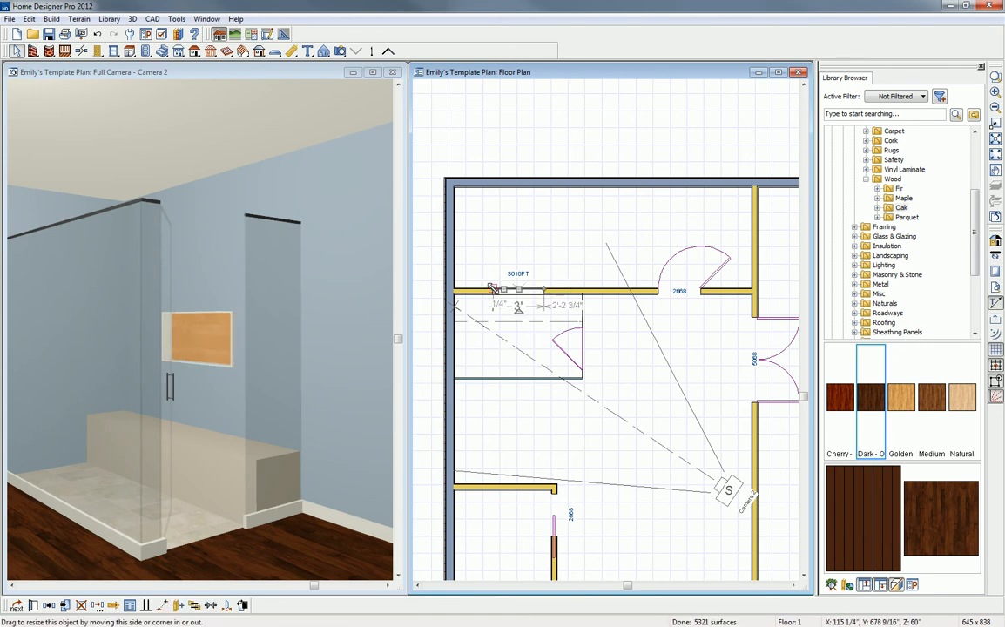
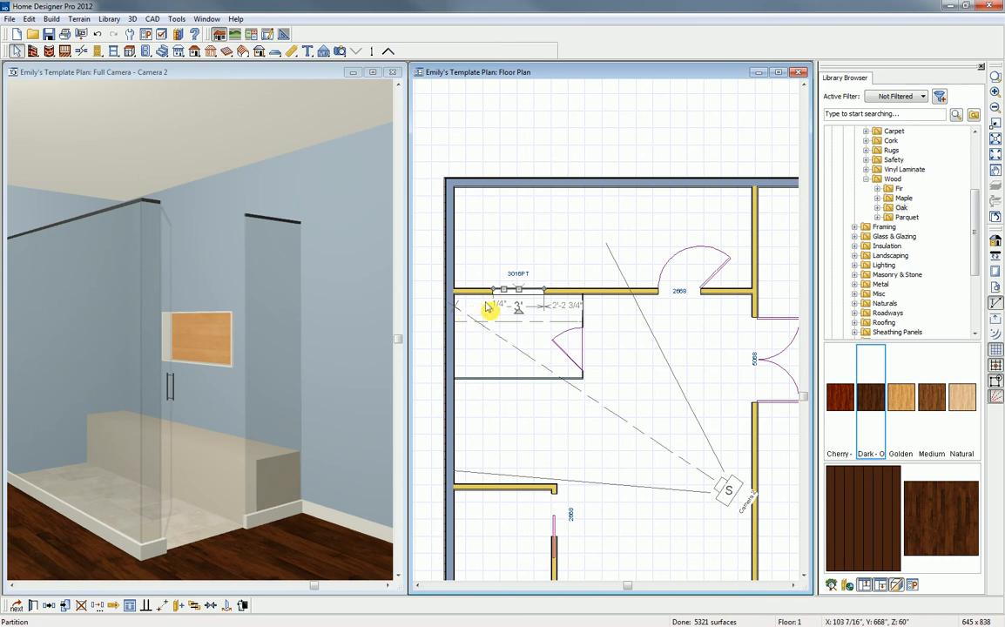
Step: Break the interior wall behind the shower where the glass door wall meets it
click(578, 292)
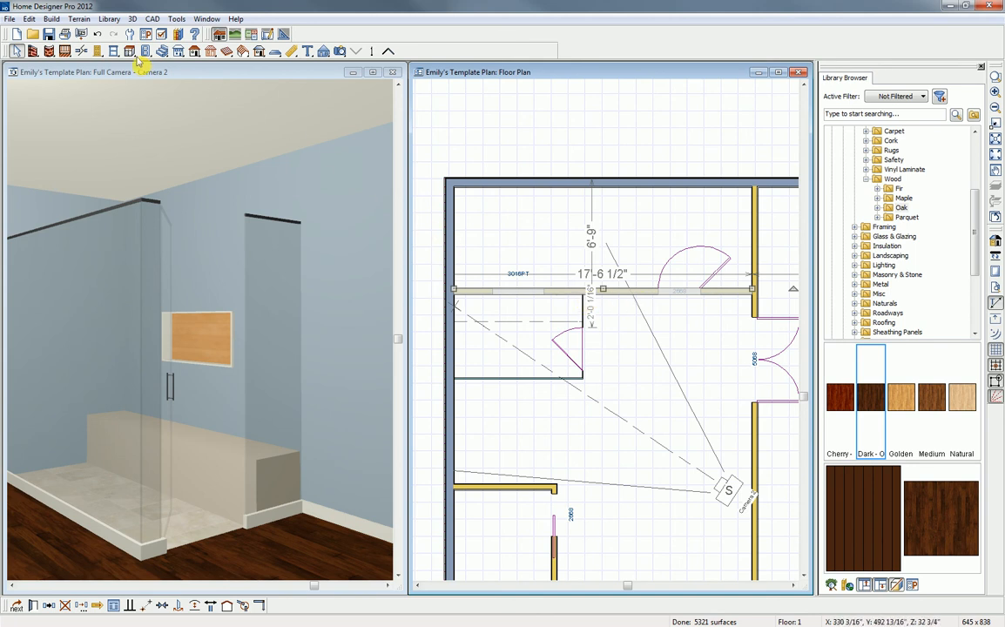
click(81, 52)
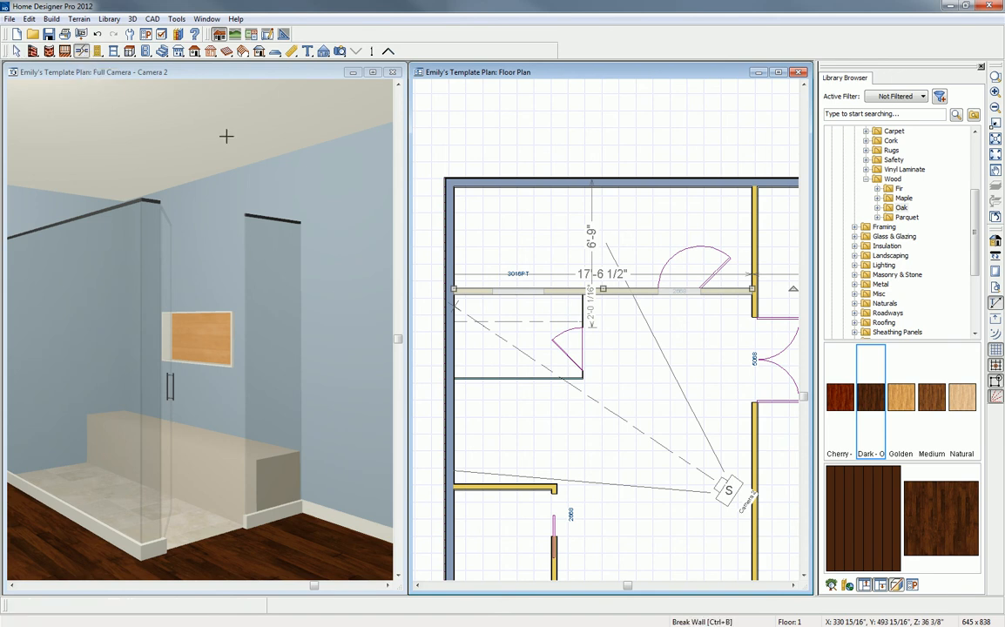
click(557, 291)
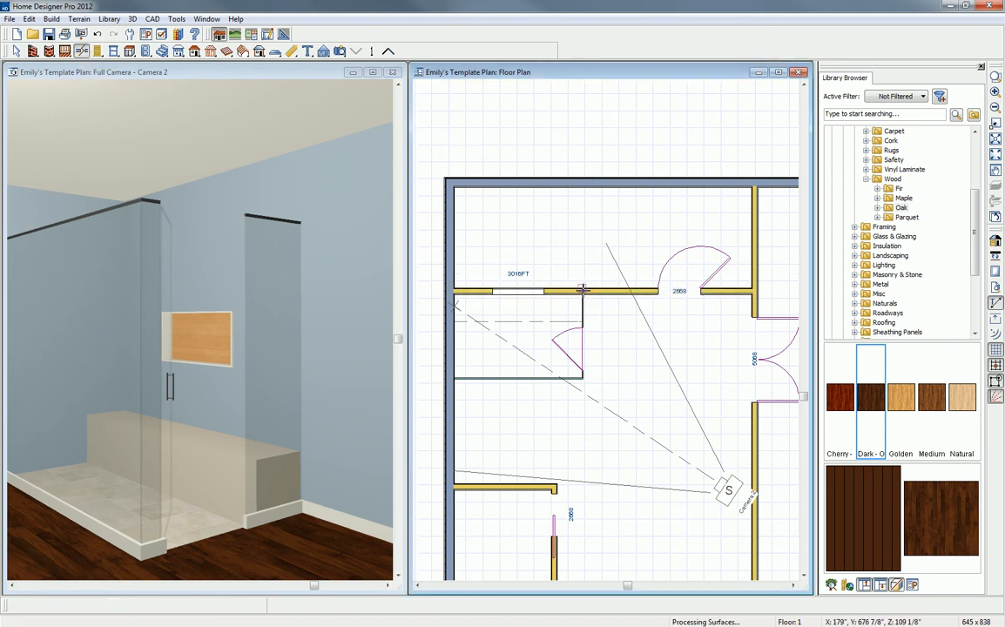
Step: Break the exterior wall at both ends of the shower, at the interior wall and at the glass wall
click(455, 306)
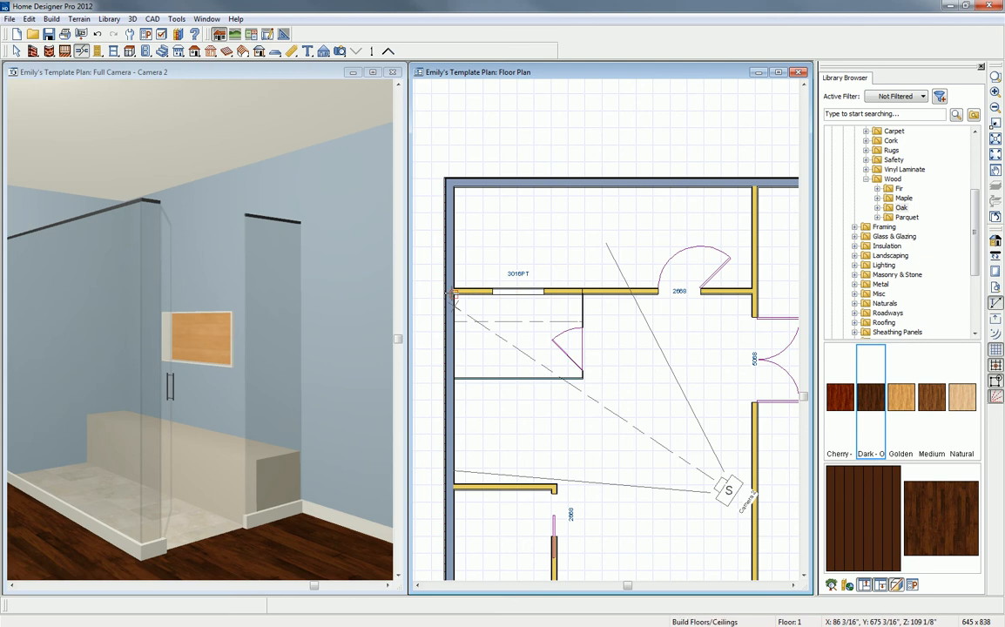
click(446, 378)
key(space)
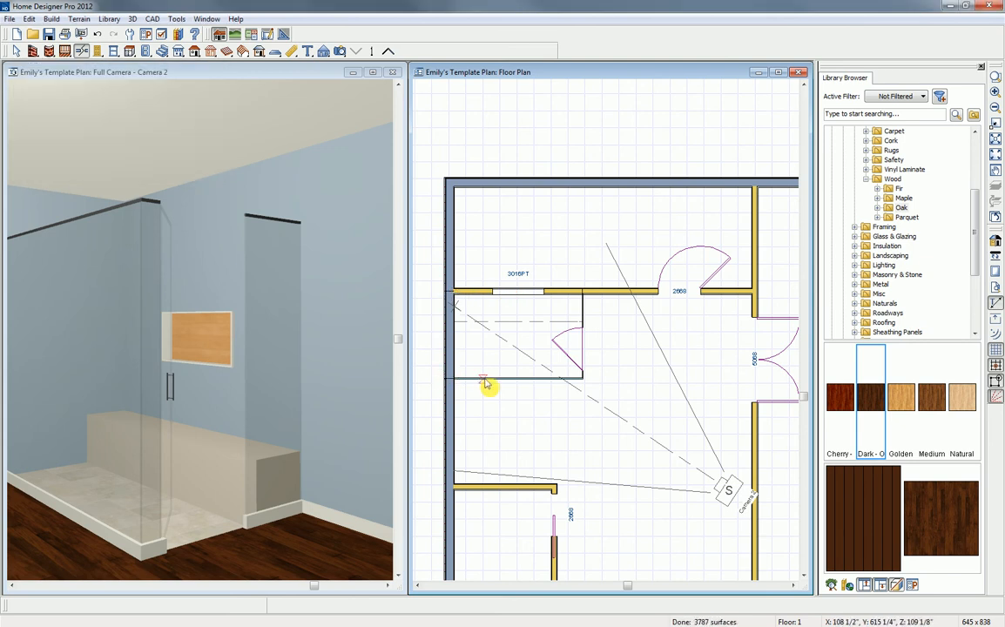
Step: Add a limestone stone-tile wall covering to the exterior and interior wall segments that enclose the shower
click(451, 367)
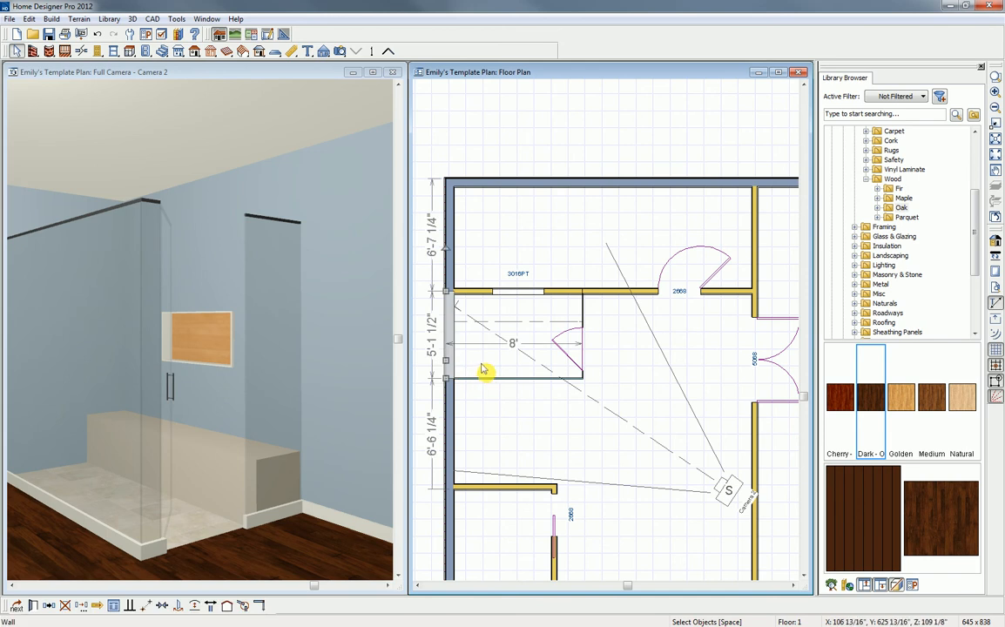
shift+click(475, 296)
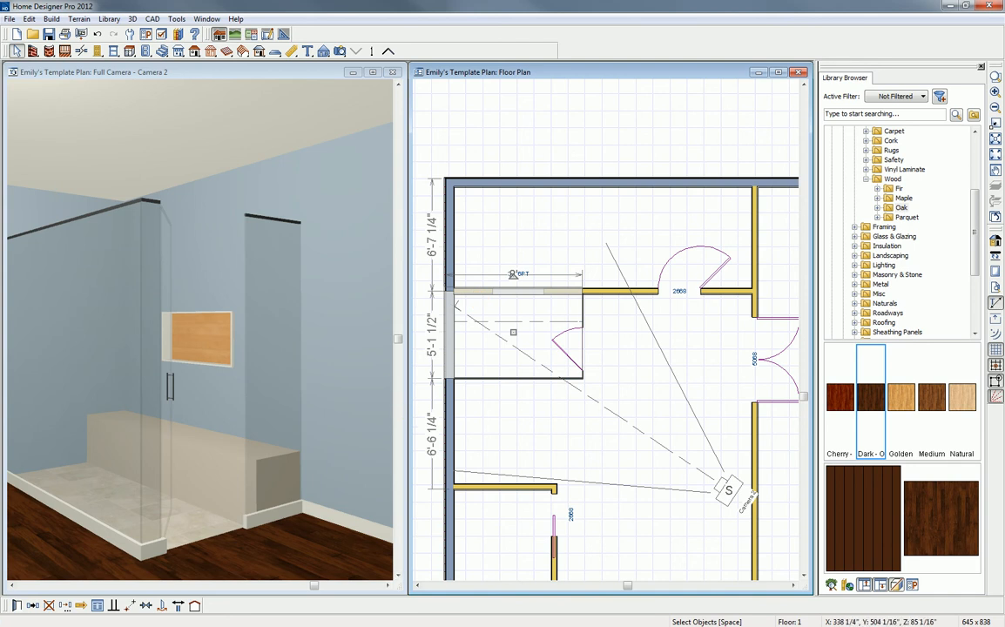
click(24, 606)
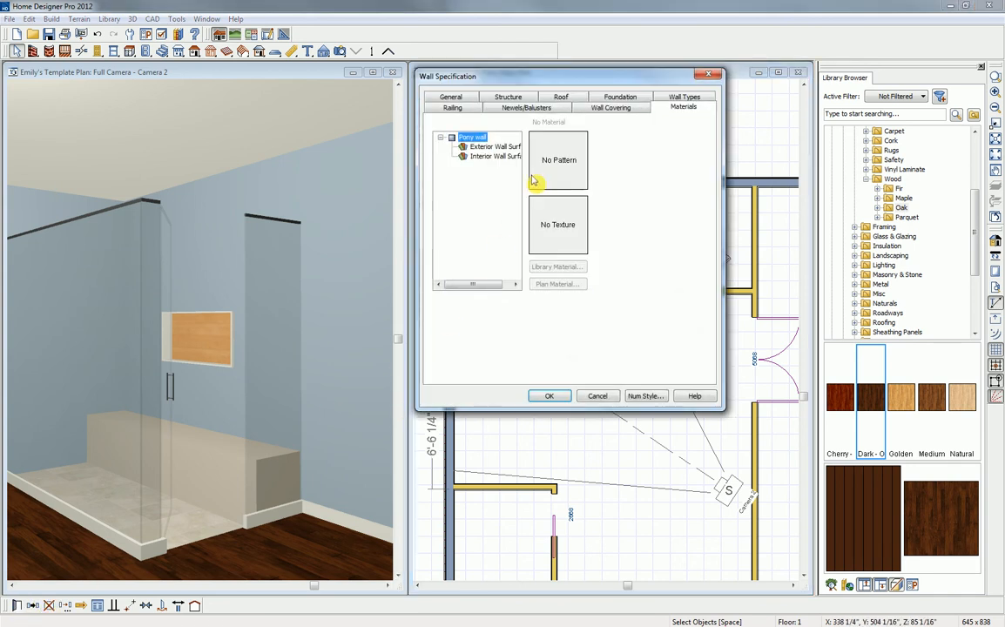
click(608, 107)
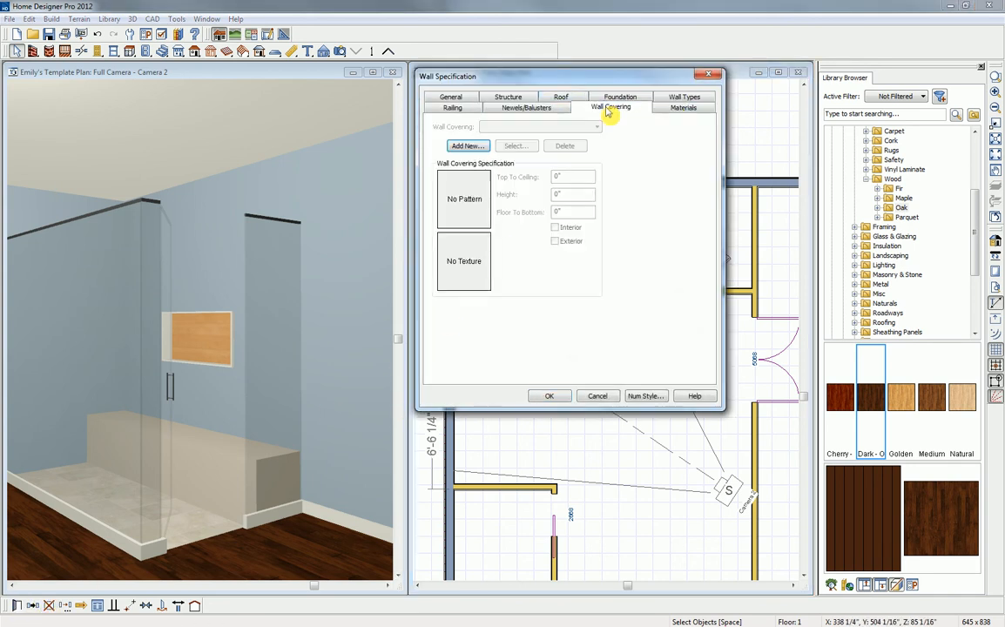
click(456, 149)
drag(462, 135, 467, 185)
click(451, 245)
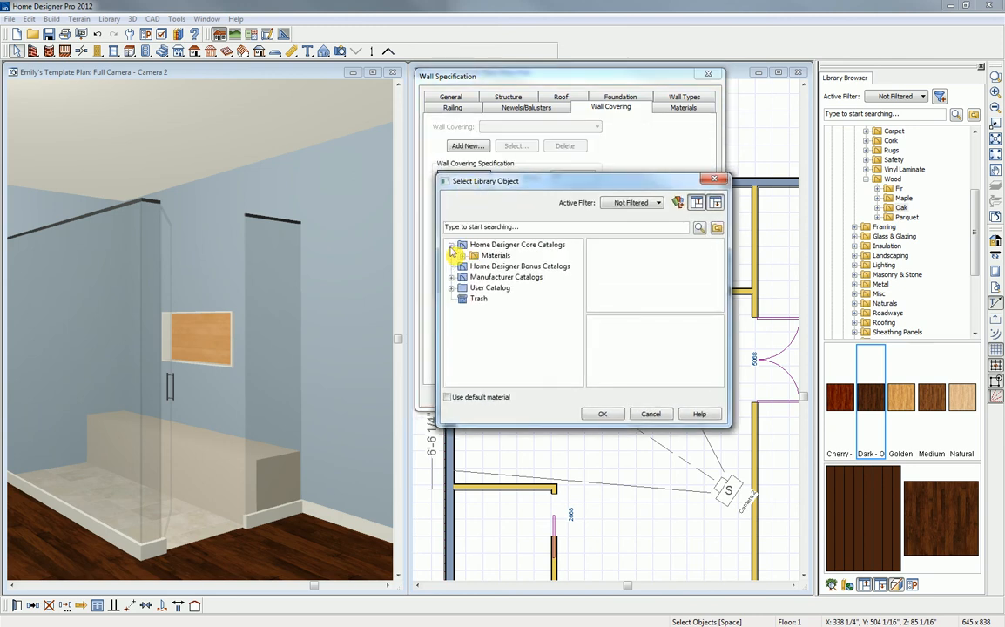
click(463, 256)
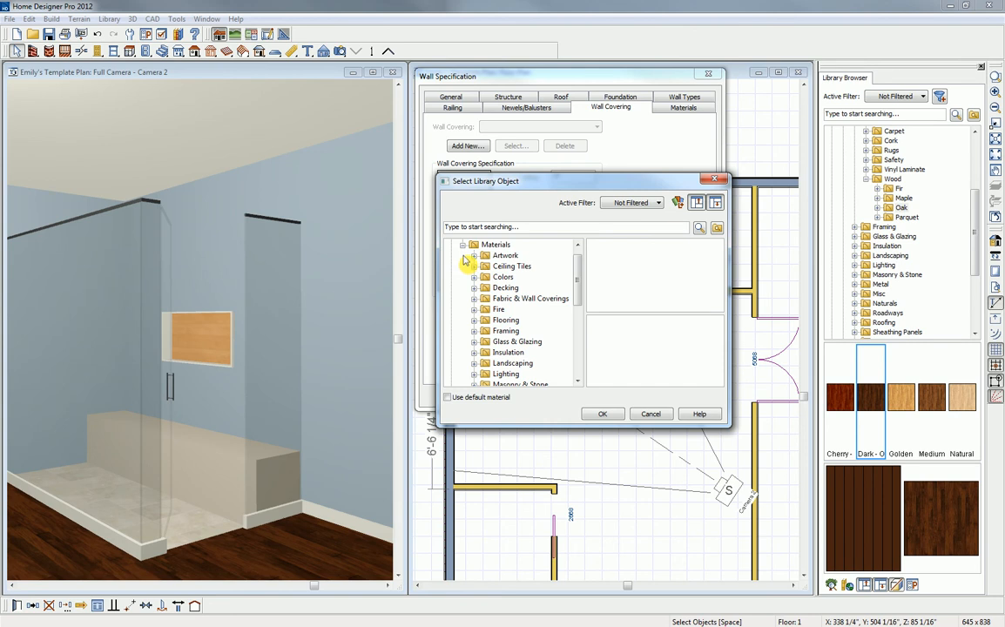
drag(578, 272, 579, 330)
click(474, 331)
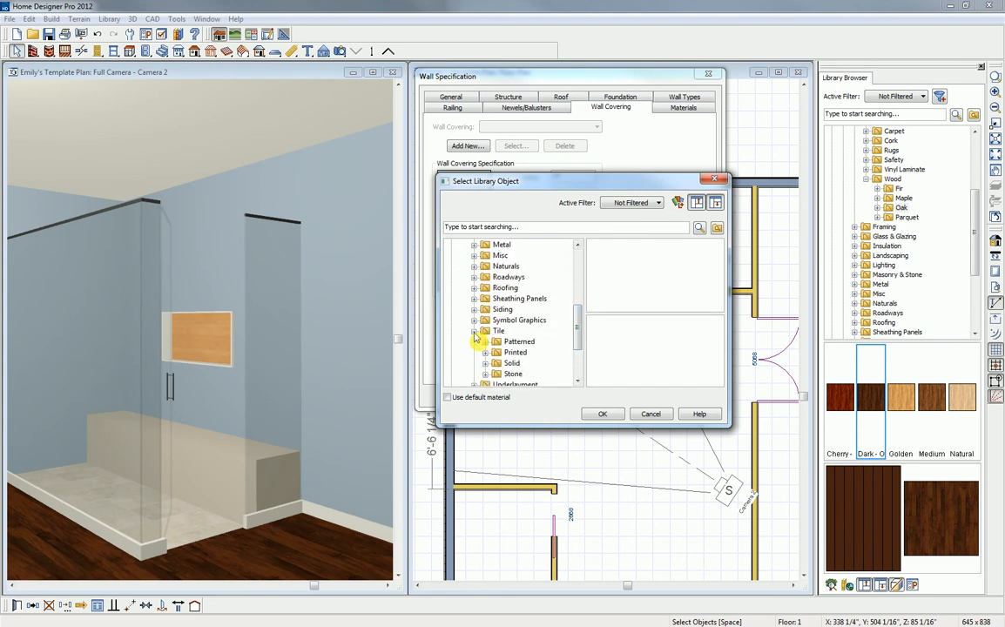
click(485, 373)
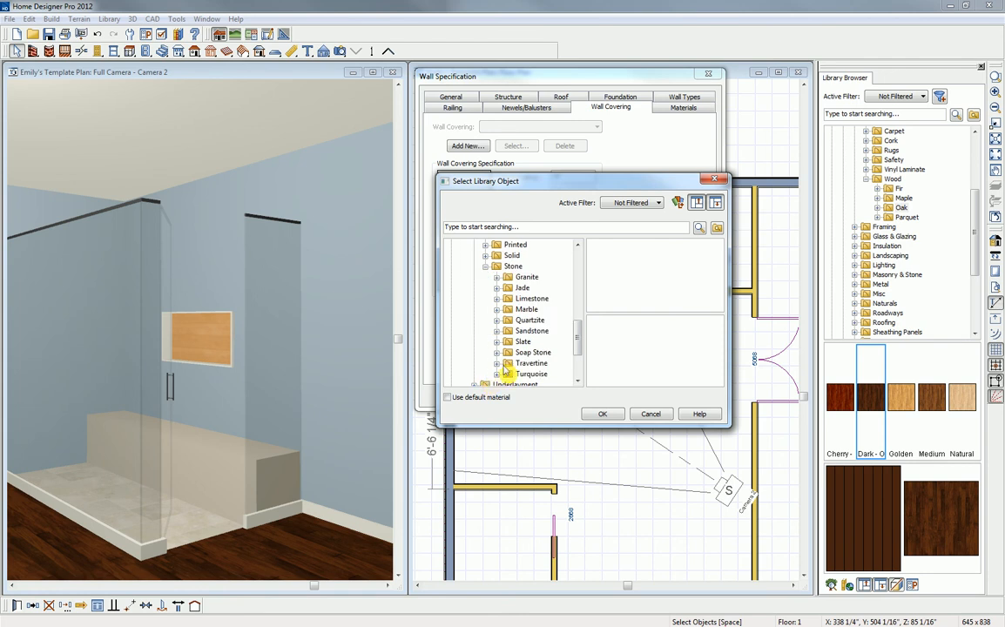
click(532, 299)
click(607, 305)
click(618, 416)
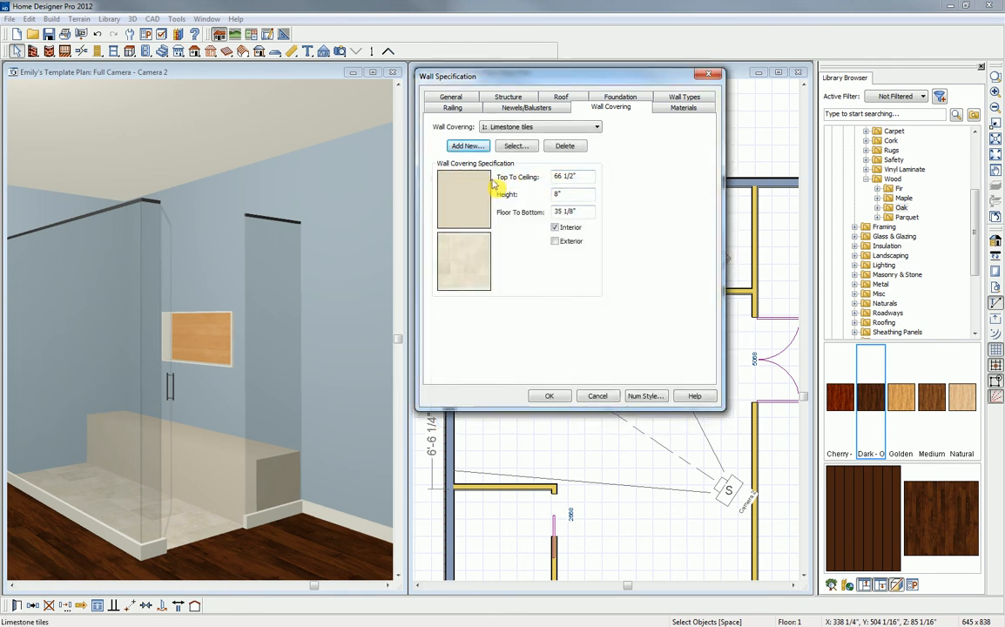
Step: Set the interior limestone covering's height to 88" and its floor to bottom to 0", and apply it
click(548, 195)
text(88)
click(492, 181)
key(Tab)
click(609, 242)
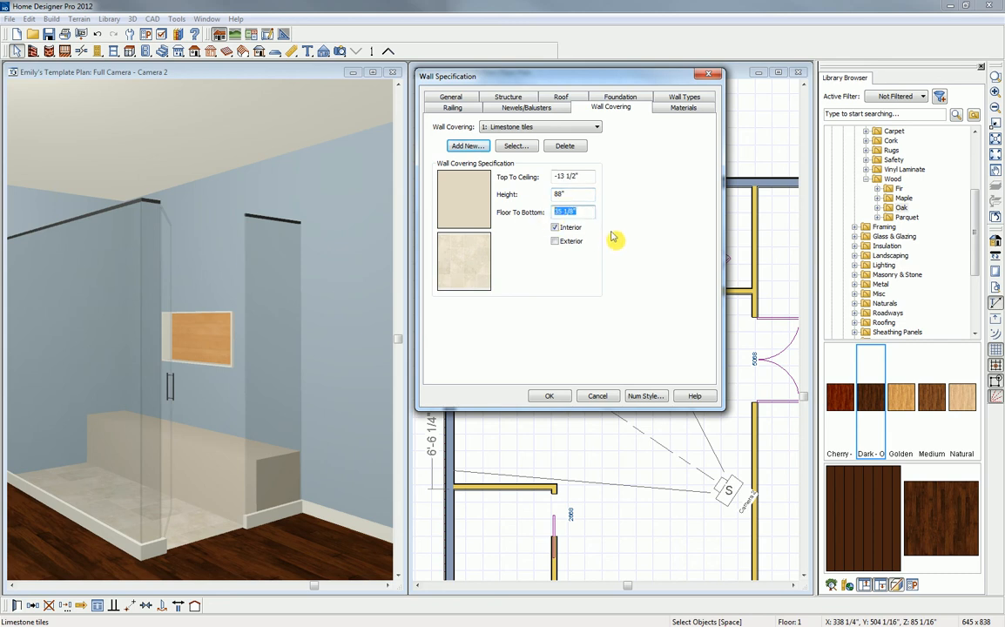
text(0)
key(Tab)
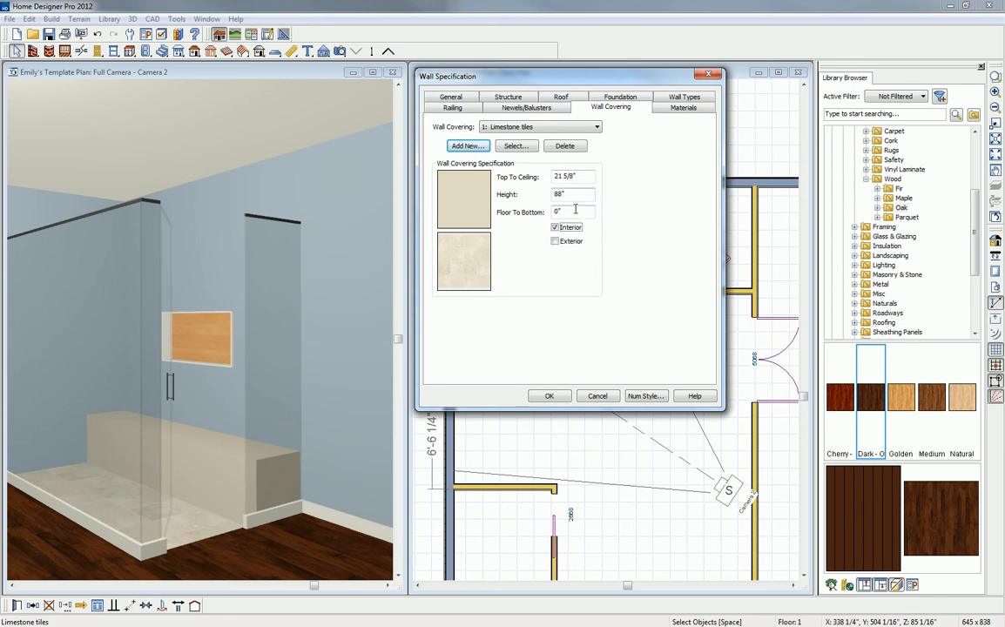
click(549, 397)
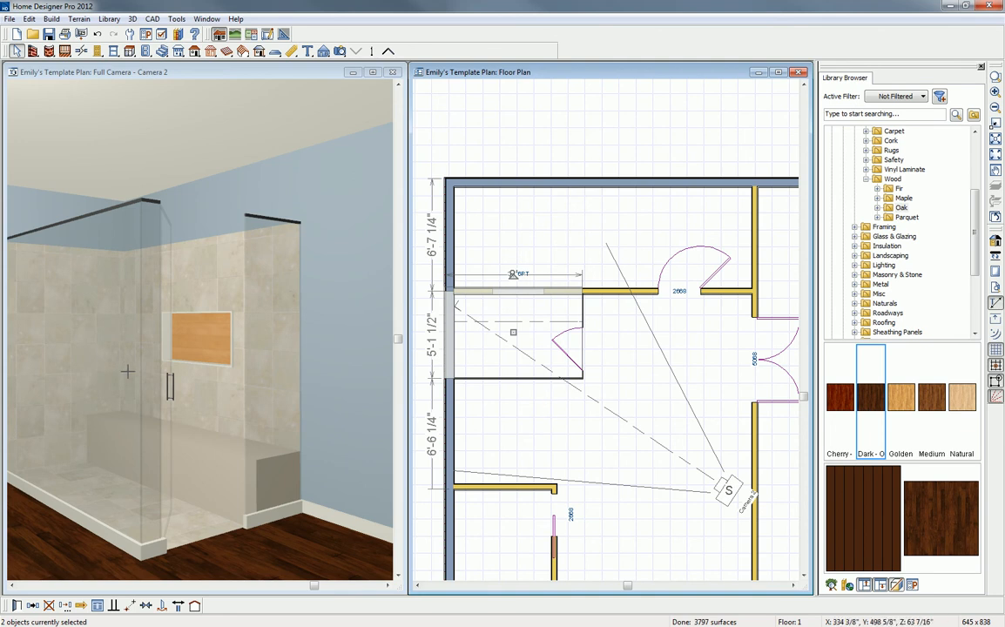
Step: Sample the limestone tiles from the shower wall and apply them to the niche back, the bench and the niche trim
click(137, 71)
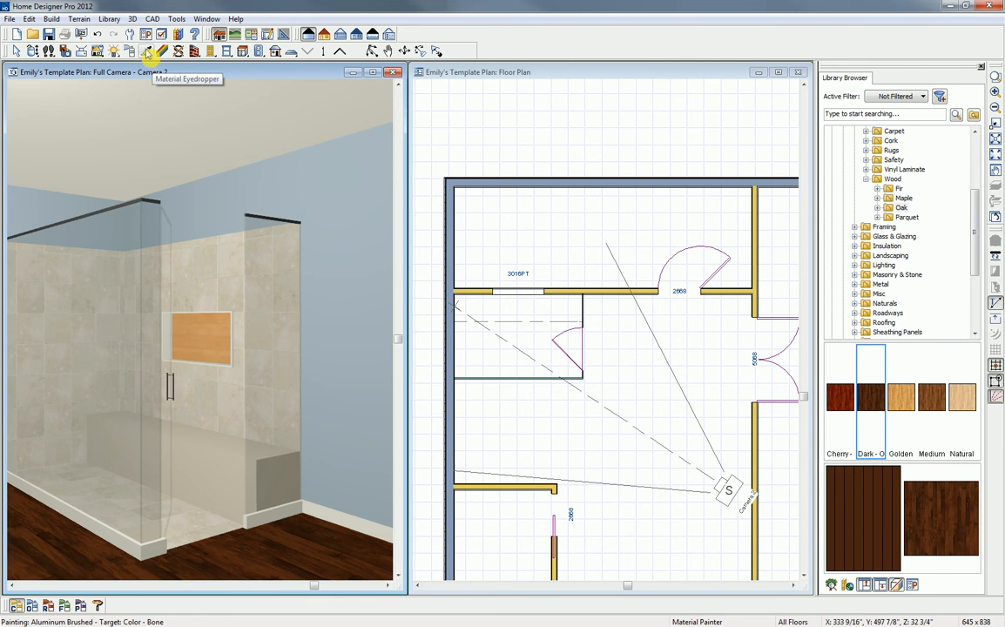
click(147, 52)
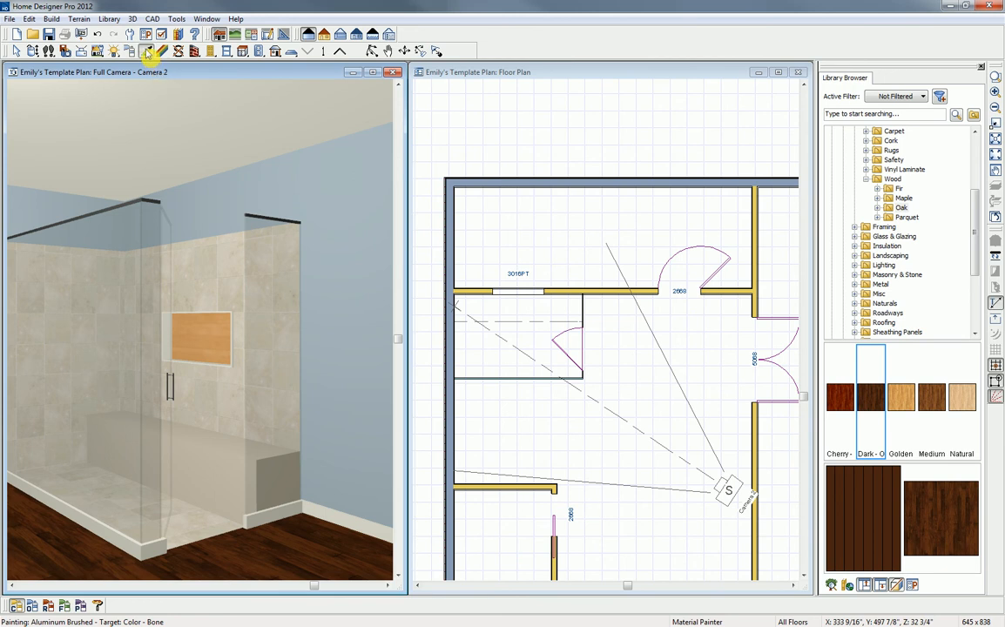
click(209, 287)
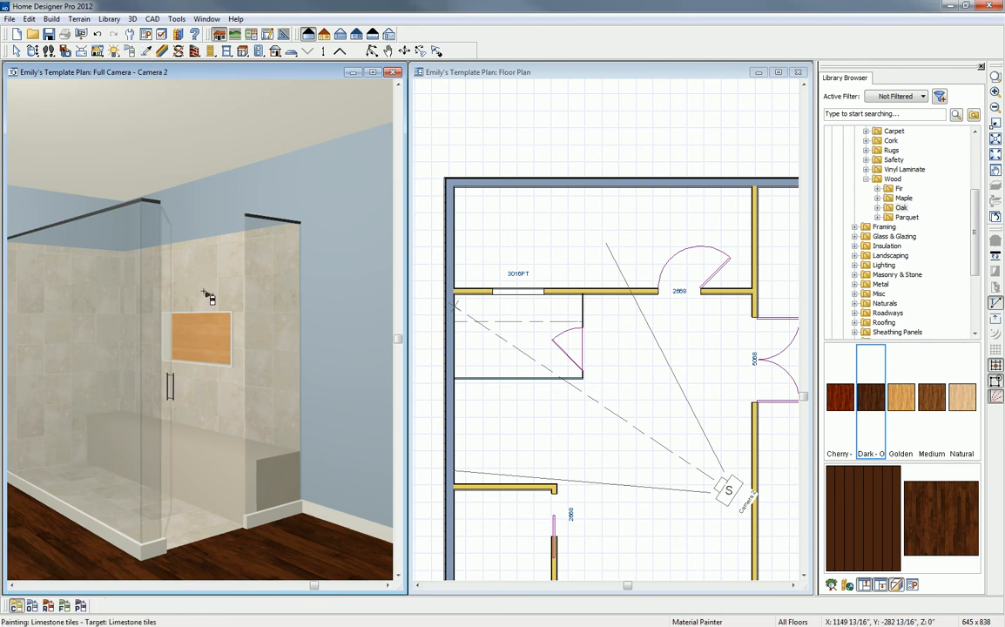
click(203, 334)
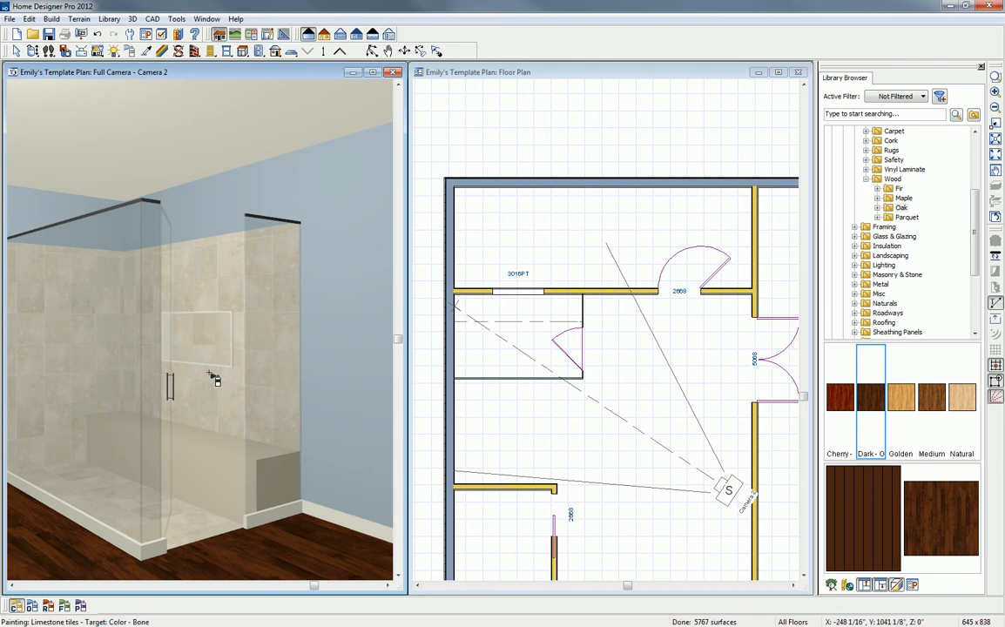
click(212, 466)
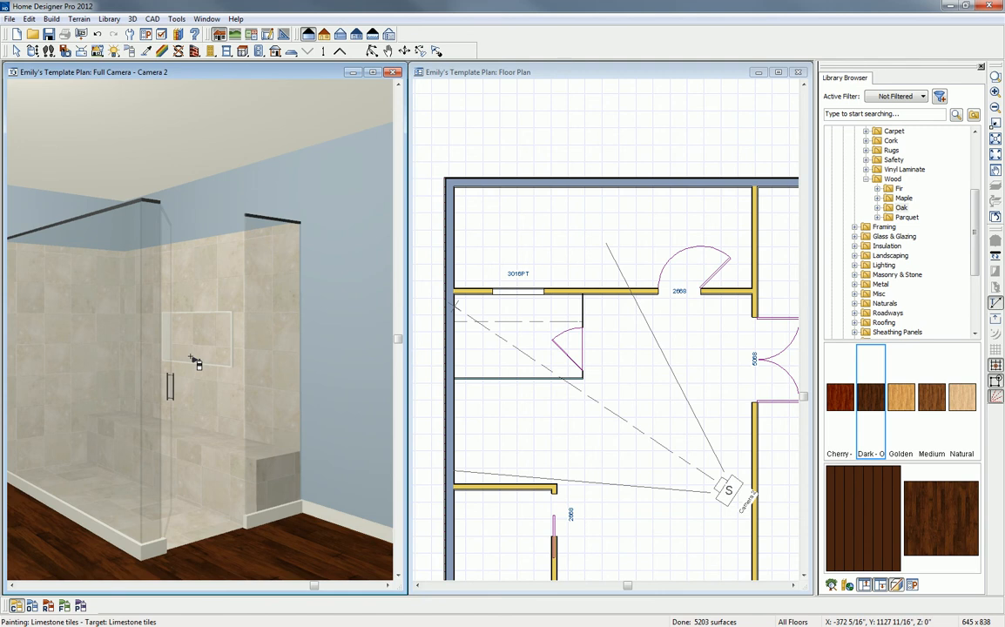
click(236, 369)
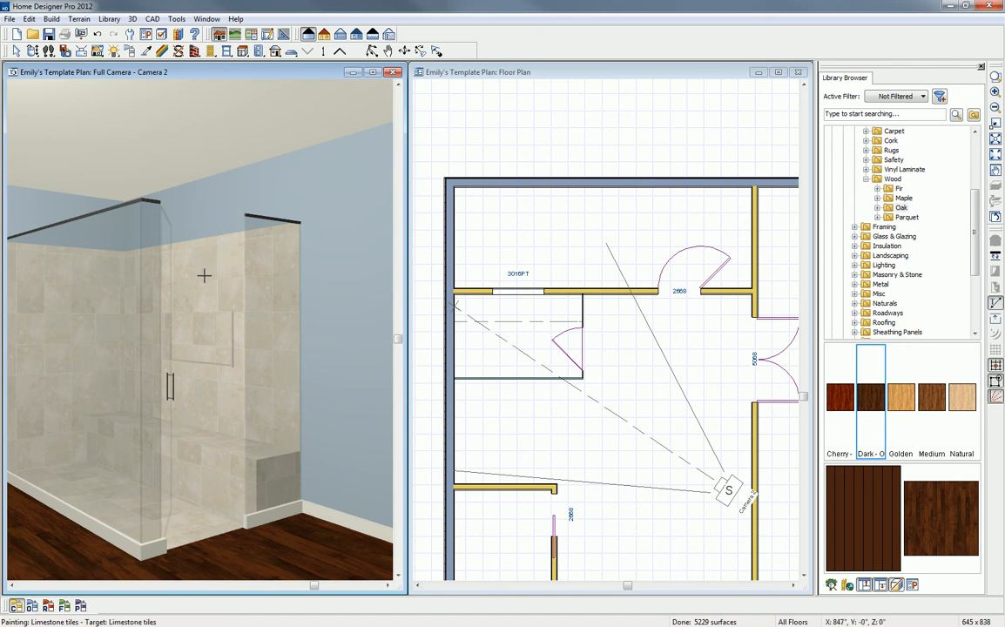
Step: Adjust the definition of the limestone tiles on the shower wall by setting the texture's Y origin to 4"
click(162, 52)
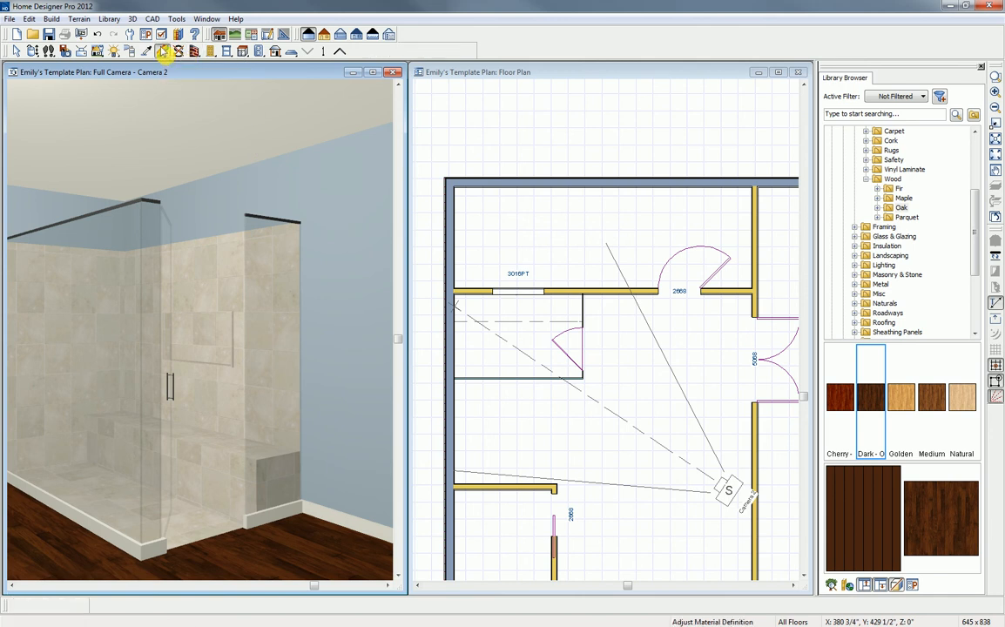
click(212, 265)
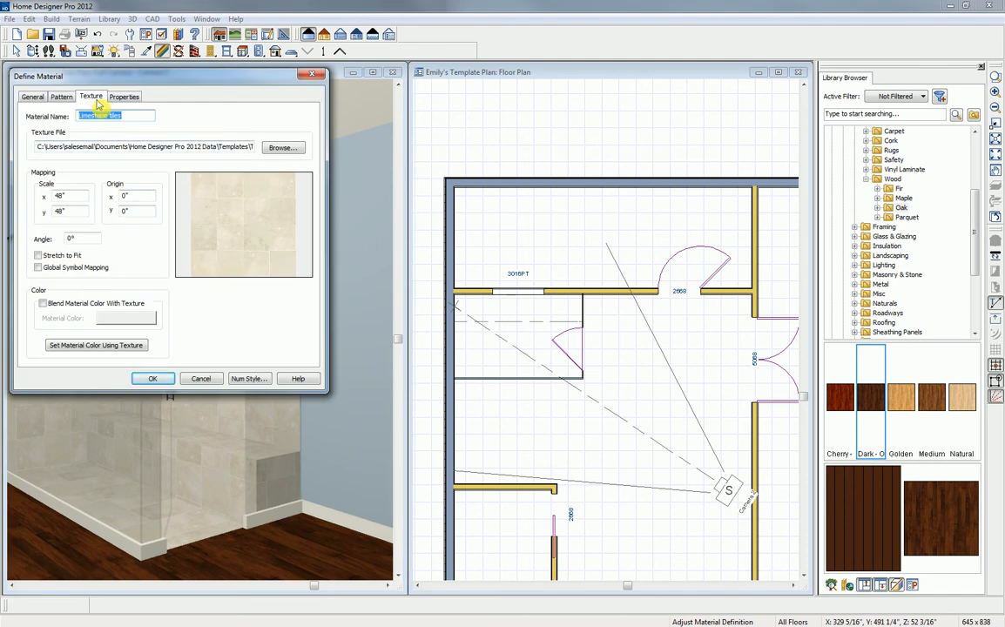
click(136, 211)
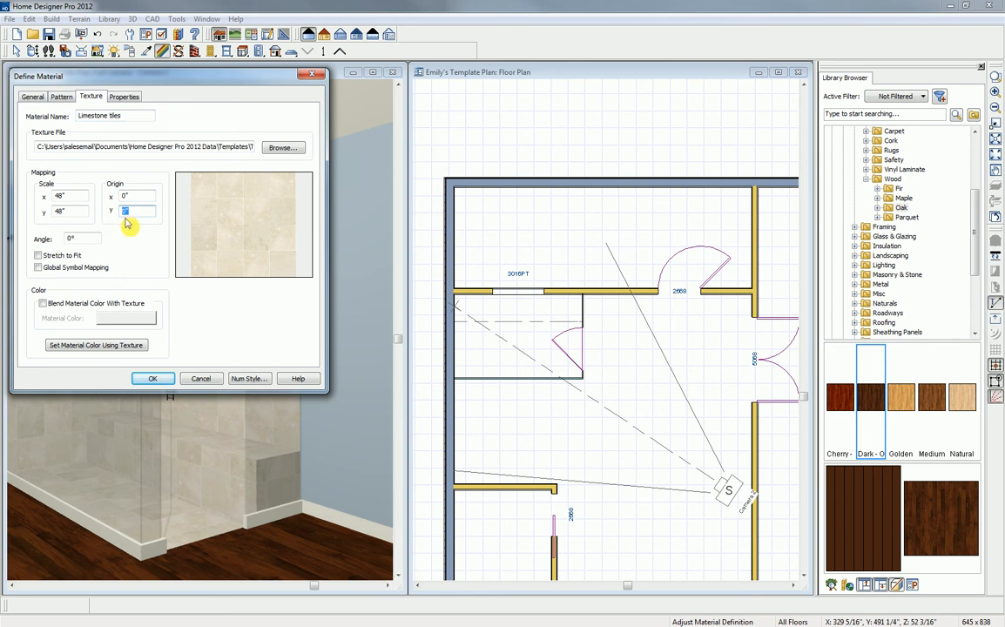
text(4)
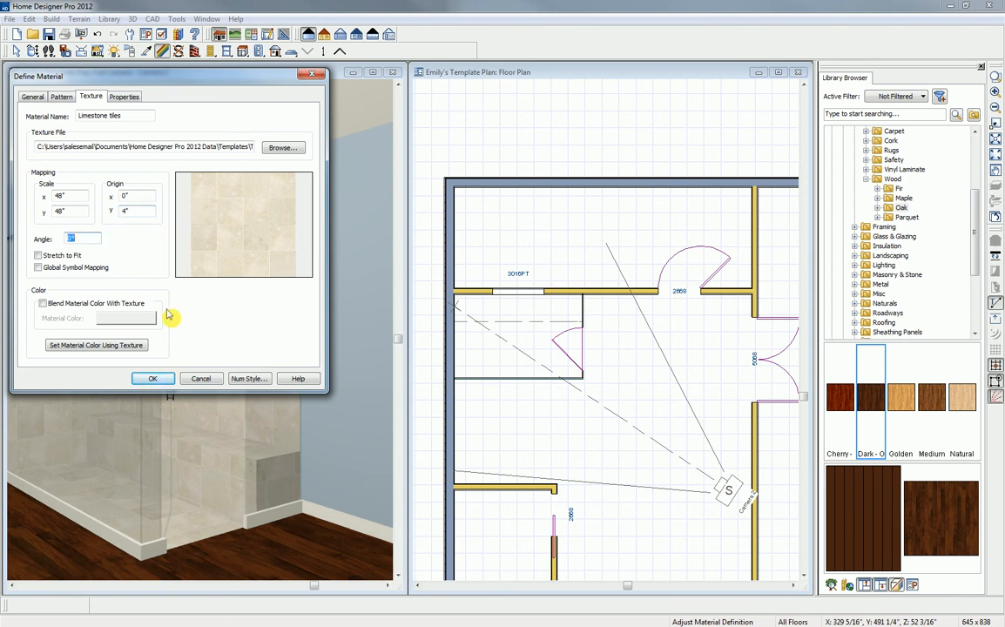
click(153, 380)
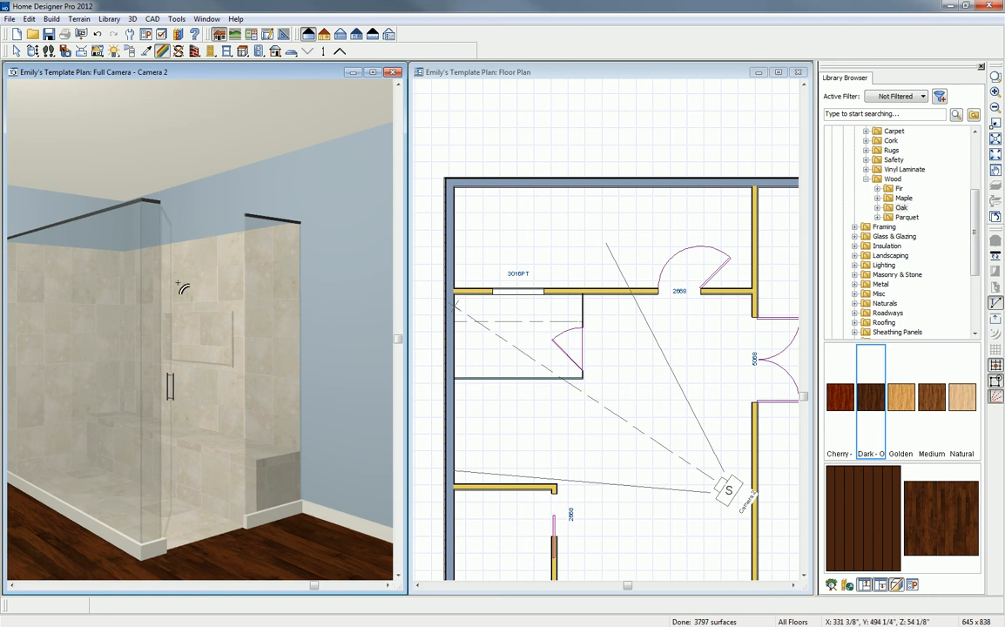
Step: Place the Spray Nozzle from the User Catalog's ES Bath folder on the exterior wall inside the shower in the floor plan
click(455, 75)
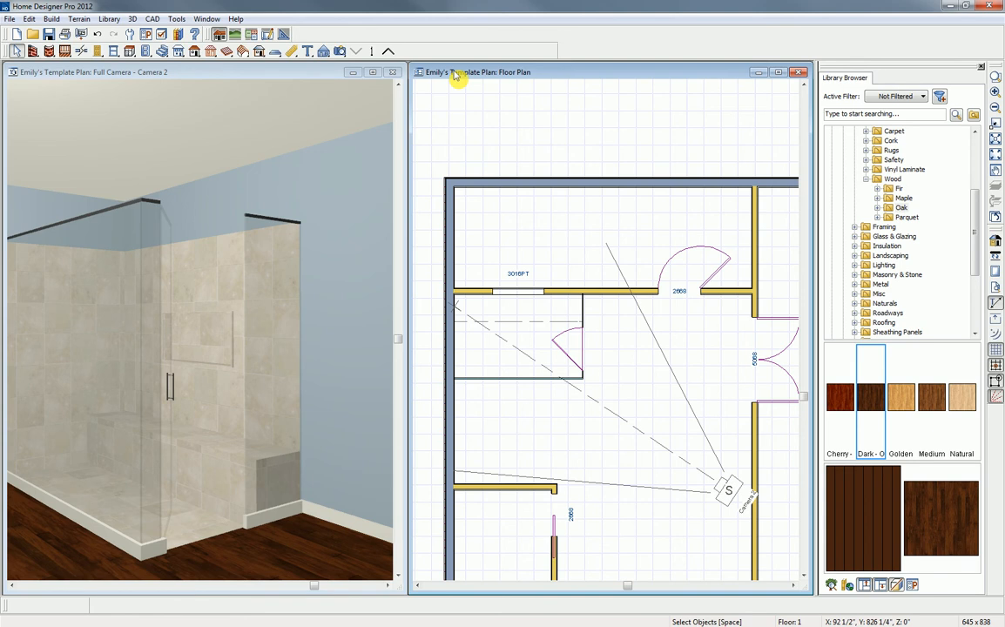
click(866, 179)
drag(976, 241, 976, 178)
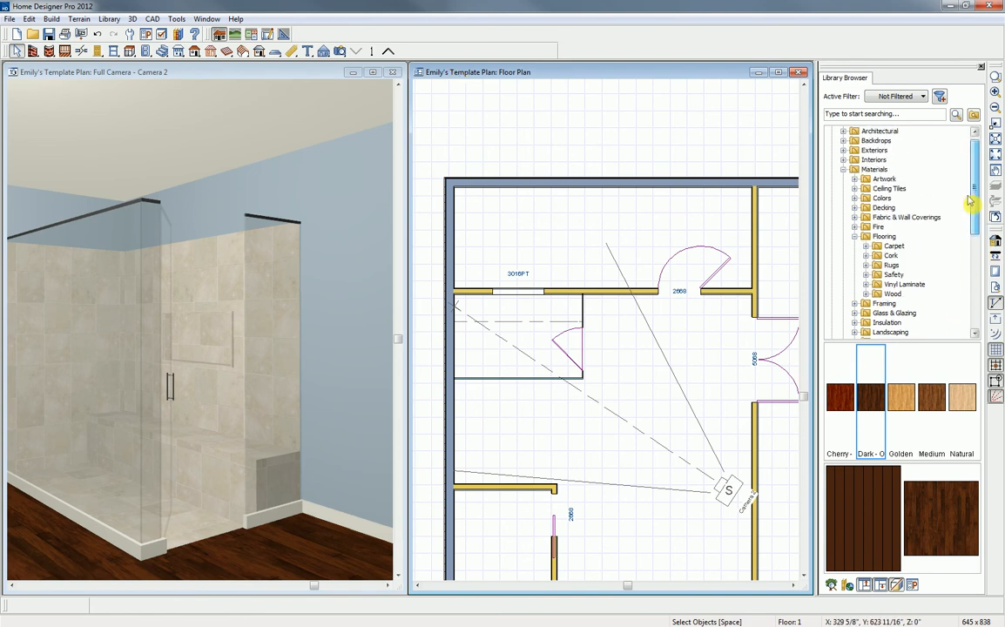
click(854, 236)
click(842, 170)
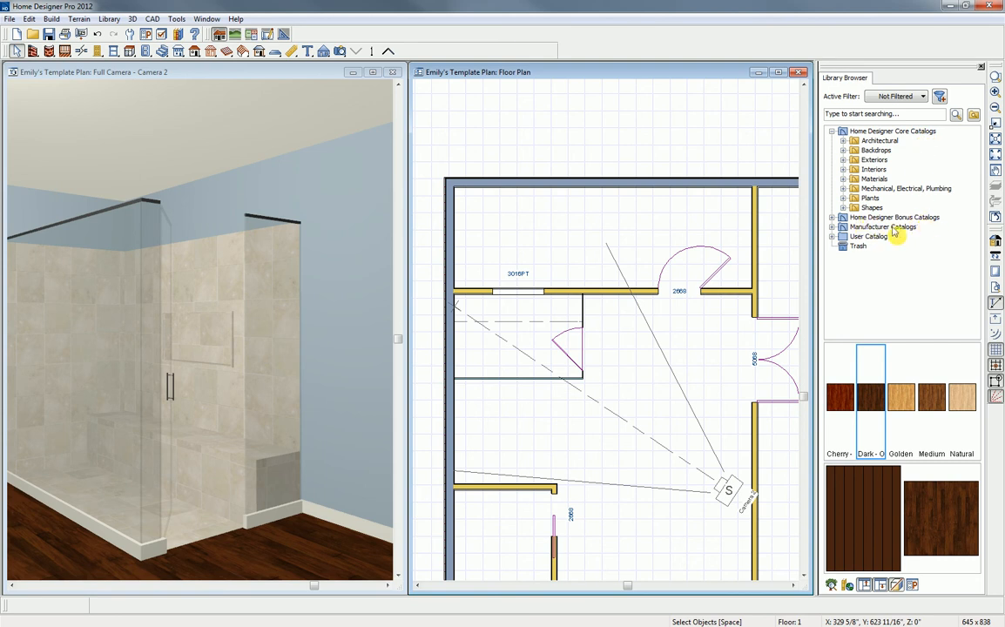
click(832, 237)
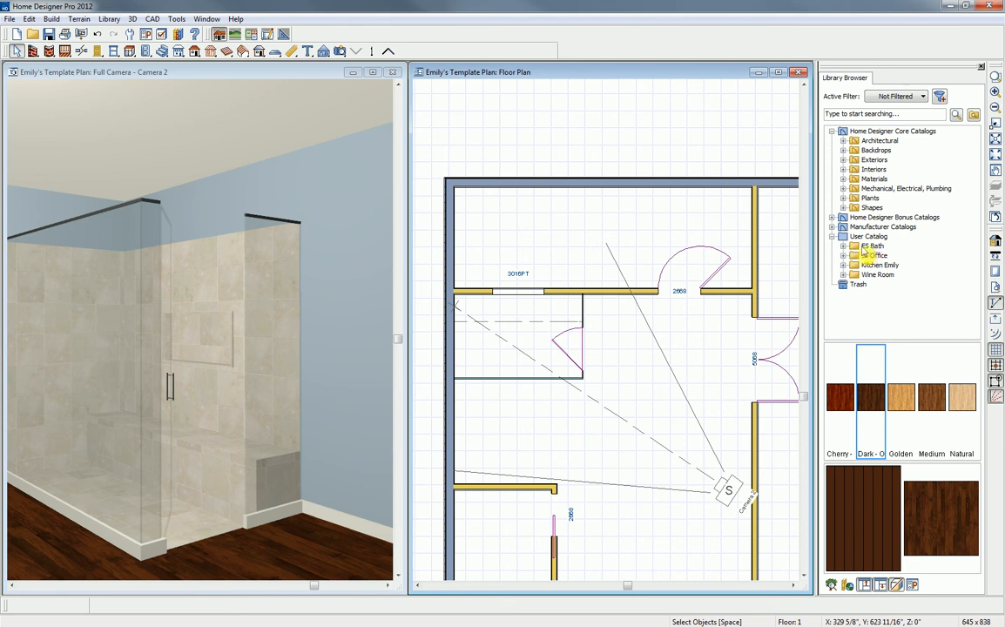
click(843, 247)
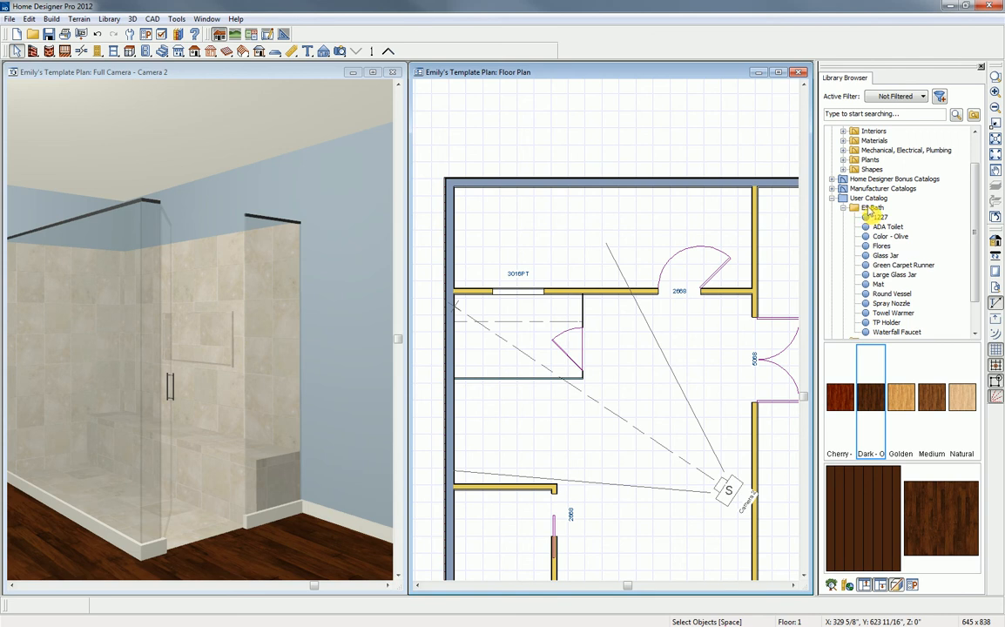
click(871, 209)
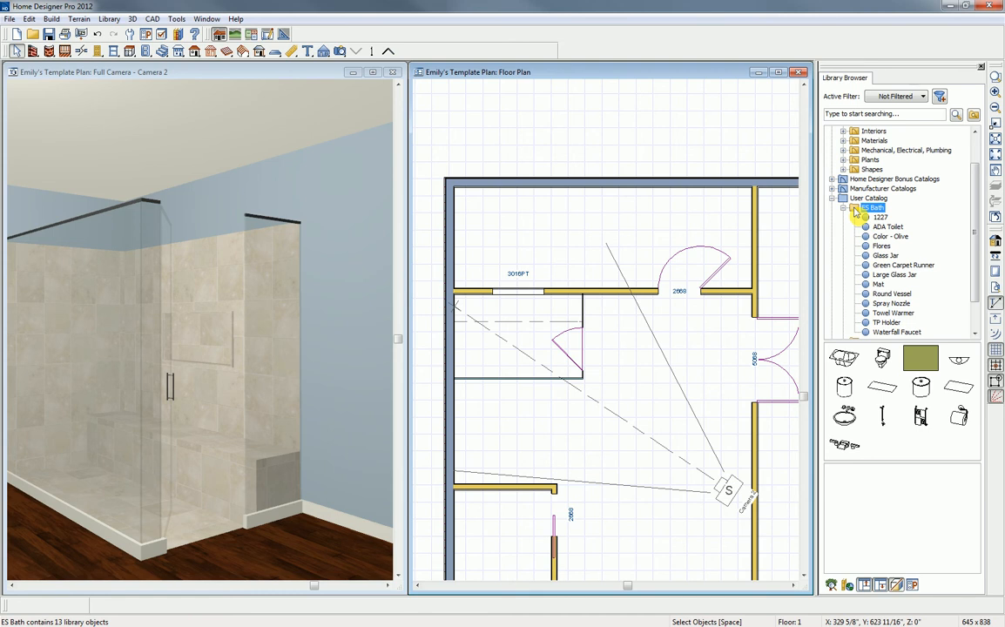
click(883, 420)
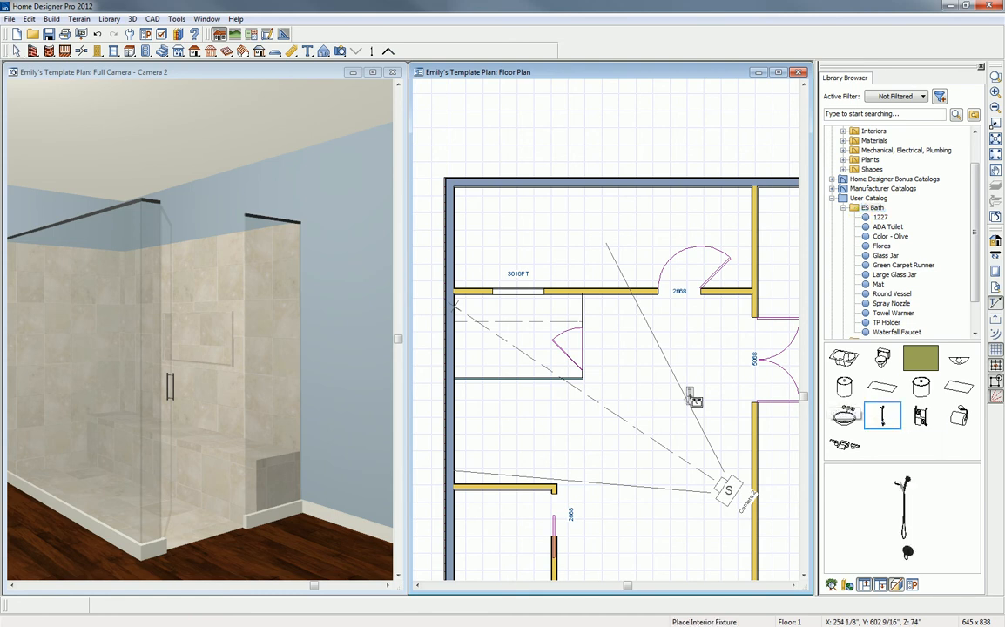
click(466, 356)
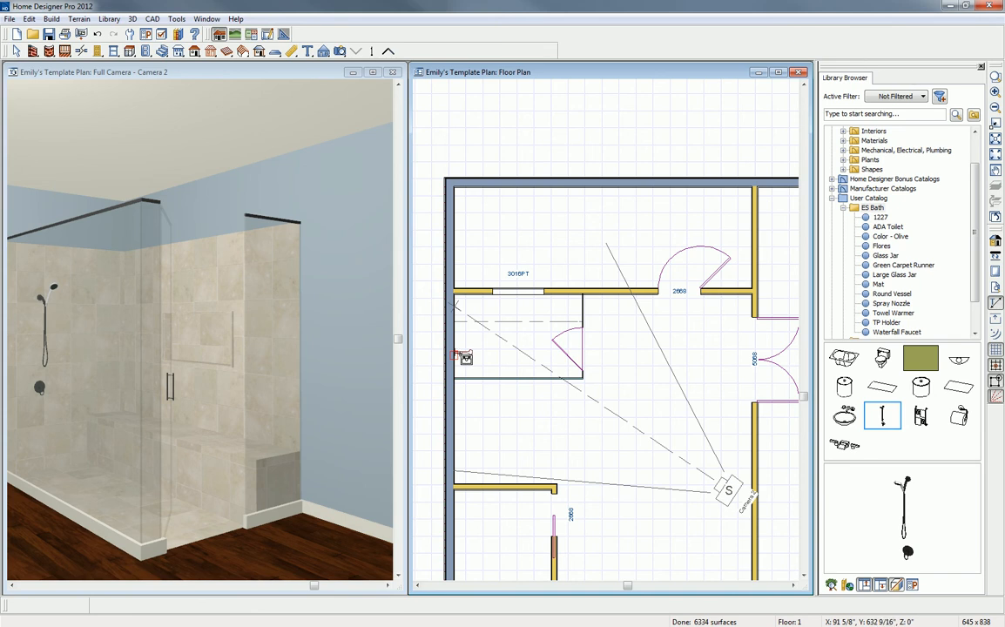
key(space)
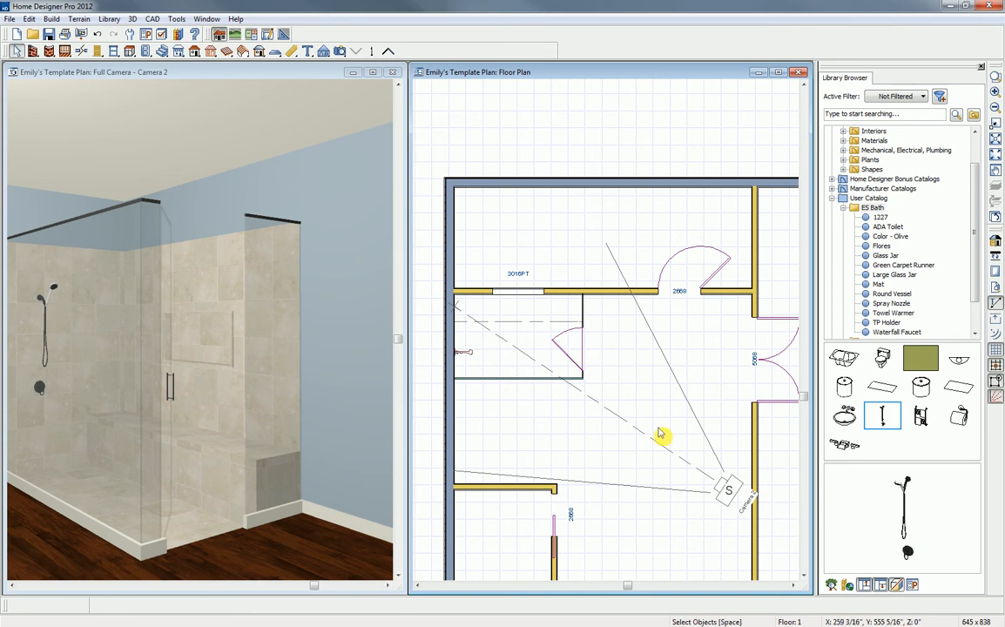
Step: Close the Camera 2 full camera view
click(393, 72)
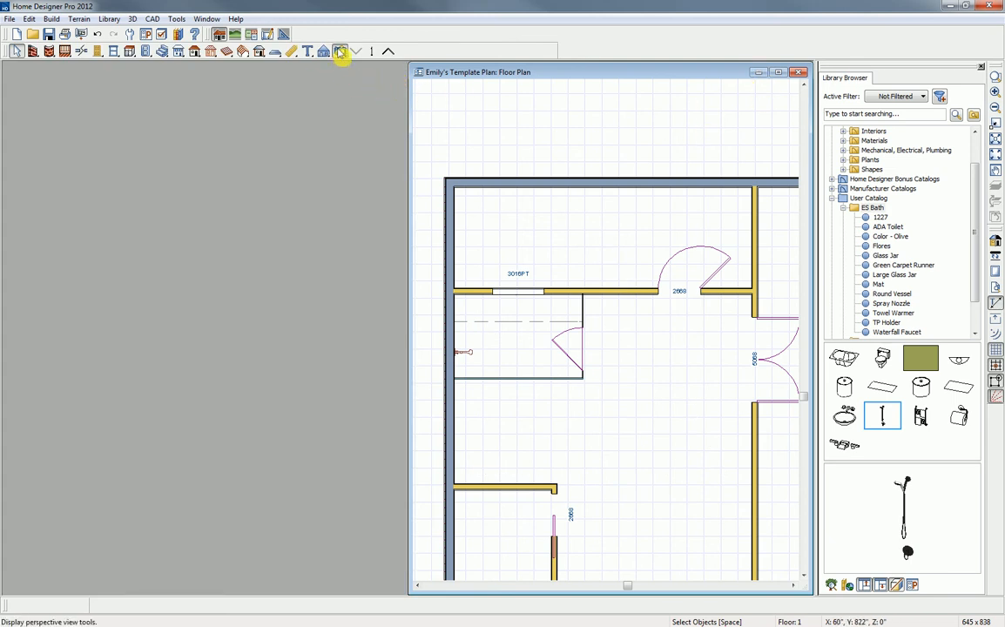
Step: Place a full camera beside the double doors, aimed at the wall next to the shower, and tile its view with the floor plan
click(340, 51)
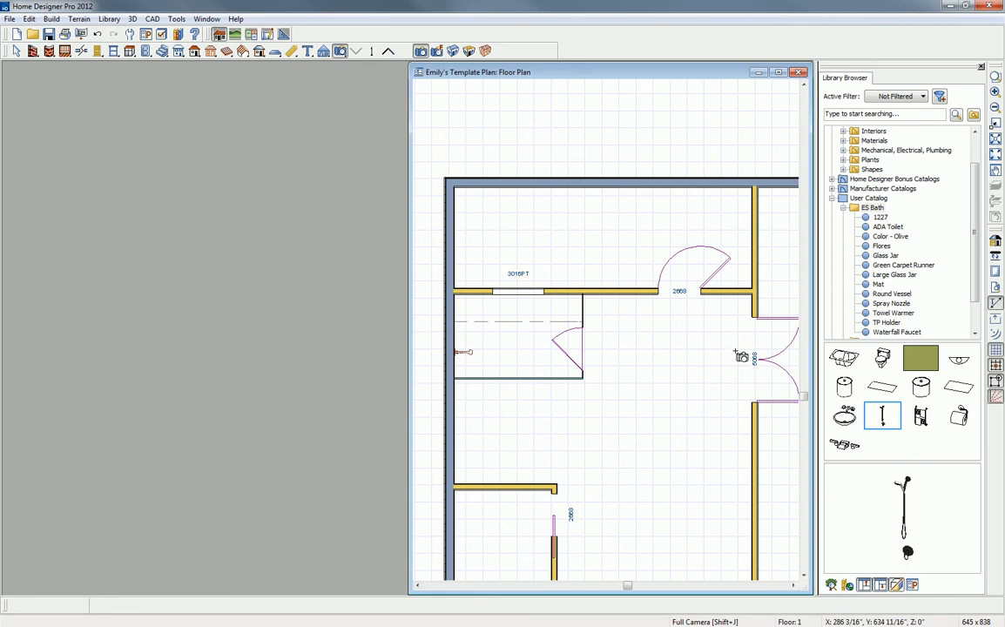
drag(740, 348, 662, 373)
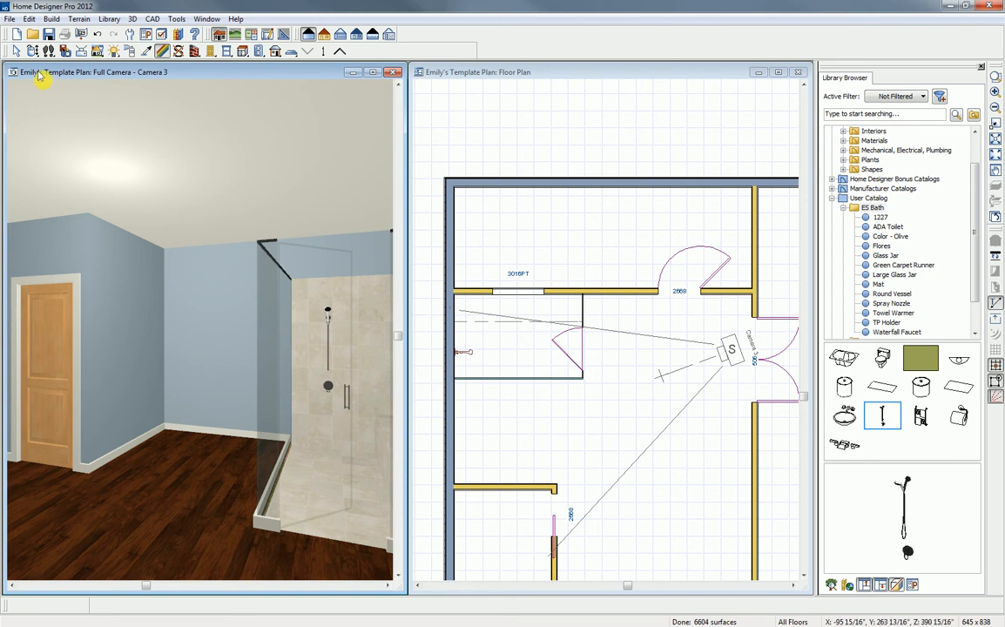
click(393, 74)
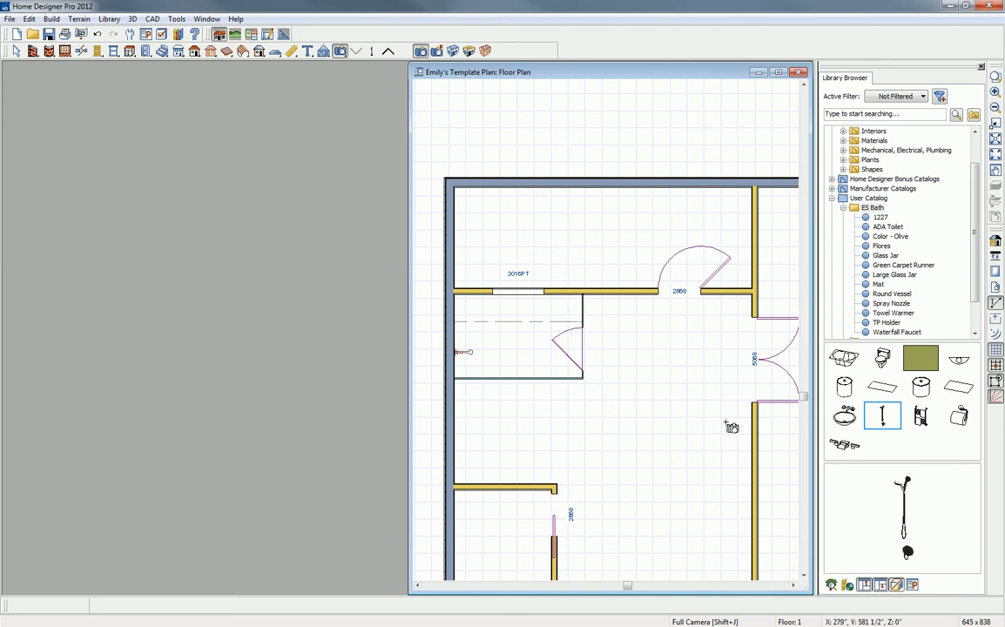
mouse_move(747, 420)
mouse_down()
mouse_move(664, 478)
mouse_move(638, 415)
mouse_up()
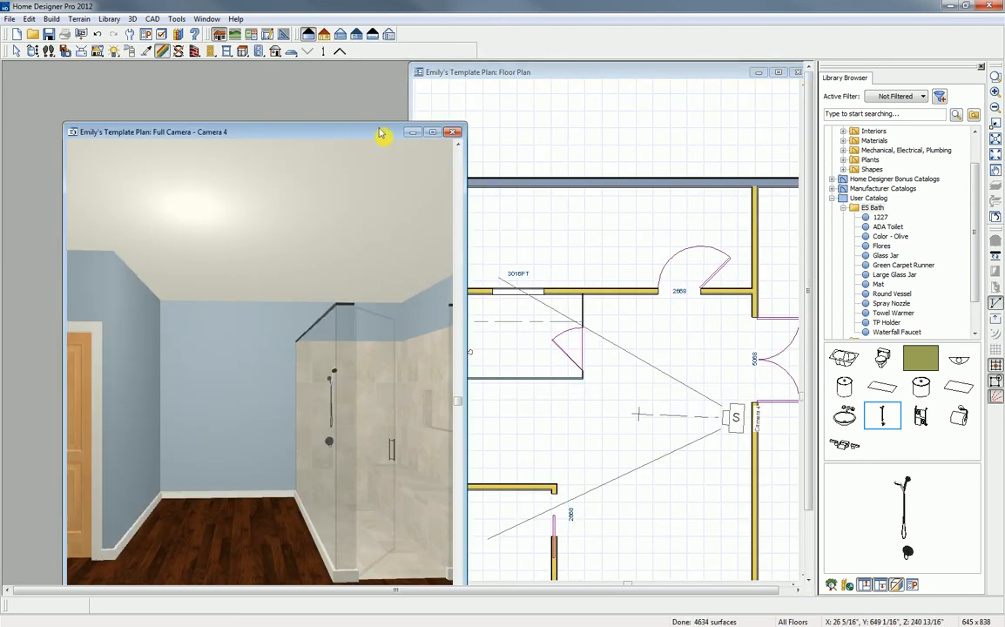
key(shift+F4)
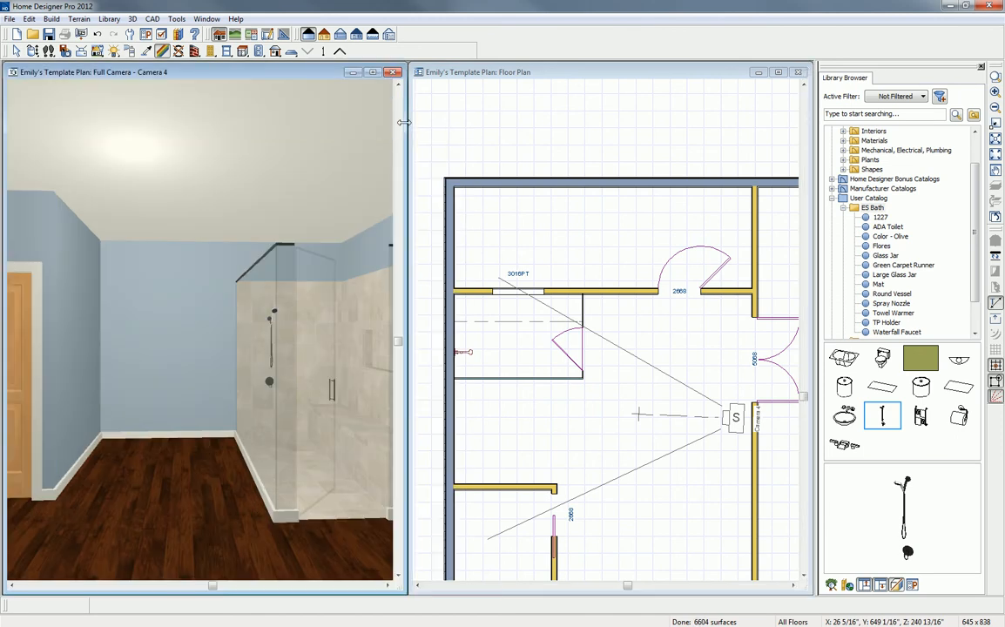
Step: Sample the bone color from the door casing in the camera view and apply it to the birch door
click(148, 55)
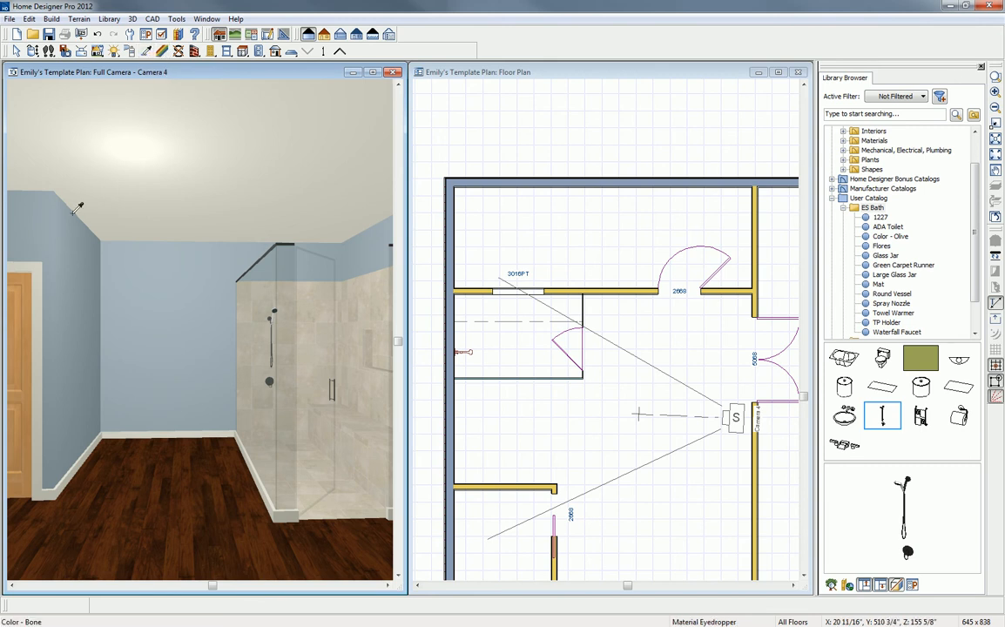
click(39, 277)
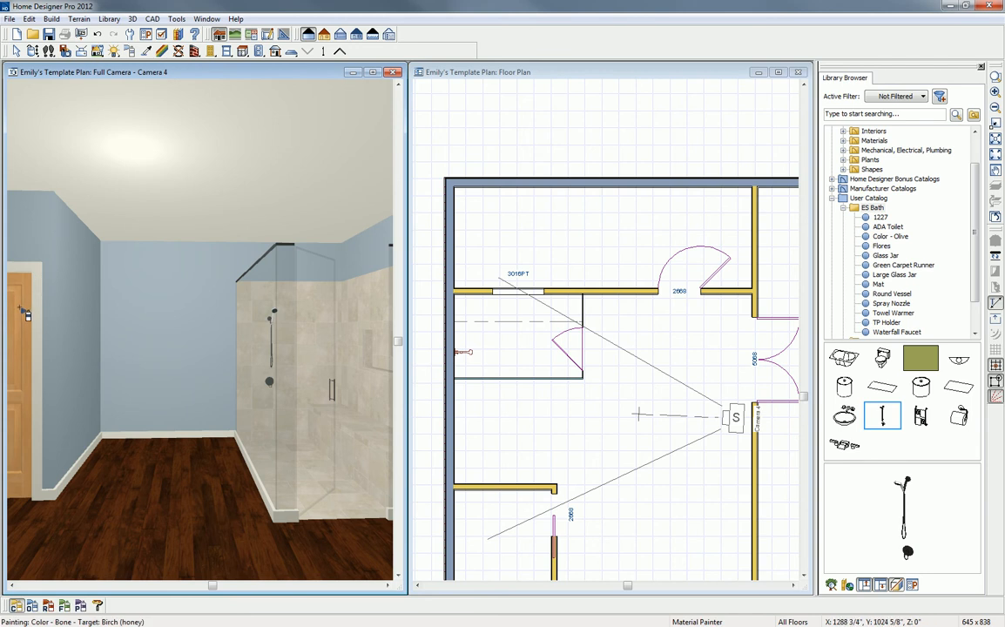
click(21, 310)
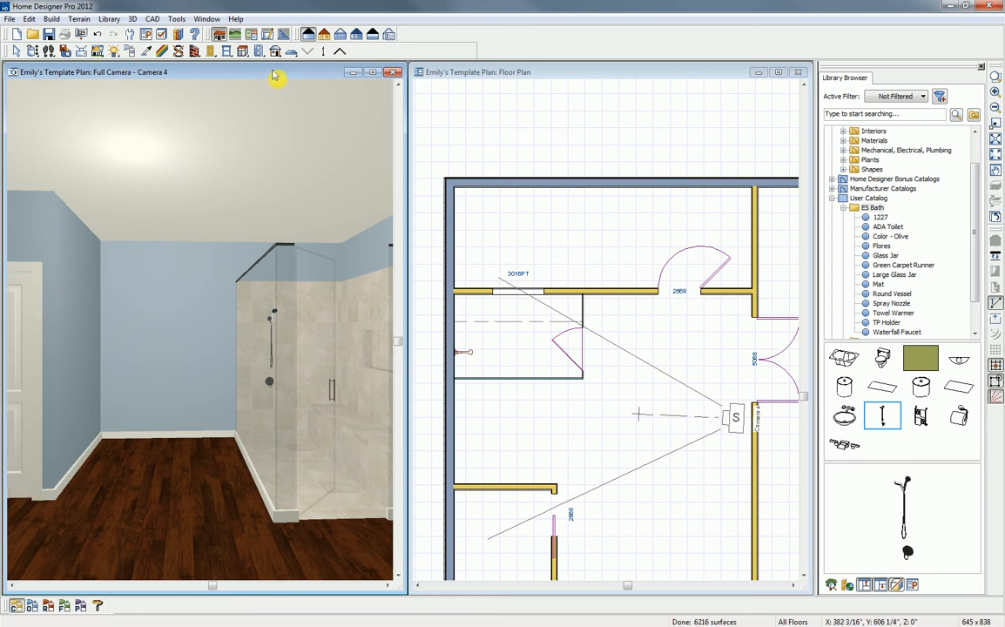
Step: Place a base cabinet on the exterior wall, stretched 6'-2" from the shower to the partition wall, and resize its depth to 12"
click(442, 70)
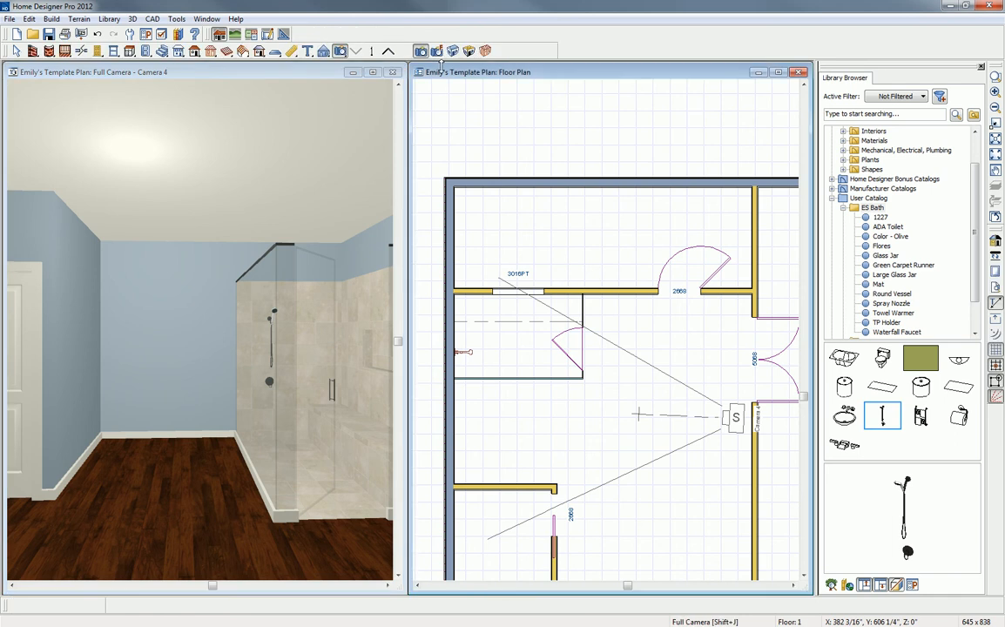
click(133, 53)
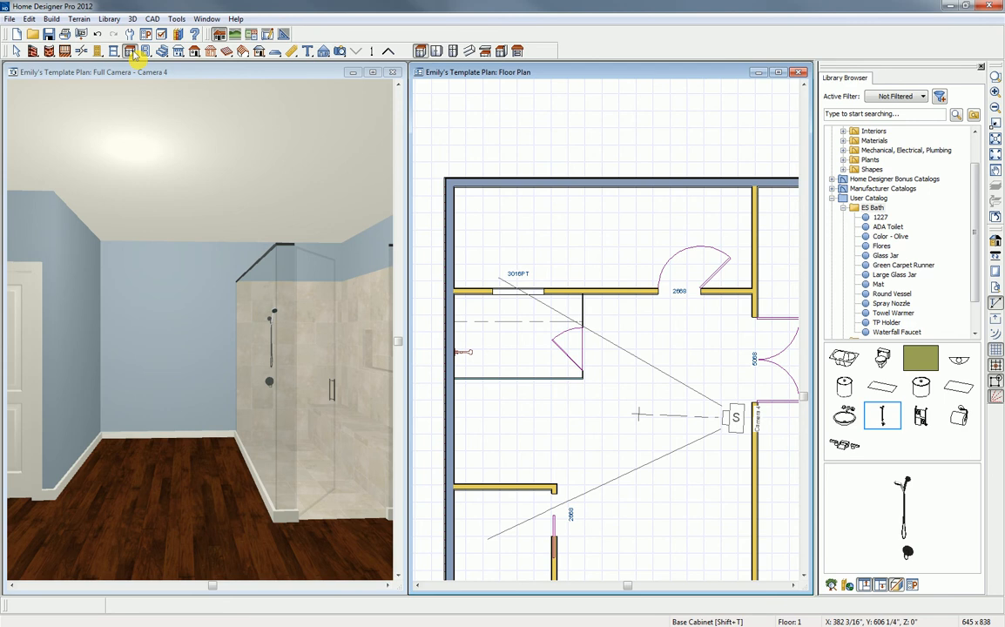
click(422, 51)
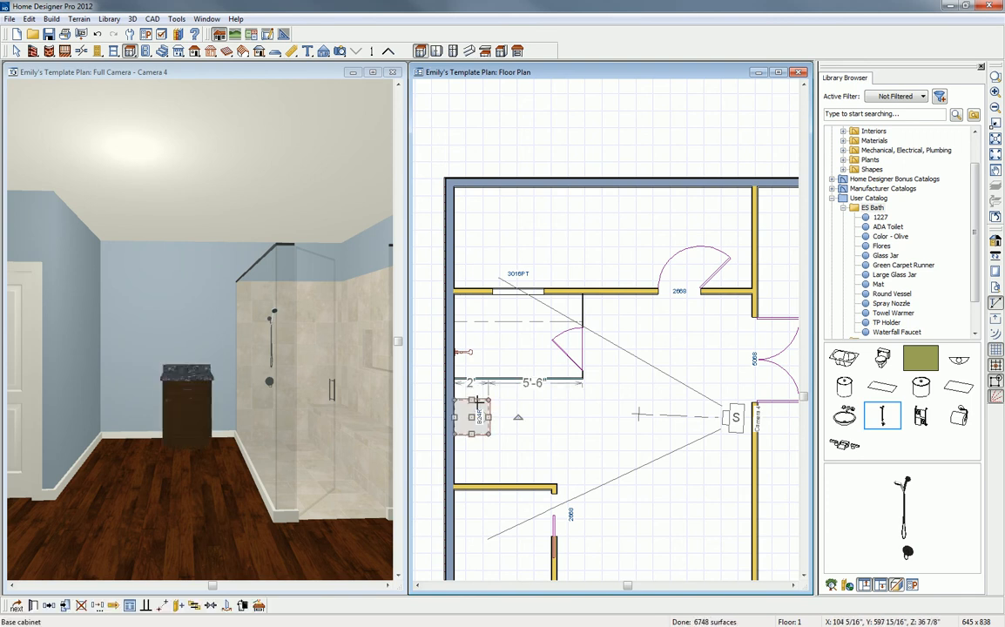
click(471, 404)
drag(472, 399, 471, 379)
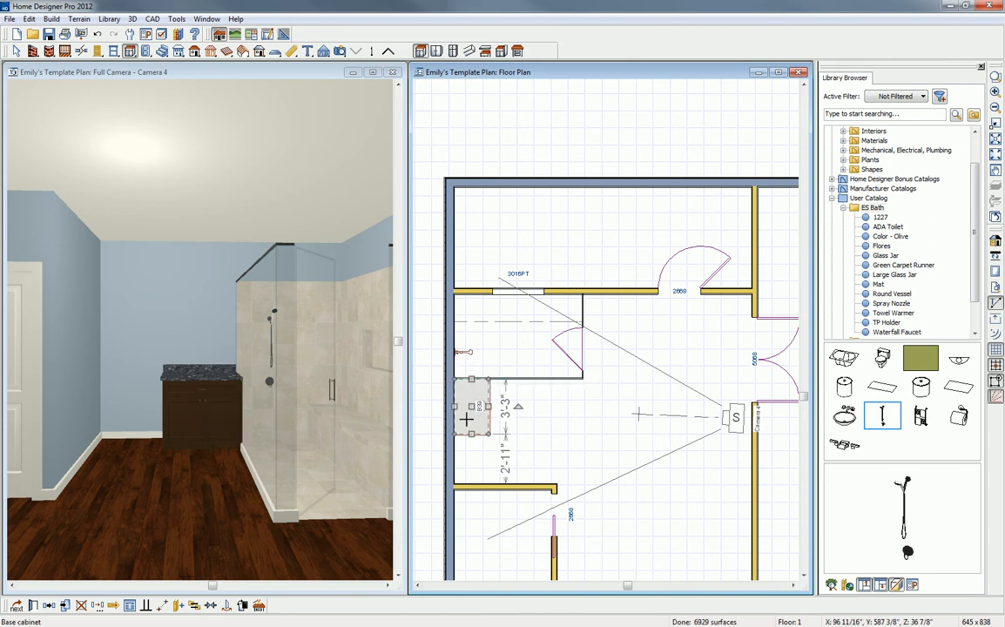
drag(471, 450, 471, 484)
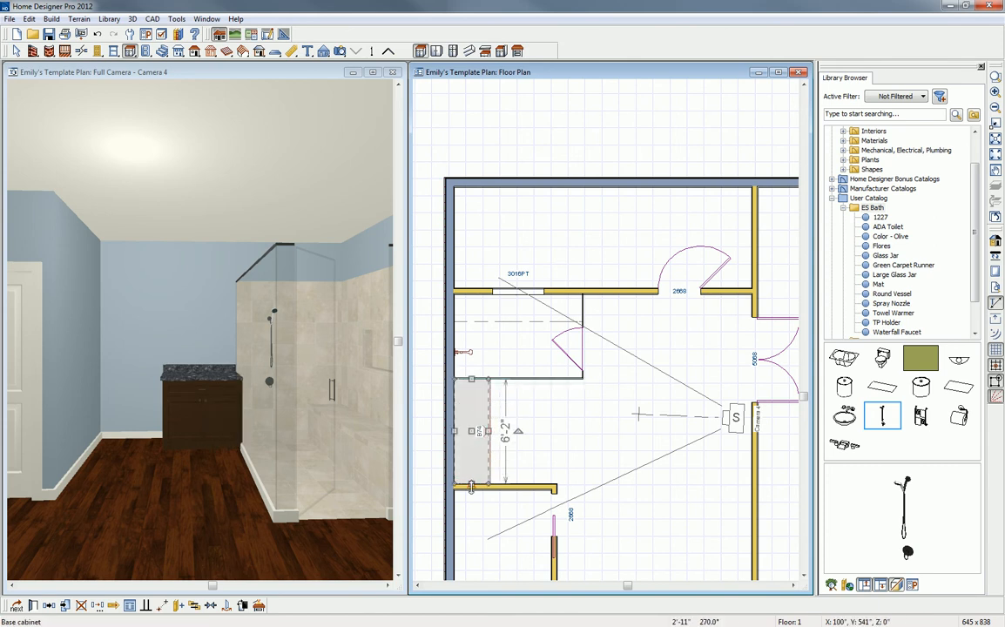
drag(490, 430, 471, 432)
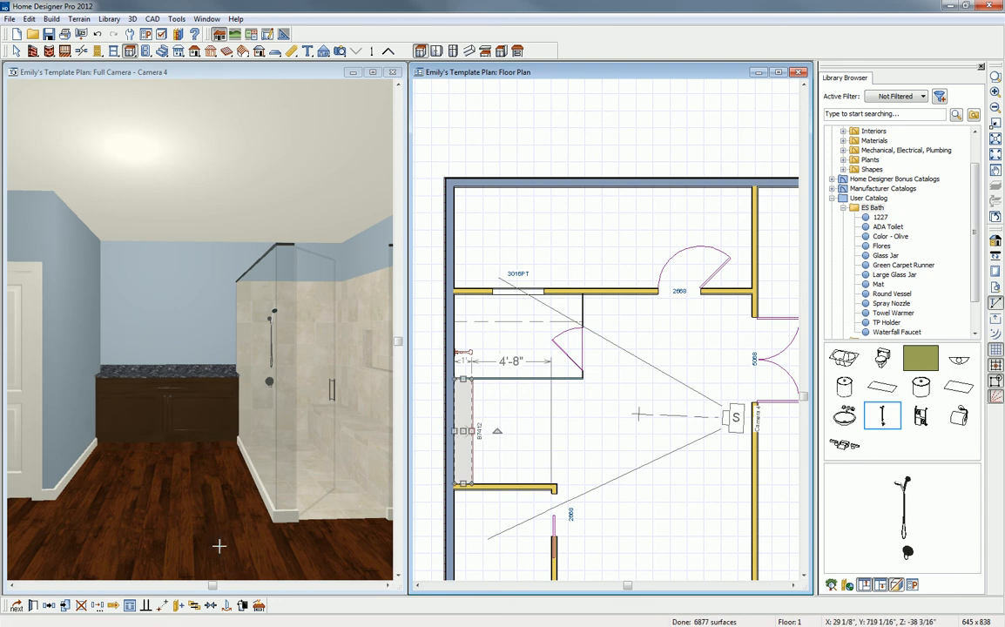
Step: In the base cabinet's specification, set the depth to 7" and the height including counter to 19"
click(32, 605)
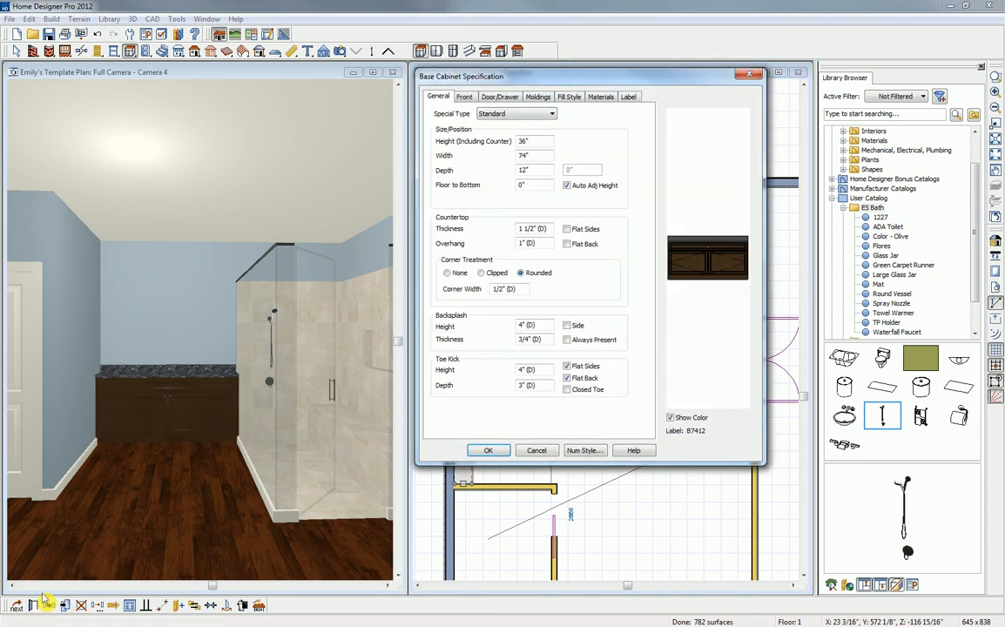
drag(526, 170, 513, 174)
text(7)
text(1)
text(9)
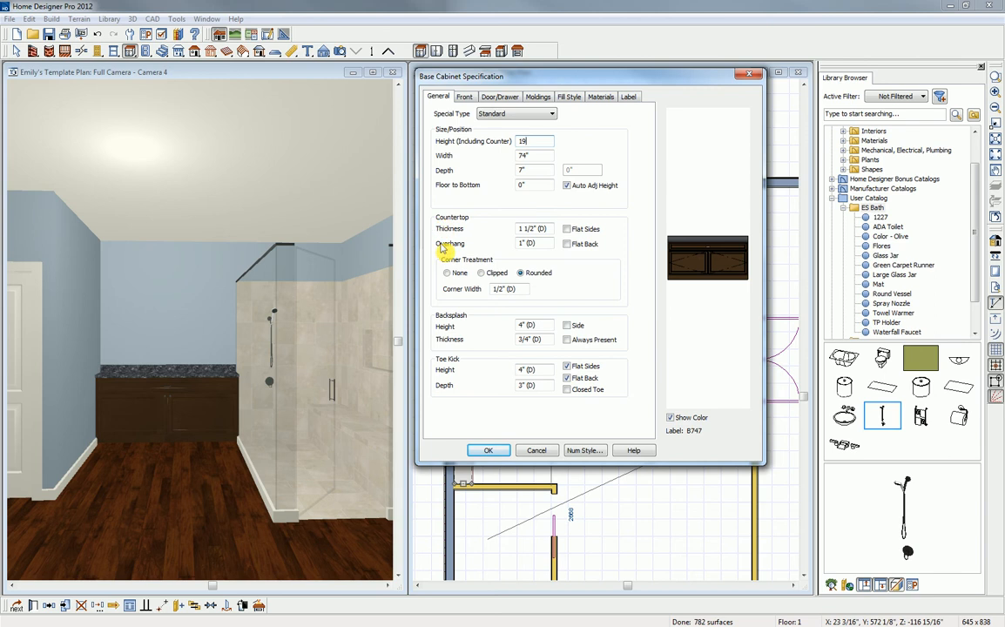
Step: Set the cabinet's countertop overhang to 0"
click(515, 244)
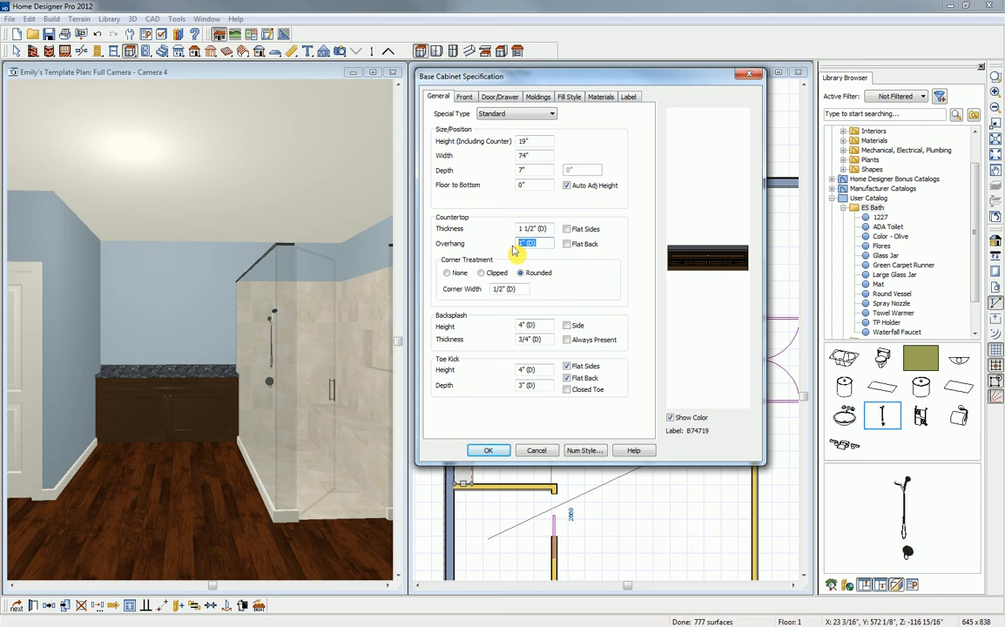
text(0)
click(540, 325)
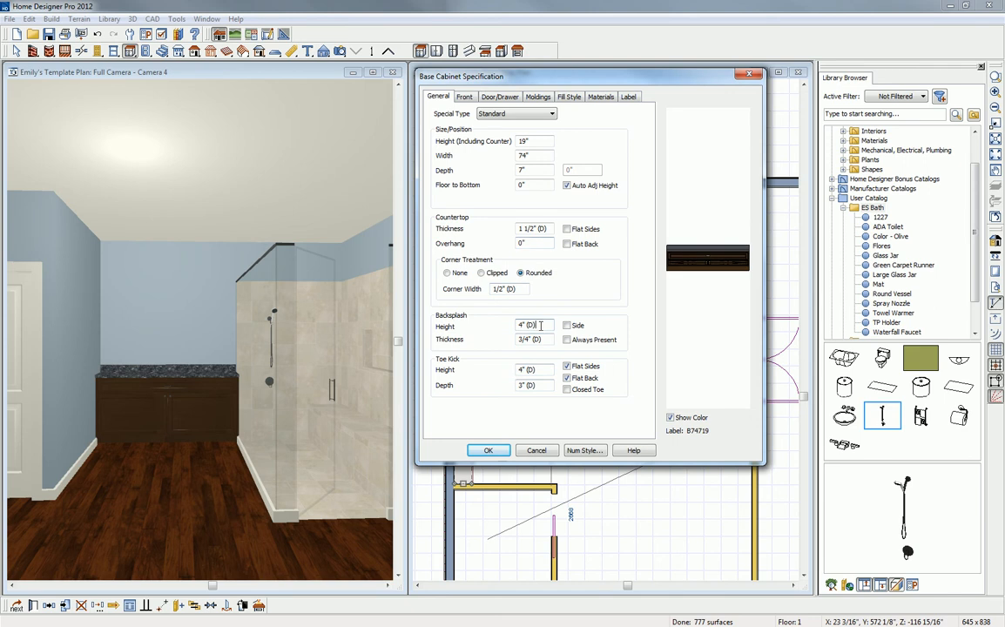
double_click(521, 243)
text(0)
click(544, 326)
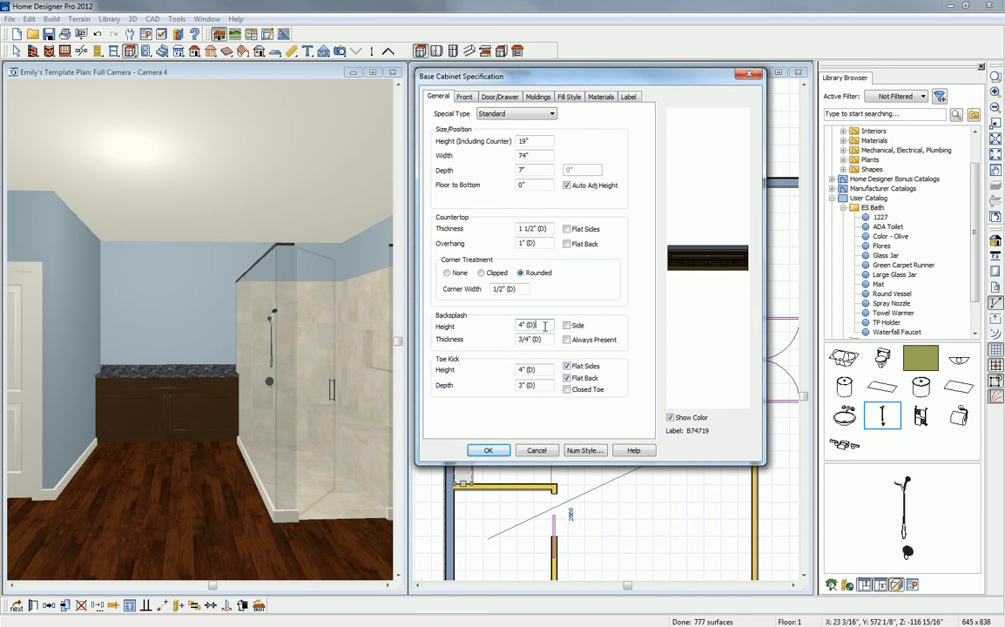
double_click(526, 243)
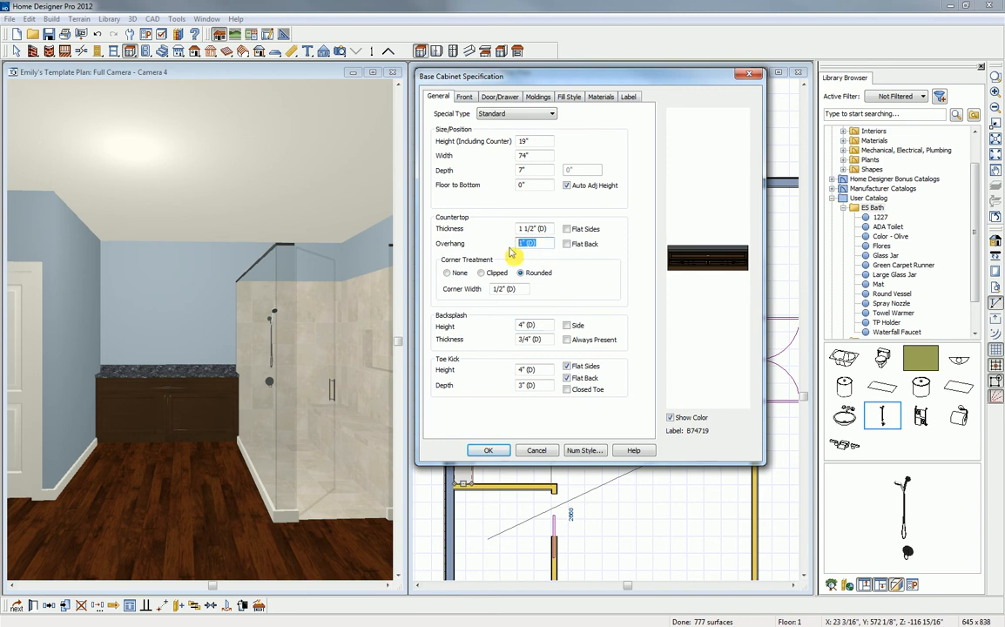
text(0)
Step: Set the cabinet's toe kick height to 0" and enable the side backsplash
double_click(525, 370)
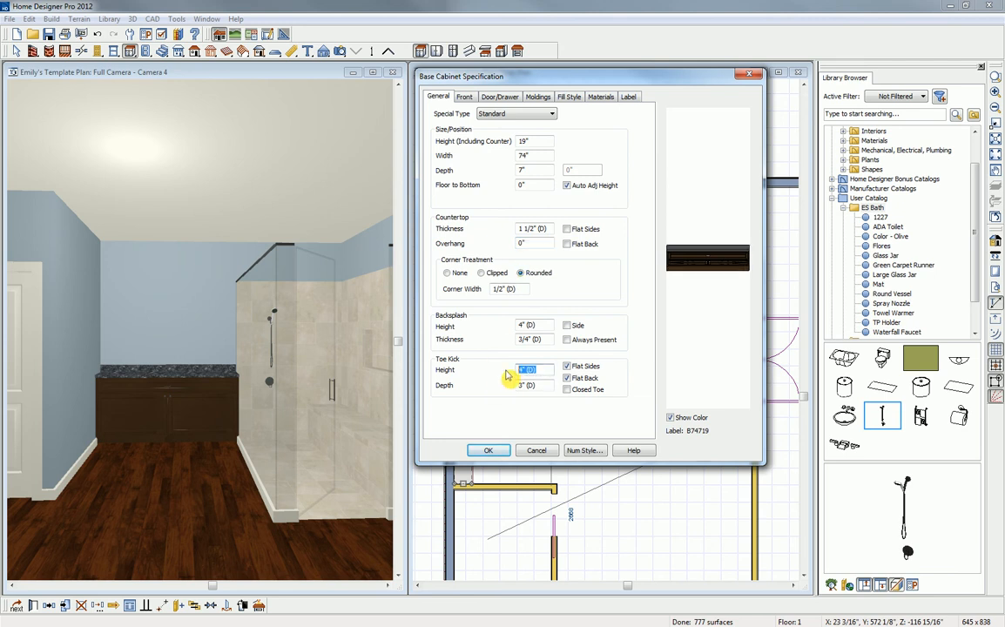
text(0)
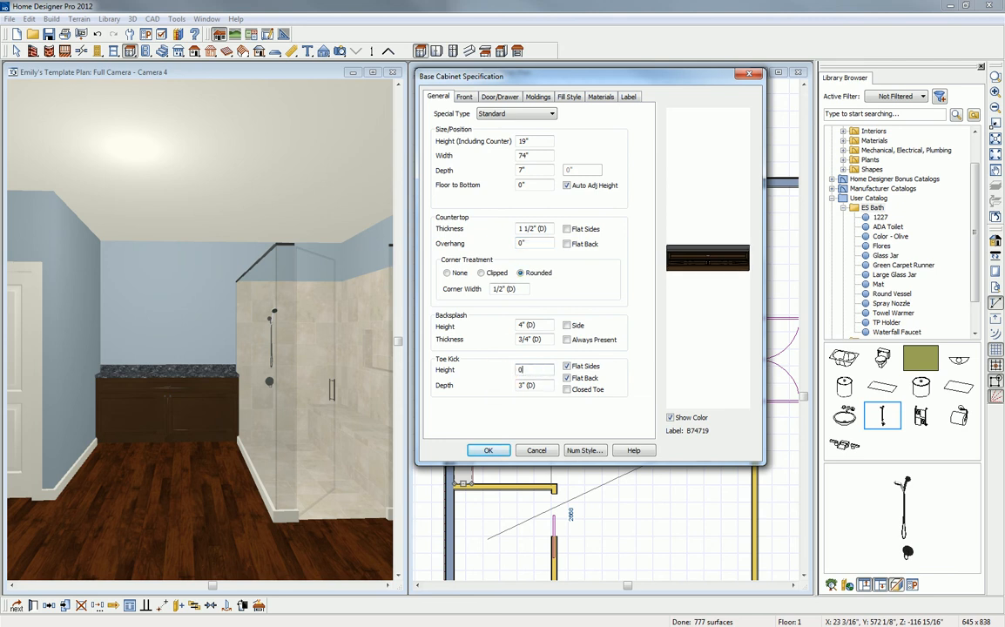
click(567, 327)
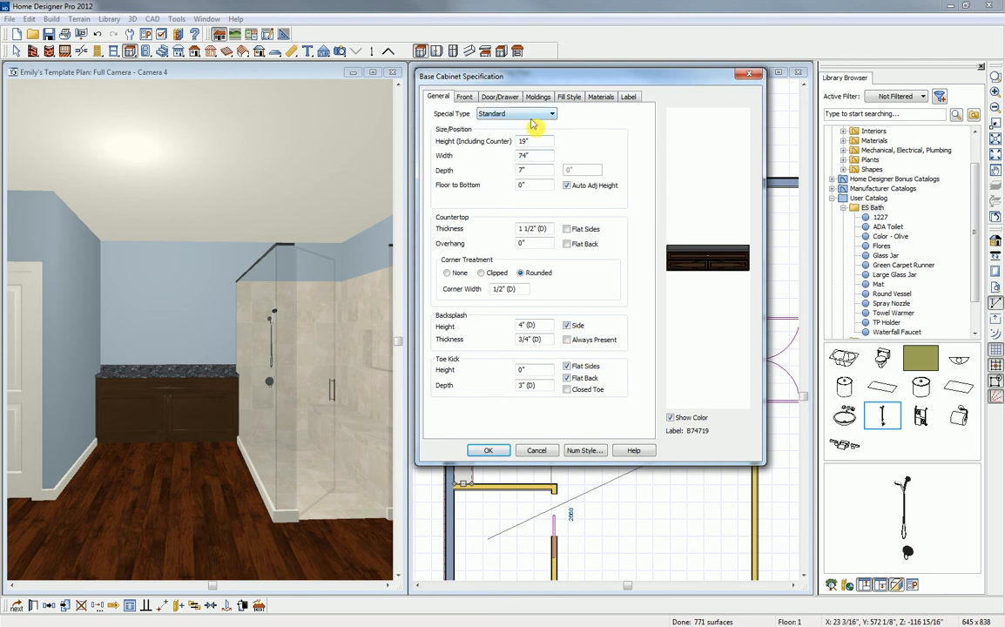
Step: Delete the drawer and door face items from the cabinet's front and make the remaining opening a Blank Area
click(464, 100)
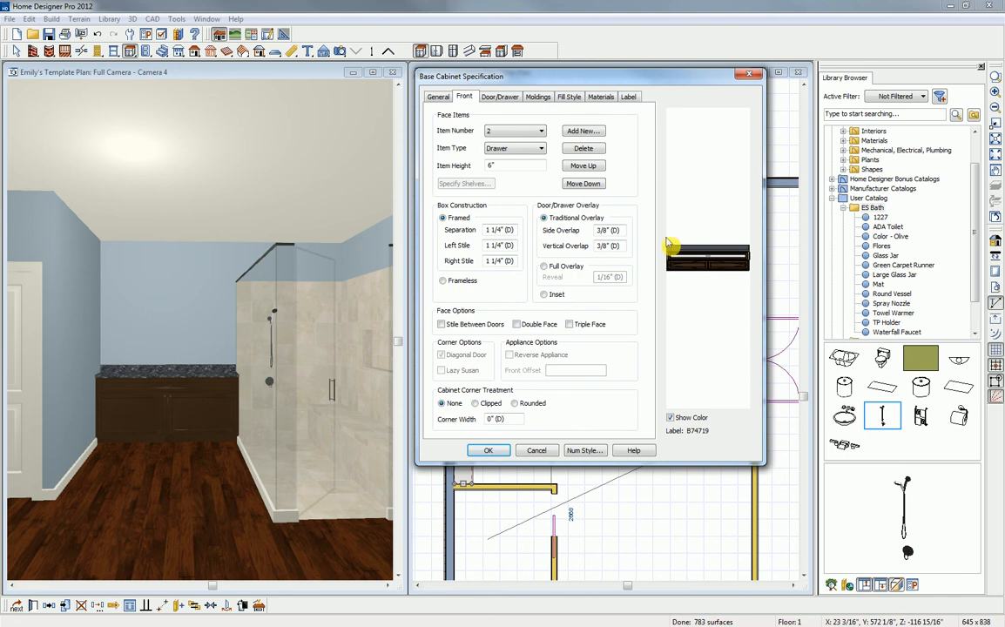
click(592, 149)
click(659, 261)
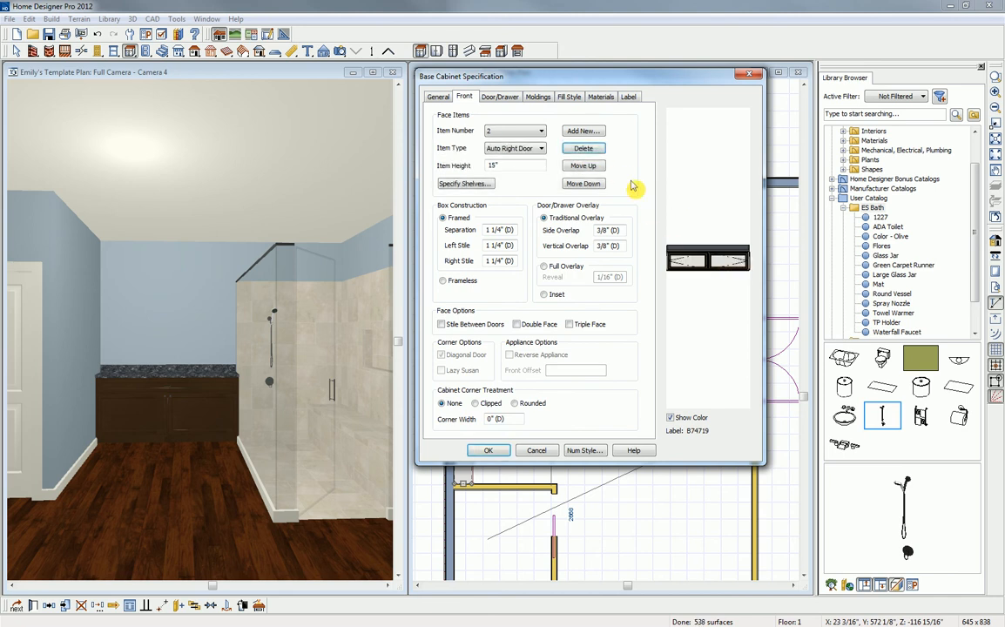
click(589, 150)
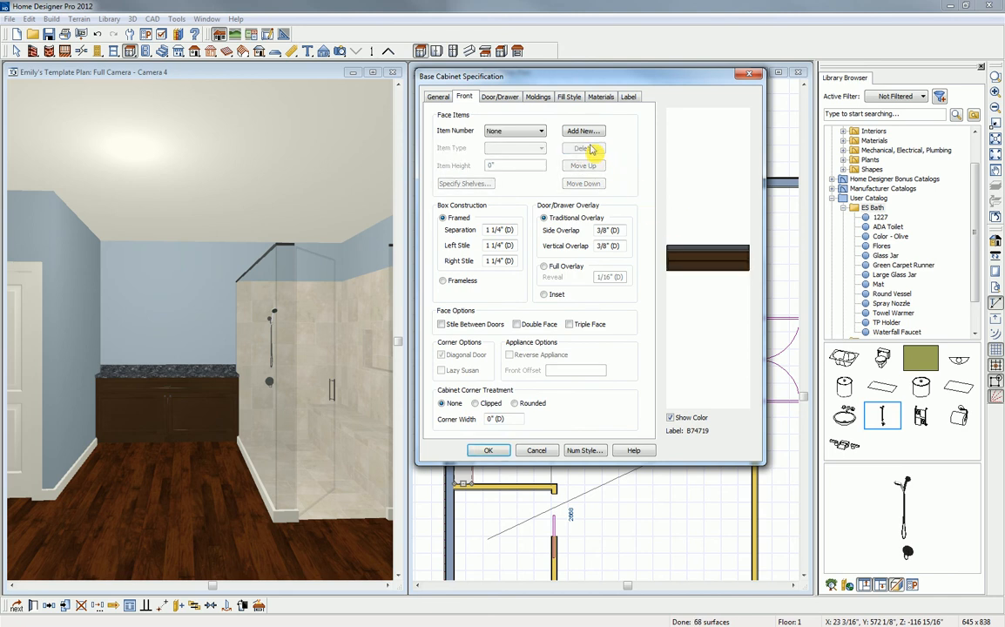
click(703, 267)
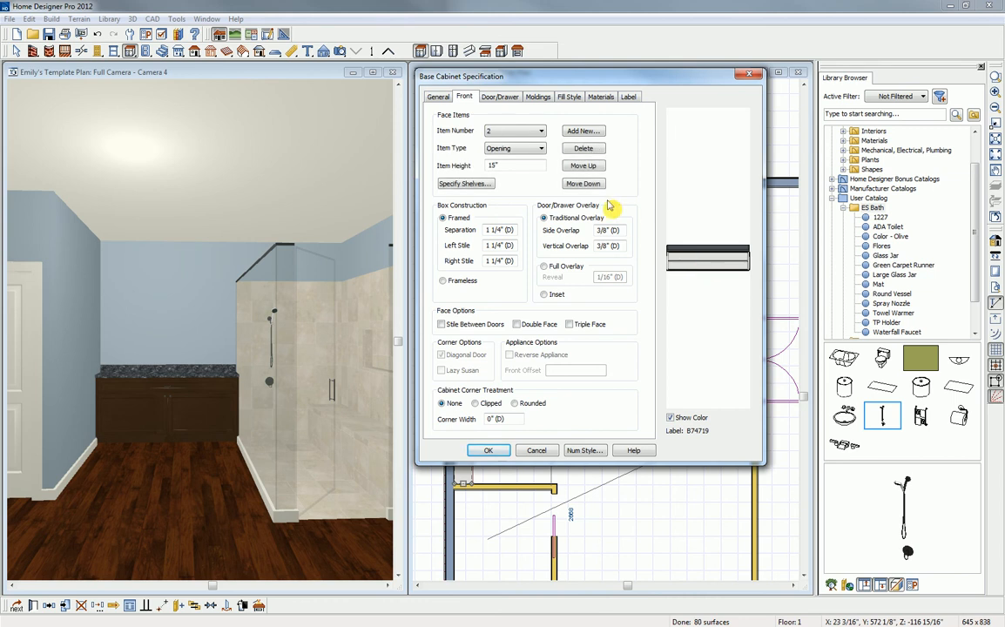
click(540, 153)
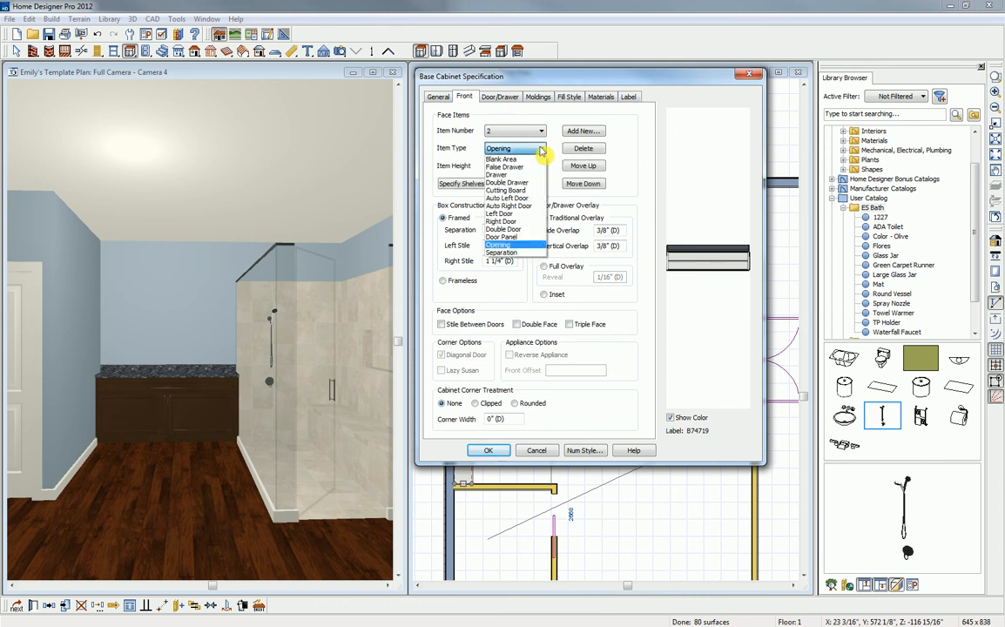
click(500, 159)
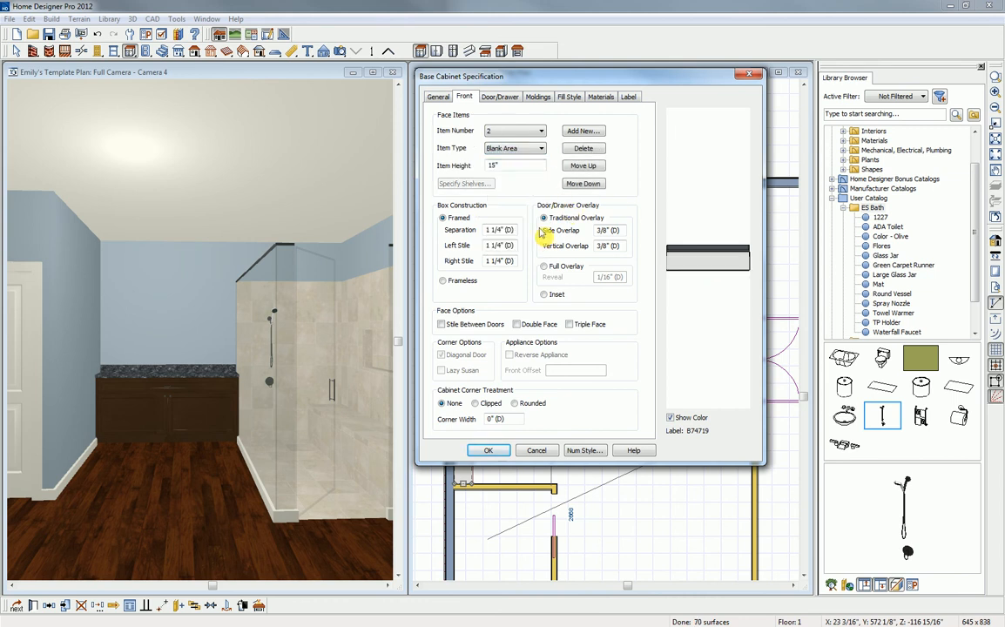
click(488, 450)
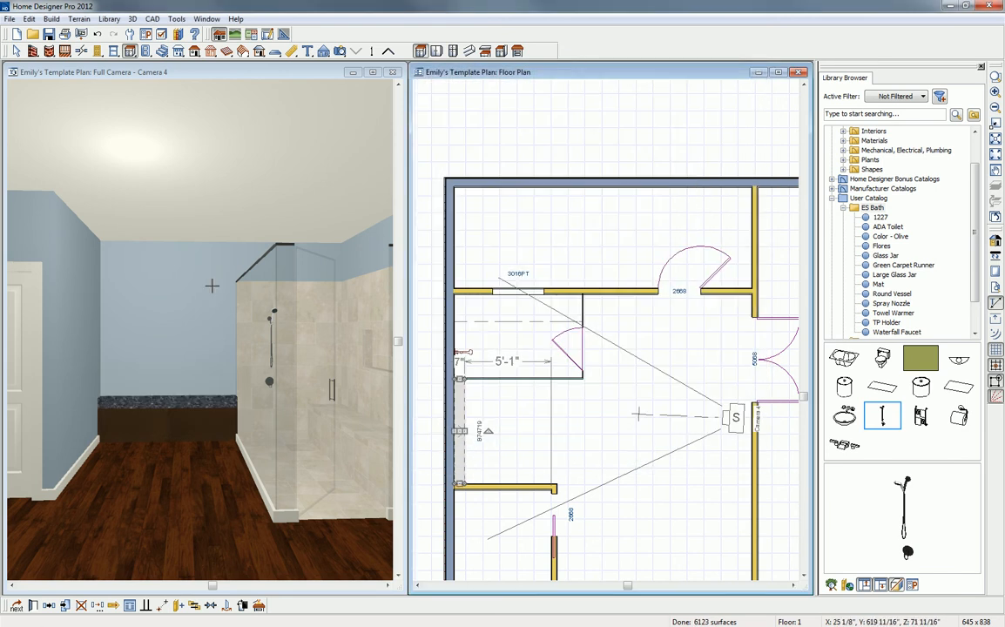
Step: Sample the limestone tiles from the shower wall and apply them in object mode to the low cabinet's body and its granite top
click(153, 76)
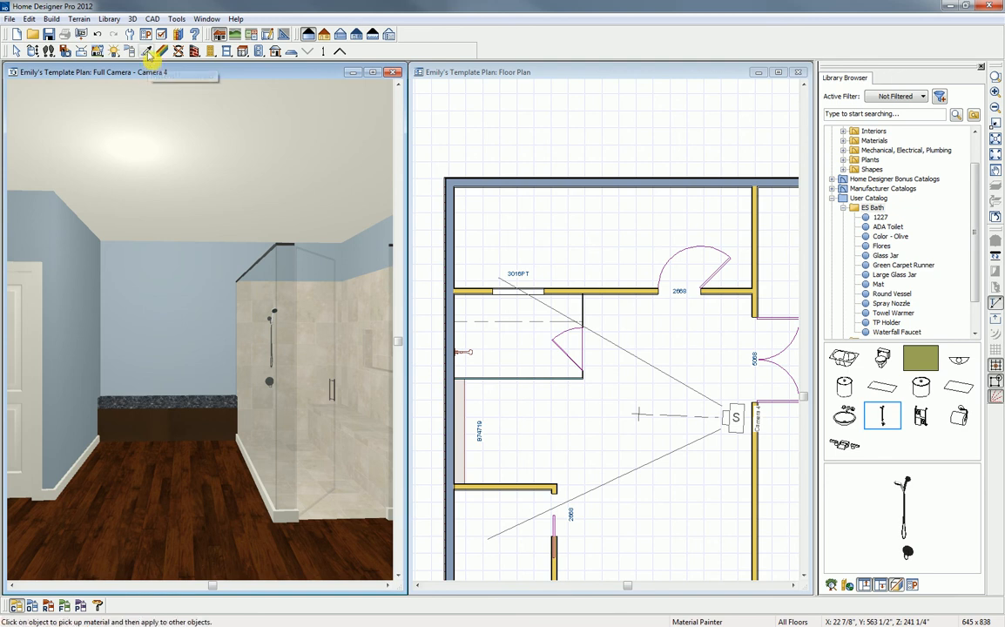
click(149, 56)
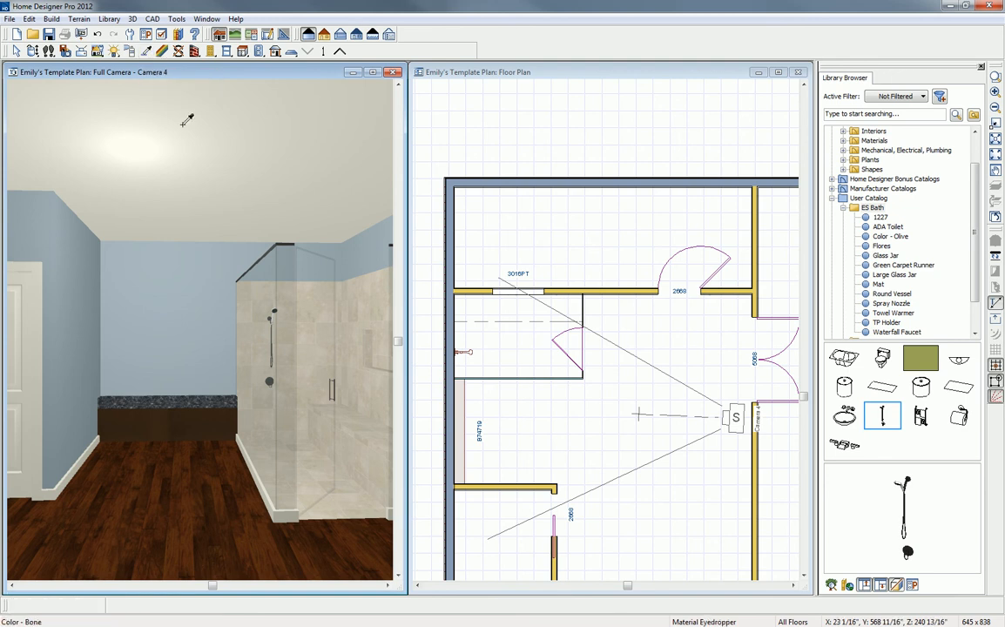
click(335, 352)
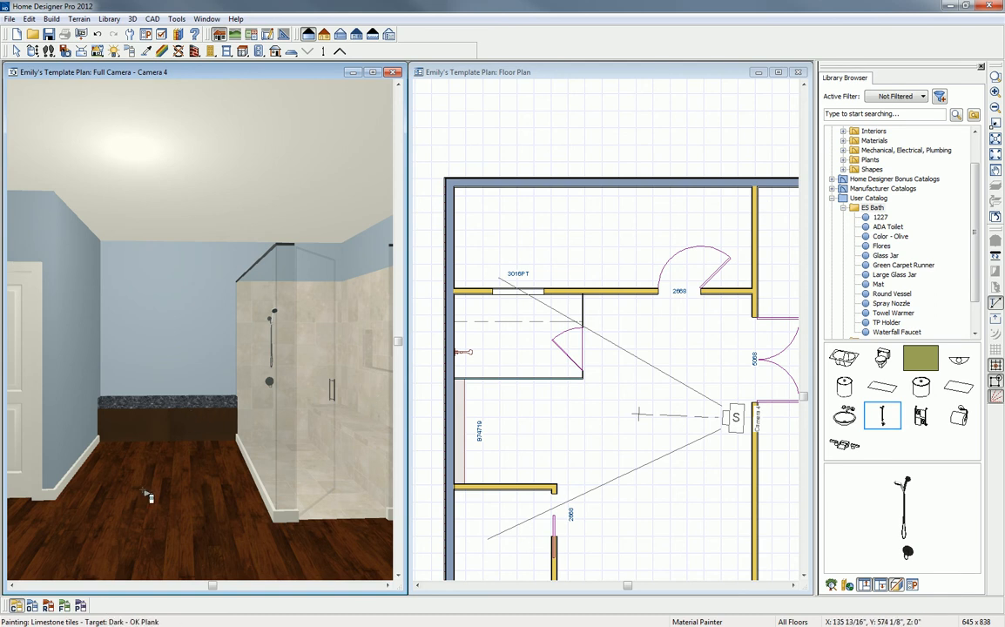
click(32, 605)
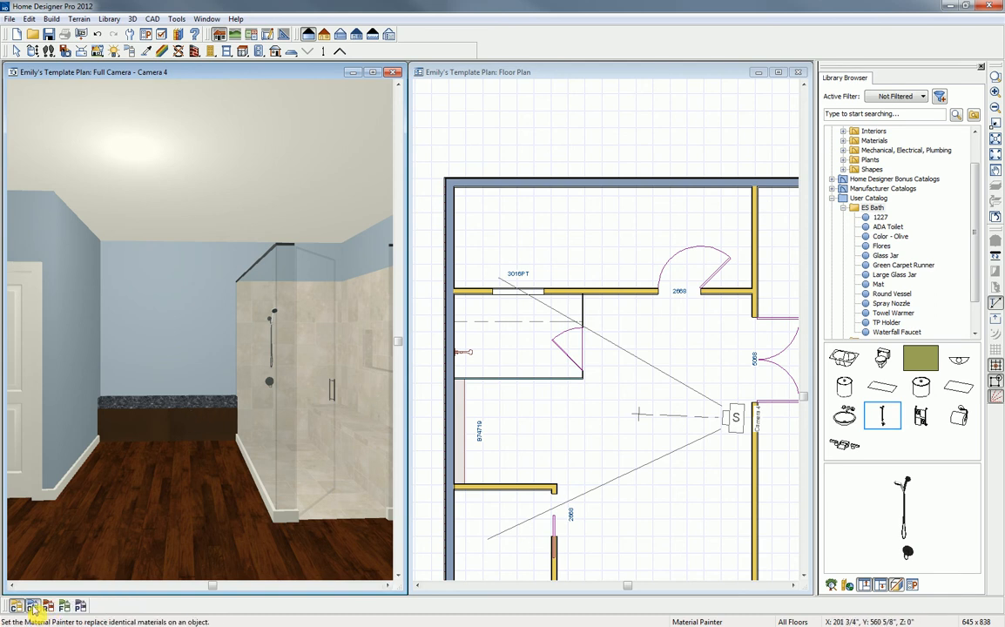
click(178, 413)
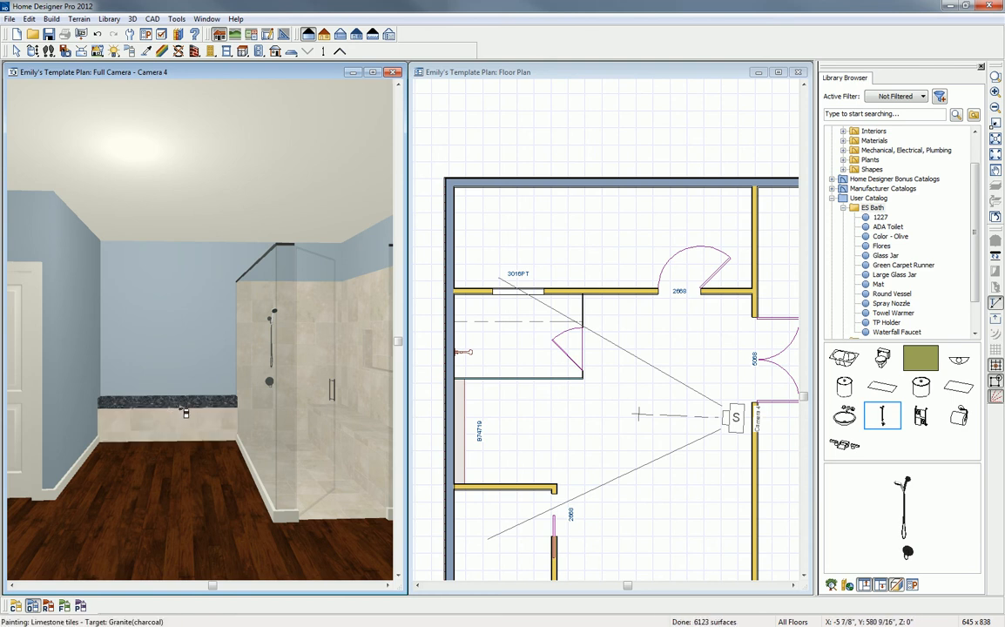
click(174, 404)
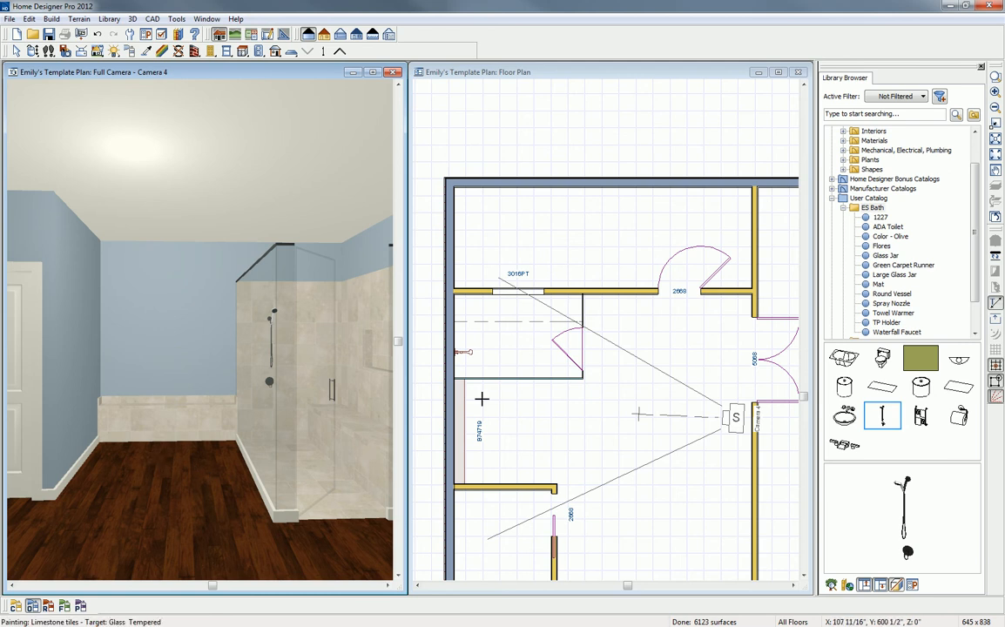
Step: Select the tiled base cabinet in the floor plan and start copying it
click(459, 79)
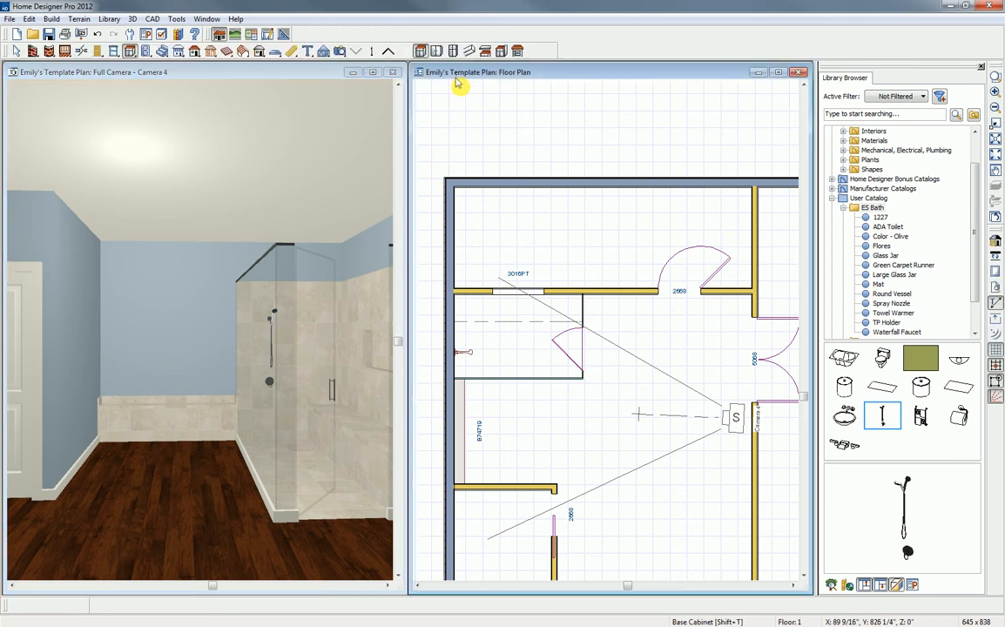
key(space)
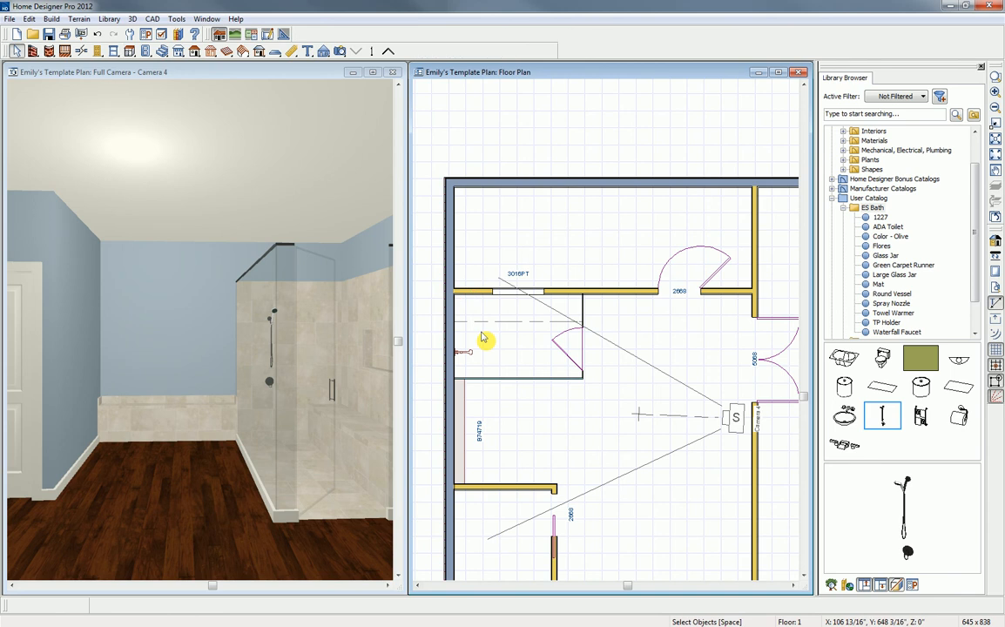
click(462, 426)
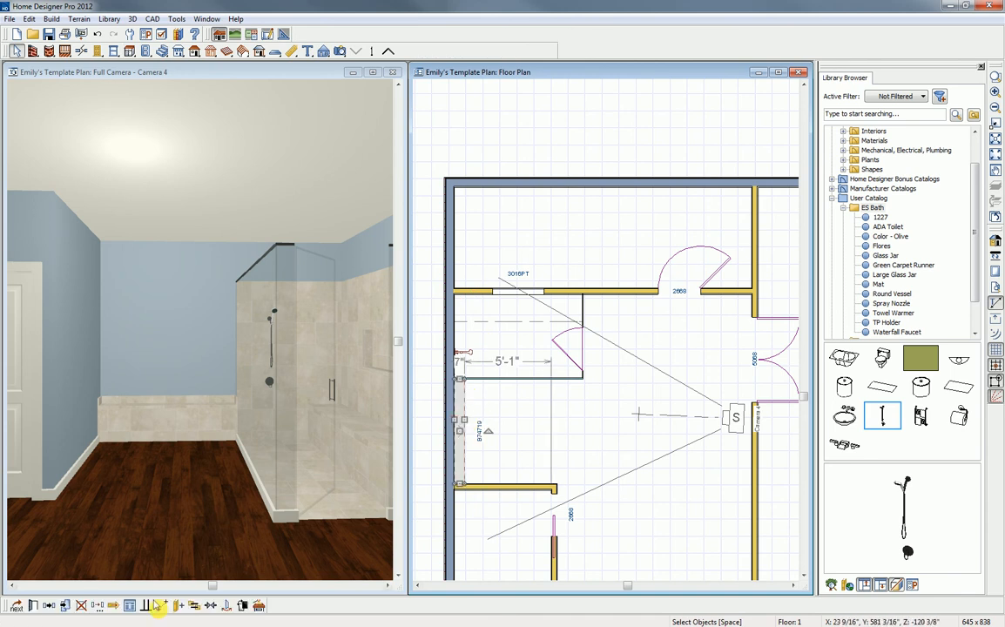
click(50, 608)
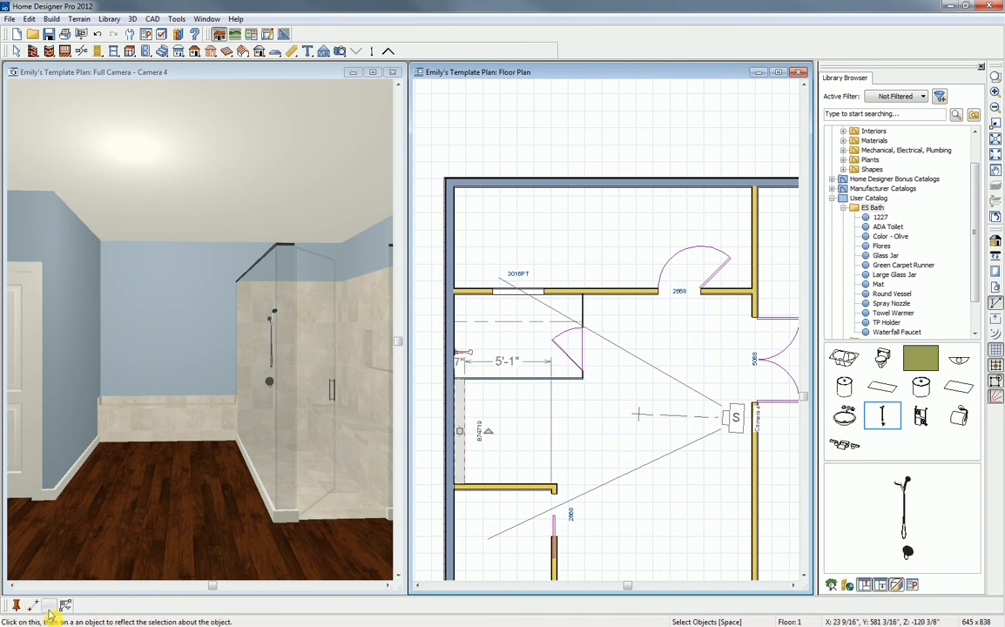
Step: Place a copy of the exterior-wall base cabinet in the open floor, turned 90 degrees, and set its width to 41 inches
click(599, 444)
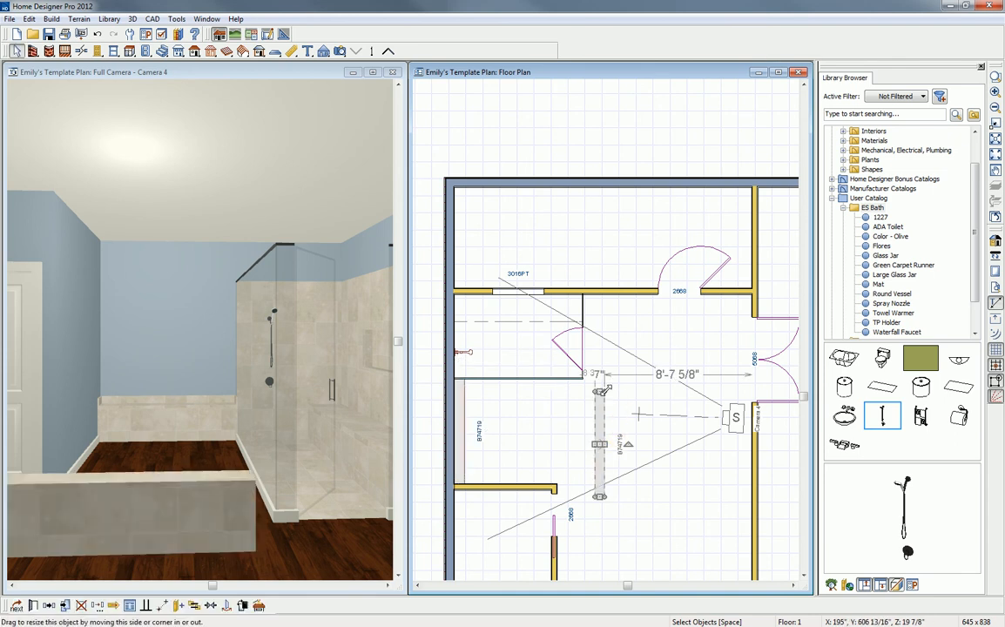
drag(627, 446, 600, 398)
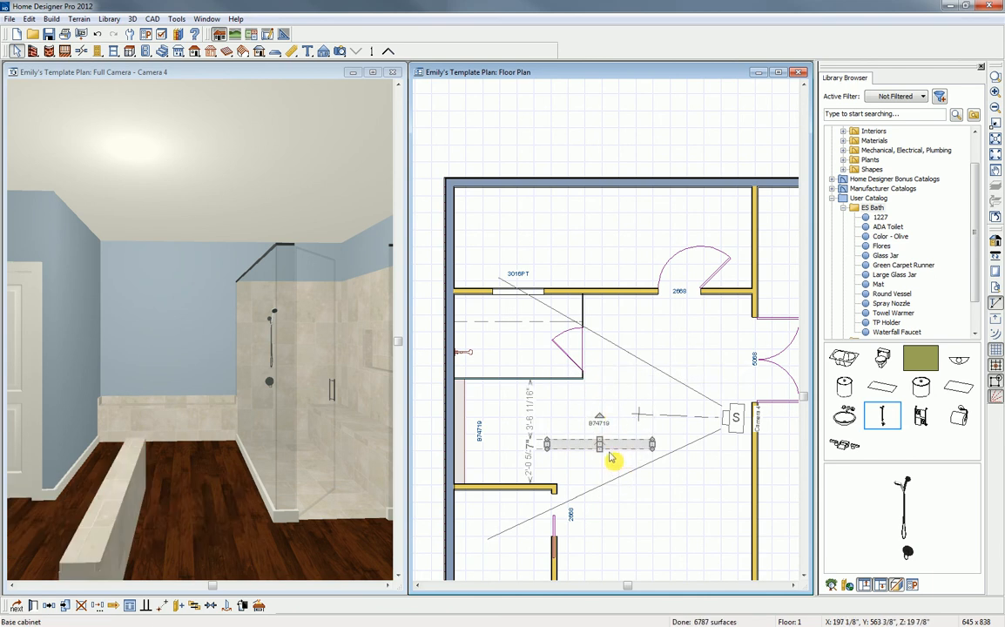
click(45, 604)
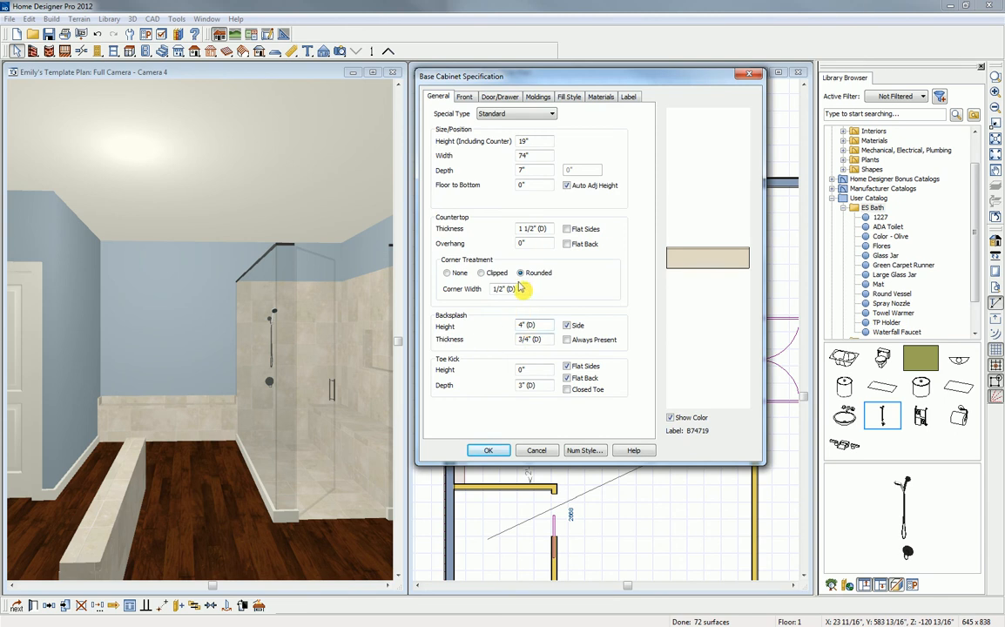
click(513, 155)
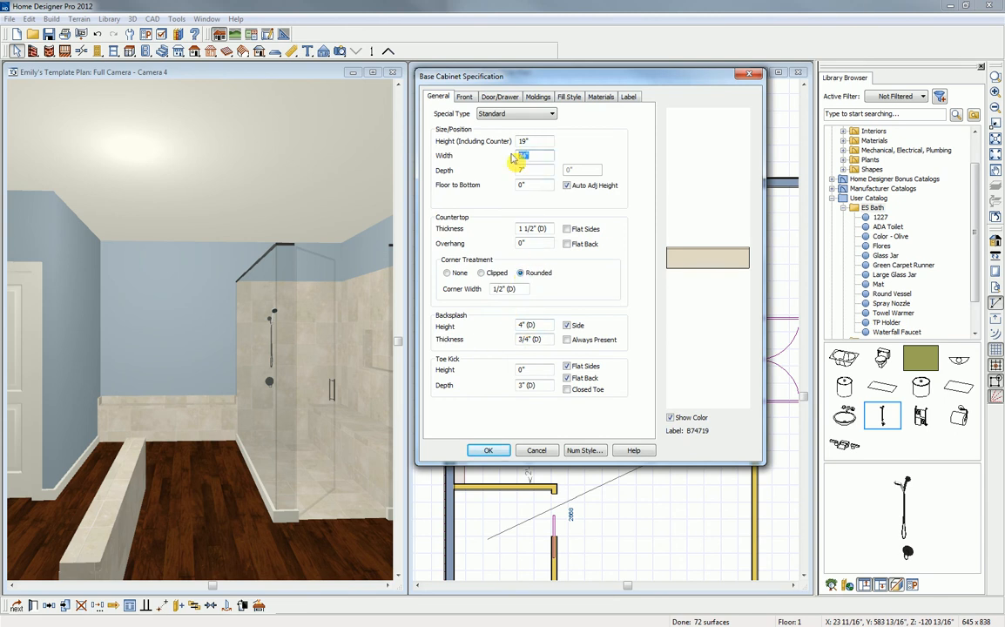
text(41)
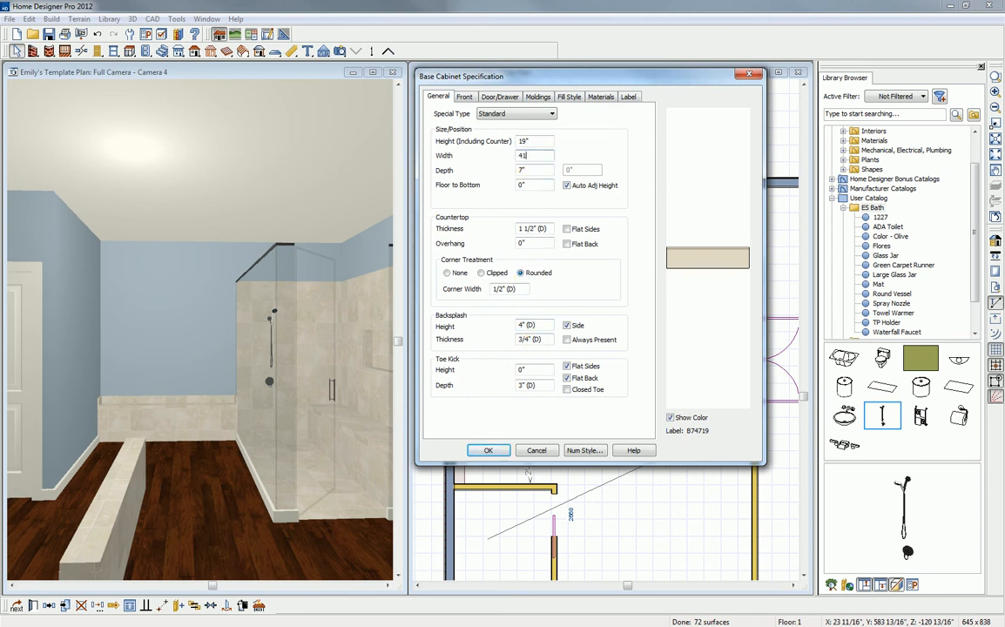
click(500, 451)
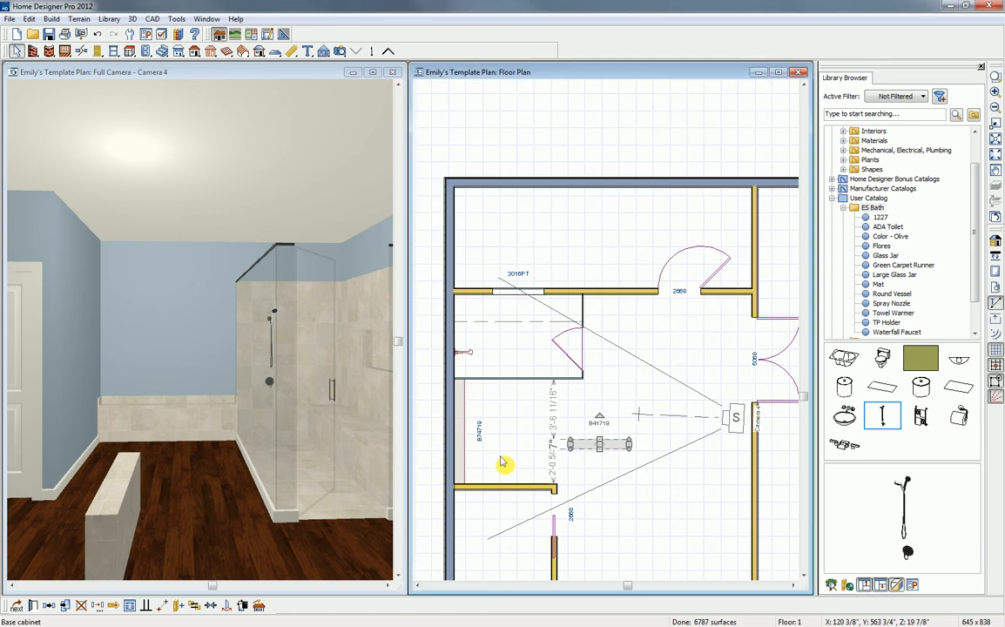
Step: Move the 41-inch cabinet into the corner against the partition wall, and place a mirrored copy of it against the shower wall
click(162, 605)
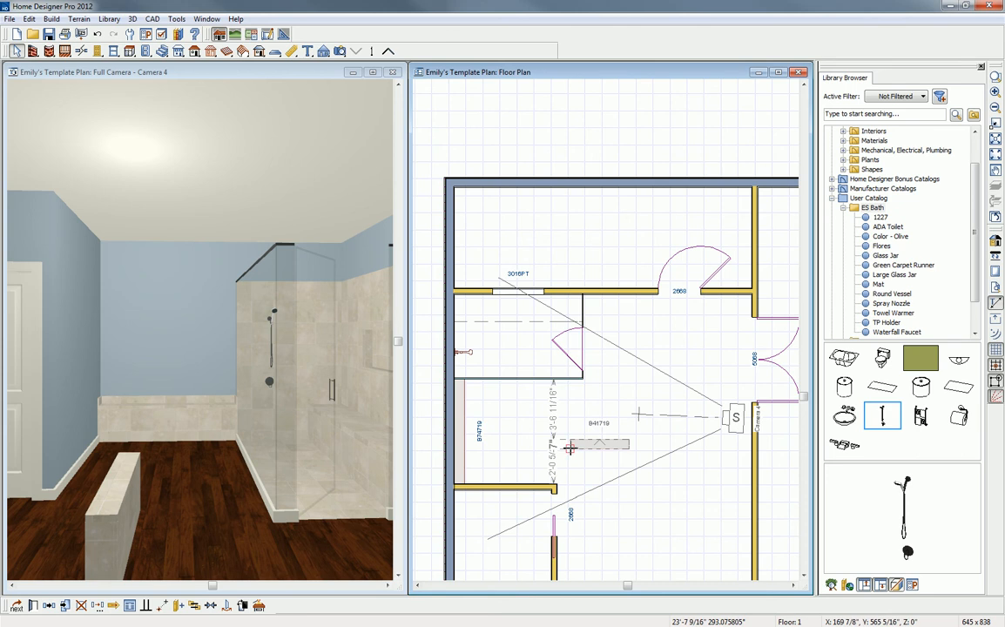
click(471, 486)
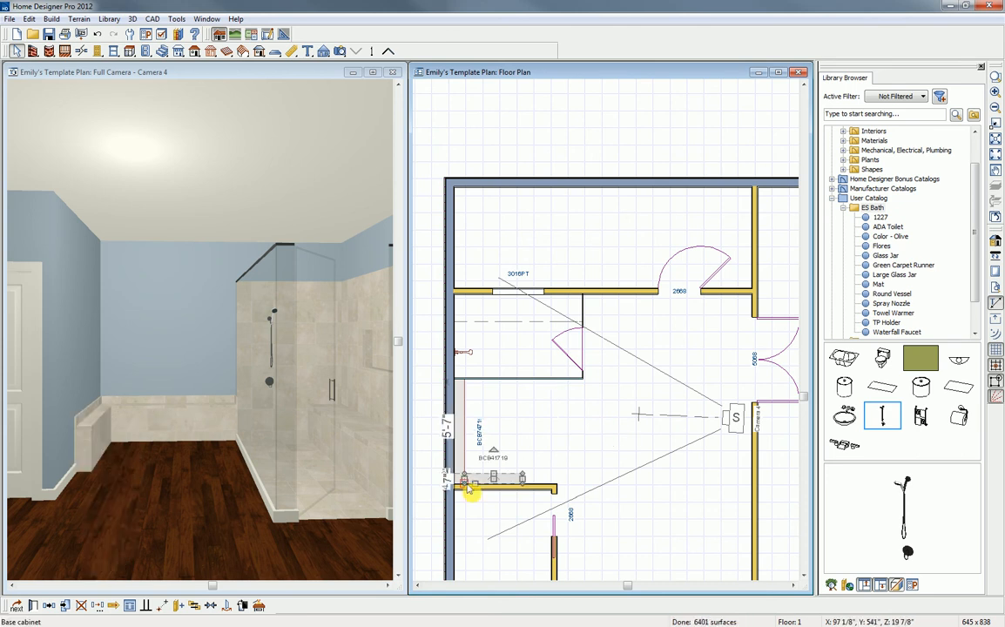
click(49, 609)
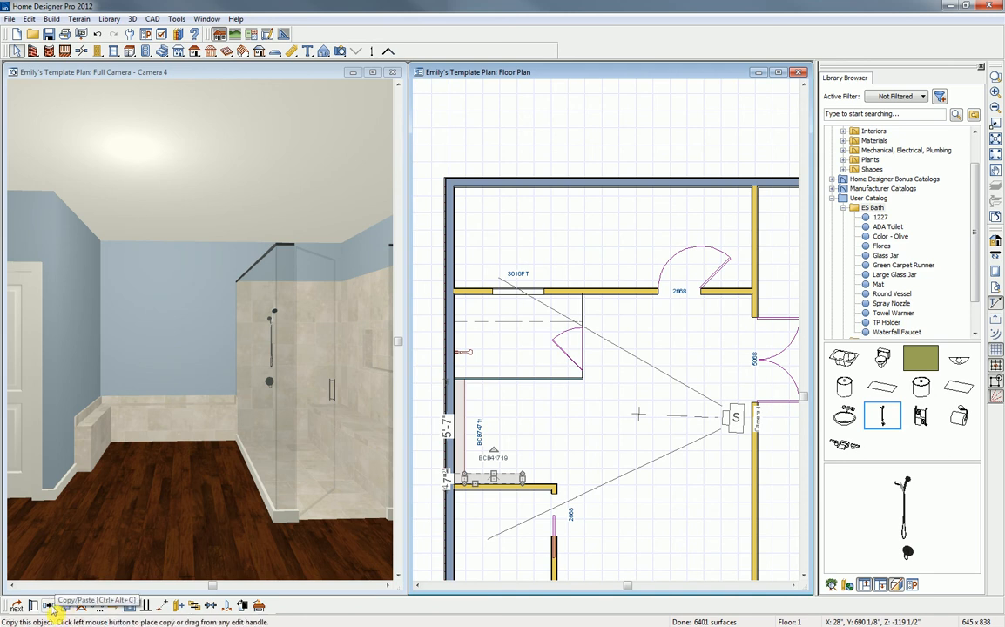
click(53, 609)
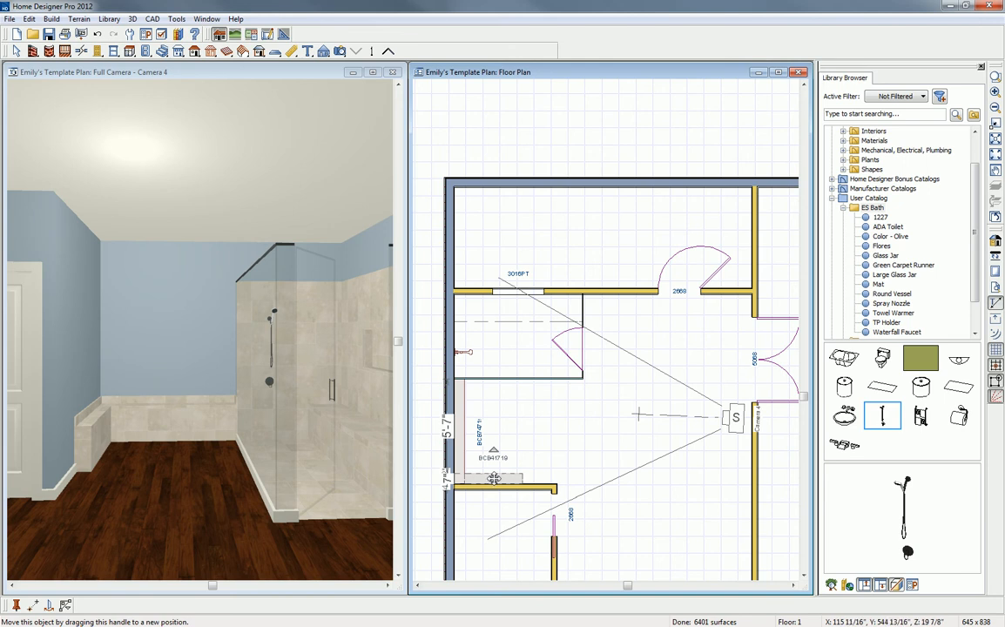
drag(493, 478, 492, 439)
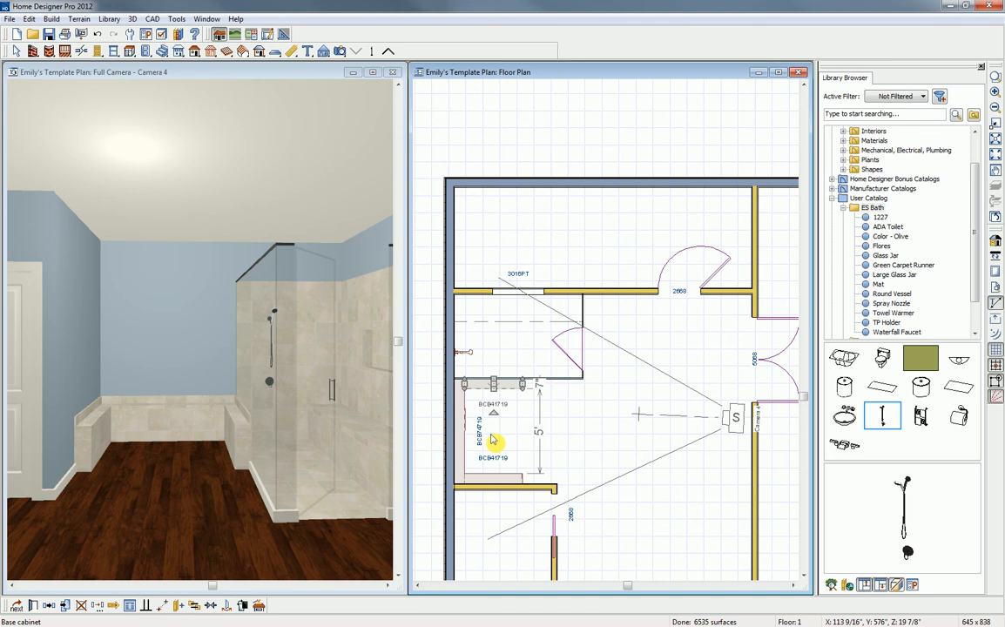
Step: Copy the 74-inch exterior-wall cabinet and move the copy against the open ends of the two 41-inch cabinets to close the tub surround
click(460, 459)
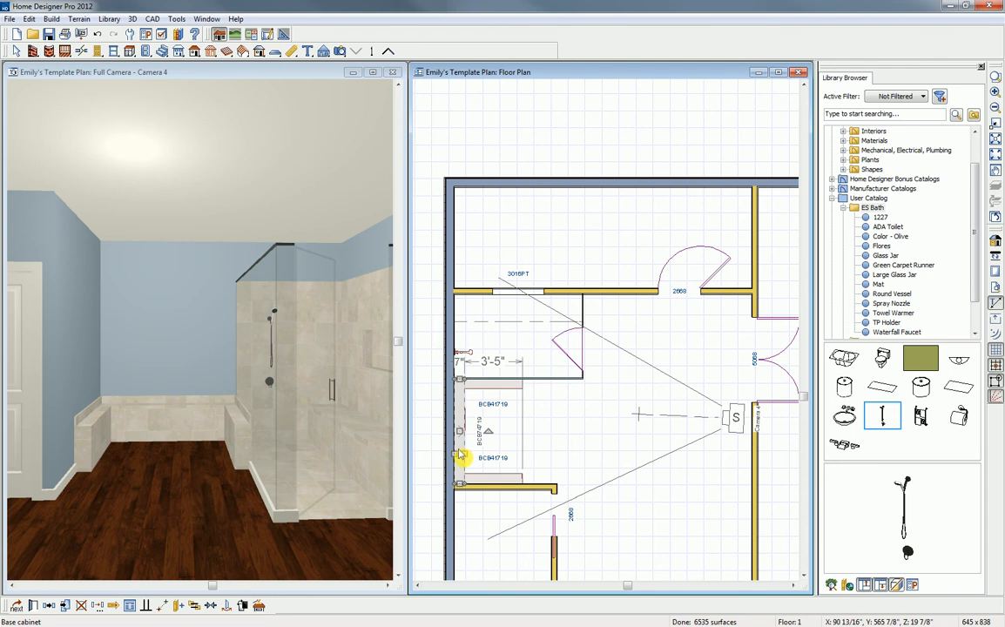
click(50, 607)
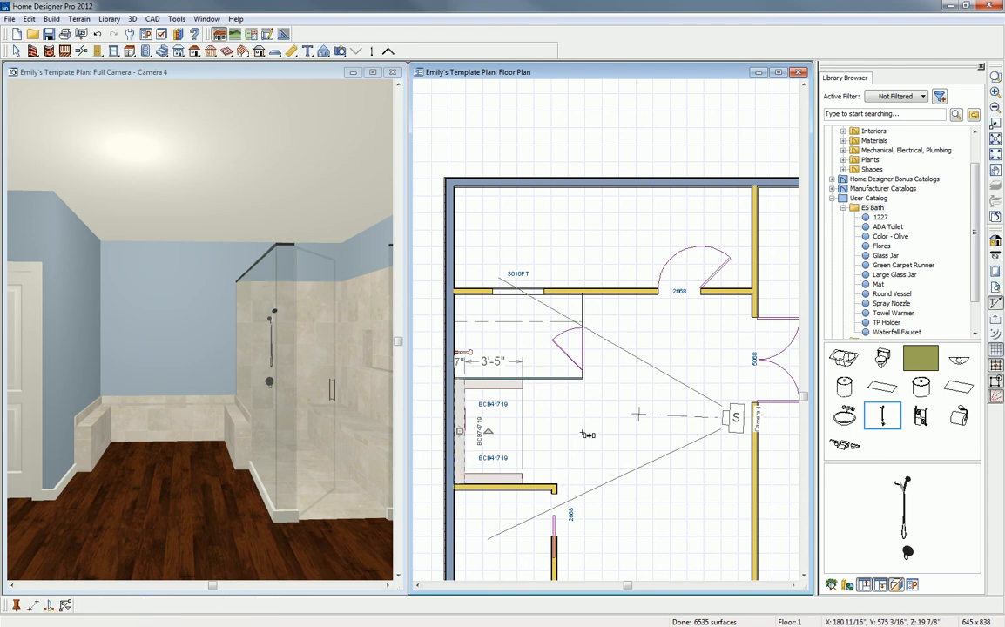
drag(571, 439, 566, 437)
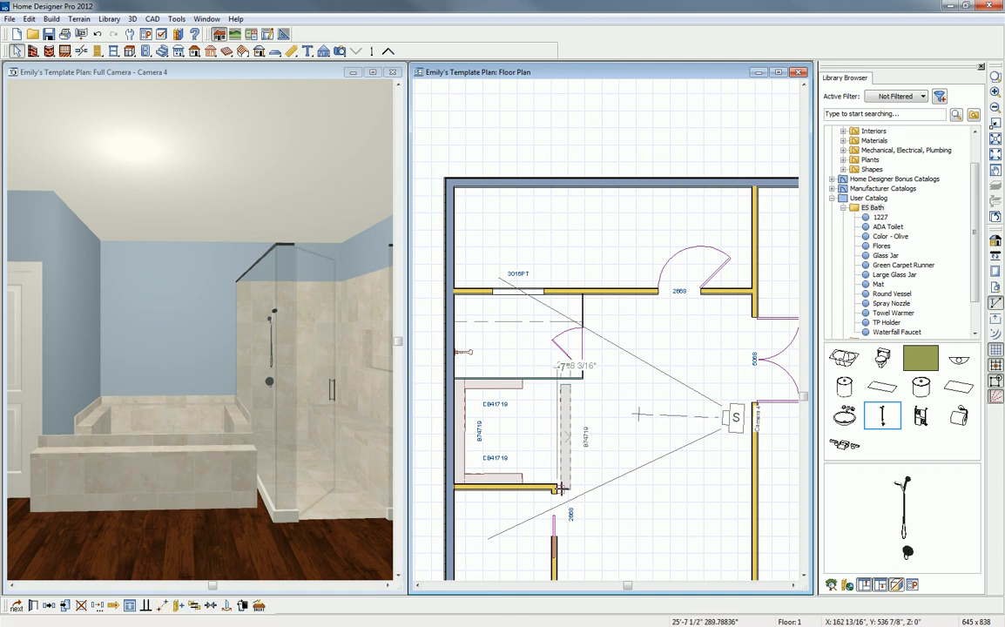
drag(562, 489, 526, 483)
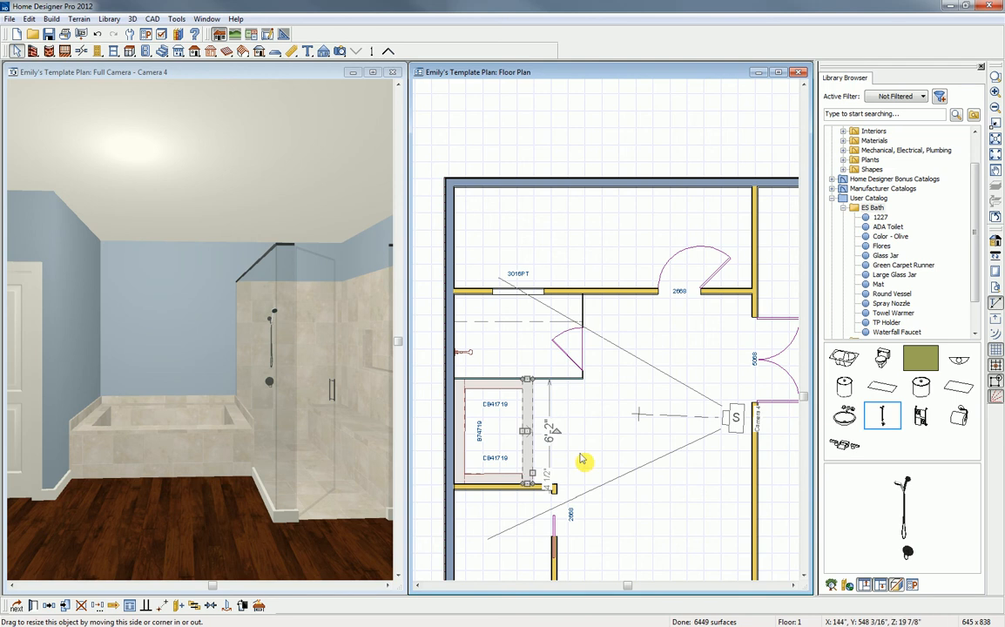
Step: Place the 1227 bathtub from the ES Bath catalog in the open floor and rotate it 180 degrees
click(850, 363)
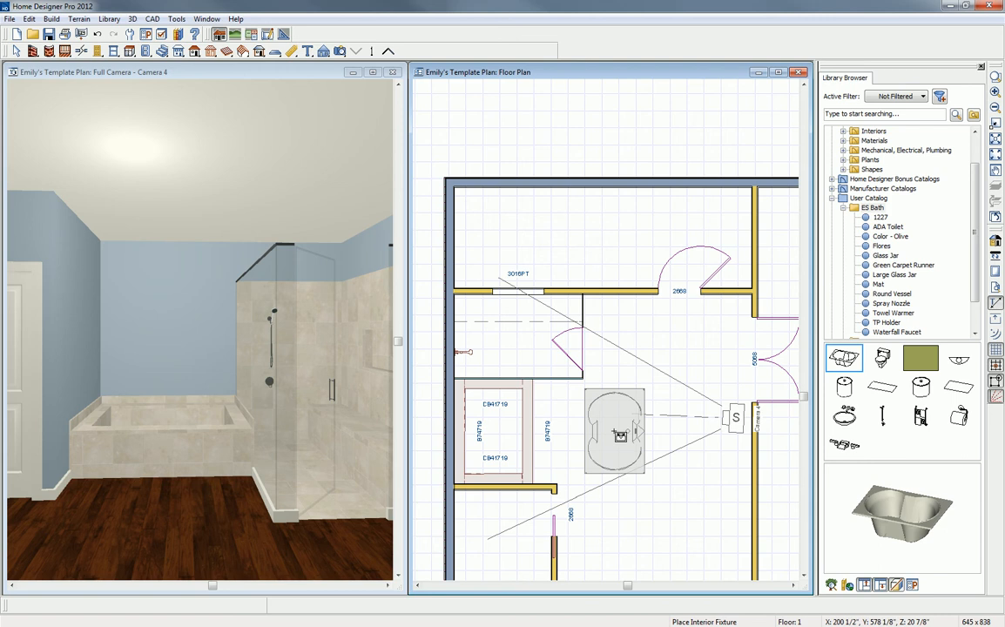
click(620, 435)
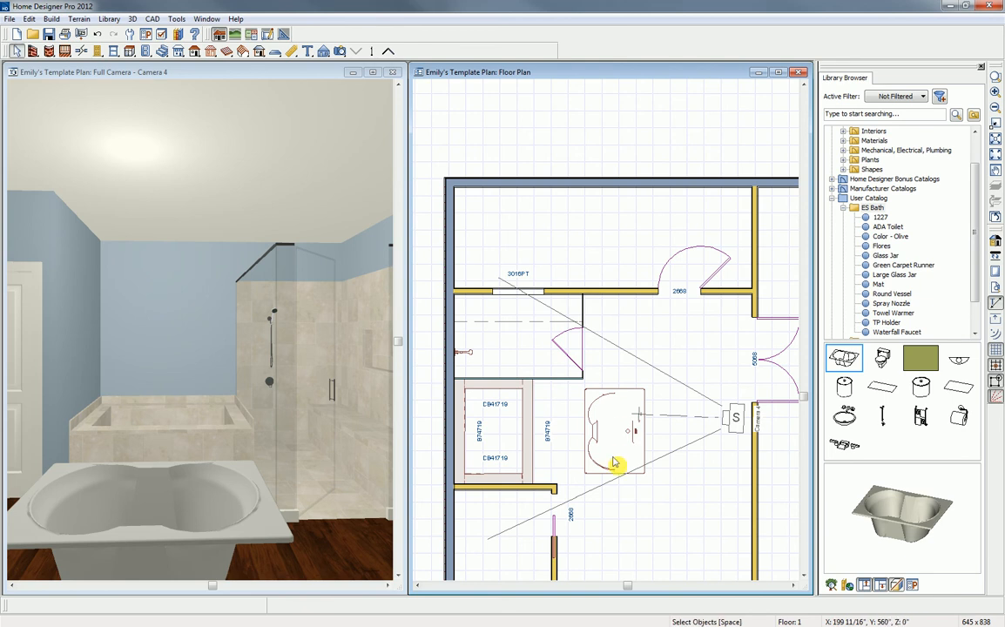
click(612, 451)
drag(681, 430, 562, 440)
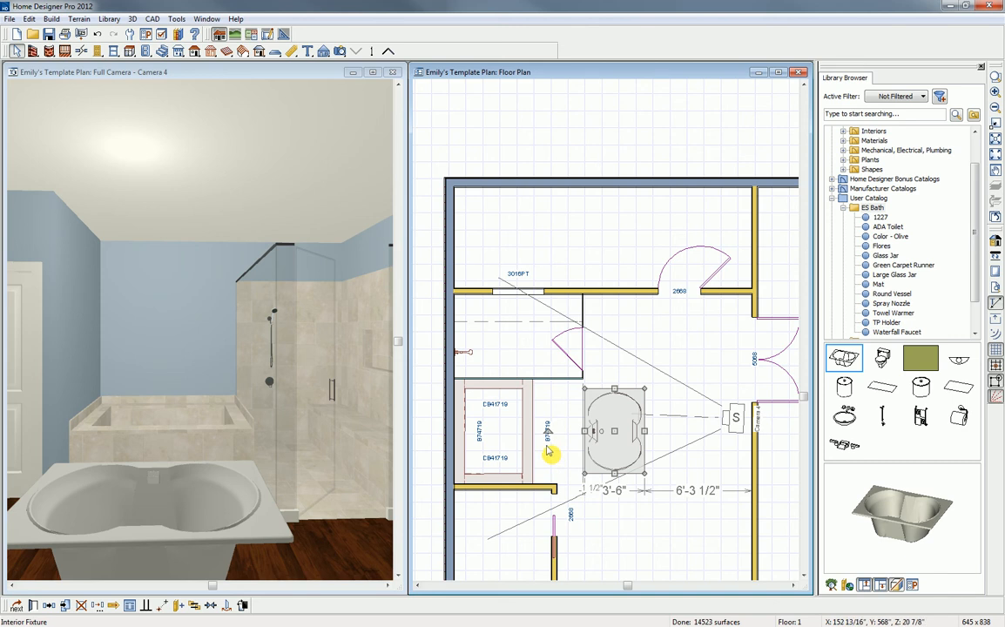
Step: Move the bathtub into the cabinet surround and center it on the 41-inch and 74-inch cabinets in both directions
drag(613, 431, 493, 430)
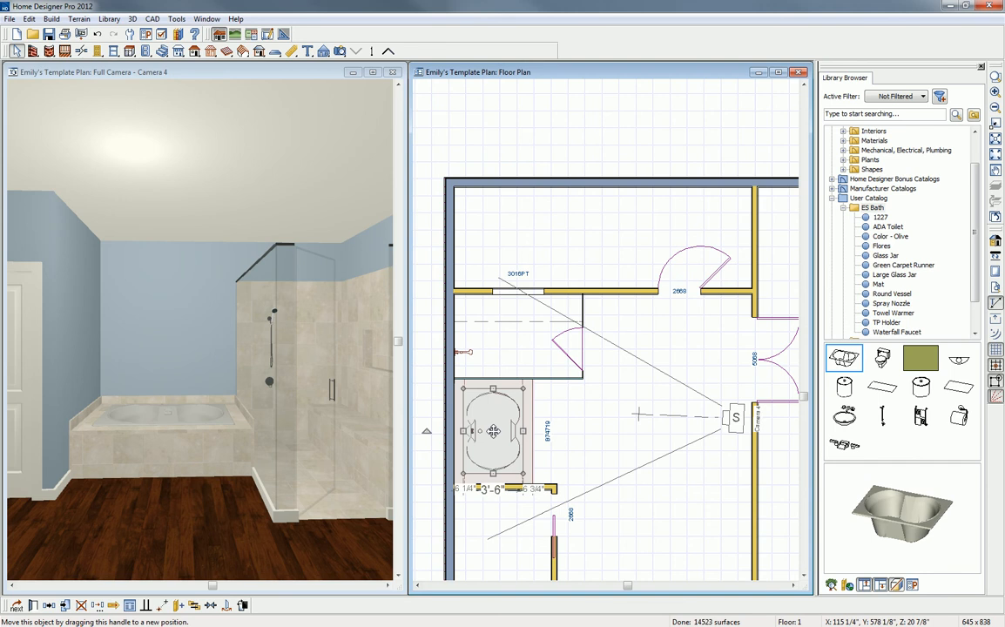
drag(498, 438, 492, 443)
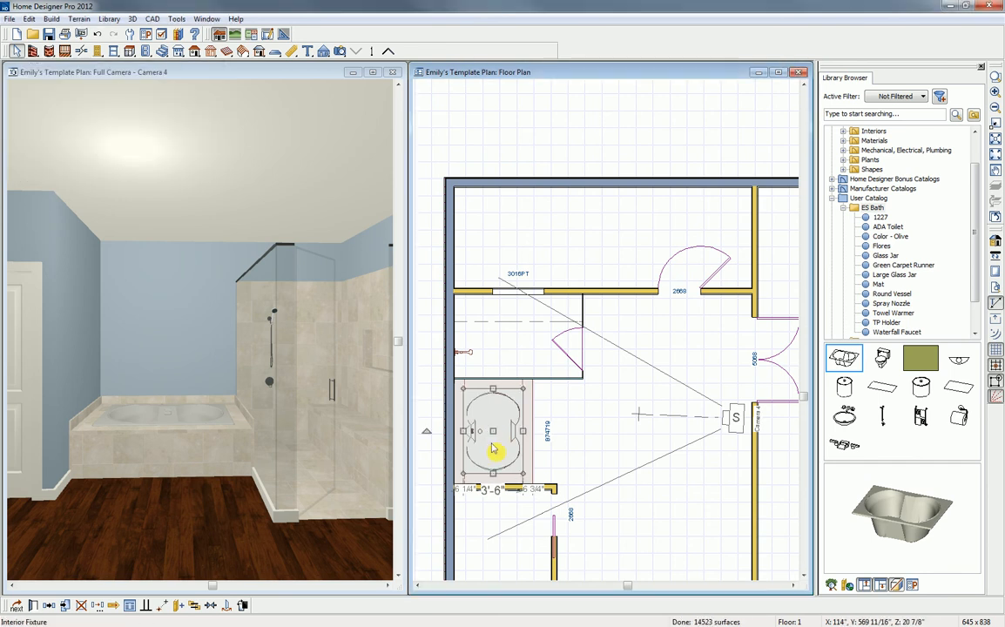
click(211, 607)
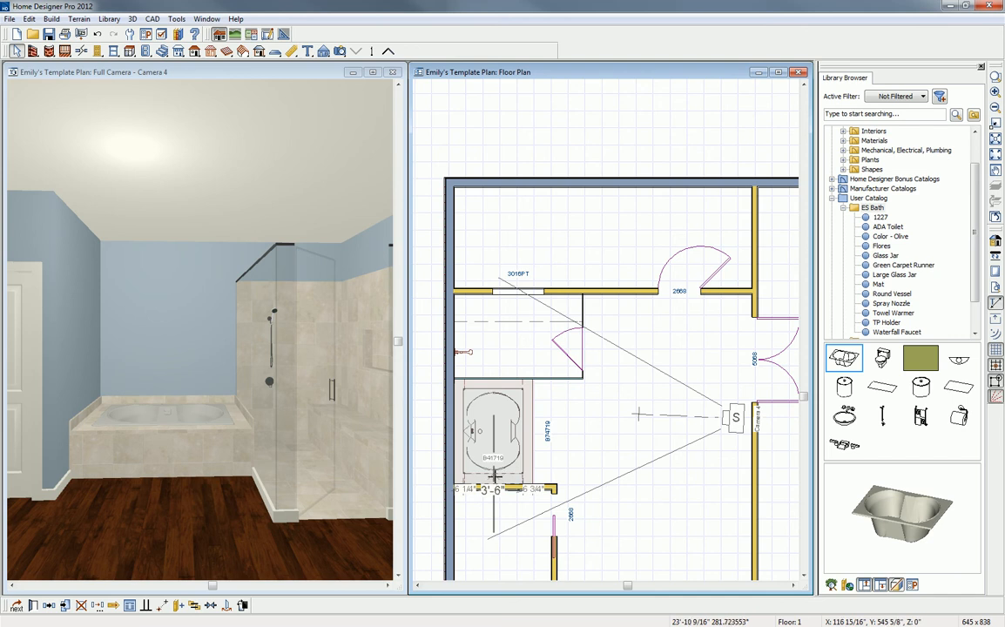
click(494, 484)
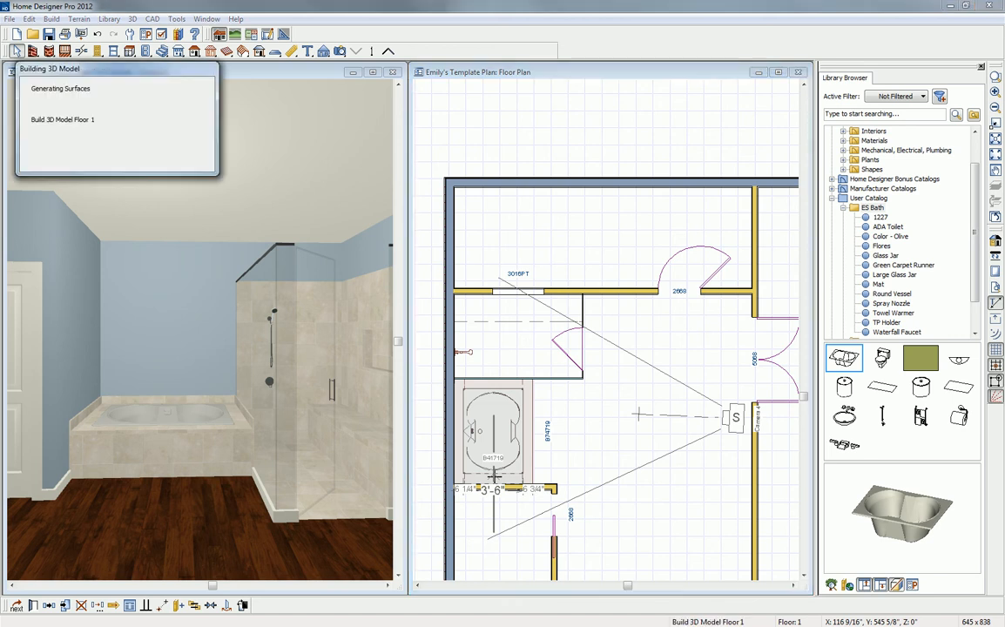
click(217, 607)
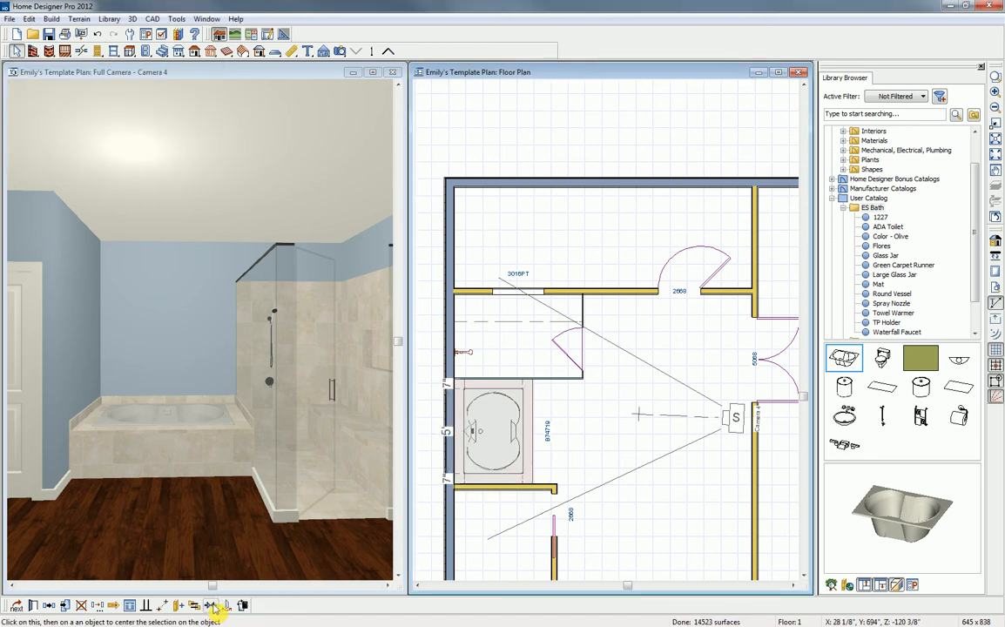
click(453, 435)
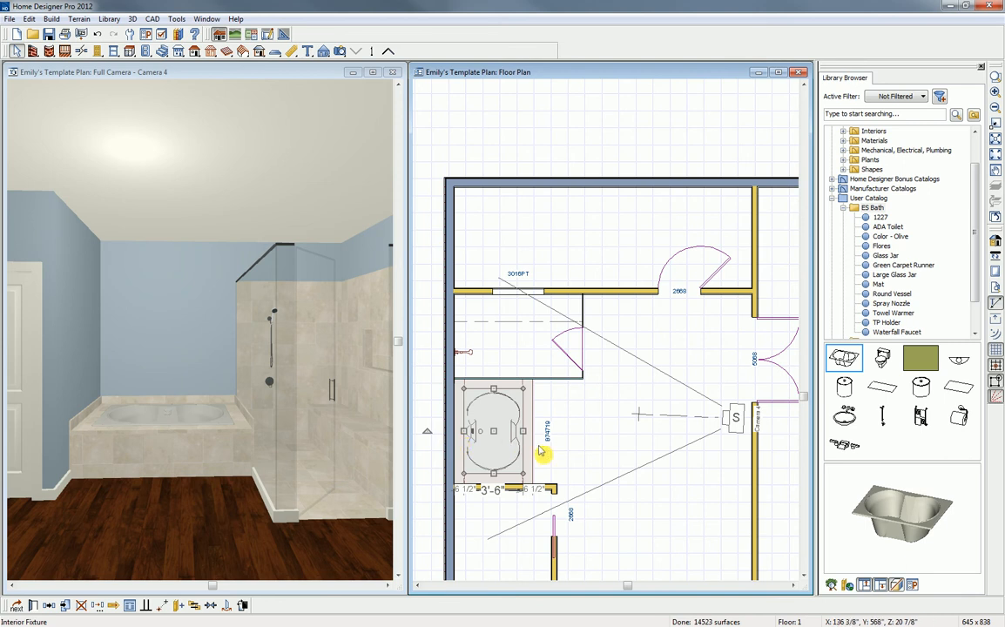
Step: Place the Waterfall Faucet from the ES Bath catalog on the tub's edge nearest the exterior wall
click(844, 447)
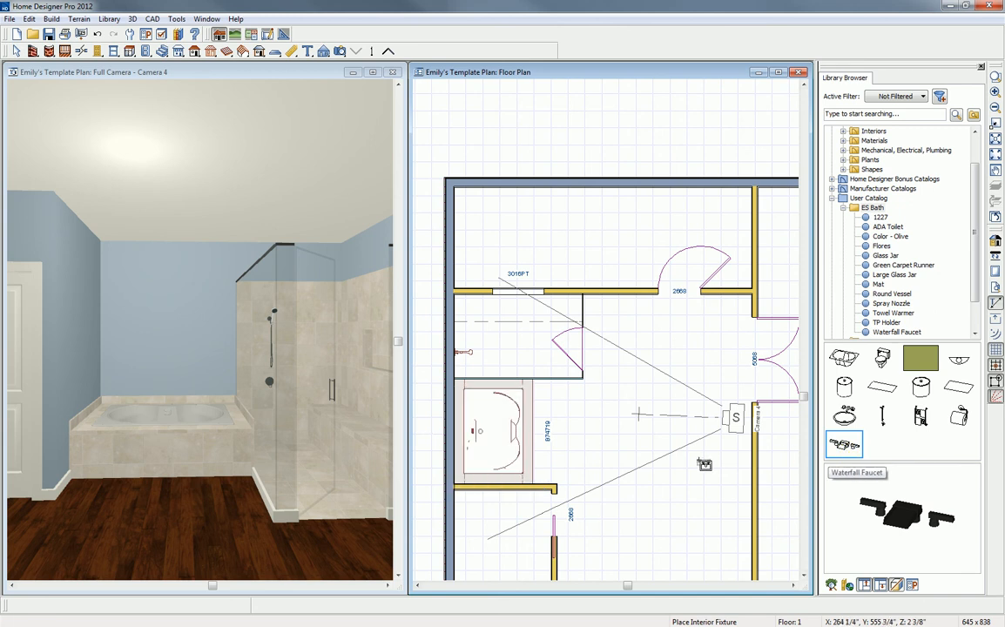
click(476, 433)
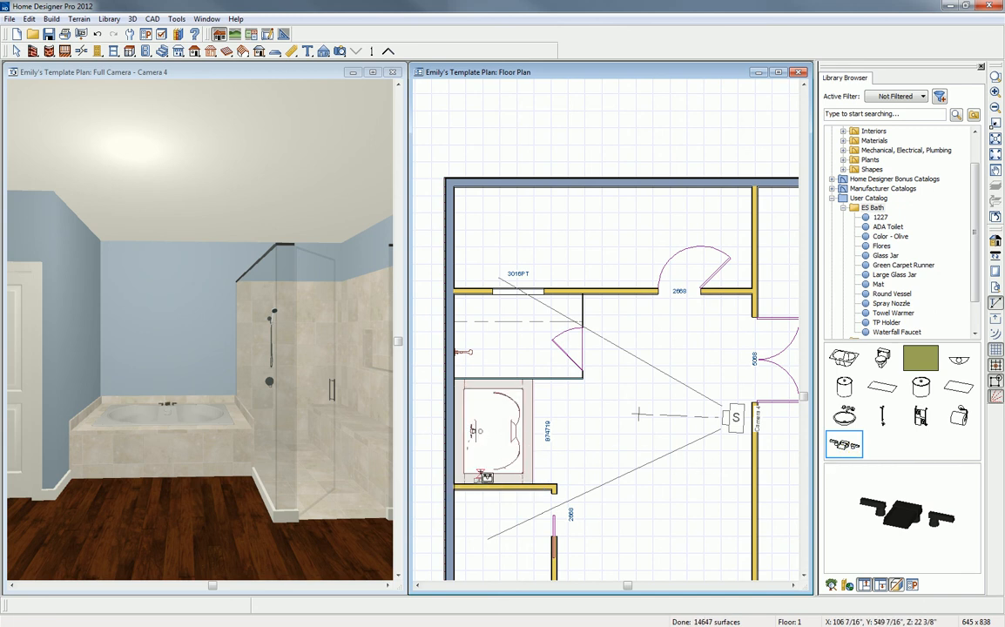
key(space)
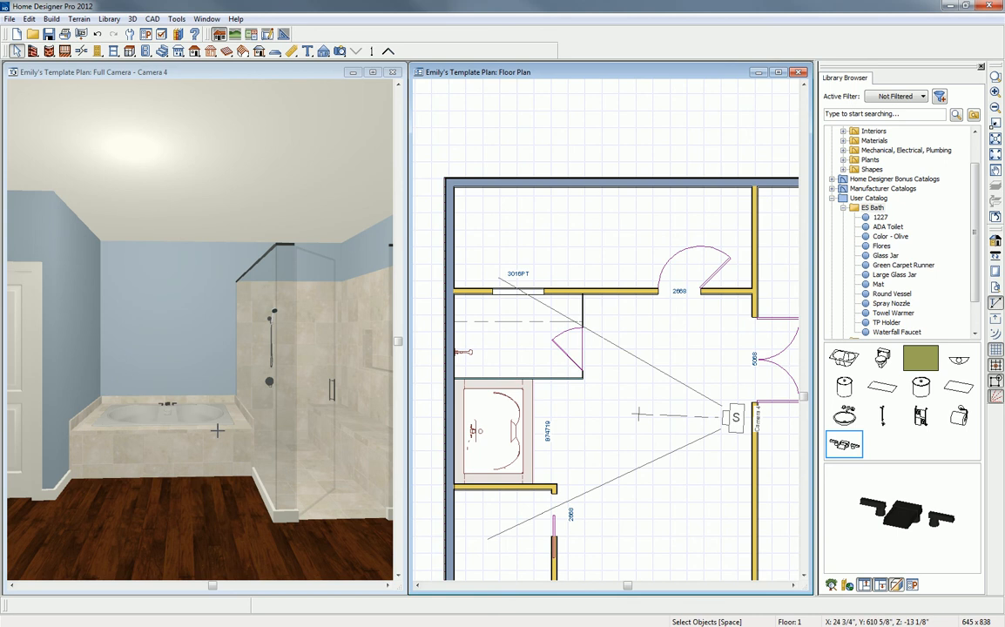
Step: Place a standard 48 by 24 inch window in the exterior wall above the bathtub in the camera view
click(199, 76)
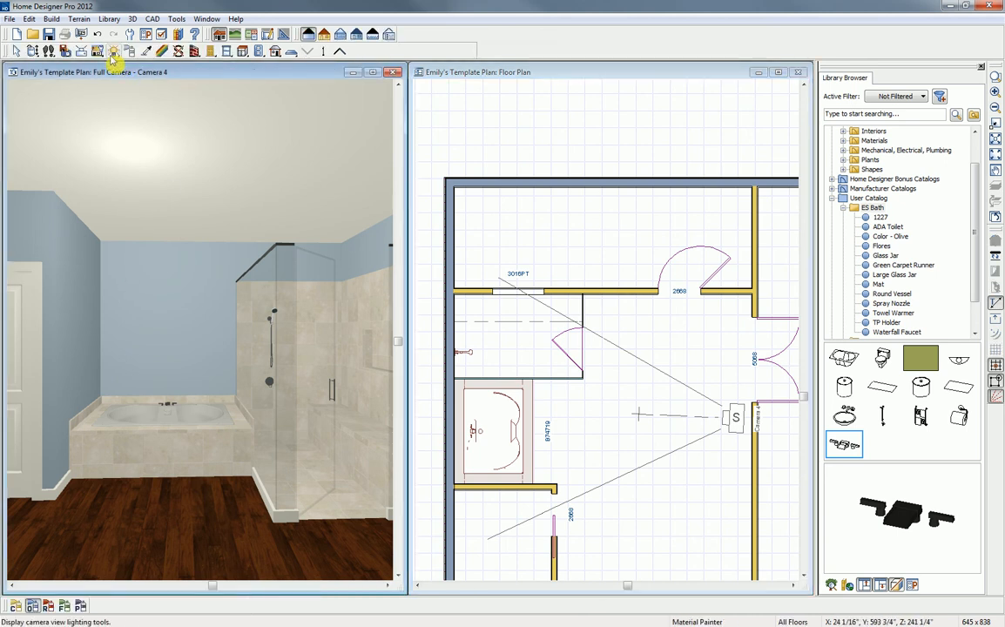
click(226, 52)
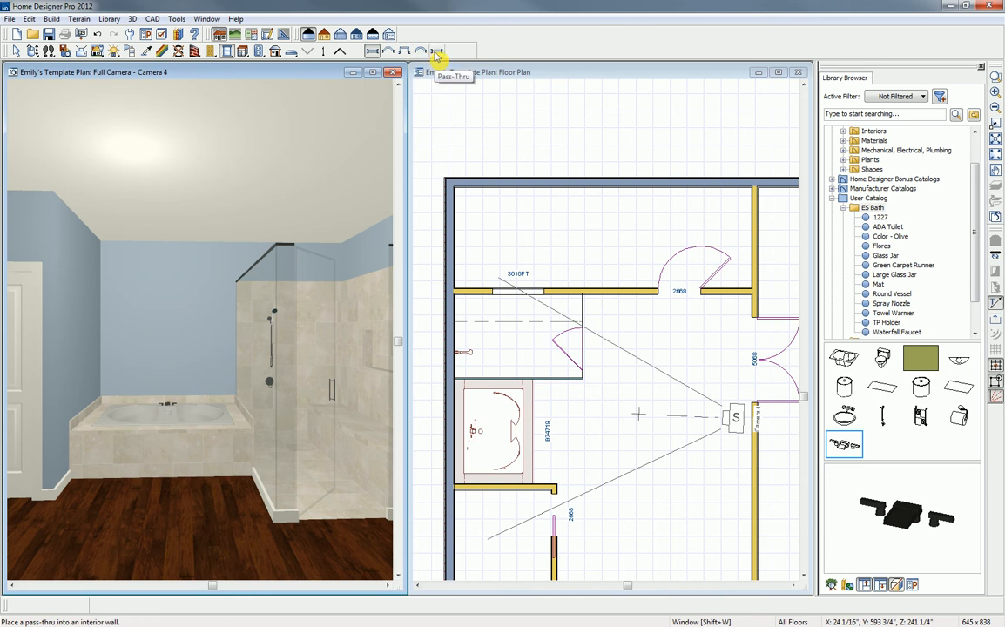
click(373, 52)
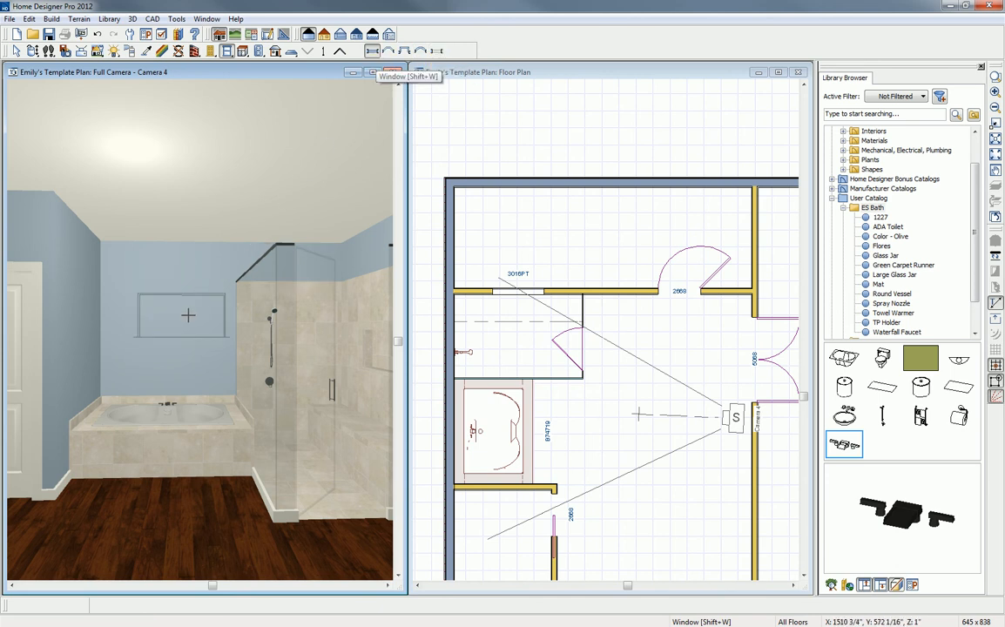
click(183, 320)
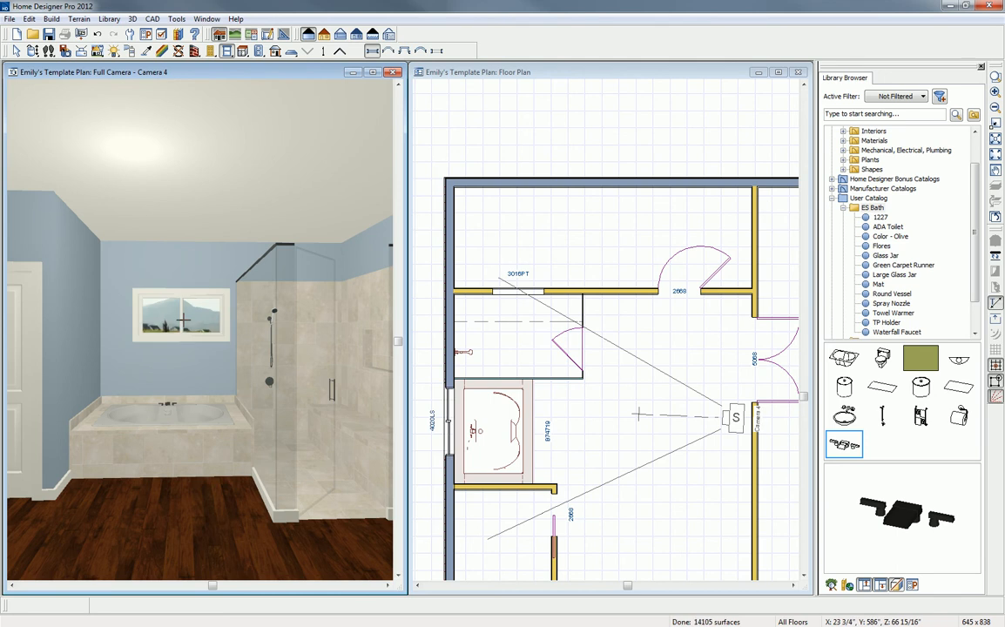
Step: Center the window over the tub surround using Center Object
click(182, 318)
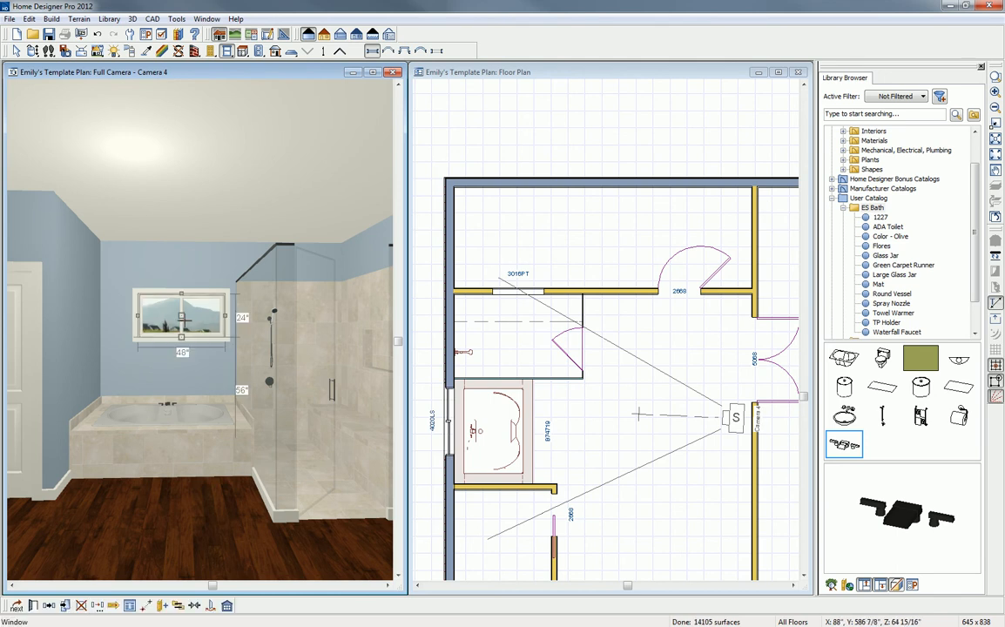
click(199, 607)
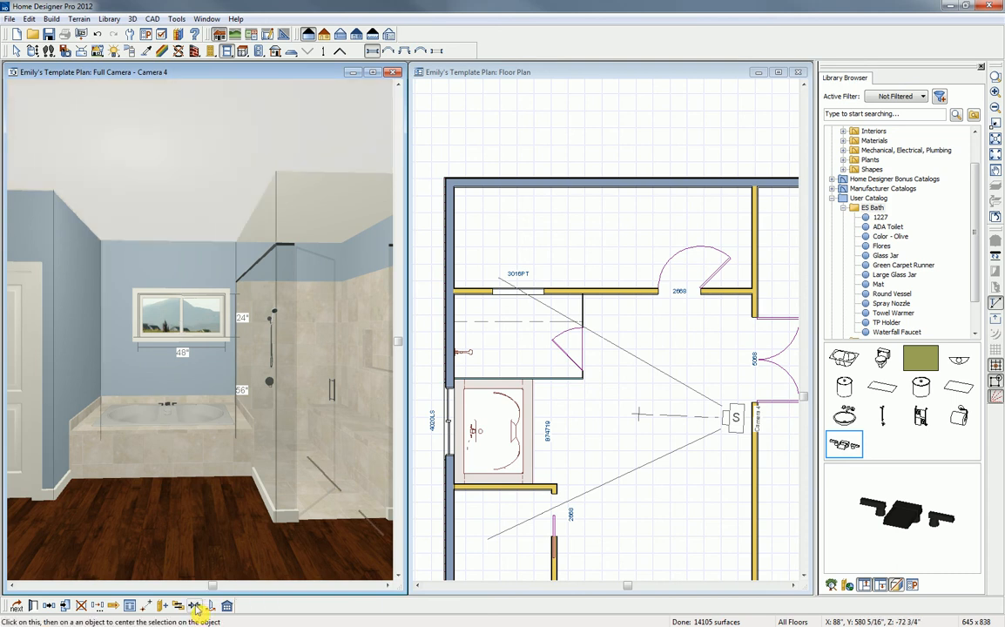
click(174, 430)
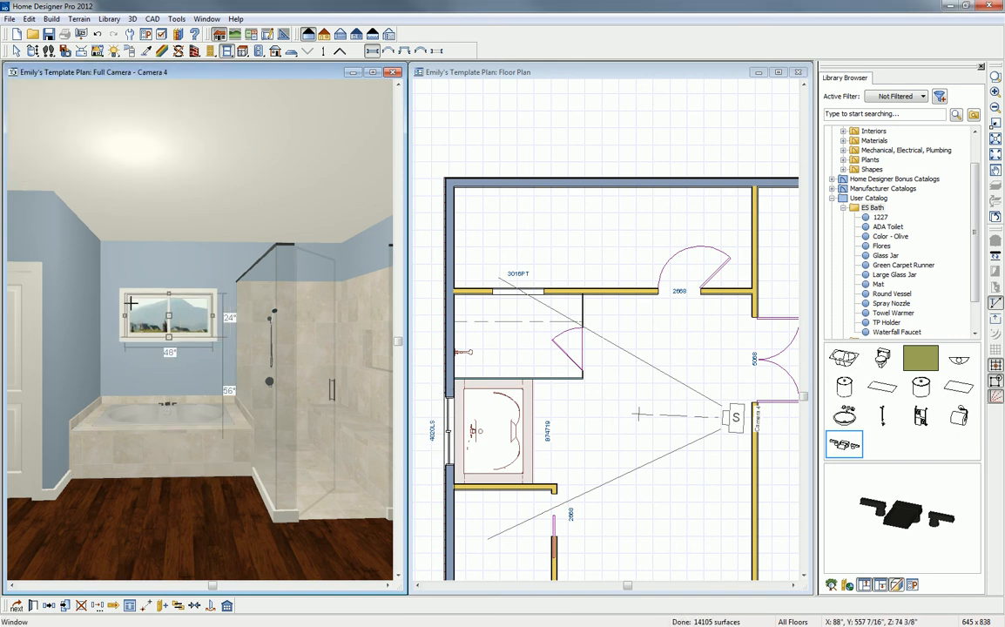
drag(101, 209, 70, 366)
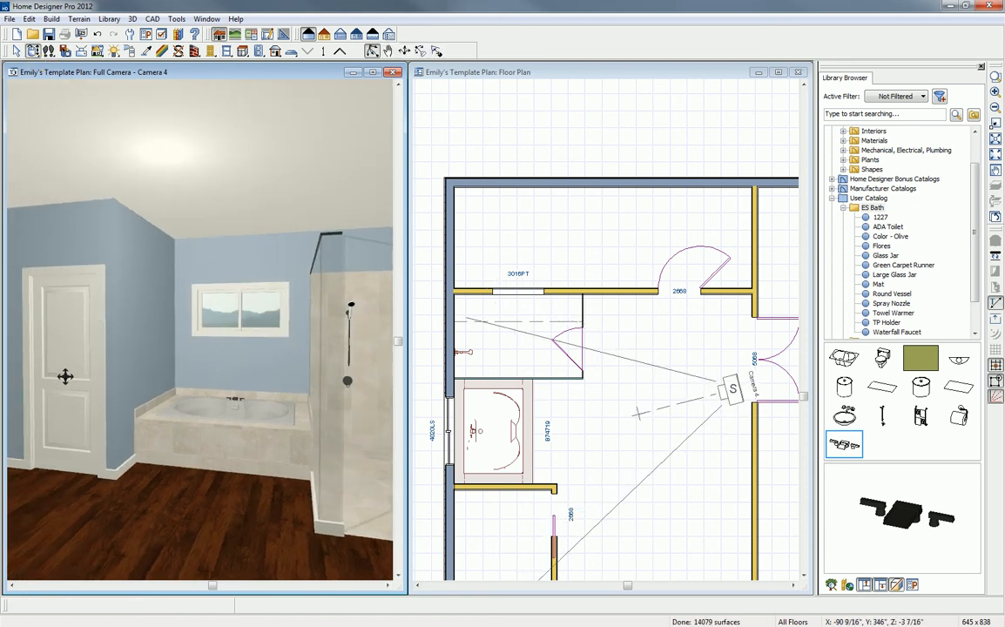
Step: Set the 30-inch pocket door to the toilet room to show open in 3D
click(65, 373)
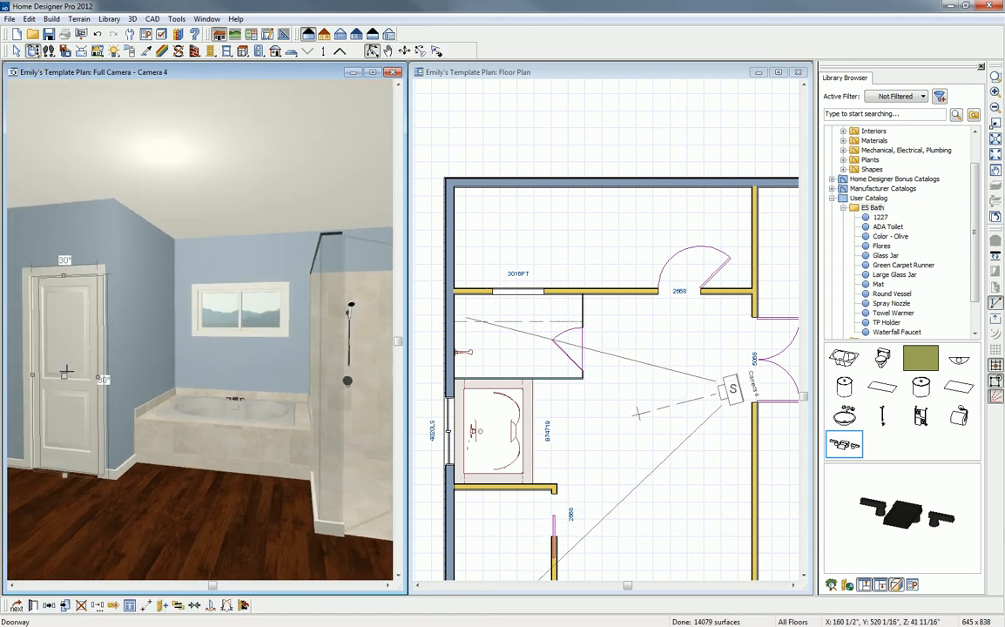
click(32, 605)
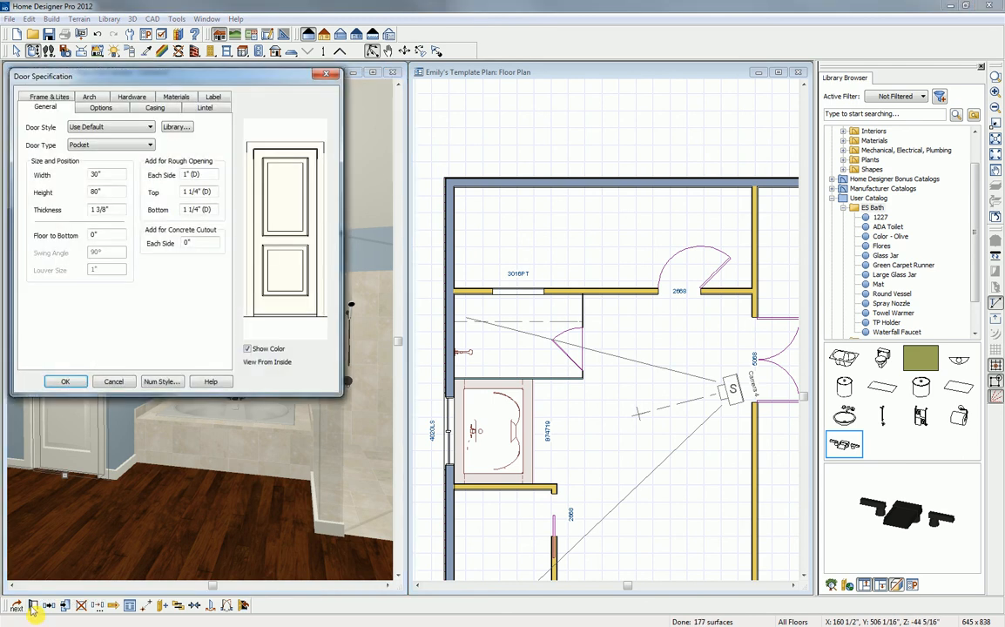
click(99, 108)
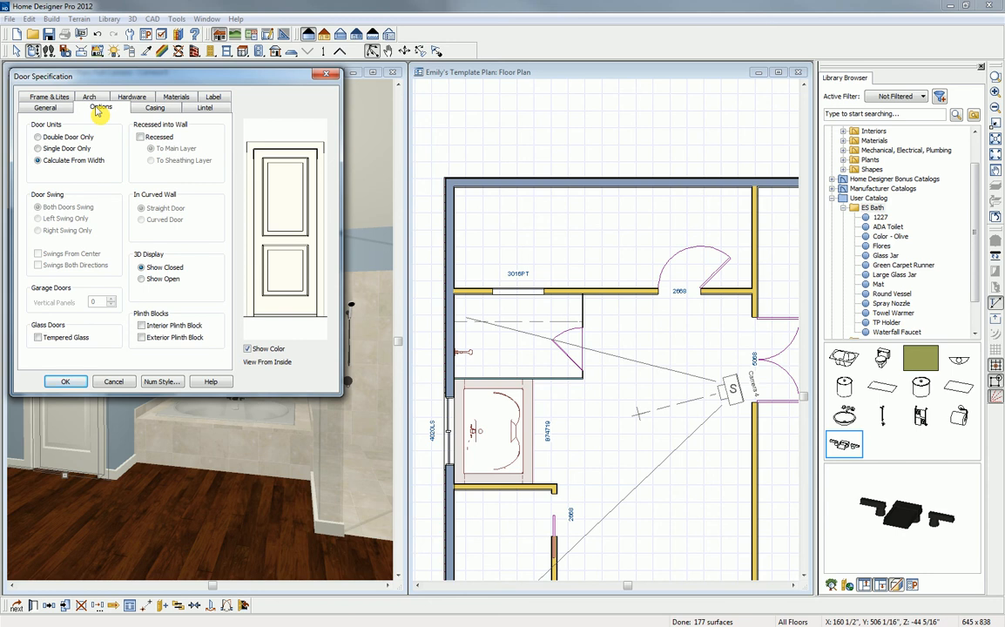
click(142, 279)
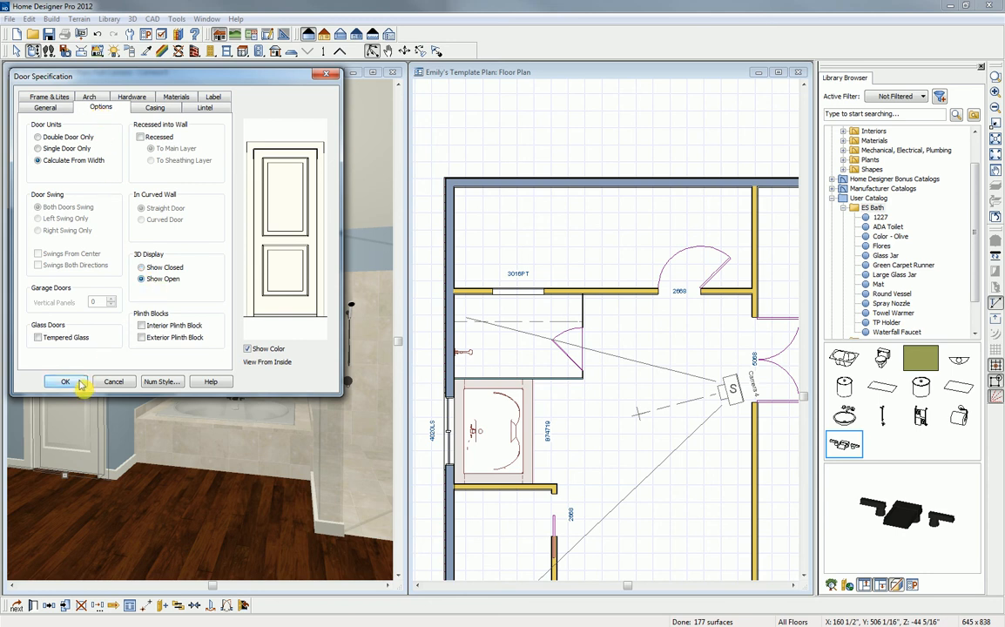
click(66, 381)
Step: Place a standard window in the toilet room's exterior wall in the floor plan
click(655, 404)
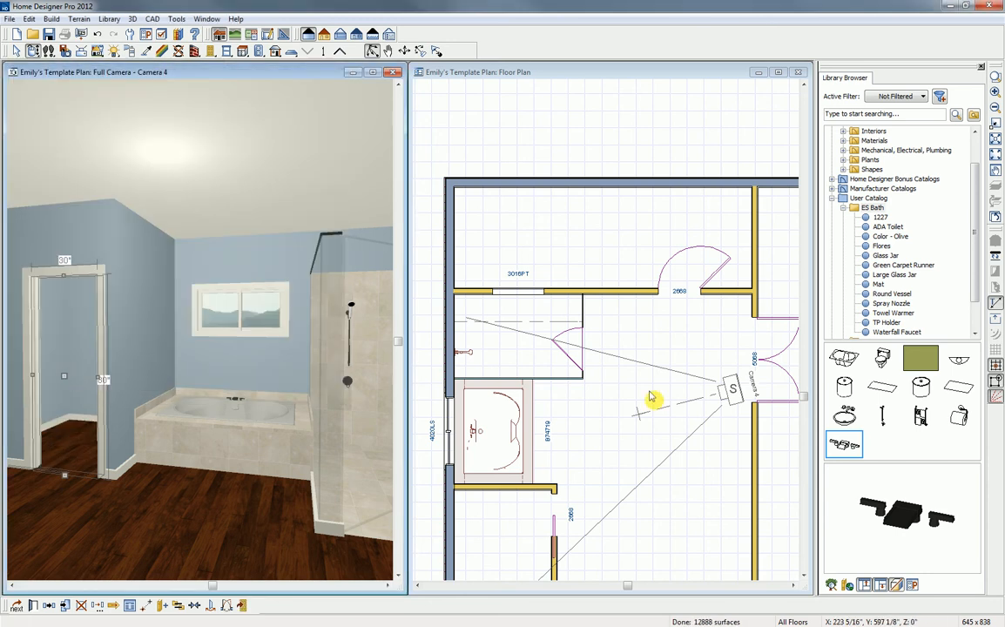
middle_drag(630, 417, 625, 355)
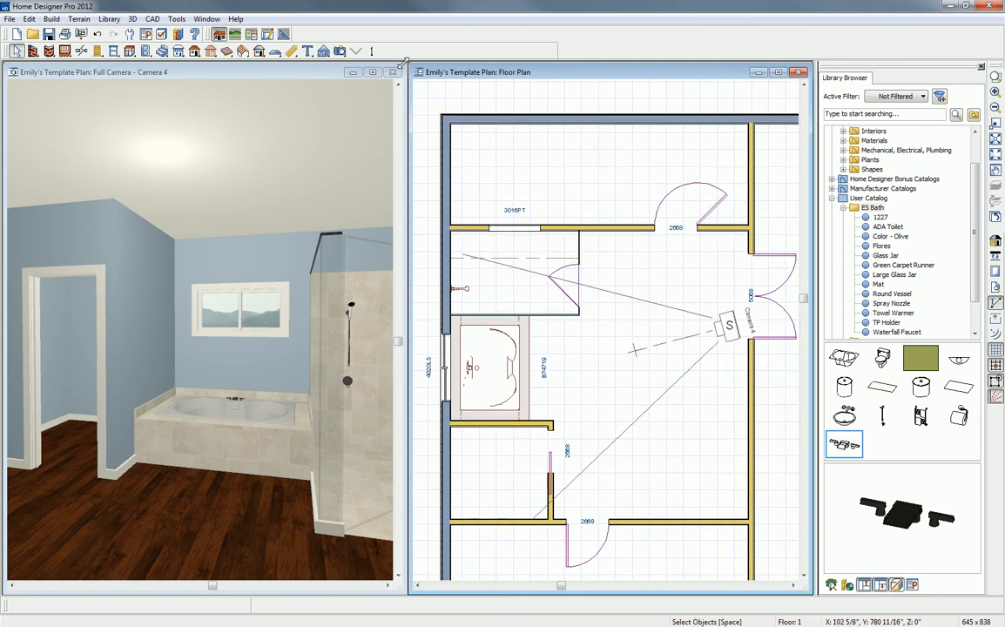
click(114, 50)
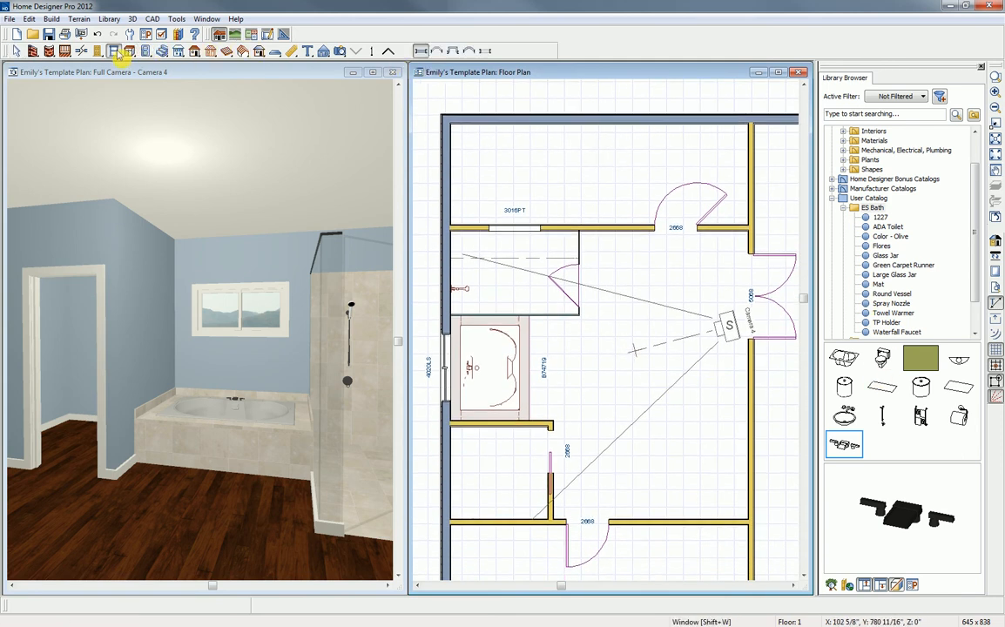
click(422, 51)
click(447, 462)
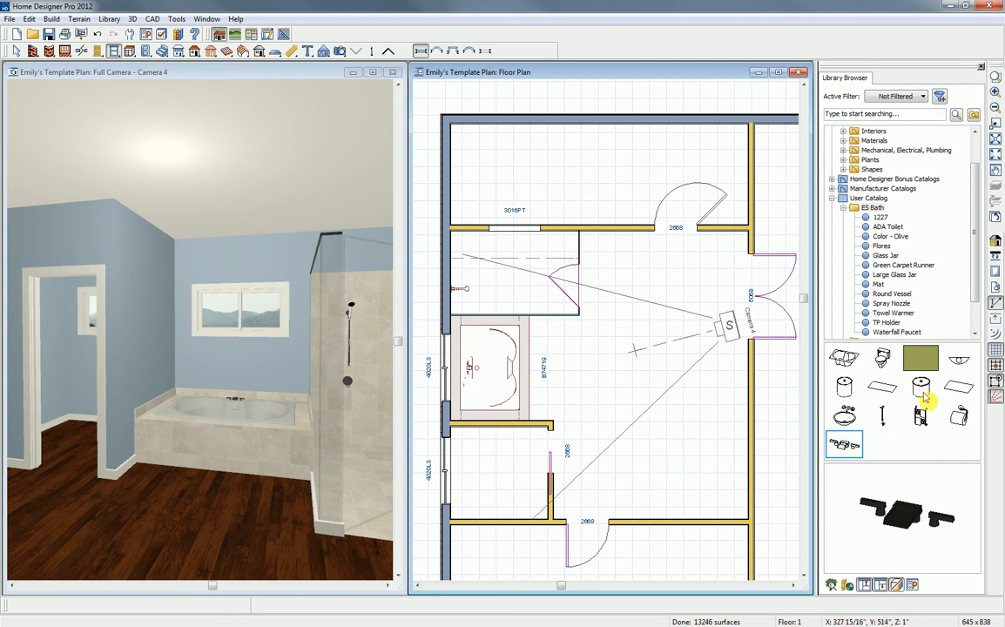
Step: Place the ADA Toilet against the toilet room's back wall and the TP Holder on its exterior wall
click(882, 357)
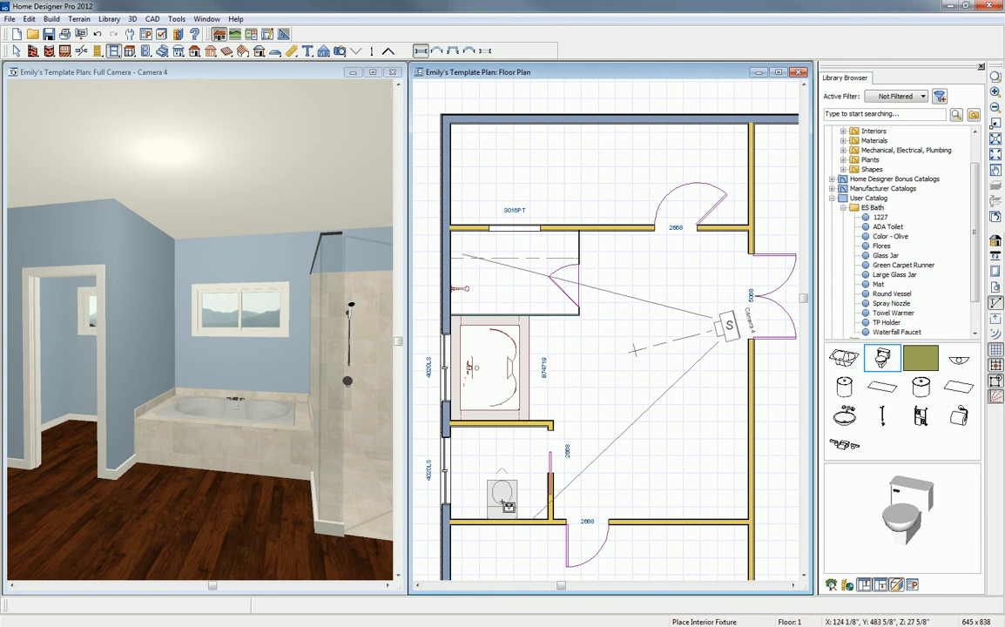
click(509, 507)
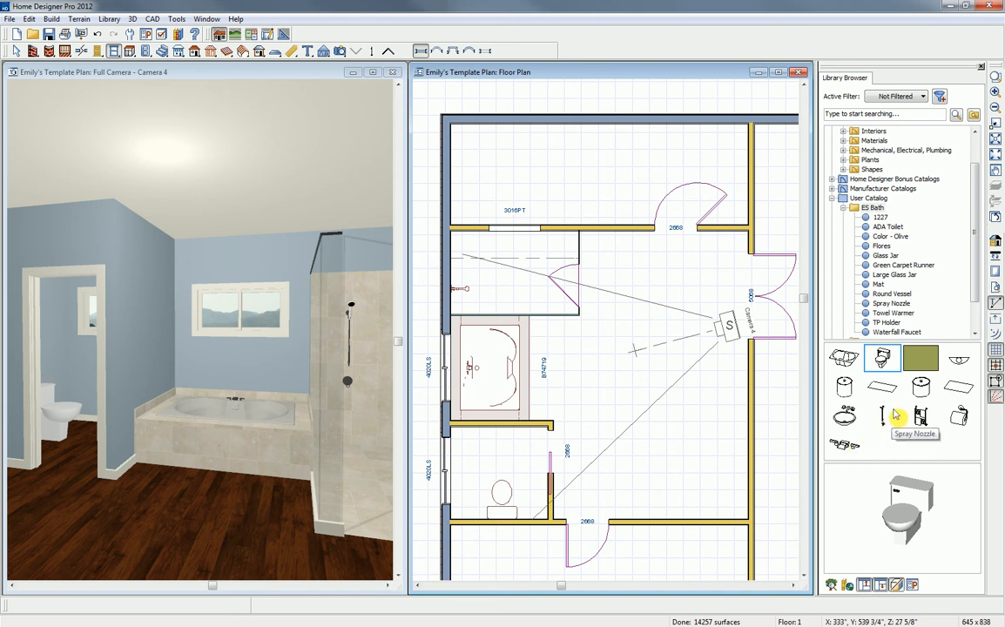
click(959, 416)
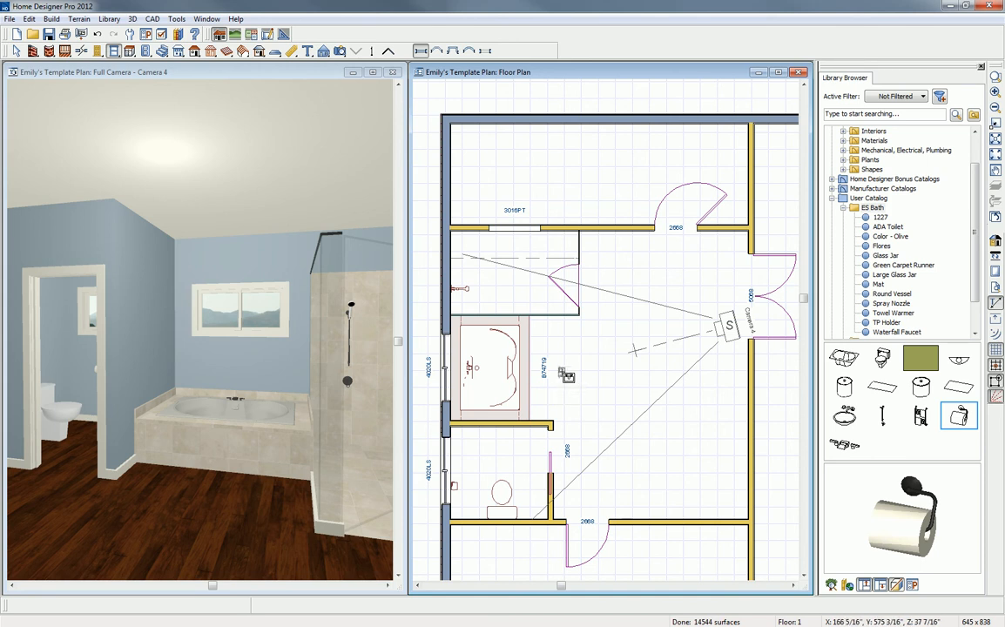
Step: Place the Green Carpet Runner beside the tub, rotated parallel to it, and the Mat outside the shower door
click(888, 394)
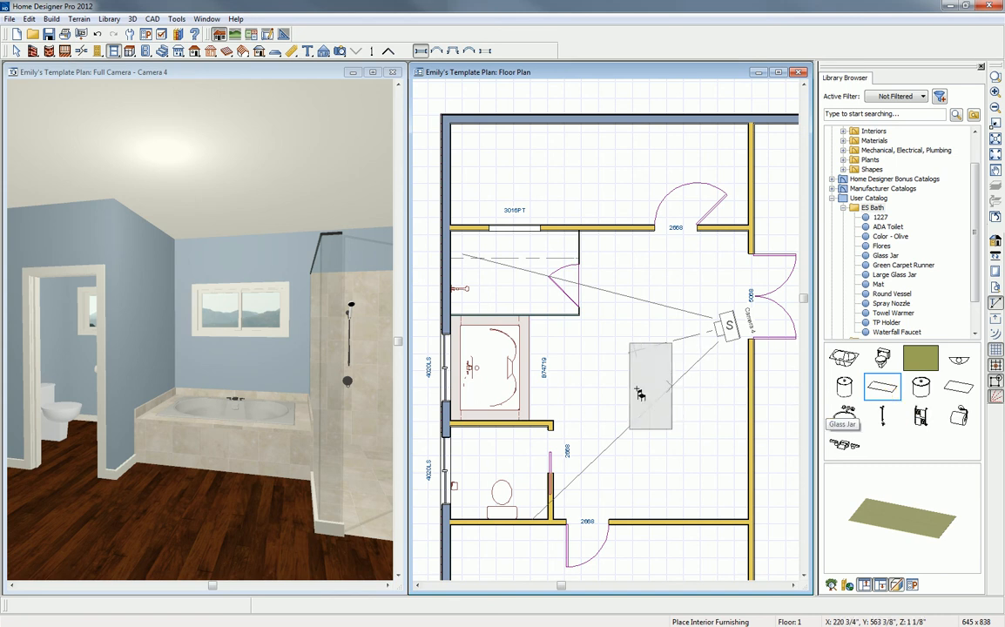
click(574, 372)
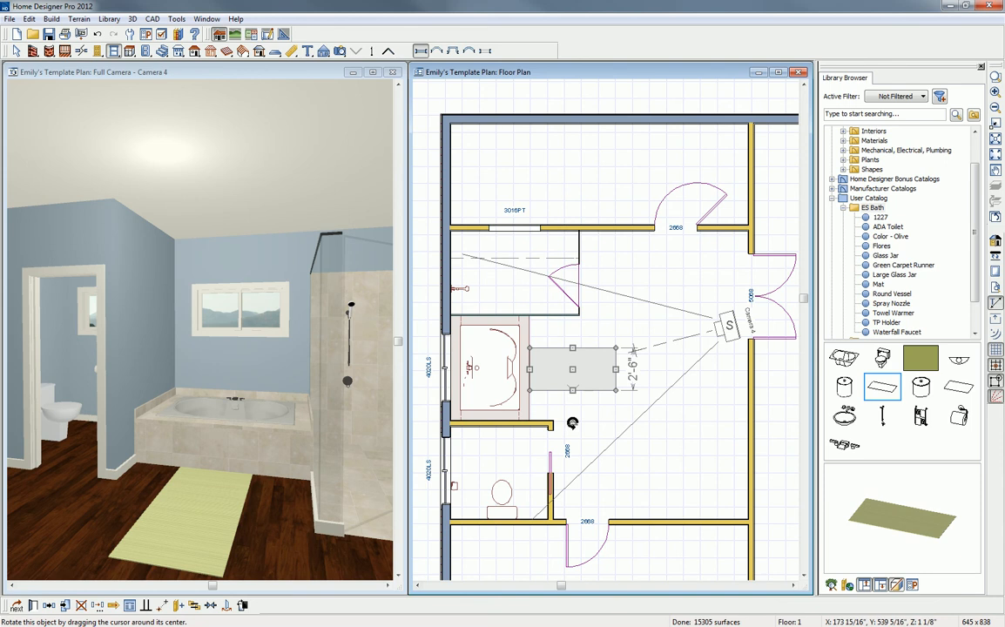
drag(571, 424, 557, 366)
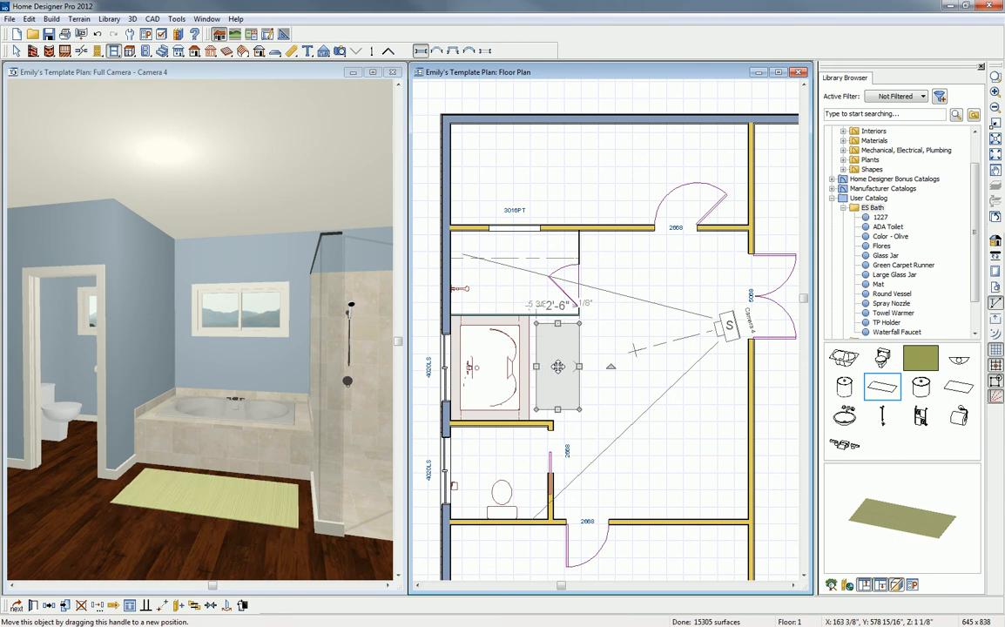
click(959, 386)
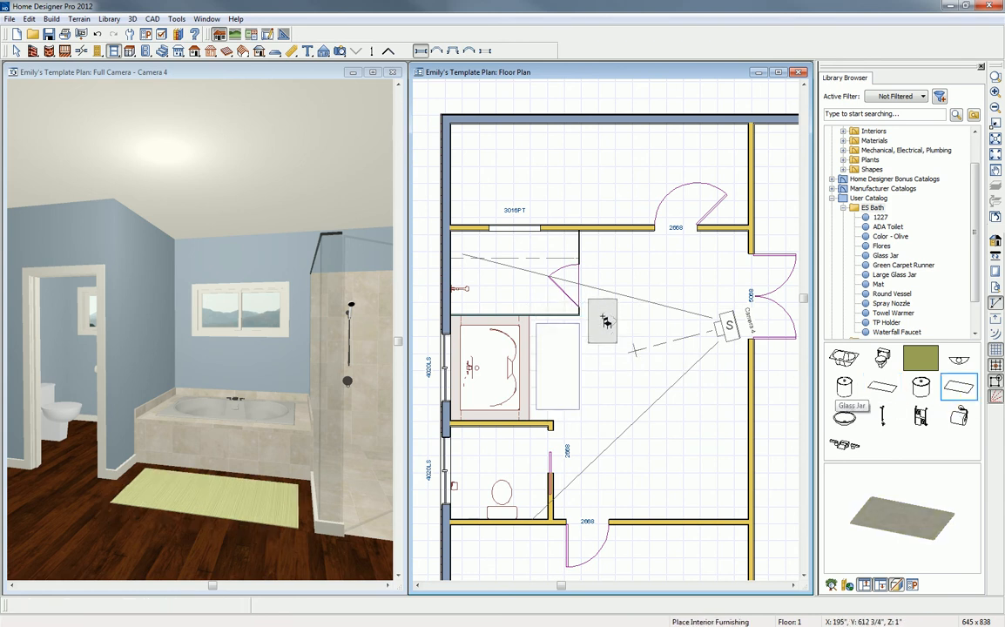
click(601, 287)
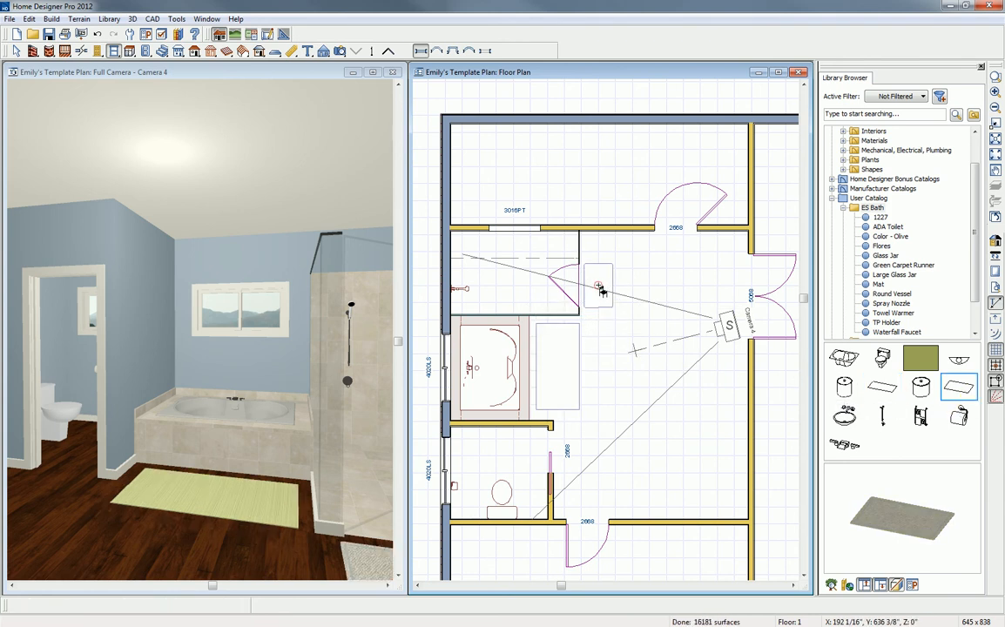
Step: Paint the shower mat with Color - Olive in the camera view, and blend the same color onto the carpet runner
click(258, 79)
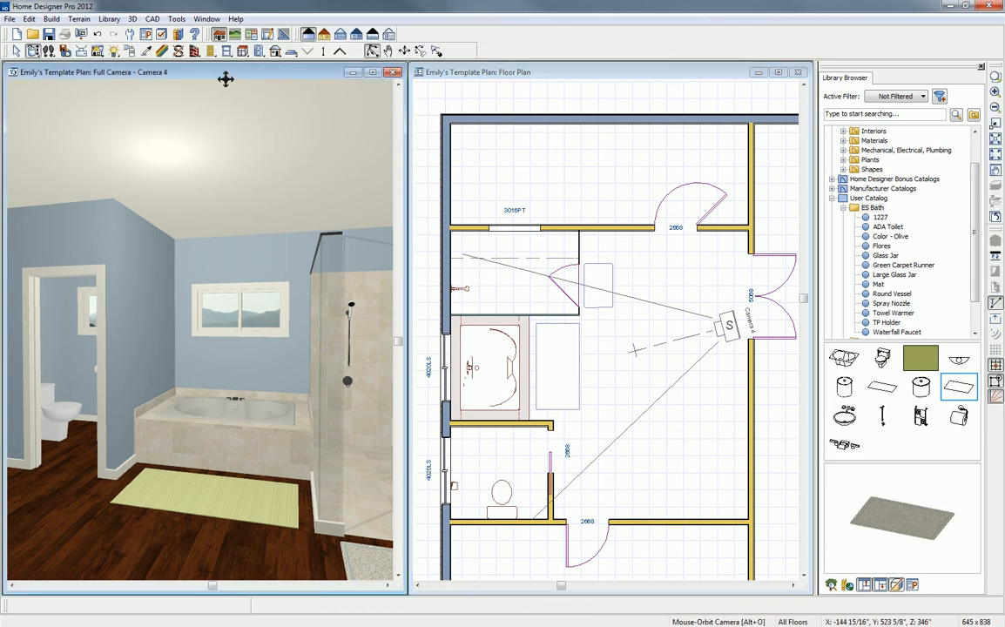
click(914, 360)
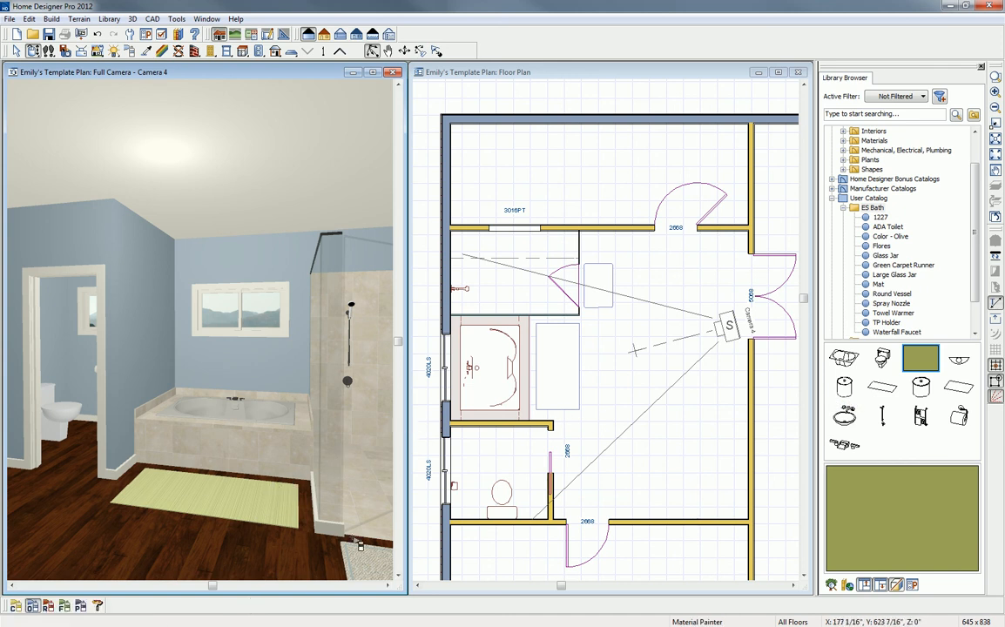
click(372, 566)
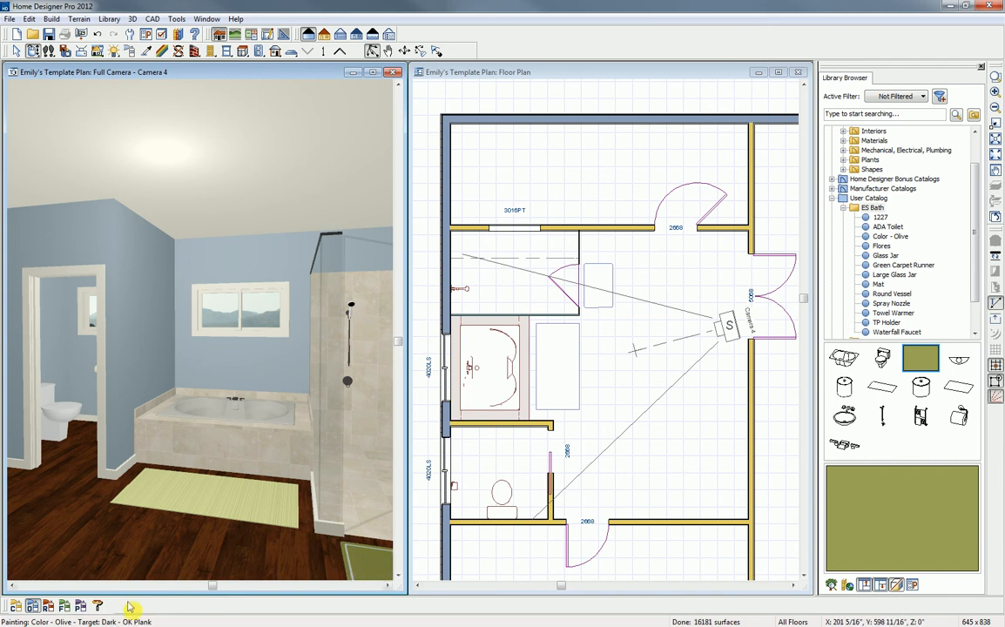
click(98, 606)
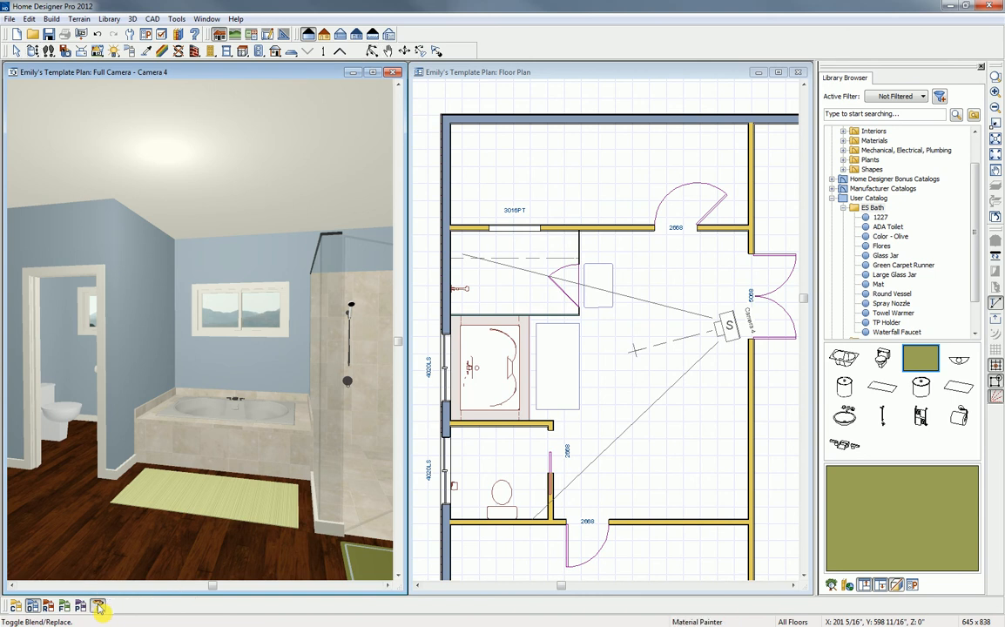
click(234, 503)
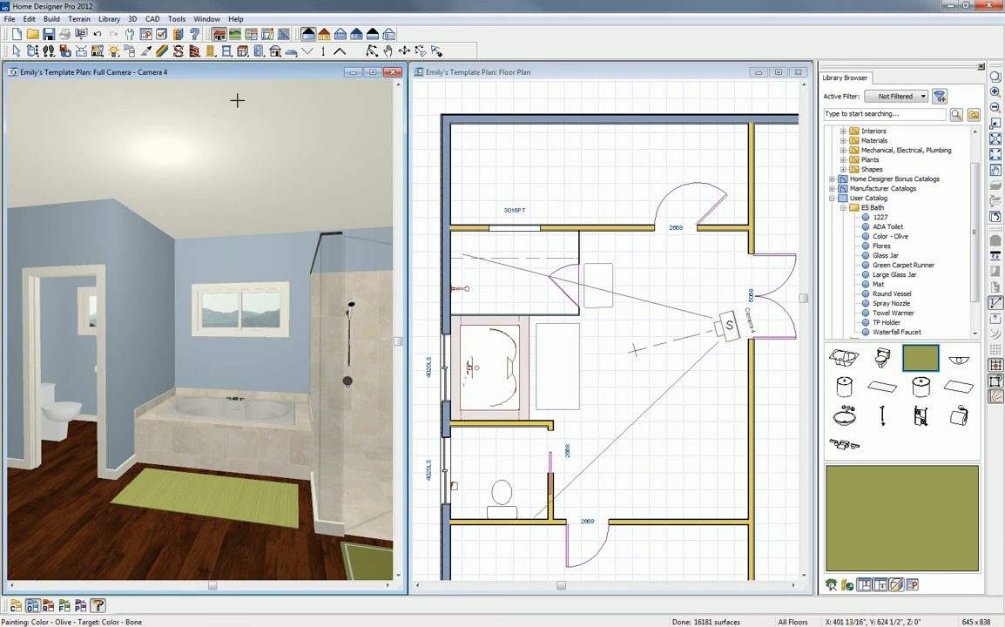
Step: Darken the carpet runner's blended material color to red 114, green 119, blue 64 with Adjust Material Definition
click(163, 51)
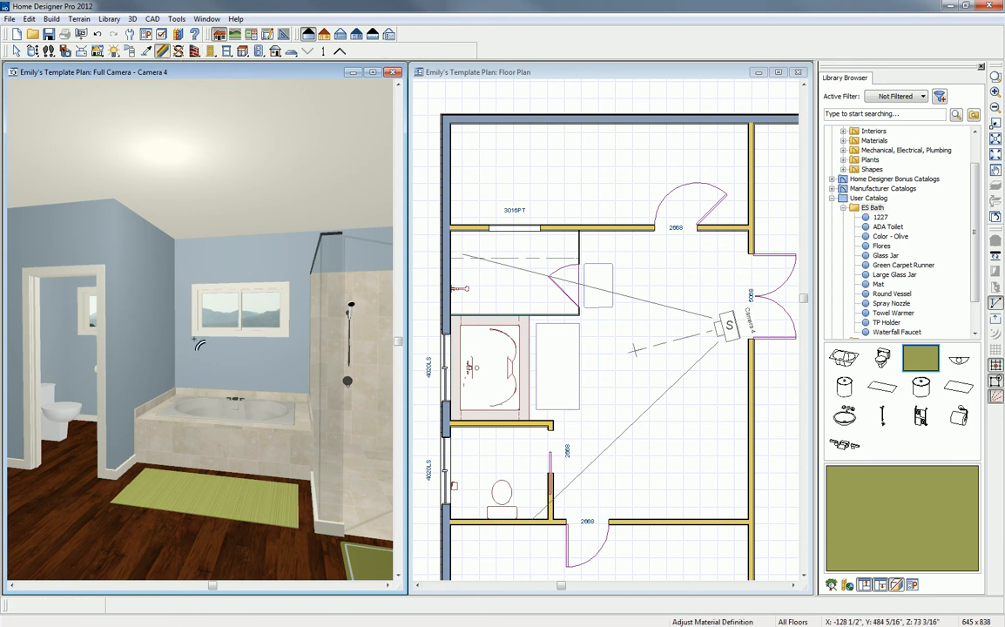
click(200, 470)
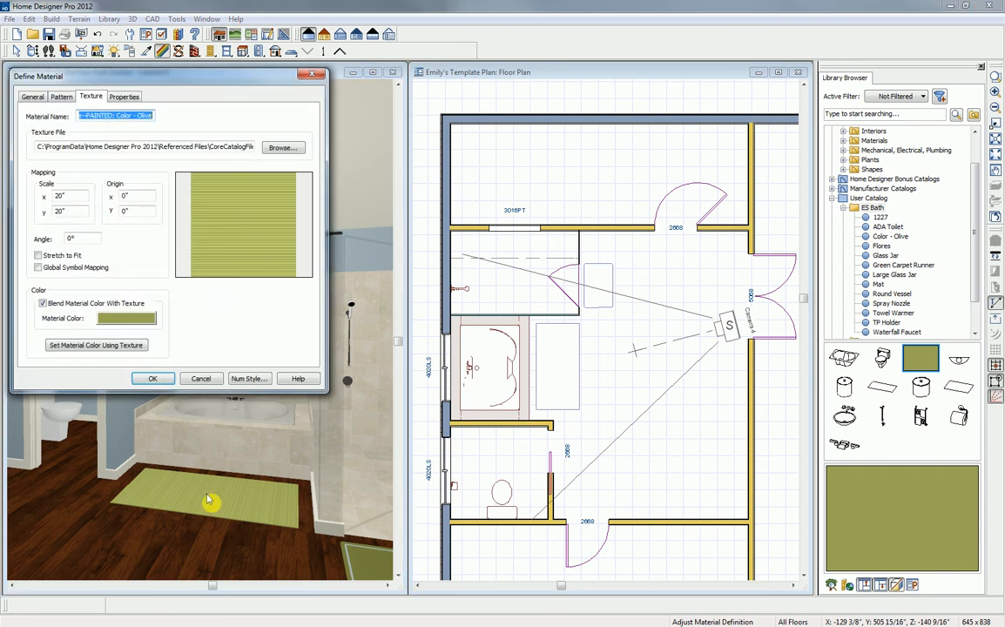
click(140, 323)
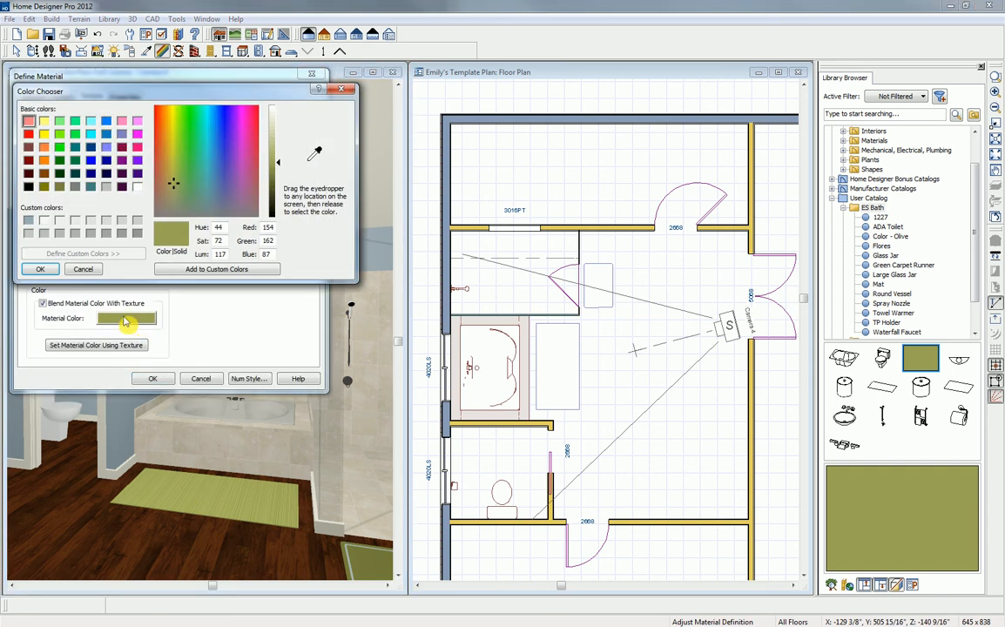
drag(279, 158, 283, 187)
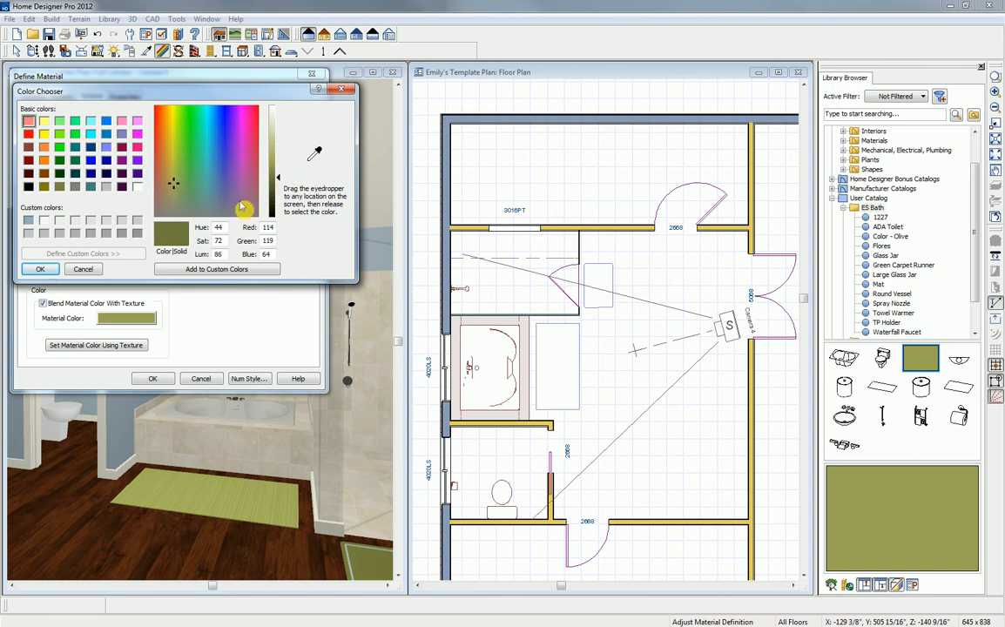
click(40, 269)
click(167, 379)
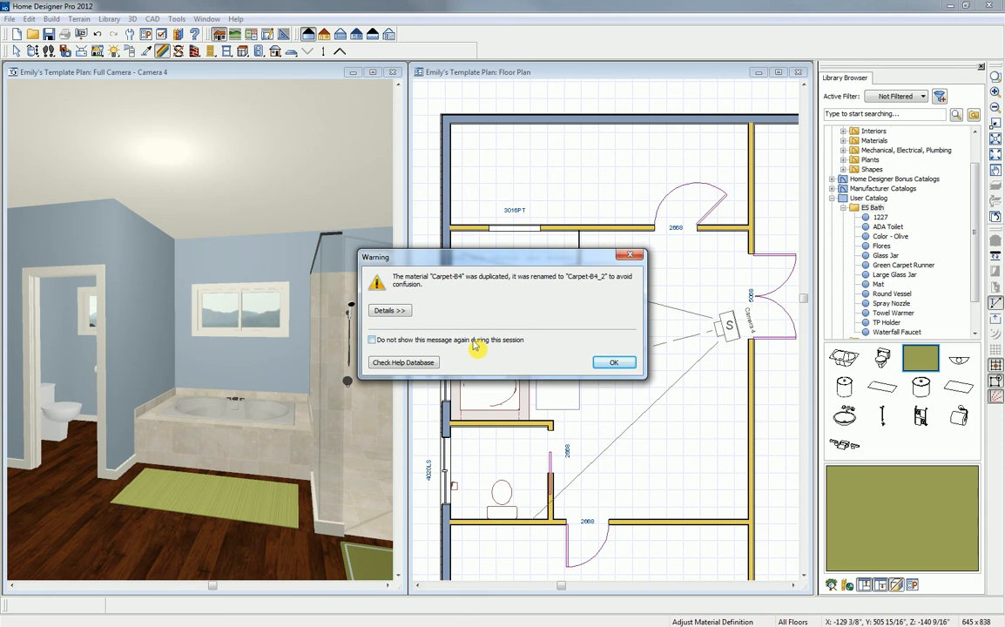
click(611, 363)
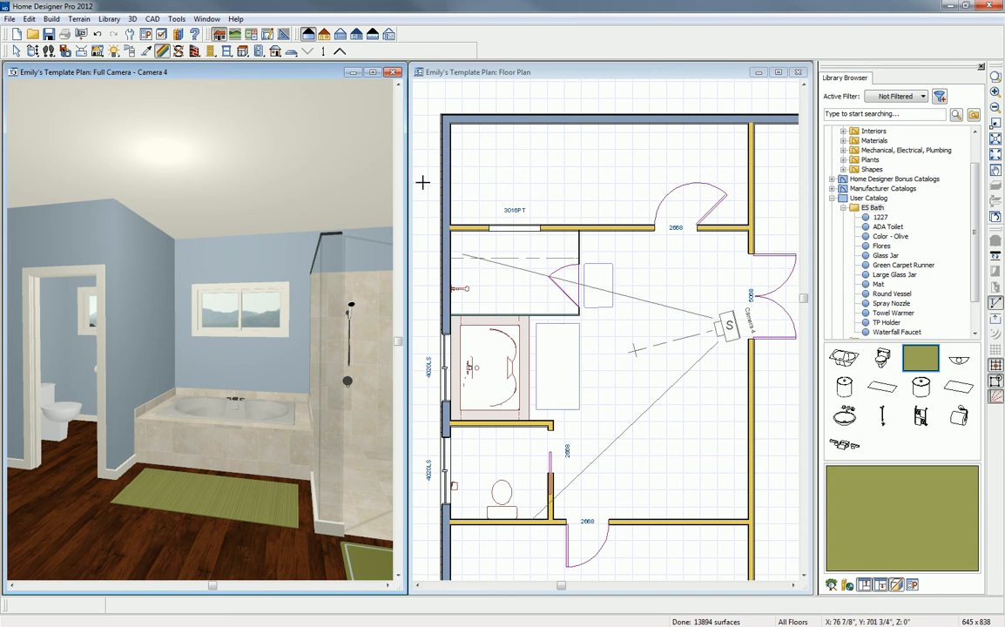
Step: Replace the current camera view with a maximized Full Camera view from the tub toward the opposite corner by the double doors
click(393, 73)
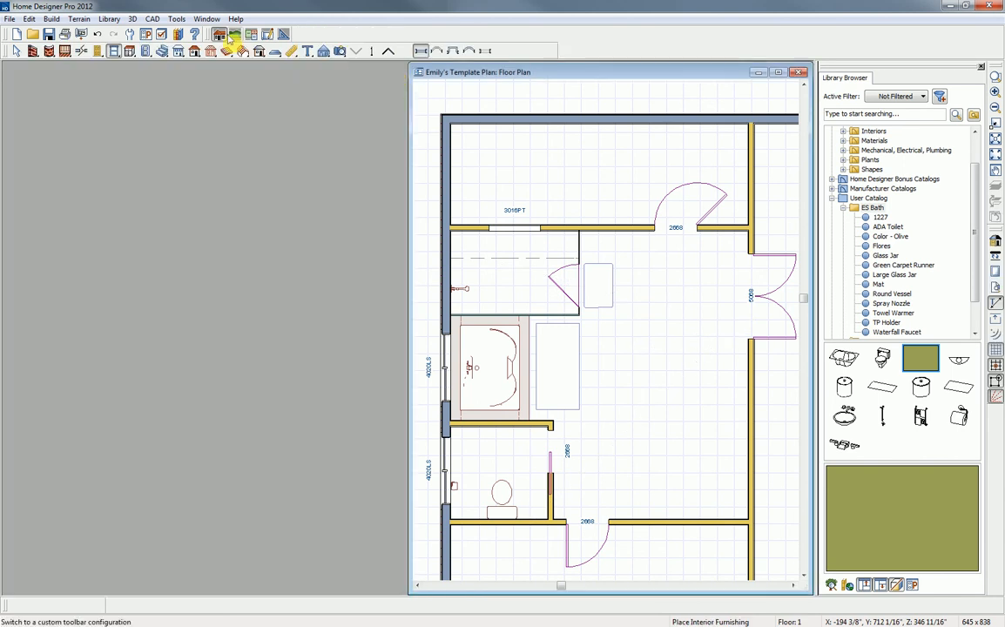
click(339, 51)
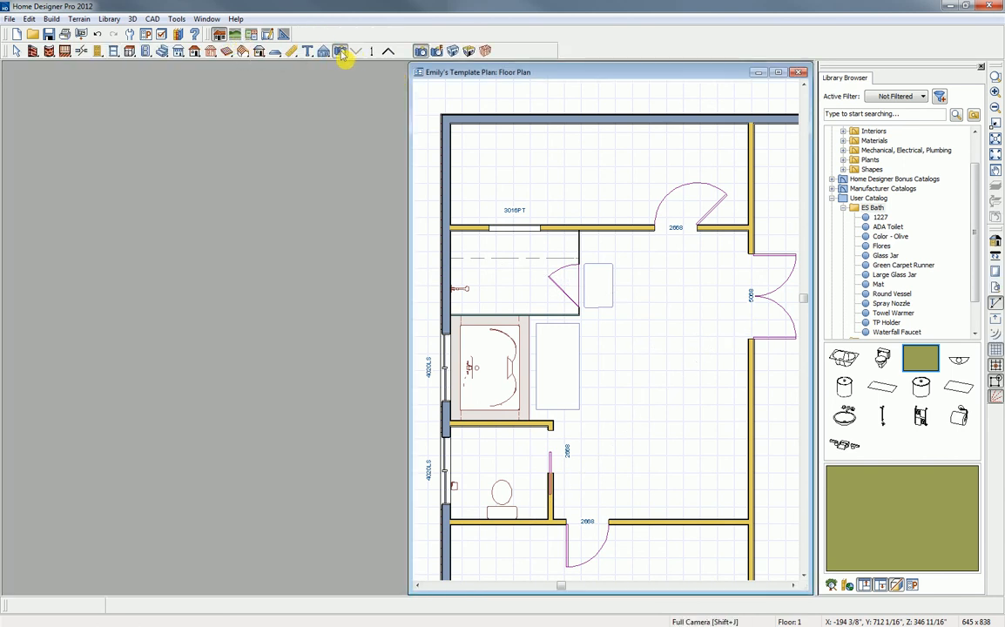
drag(552, 329, 655, 390)
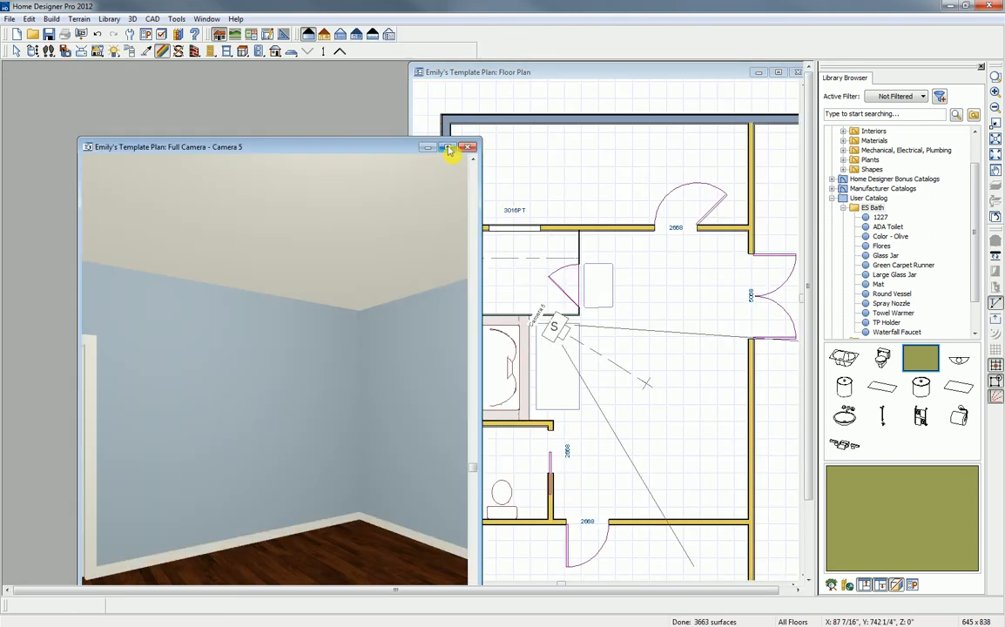
click(447, 148)
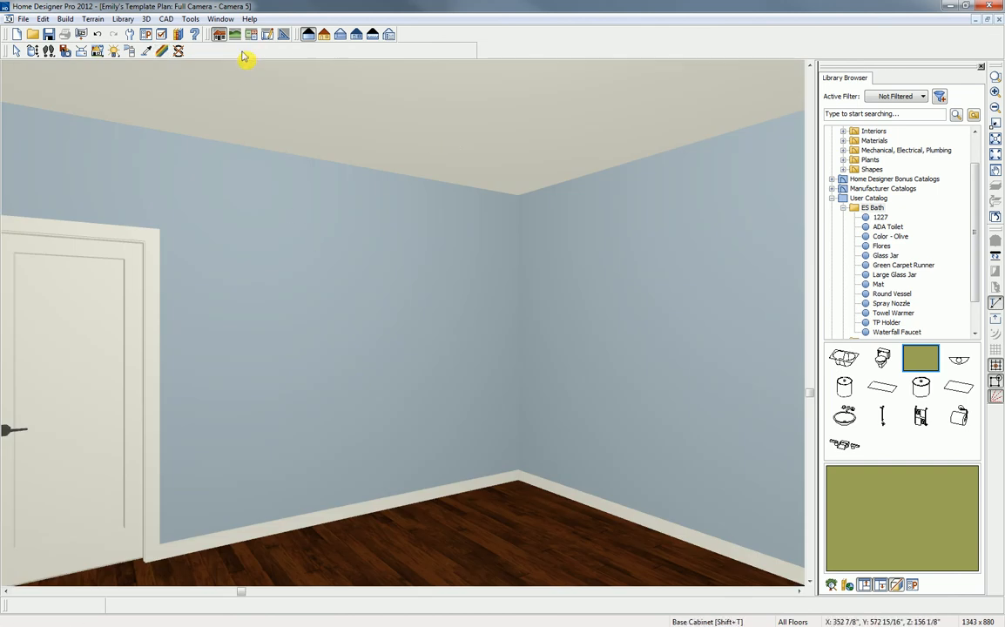
Step: Place a base cabinet against the wall between the double doors and the corner, and select it
click(244, 52)
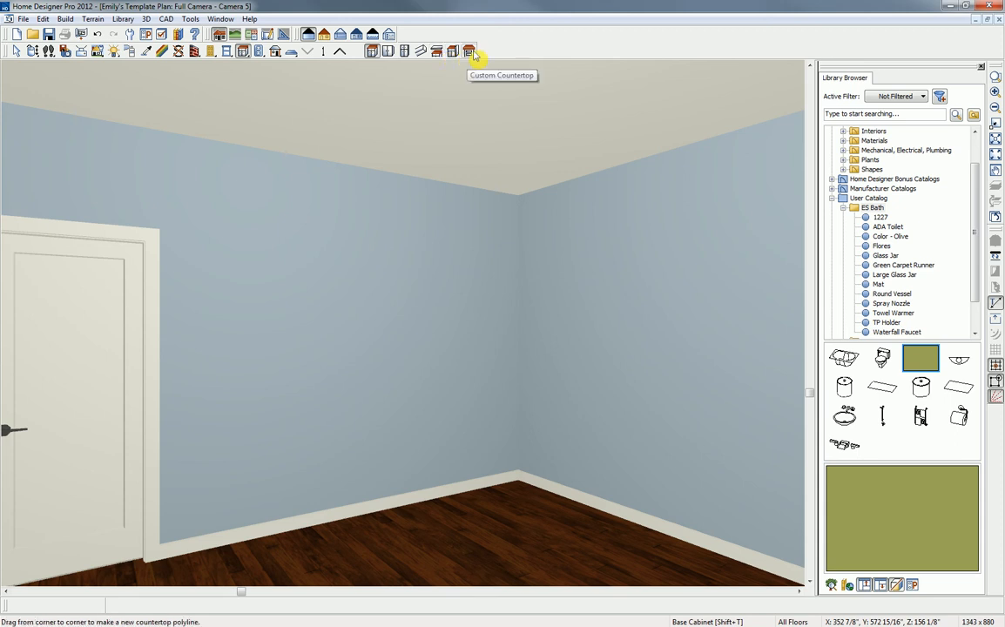
click(470, 53)
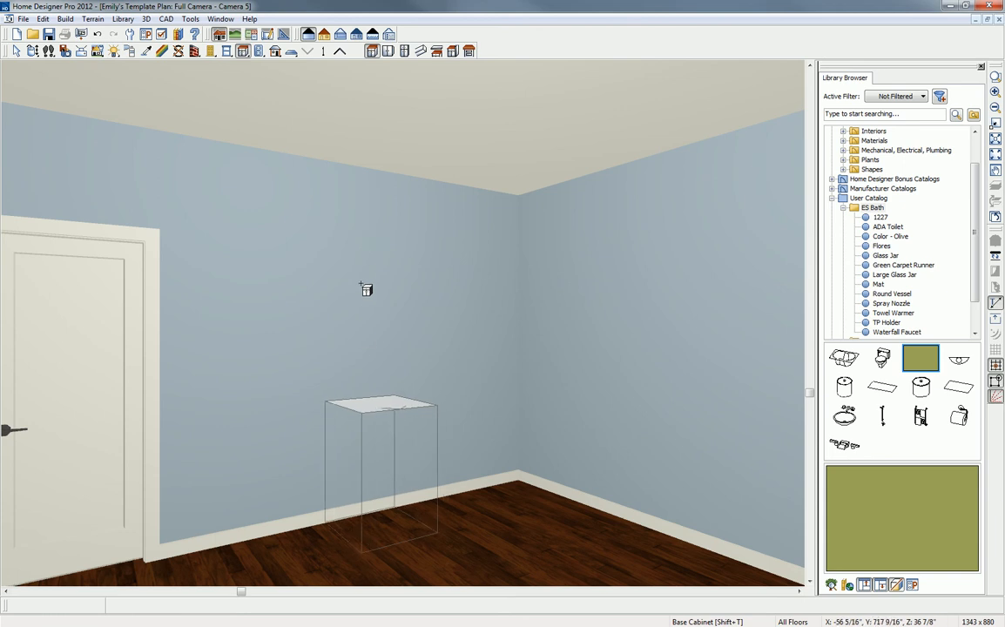
click(326, 489)
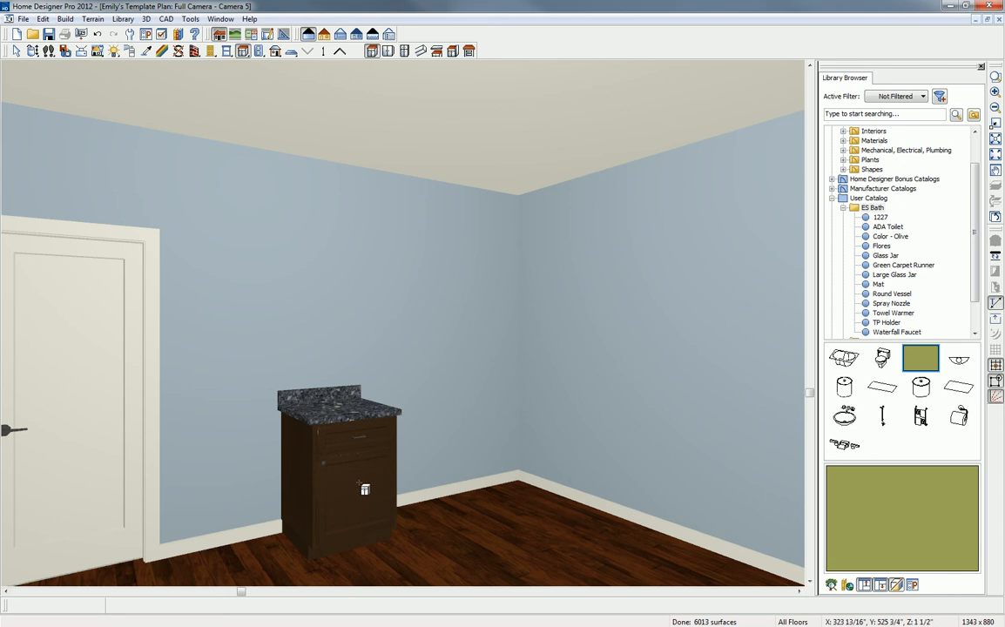
click(362, 484)
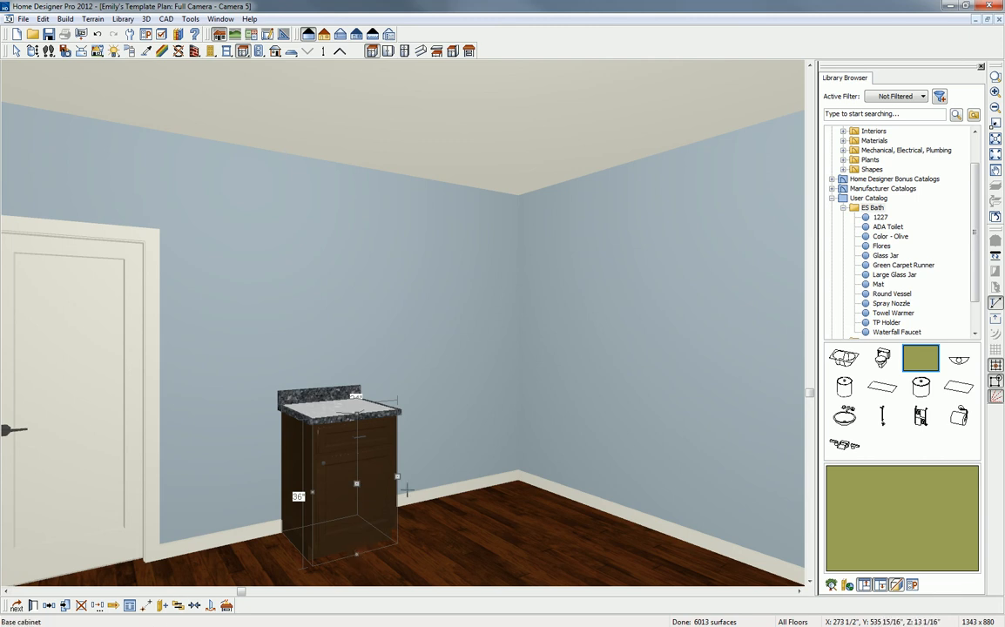
Step: Raise the base cabinet's underside so it is 27" high and 9" above the floor, and set its toe kick height to 0
drag(358, 554, 359, 520)
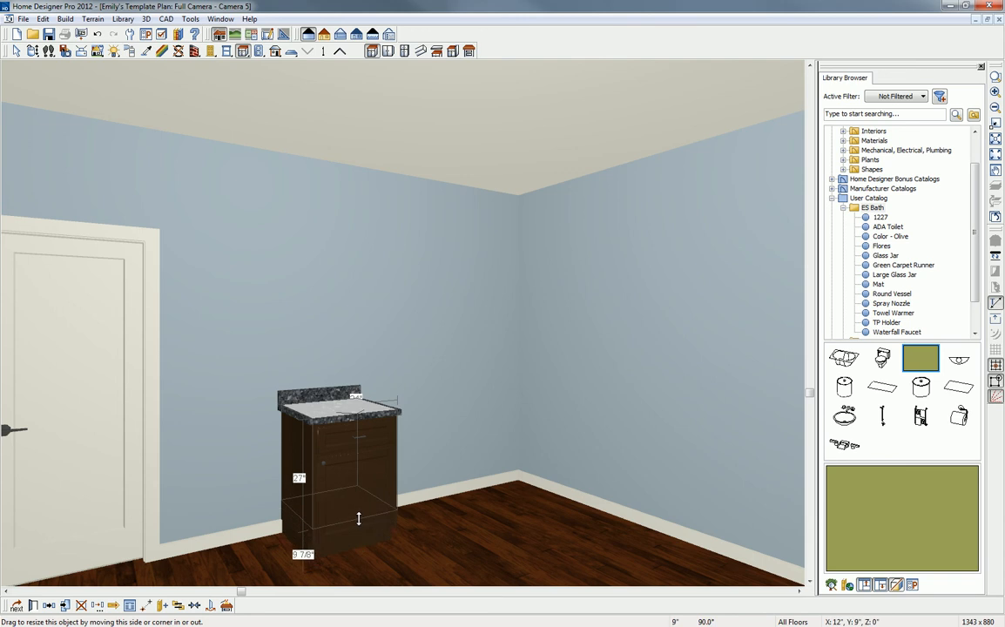
drag(358, 518, 358, 519)
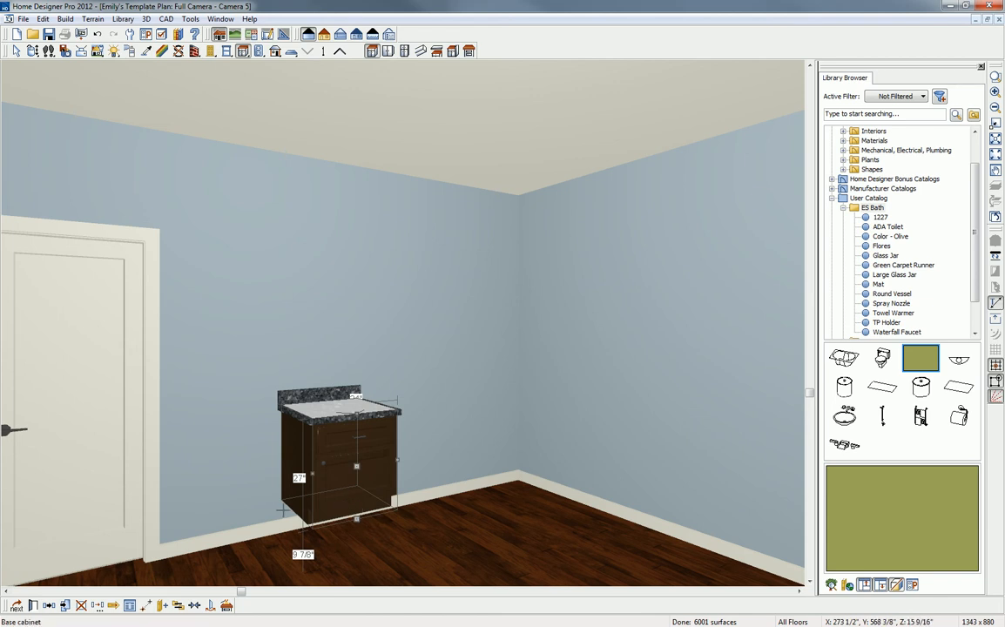
click(33, 607)
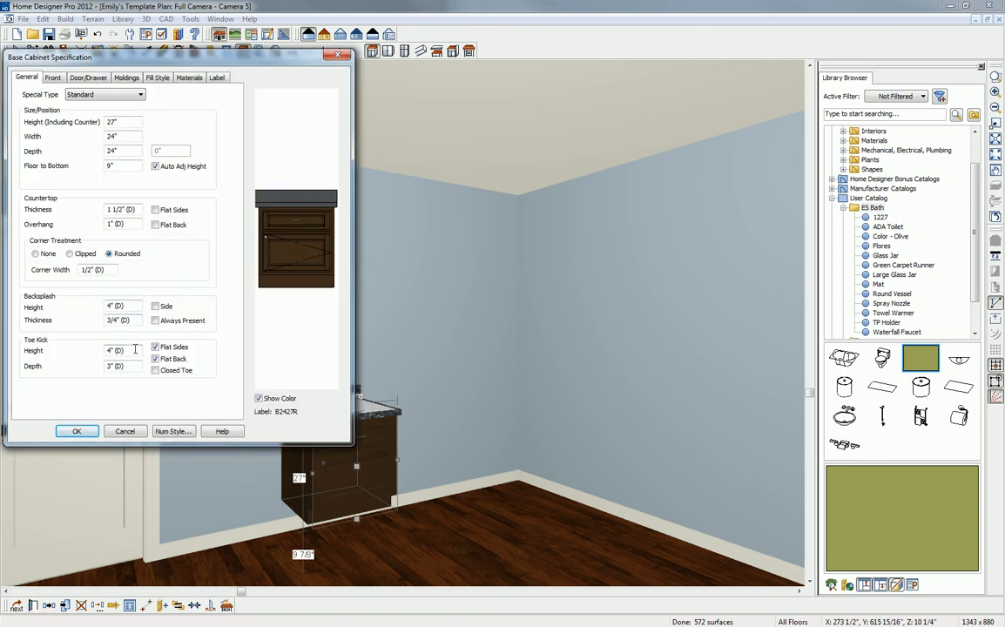
drag(120, 350, 88, 352)
text(0)
Step: Delete the drawer from the cabinet front and change the remaining door to an Auto Left Door
click(295, 228)
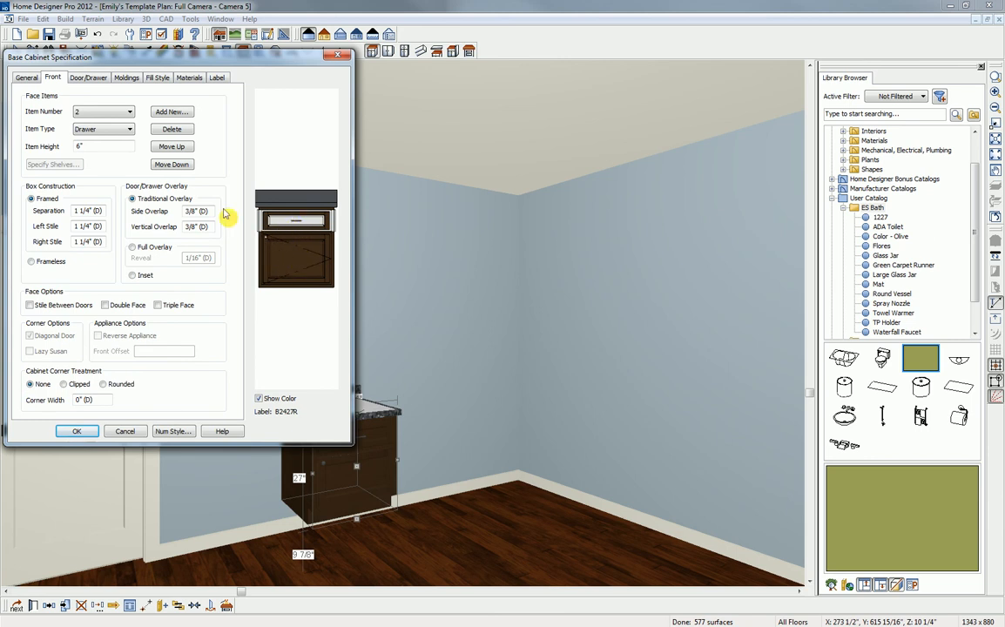
click(168, 131)
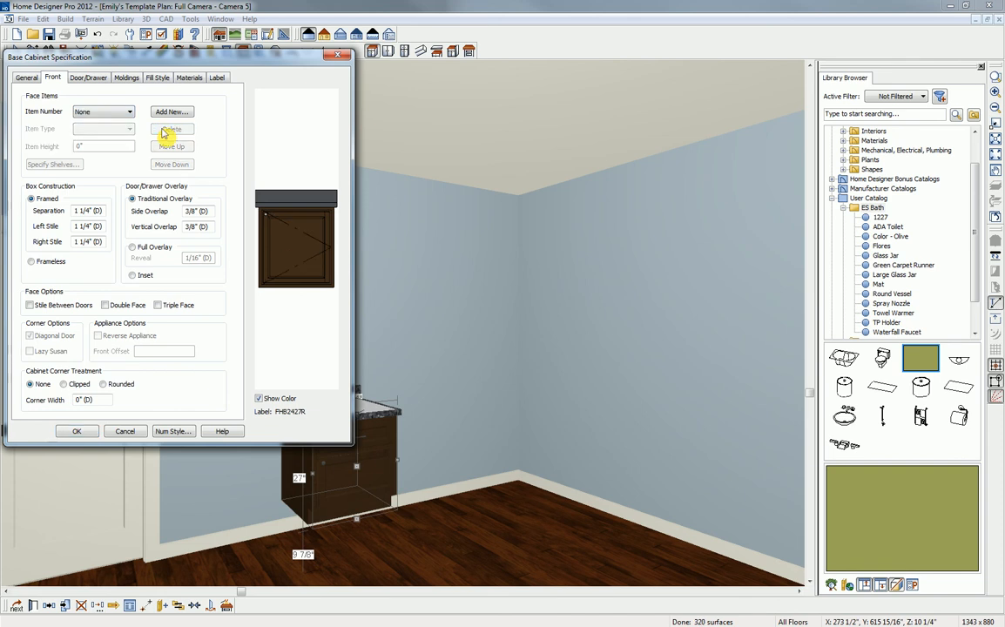
click(278, 252)
click(128, 130)
click(122, 179)
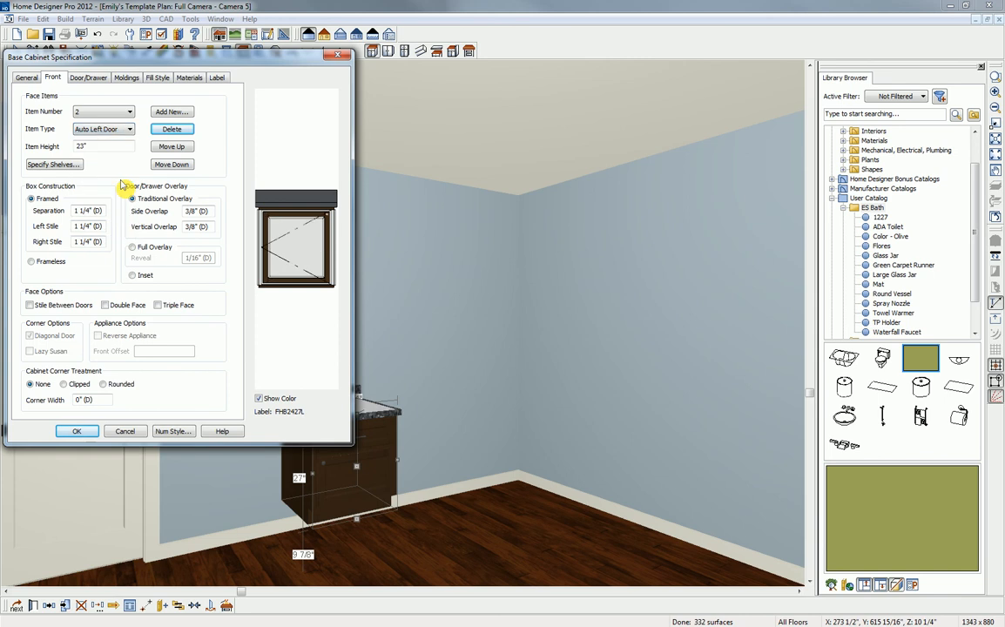
Step: Set the cabinet door's item height to 12" and change the blank area beneath it to an Opening
click(96, 146)
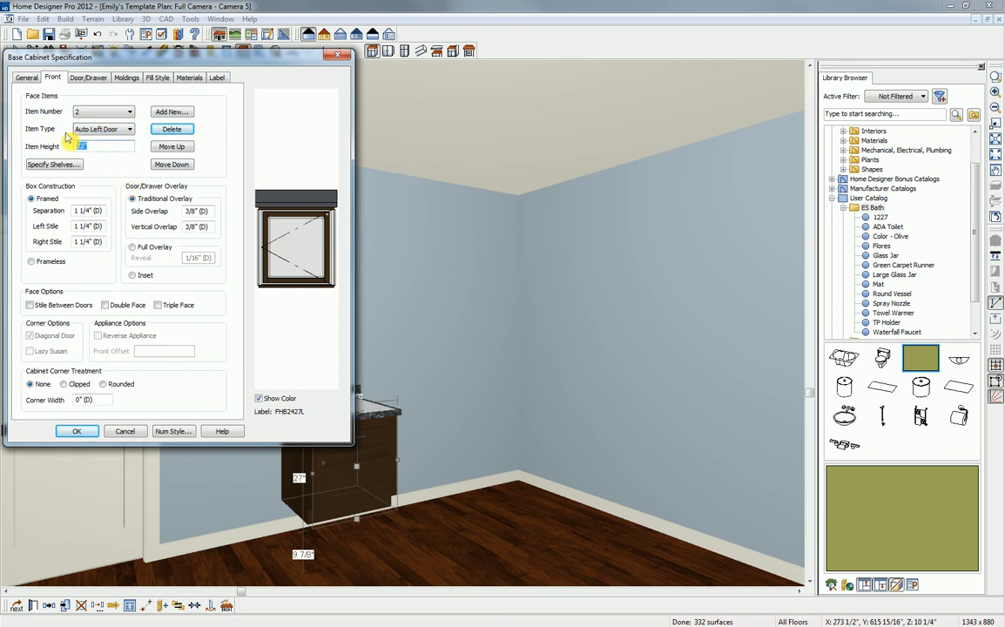
text(12)
key(Tab)
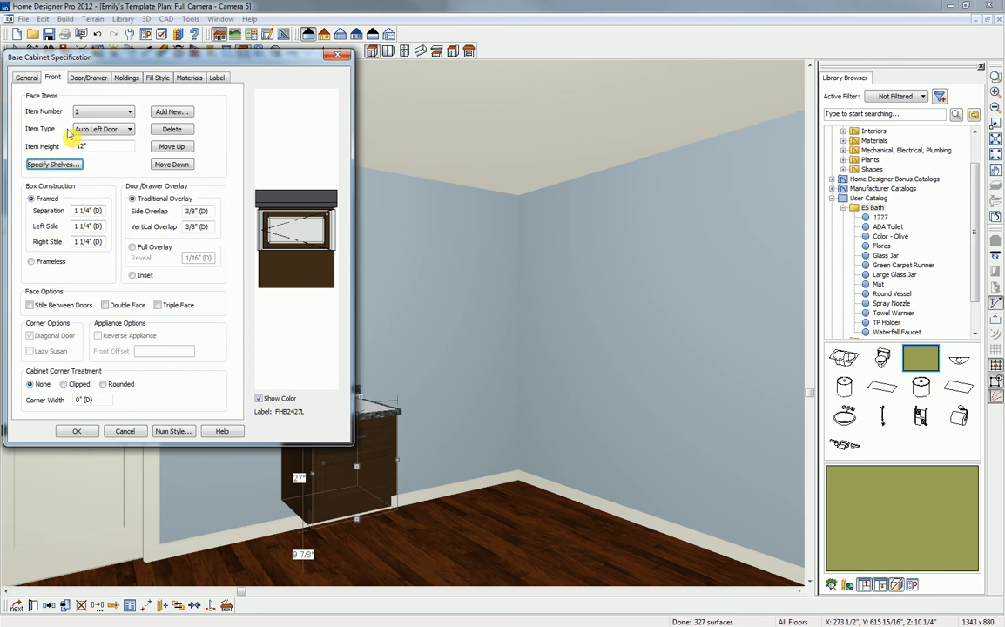
click(296, 273)
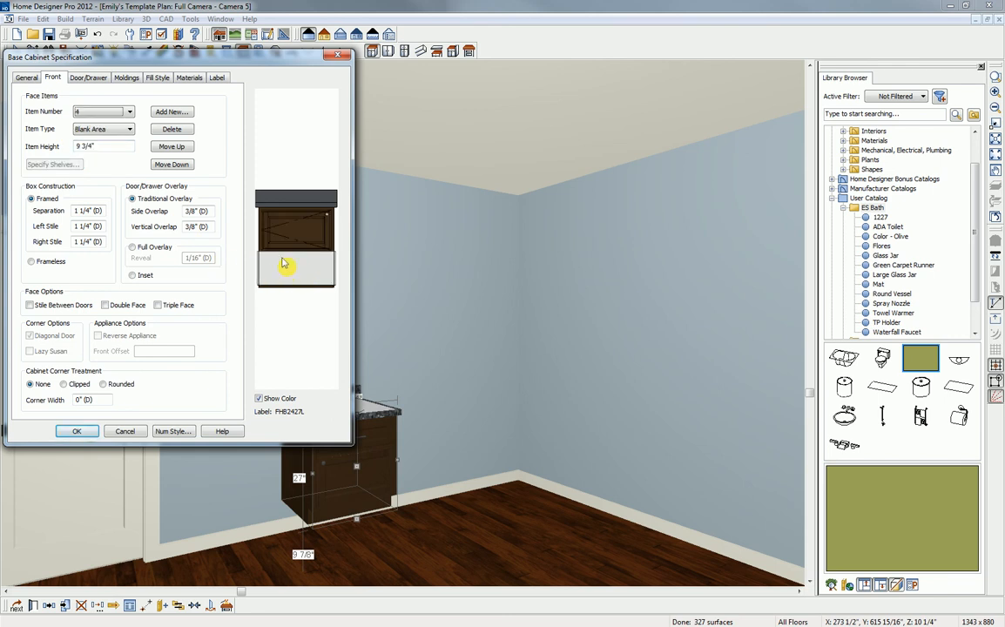
click(126, 129)
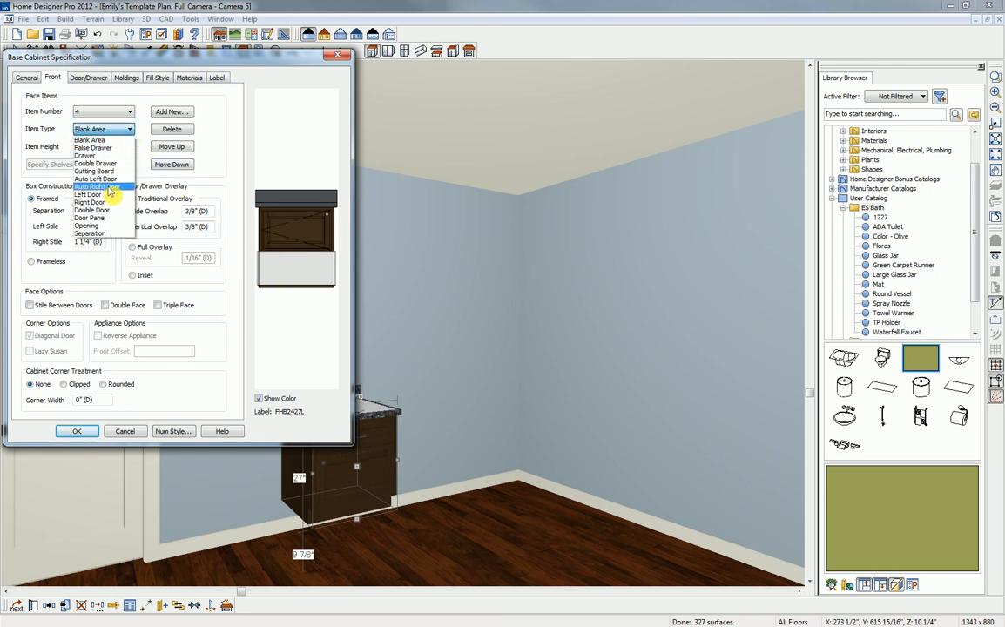
click(98, 225)
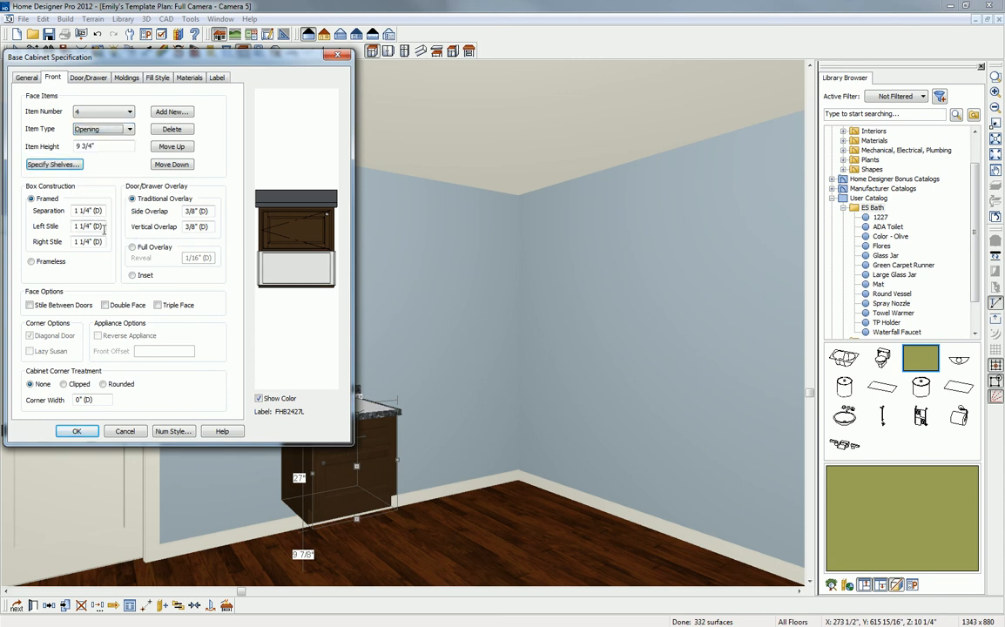
Step: Make the cabinet frameless with full overlay, and set its styles to Plain Doors and Plain Drawers
click(32, 262)
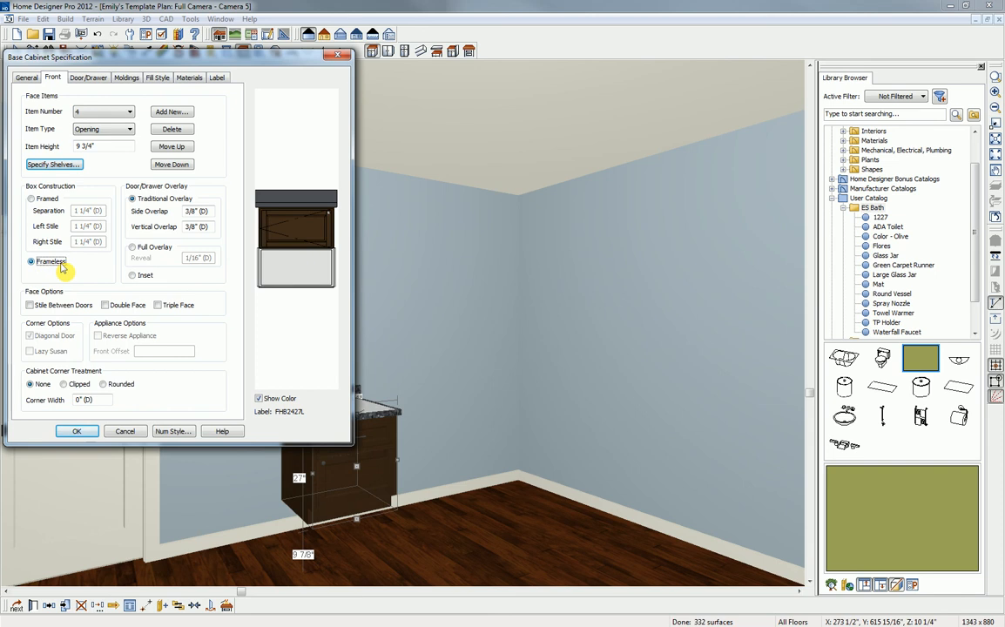
click(136, 248)
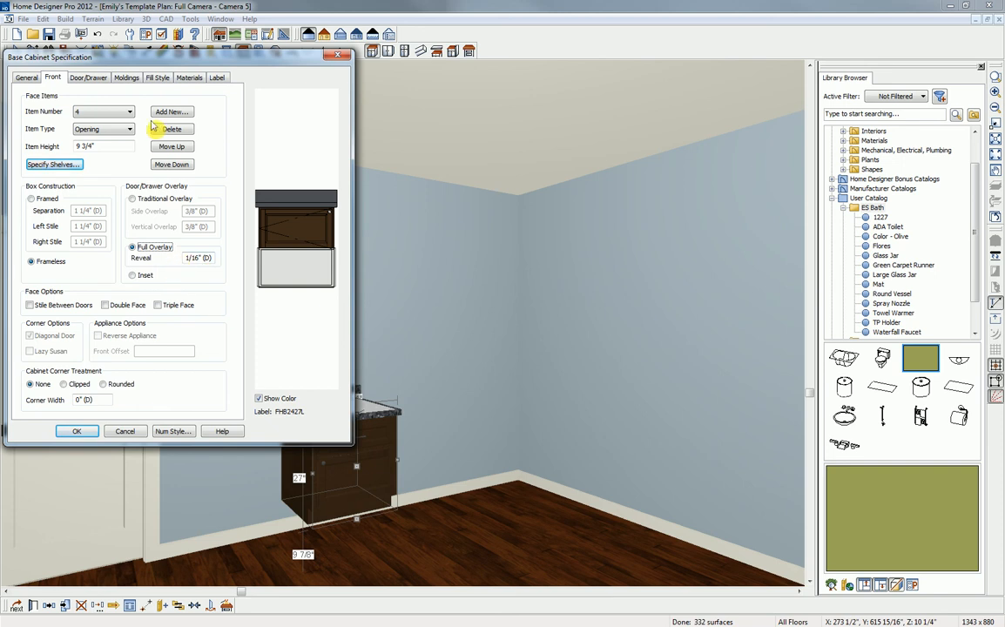
click(101, 79)
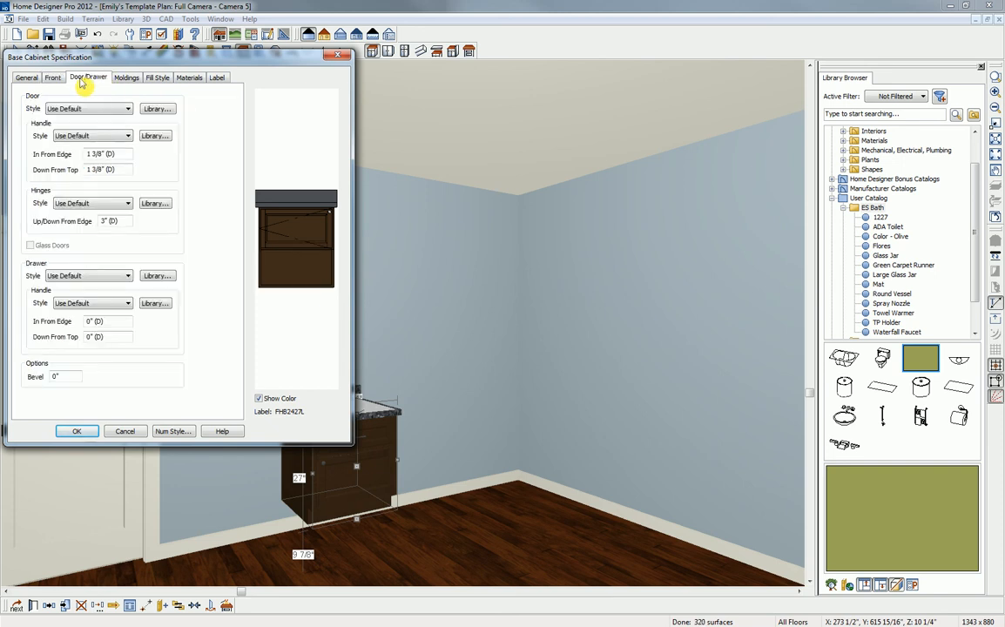
click(70, 108)
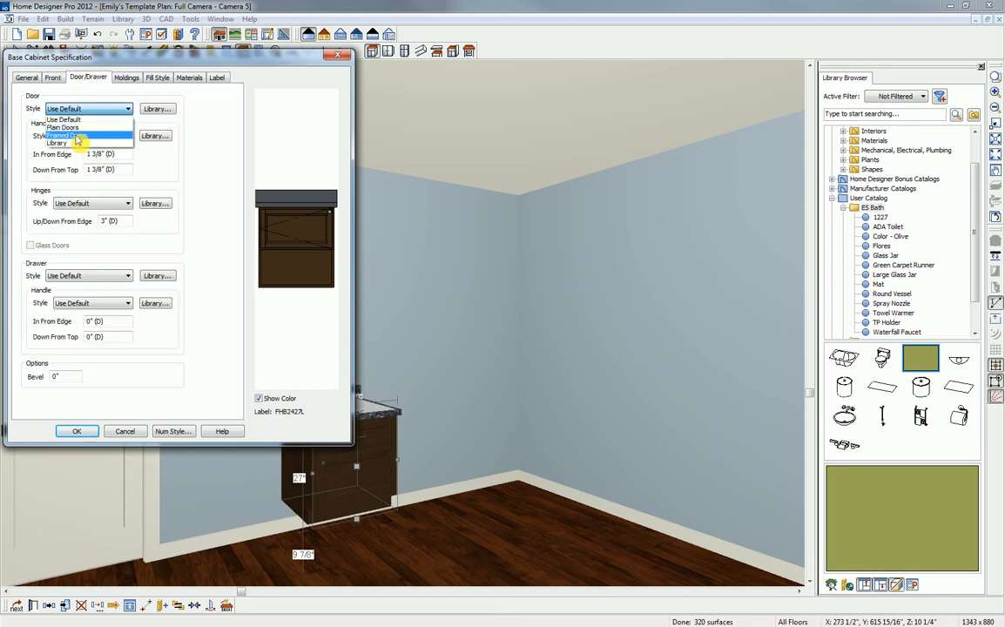
click(69, 127)
click(77, 277)
click(74, 295)
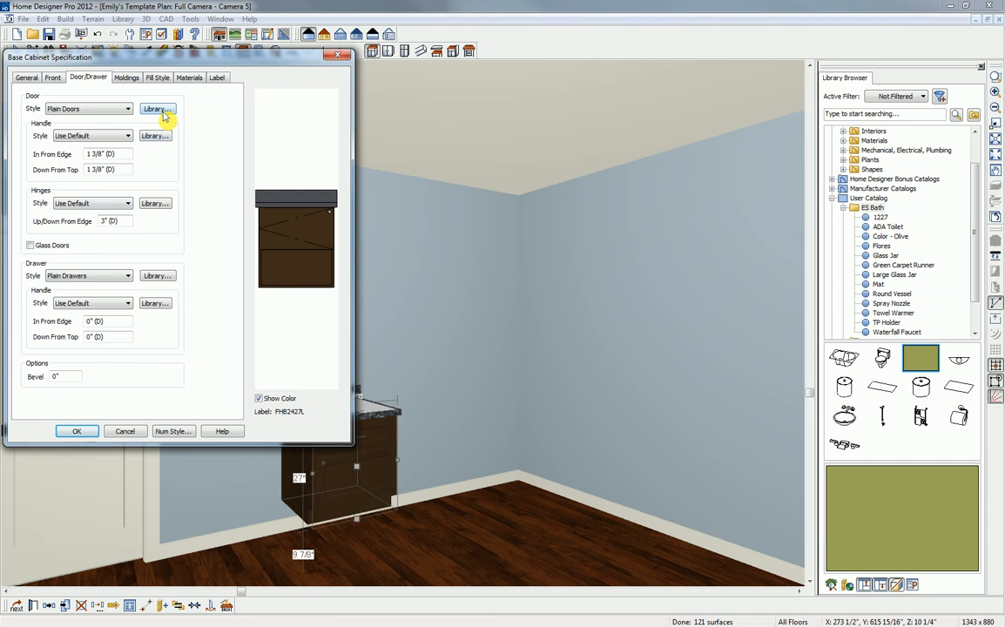
Step: Assign the Bar Pull Short v from the core catalog's cabinet hardware bar pulls as the door handle
click(157, 137)
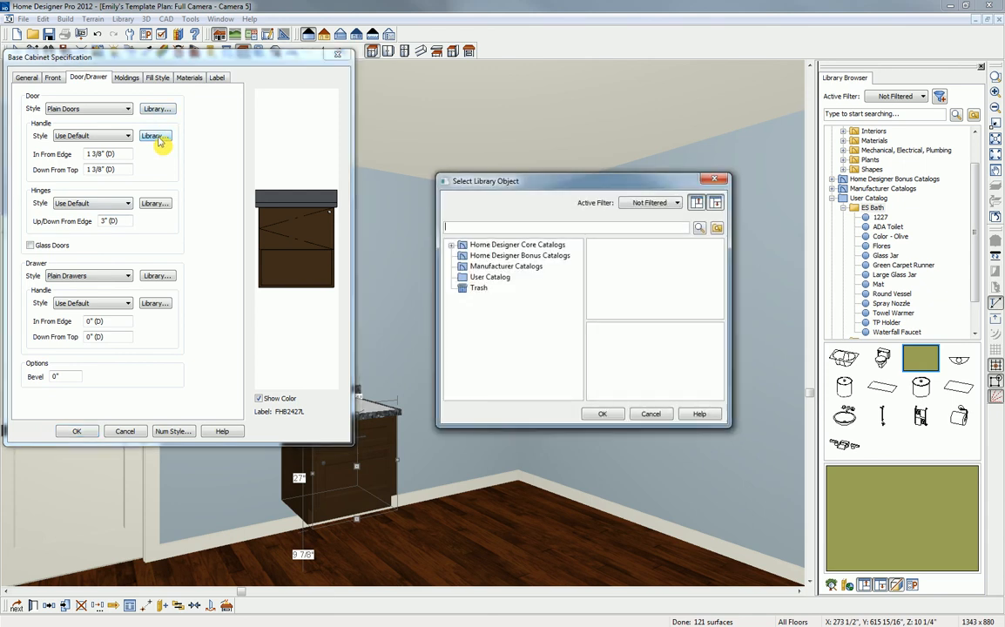
click(451, 245)
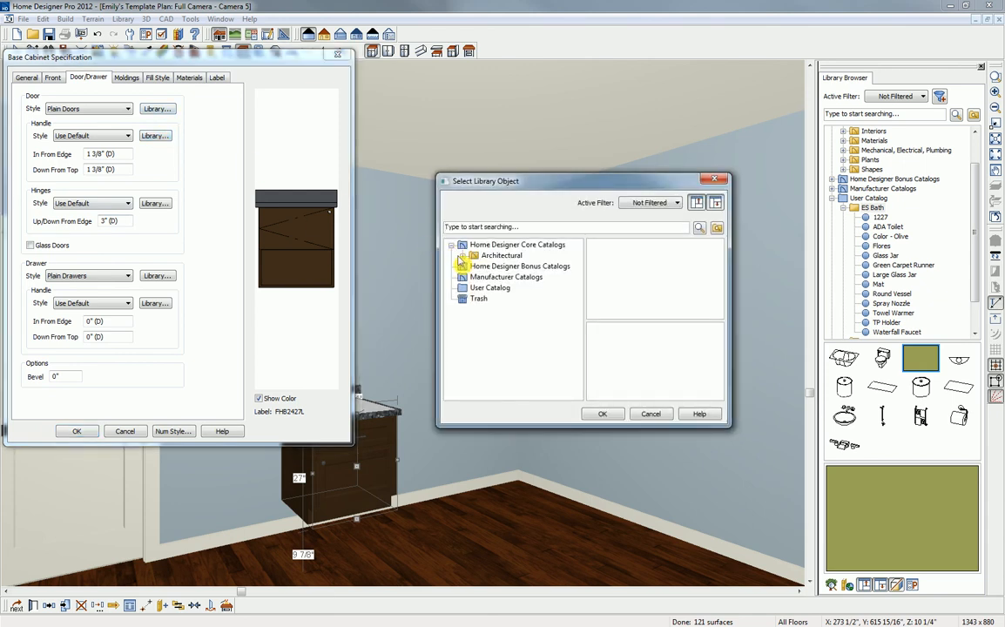
click(462, 255)
click(473, 265)
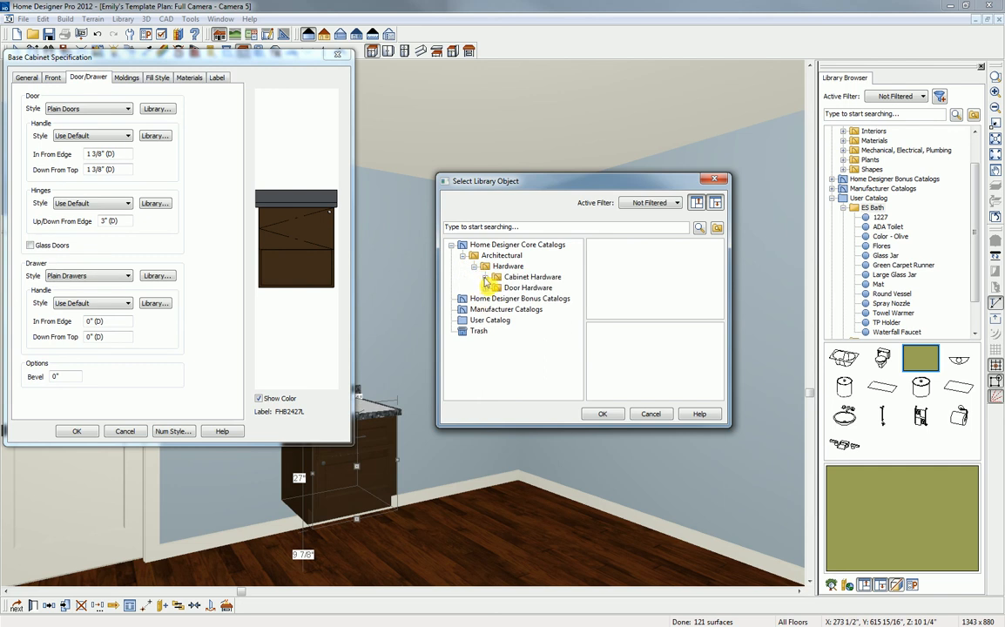
click(485, 277)
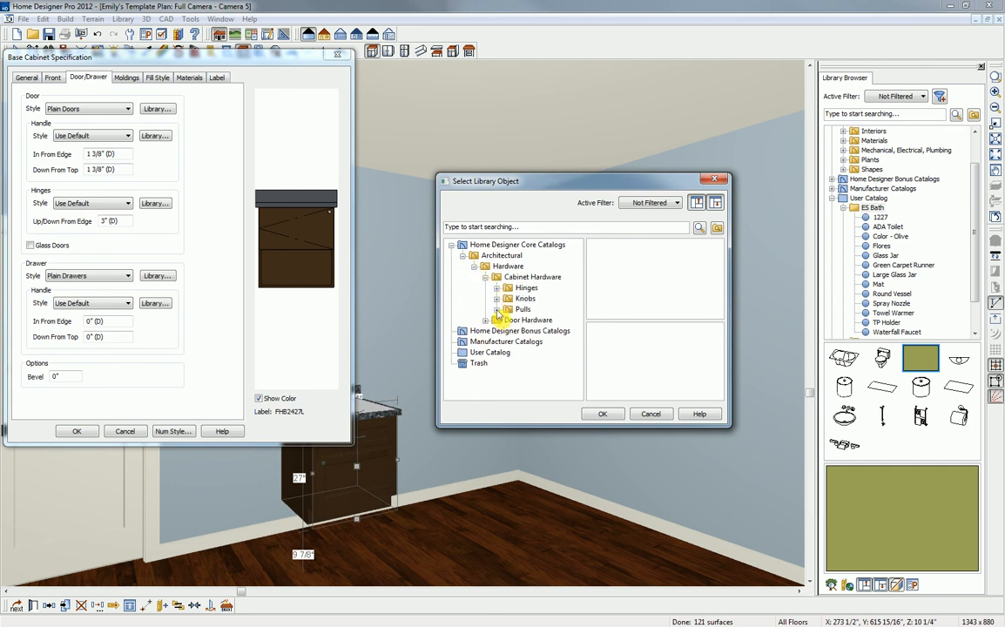
click(497, 309)
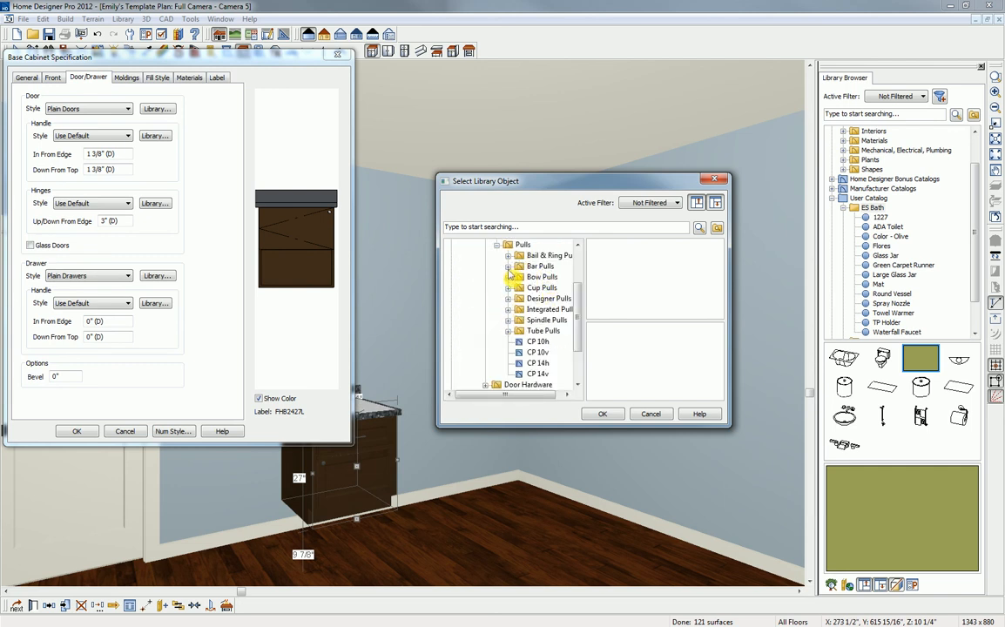
click(539, 266)
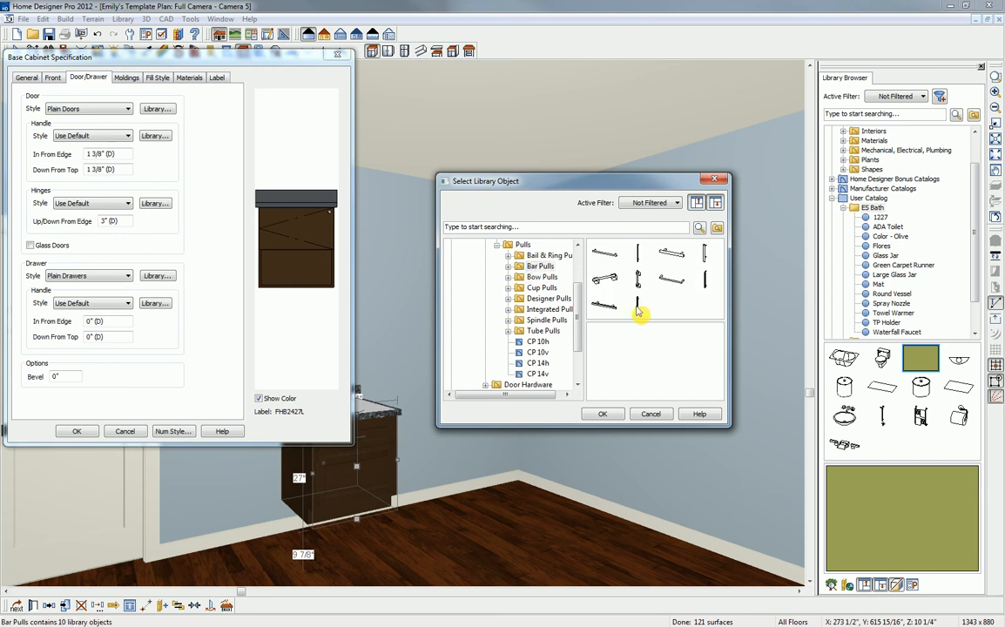
click(638, 307)
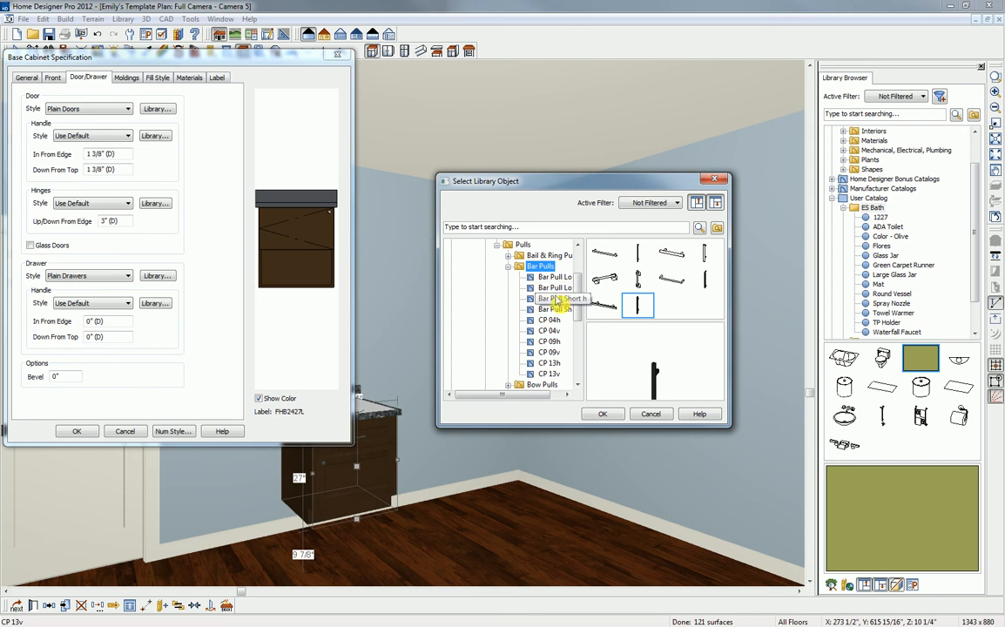
click(564, 309)
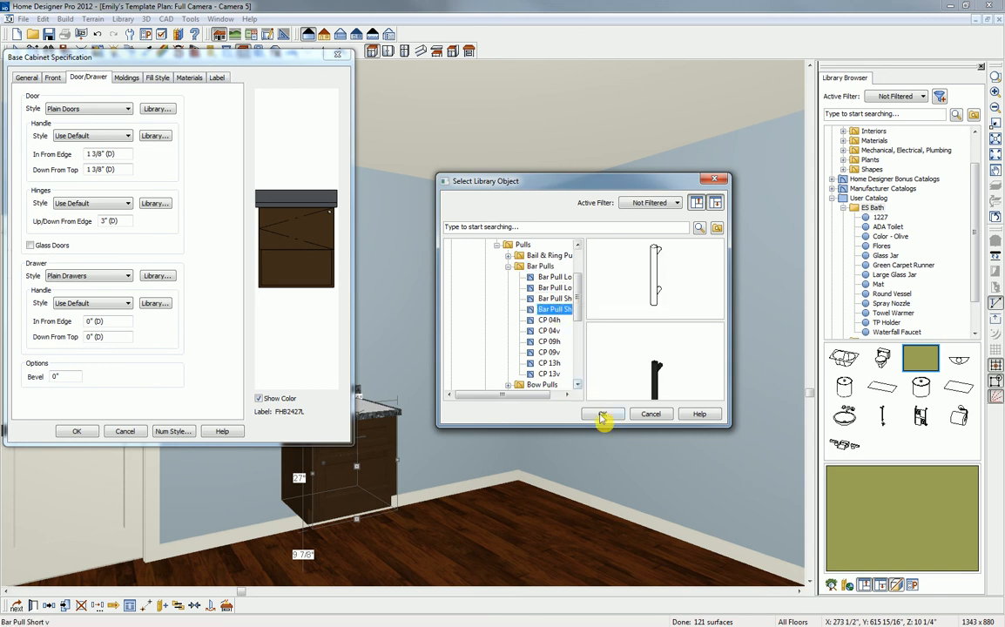
click(602, 416)
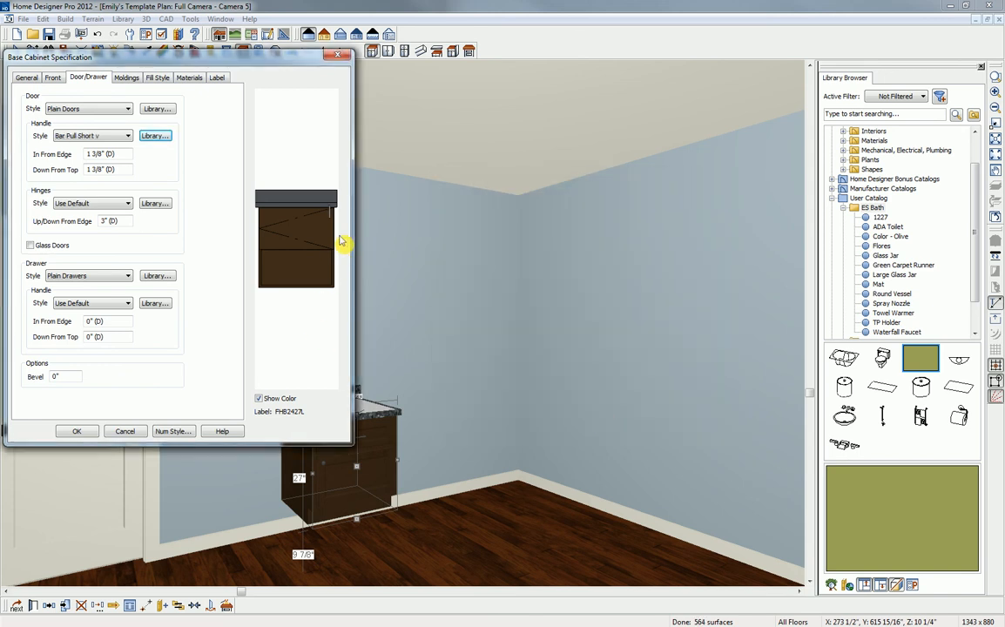
Step: Set the door handle's distance down from the top to 3" and apply the cabinet specification
drag(128, 172, 80, 169)
text(3)
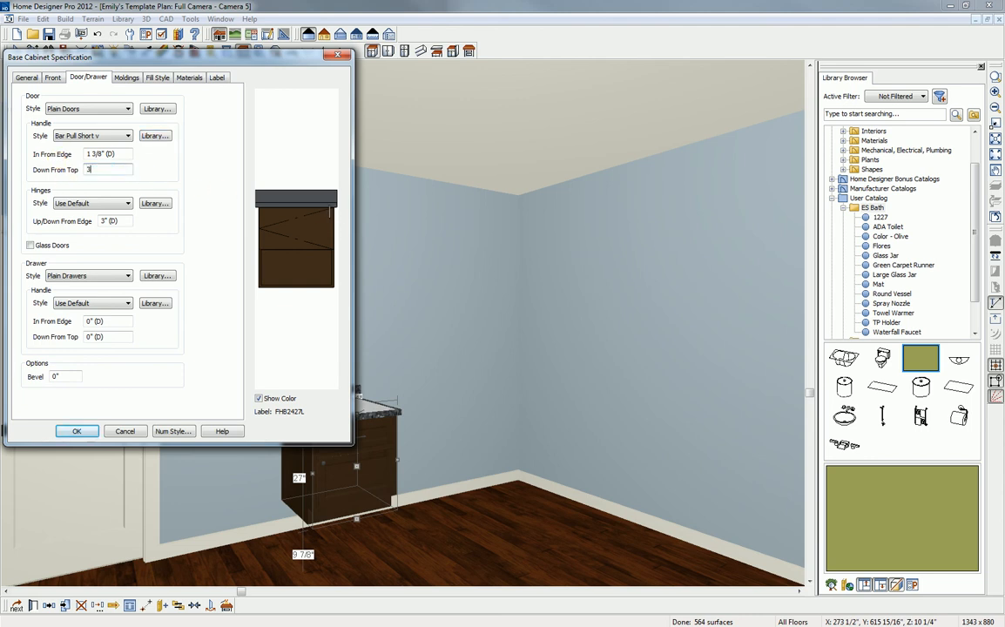
key(Tab)
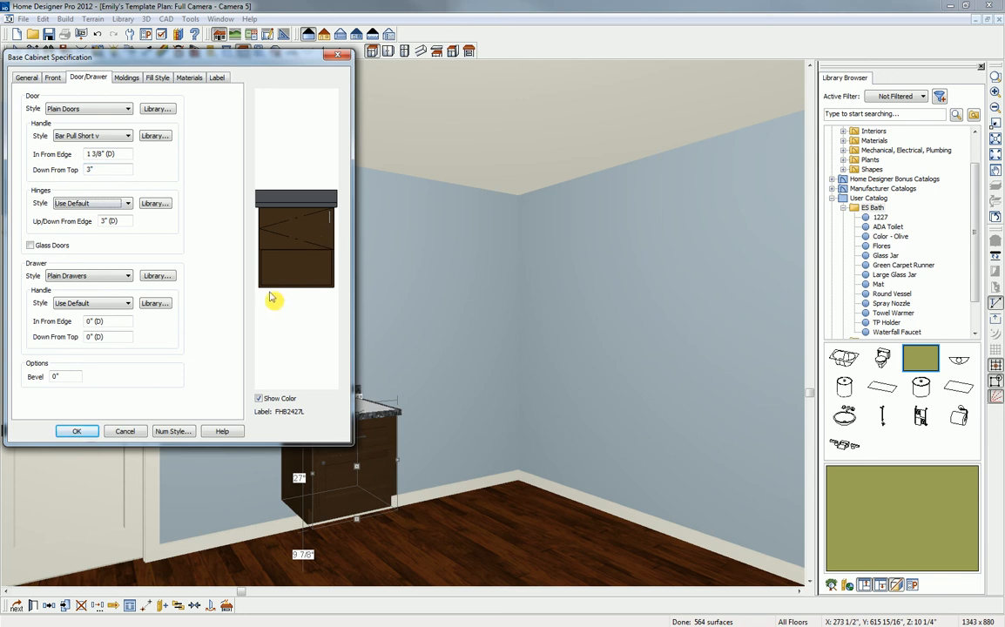
click(77, 432)
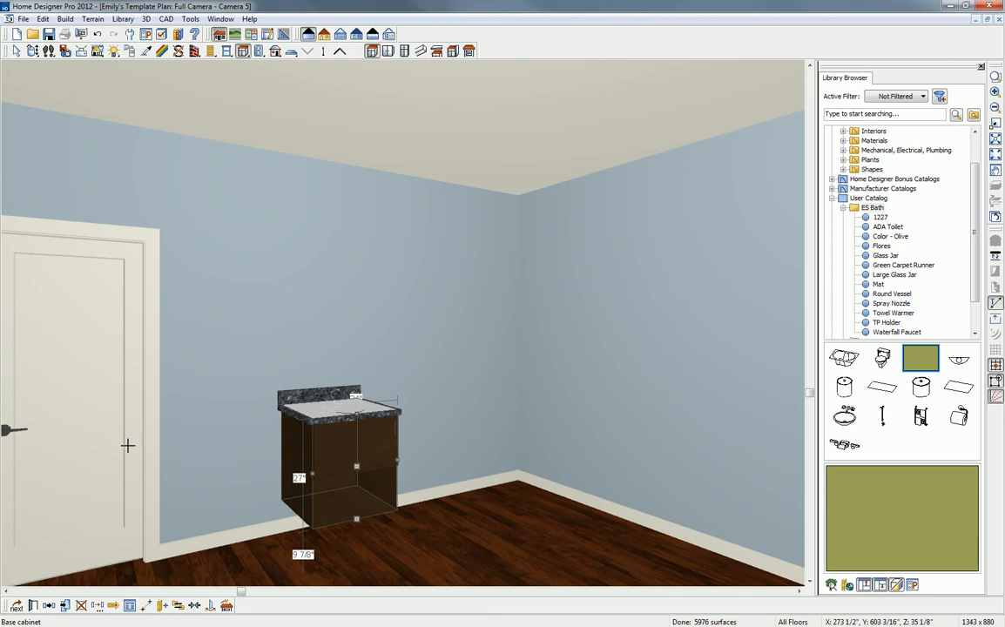
Step: Copy the base cabinet along the wall toward the room corner, and slide the copy flush against the original
click(50, 612)
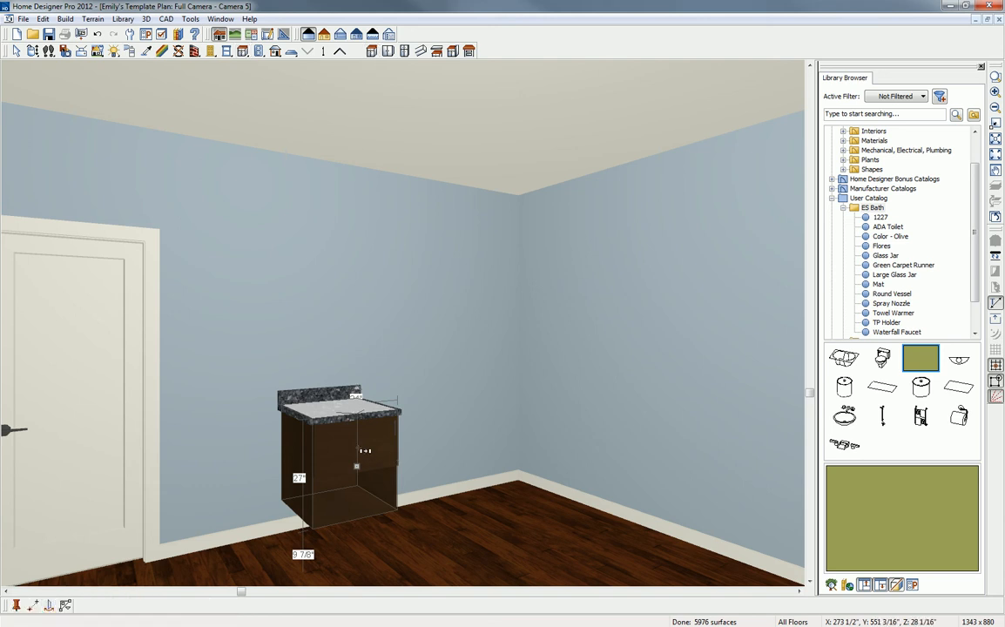
click(431, 438)
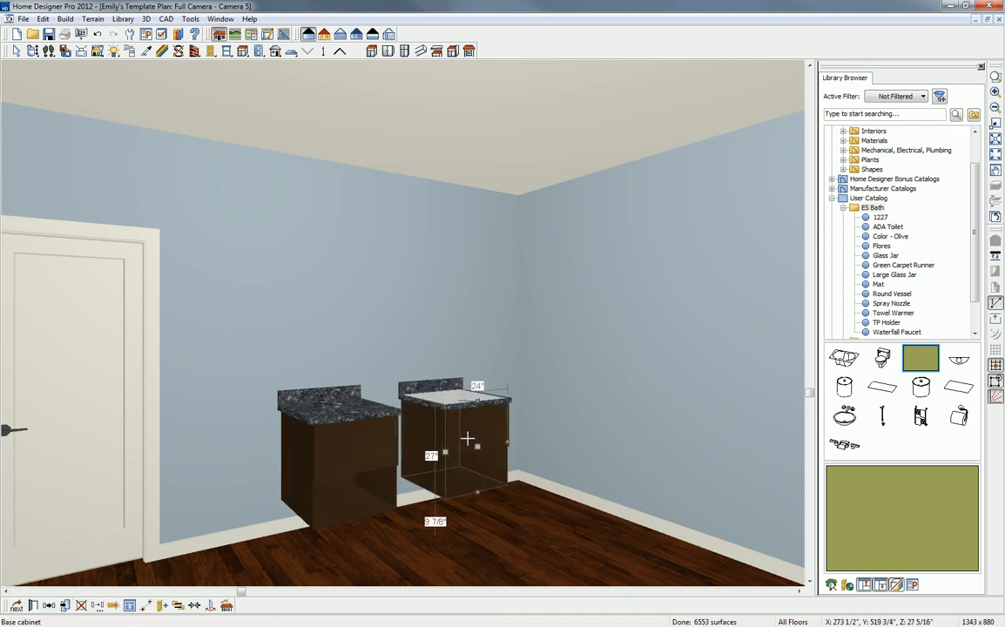
drag(479, 446, 399, 460)
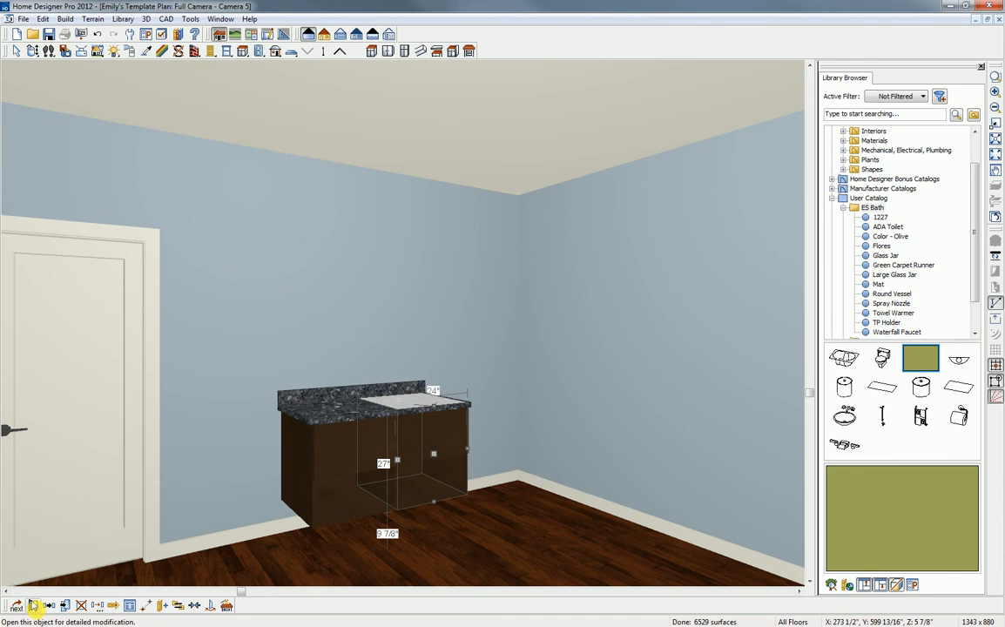
Step: Change the copied base cabinet's upper door to a drawer with an item height of 6"
click(33, 605)
key(ctrl+Tab)
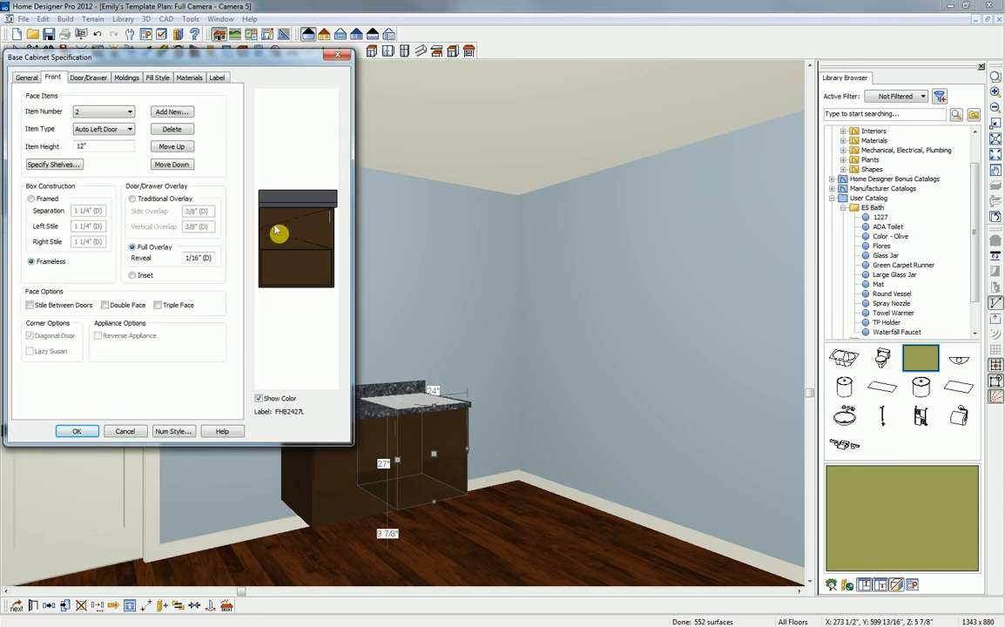
click(111, 130)
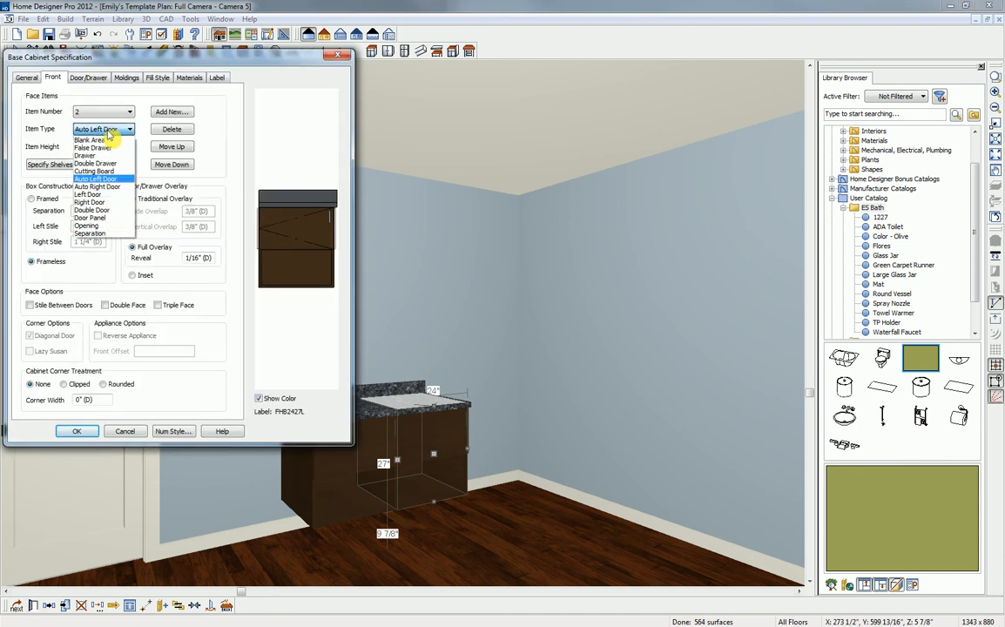
click(103, 155)
key(Tab)
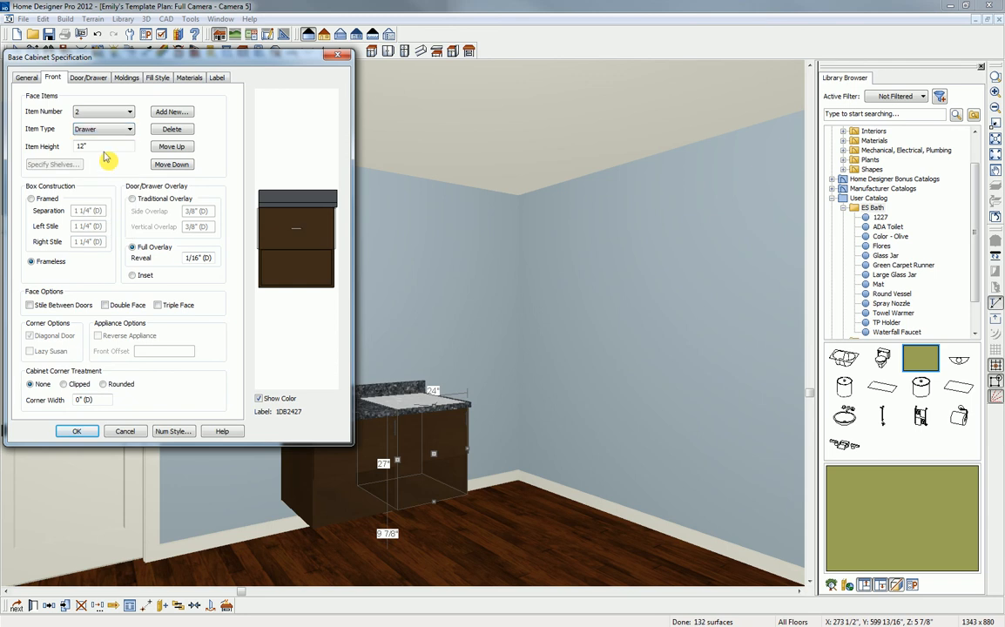
text(6)
Step: Add a second drawer, 6" high, beneath the first one on the cabinet front
click(290, 254)
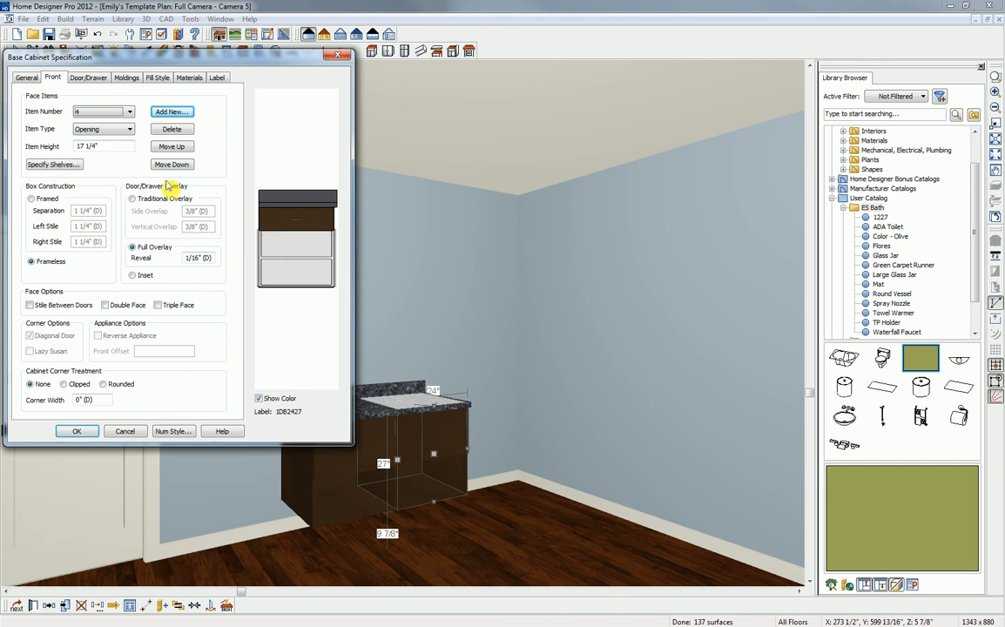
click(99, 129)
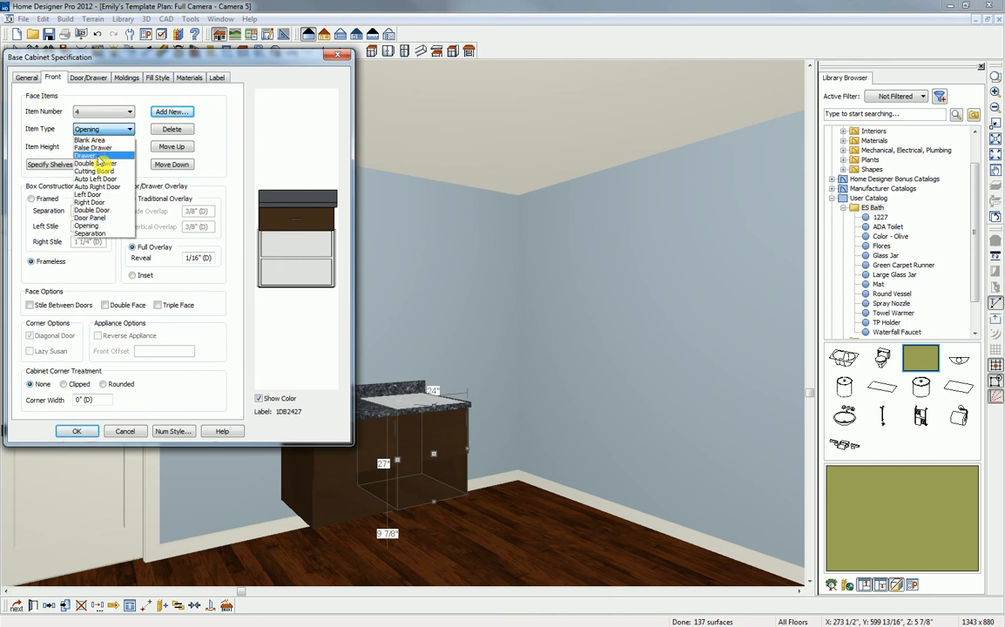
click(98, 155)
key(Tab)
text(6)
key(Tab)
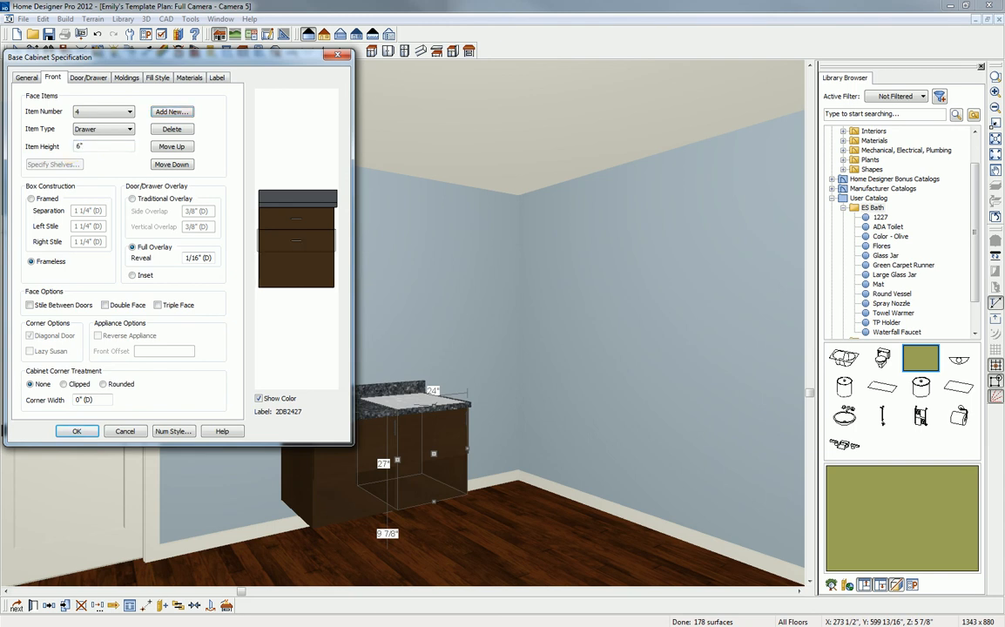
Step: Make the cabinet's bottom face item a drawer and apply the specification
click(262, 260)
click(129, 129)
click(112, 157)
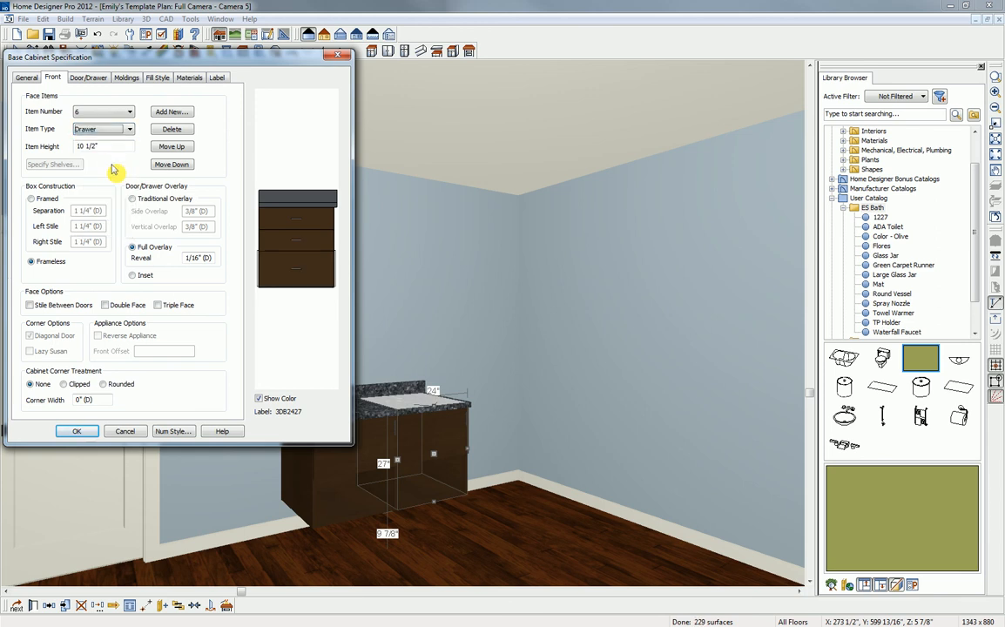
click(77, 434)
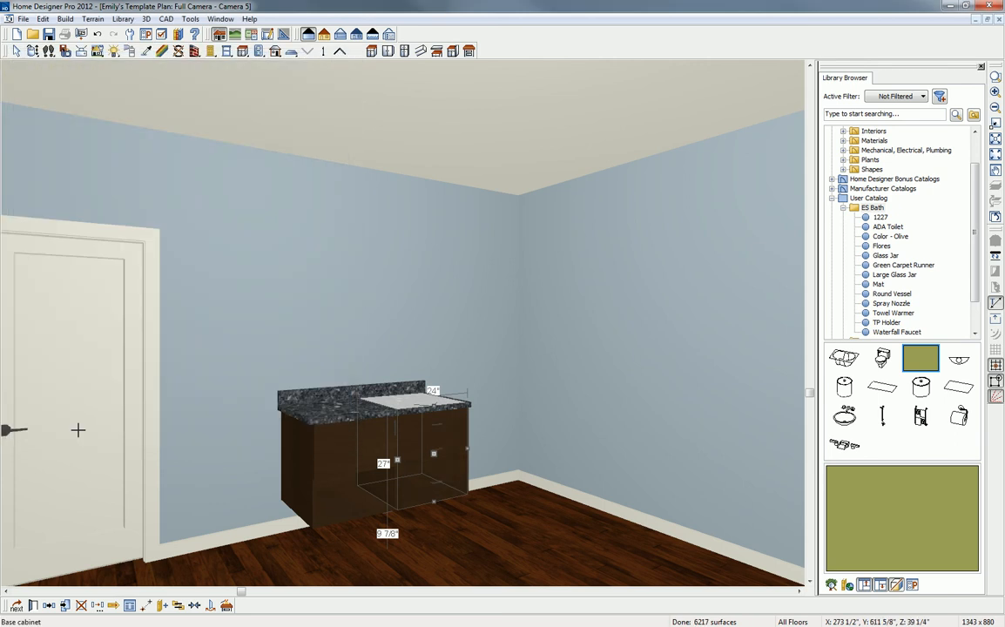
Step: Create a mirrored copy of the door cabinet on the far side of the drawer cabinet by reflecting it about the drawer cabinet
click(333, 441)
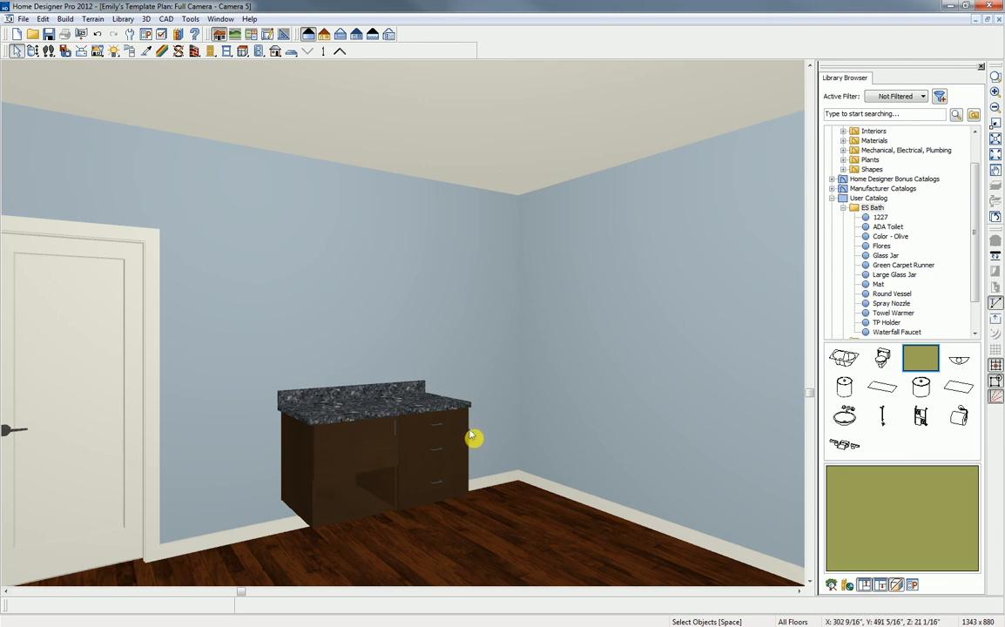
click(346, 451)
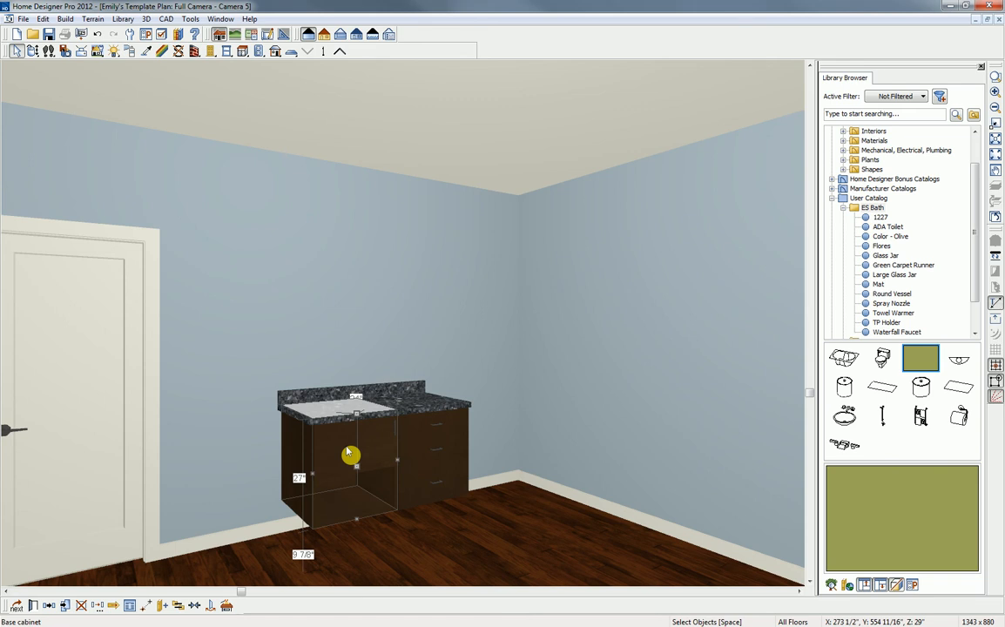
click(65, 607)
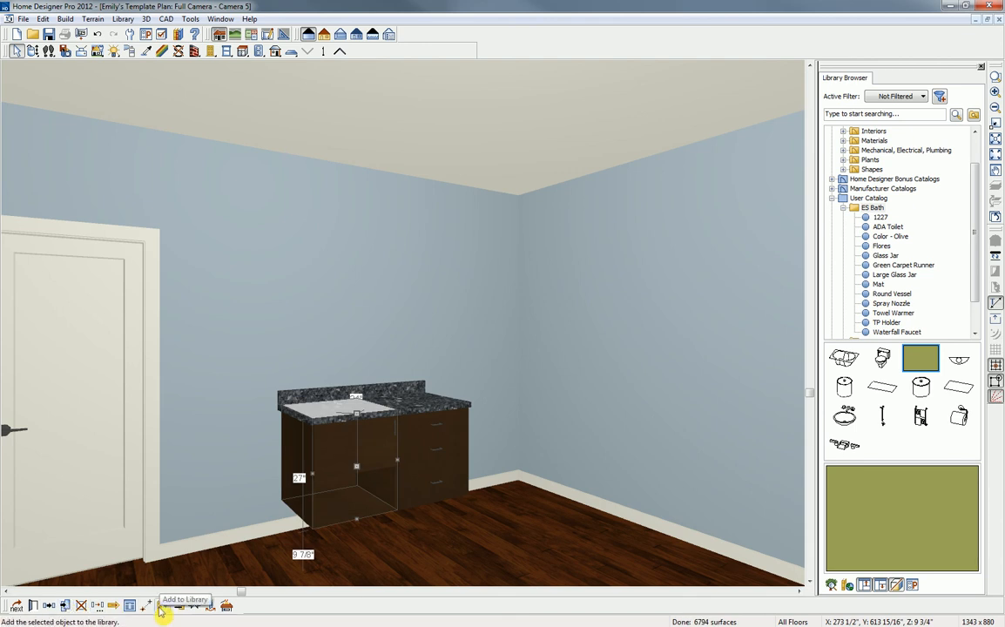
click(212, 608)
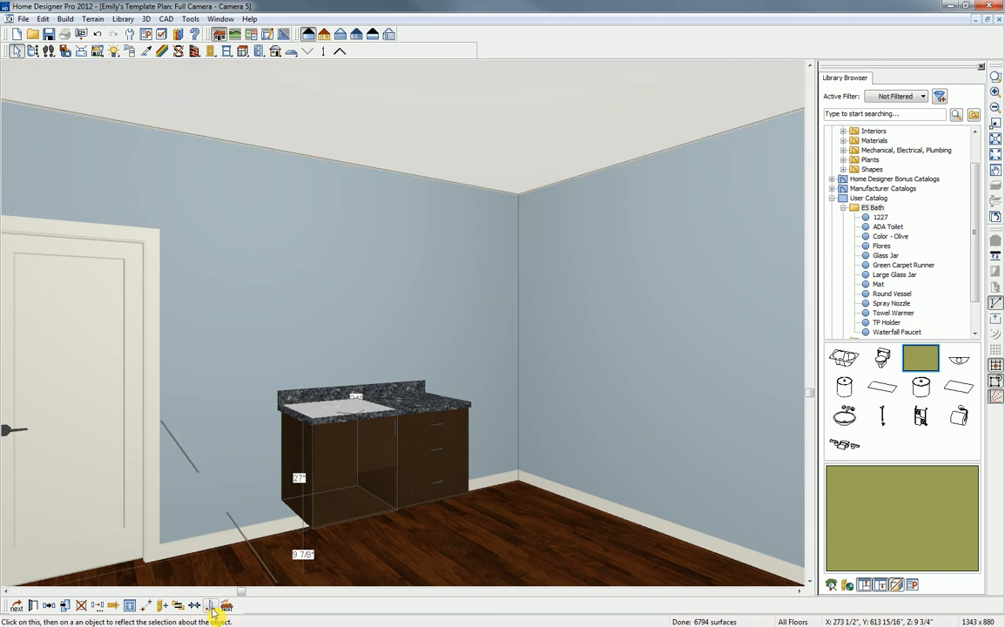
click(343, 519)
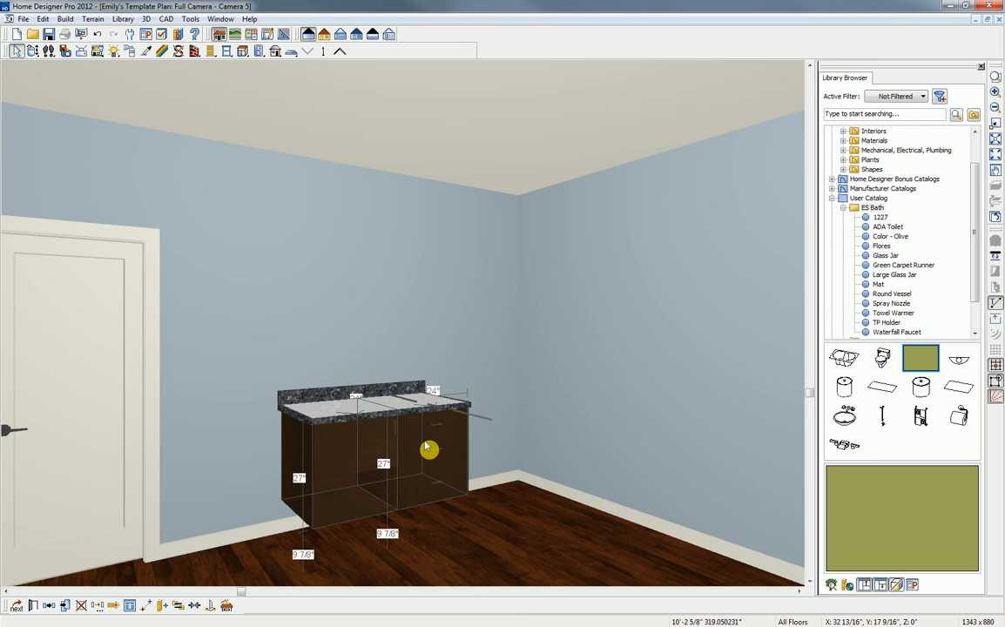
click(428, 448)
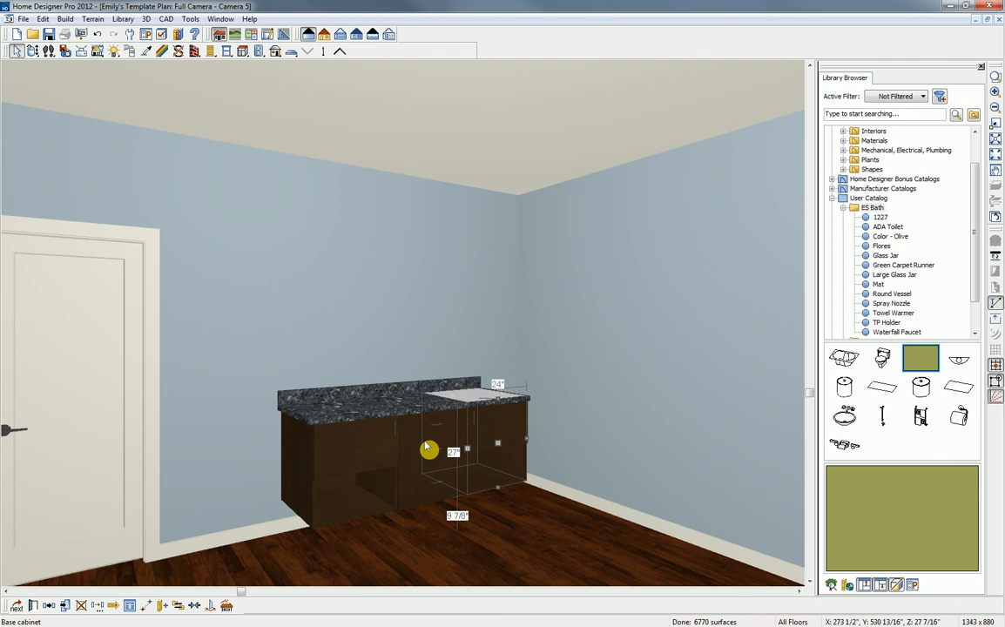
key(space)
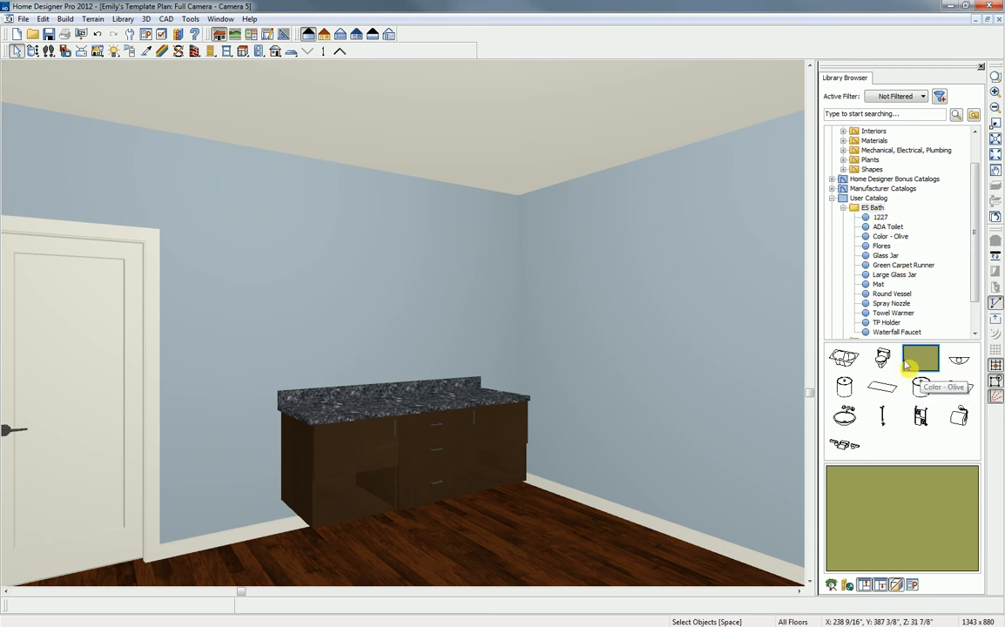
Step: Place a Round Vessel sink from the user catalog on the countertop above each of the two door cabinets
click(847, 420)
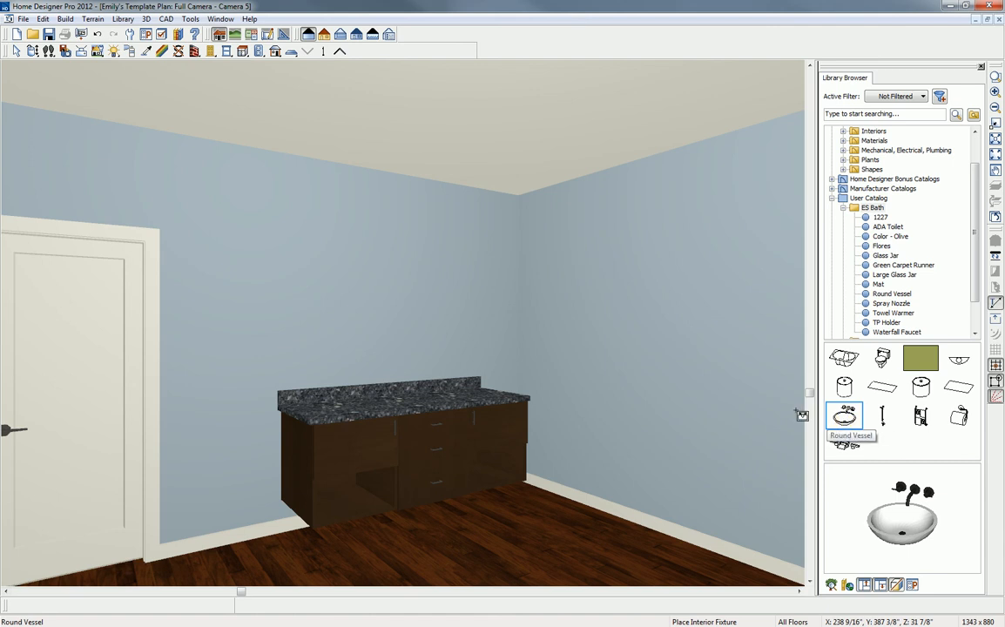
click(474, 401)
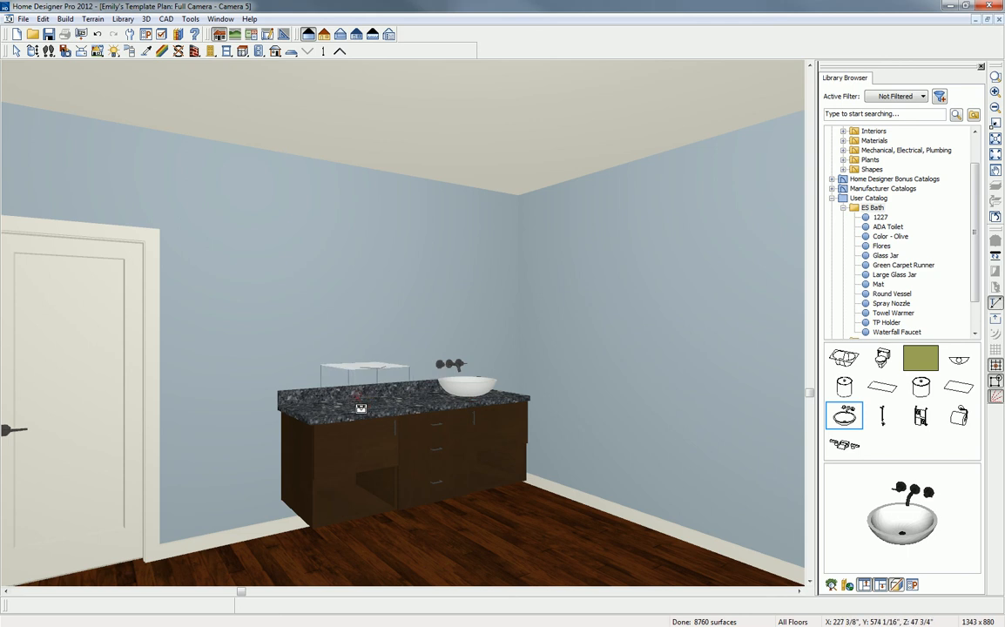
click(349, 415)
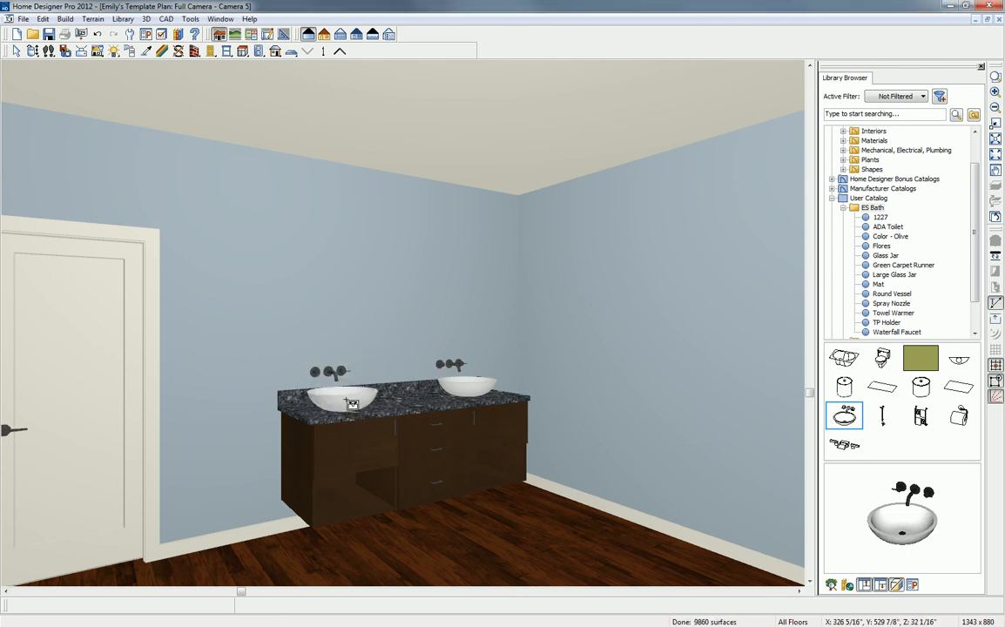
Step: Center each vessel sink on the door cabinet beneath it
click(352, 404)
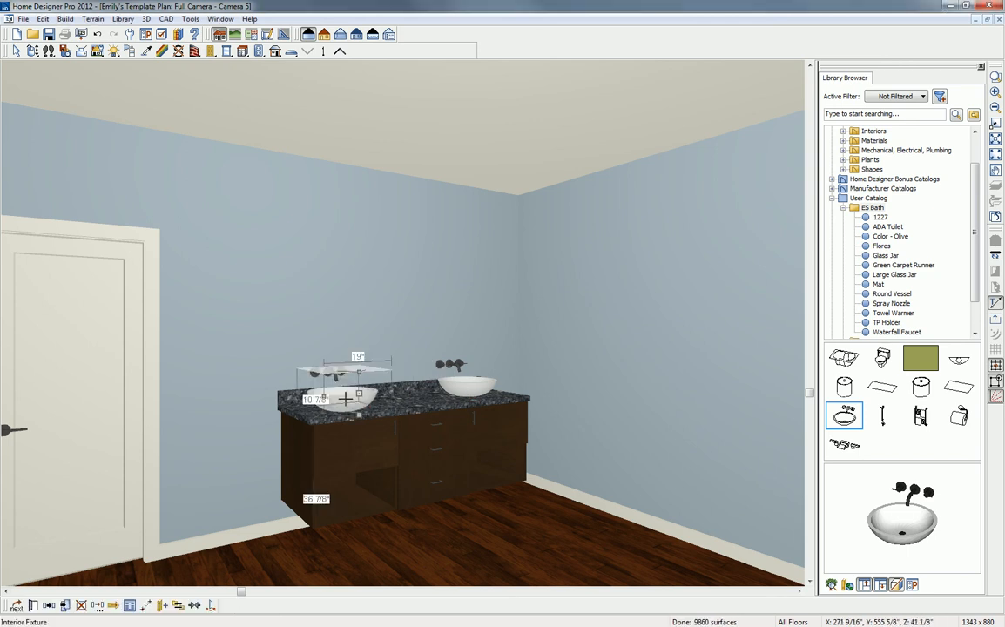
click(194, 604)
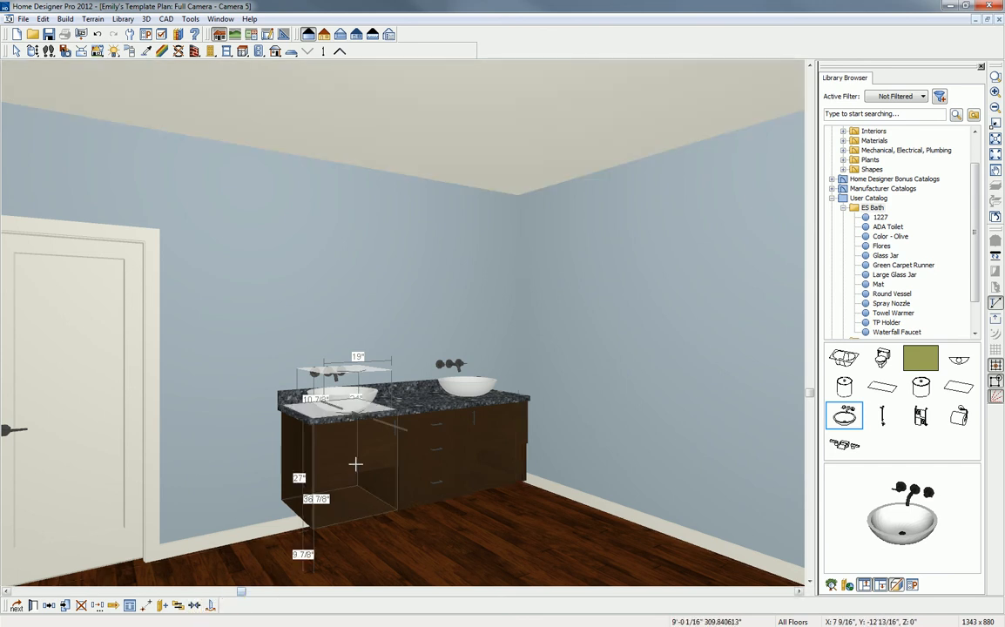
click(358, 458)
click(474, 386)
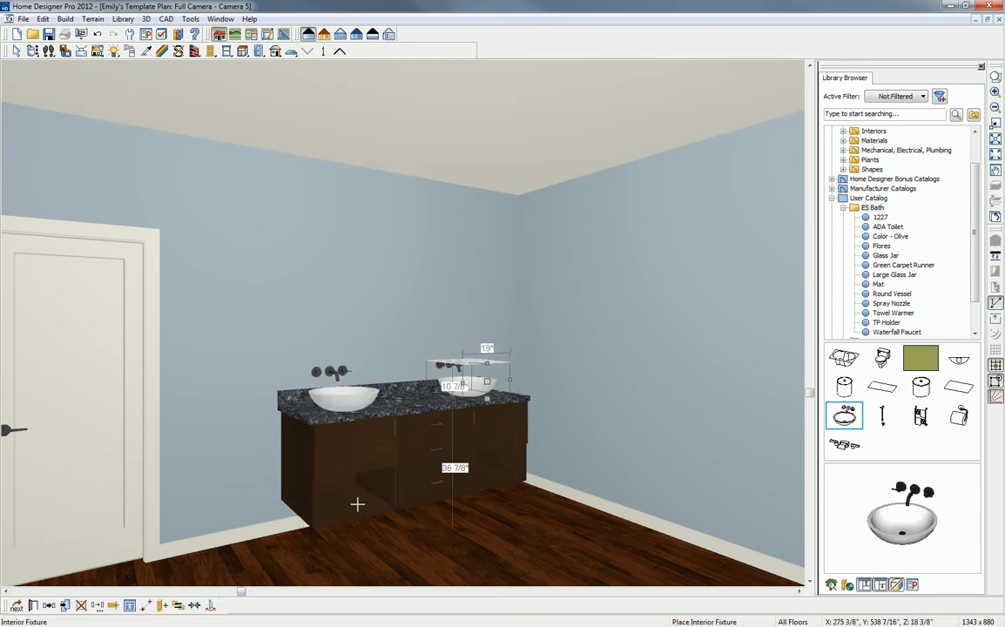
click(194, 604)
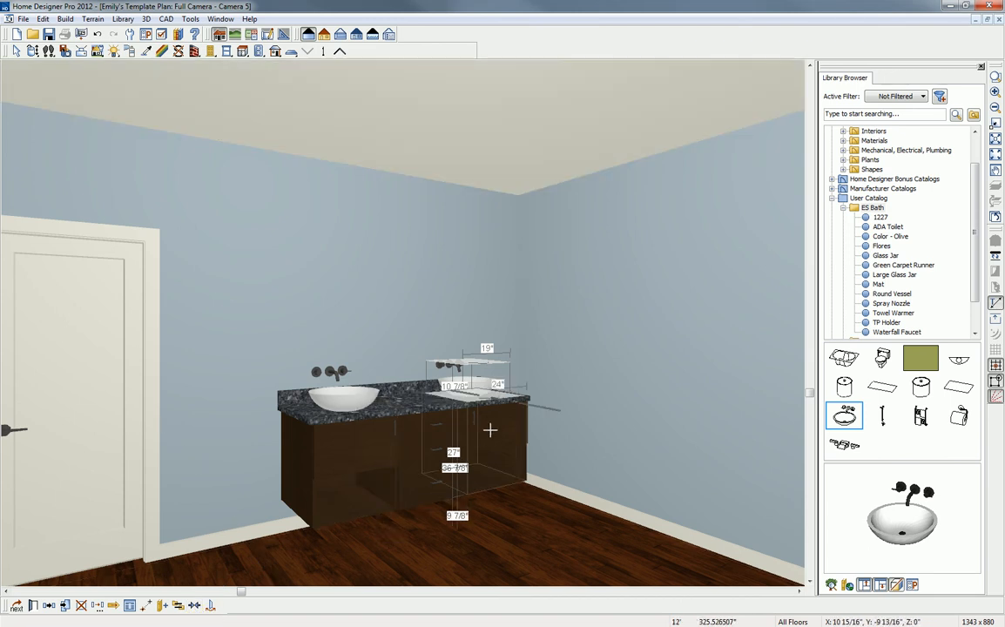
click(491, 429)
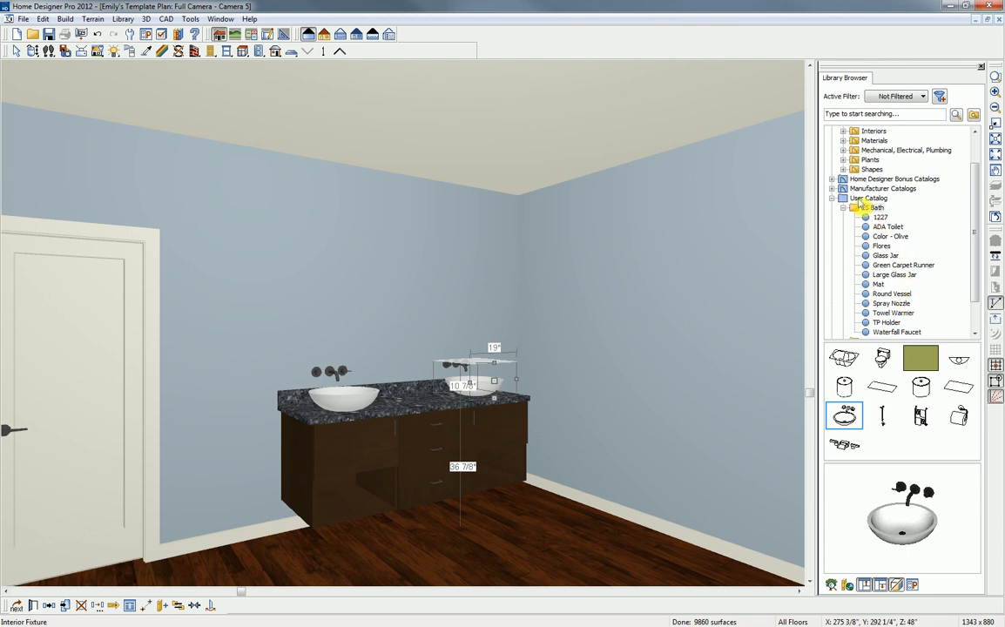
Step: Search the library for "mirror" and hang a Beveled Elliptical Mirror on the wall above each sink
click(891, 114)
text(mirror)
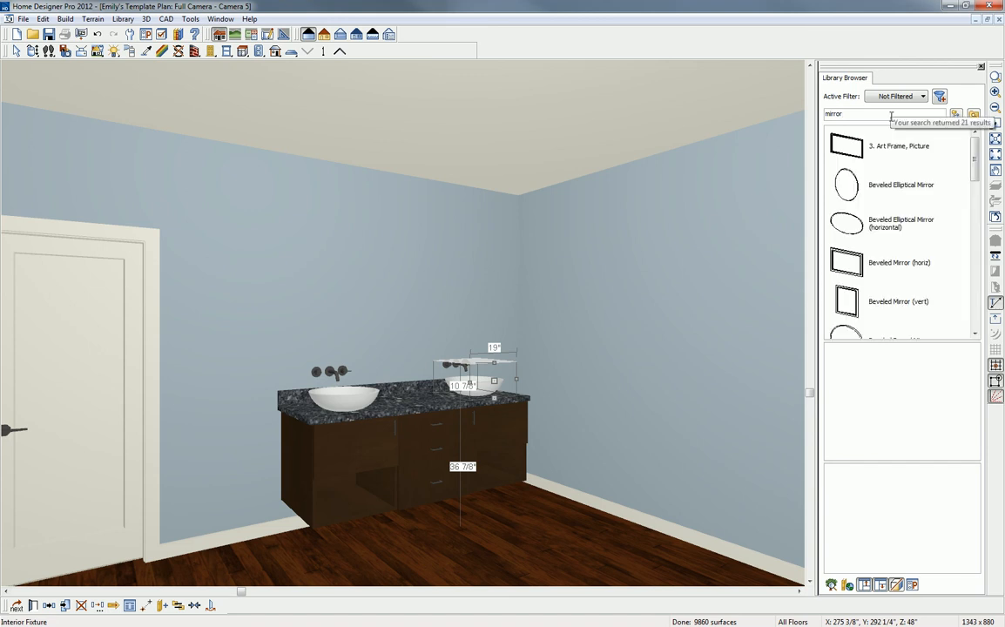
click(881, 189)
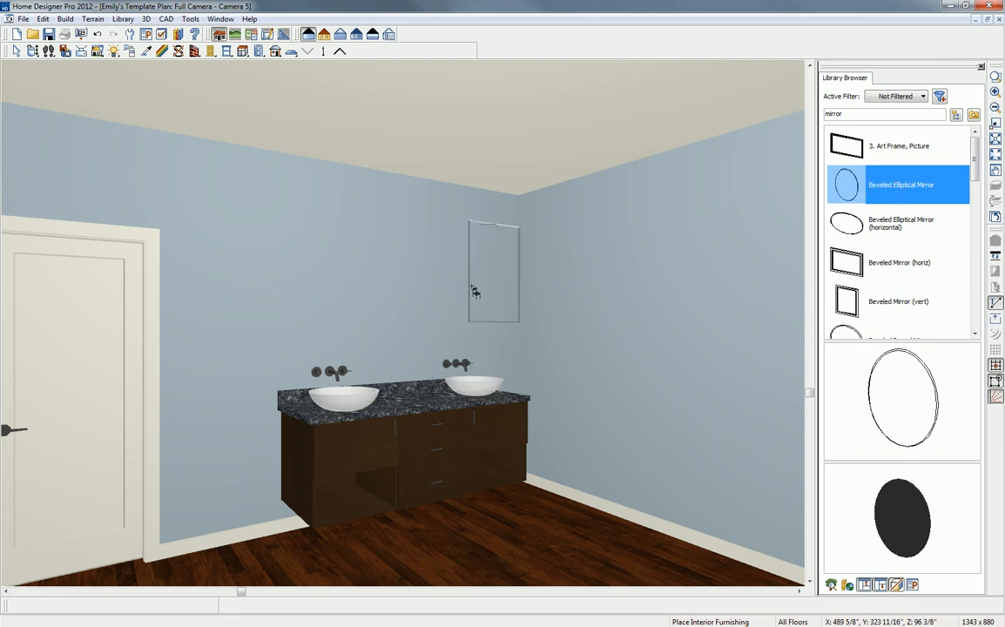
click(440, 303)
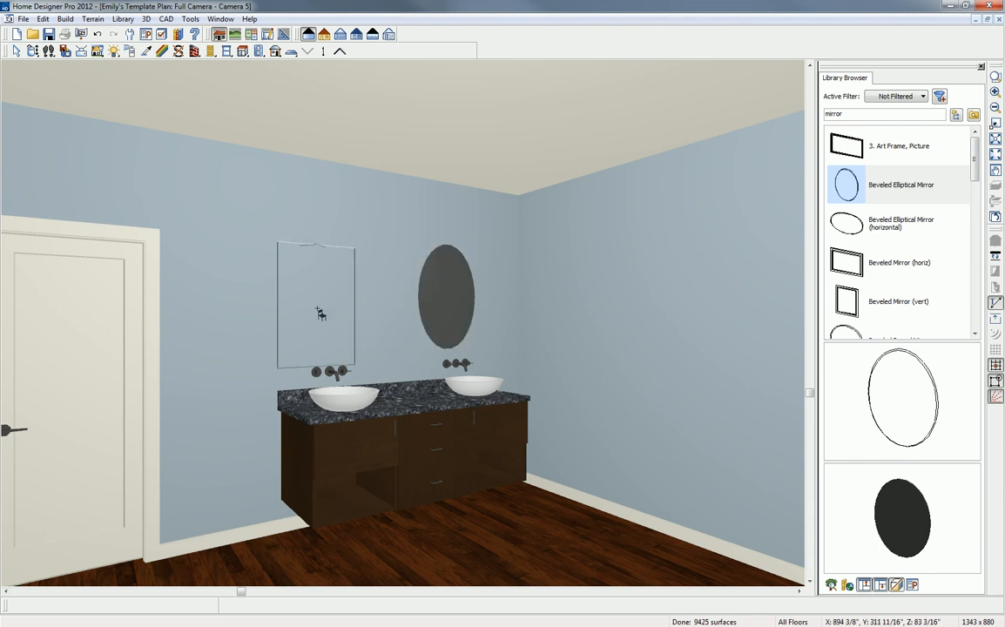
click(327, 304)
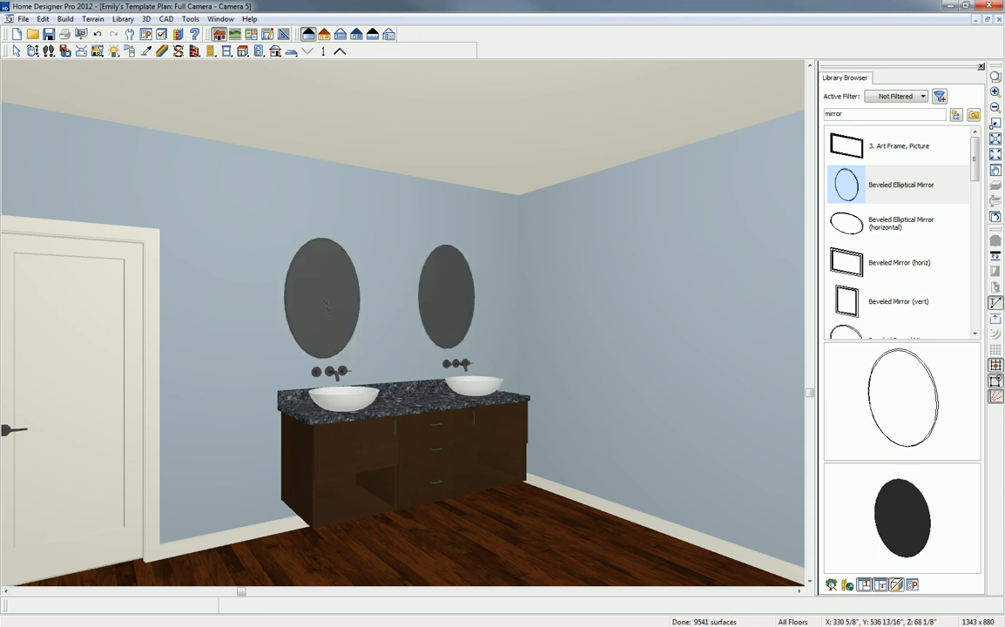
Step: Center each elliptical mirror on the door cabinet below it
click(324, 304)
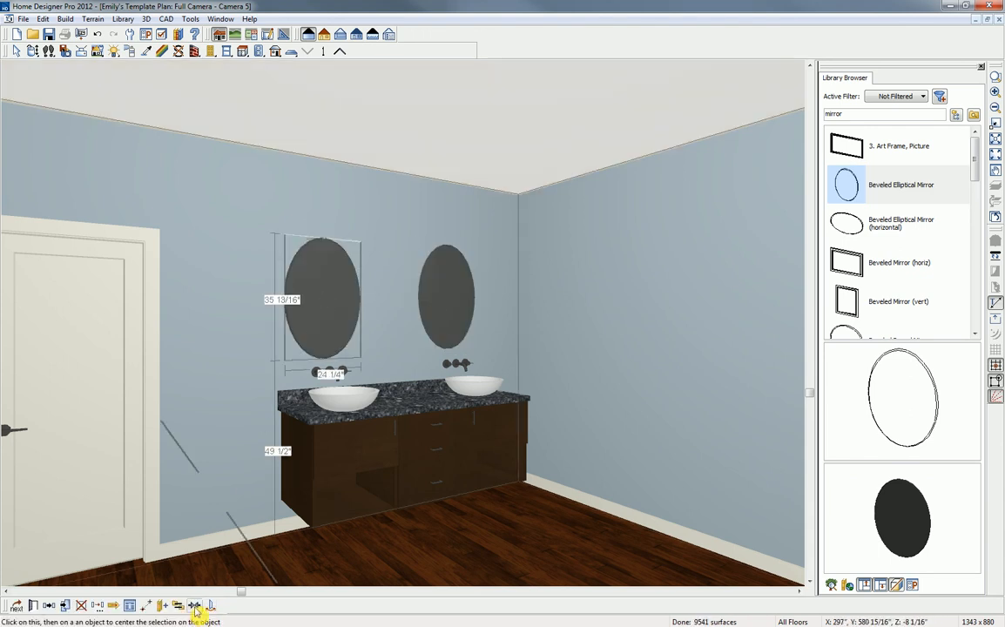
click(195, 605)
click(337, 449)
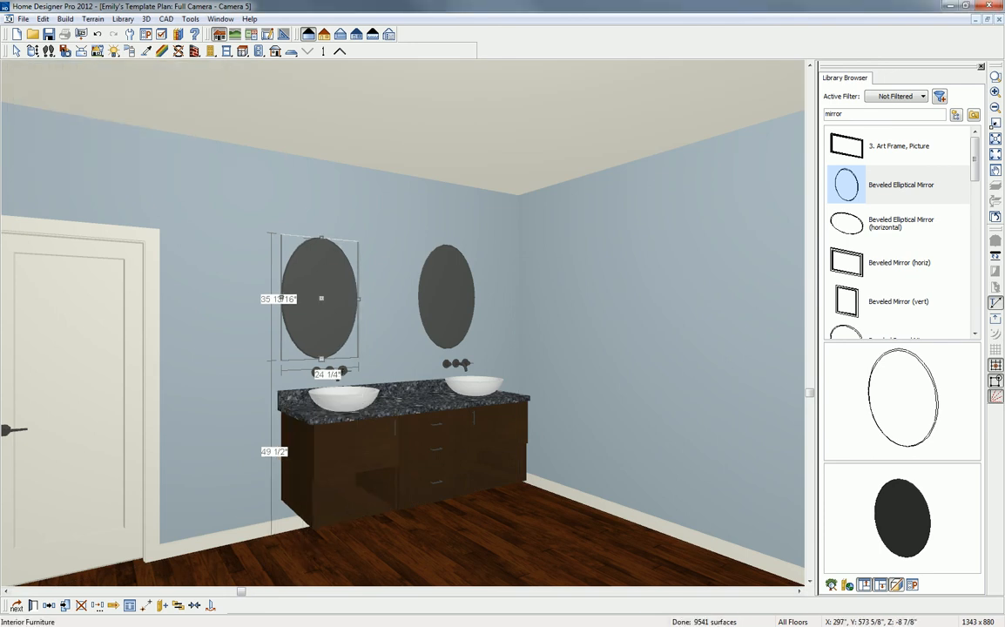
click(447, 301)
click(177, 606)
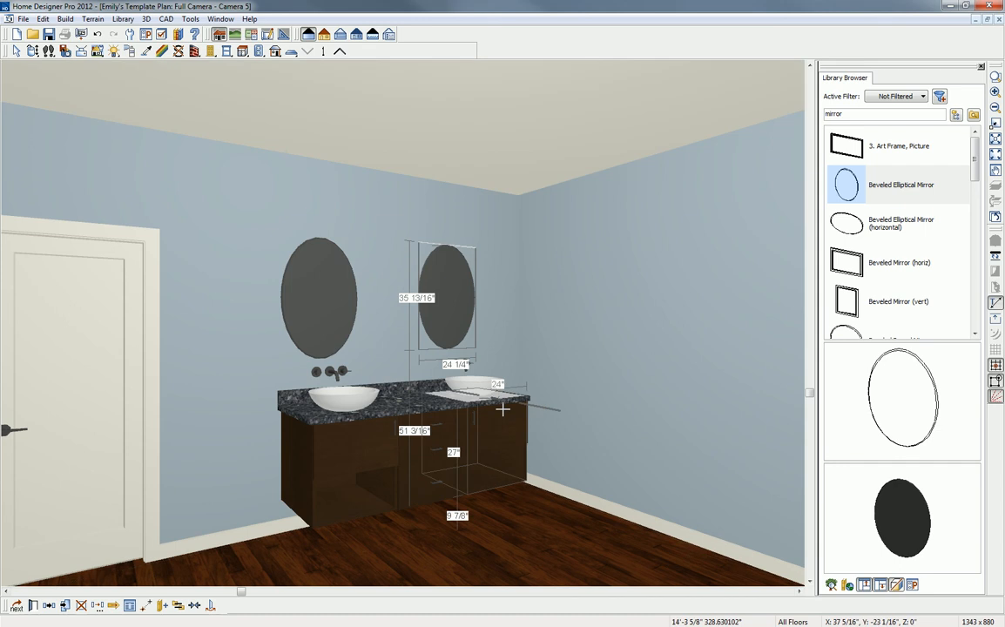
click(502, 409)
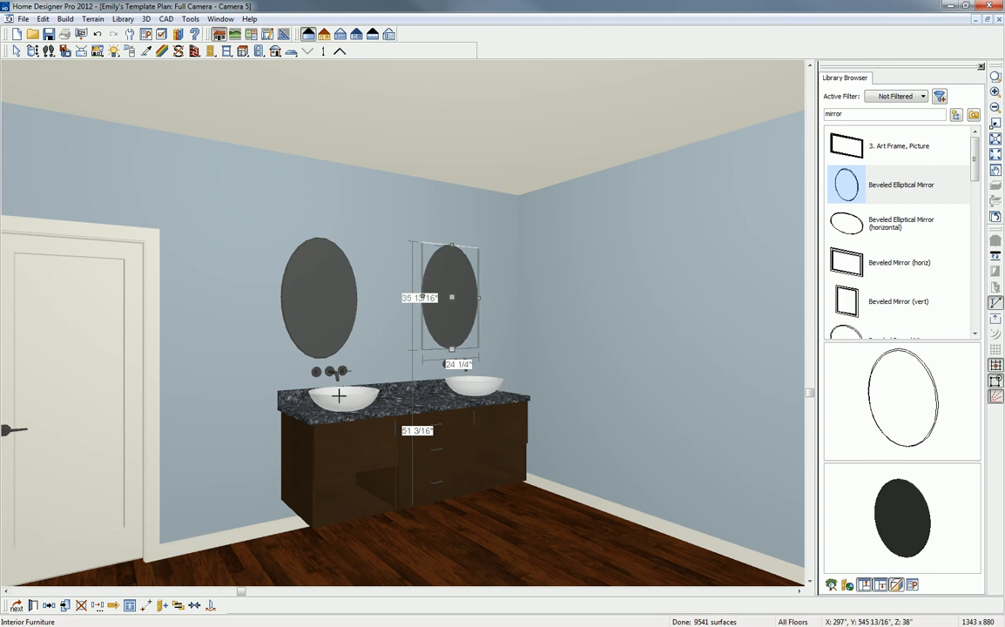
Step: Switch to the floor plan and move both vessel sinks back against the wall behind the vanity
key(ctrl+tab)
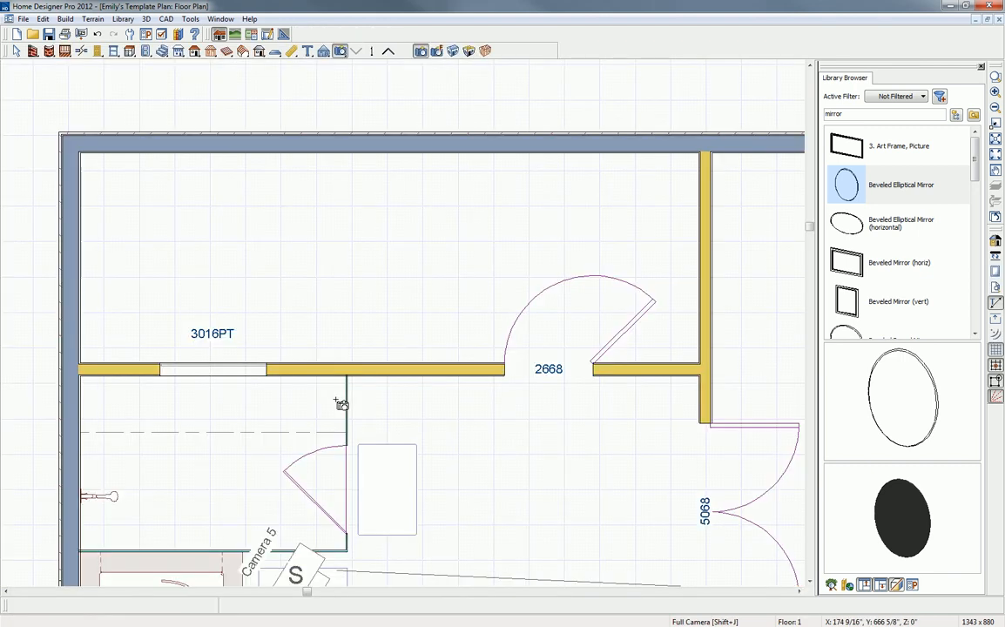
middle_drag(496, 529, 384, 119)
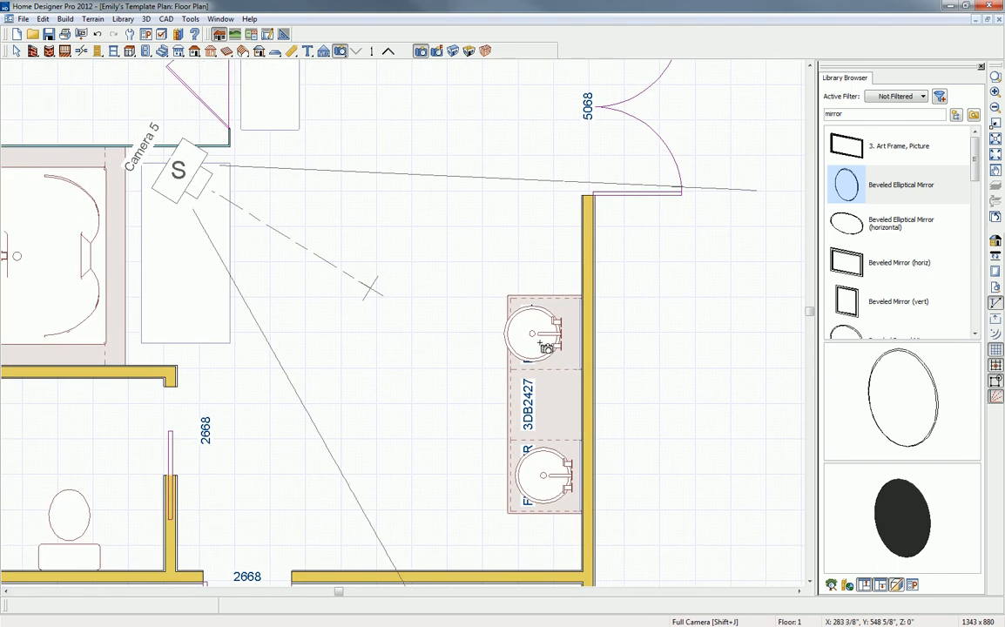
key(space)
click(537, 339)
drag(537, 339, 555, 336)
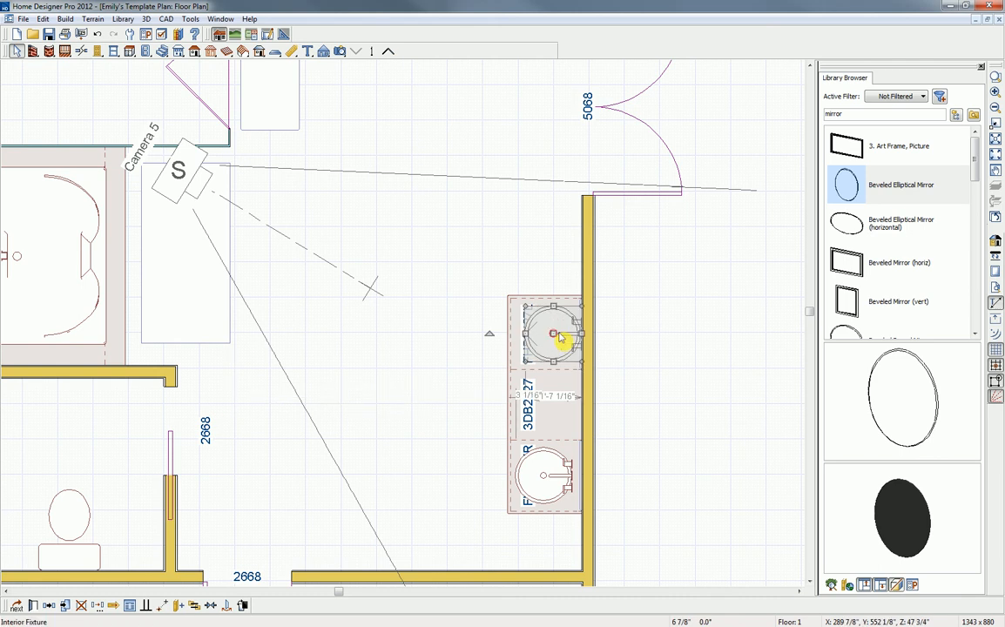
click(546, 484)
drag(546, 484, 567, 475)
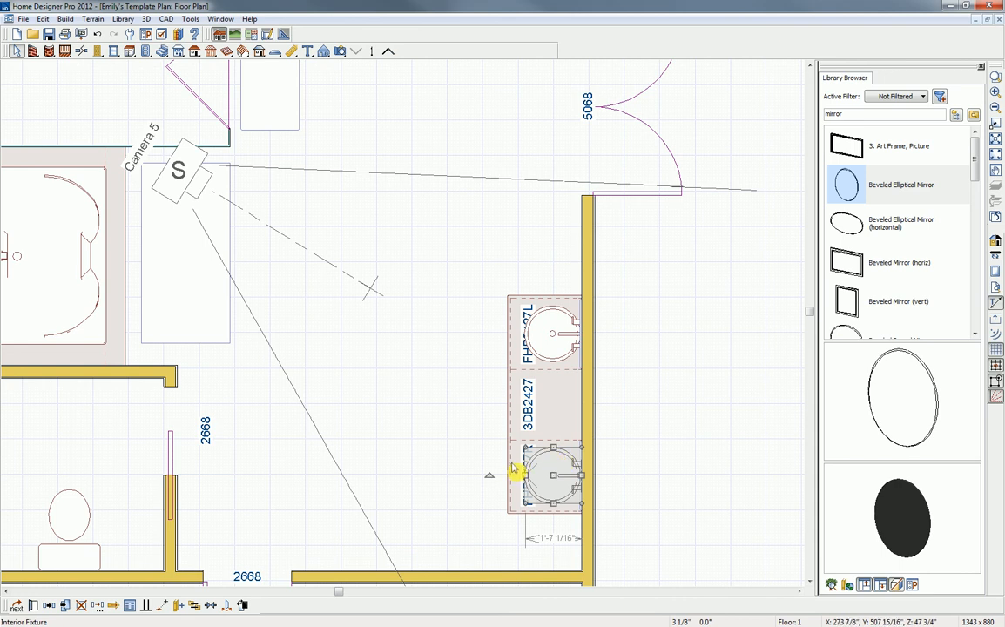
Step: In the camera view, paint only the drawer cabinet's countertop with Antique Pearl from Zodiaq Quartz Surfaces - 2011, using the Material Painter's component mode
key(ctrl+Tab)
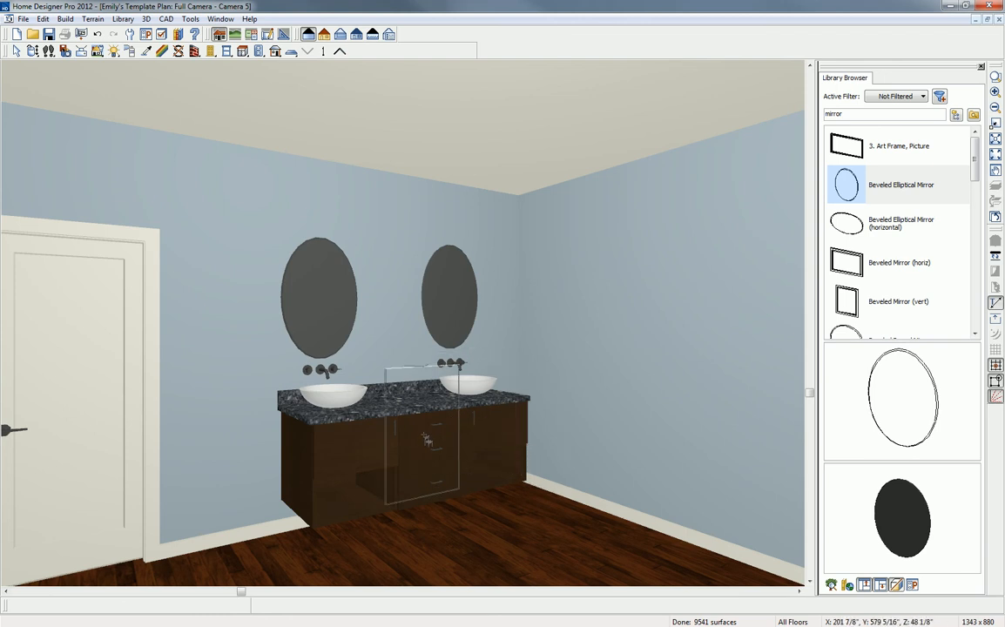
key(space)
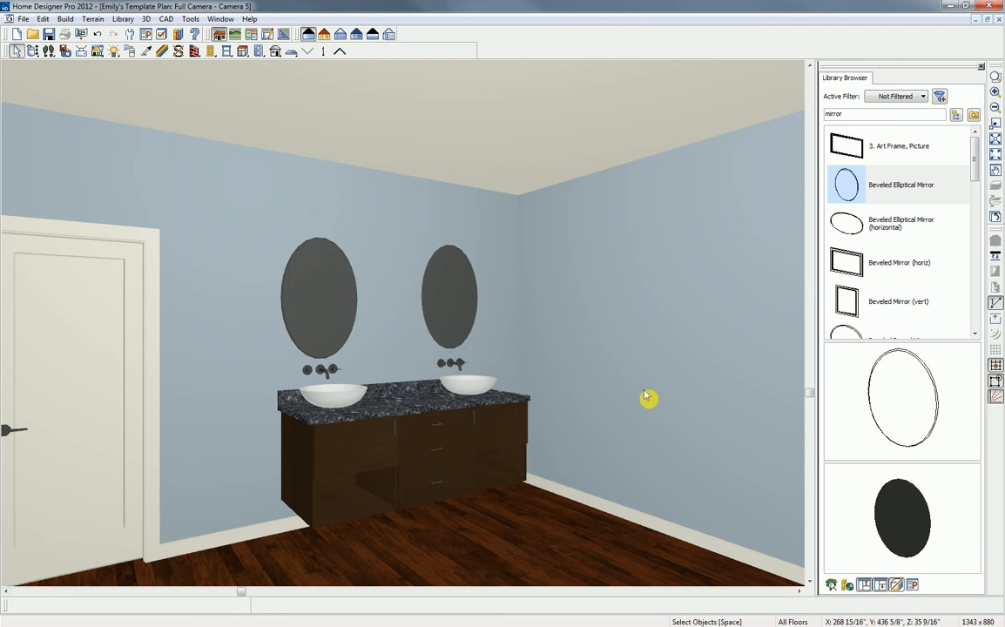
click(956, 114)
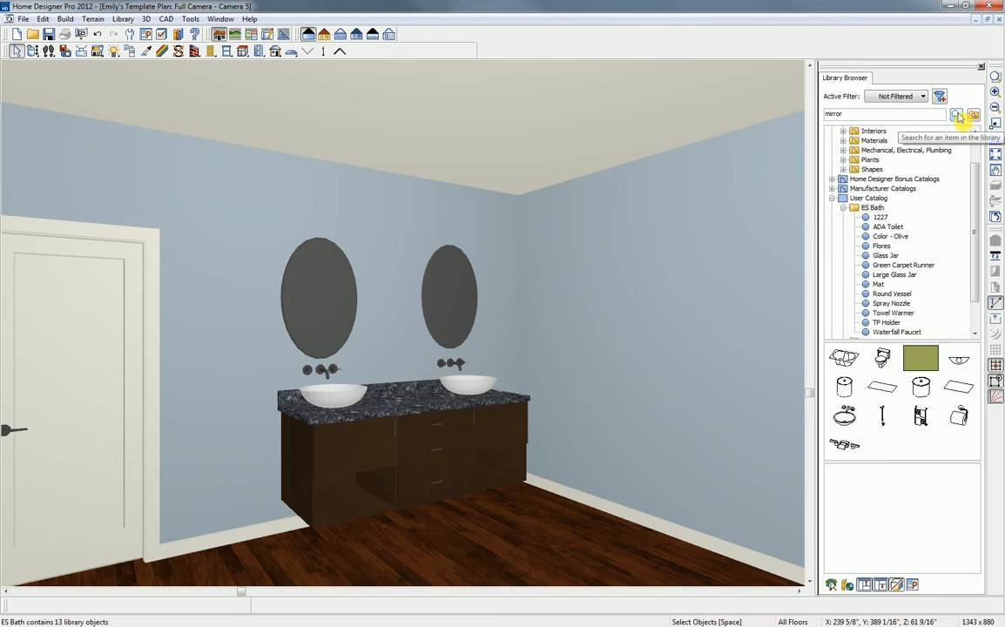
click(832, 188)
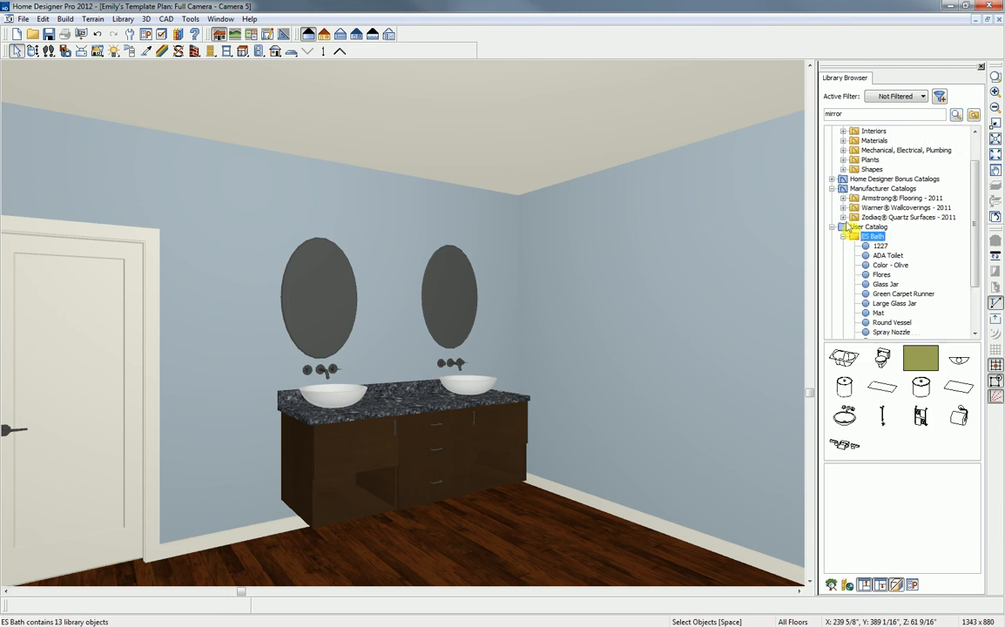
click(843, 217)
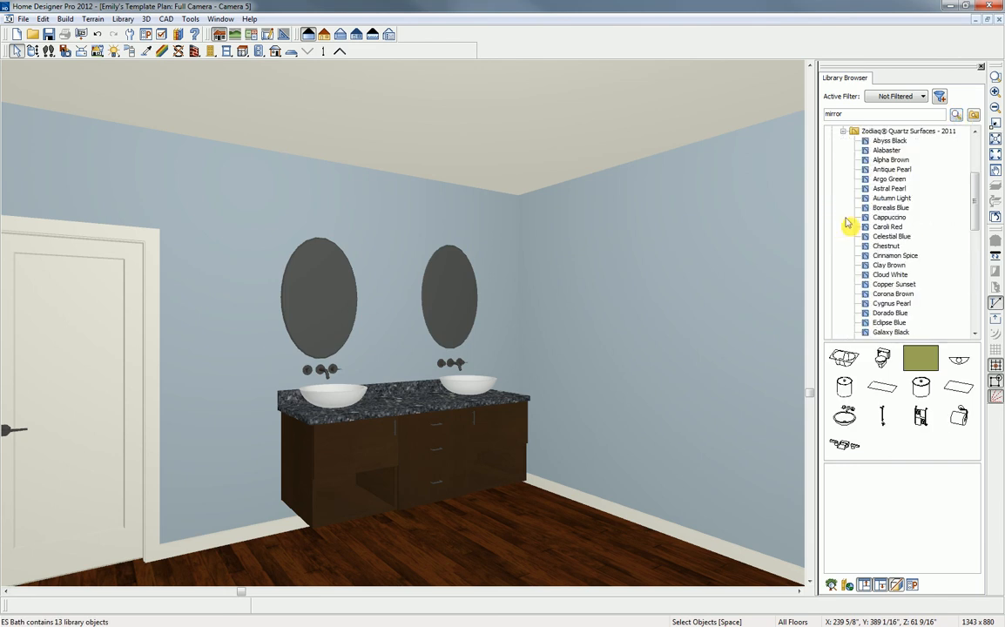
click(887, 170)
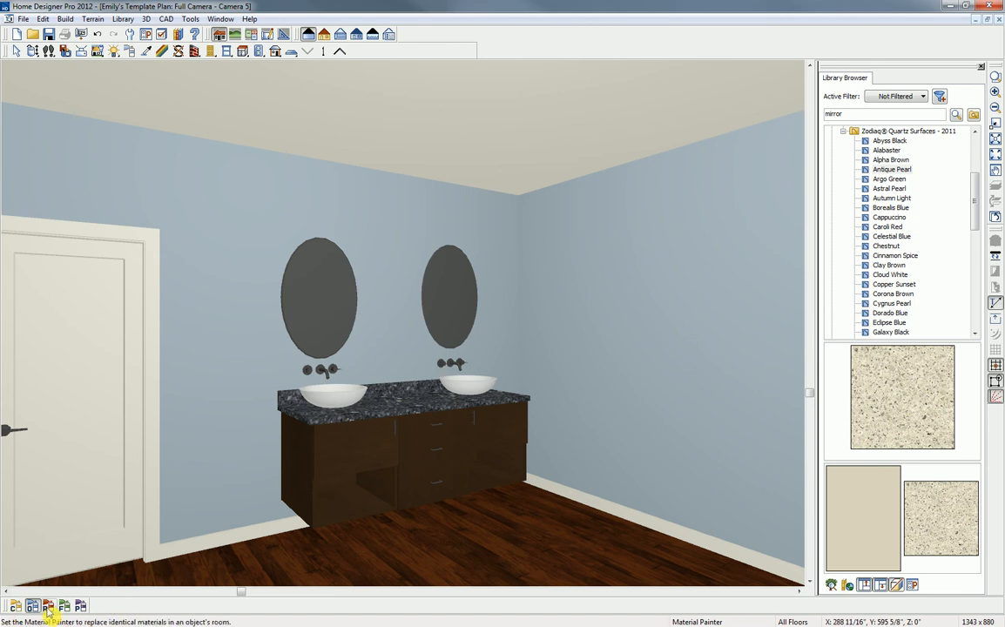
click(16, 606)
click(433, 408)
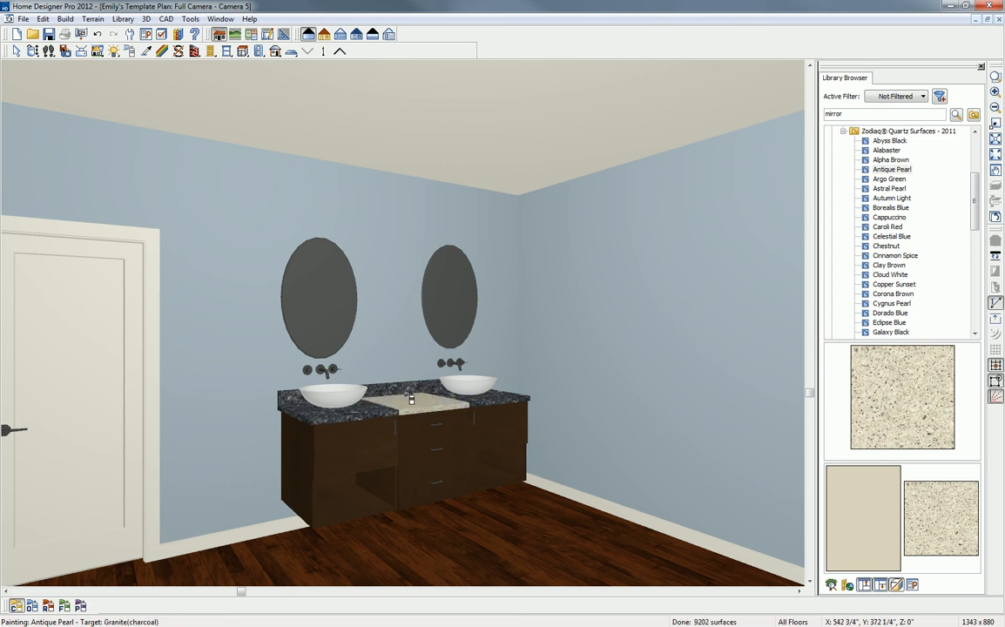
Step: Apply Antique Pearl to the rest of the vanity countertop, using object mode on the cabinet nearest the door and room mode on the far cabinet
click(32, 606)
click(329, 419)
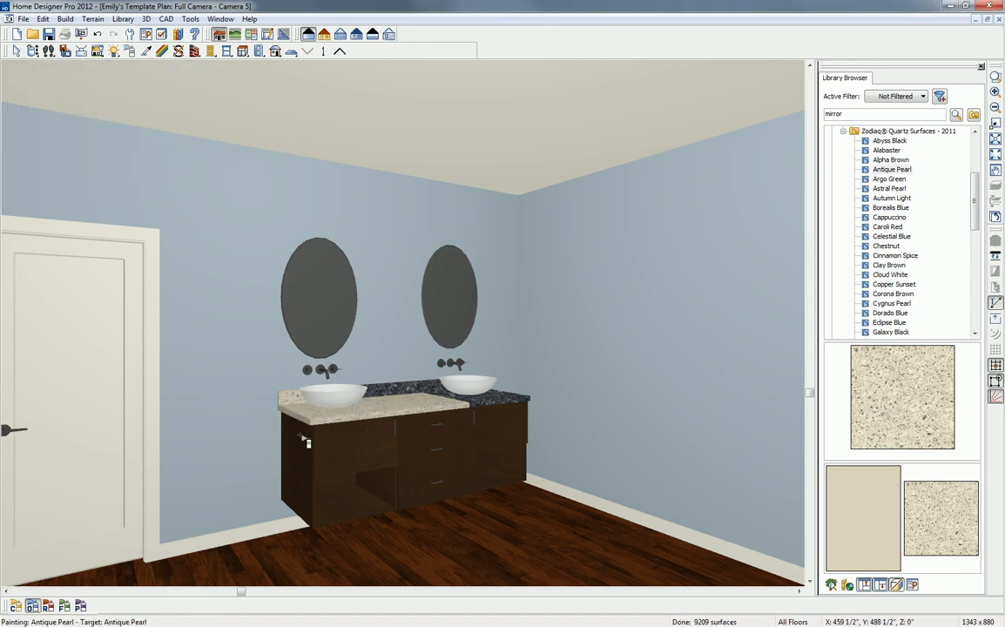
click(48, 607)
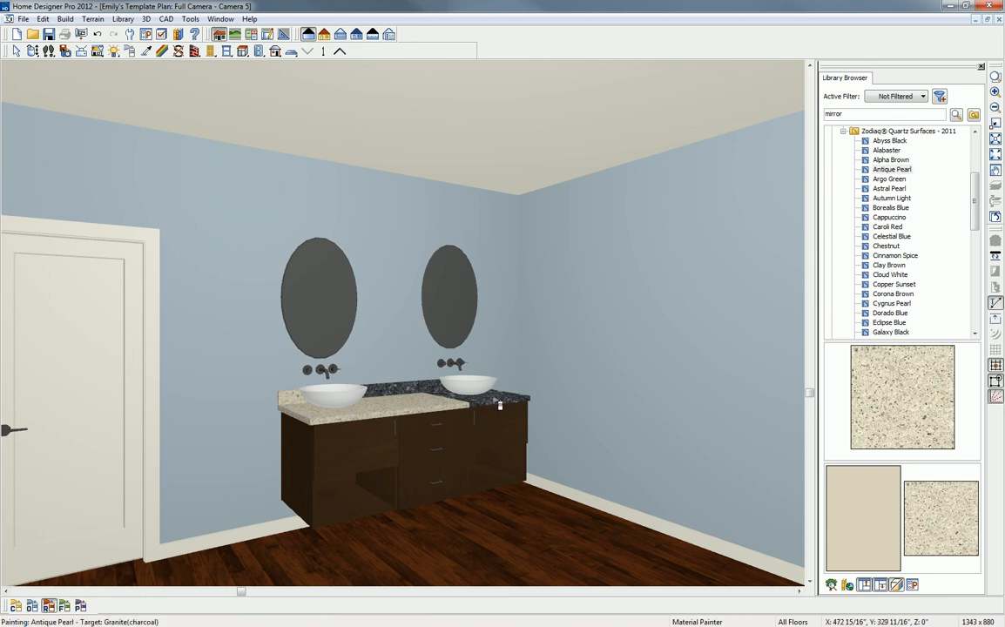
click(494, 400)
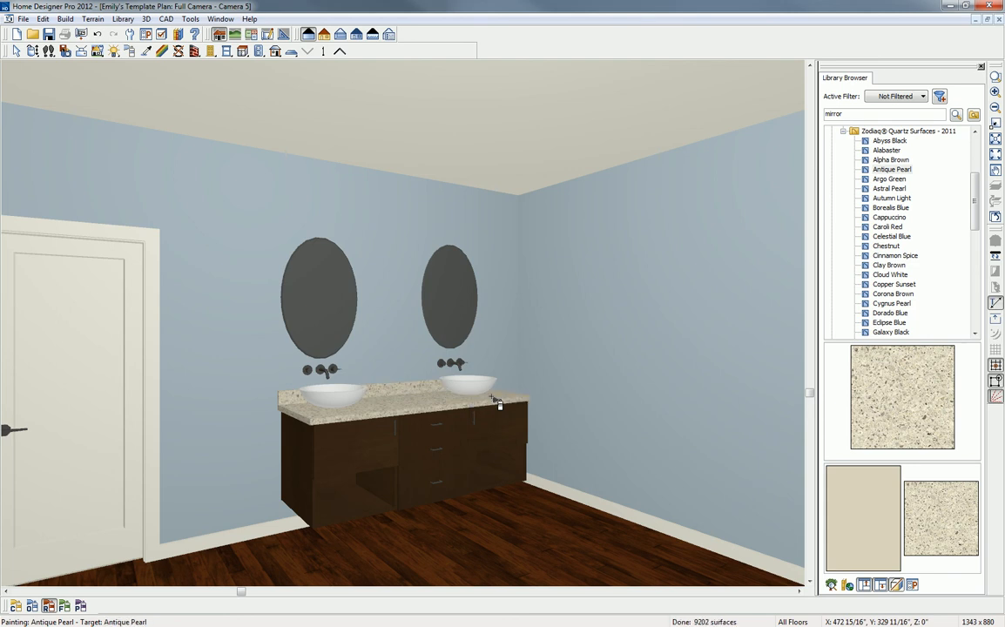
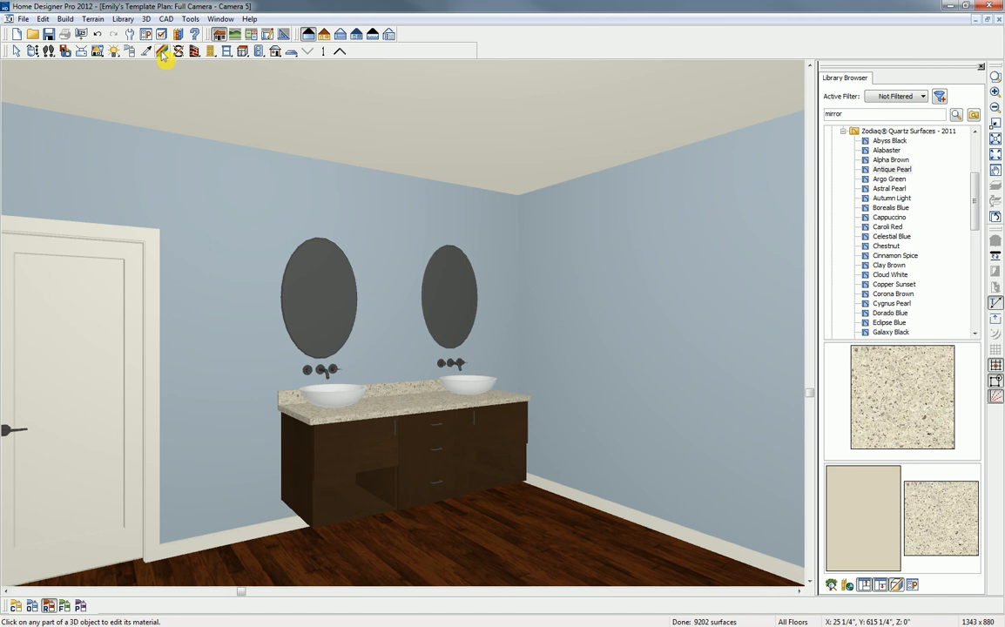
Step: Adjust the cabinets' HighRes Walnut Sheet material to blend its texture with a dark brown (48, 23, 11) sampled from the wood floor
click(162, 51)
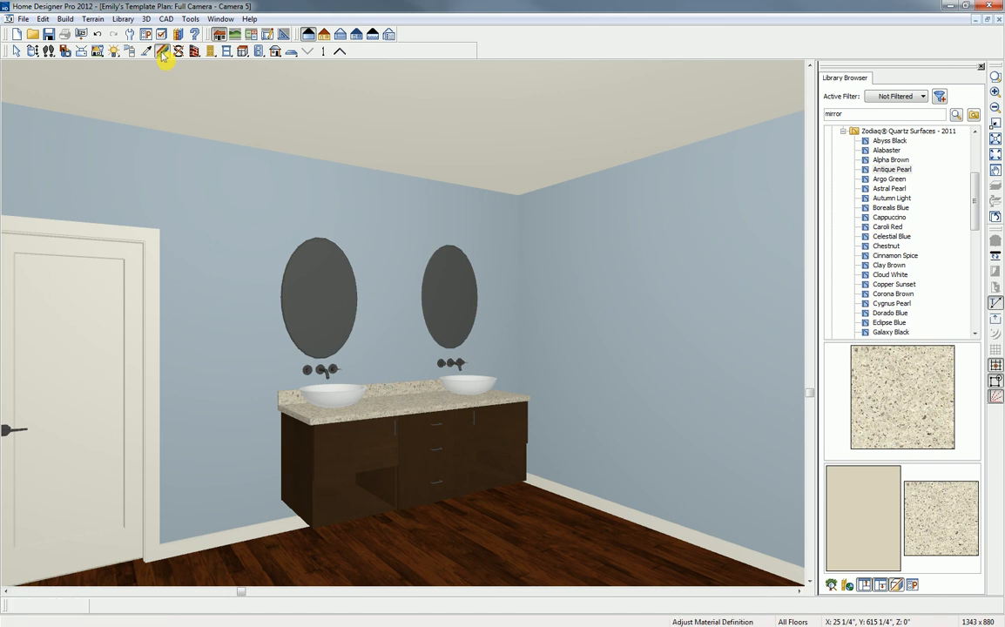
click(376, 458)
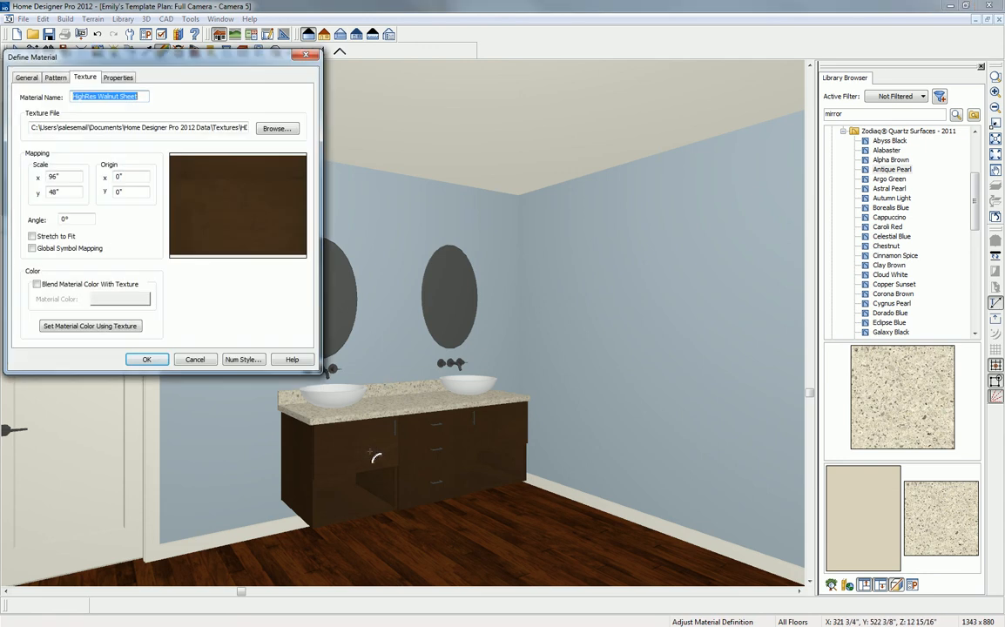
click(79, 290)
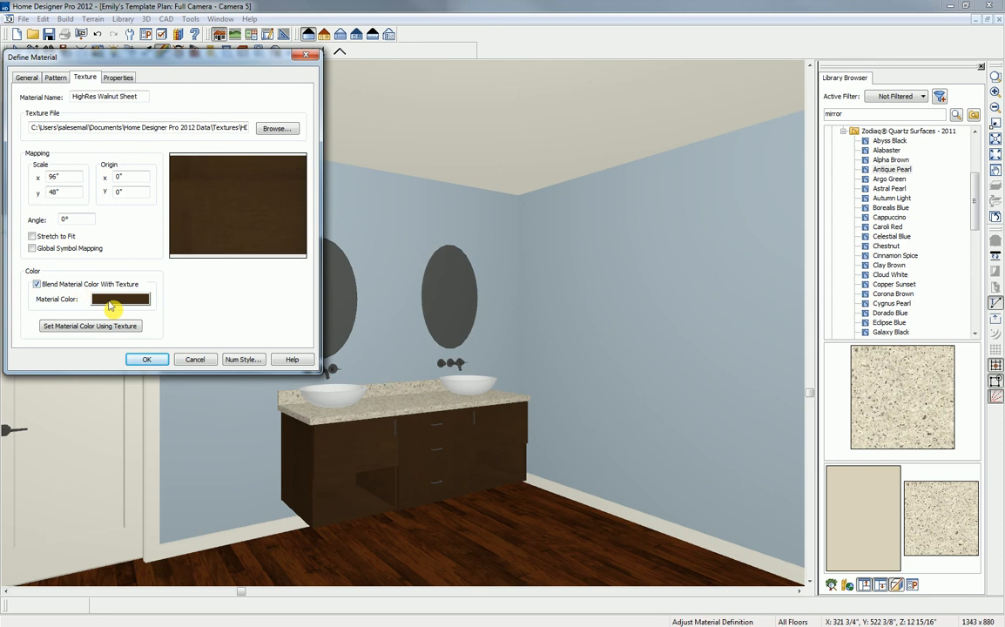
click(111, 301)
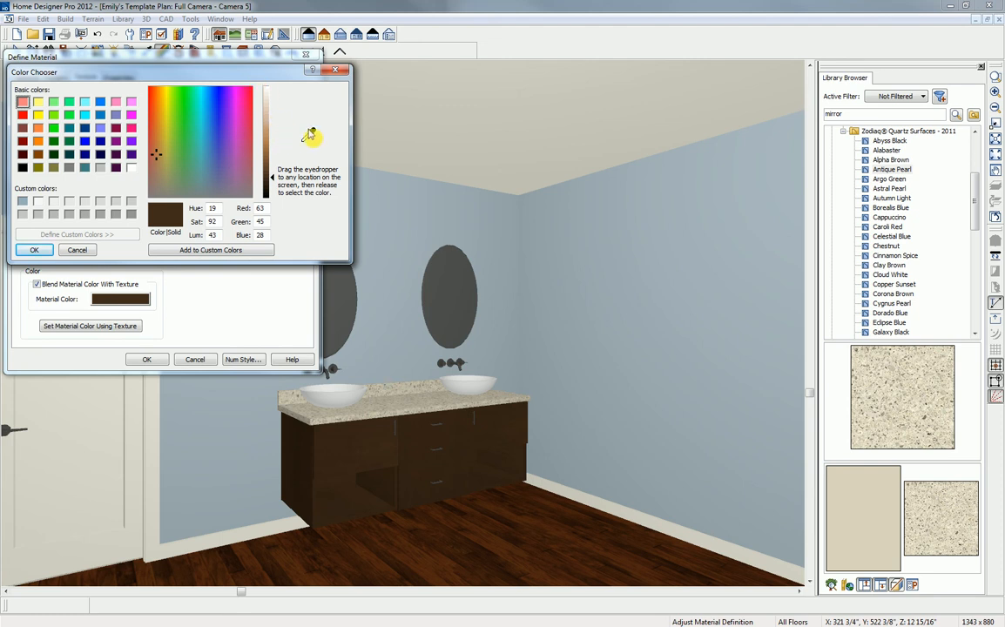
drag(309, 137, 405, 576)
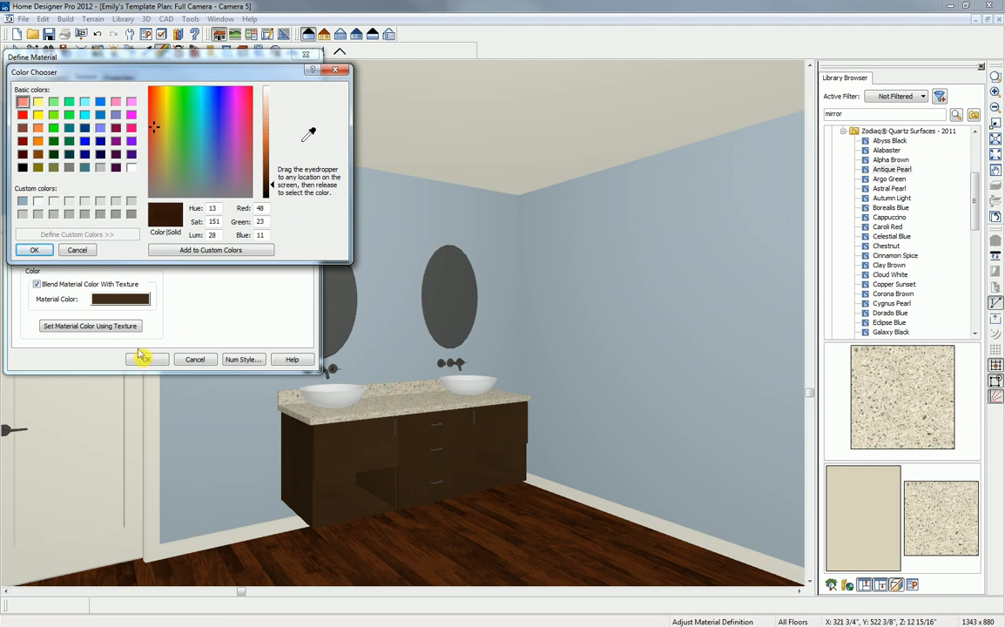
click(43, 253)
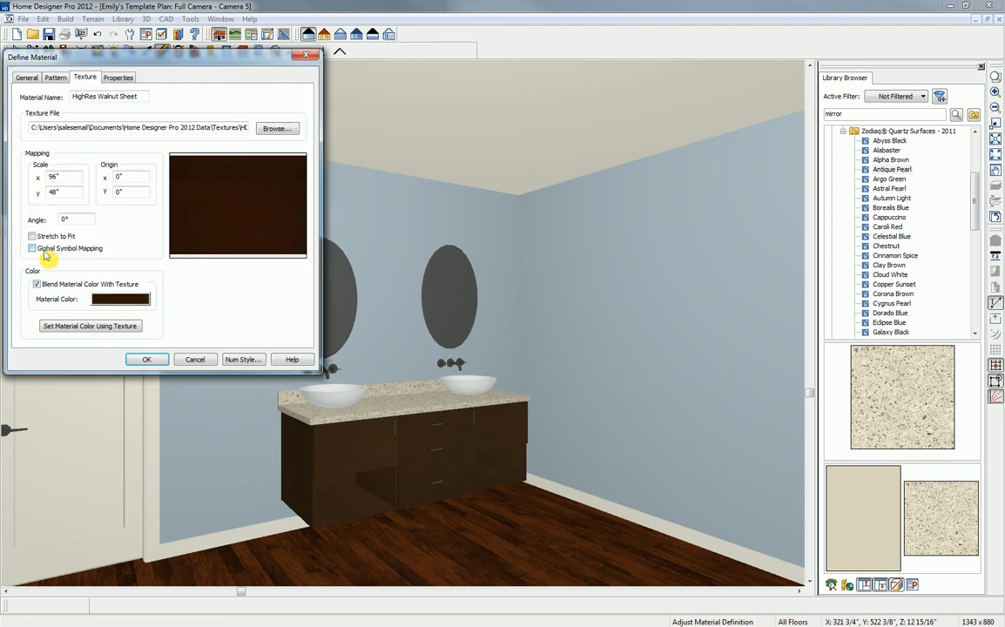
click(148, 359)
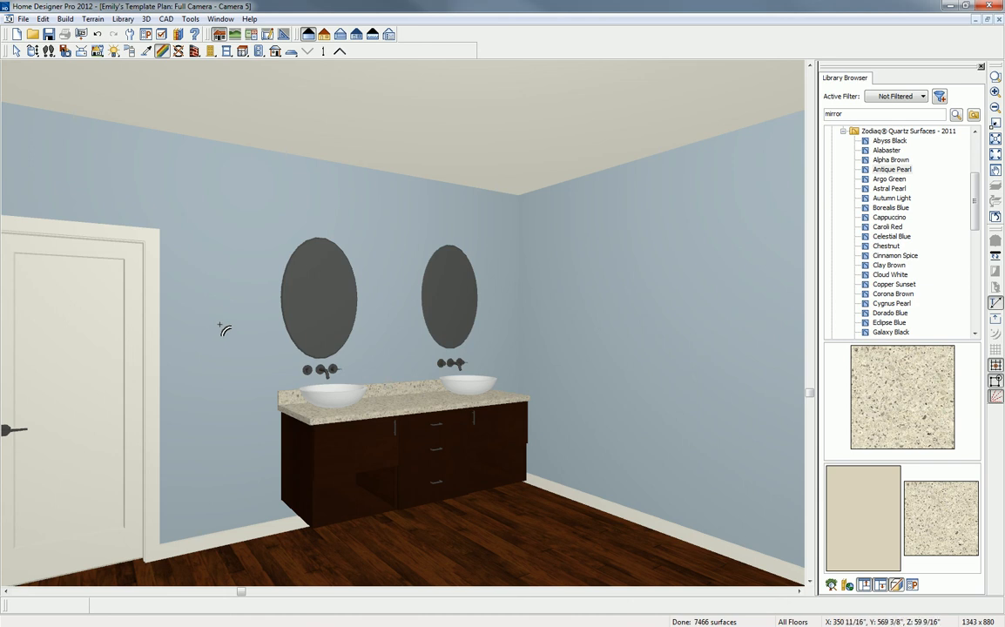
Step: Place four Flores wall sconces from the ES Bath user catalog, one on each side of both elliptical mirrors
click(842, 130)
click(874, 169)
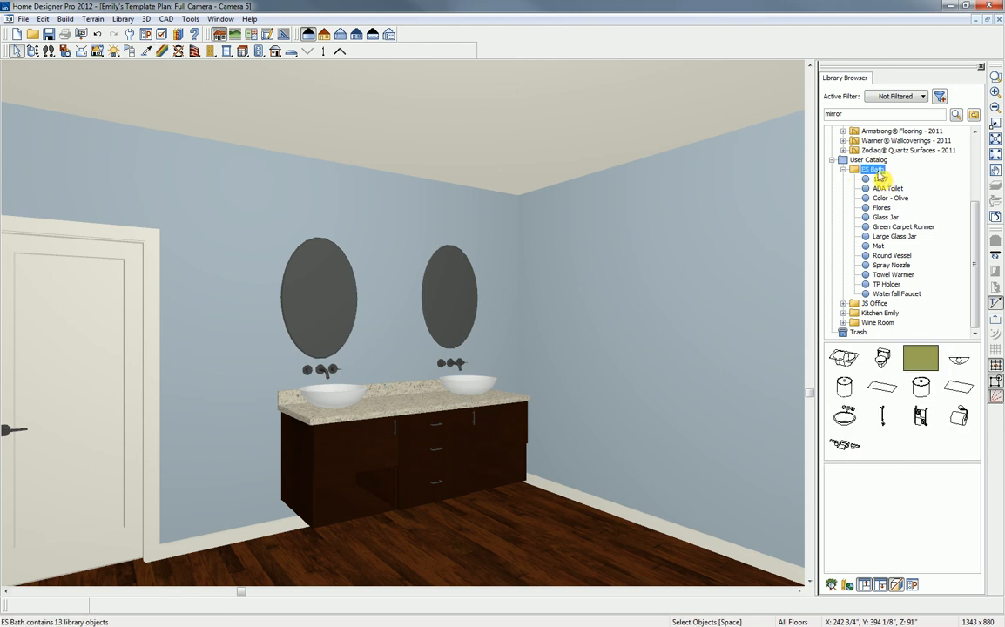
click(959, 358)
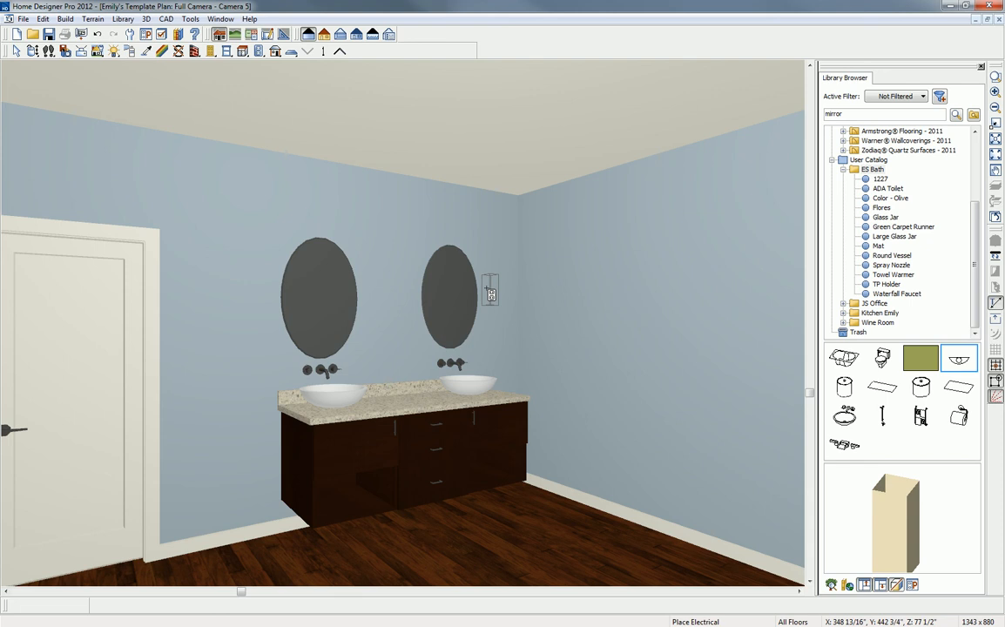
click(488, 289)
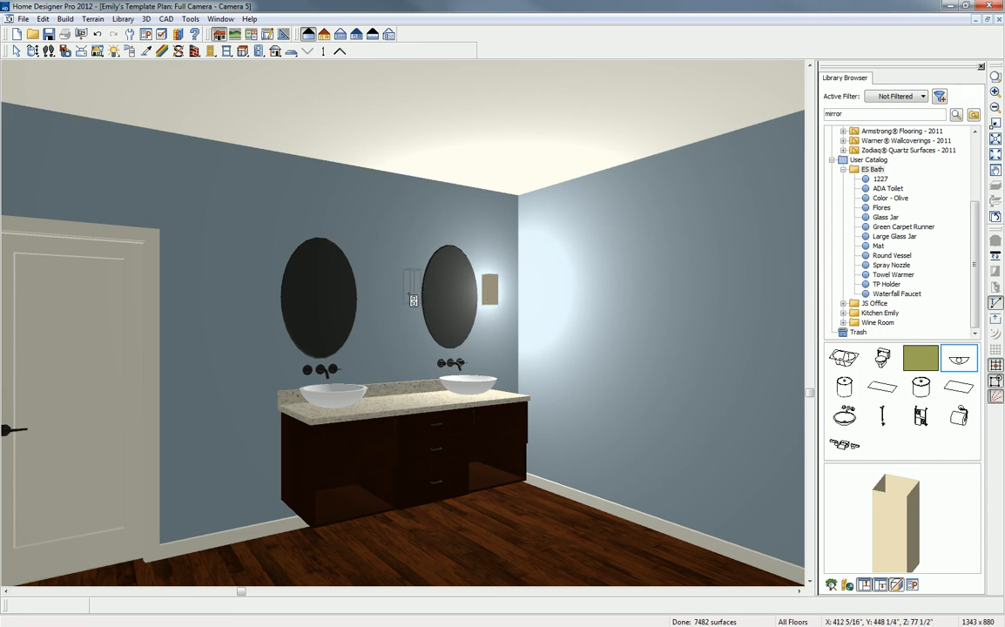
click(413, 300)
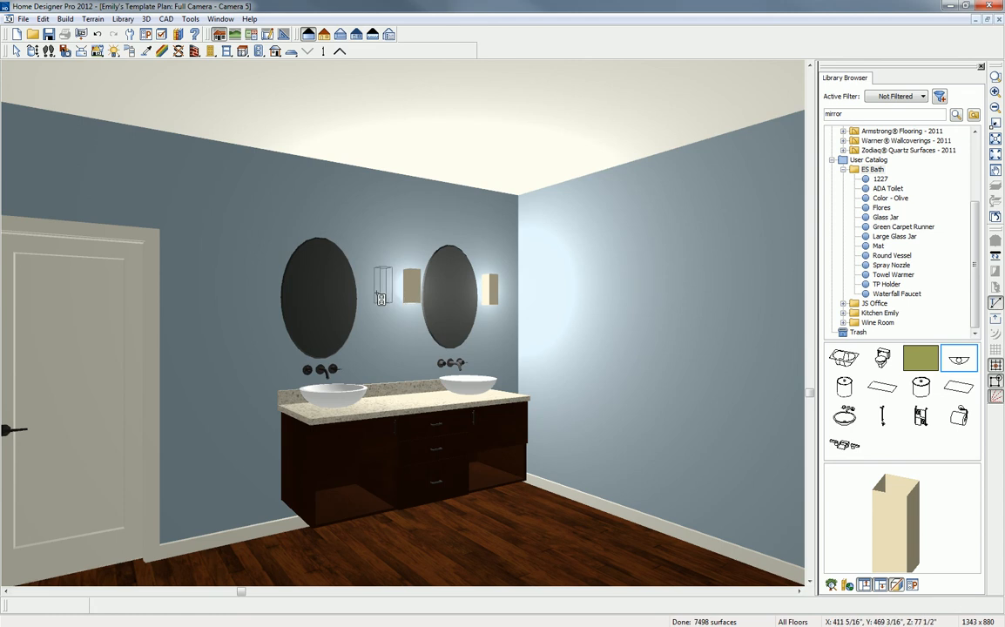
click(368, 296)
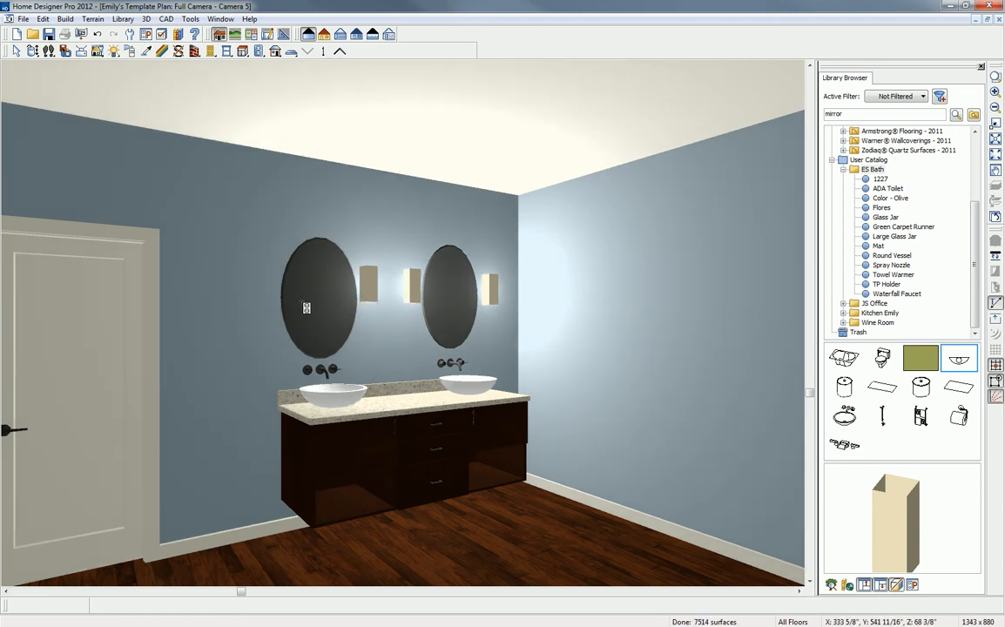
click(270, 305)
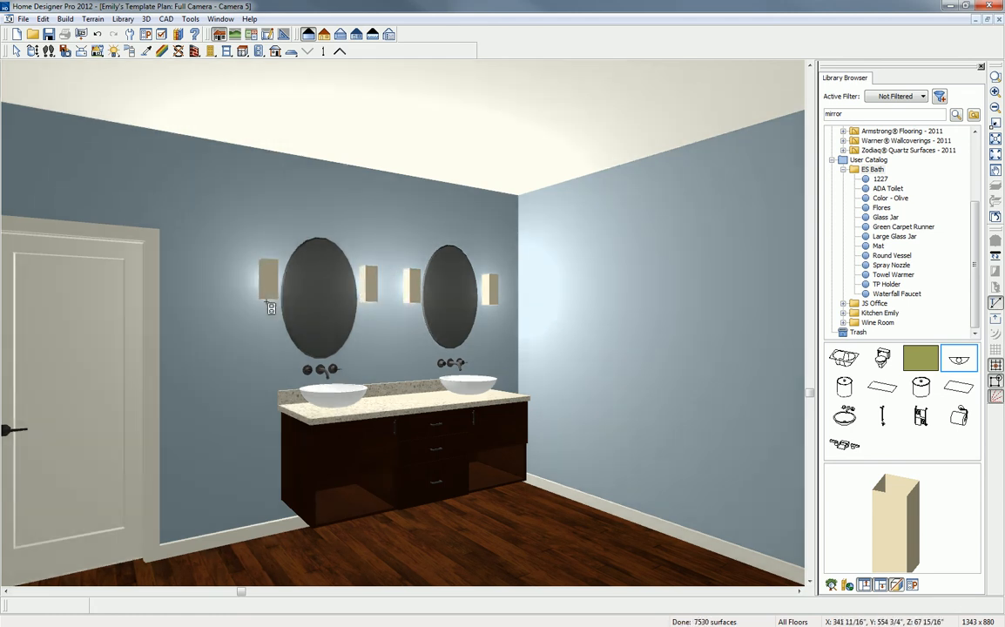
key(space)
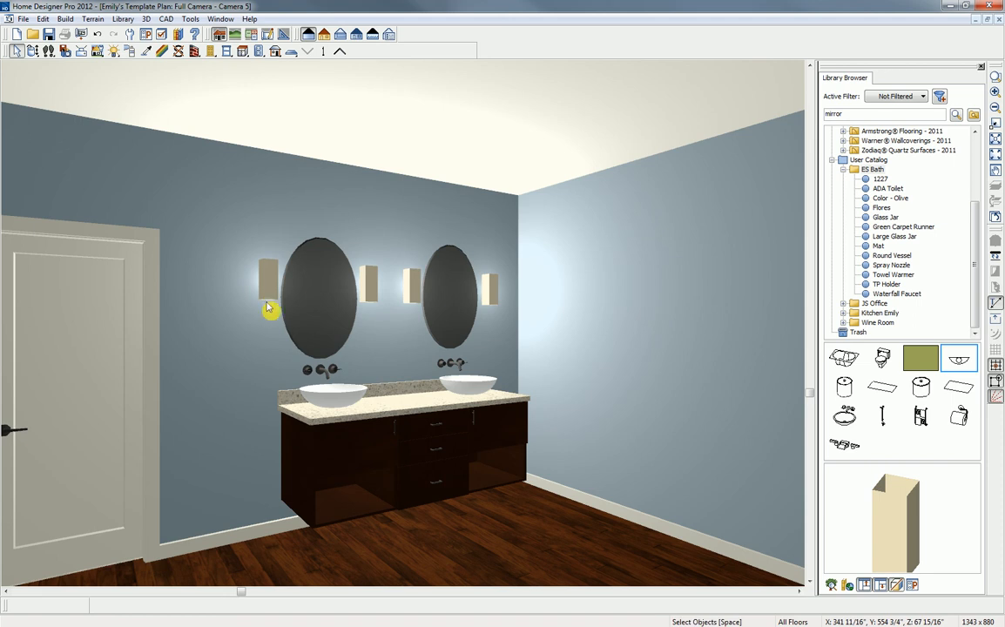
Step: Turn the light of the sconce nearest the door off in 3D and back on
click(268, 286)
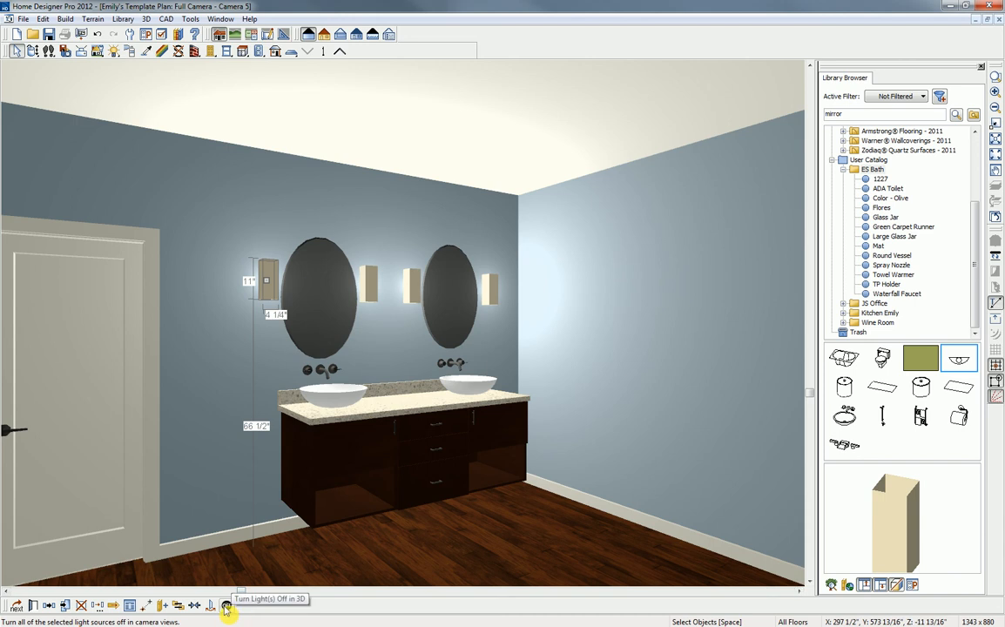
click(226, 607)
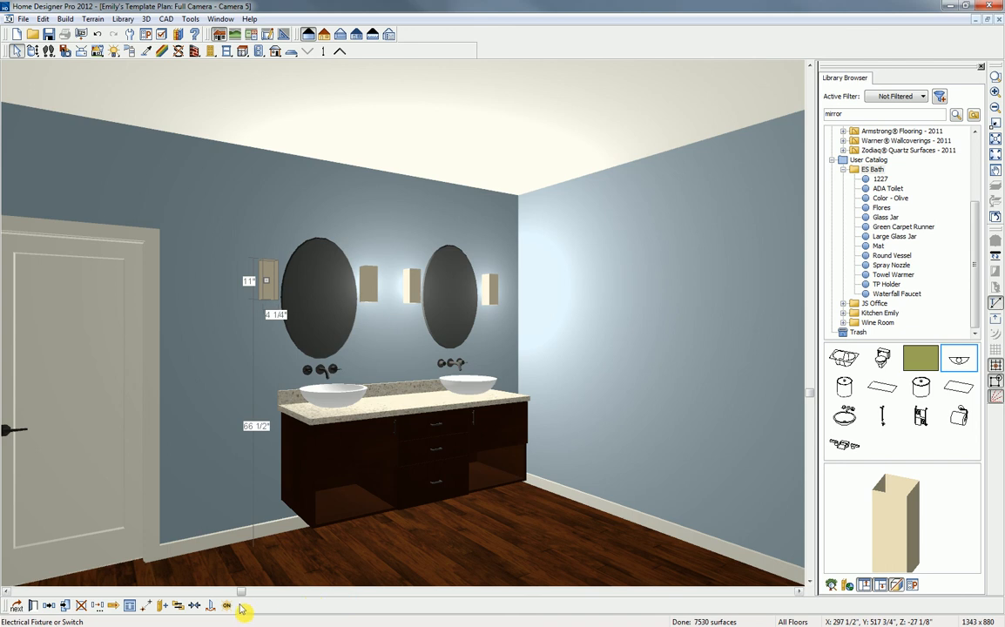
click(226, 606)
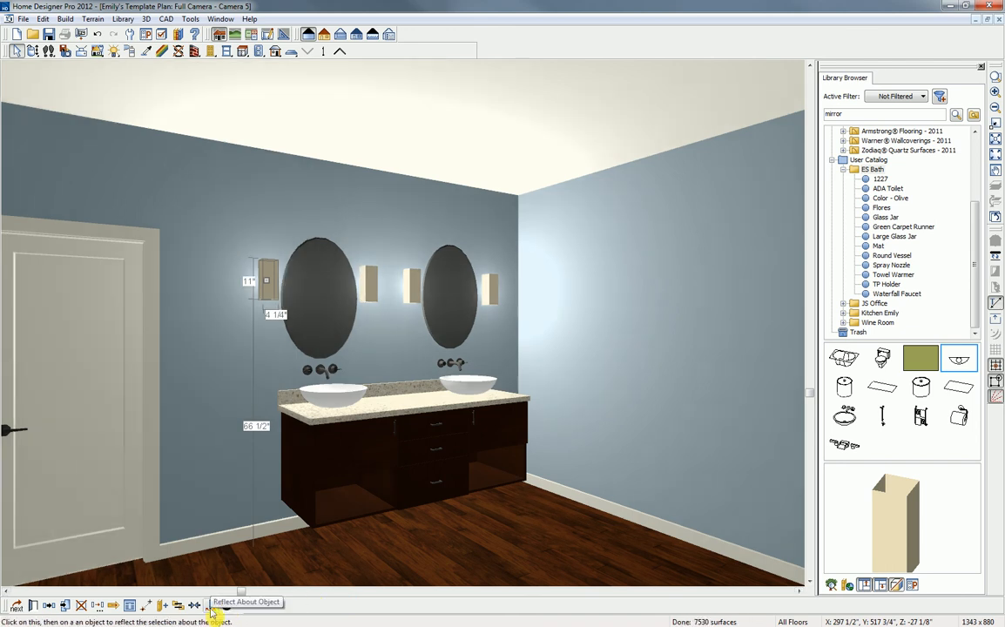
Step: Set the light intensity of the sconce nearest the door to 200 Lumens (25W) and close the camera view
click(33, 606)
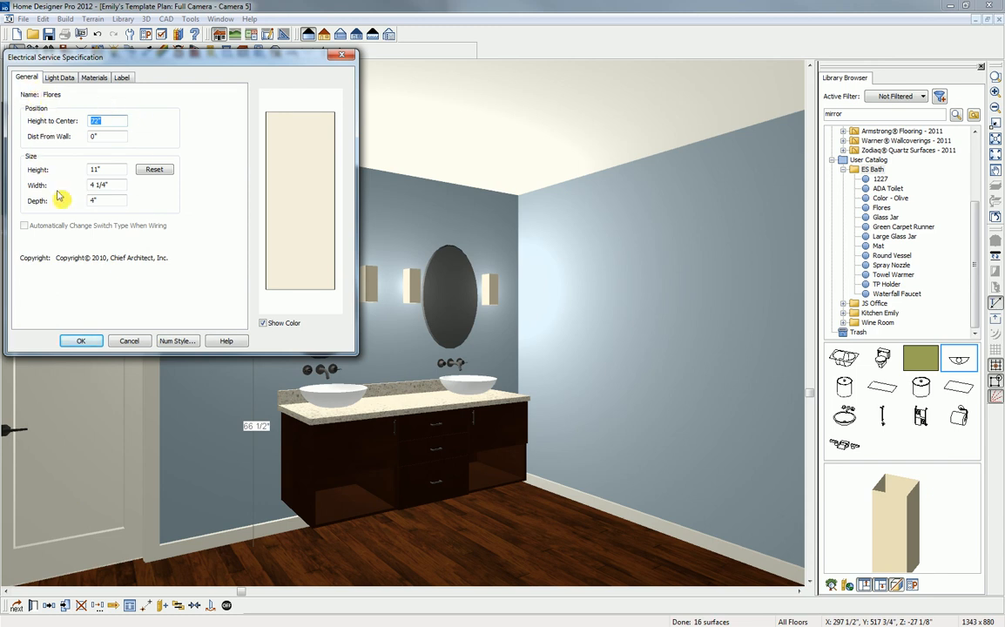
click(62, 81)
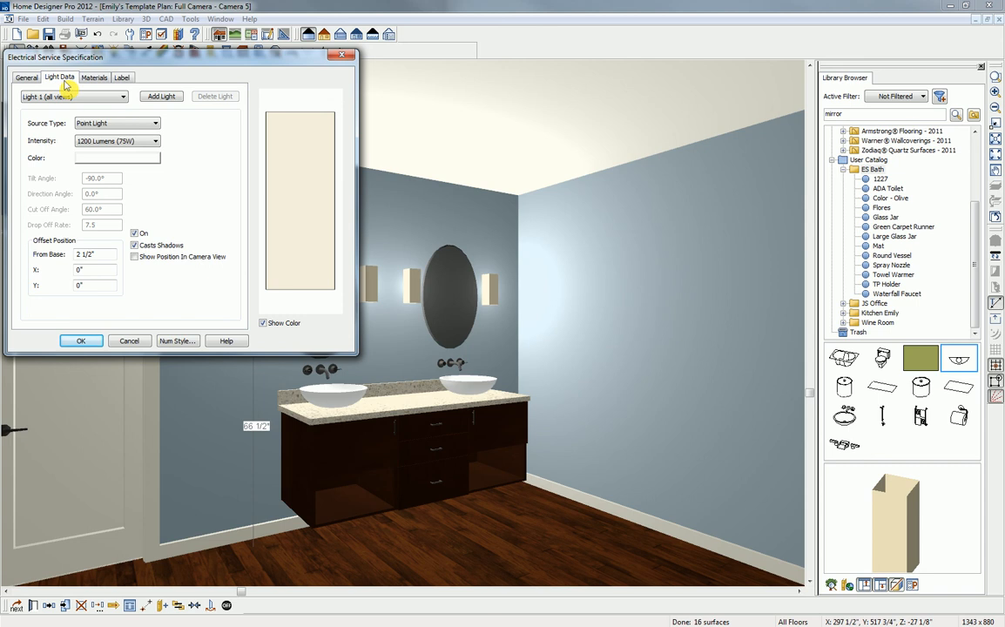
click(103, 122)
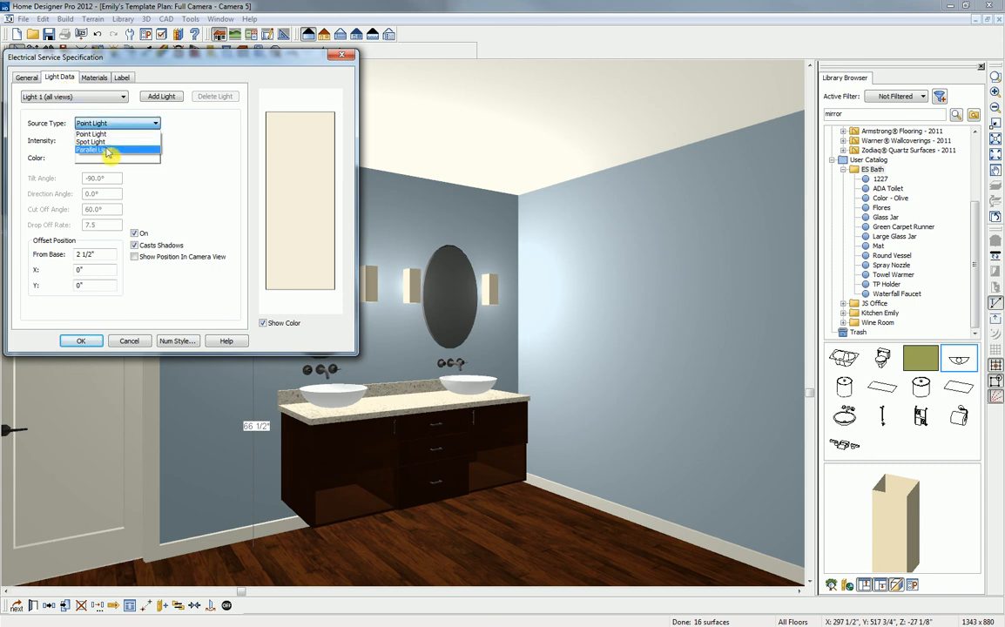
click(65, 164)
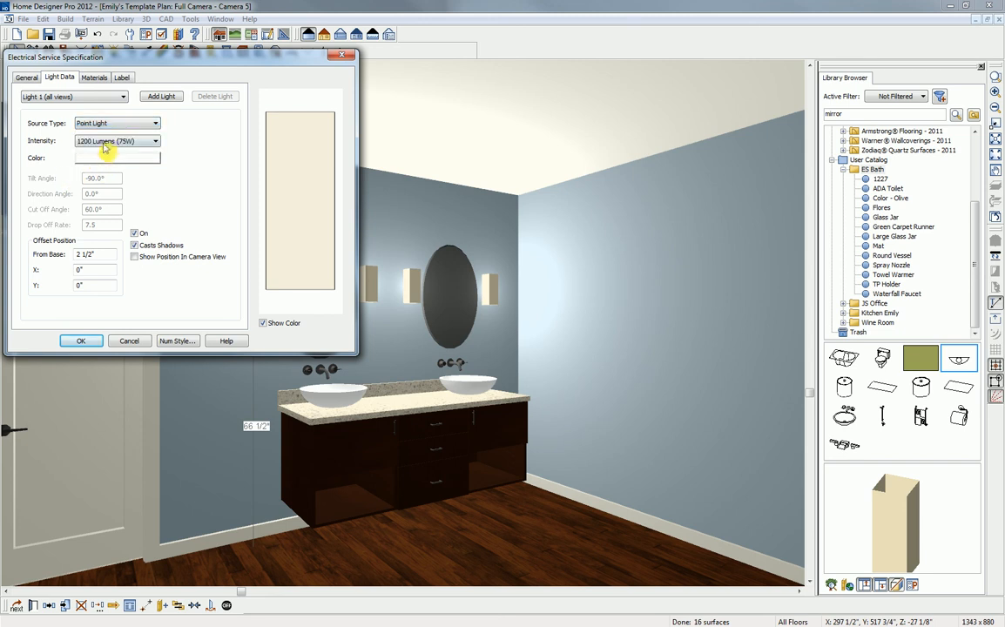
click(106, 141)
click(101, 160)
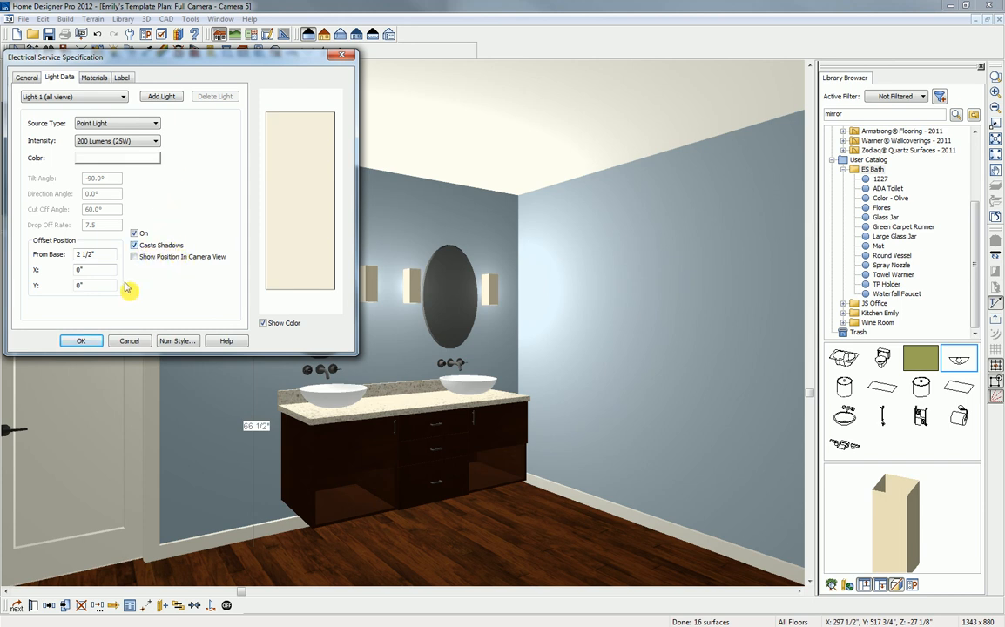
click(81, 340)
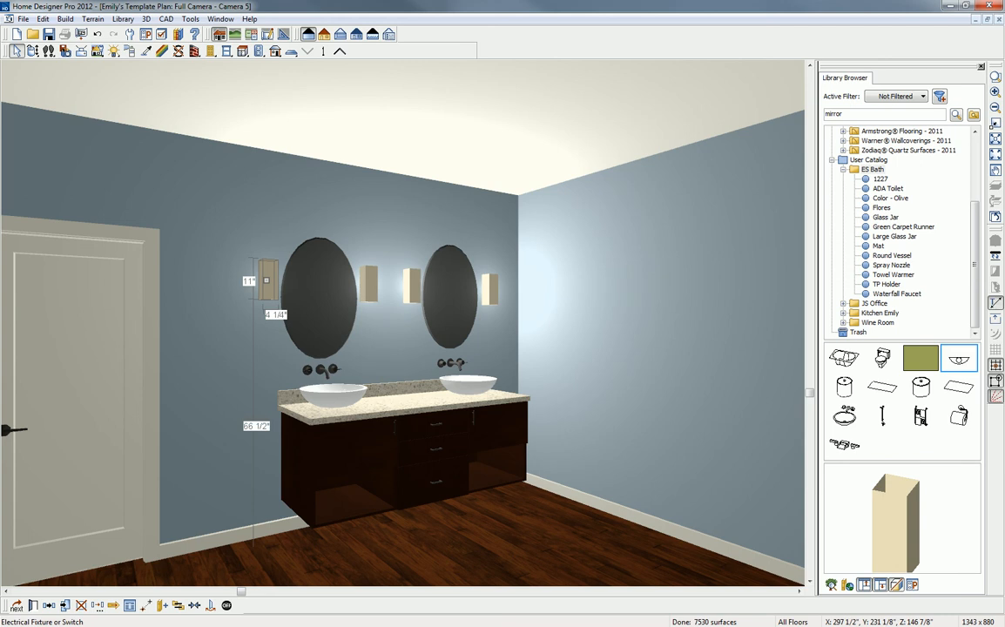
click(989, 18)
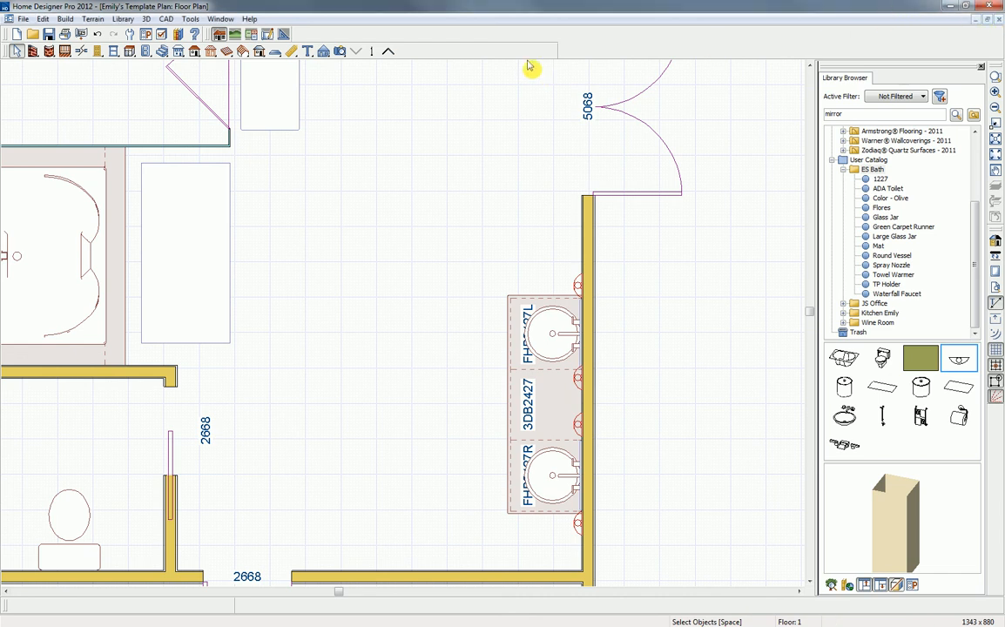
Step: Open a wall elevation of the wall with the hinged door beside the double vanity
click(324, 52)
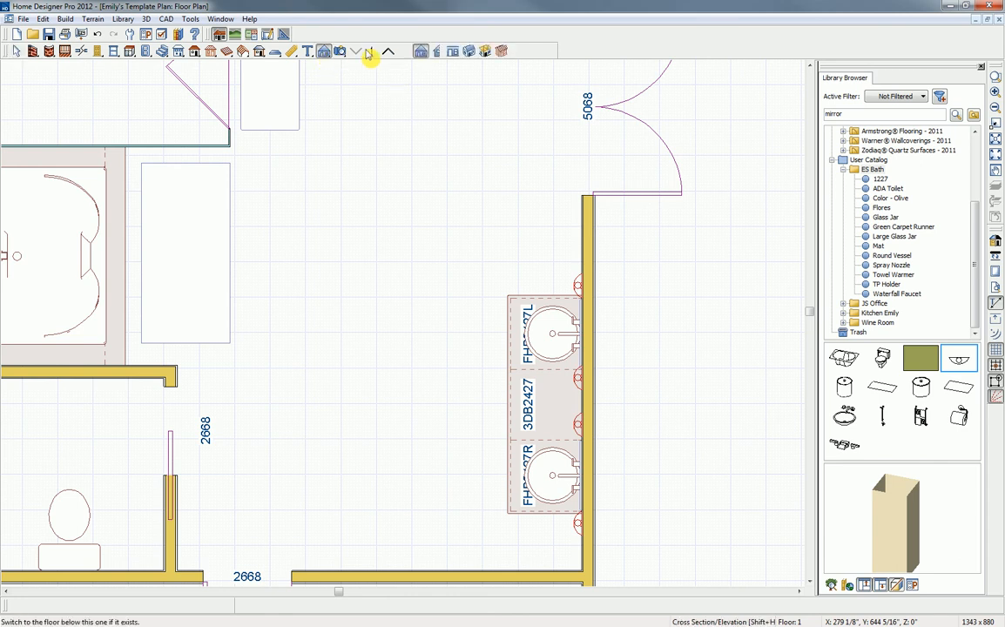
click(453, 54)
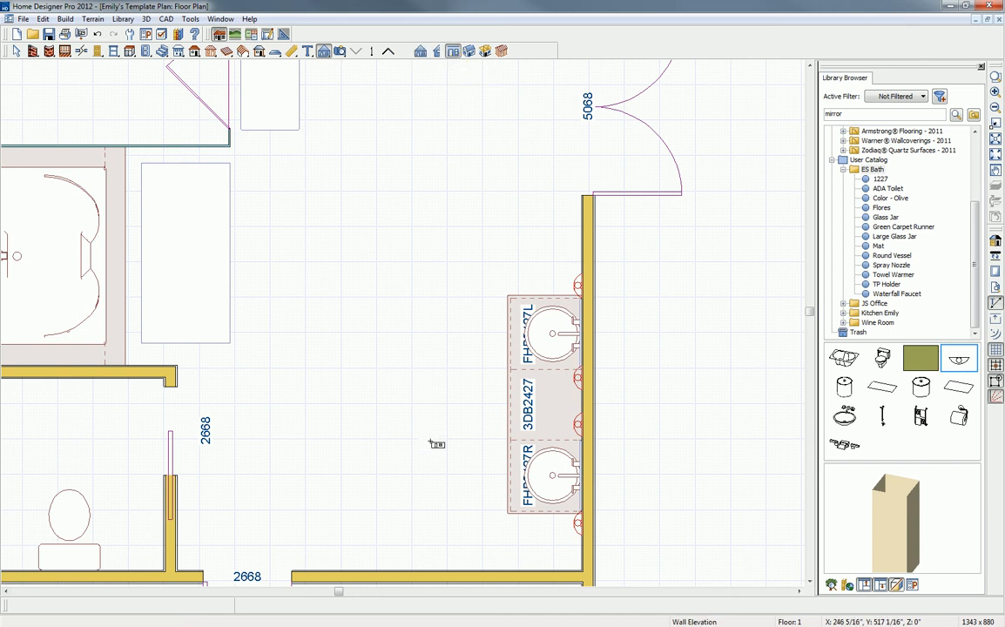
drag(424, 505, 425, 577)
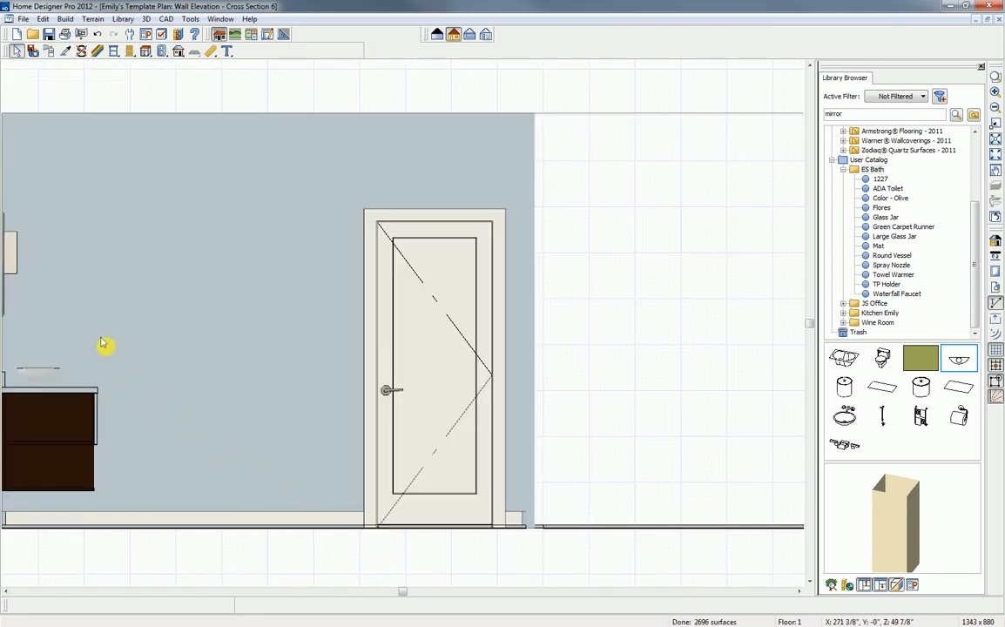
Step: Place a shelf on the wall between the vanity and the door and widen it to 33"
click(146, 52)
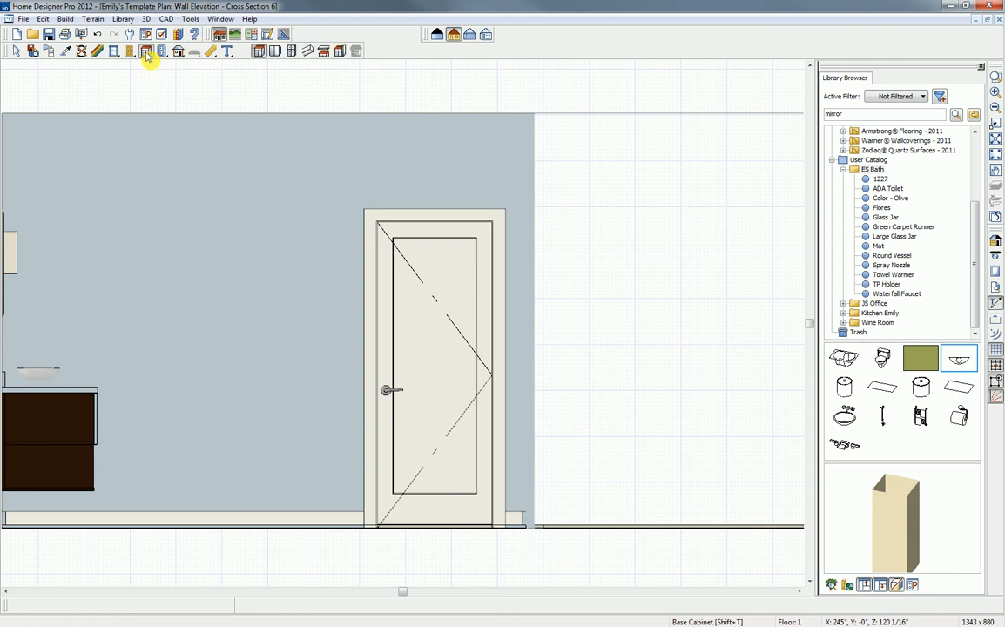
click(324, 53)
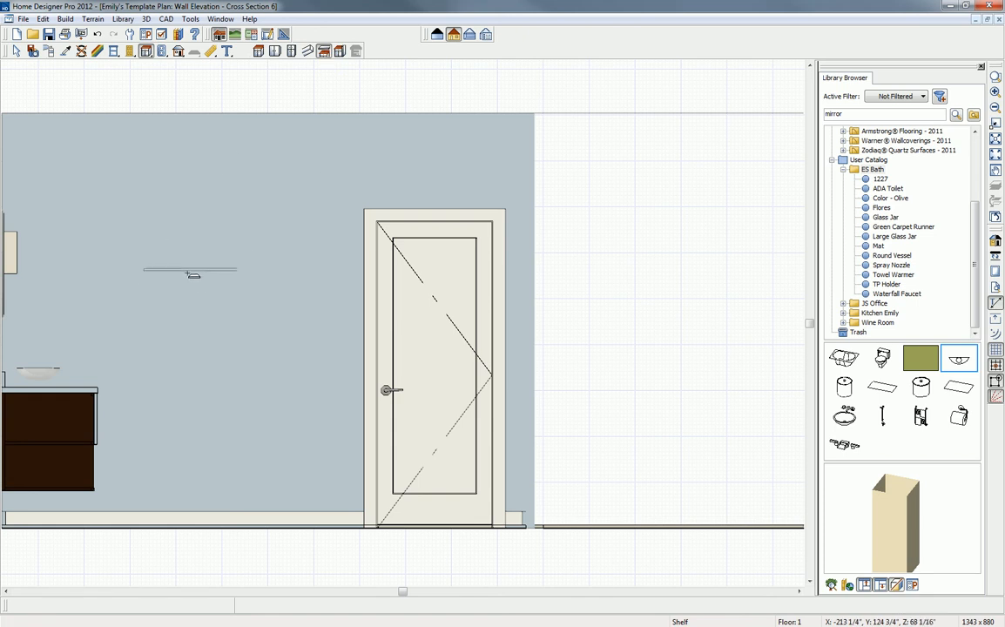
click(199, 278)
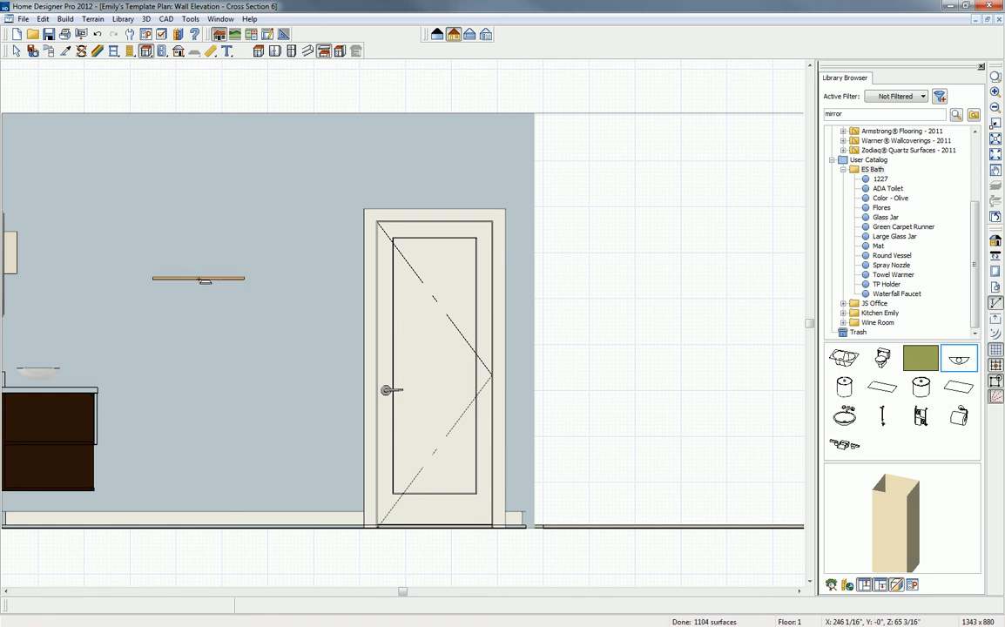
click(204, 279)
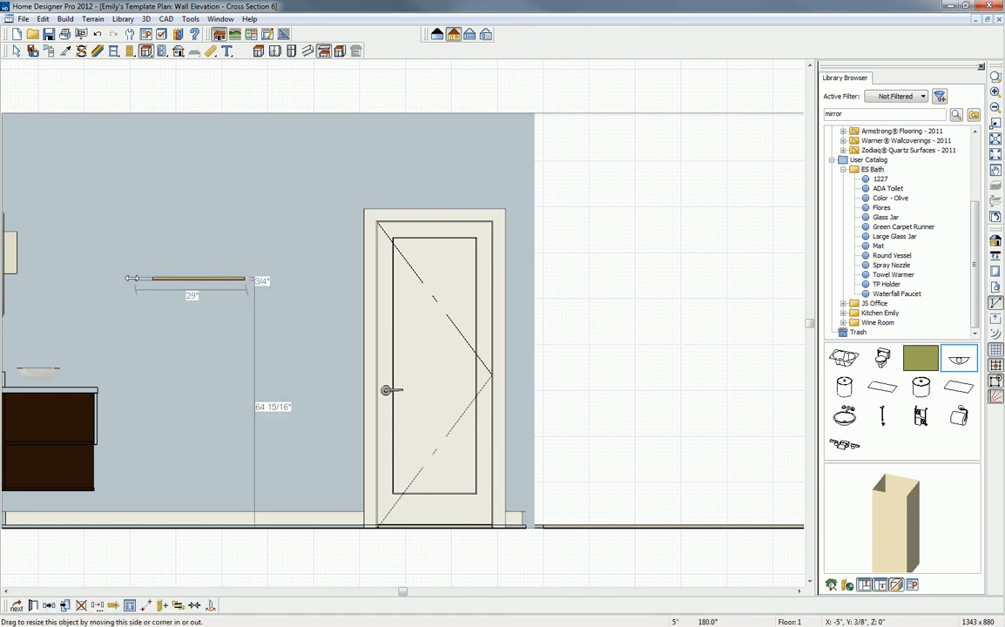
drag(117, 277, 118, 278)
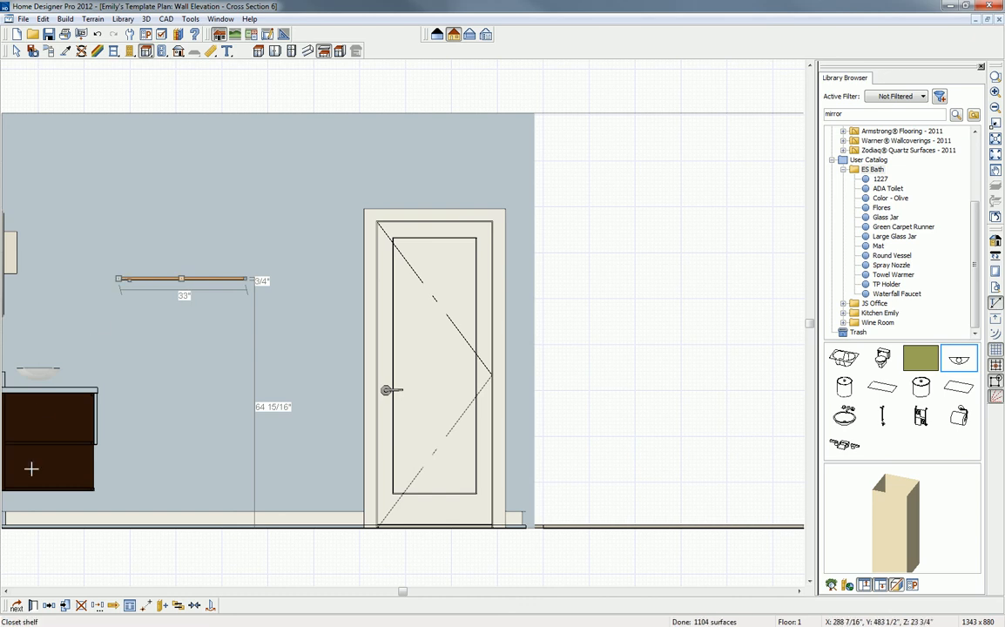
Step: Set the shelf's height to 1.5" in its specification
click(33, 605)
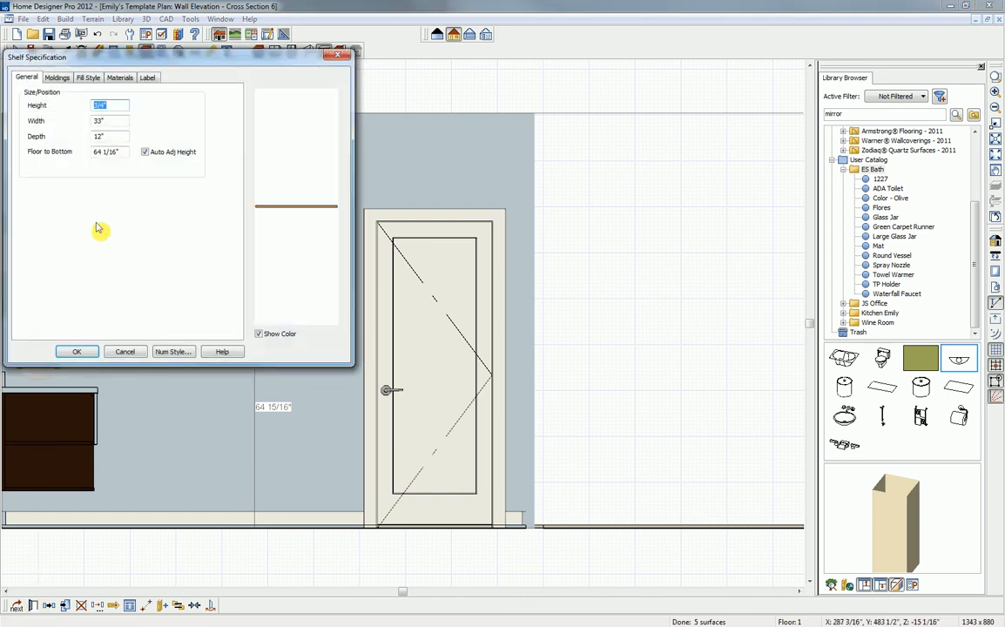
click(52, 111)
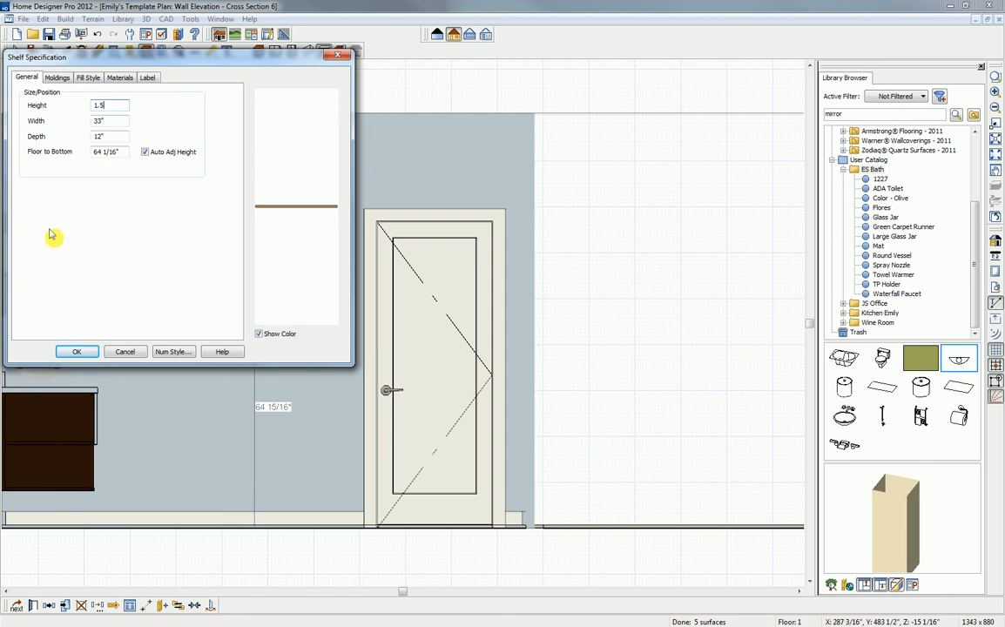
click(77, 351)
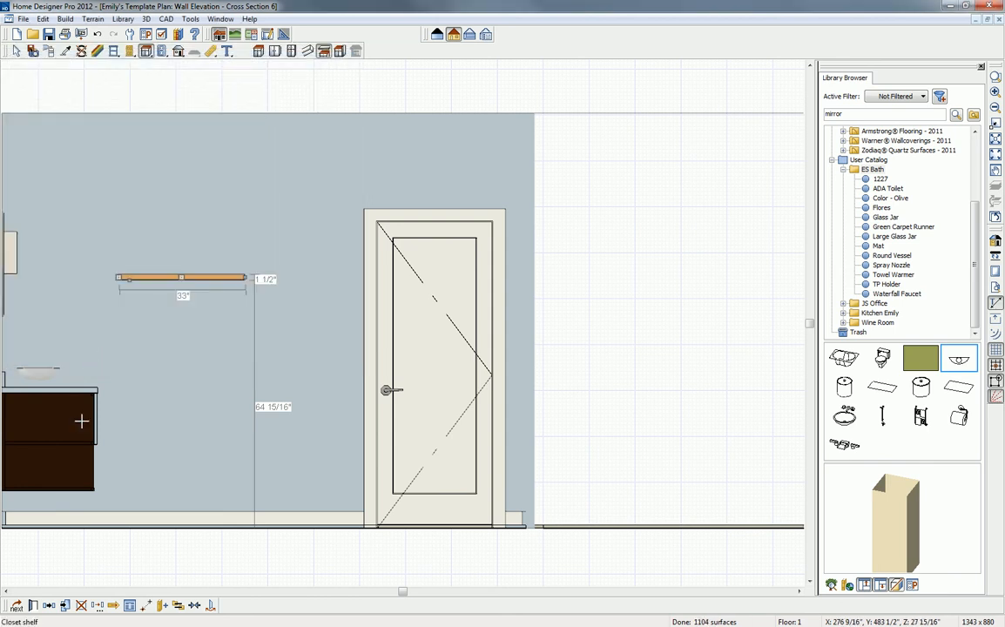
Step: Make two copies of the shelf with repeated multiple copying, one on each side of the original
click(51, 609)
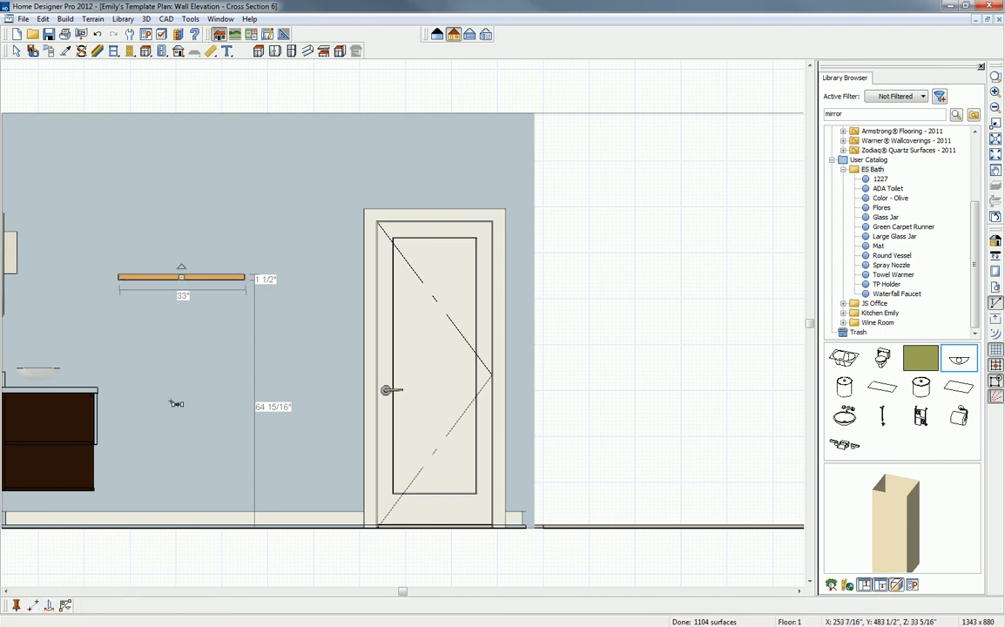
click(18, 606)
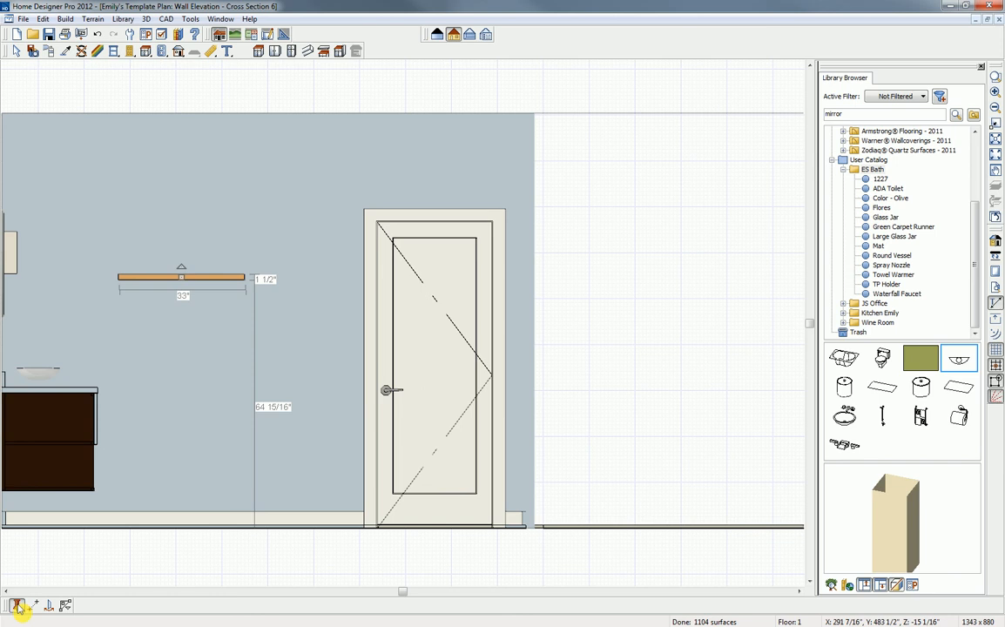
click(193, 337)
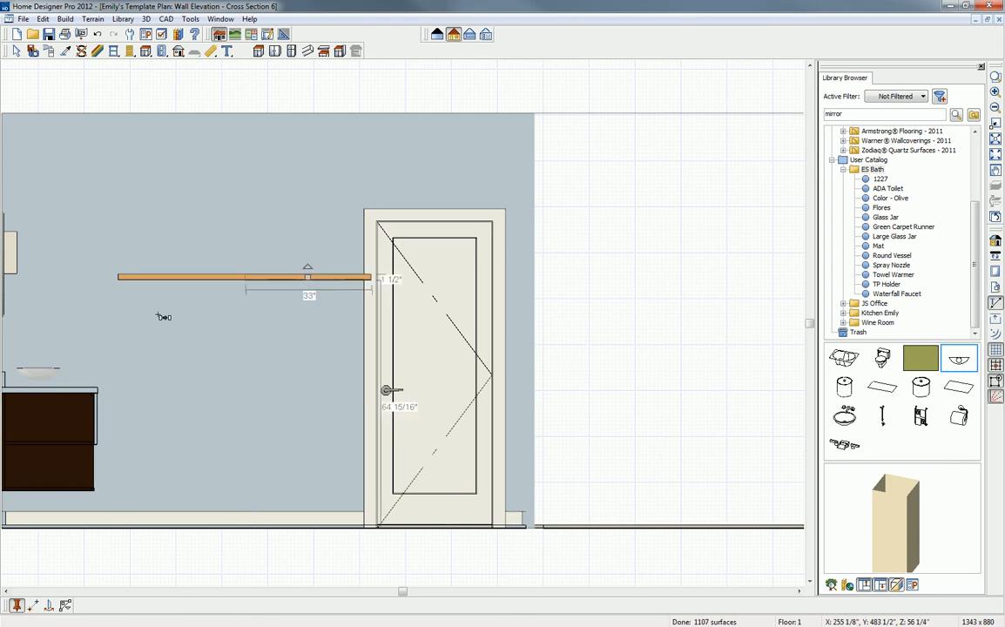
click(149, 335)
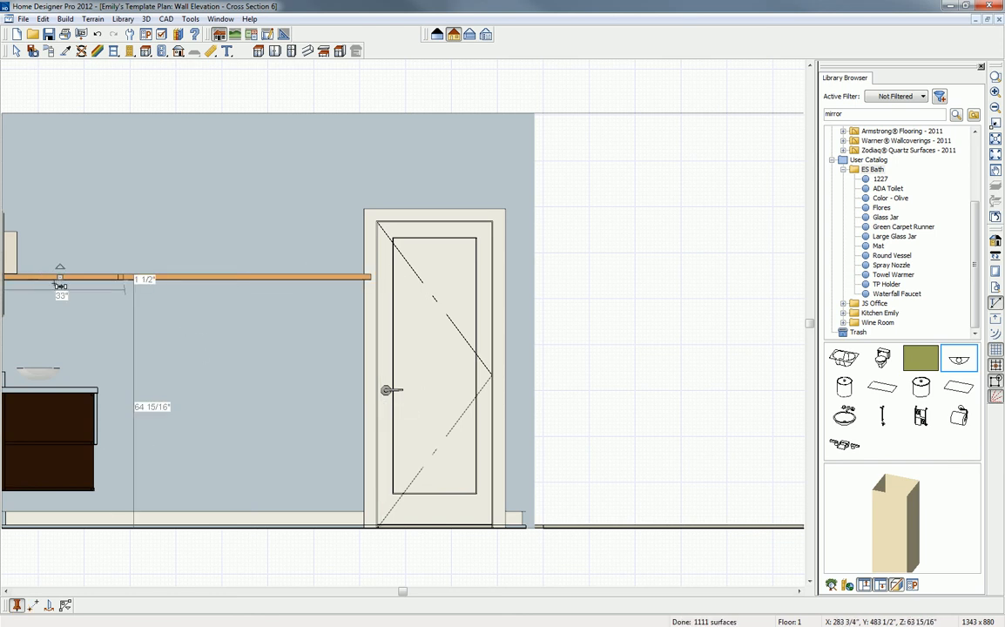
key(space)
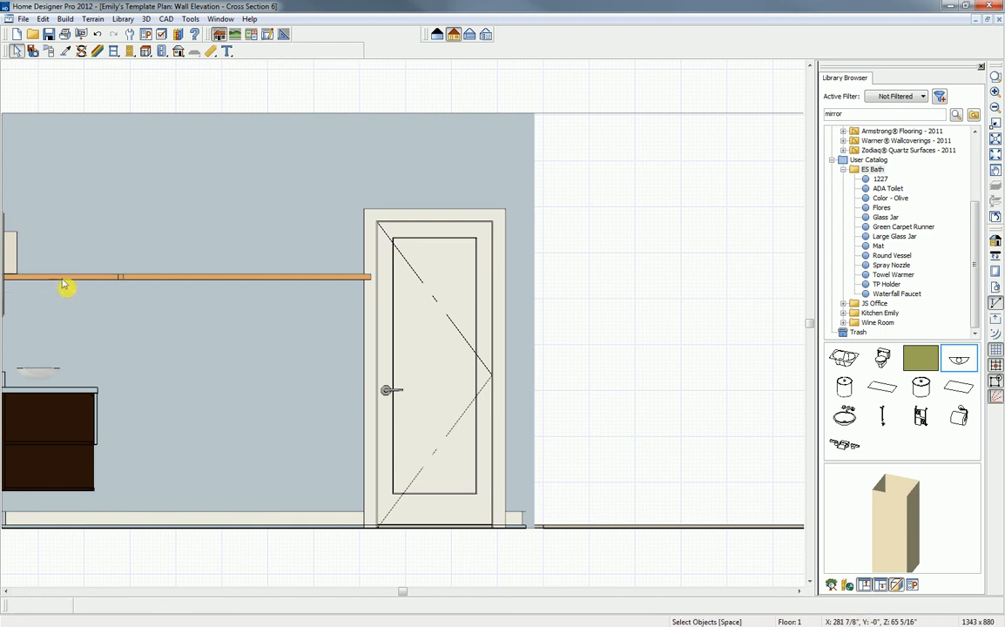
Step: Stagger the two shelf copies, one below the original about 56" above the floor, the other above it at about 76"
click(63, 285)
drag(59, 277, 127, 310)
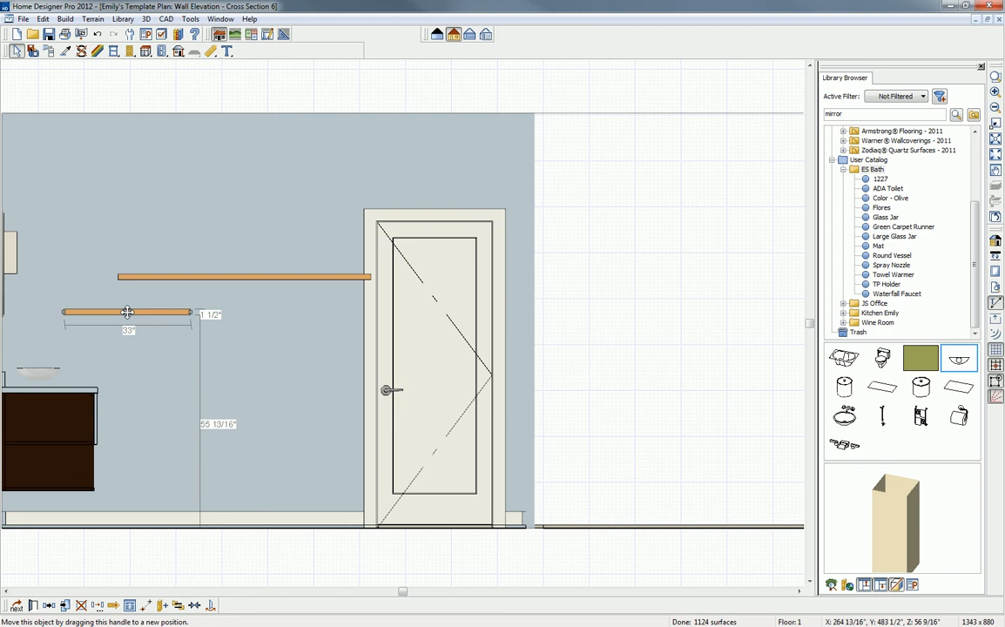
click(296, 279)
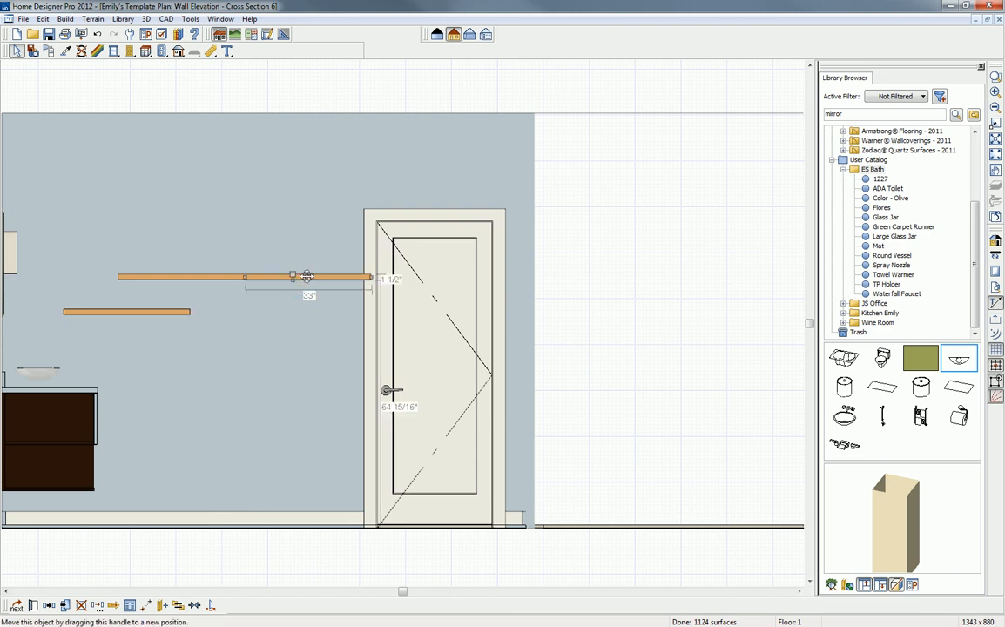
drag(305, 273, 110, 234)
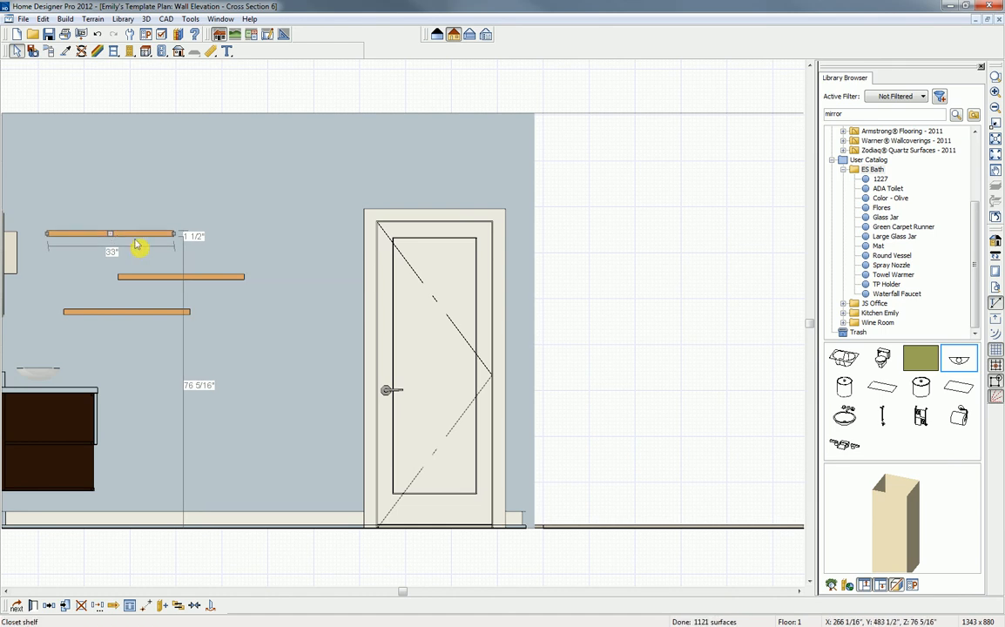
Step: Shift the three shelves together toward the door with the lowest at 54", and raise the middle one to 64 1/4" for even spacing
shift+click(148, 279)
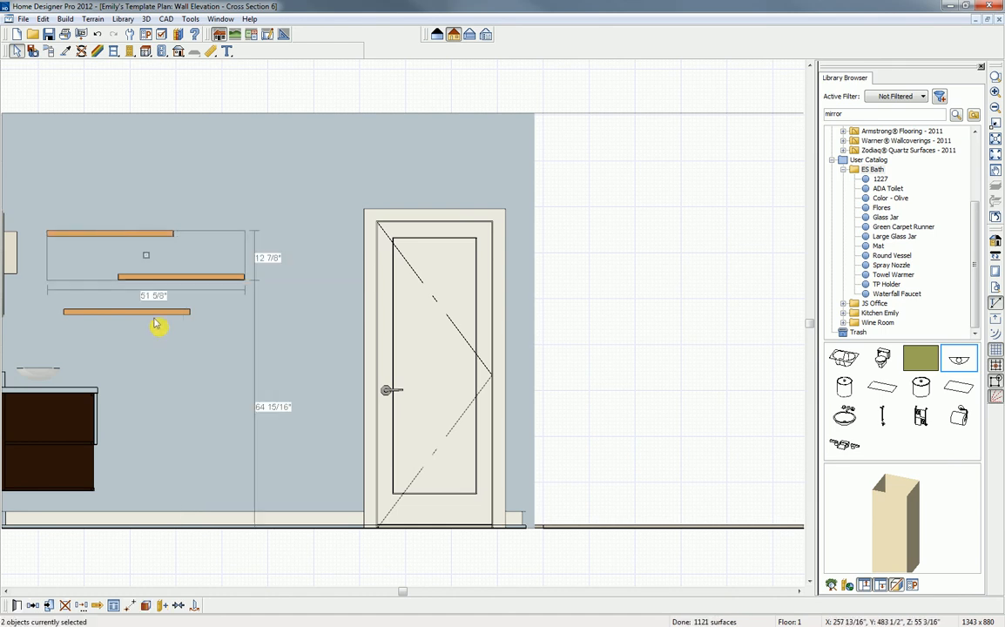
shift+click(153, 313)
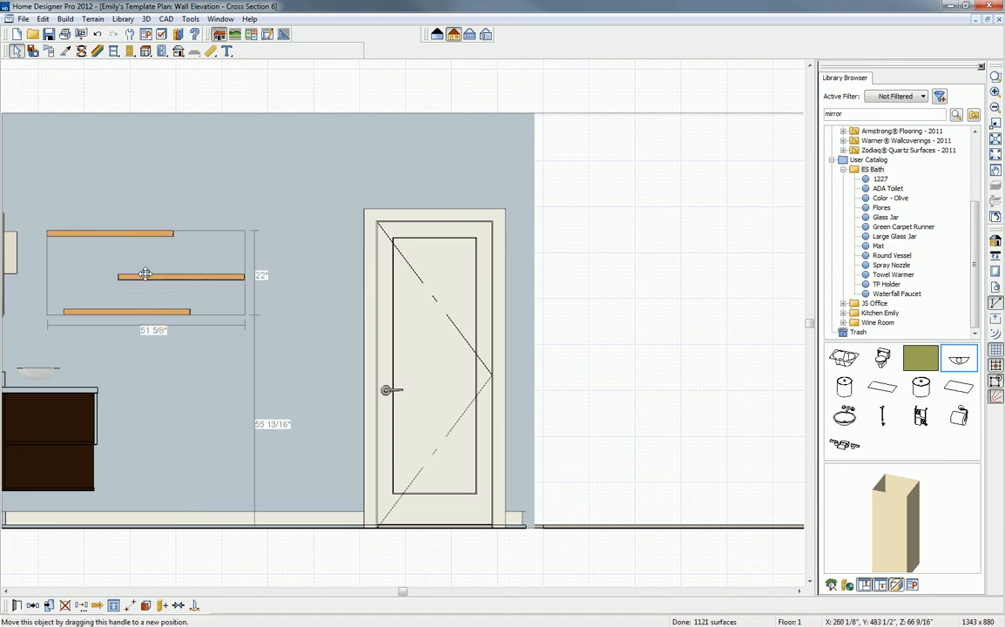
drag(146, 275, 185, 280)
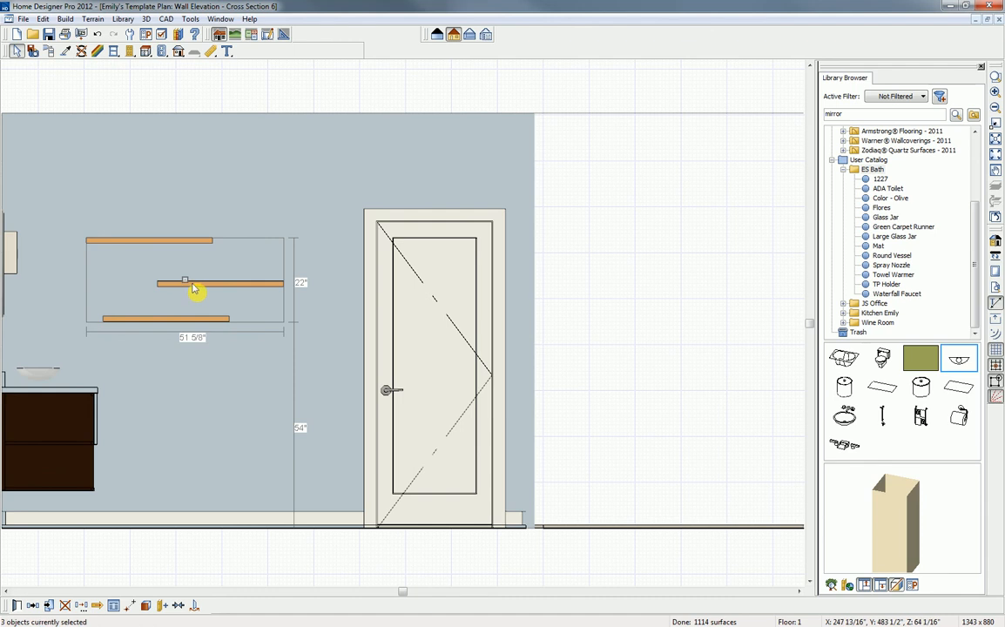
click(202, 284)
drag(222, 285, 222, 279)
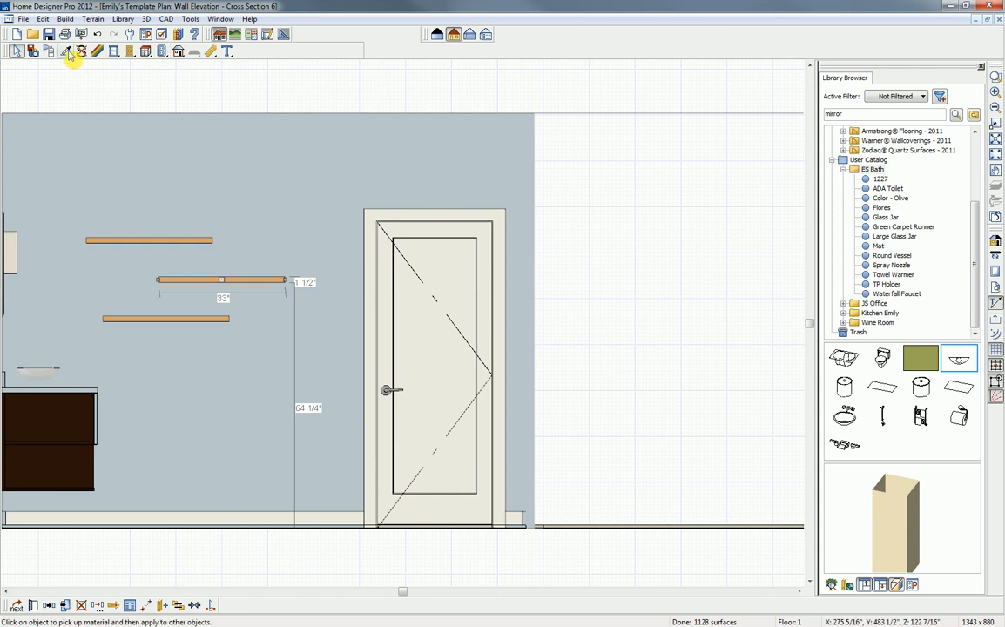
Step: Apply the vanity cabinet's HighRes Walnut Sheet material to the three wall shelves with the Material Eyedropper
click(68, 51)
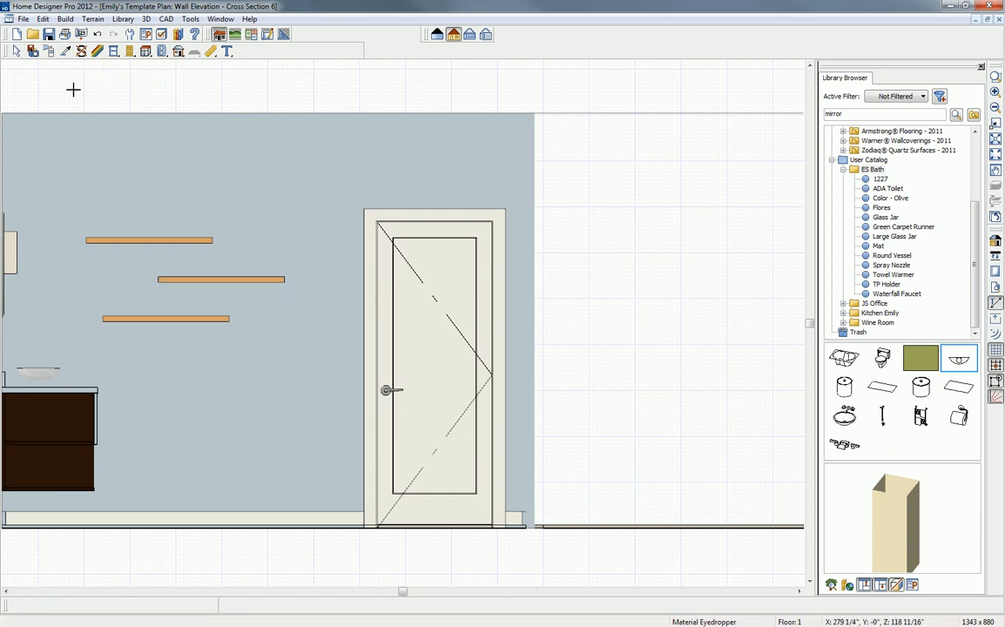
click(65, 408)
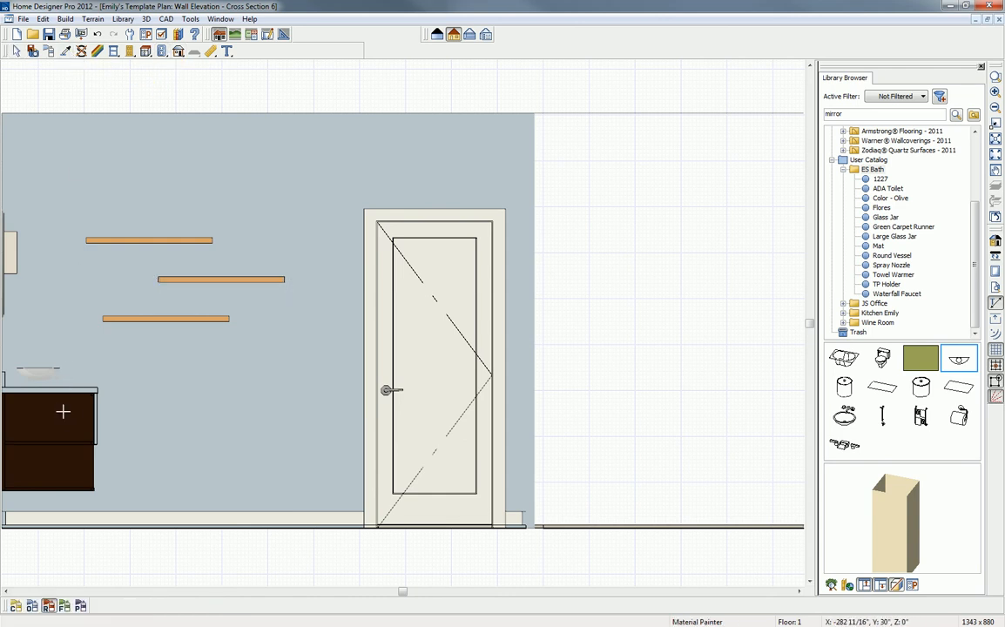
click(137, 322)
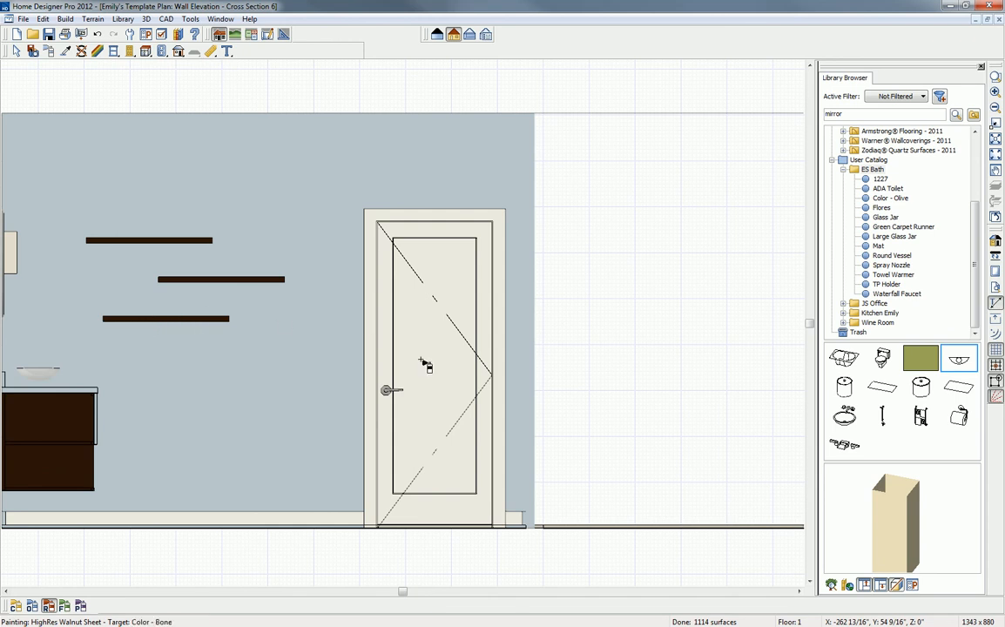
Step: Place the Glass Jar from the ES Bath catalog and set it near the vanity-side end of the middle shelf
click(846, 390)
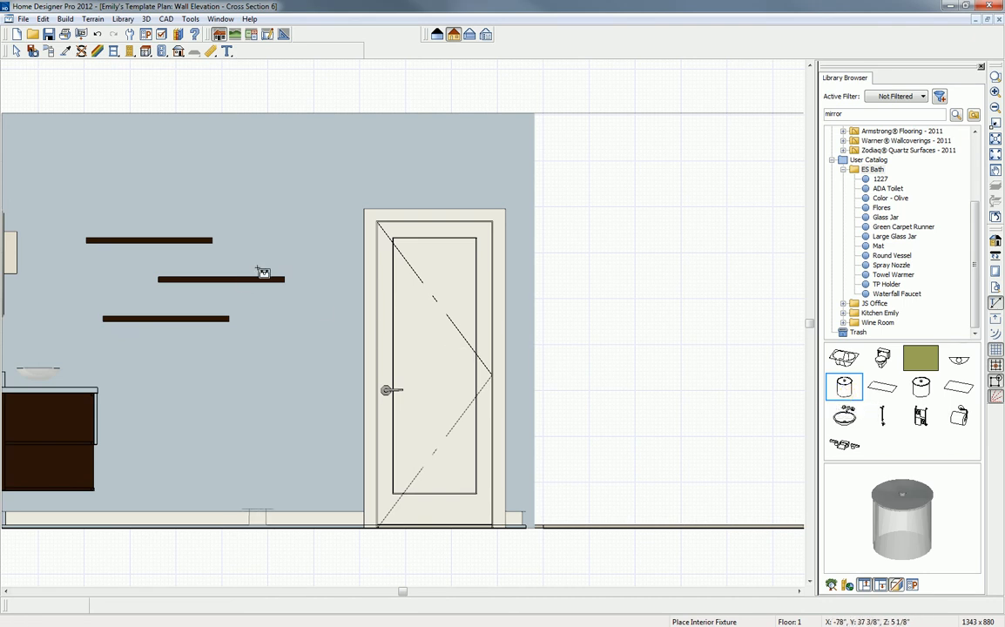
click(256, 514)
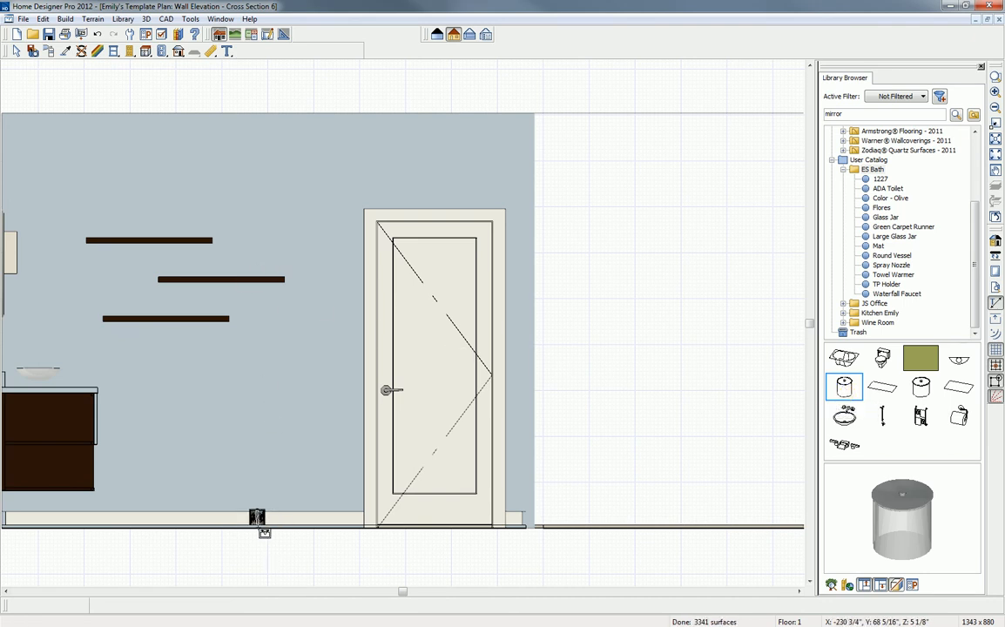
key(space)
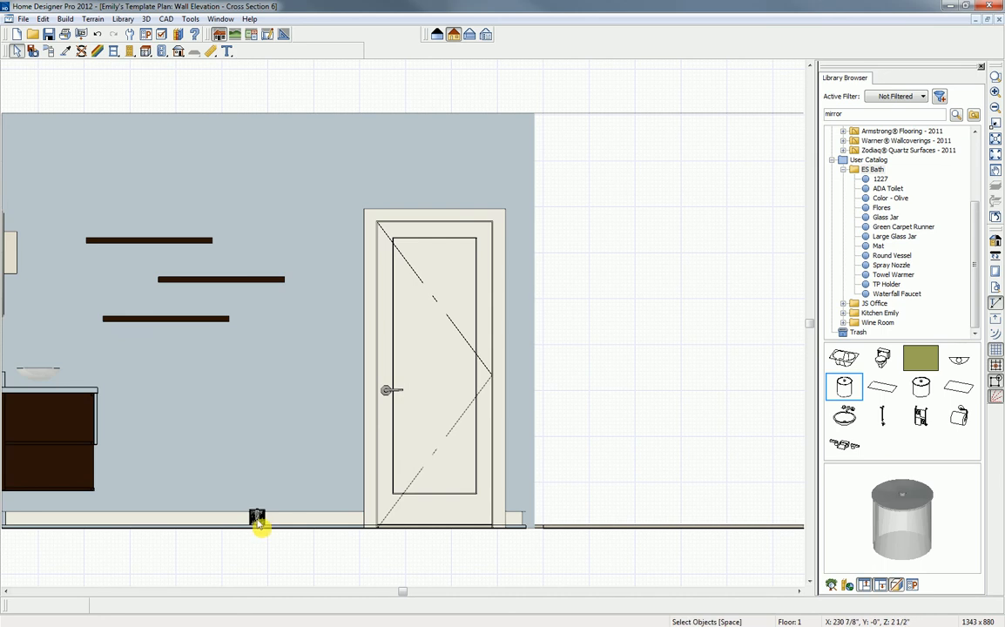
click(258, 517)
drag(257, 517, 264, 269)
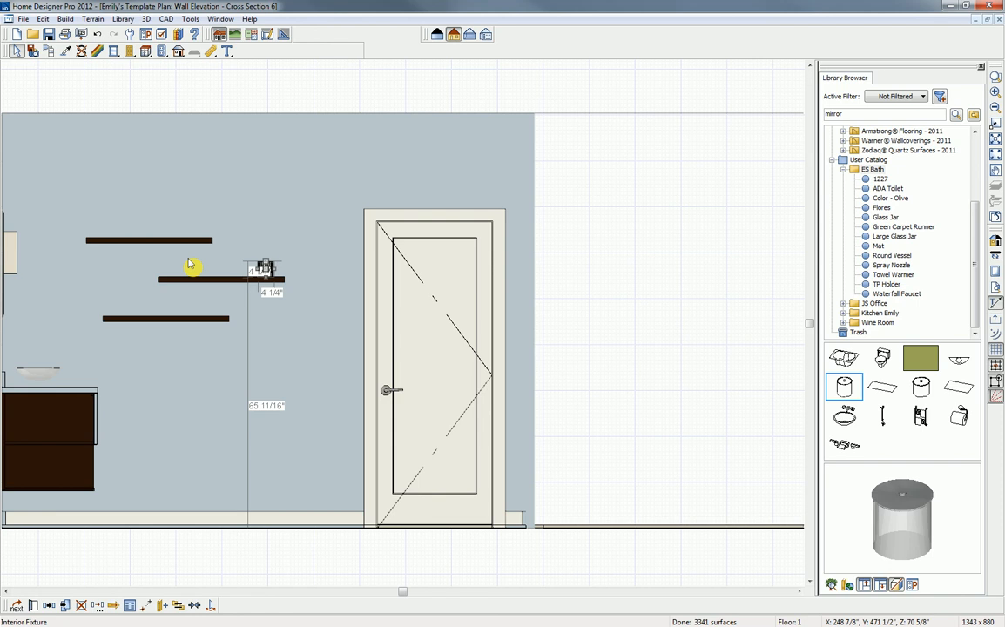
drag(264, 269, 183, 269)
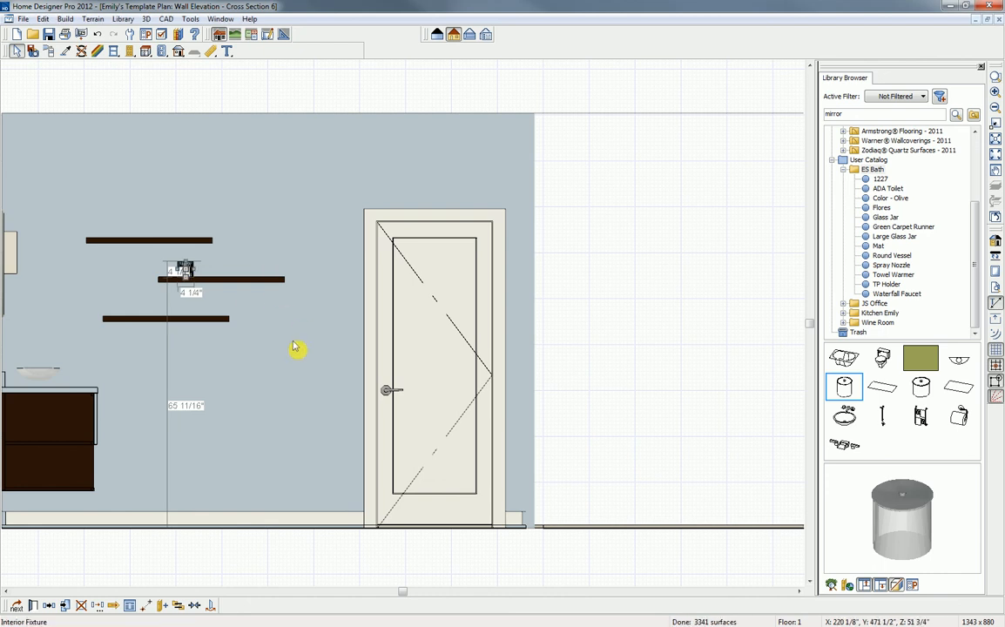
Step: Make two copies of the small glass jar along the middle shelf
click(52, 608)
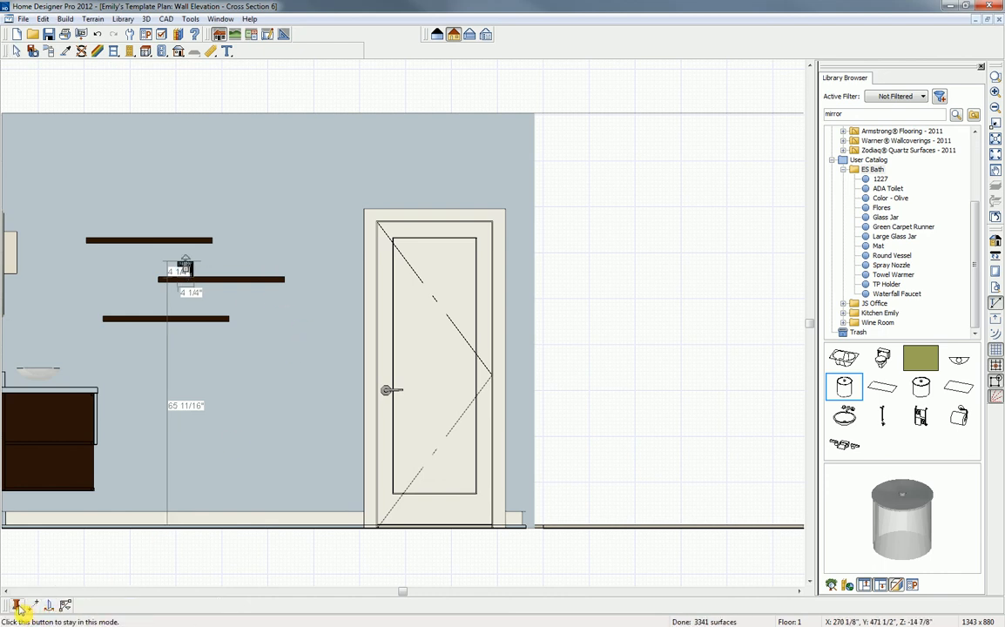
drag(230, 261, 242, 271)
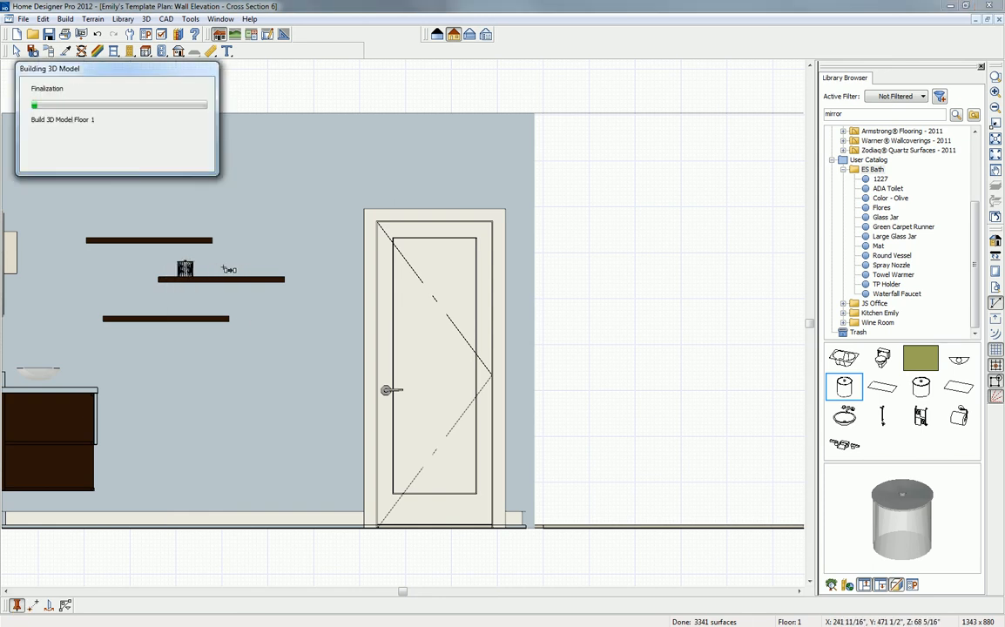
click(242, 271)
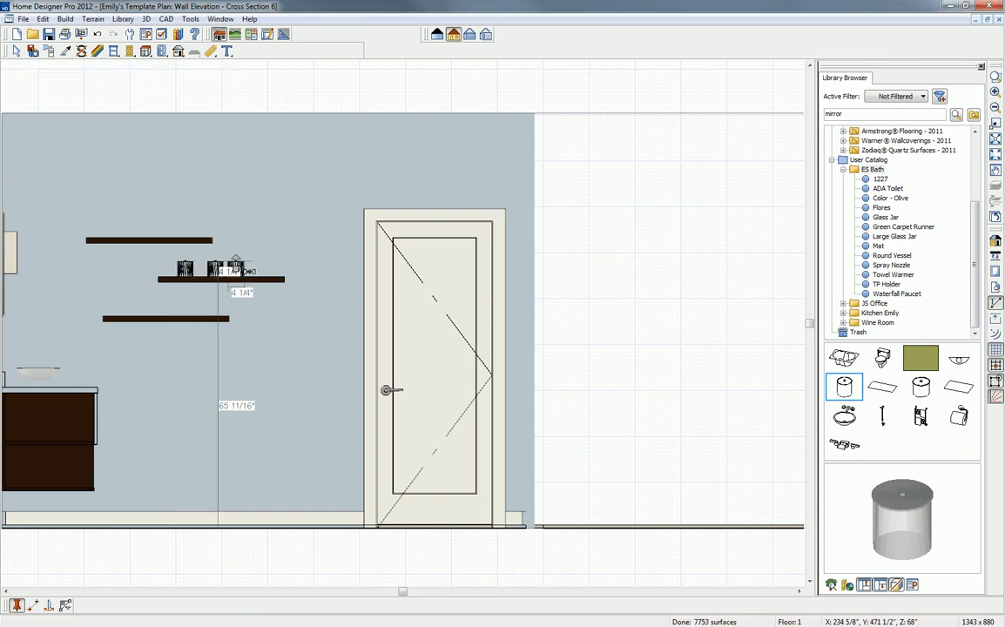
click(227, 277)
Step: Move one jar copy to the door-side end of the lowest shelf and the other to the vanity-side end of the top shelf
click(216, 270)
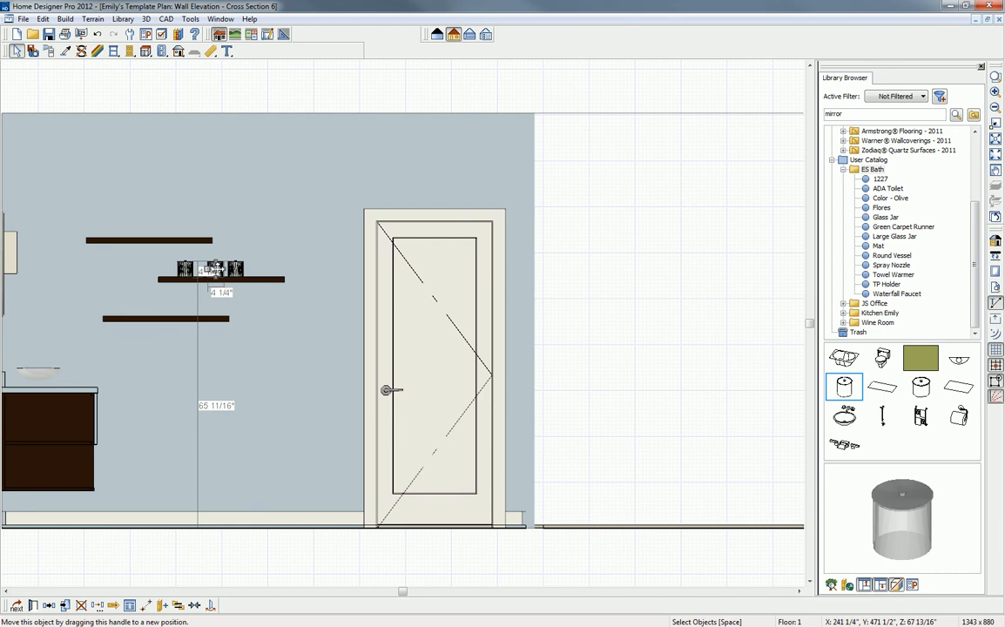
drag(216, 270, 213, 306)
click(240, 273)
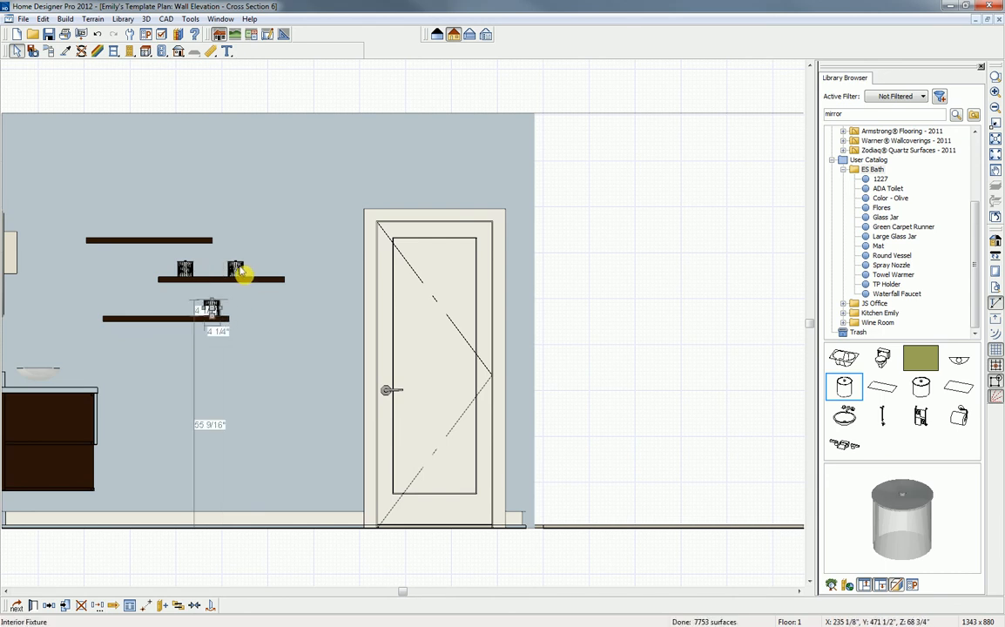
drag(240, 273, 116, 229)
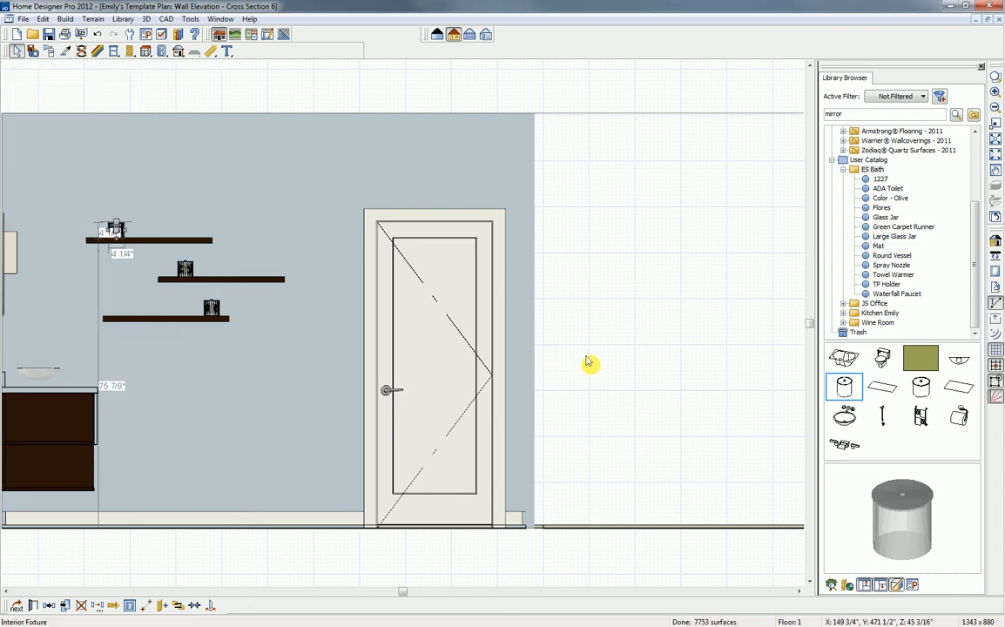
Step: Place the Large Glass Jar from the ES Bath catalog near the door-side end of the middle shelf
click(925, 396)
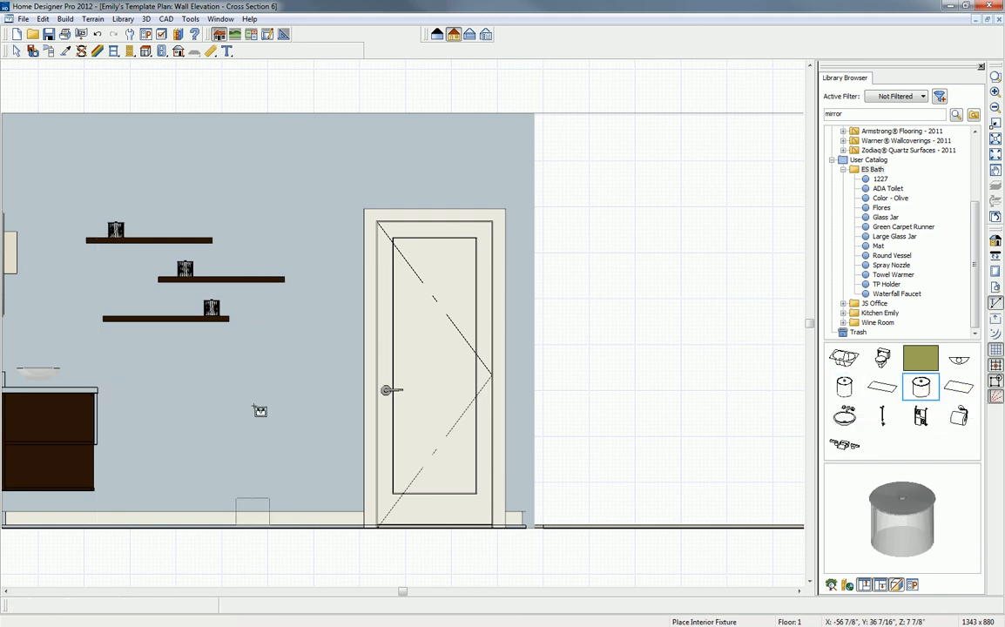
click(250, 510)
drag(250, 512, 251, 263)
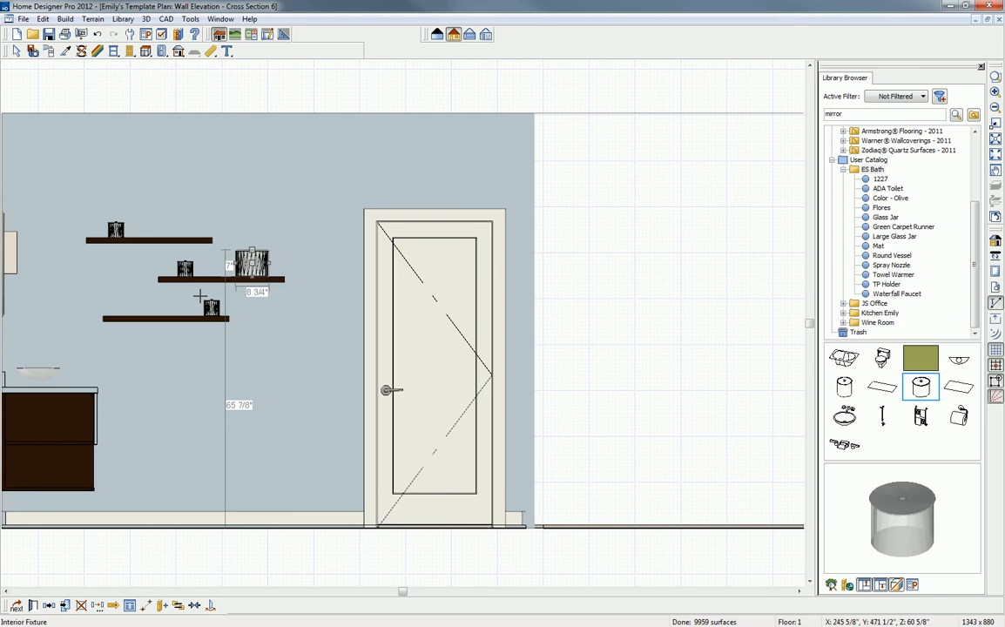
Step: Copy the large glass jar and set the copy on the top shelf beside the small jar
click(64, 604)
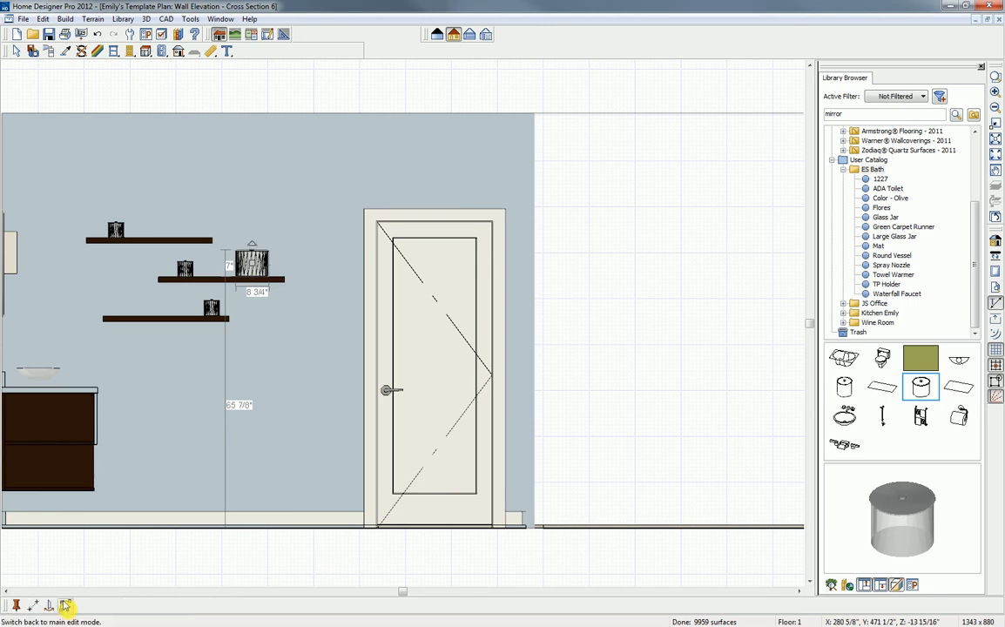
click(215, 270)
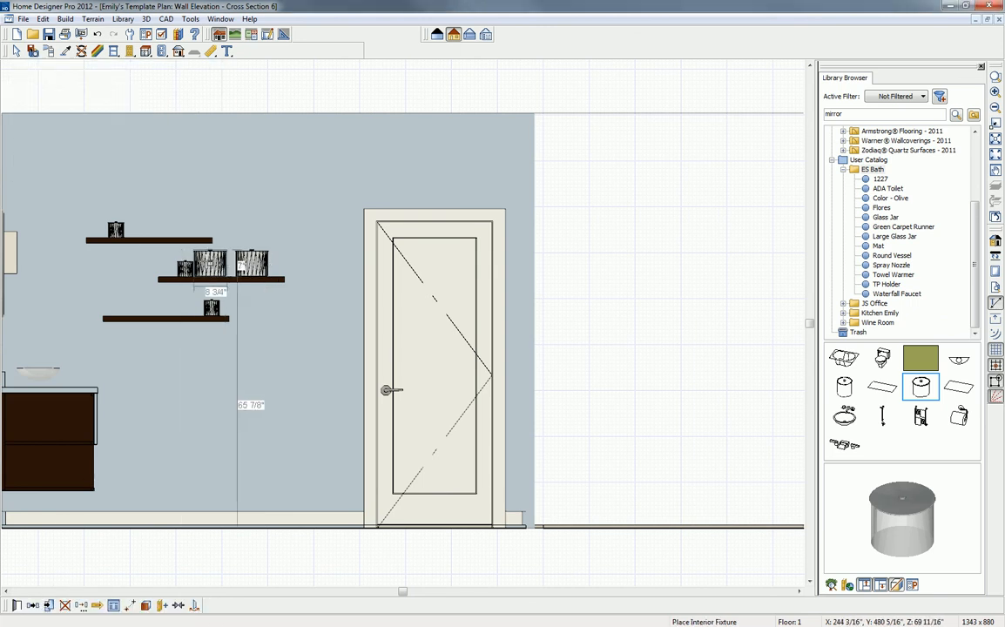
drag(209, 261, 152, 223)
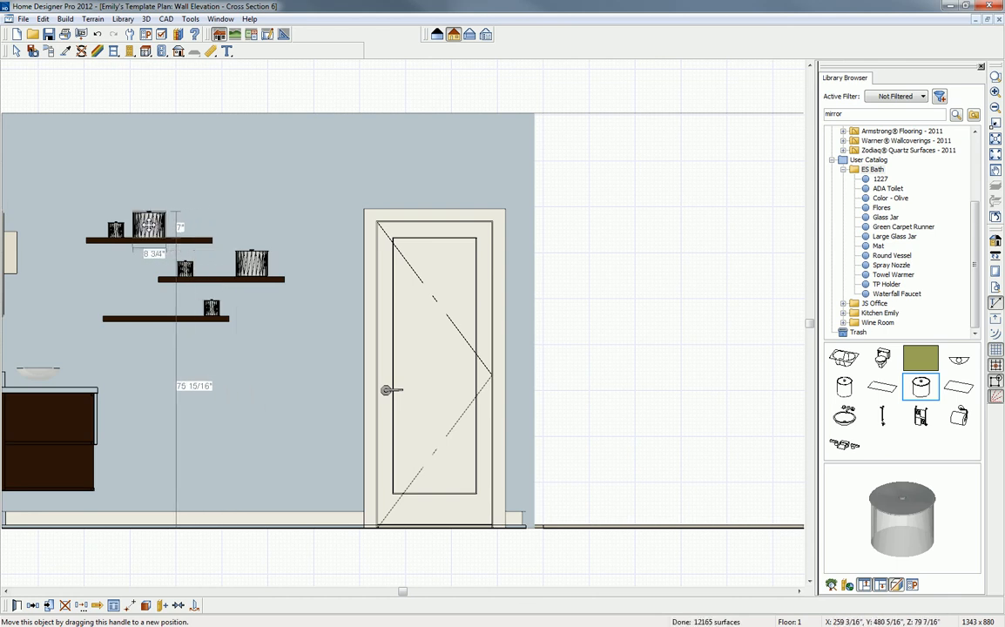
key(Escape)
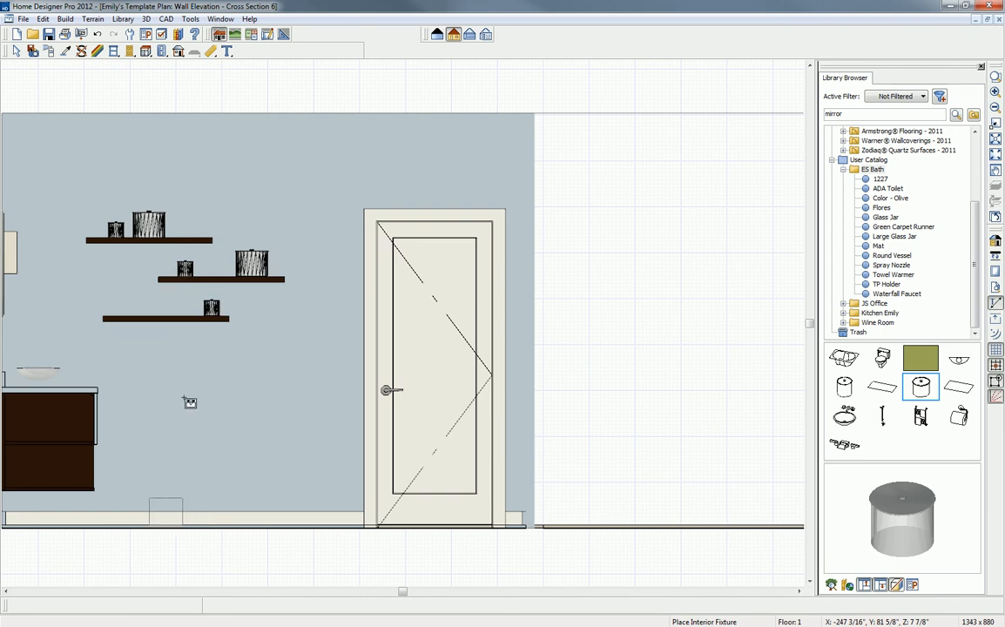
Step: Copy the top shelf's large jar to its door-side end, and add two more copies on the lowest shelf beside the small jar
click(148, 224)
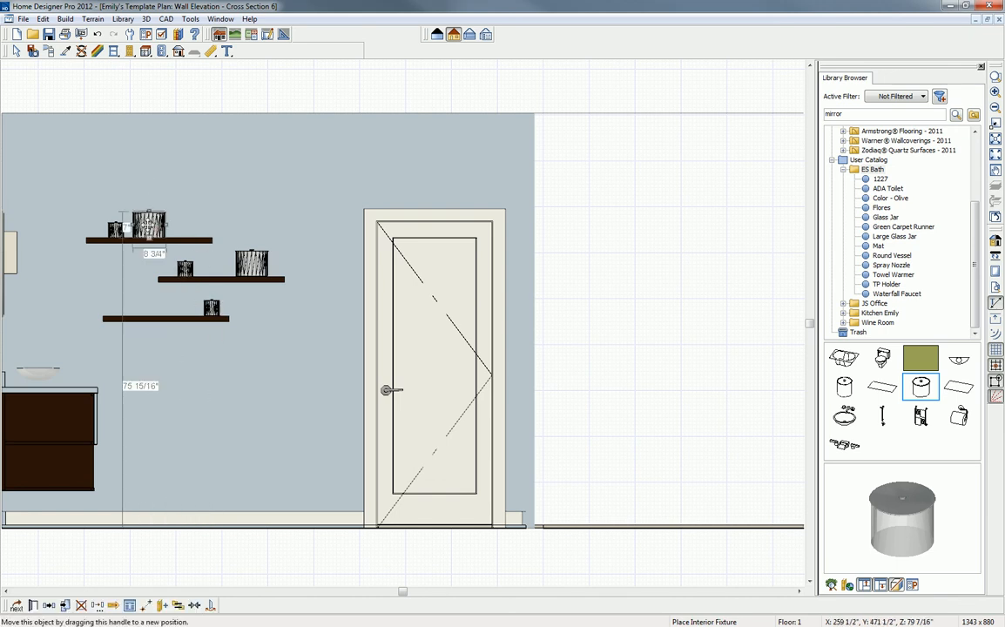
click(60, 606)
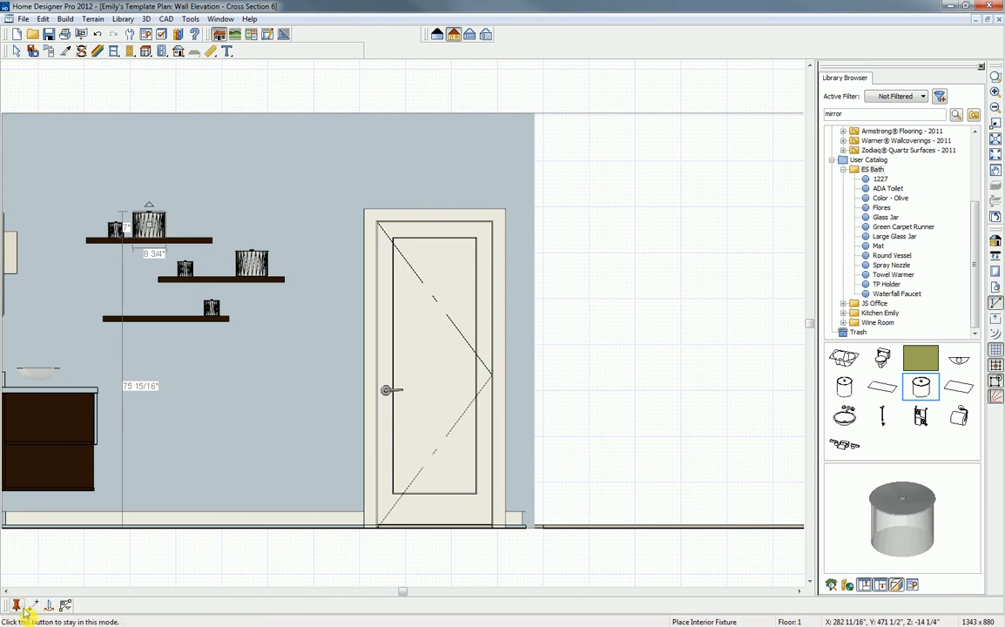
click(192, 223)
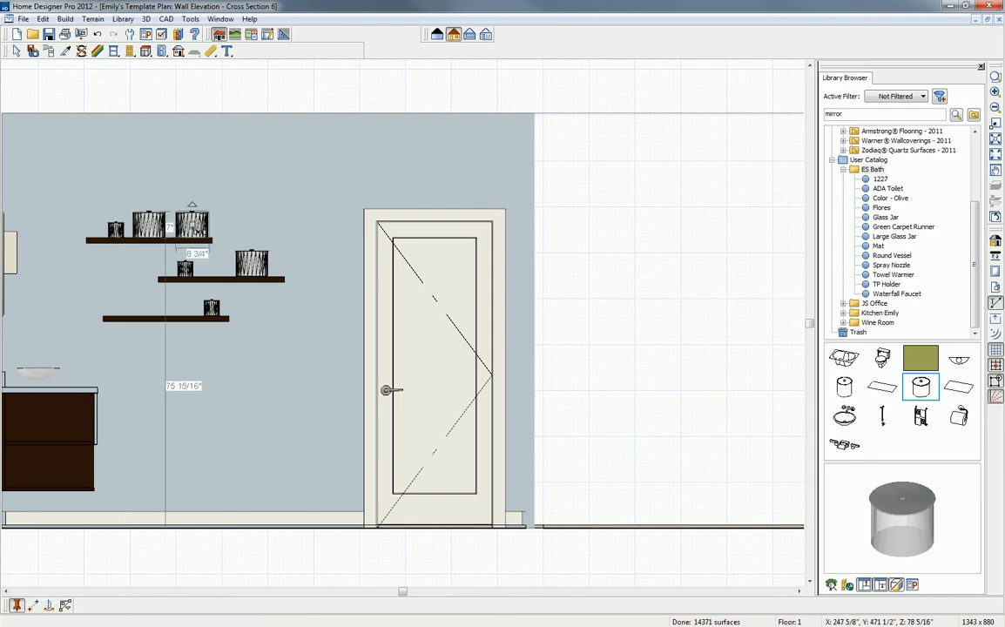
drag(192, 224, 135, 304)
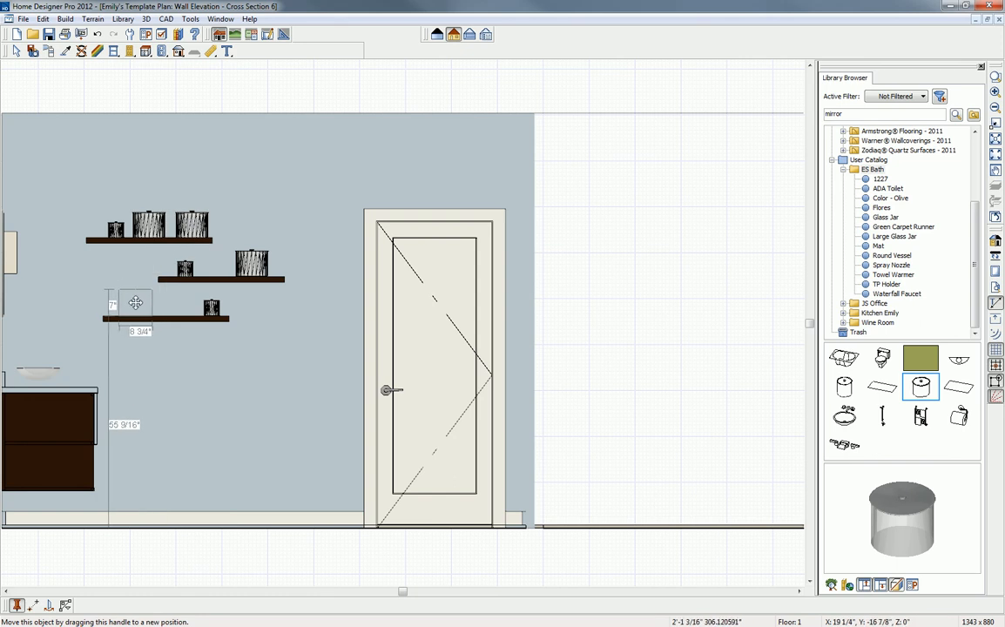
click(187, 303)
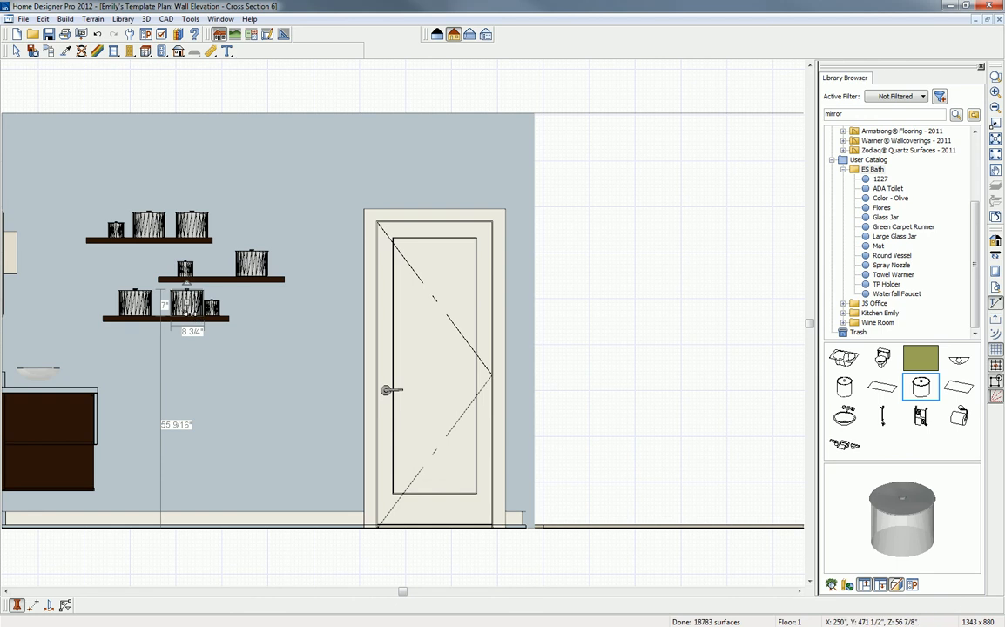
Step: Reposition the large jar overlapping the small one on the lowest shelf so it stands between the other two jars
mouse_move(186, 301)
mouse_down()
mouse_move(177, 298)
mouse_move(203, 301)
mouse_up()
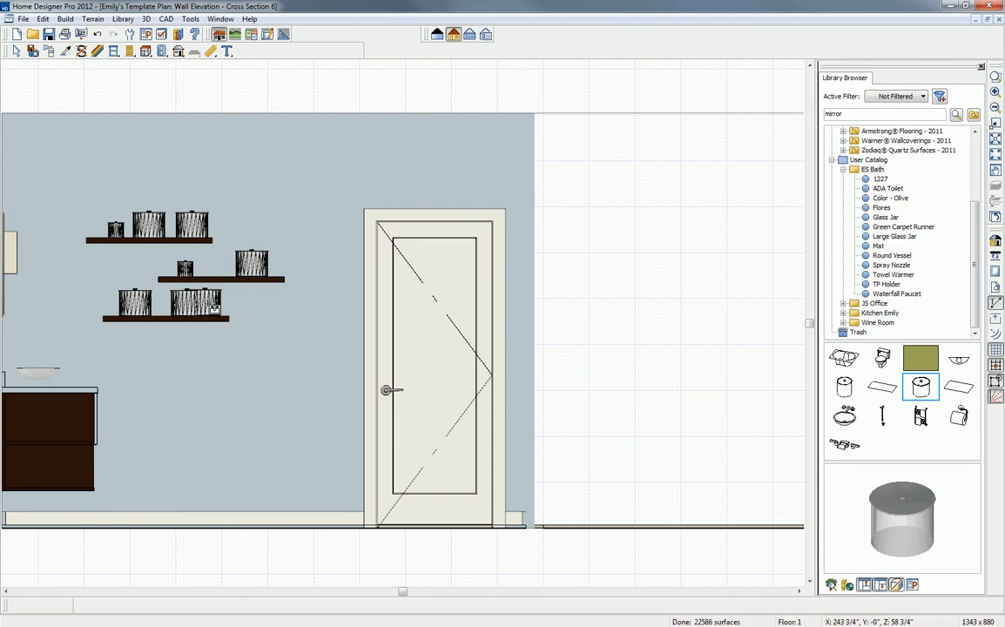
key(space)
click(211, 310)
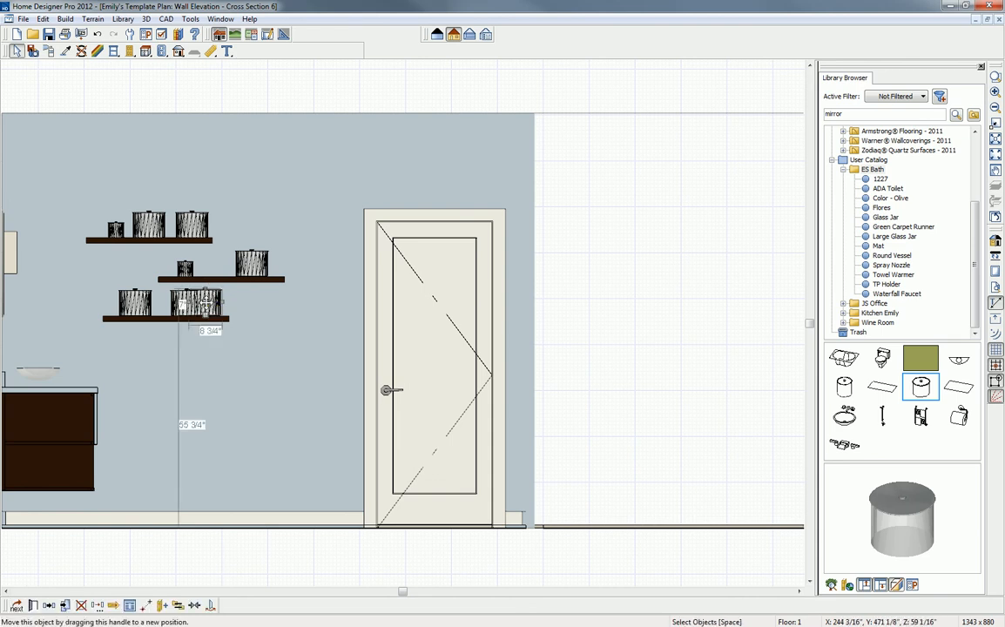
drag(210, 311, 178, 301)
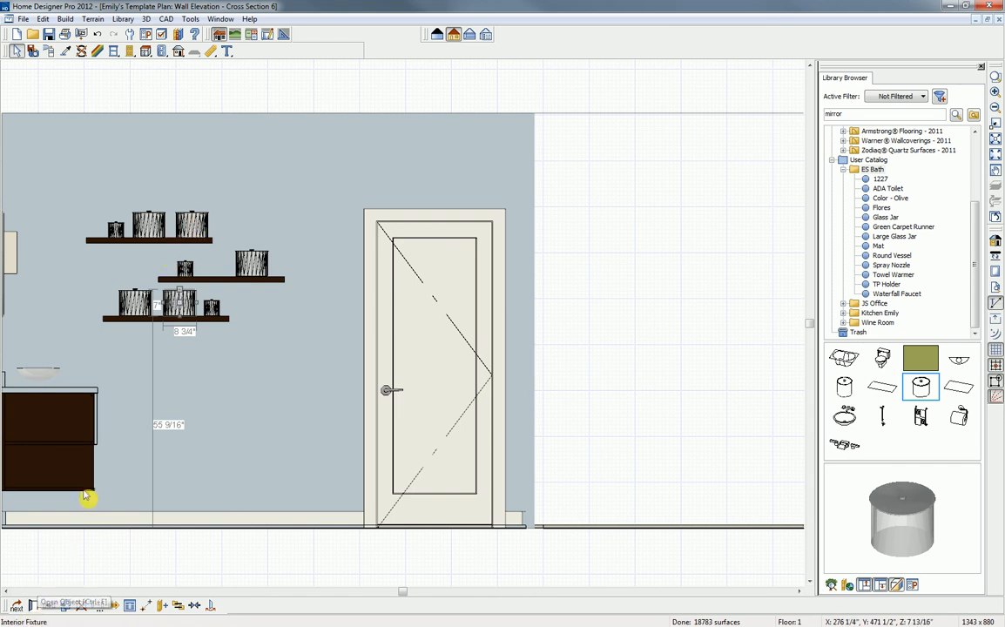
Step: Resize the middle jar on the lowest shelf to 5" high, 5" wide and 5" deep
double_click(177, 302)
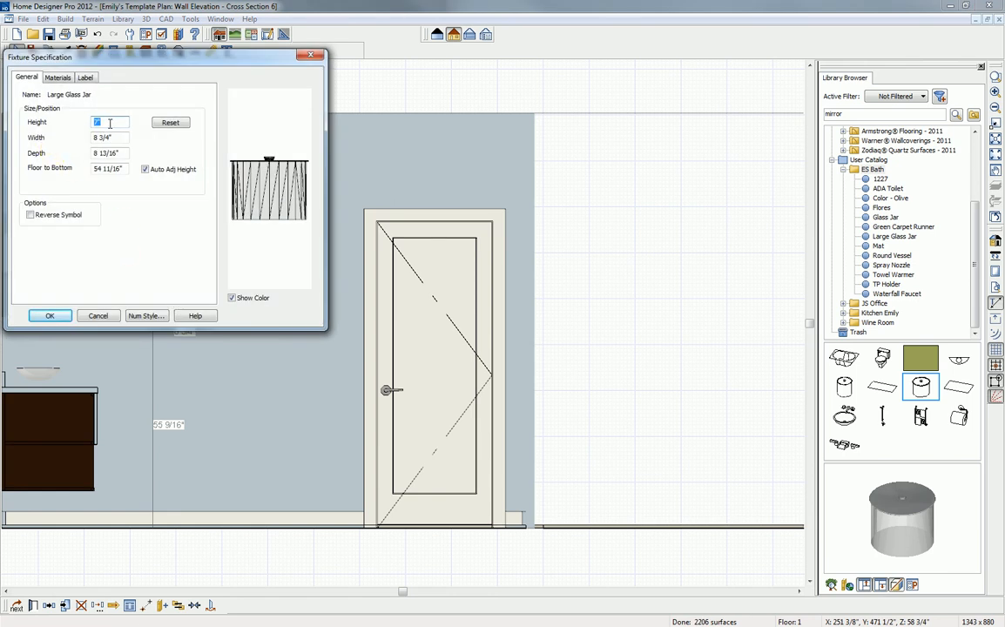
key(Tab)
text(5)
key(Tab)
text(5)
key(Tab)
click(100, 123)
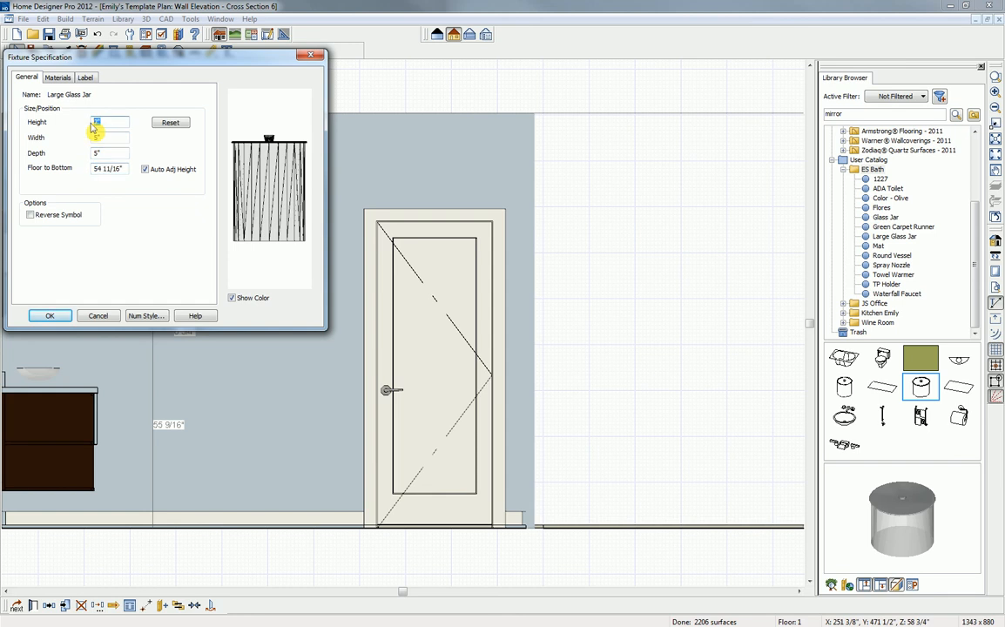
text(5)
key(Tab)
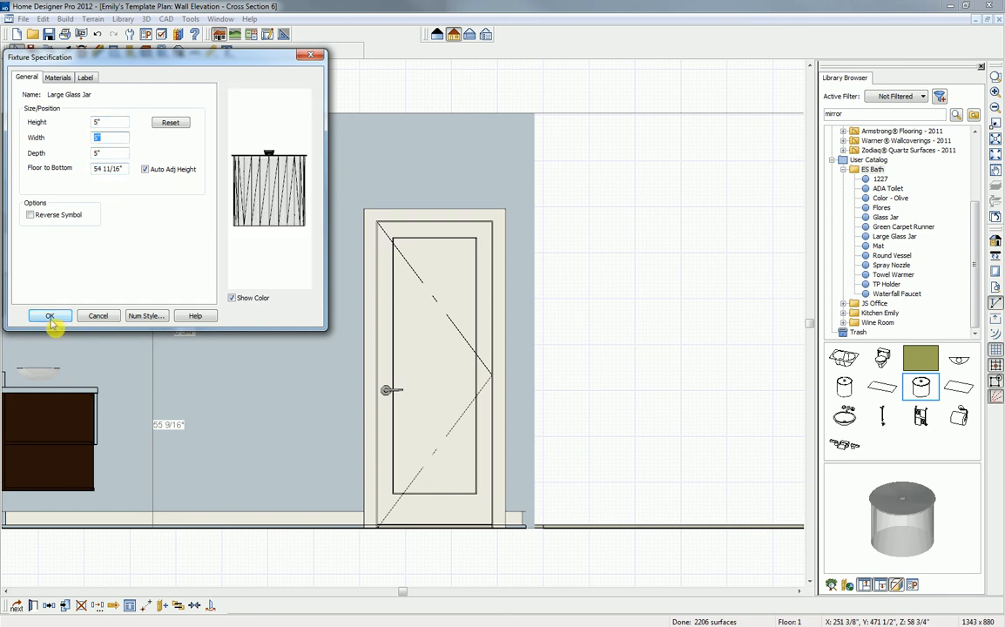
click(49, 316)
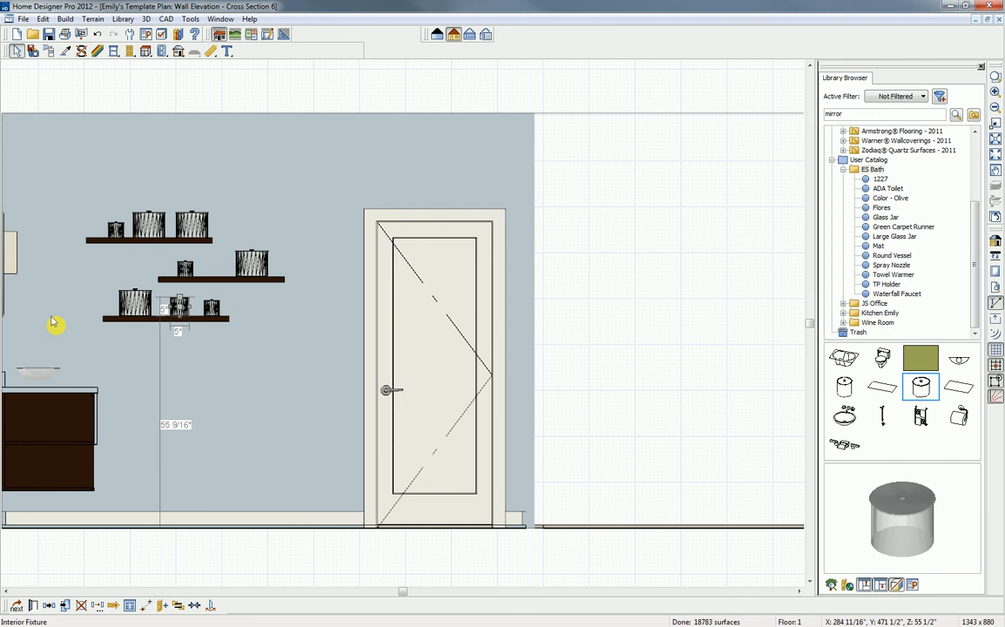
Step: Resize the door-side large jar on the top shelf to 5" in height, width and depth
click(194, 223)
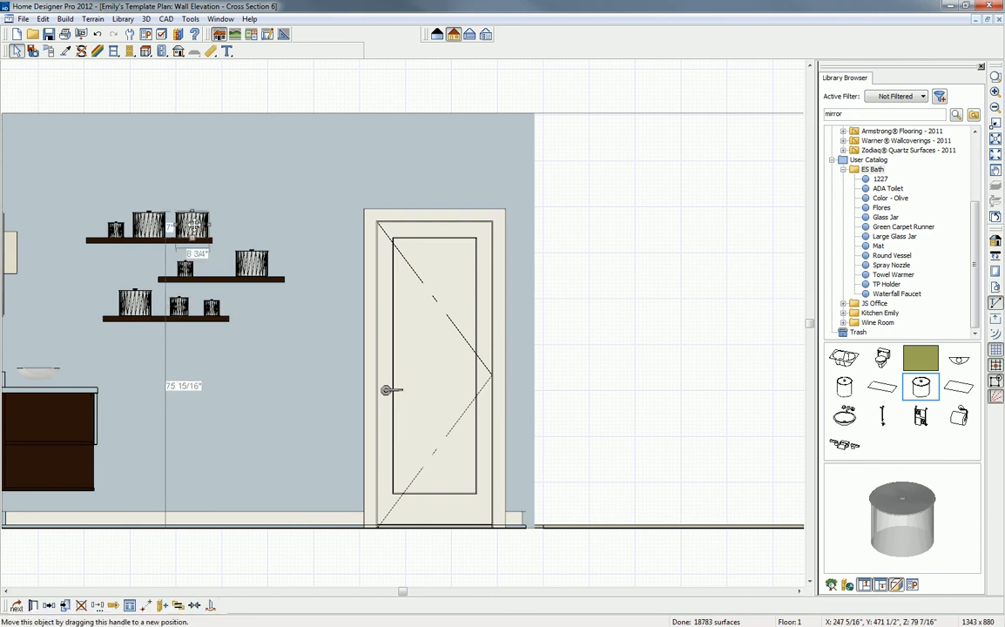
click(33, 605)
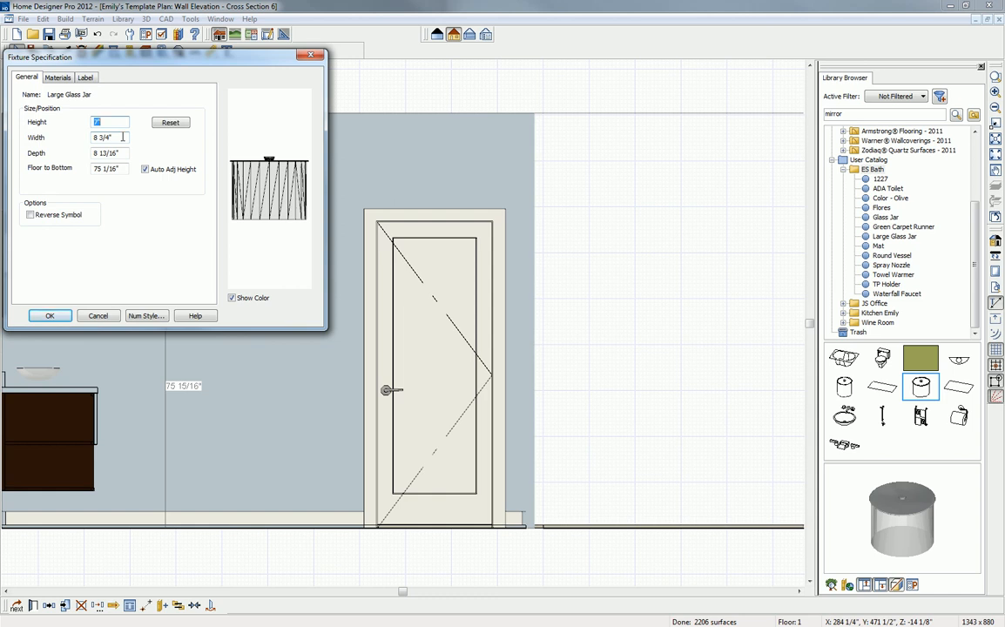
key(Tab)
text(5)
key(Tab)
text(5)
click(68, 317)
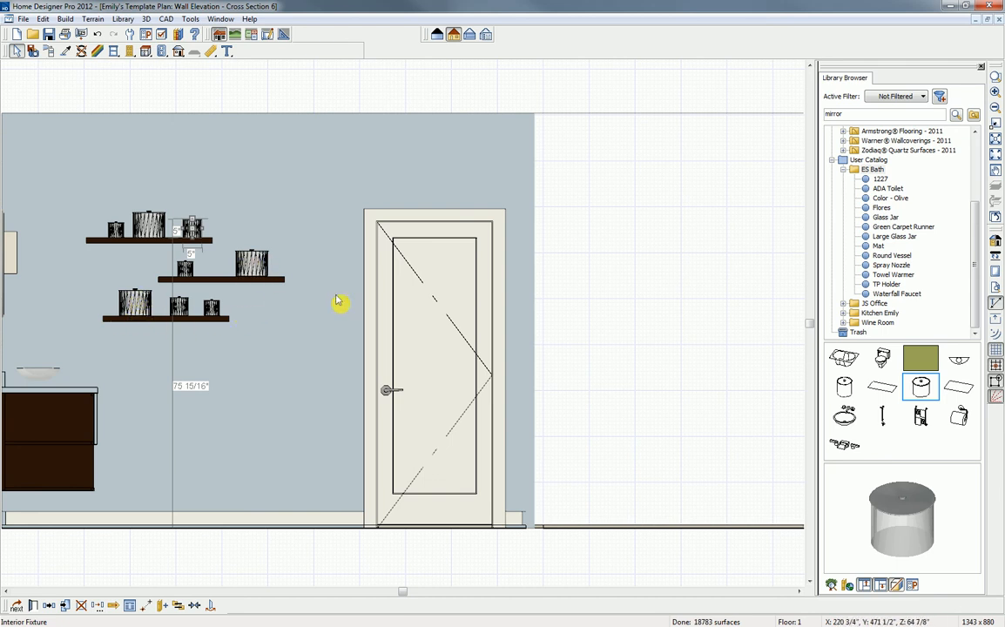
Step: Close the wall elevation and create a full camera view aimed at the vanity corner and wall shelves
click(999, 19)
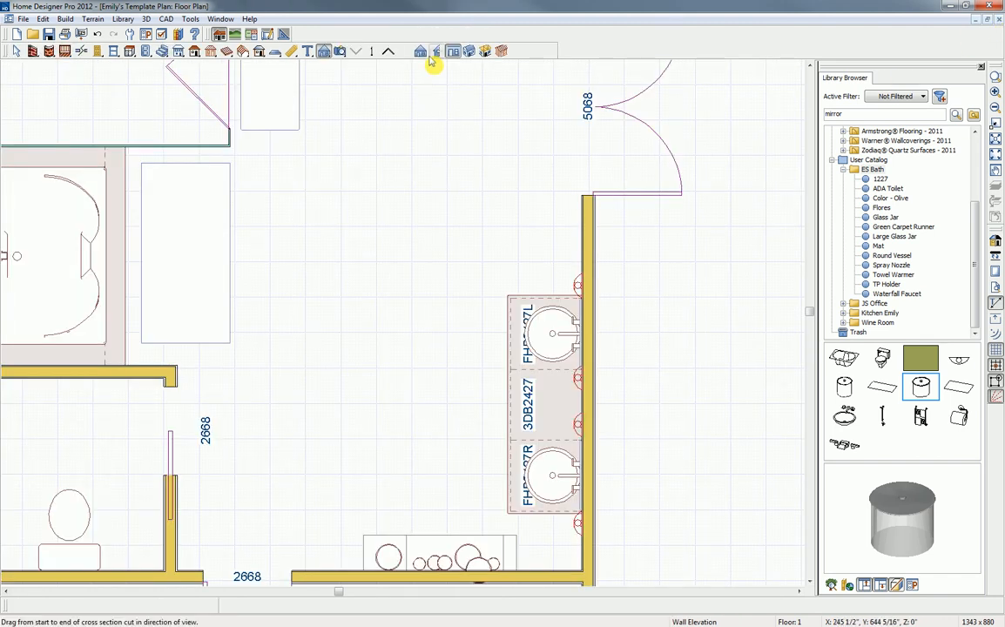
click(339, 51)
drag(301, 324, 391, 418)
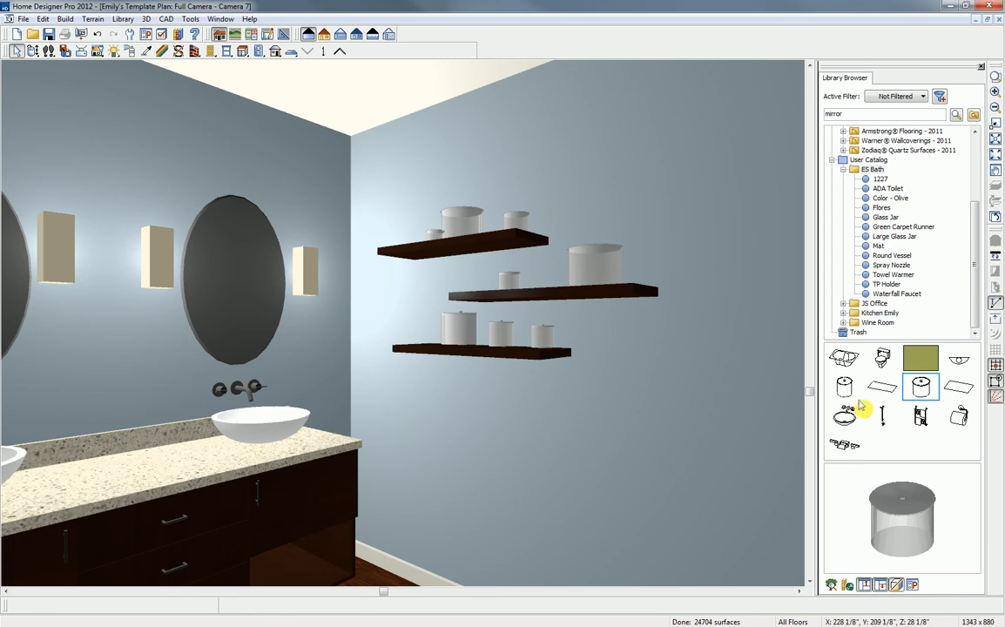
Step: Paint the large jars on the middle and top shelves and the lowest shelf's middle jar with Color - Olive, one component at a time
click(920, 357)
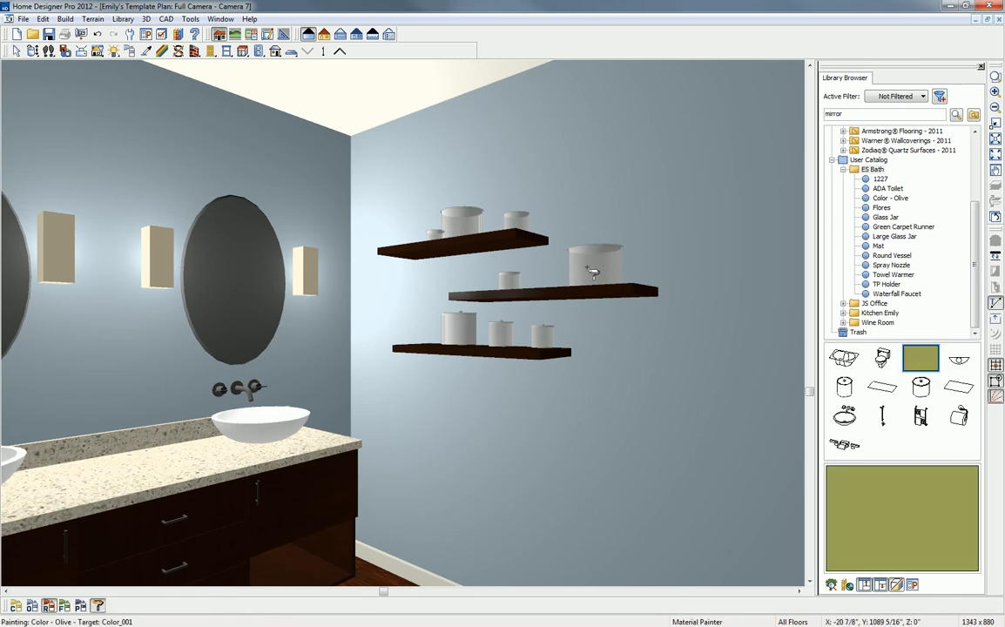
click(97, 607)
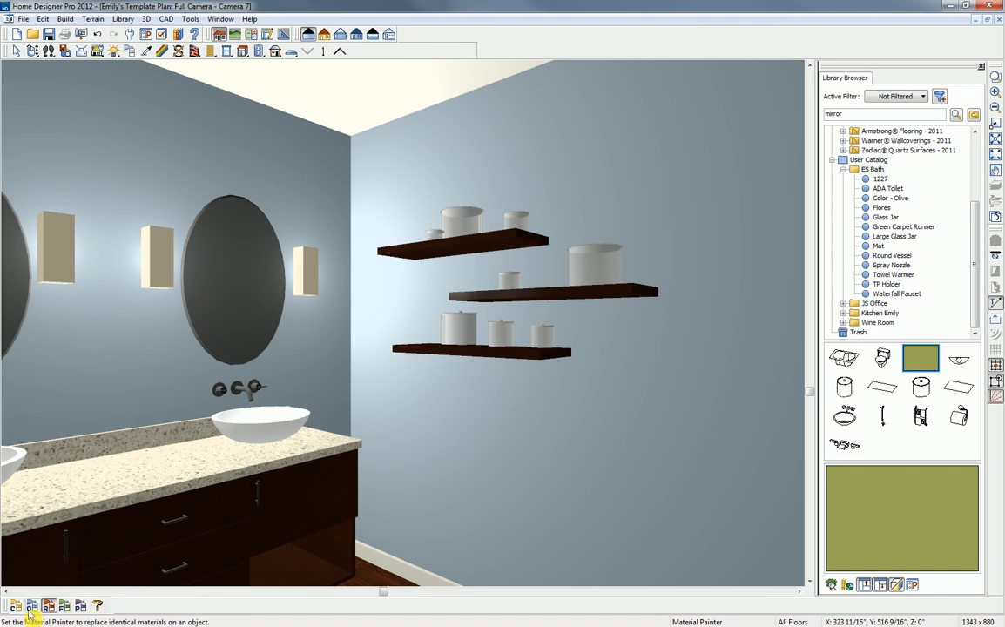
click(17, 607)
click(605, 275)
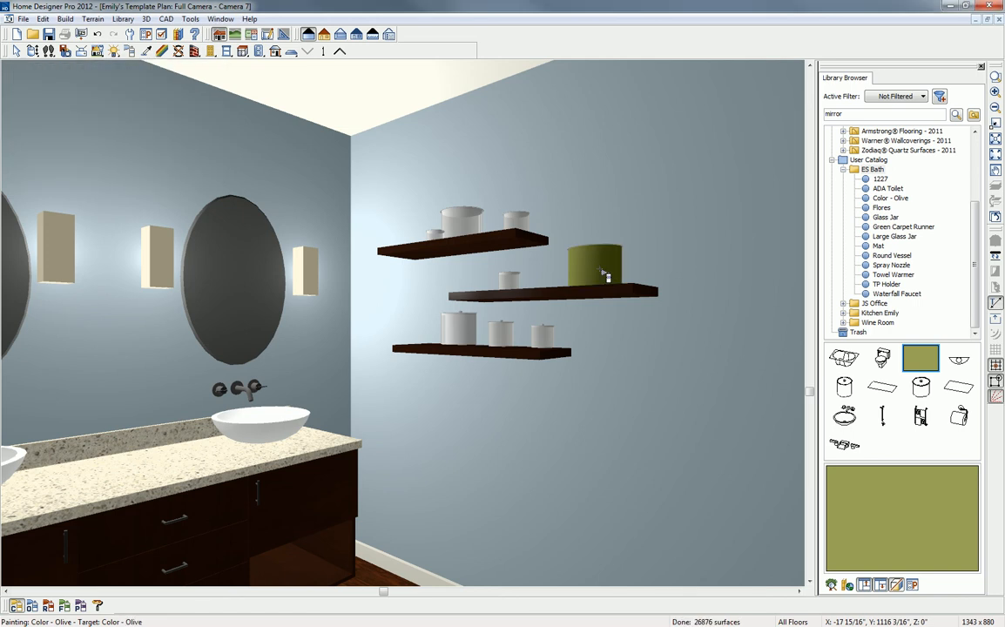
click(462, 220)
click(502, 335)
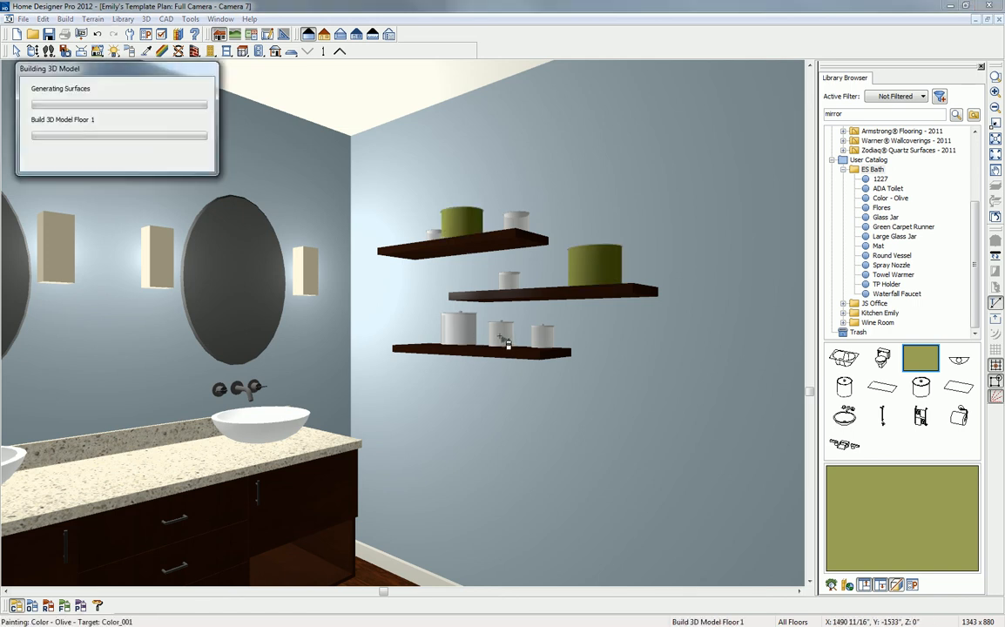
Step: Pick up the Porcelain material from the vessel sink and paint the lowest shelf's vanity-side jar and the top shelf's door-side jar with it
click(144, 50)
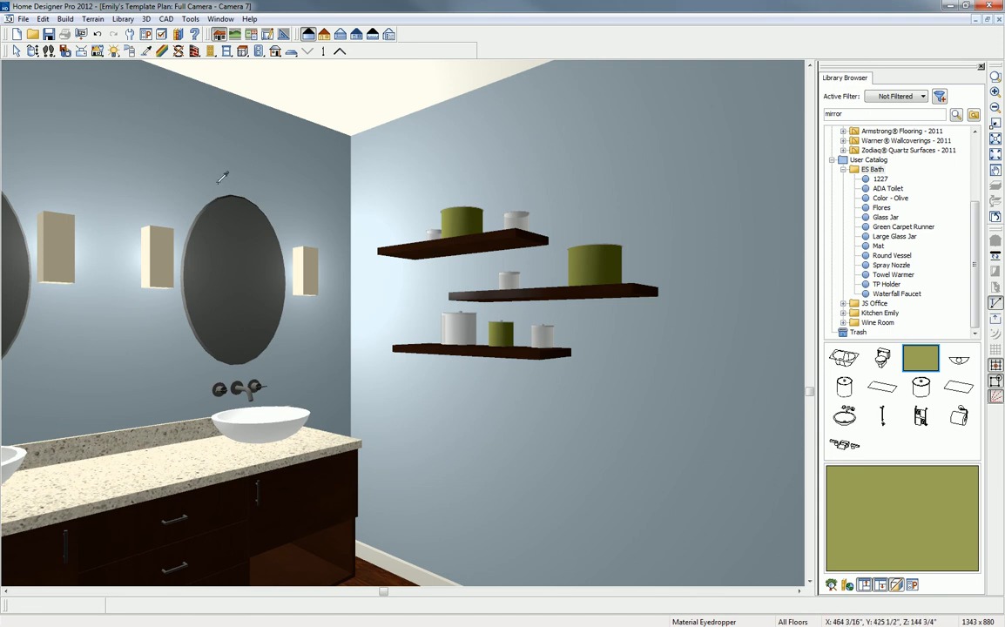
click(271, 414)
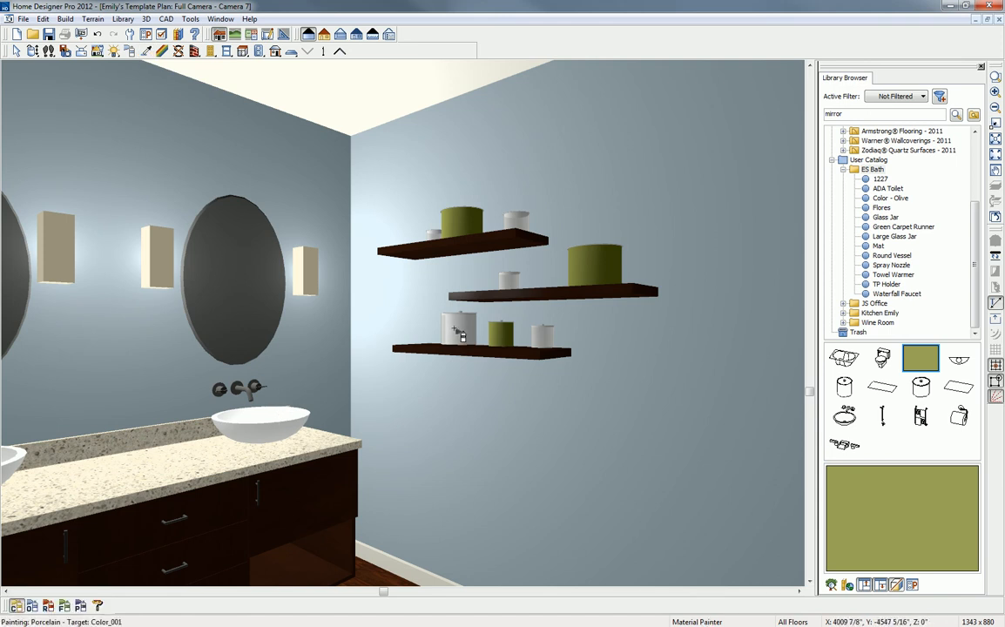
click(478, 310)
click(527, 226)
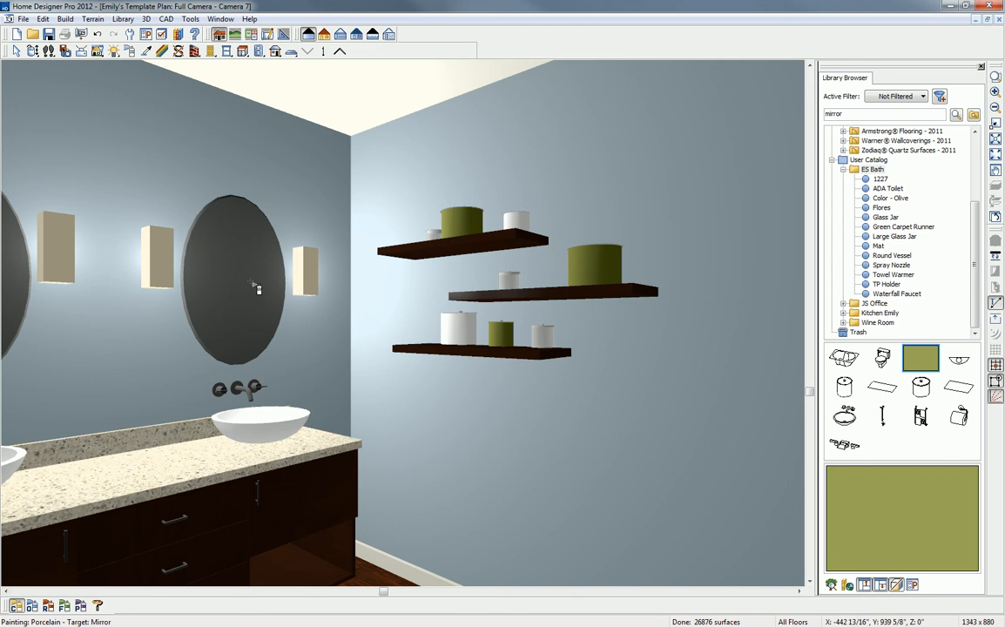
Step: Close the shelf view, create a full camera view from the wall behind the shelf-side sink looking into the room, and narrow the view area
click(998, 19)
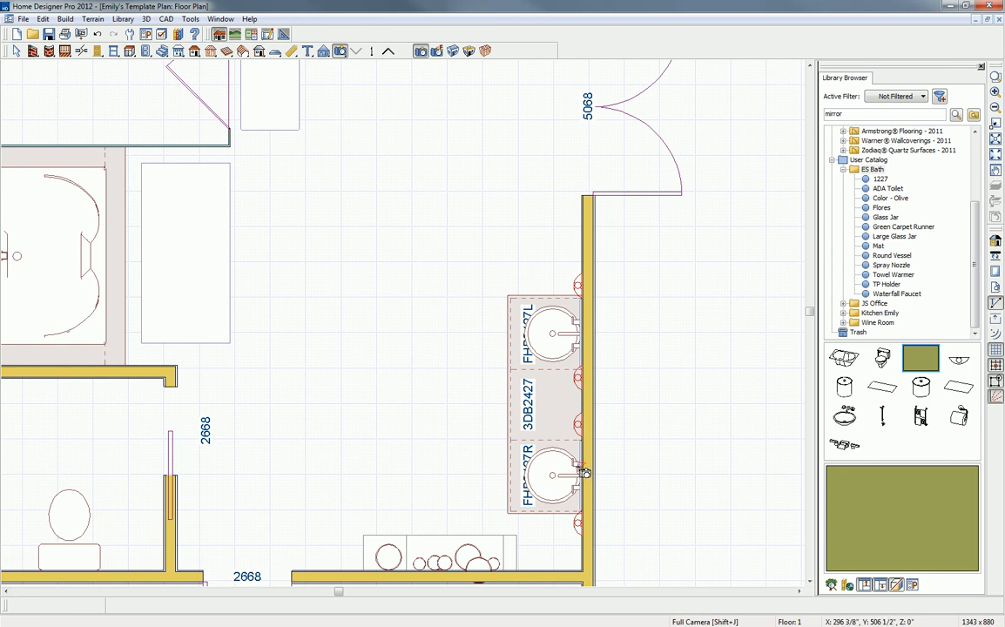
drag(585, 473, 514, 472)
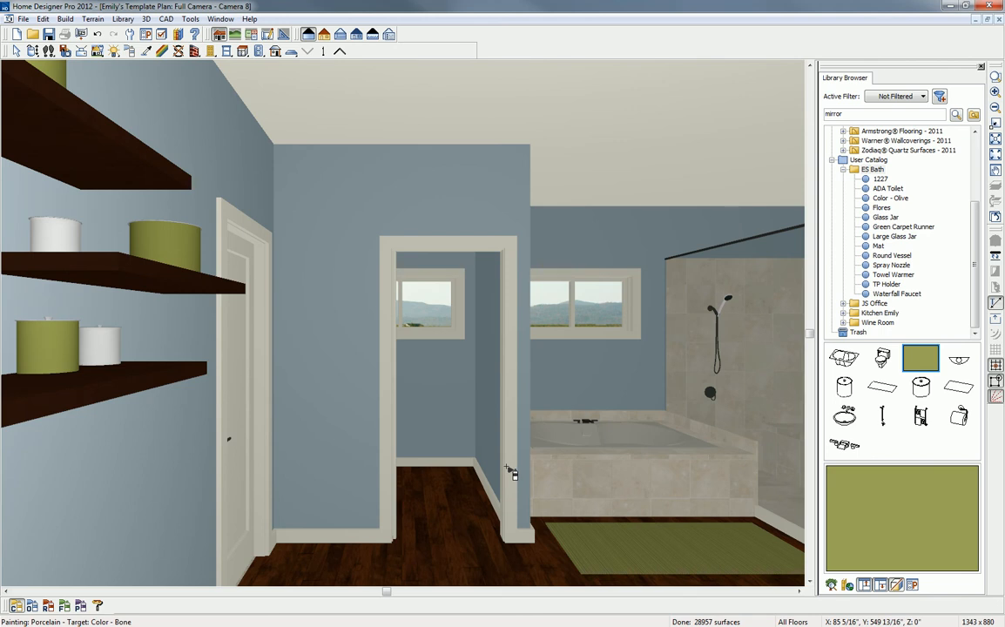
drag(816, 392, 663, 394)
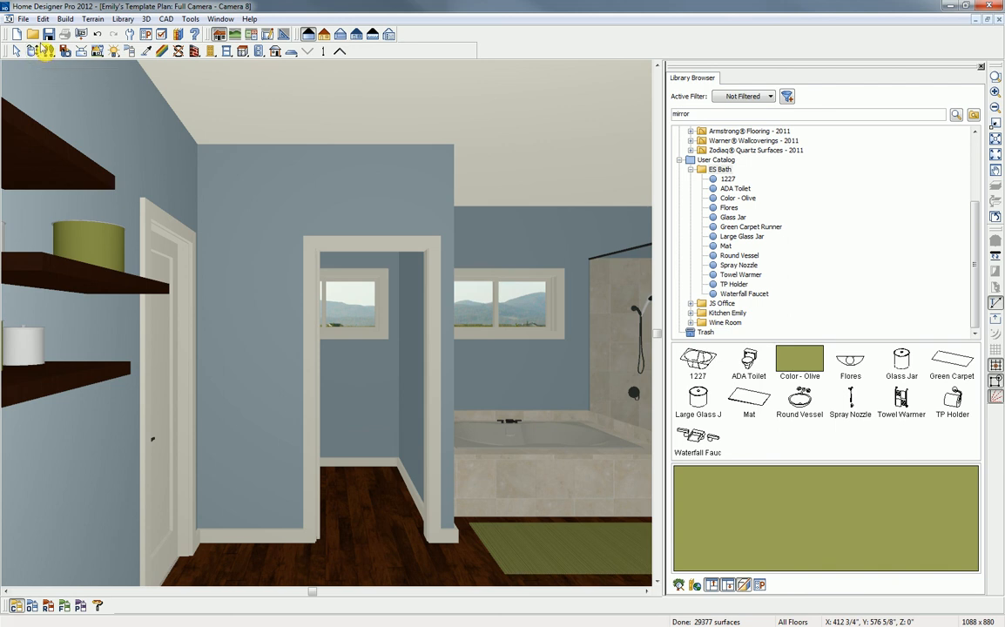
Step: Export the current camera view as a picture named Mirror 1 to the Desktop
click(24, 19)
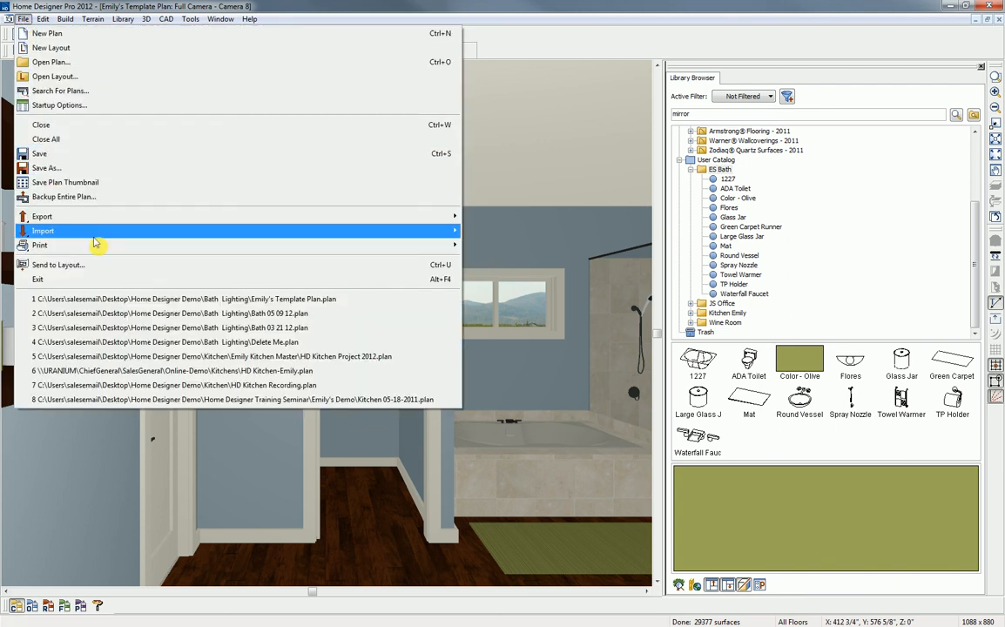
mouse_move(94, 237)
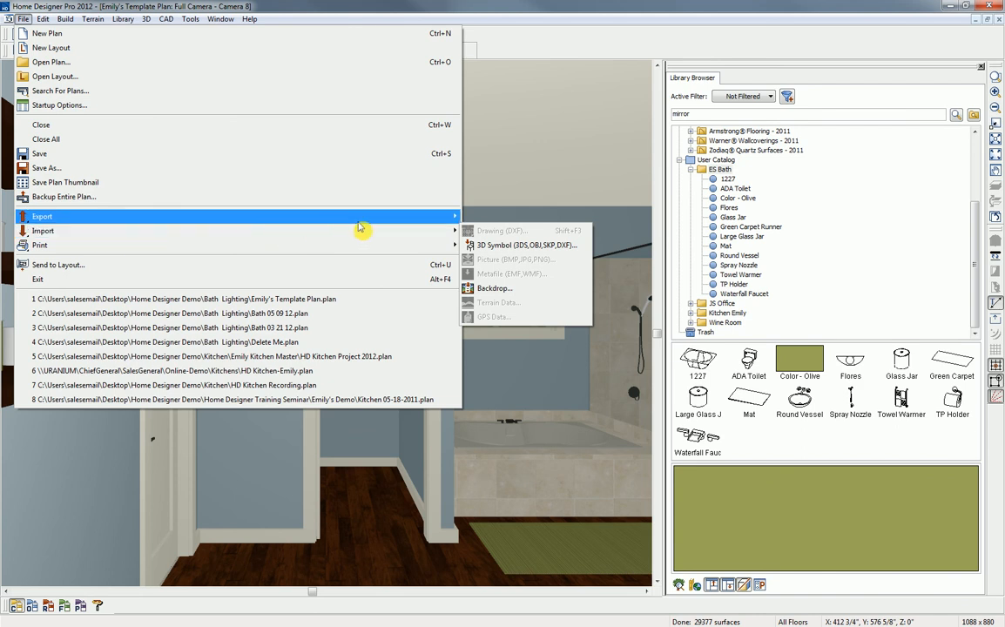
mouse_move(458, 218)
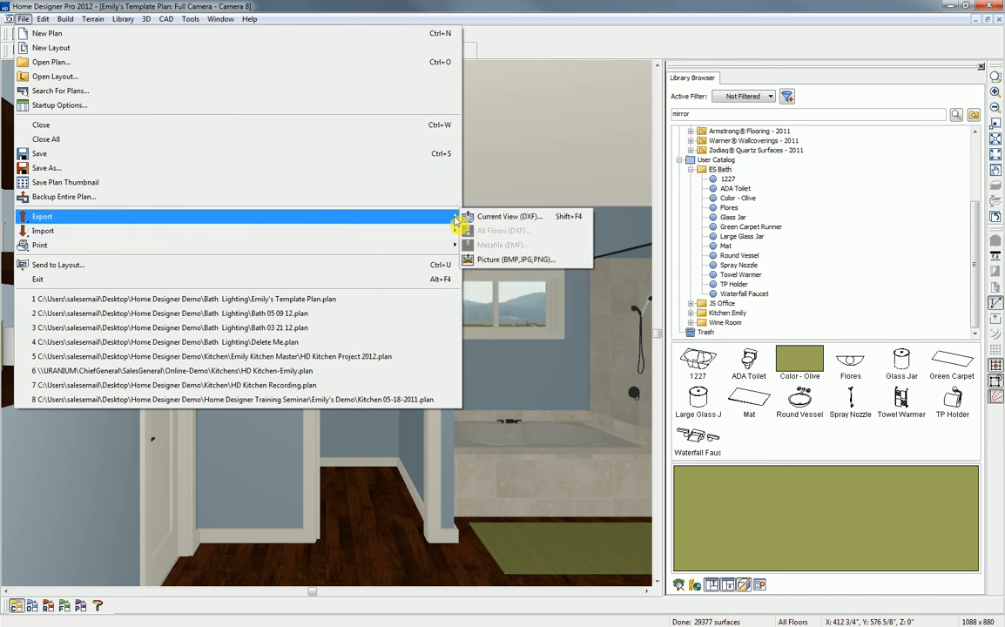
click(499, 264)
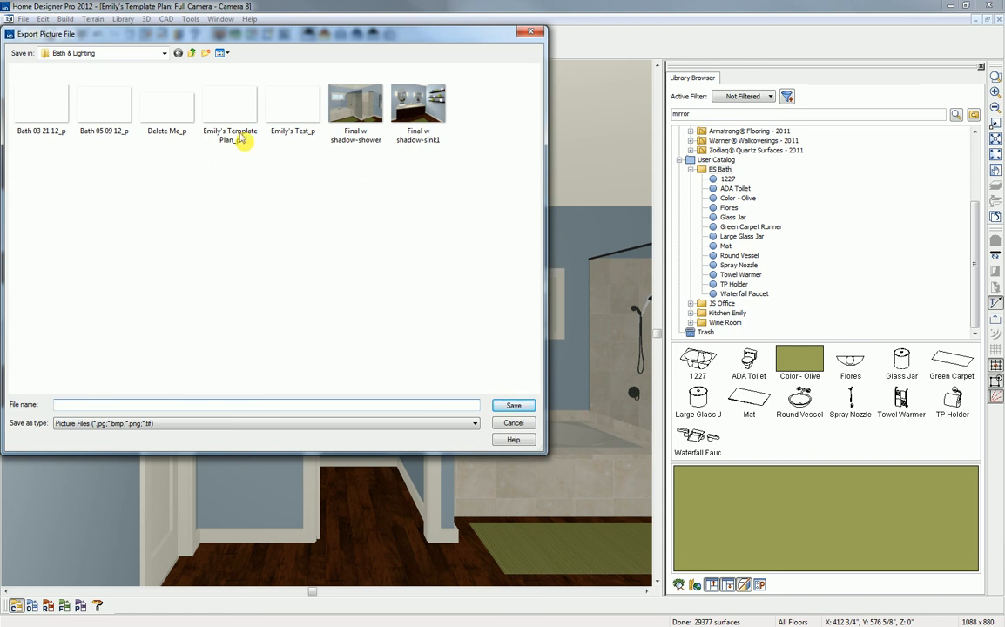
click(163, 53)
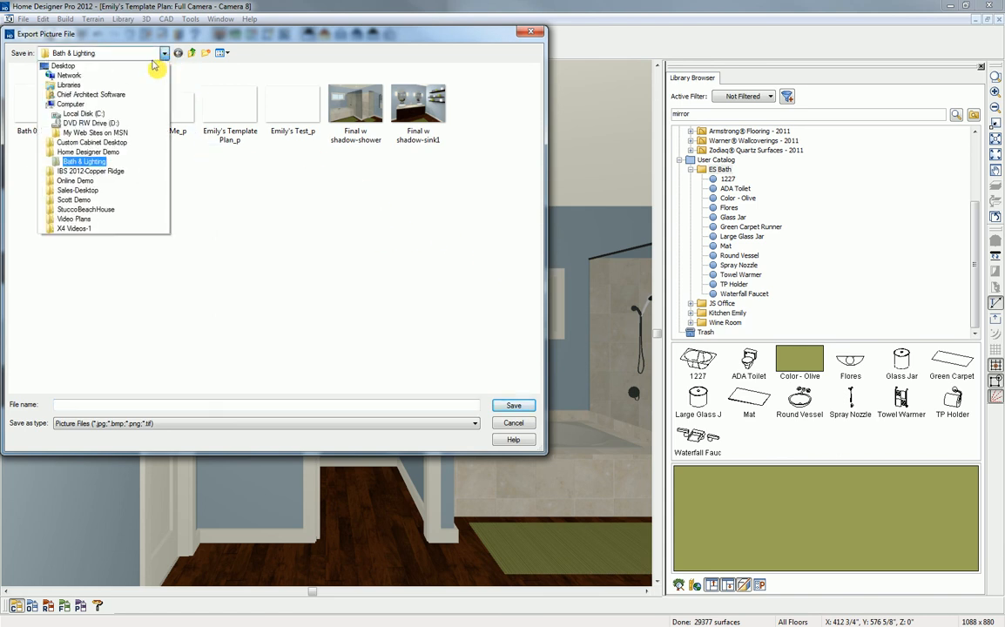
click(143, 66)
click(135, 404)
text(Mirror 1)
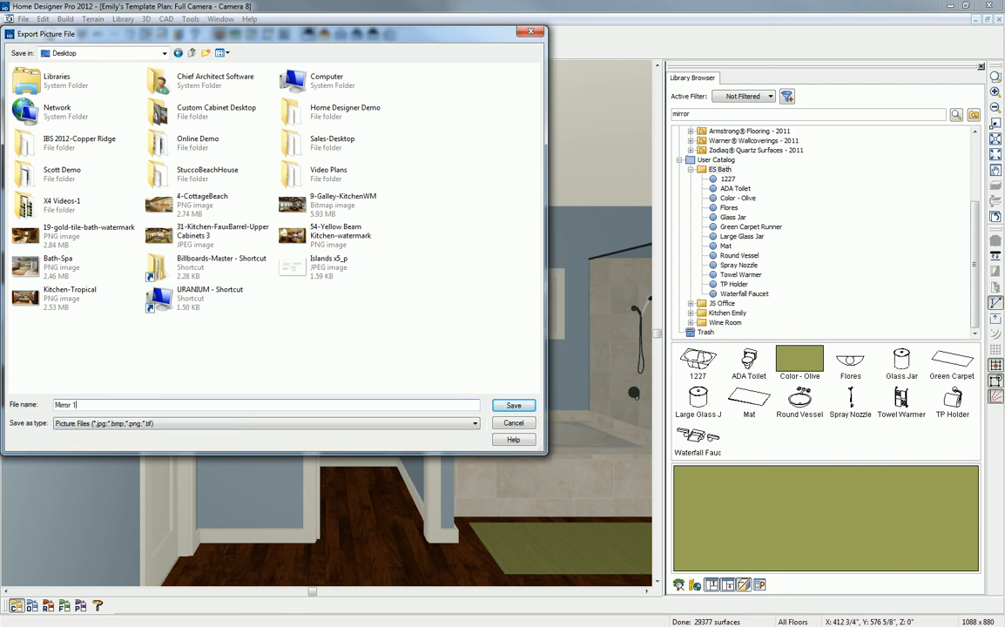
click(513, 405)
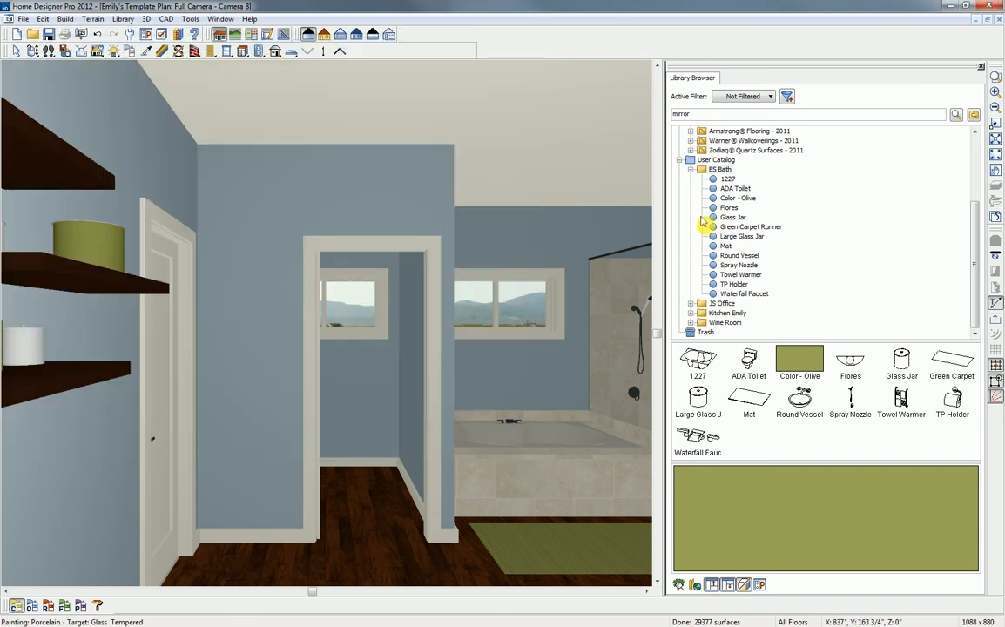
Step: Create a full camera view looking into the room from the wall behind the other sink and export it to the Desktop as Mirror 2
click(999, 21)
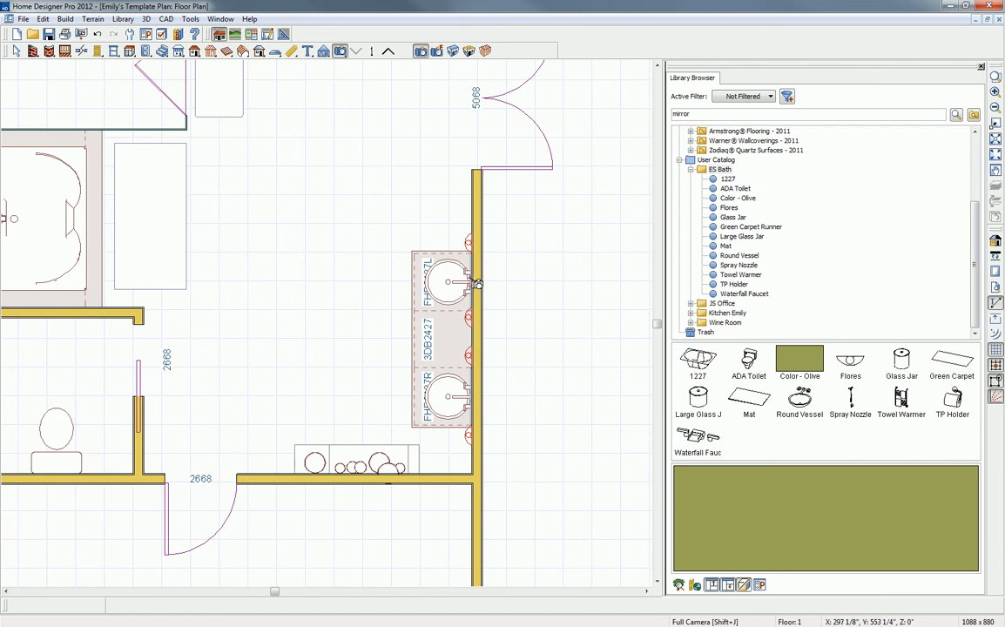
drag(477, 285, 379, 282)
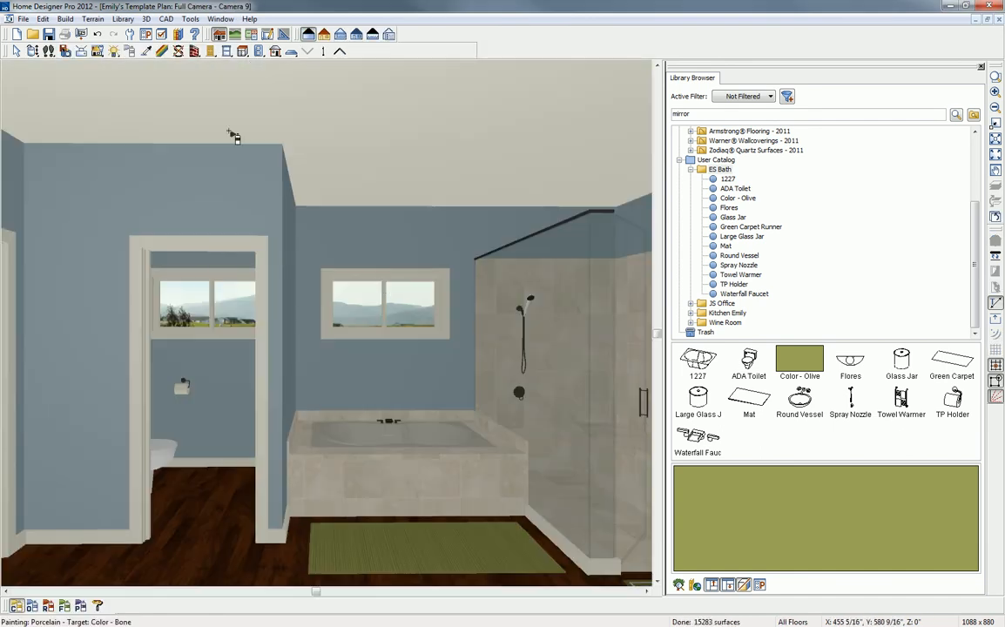
click(22, 18)
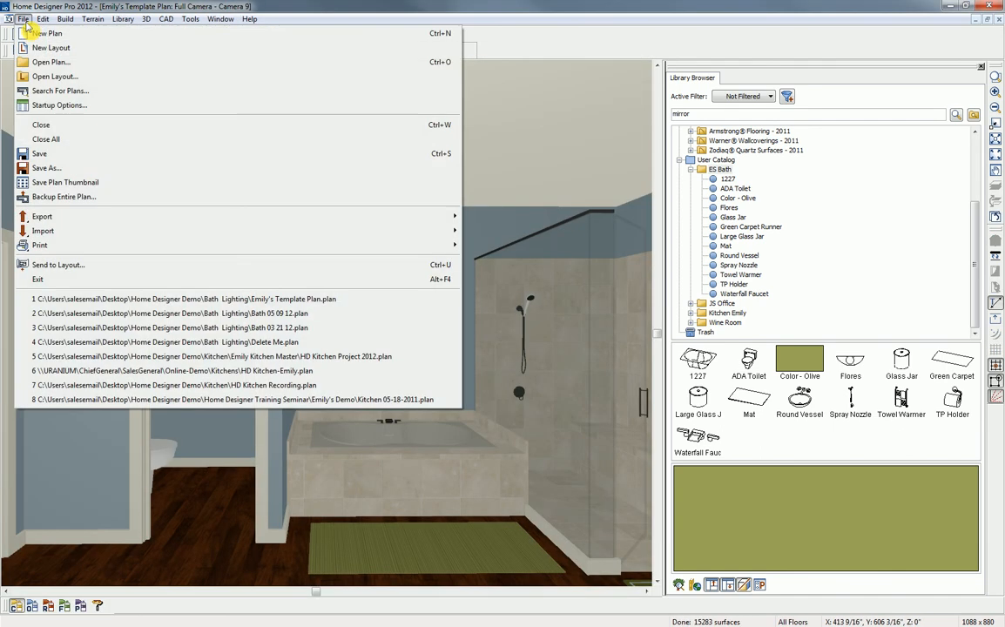
mouse_move(448, 216)
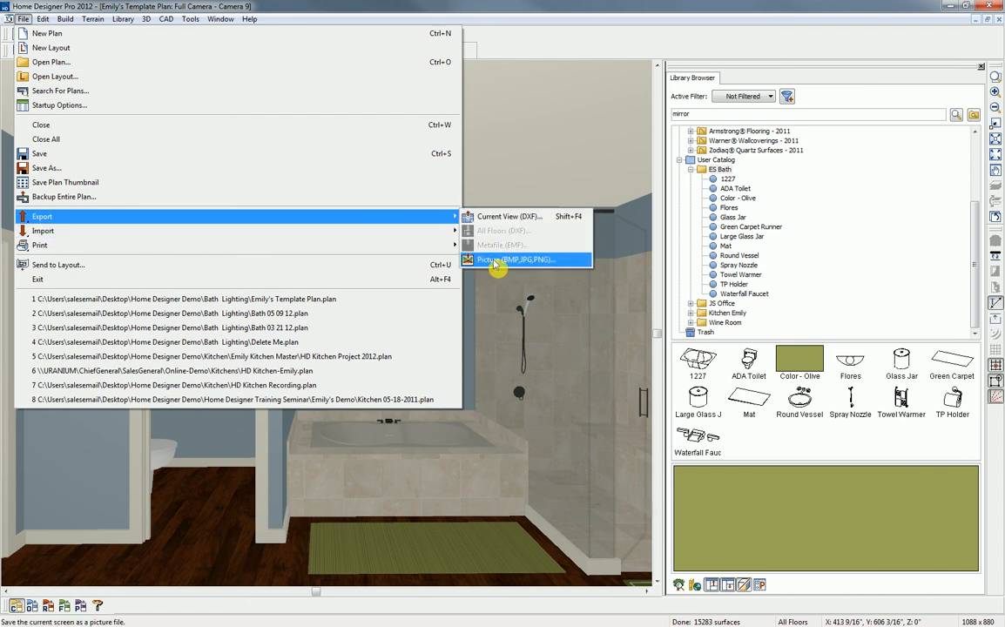
click(495, 260)
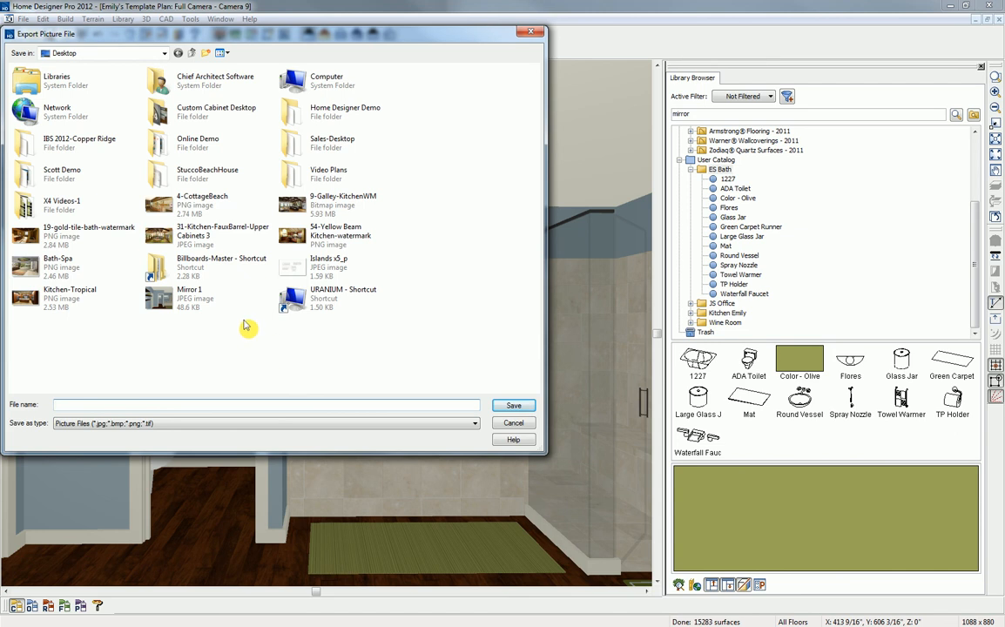
click(189, 295)
click(98, 404)
key(BackSpace)
text(2)
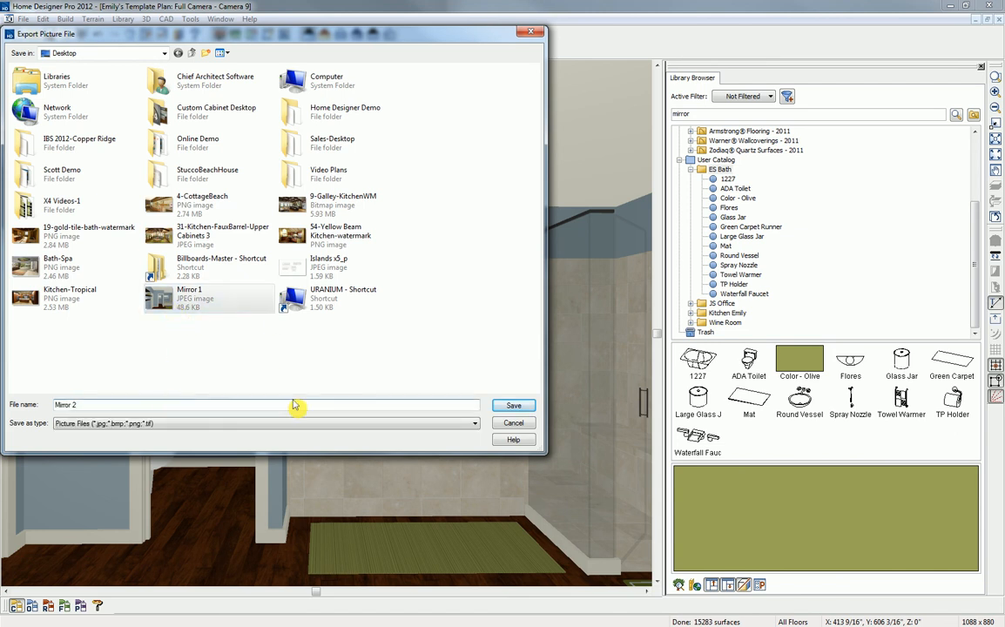
click(518, 406)
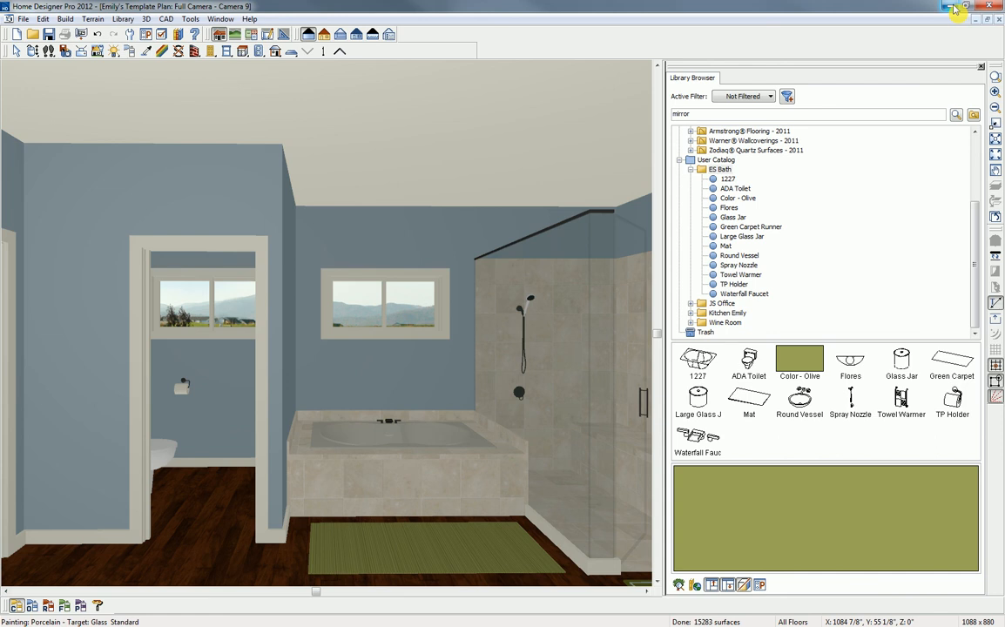
Step: Switch to Paint, open the Mirror 1 picture, flip it horizontally and save it
click(950, 6)
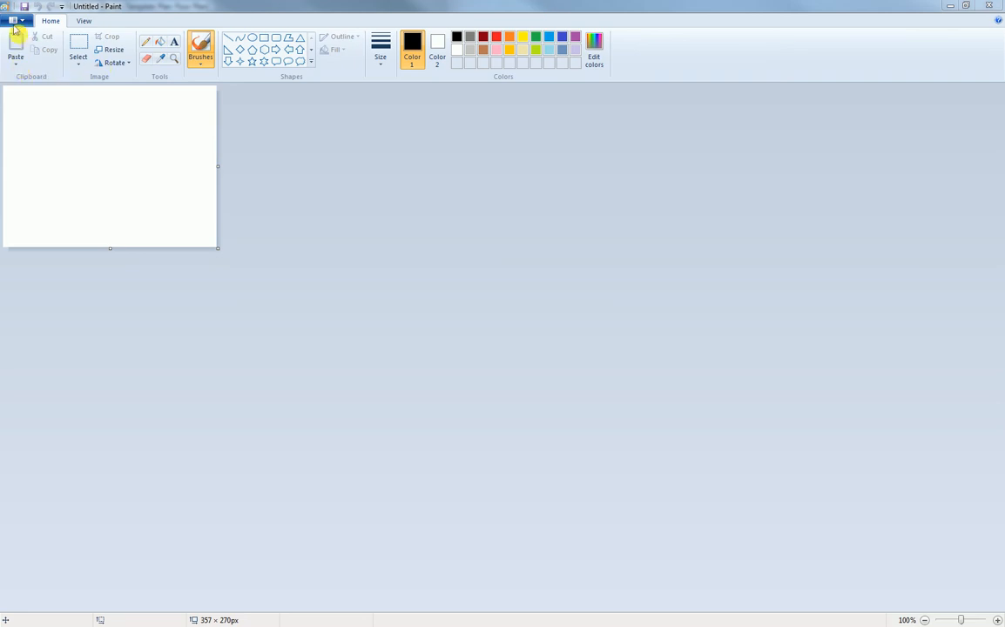
click(14, 23)
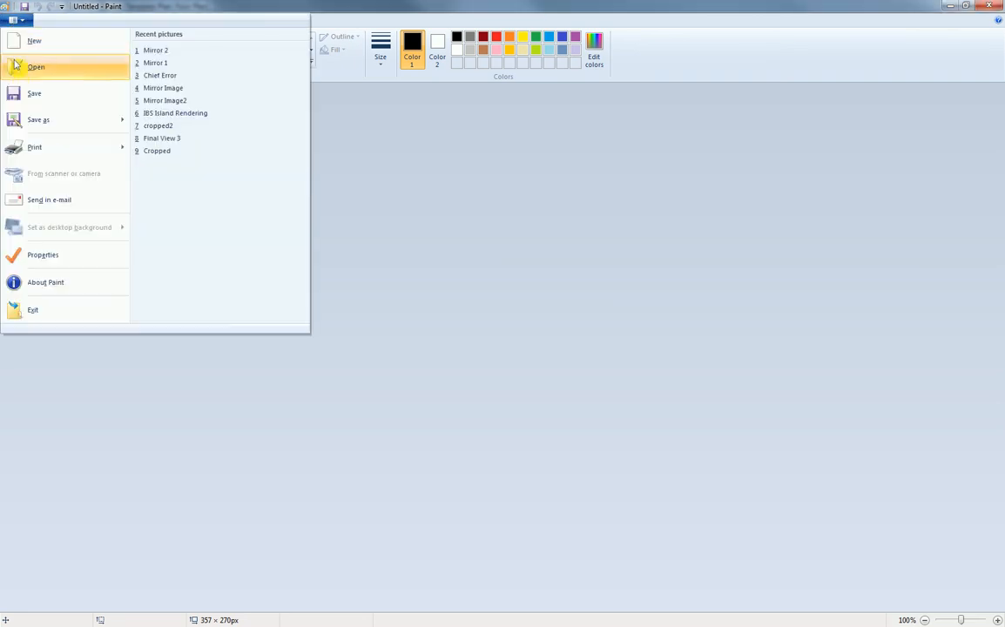
click(162, 66)
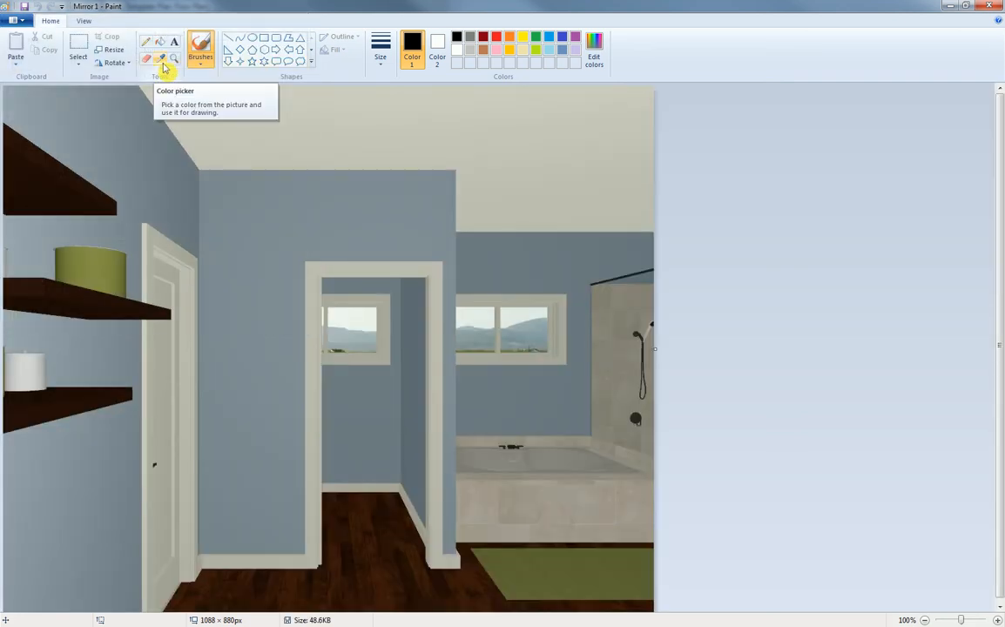
click(122, 66)
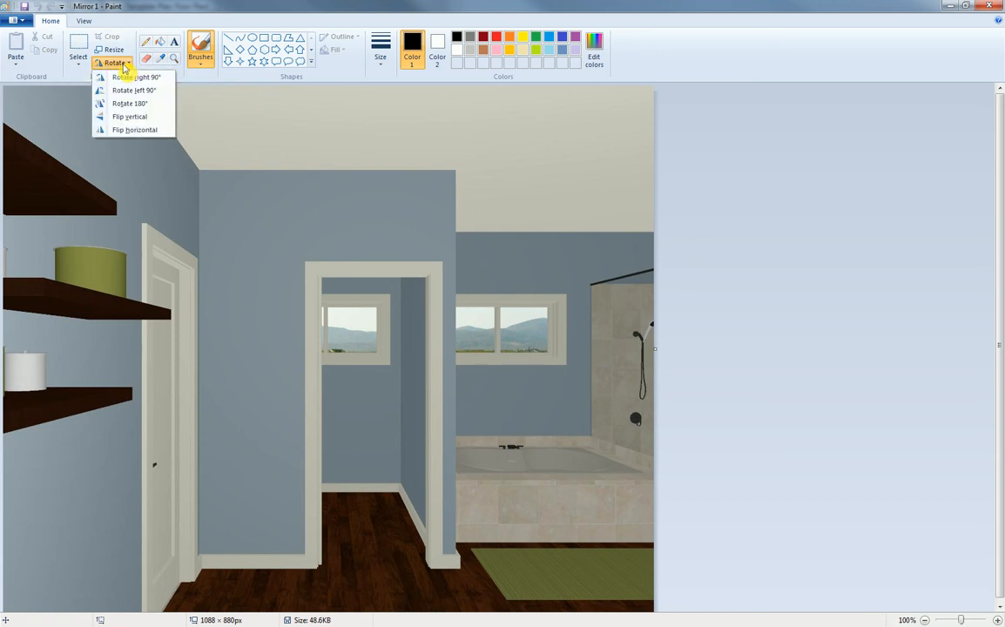
click(129, 132)
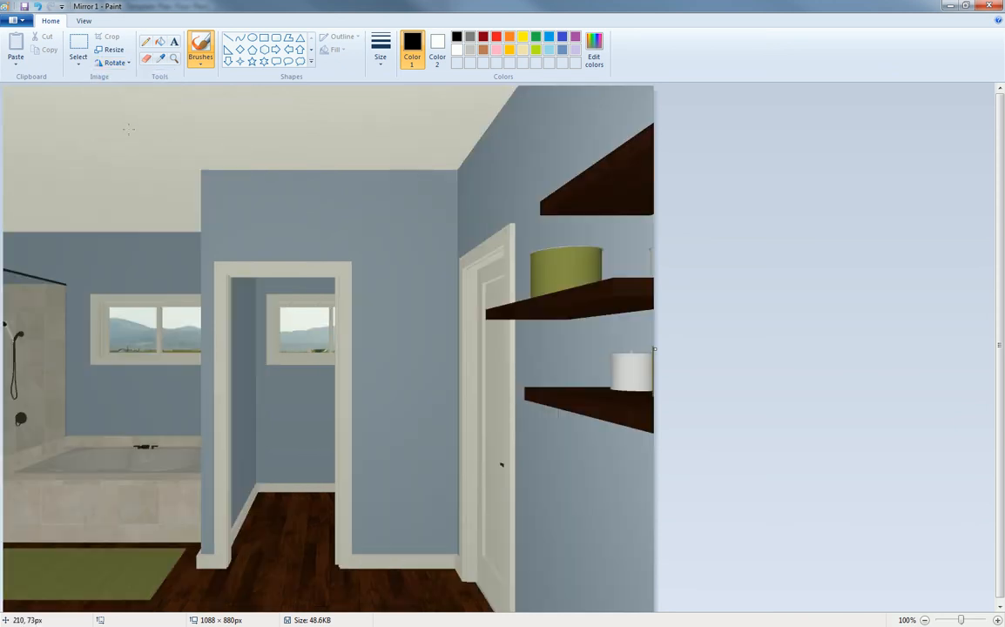
click(25, 8)
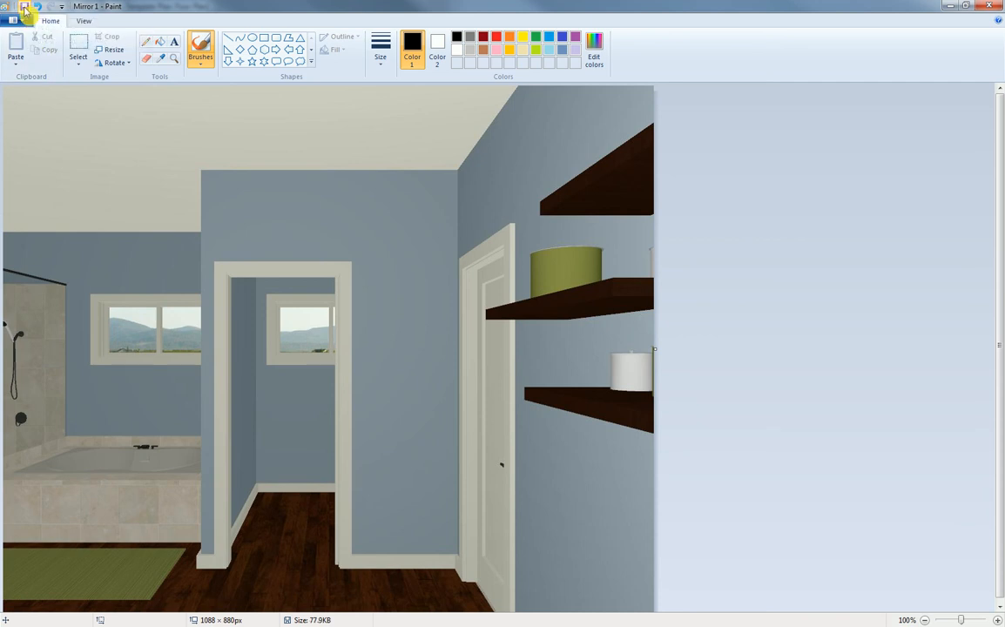
Step: Open the Mirror 2 picture, flip it horizontally, save it, and close Paint to return to the floor plan
click(14, 19)
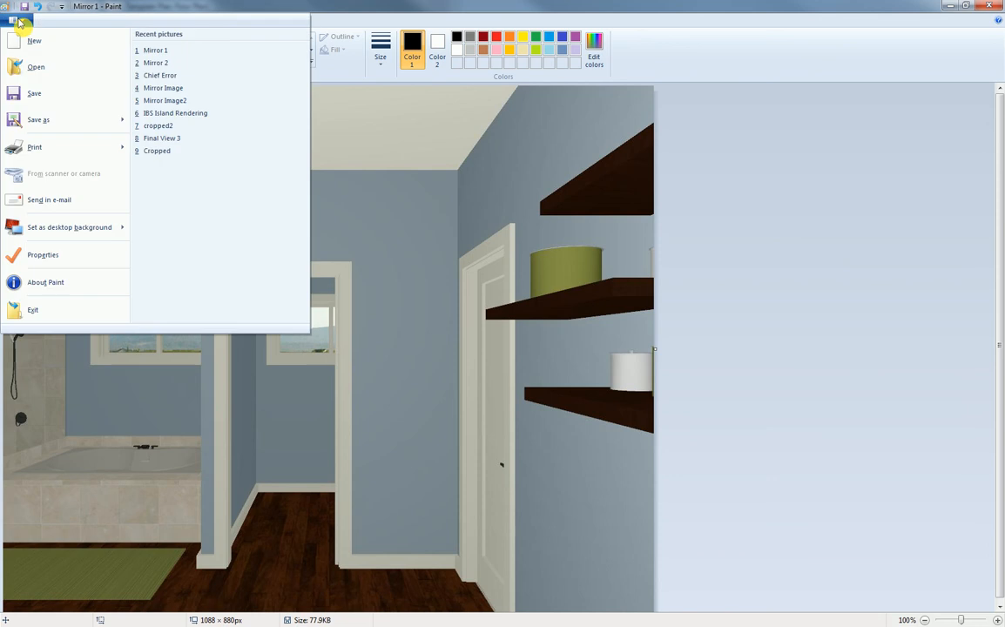
click(153, 64)
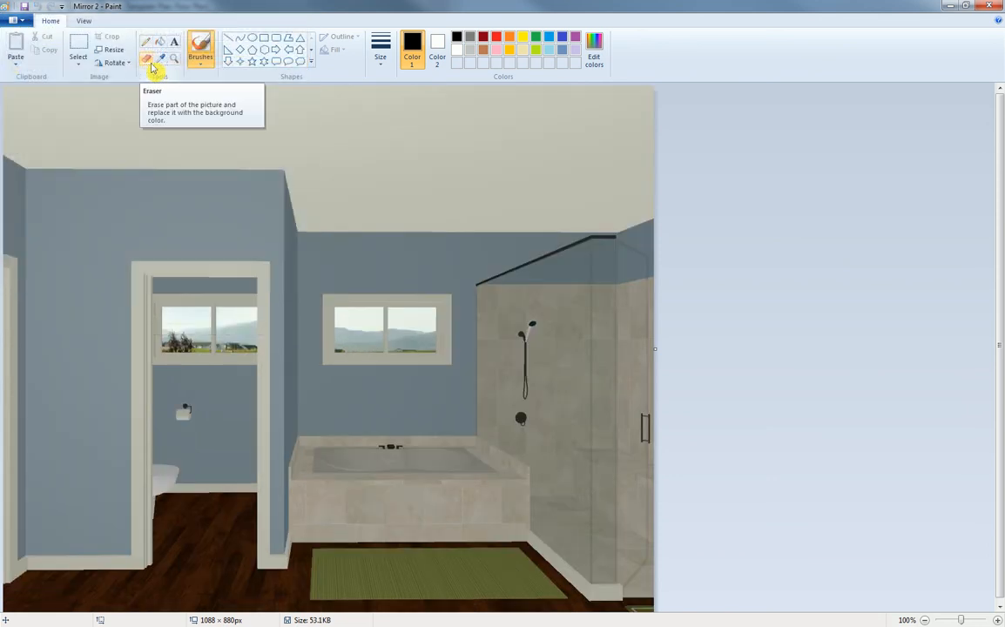
click(119, 67)
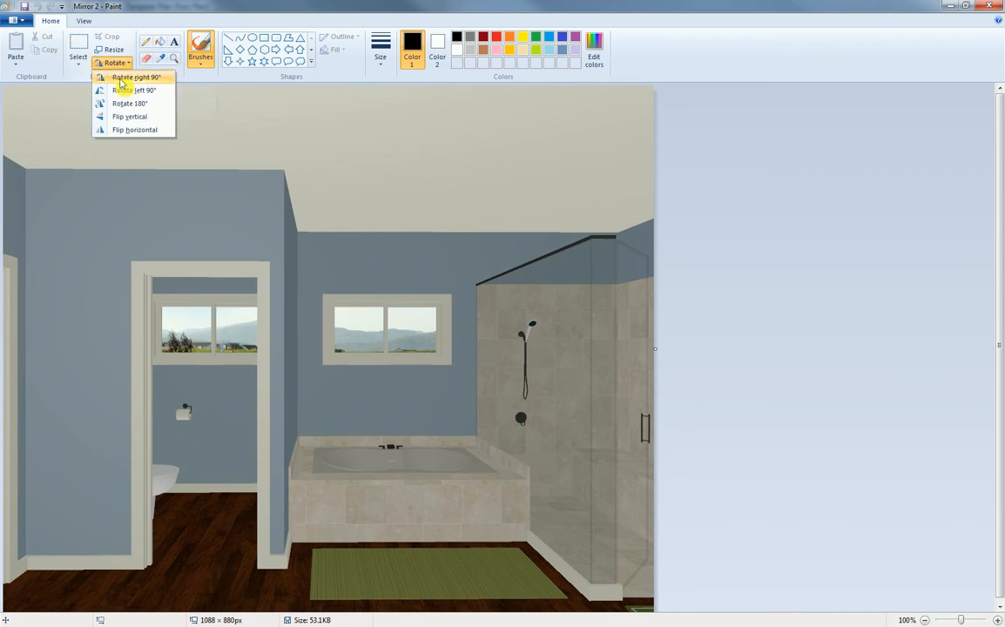
click(125, 126)
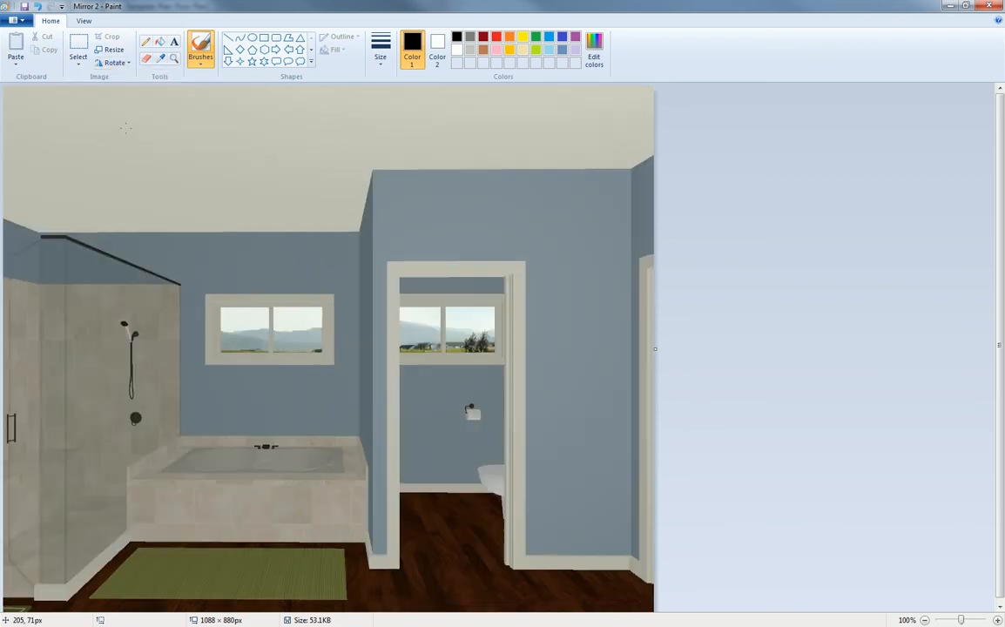
click(24, 6)
click(989, 8)
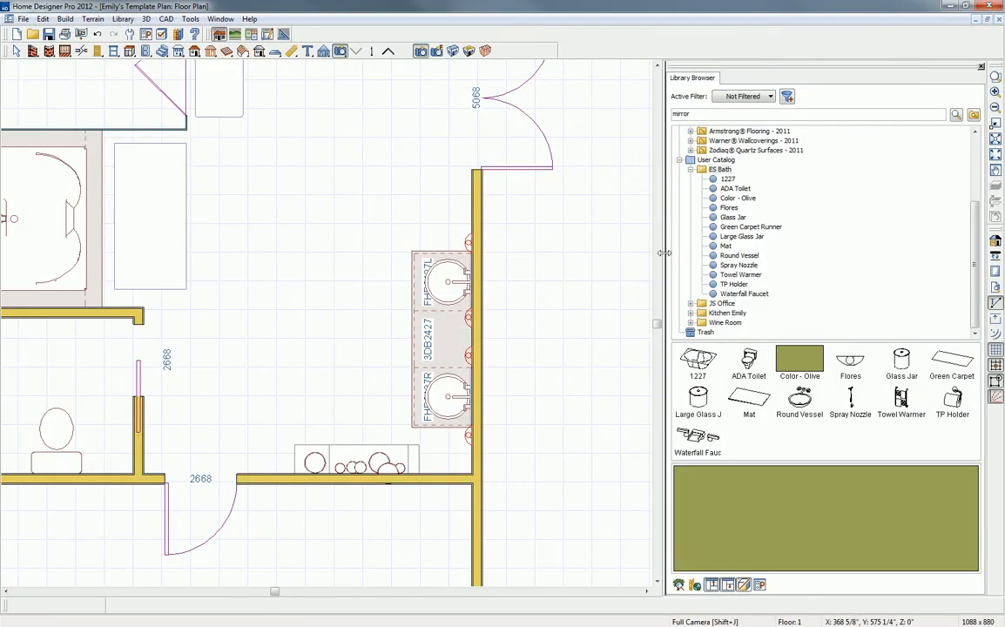
Step: Narrow the library browser and collapse the ES Bath folder, the Manufacturer Catalogs and the Home Designer Core Catalogs
drag(673, 252, 762, 258)
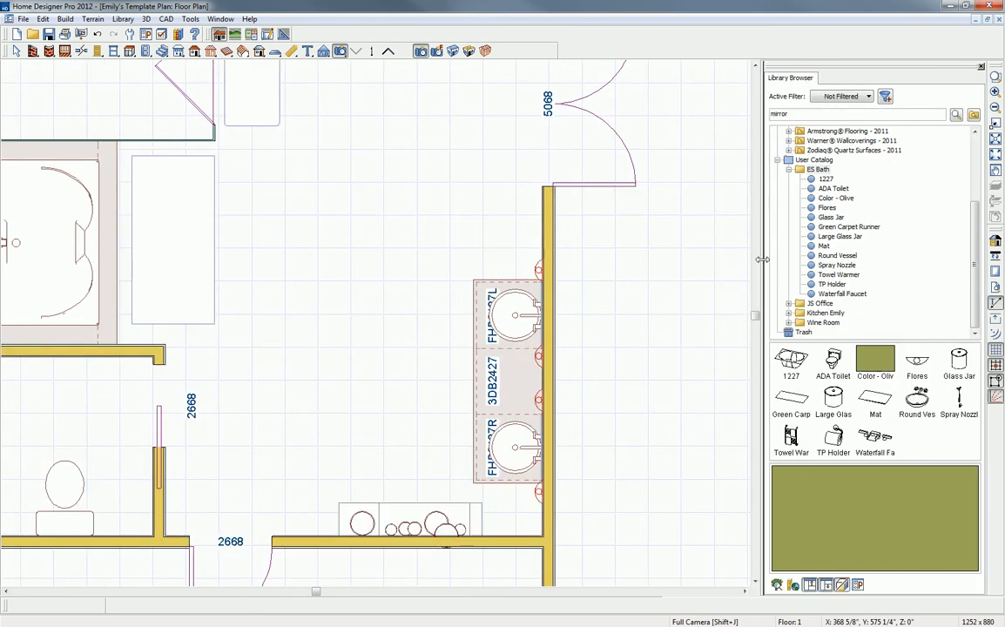
click(789, 170)
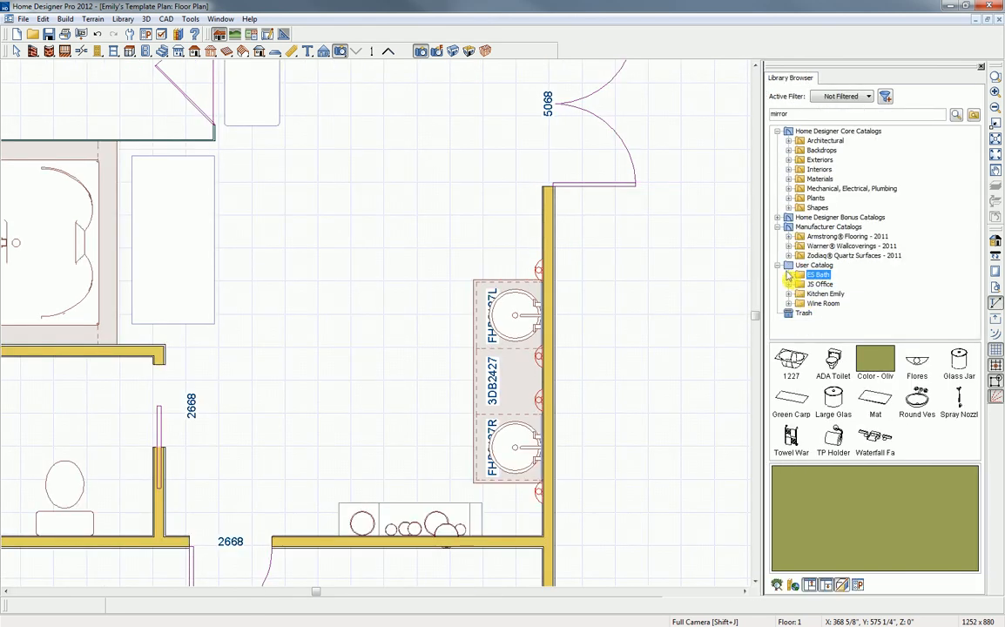
click(778, 226)
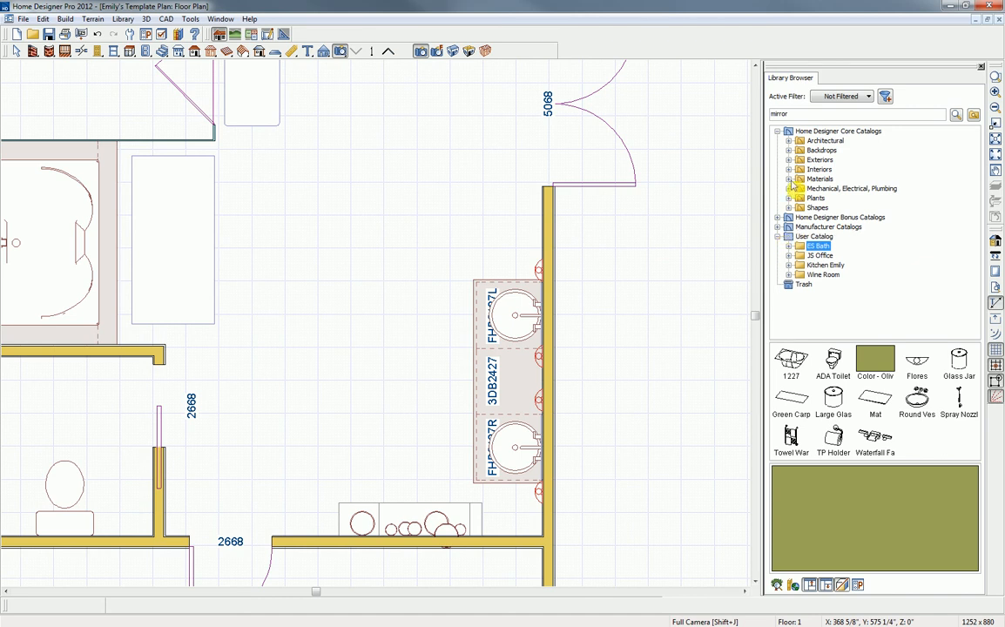
click(779, 131)
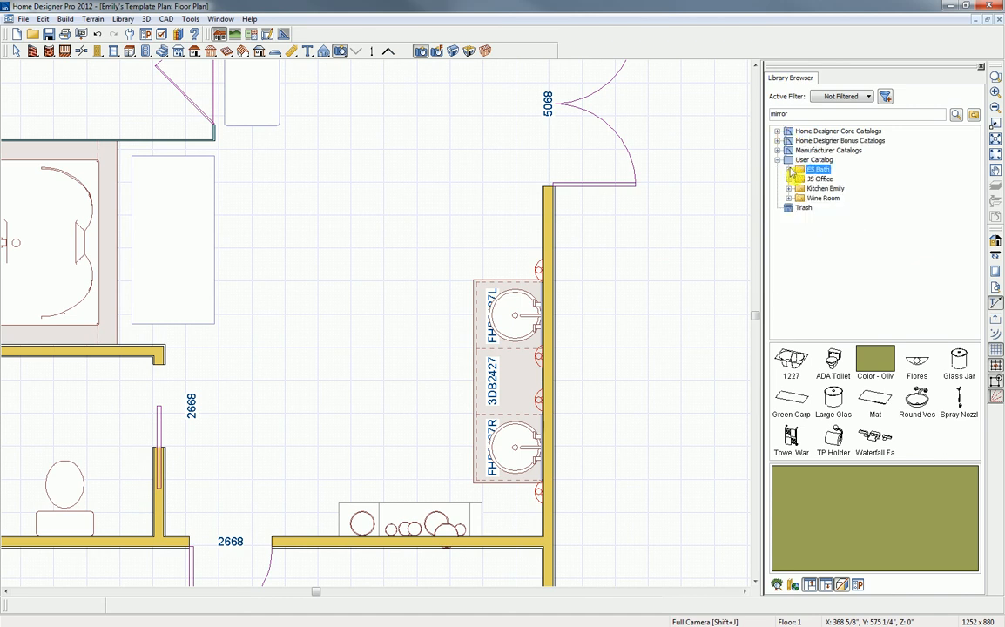
Step: Create a material named Mirror 1 in the User Catalog, using the Mirror 1 picture from the Desktop as a stretch-to-fit texture
right_click(791, 162)
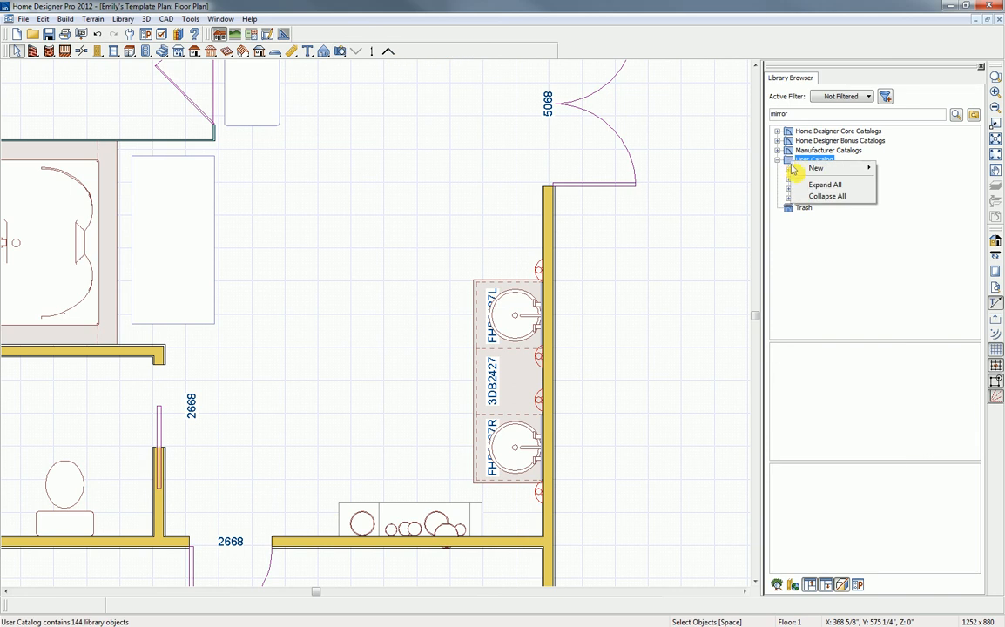
mouse_move(810, 169)
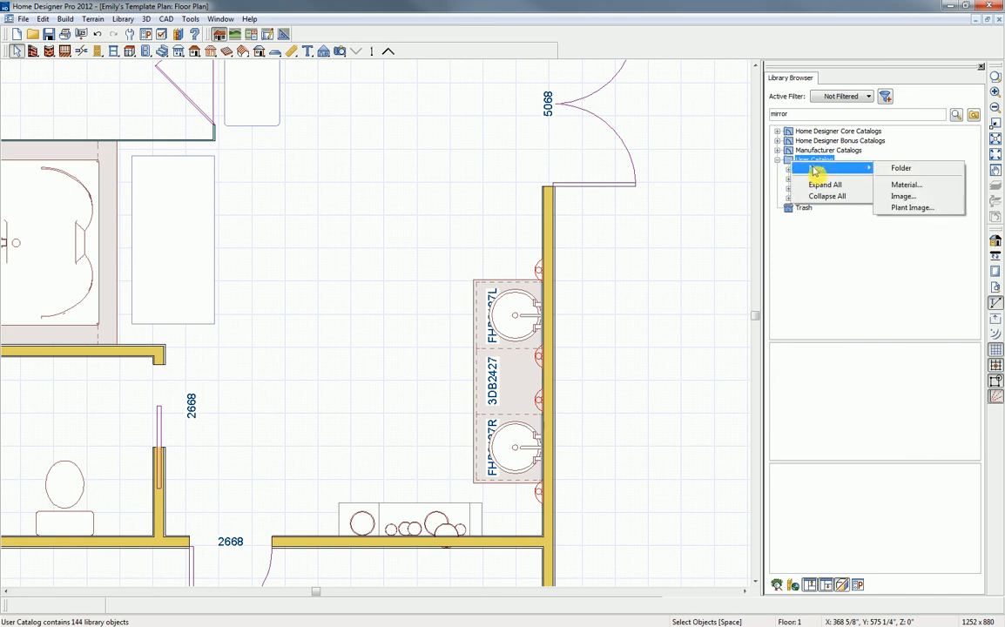
click(906, 184)
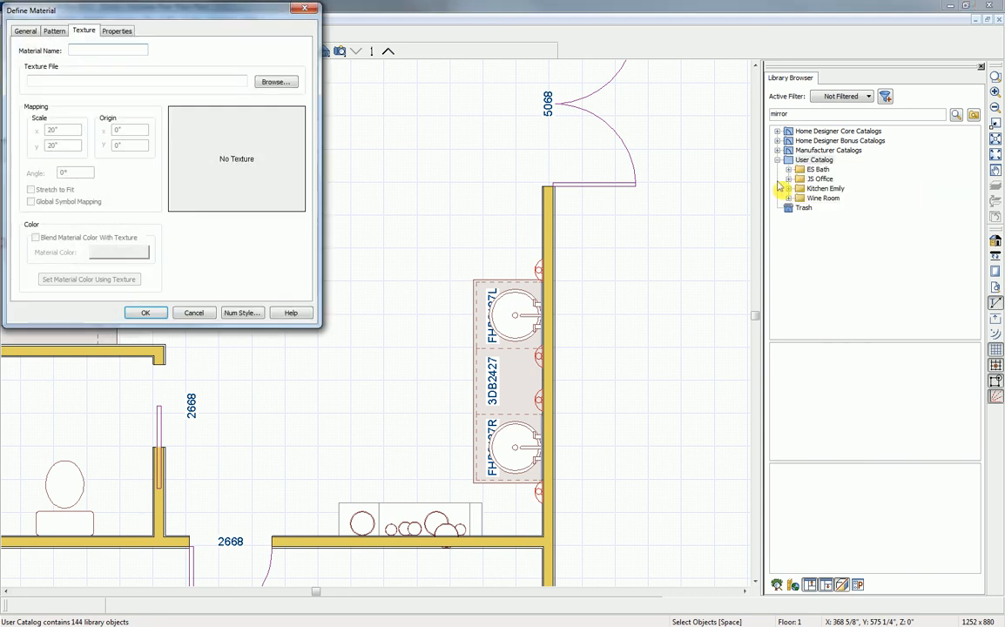
click(274, 81)
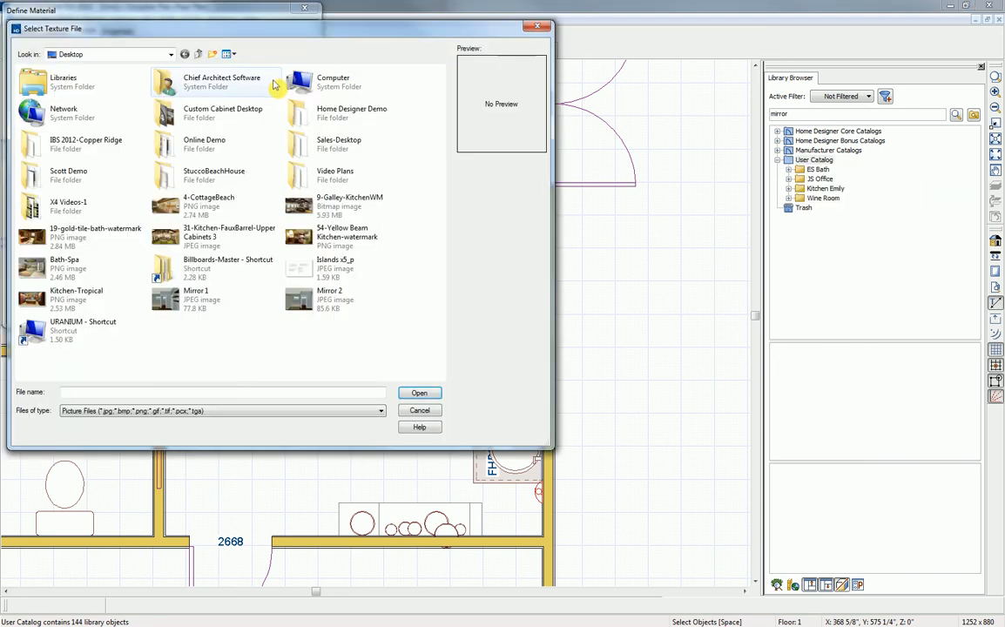
double_click(192, 302)
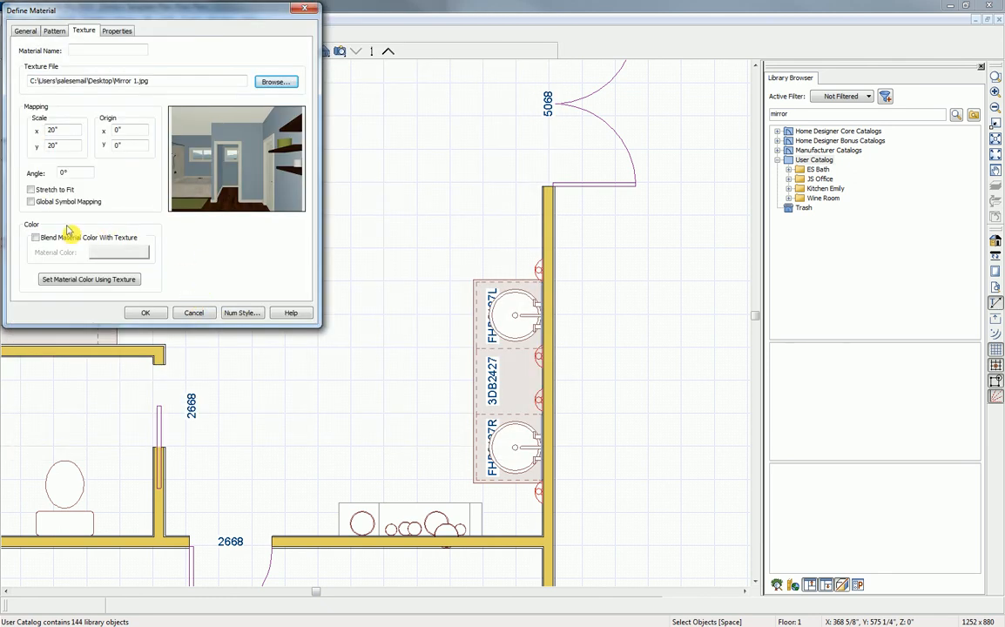
click(32, 190)
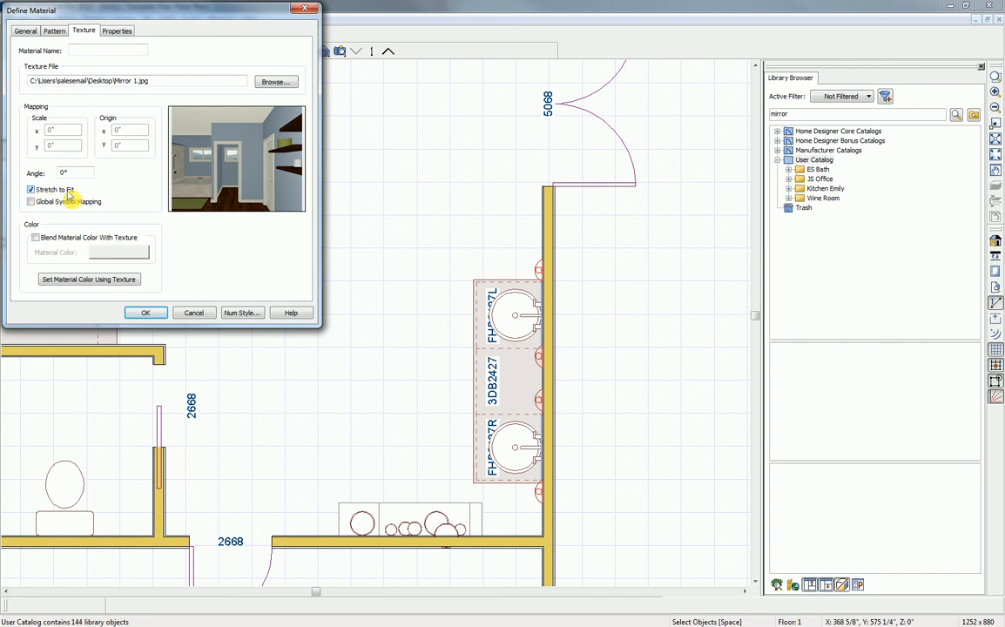
click(93, 48)
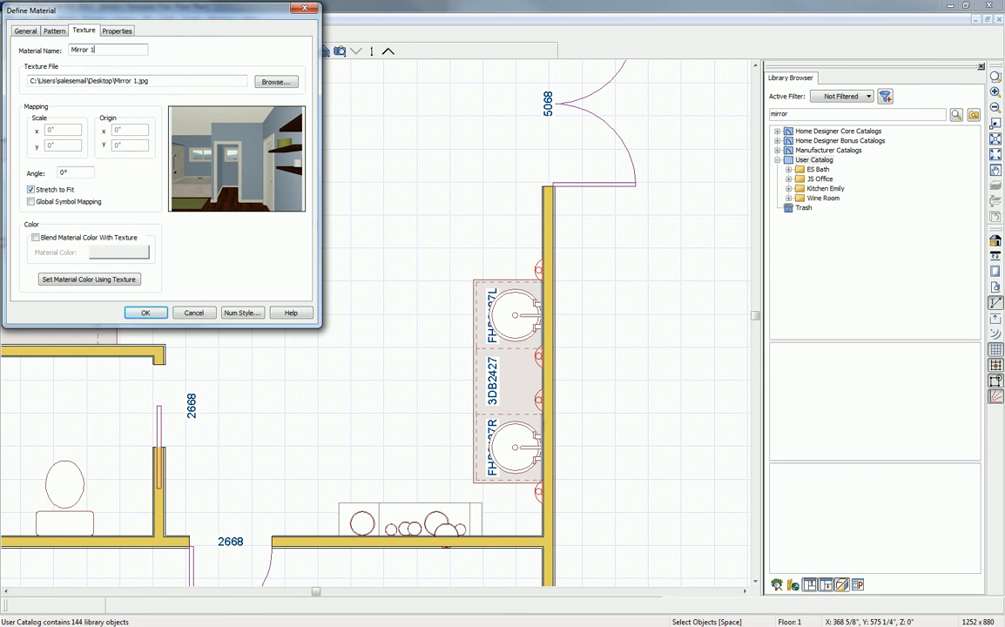
click(146, 314)
Step: Add a User Catalog material named Mirror 2, textured with the Desktop's Mirror 2 picture and stretched to fit
right_click(790, 165)
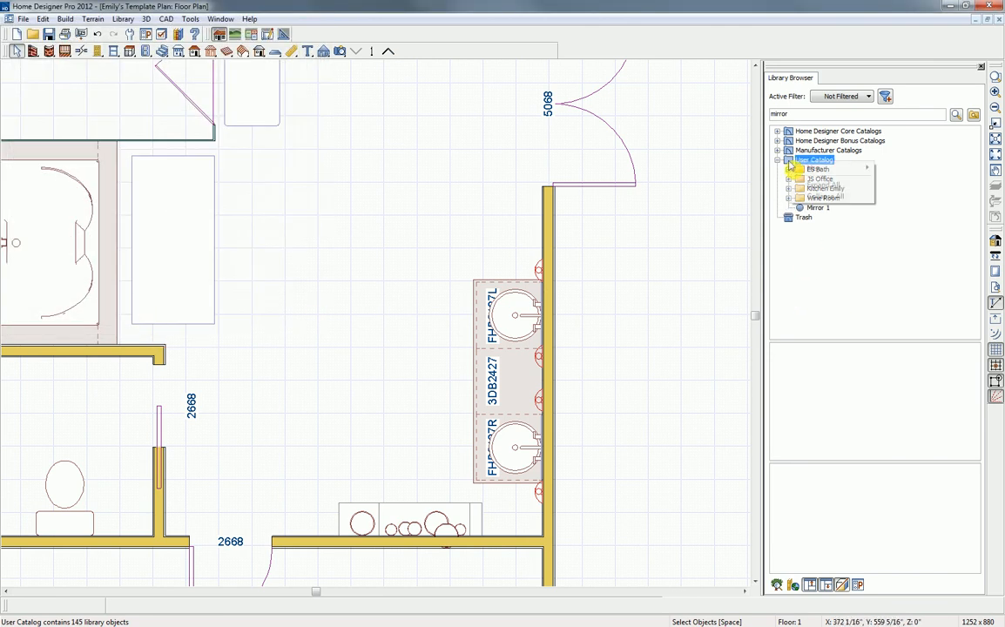
mouse_move(849, 168)
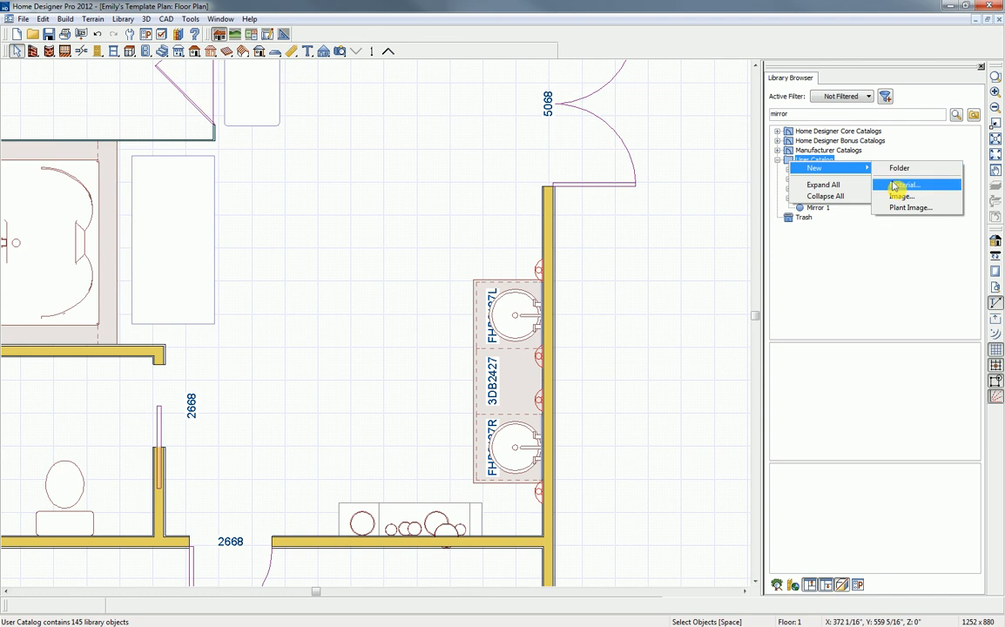
click(895, 186)
click(285, 82)
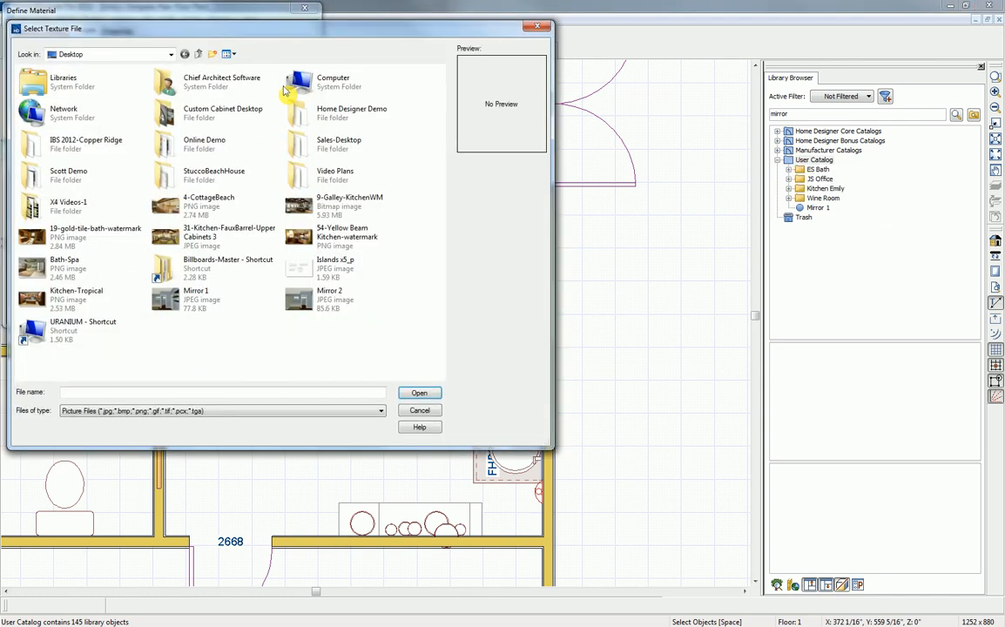
double_click(300, 298)
click(94, 50)
text(Mirror)
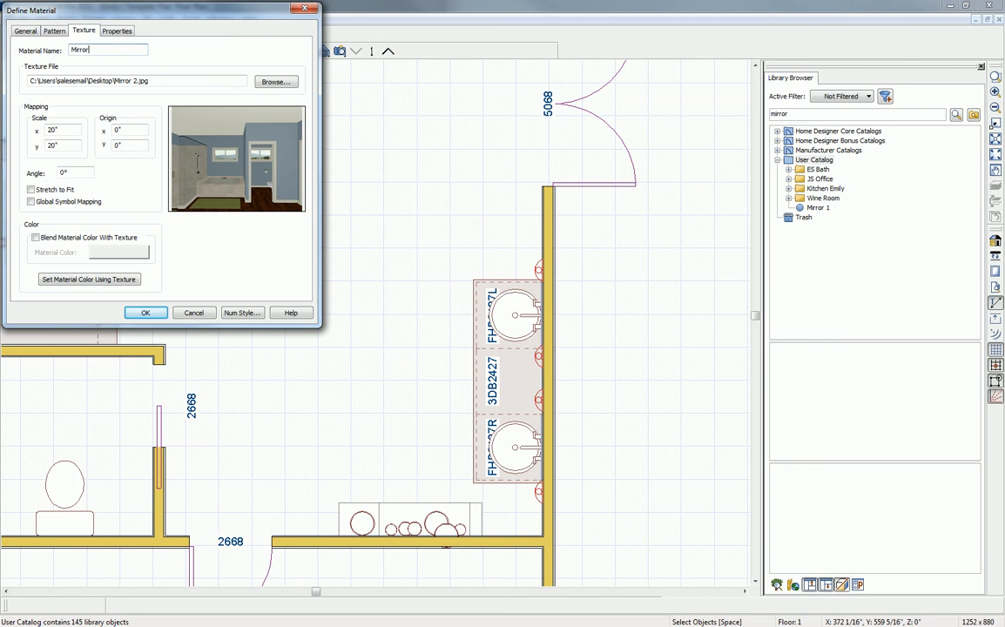
text( 2)
click(32, 189)
click(143, 313)
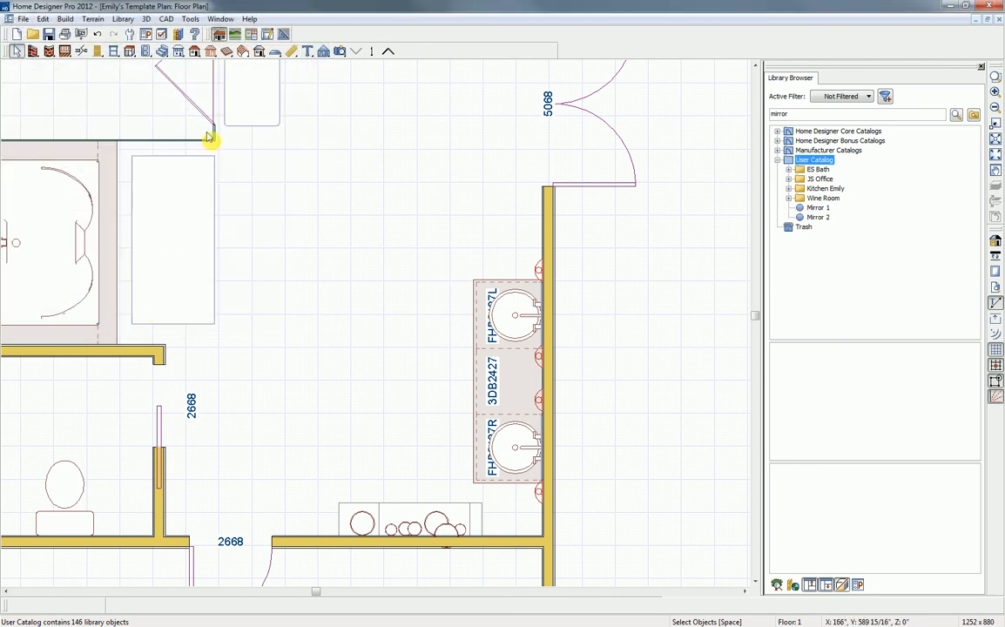
Step: Create a full camera view towards the vanity, and apply Mirror 1 to the mirror nearest the shelves and Mirror 2 to the other
click(340, 50)
drag(140, 151, 217, 209)
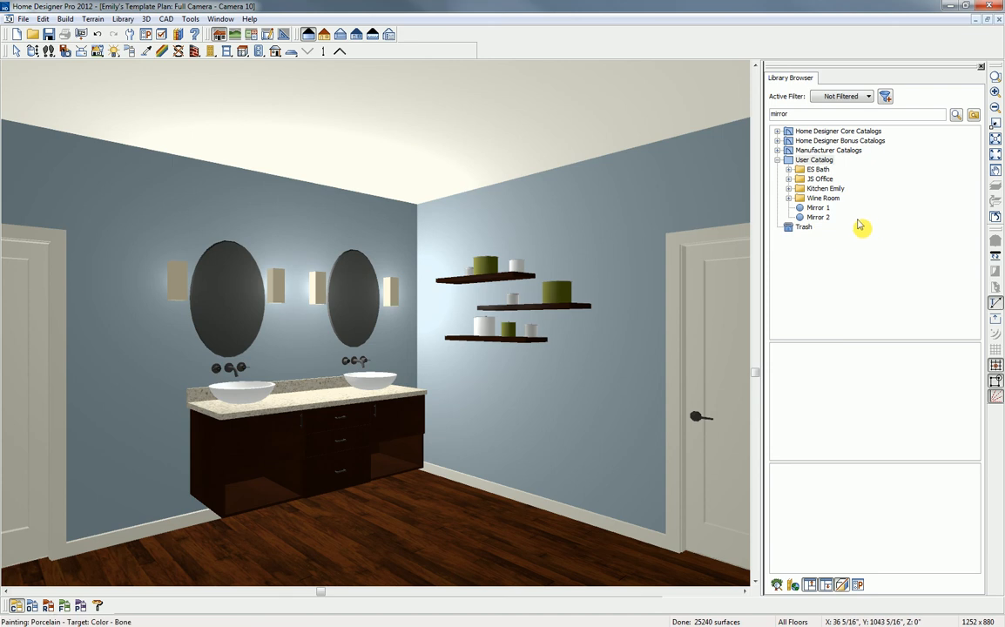
click(818, 209)
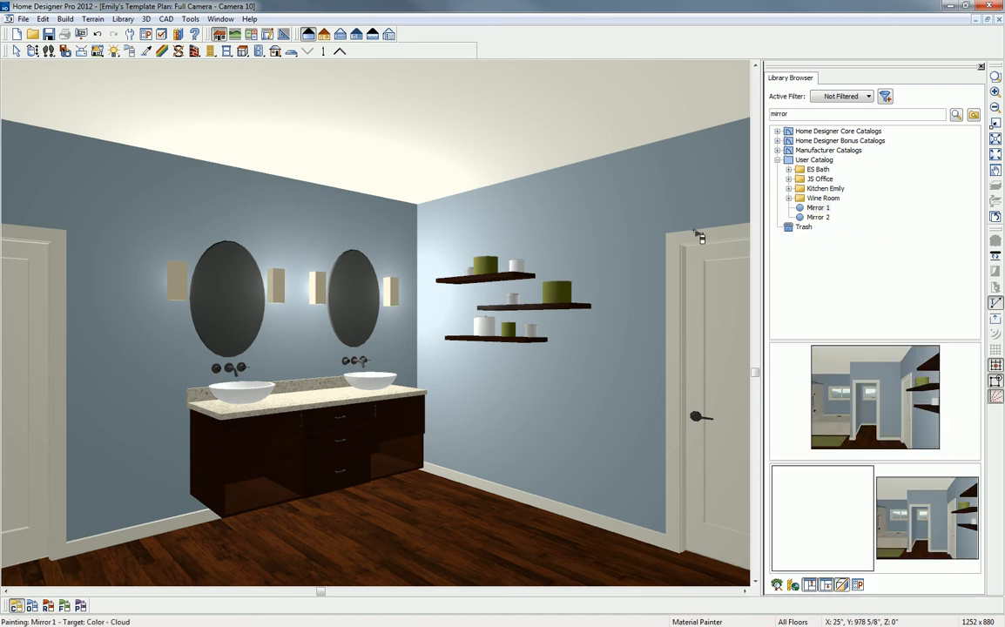
click(357, 304)
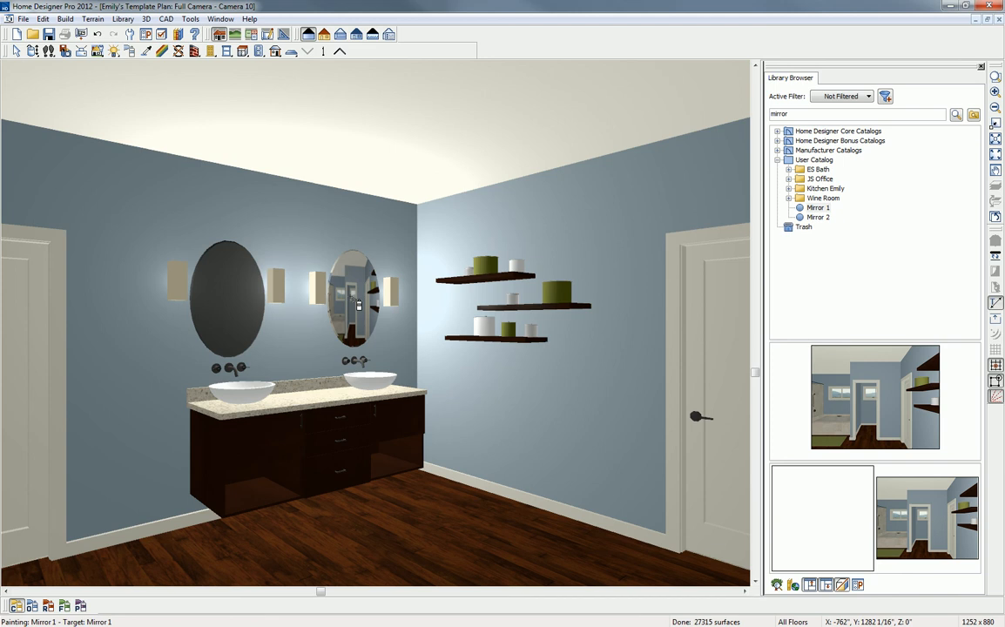
click(815, 218)
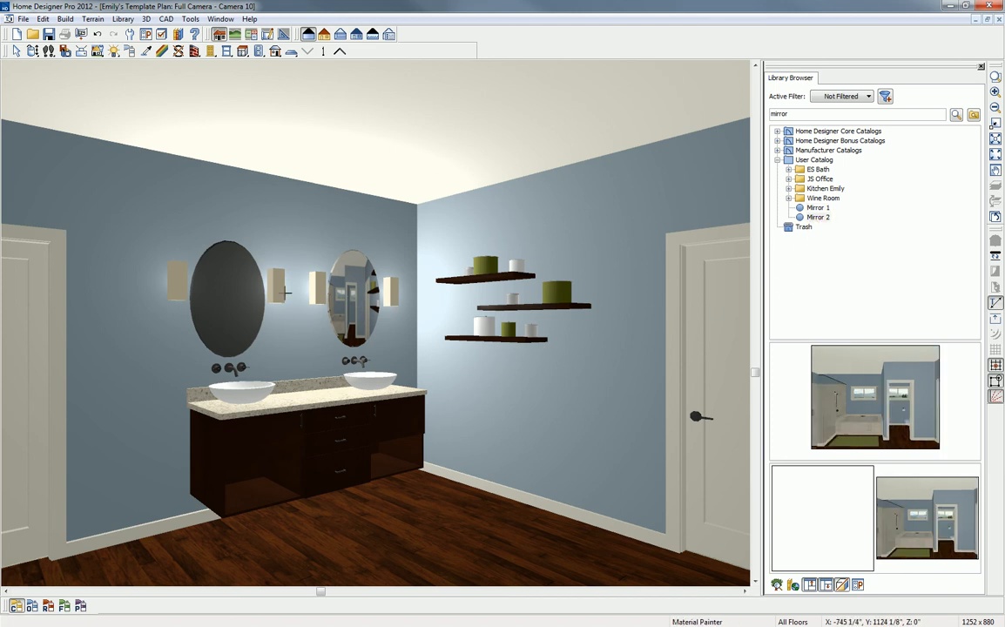
click(236, 298)
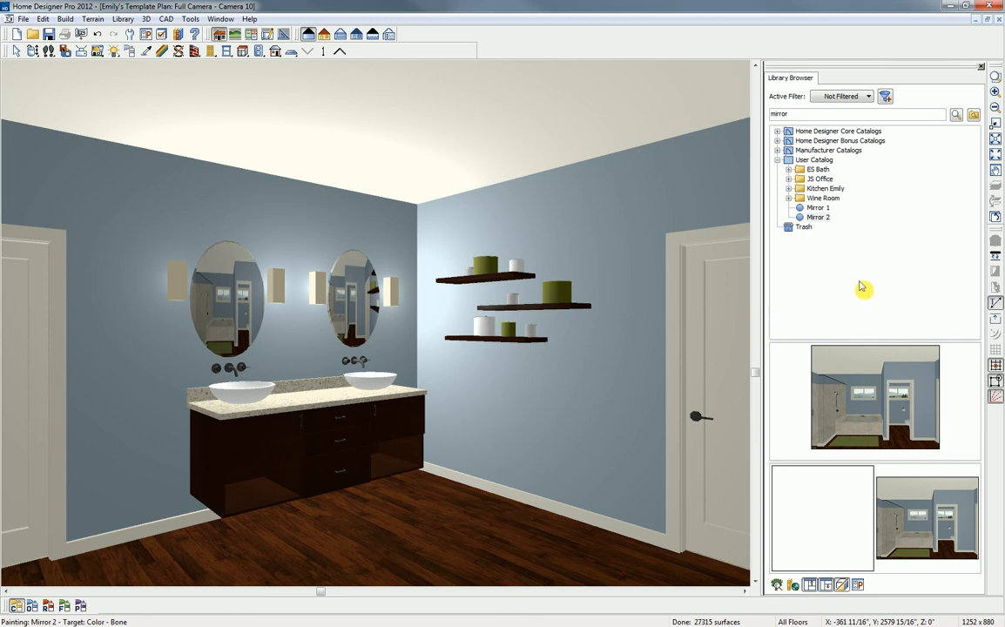
Step: Close the library browser, tile the camera view and floor plan side by side, and make the floor plan active
click(982, 67)
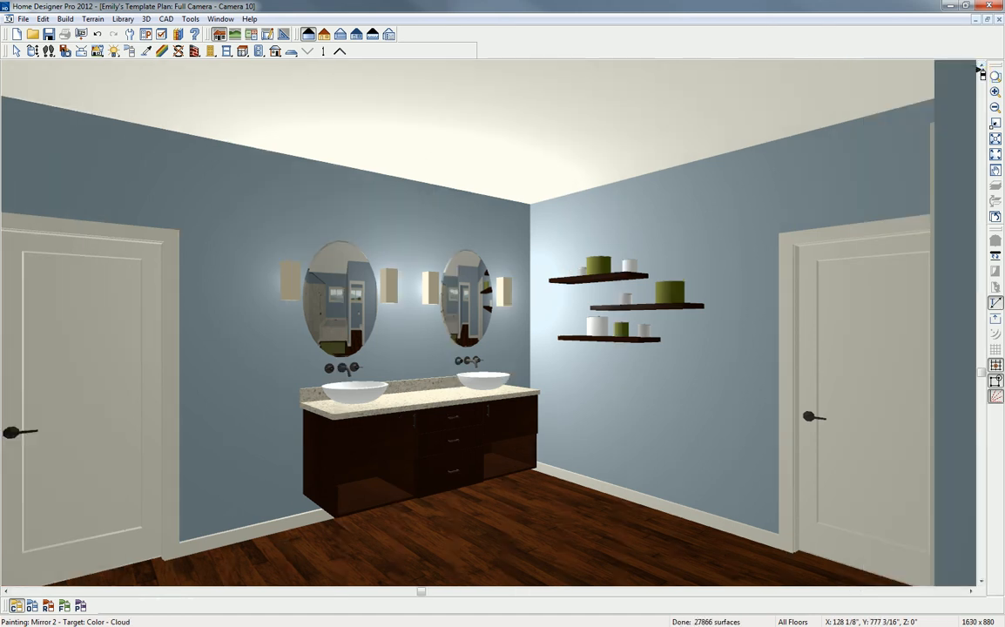
key(shift+t)
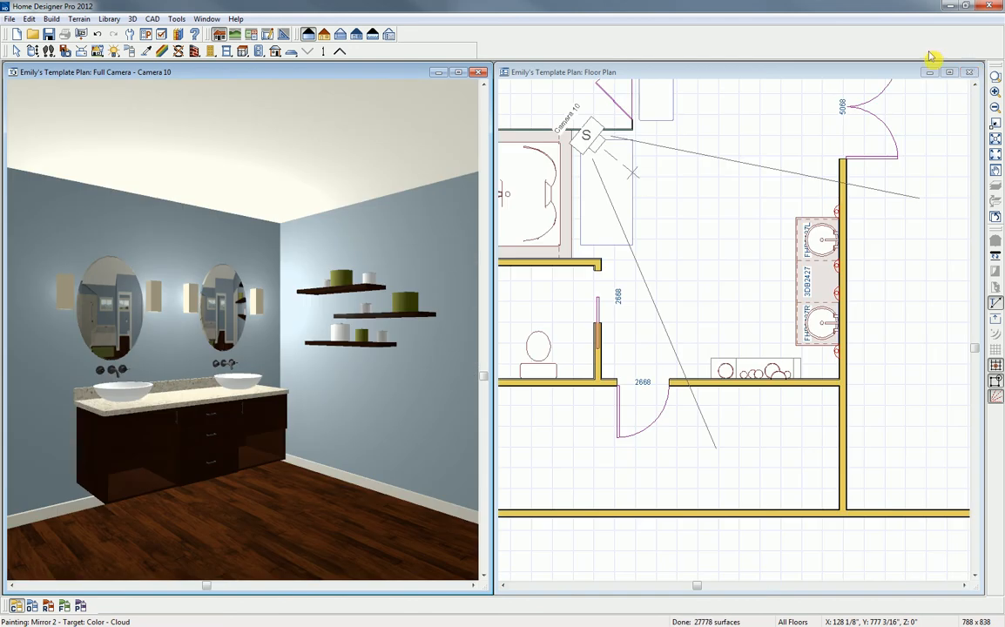
click(672, 77)
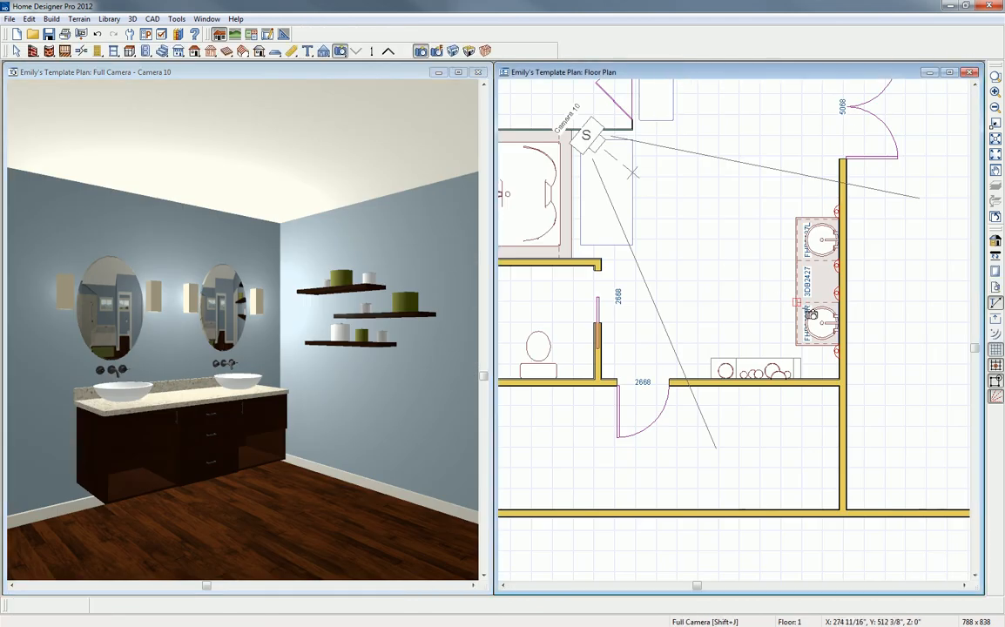
Step: Place recessed ceiling lights in plan: one in the shower, three down the main bathroom floor, one in the toilet room and two over the tub
scroll(871, 334, down, 3)
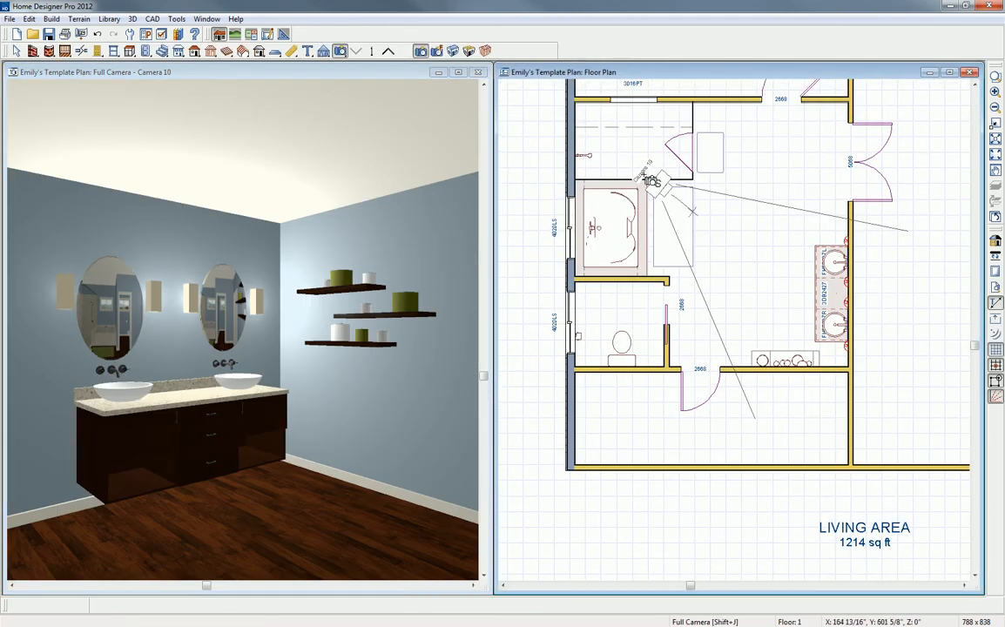
click(147, 52)
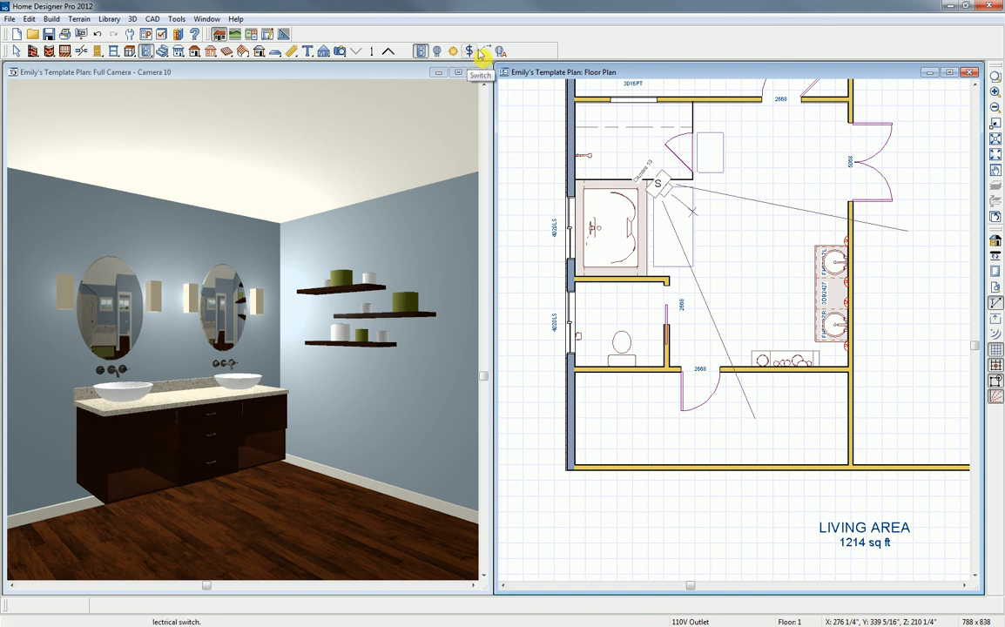
click(452, 52)
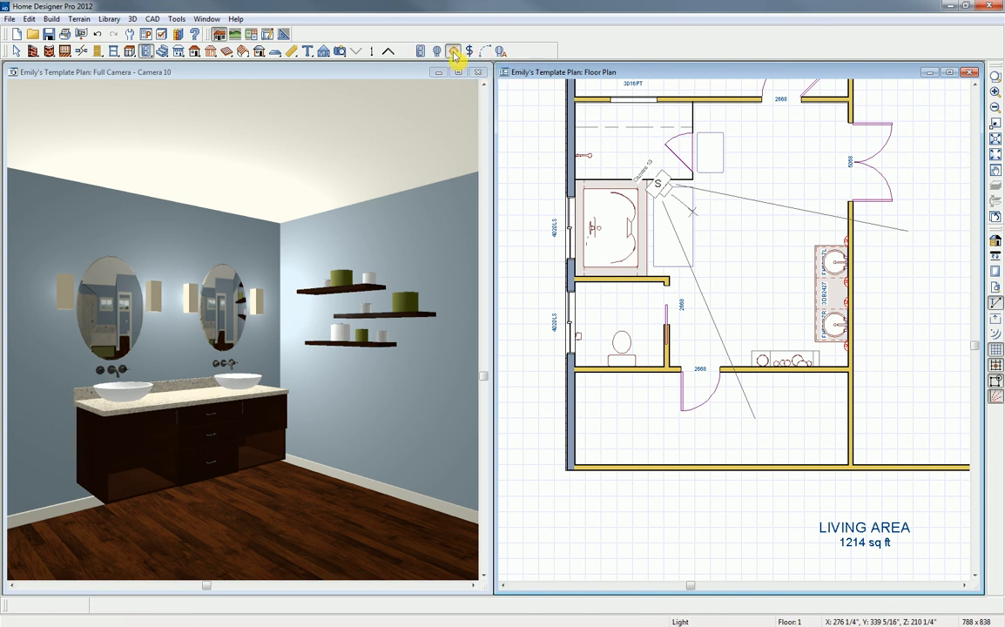
click(612, 152)
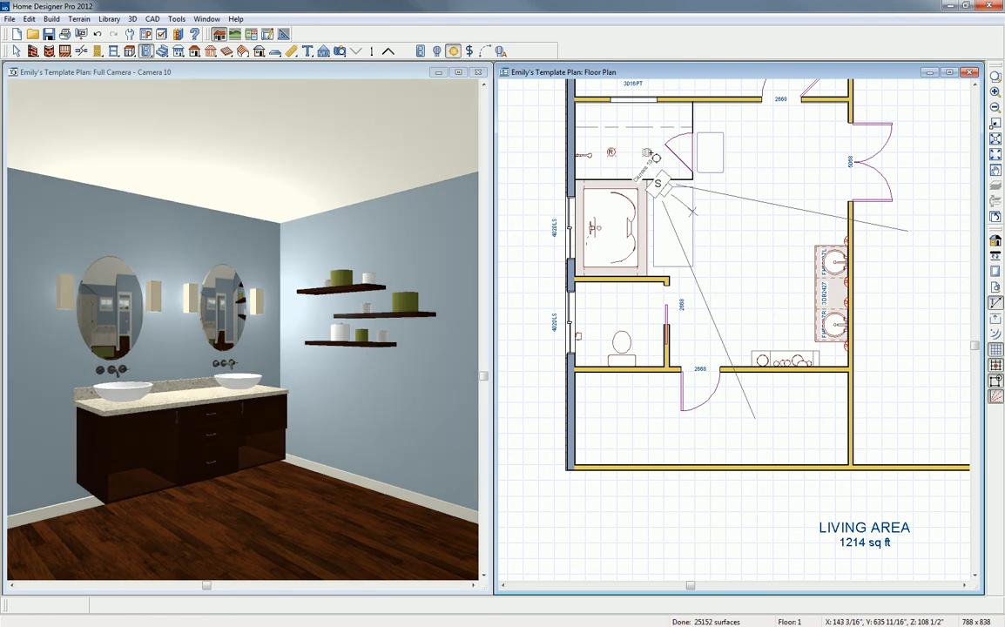
click(750, 154)
click(752, 219)
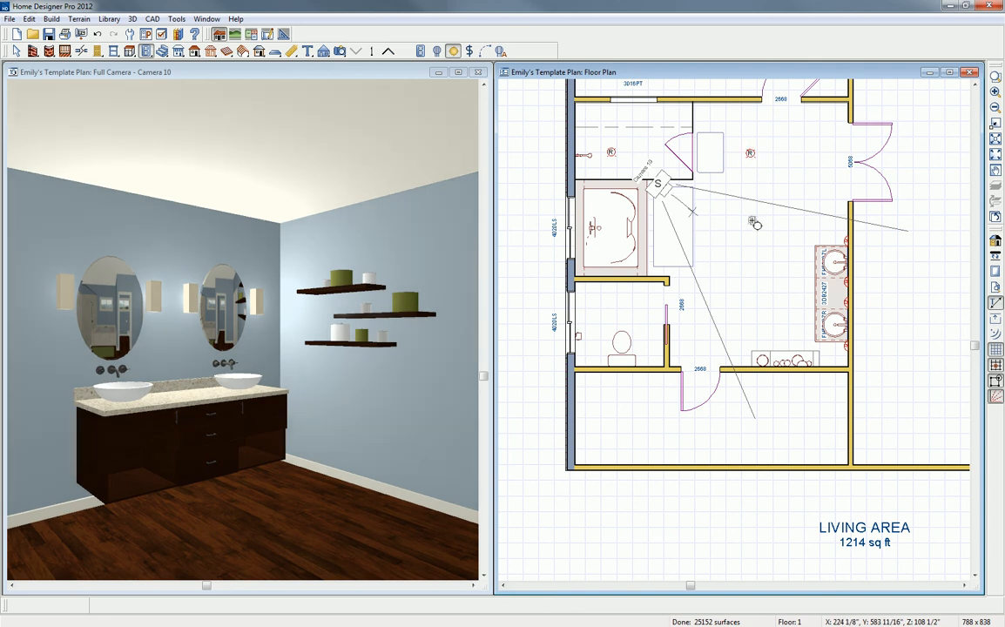
click(755, 290)
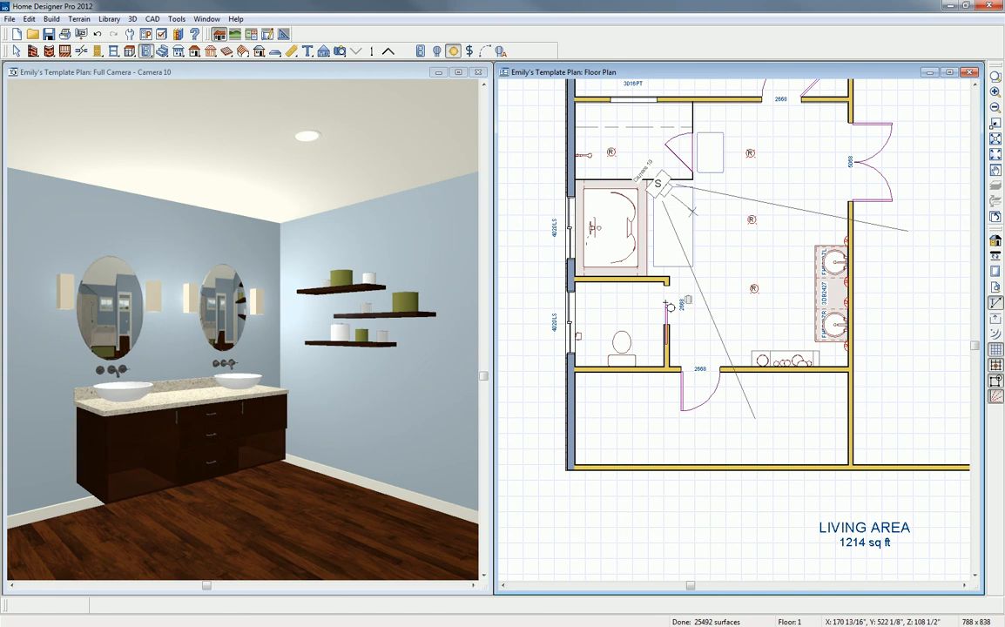
click(619, 308)
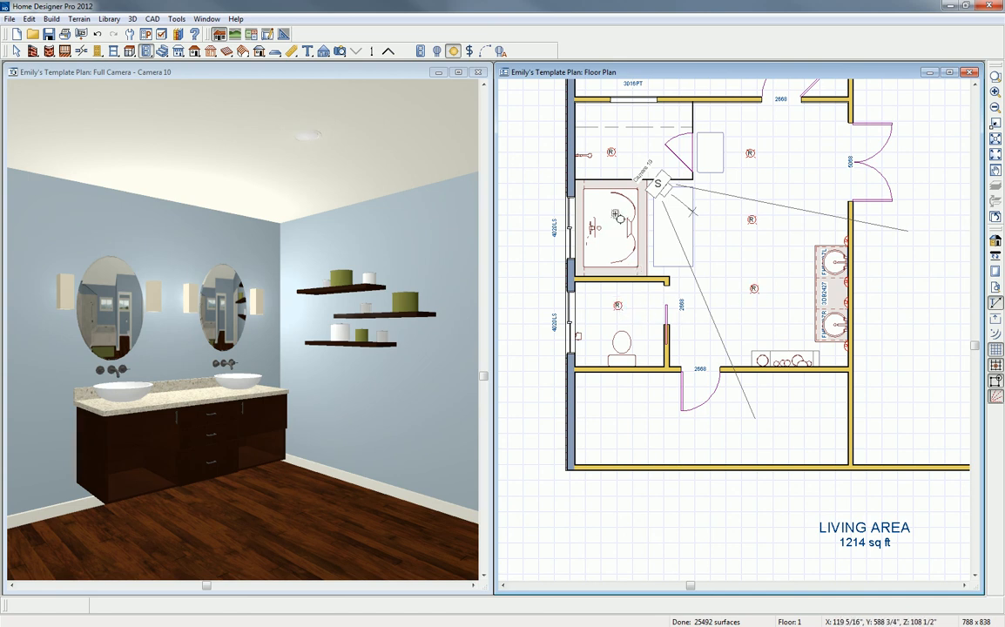
click(614, 216)
click(614, 248)
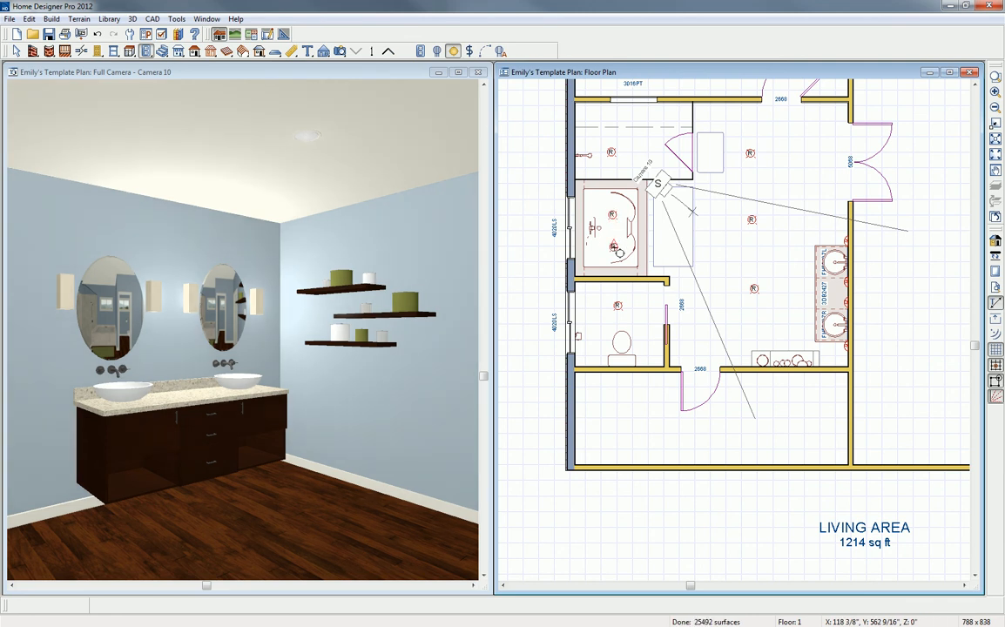
key(space)
Step: Check the light data of the recessed light nearest the vanity, then dismiss its specification unchanged
double_click(755, 290)
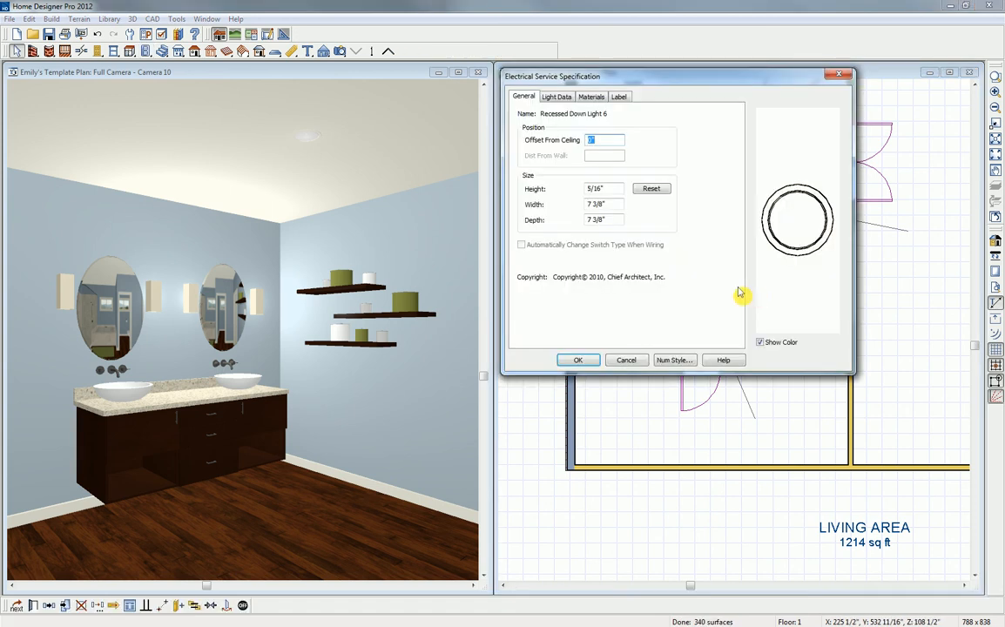
click(563, 97)
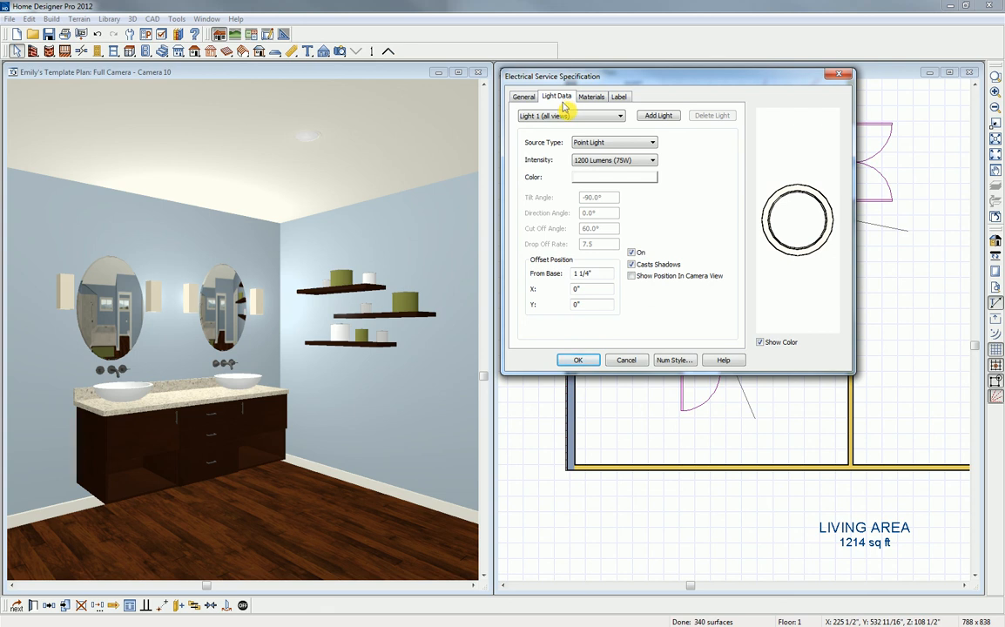
click(626, 360)
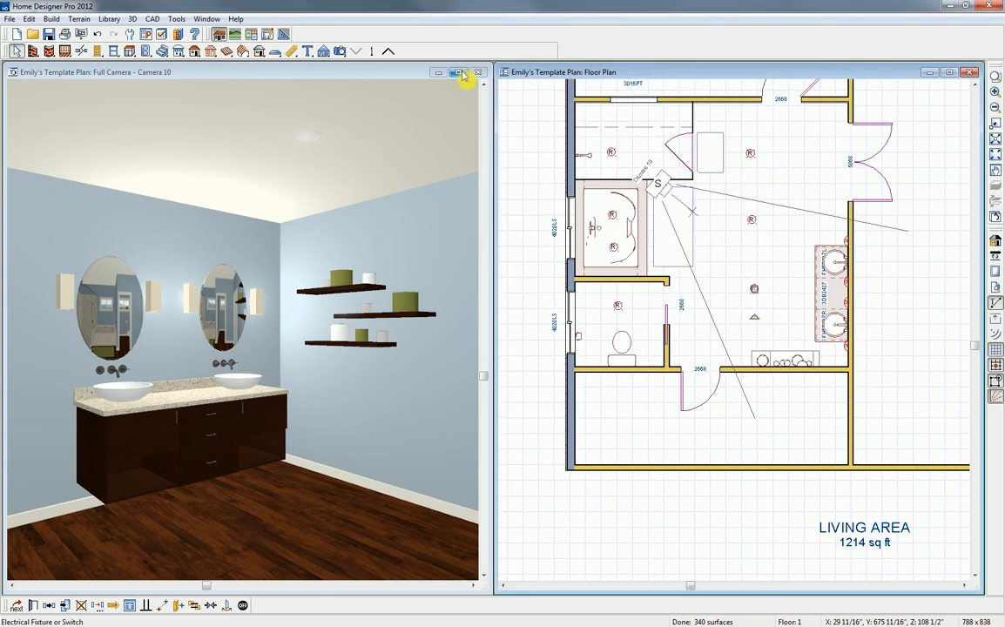
Step: Maximize the camera view and render the final view of the vanity and shelves
click(461, 74)
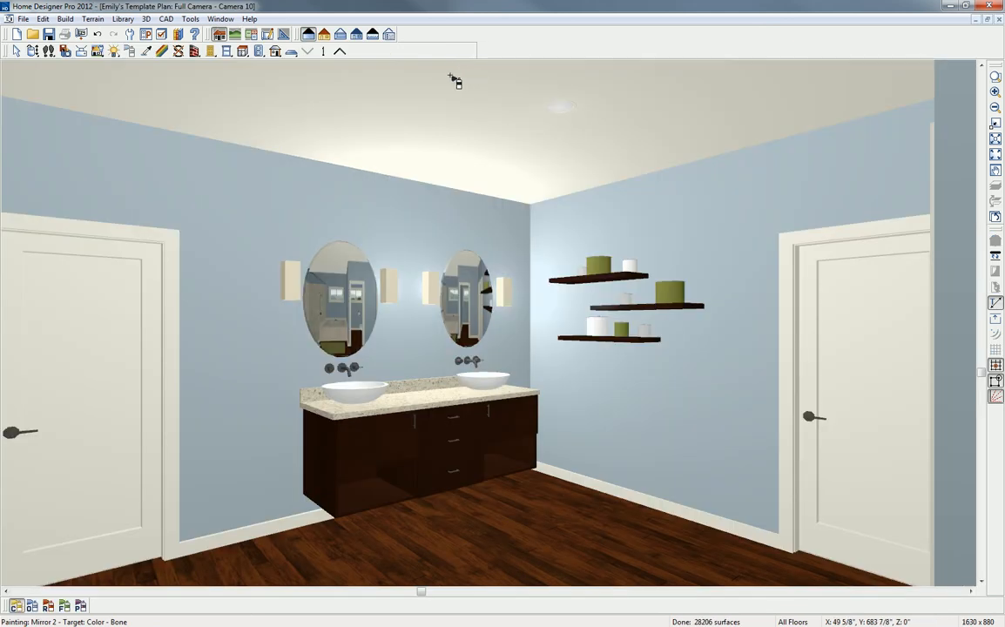
click(102, 50)
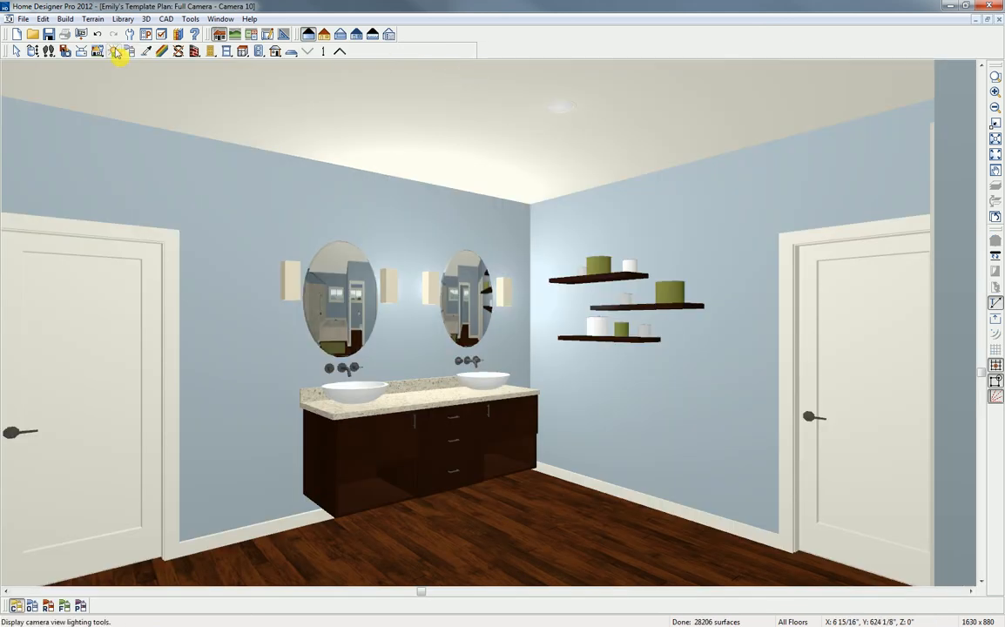
click(98, 51)
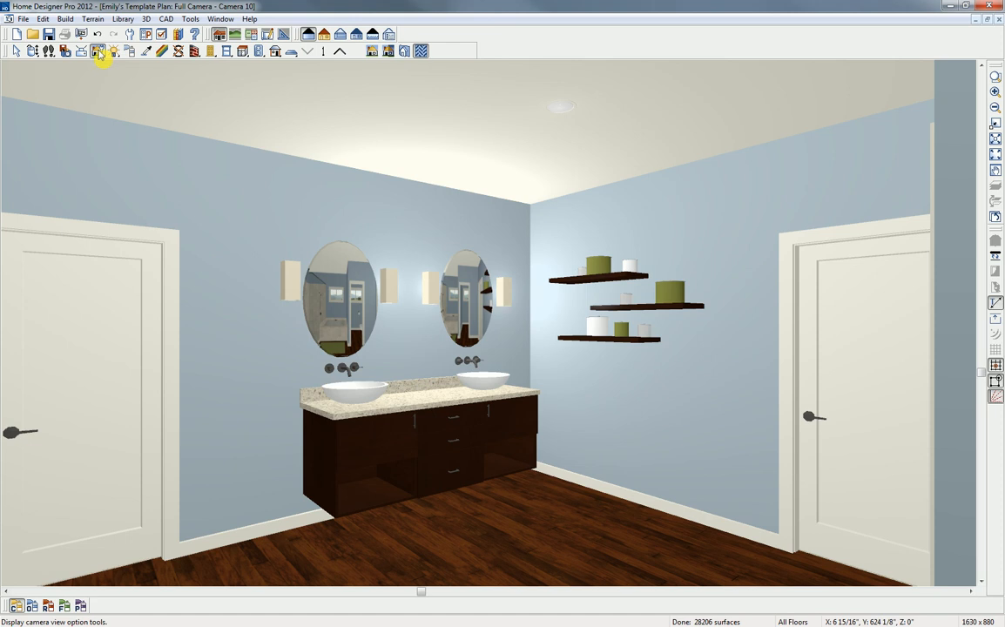
click(373, 52)
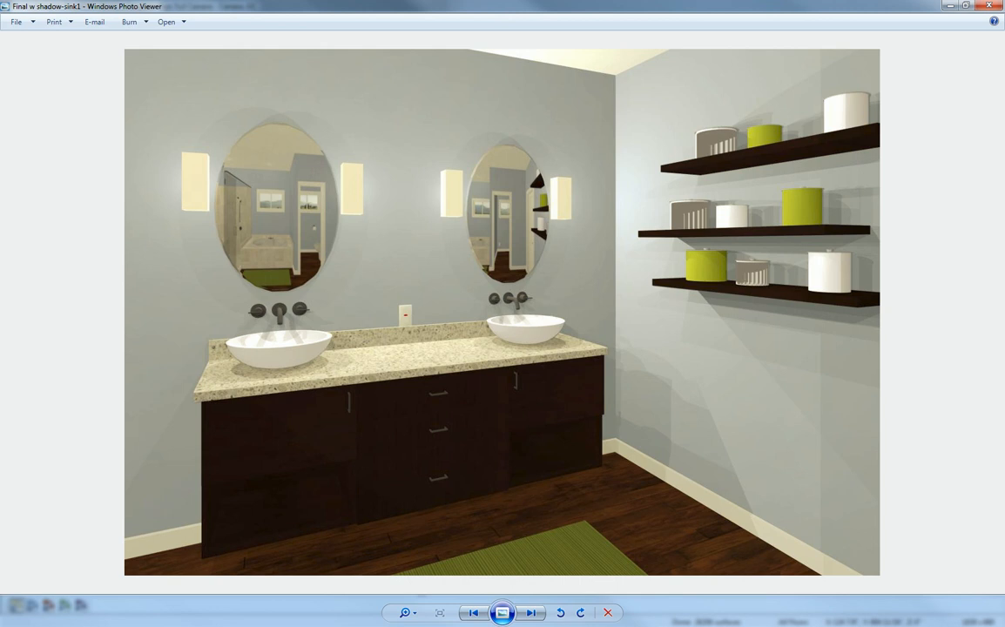
Step: Close the rendered picture and show the bathroom camera view in the vector, glass house and watercolor rendering styles
click(989, 7)
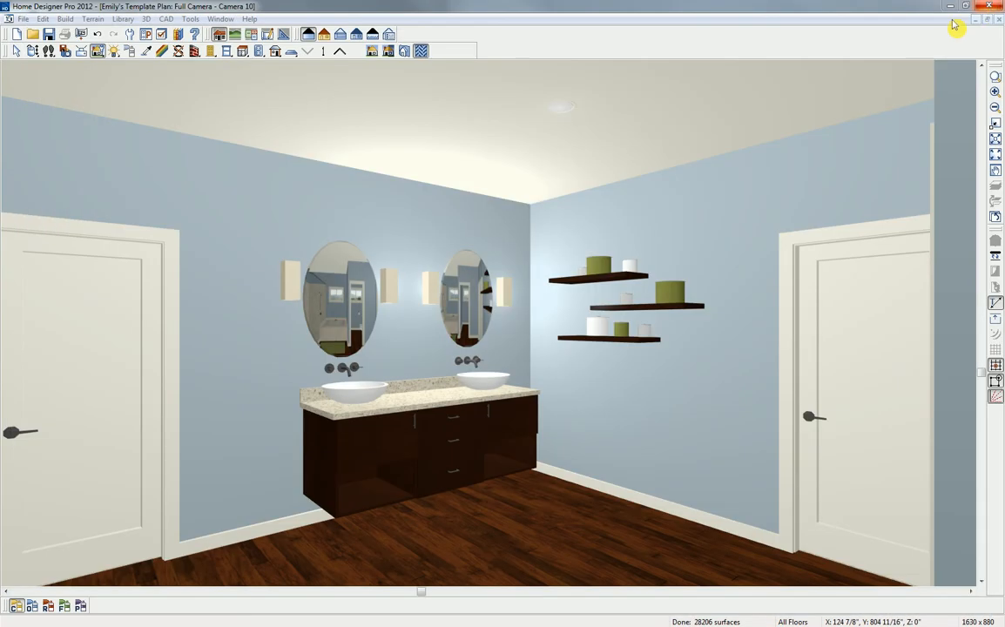
click(323, 37)
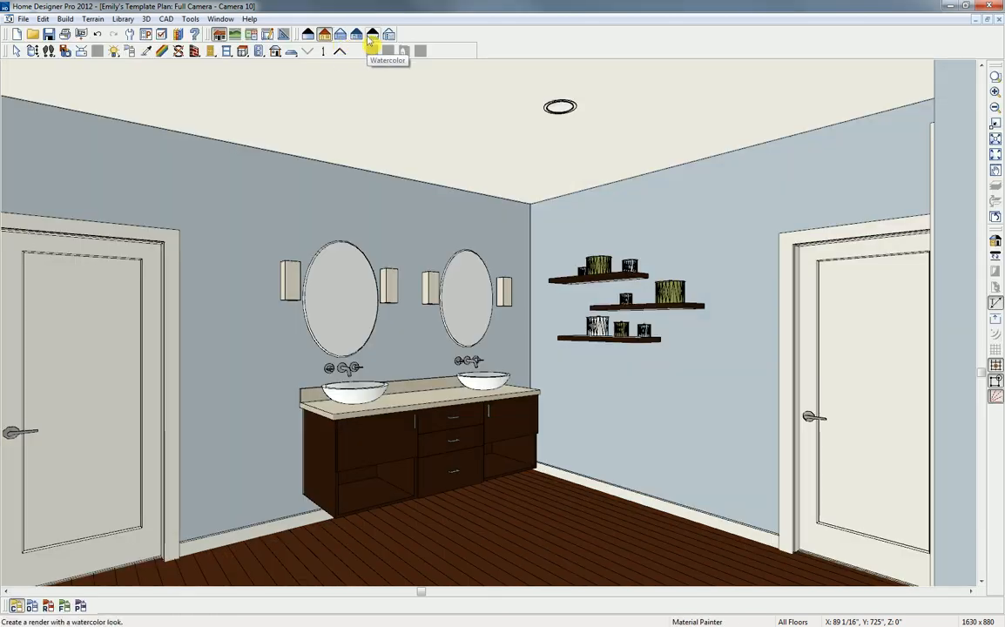
click(342, 37)
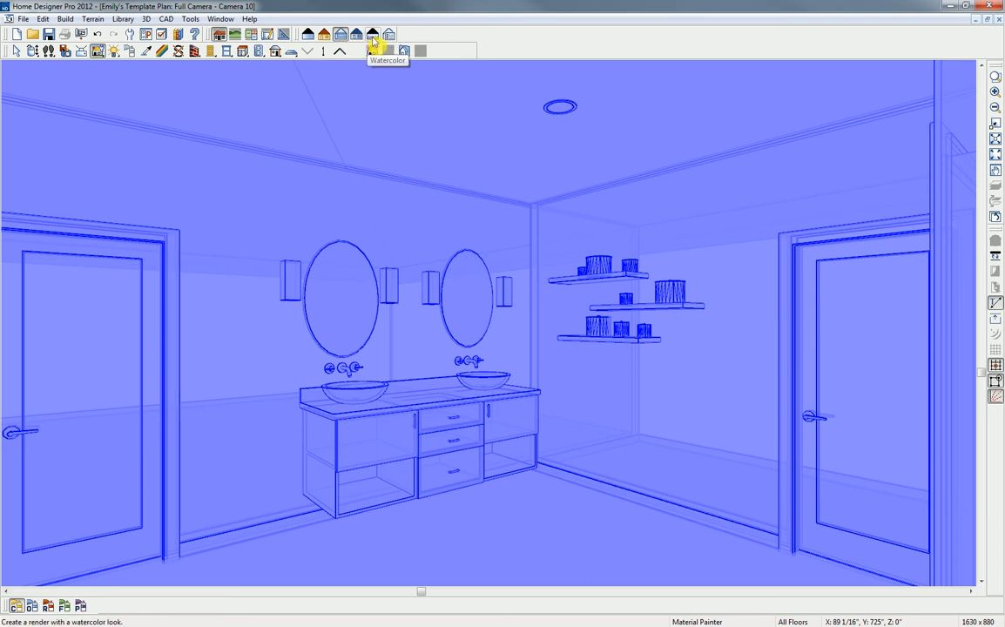
click(373, 37)
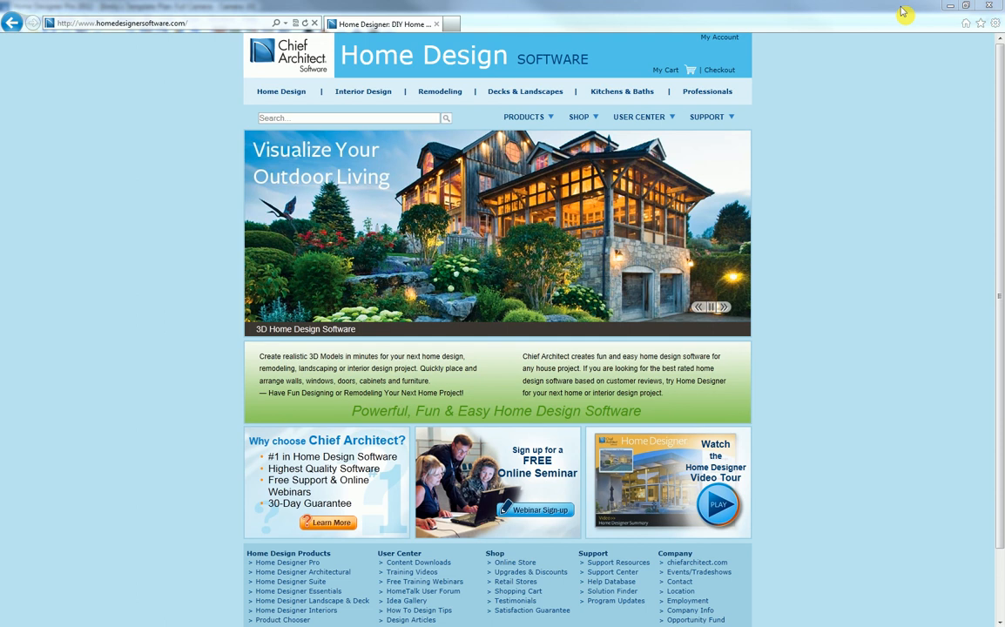
Step: On the Home Designer website, open the online training videos and filter them to Home Designer Suite
mouse_move(580, 131)
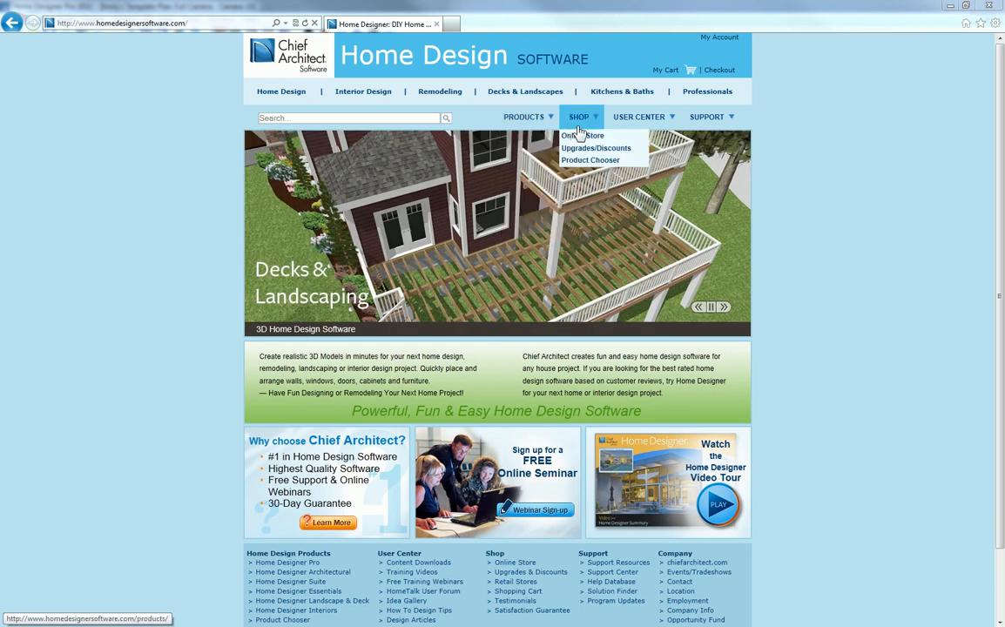
mouse_move(643, 130)
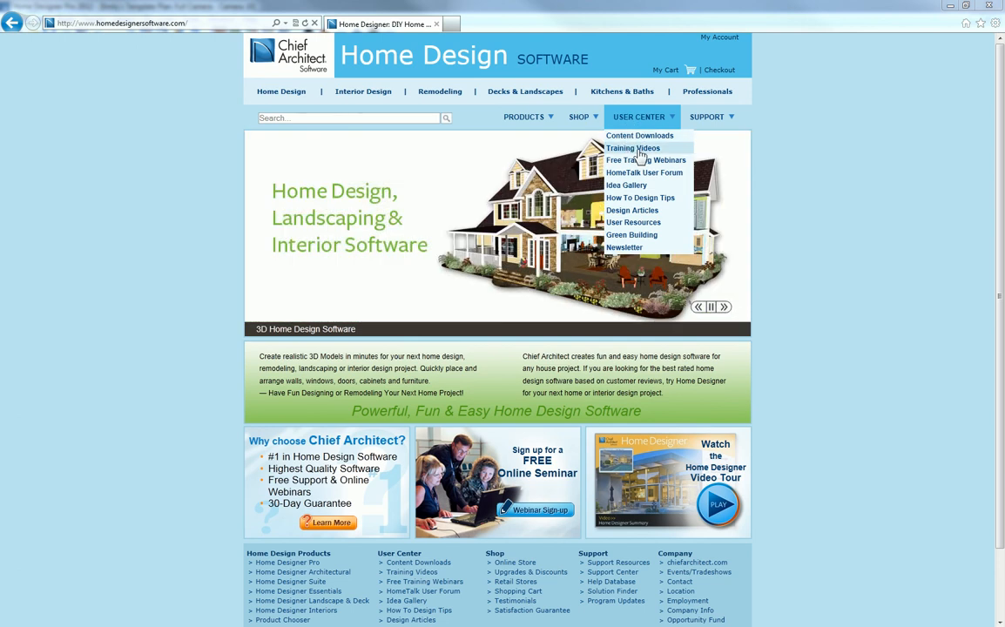
click(640, 153)
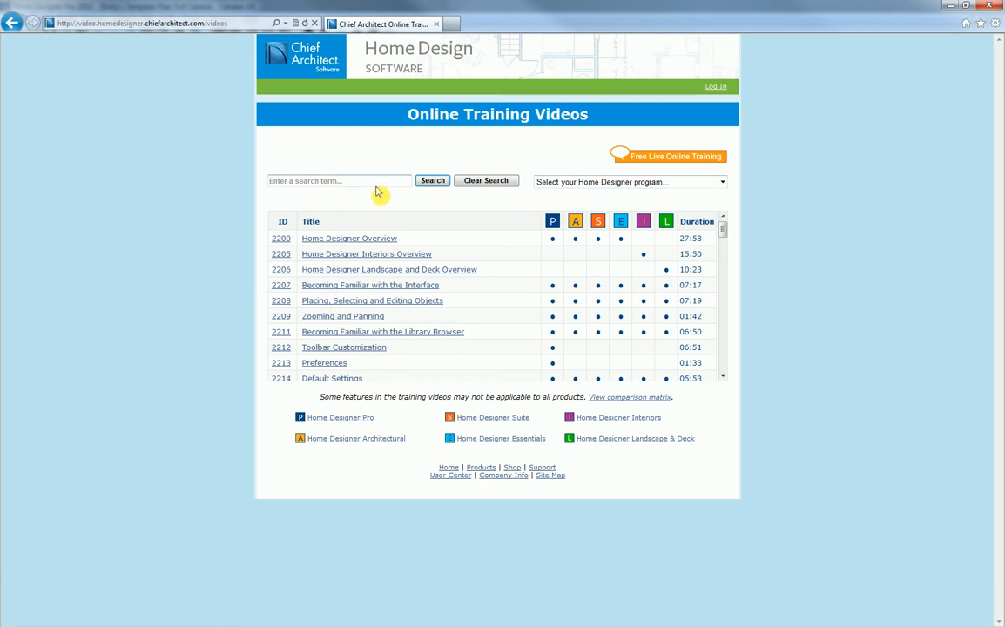
click(598, 223)
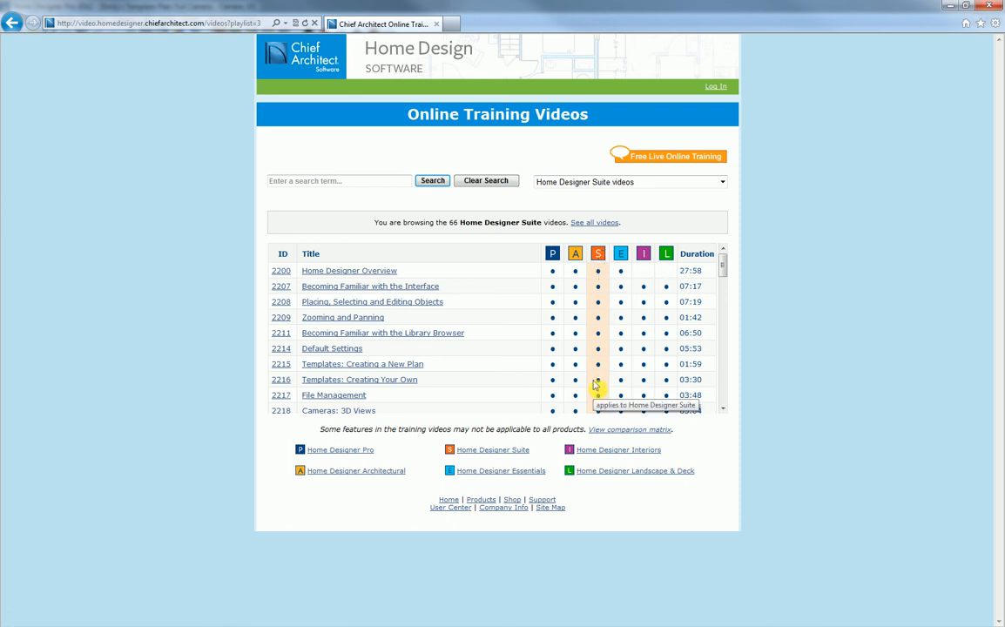
Step: Return to the website's home page, open the content downloads and expand the Countertops, Surfaces, & Tile catalogs
click(270, 54)
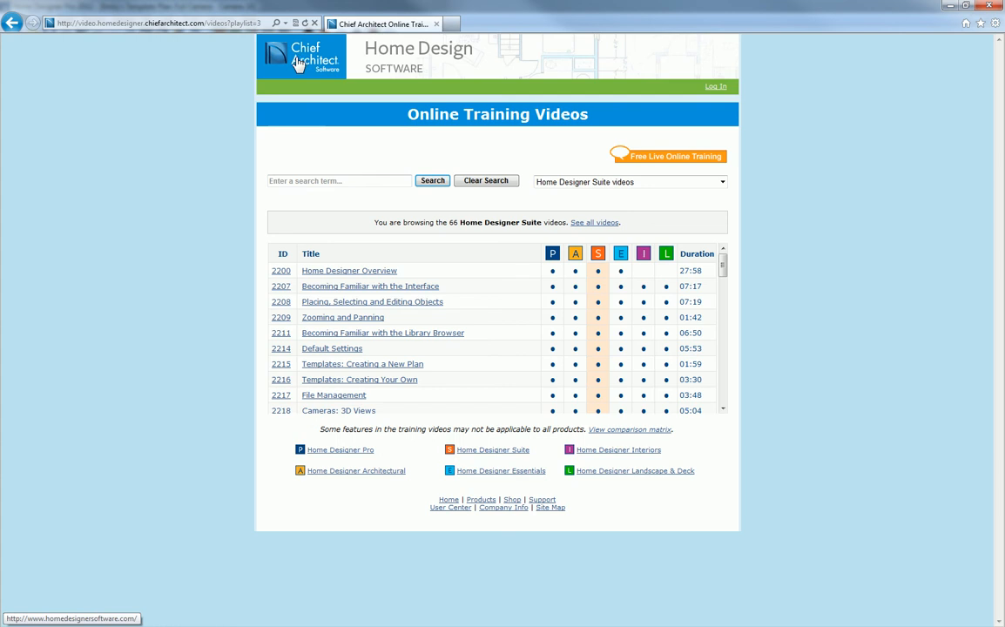
mouse_move(629, 119)
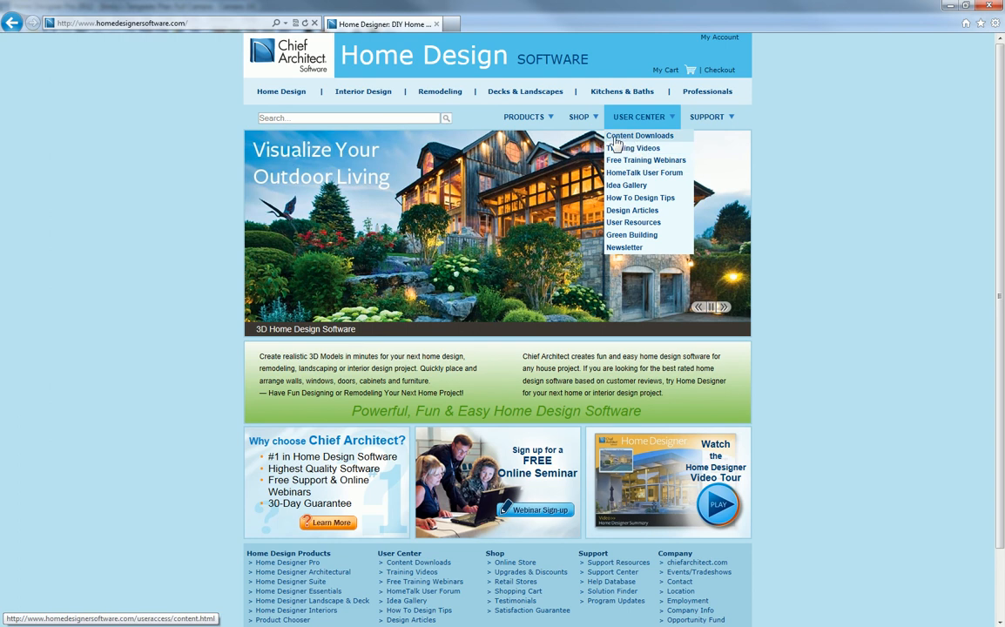
click(635, 140)
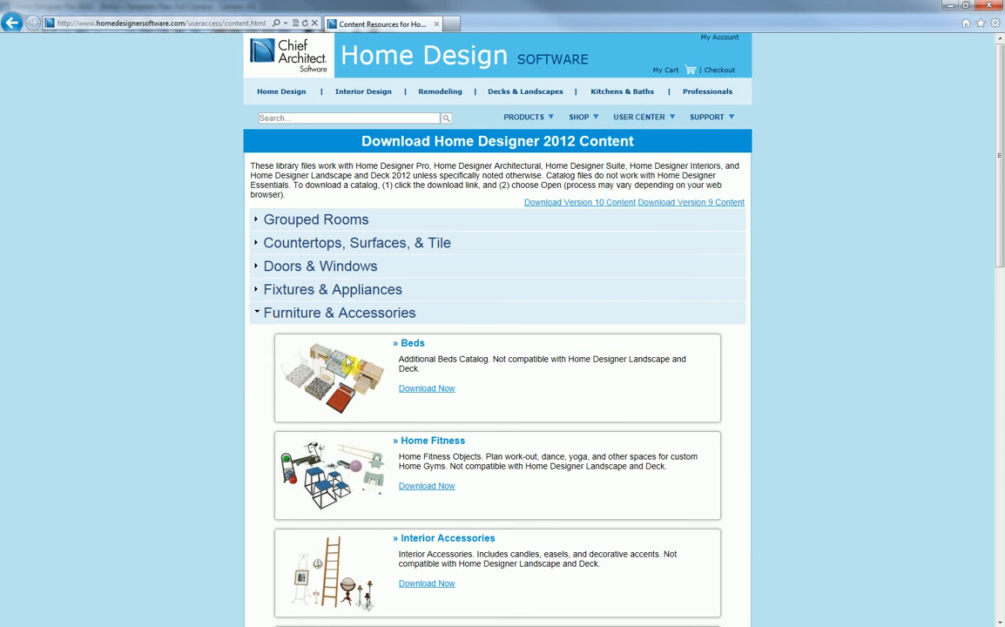
click(259, 247)
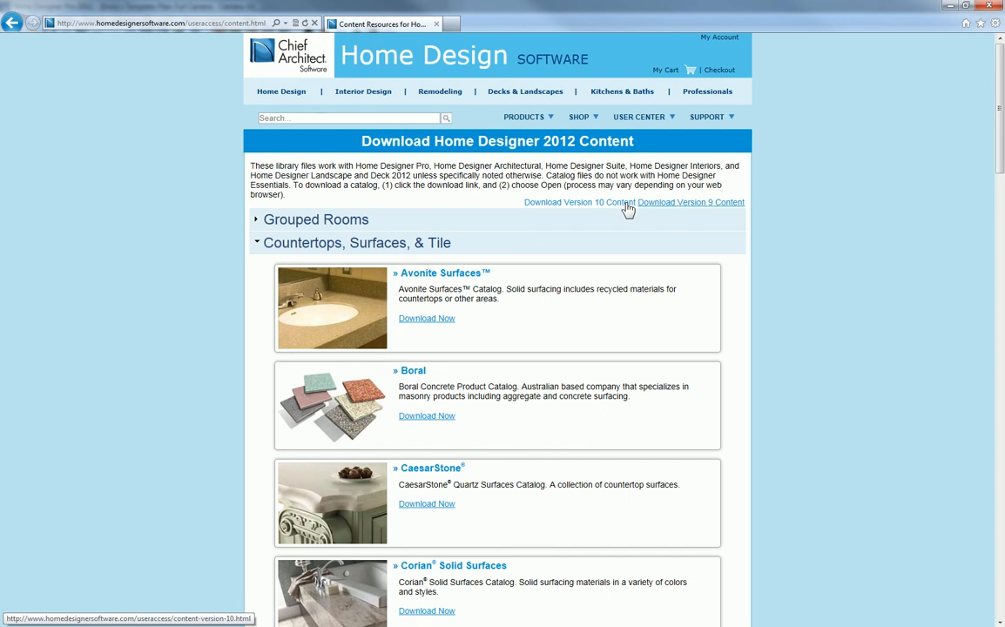
Step: Open the shop's upgrades and discounts page and view the products to upgrade from, leaving Choose Product selected
mouse_move(579, 118)
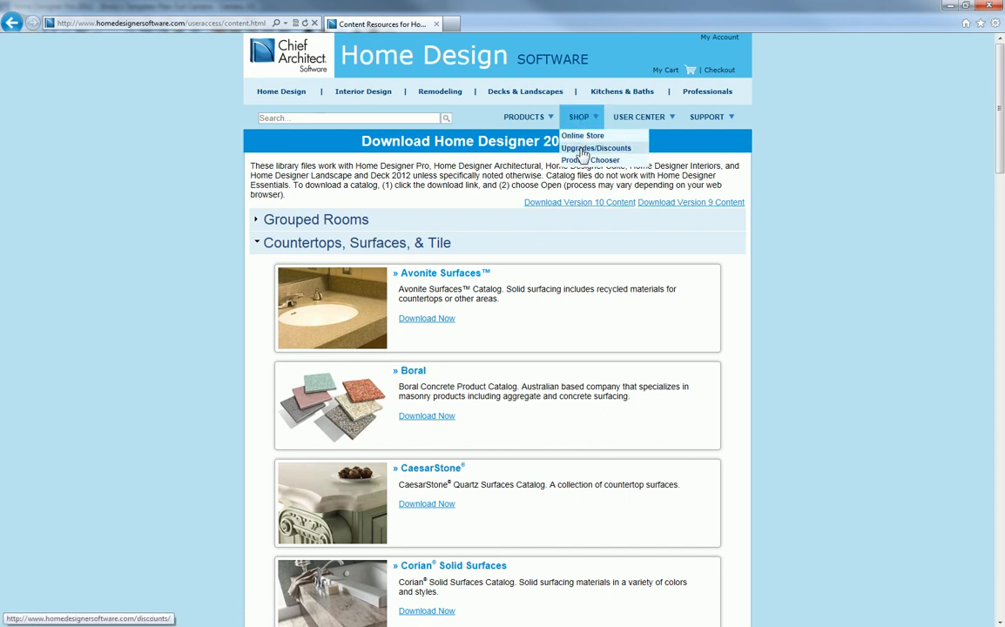
click(596, 148)
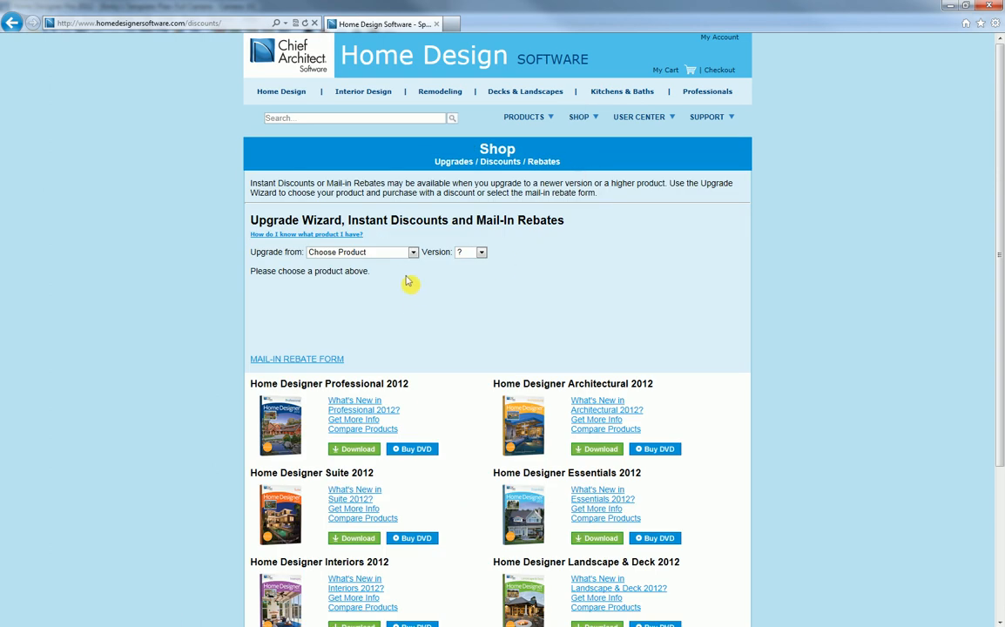
click(413, 252)
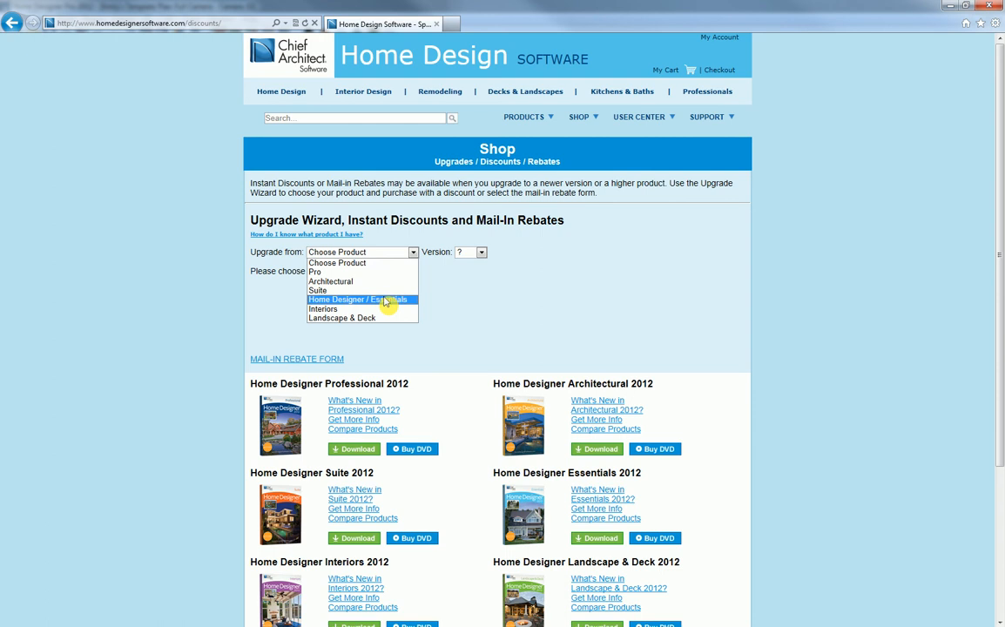
click(394, 264)
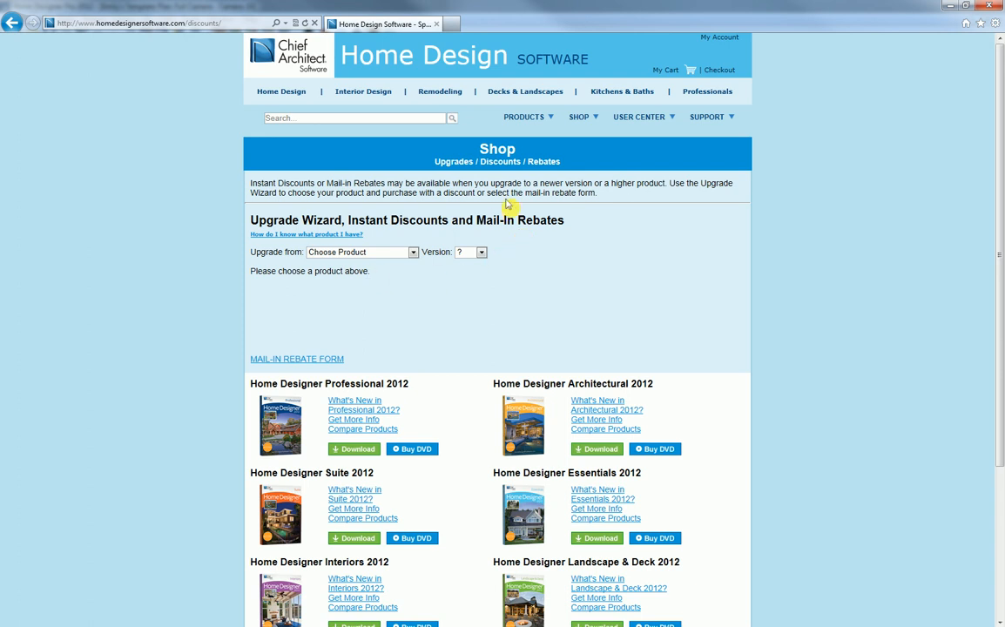
Step: Open the Home Designer Pro product page and go to its detailed product comparison
mouse_move(527, 127)
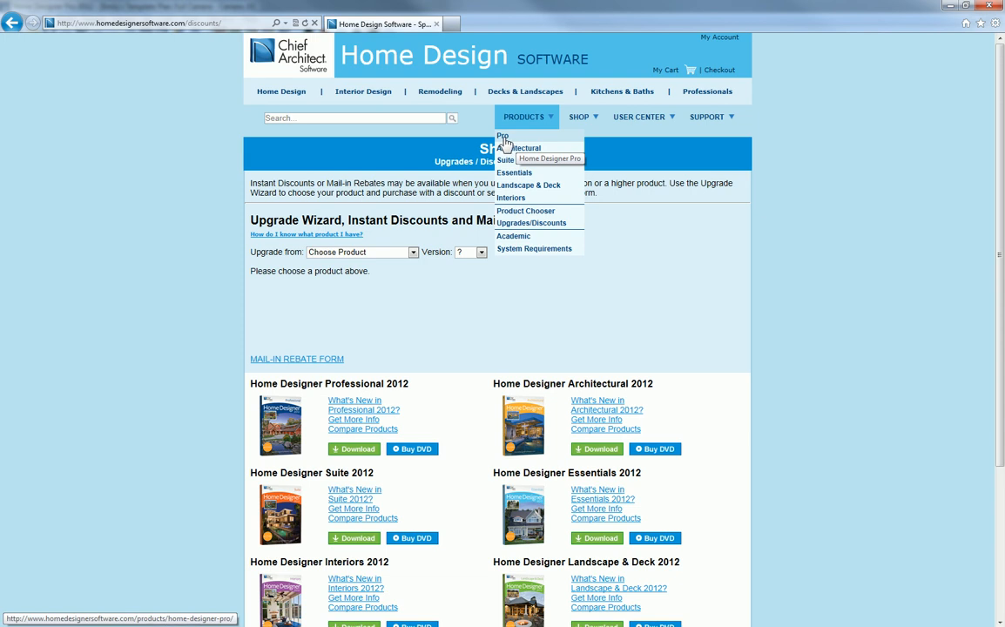
click(504, 137)
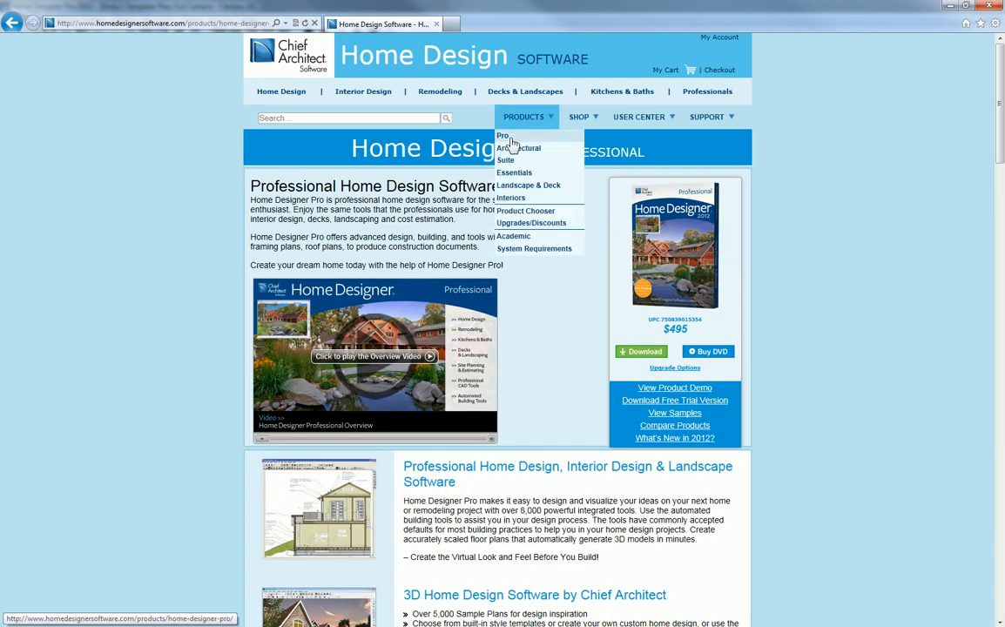
click(698, 428)
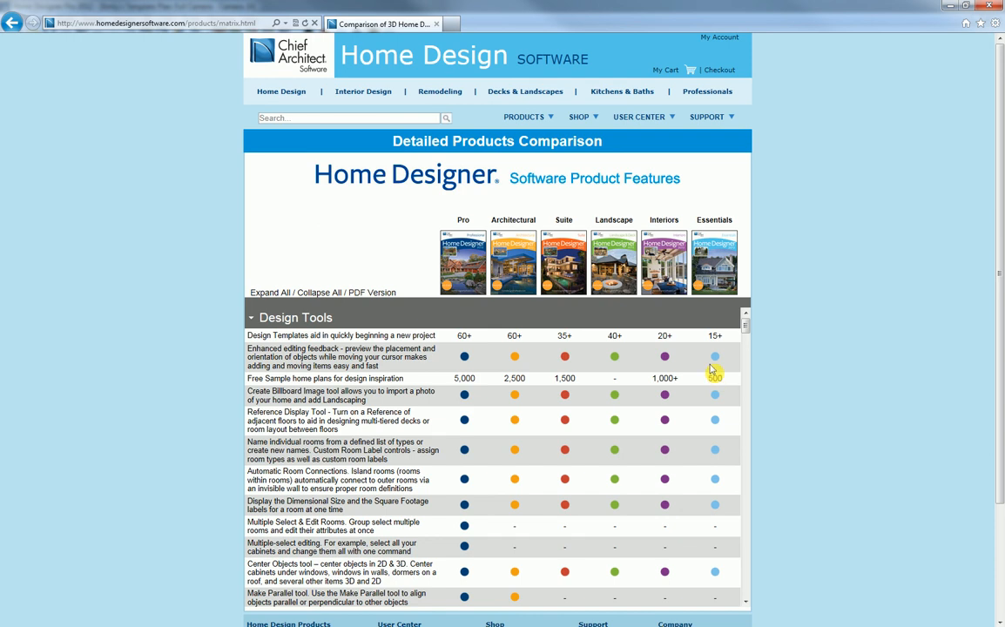
Step: Open the support Help Database and search it for "multiple wall covering"
mouse_move(715, 125)
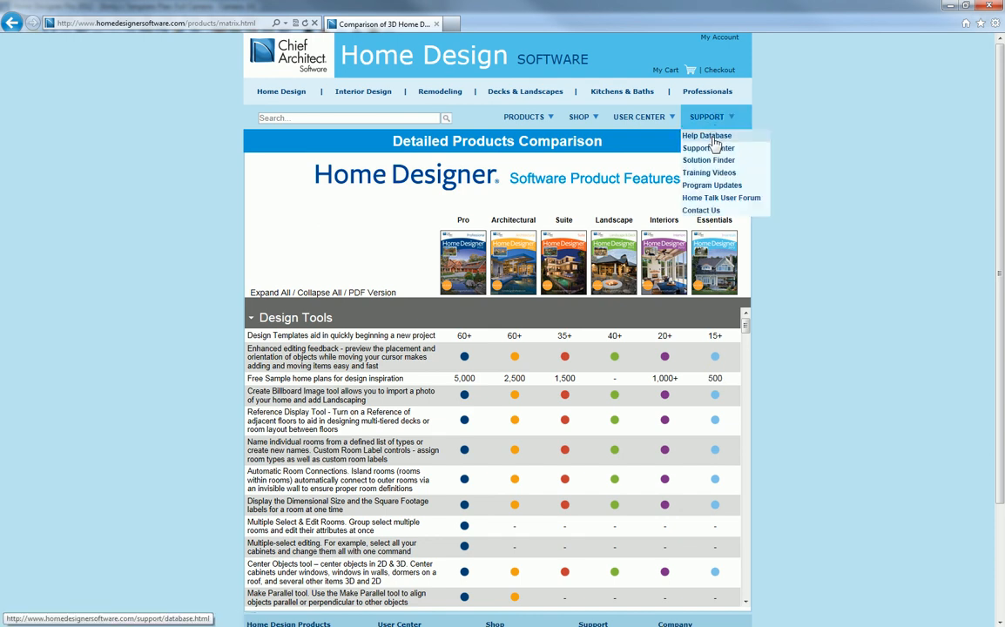
click(712, 138)
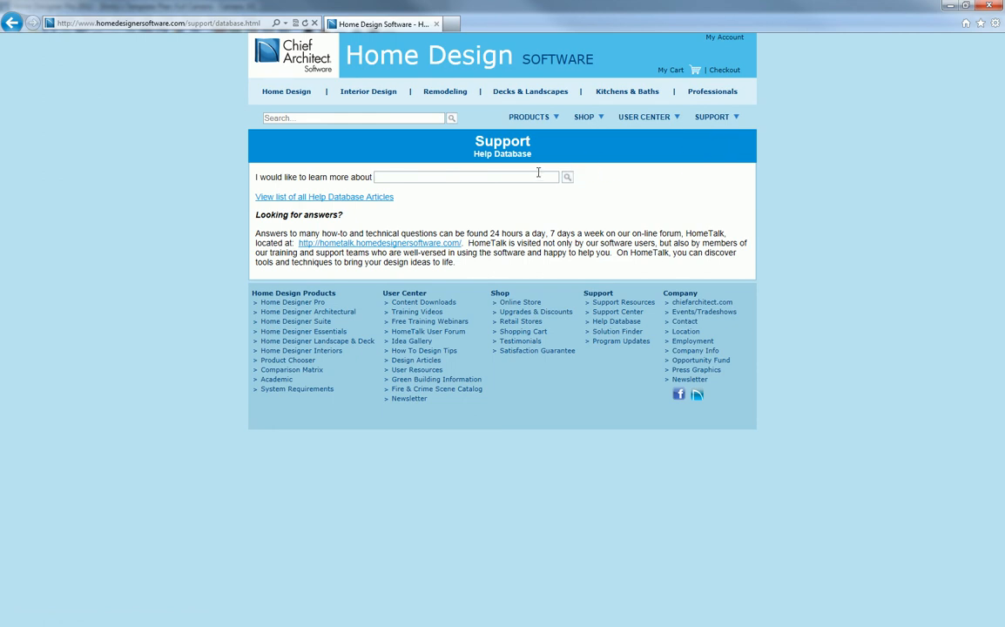
click(538, 172)
text(mul)
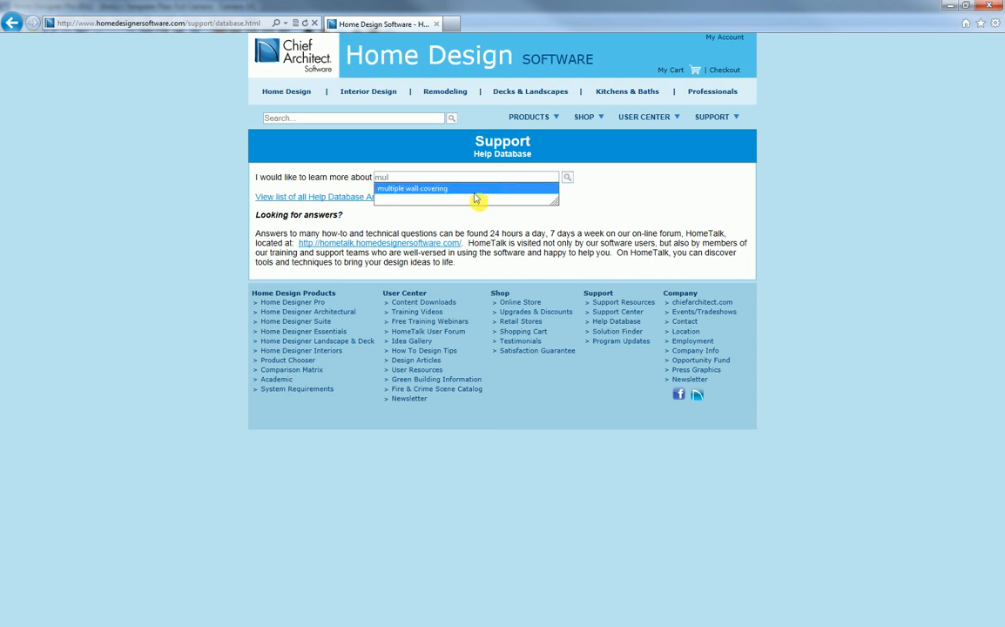
click(445, 190)
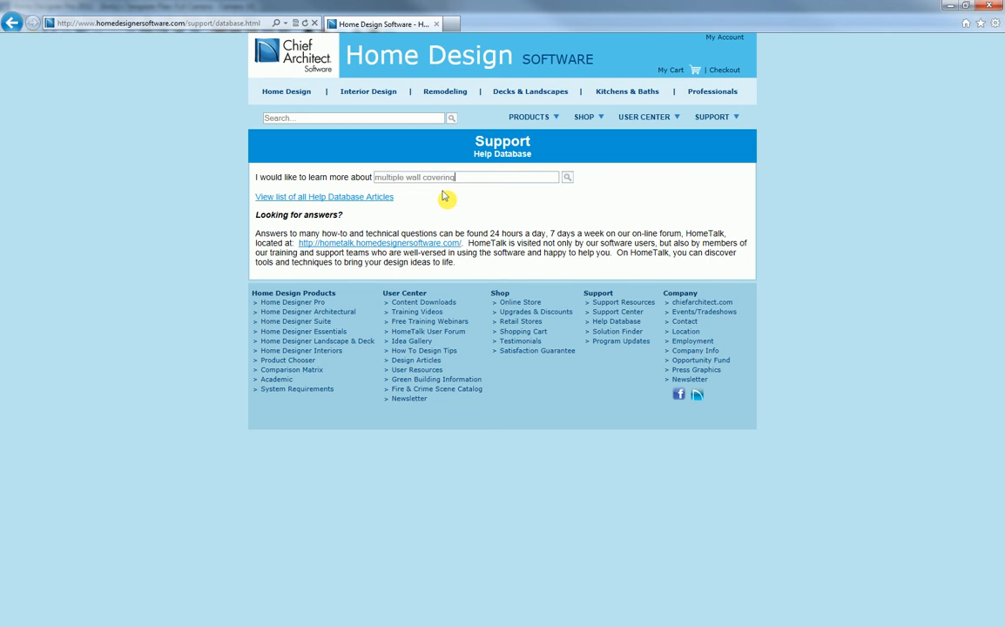
click(568, 179)
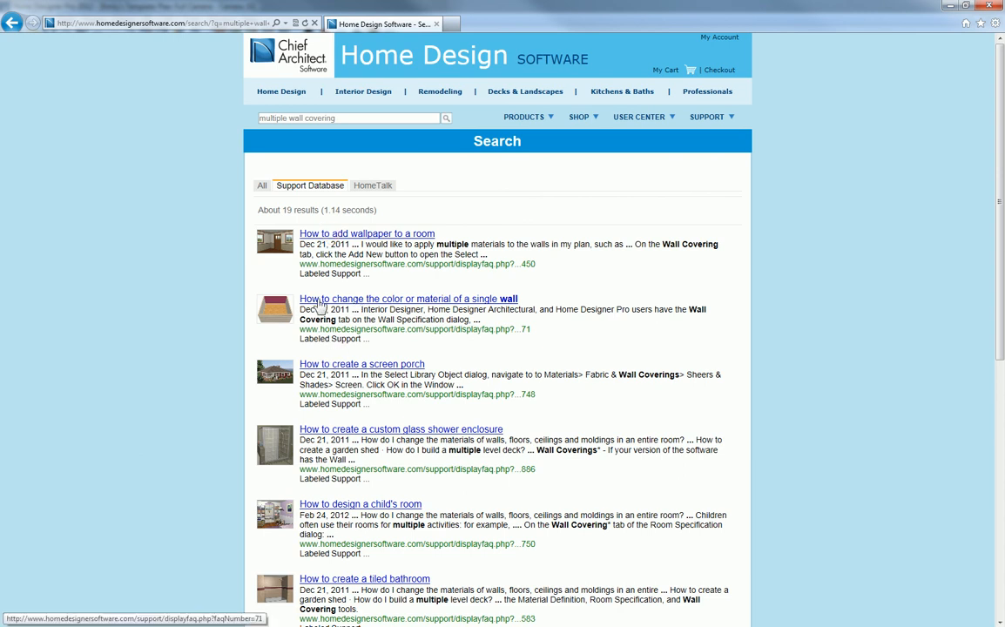
Step: Open the help article on changing the color or material of a single wall, read through it and return to its beginning
click(390, 299)
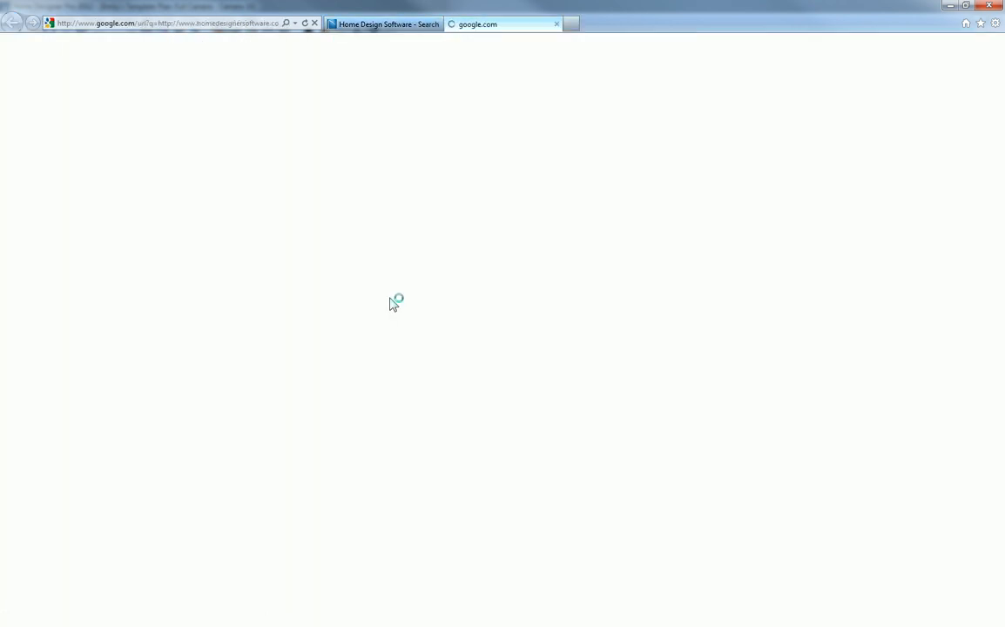
scroll(392, 304, down, 2)
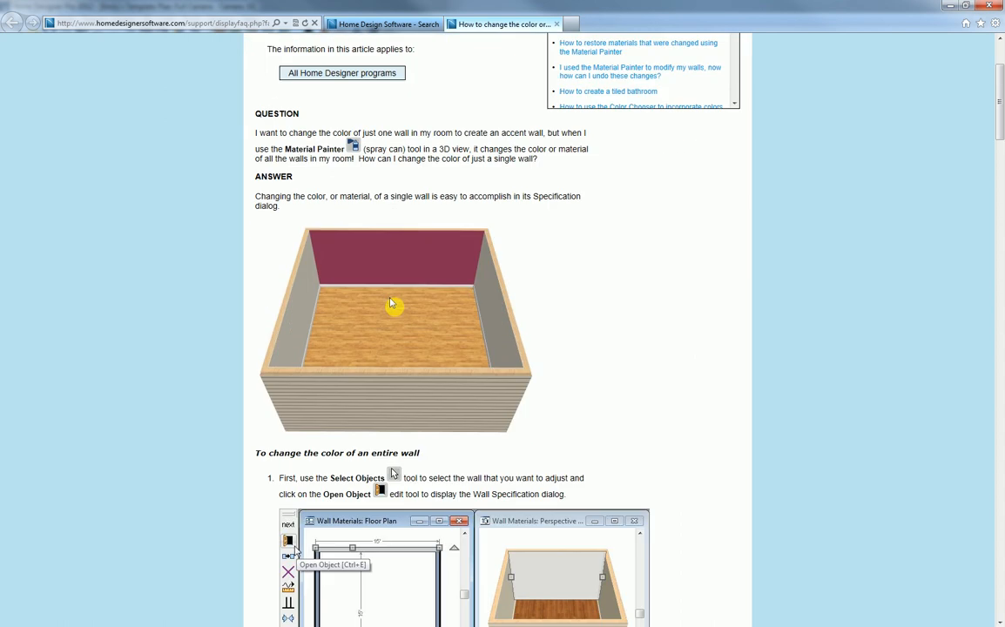
scroll(392, 304, down, 2)
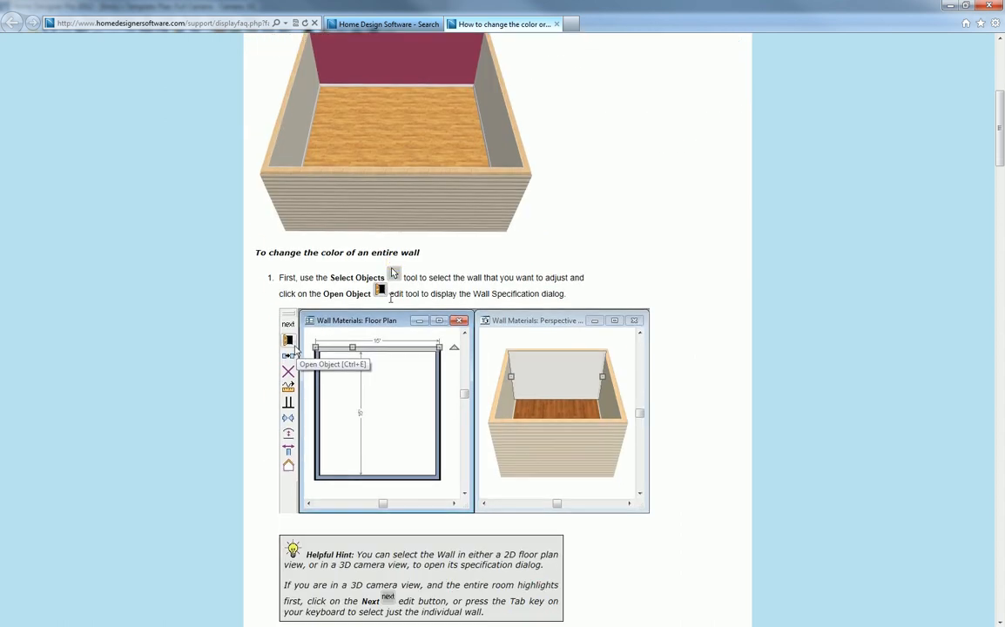
scroll(1001, 336, down, 5)
click(1001, 336)
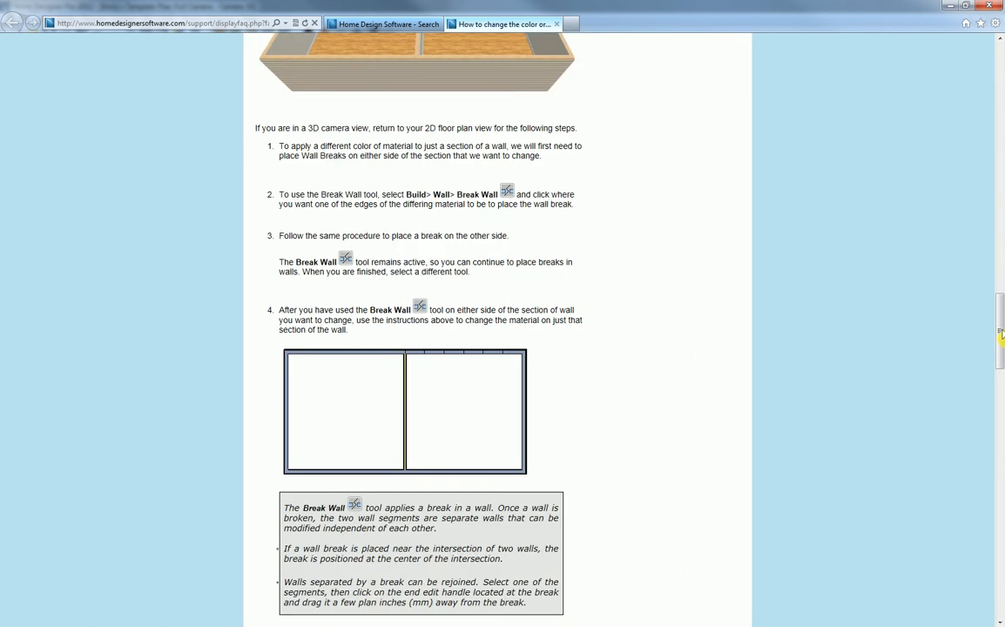
scroll(902, 292, up, 1)
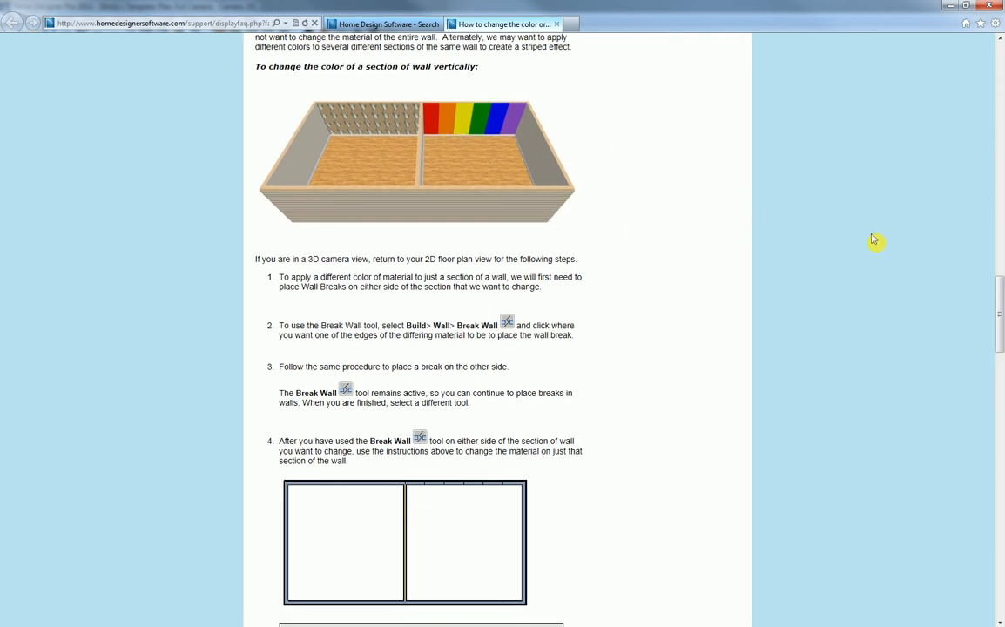
drag(1000, 322, 1000, 70)
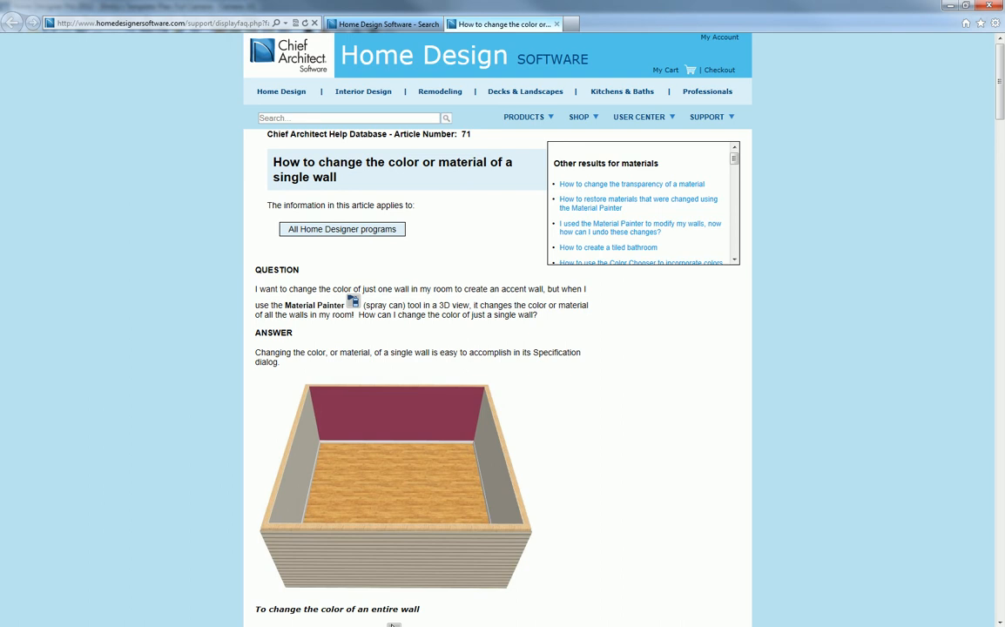